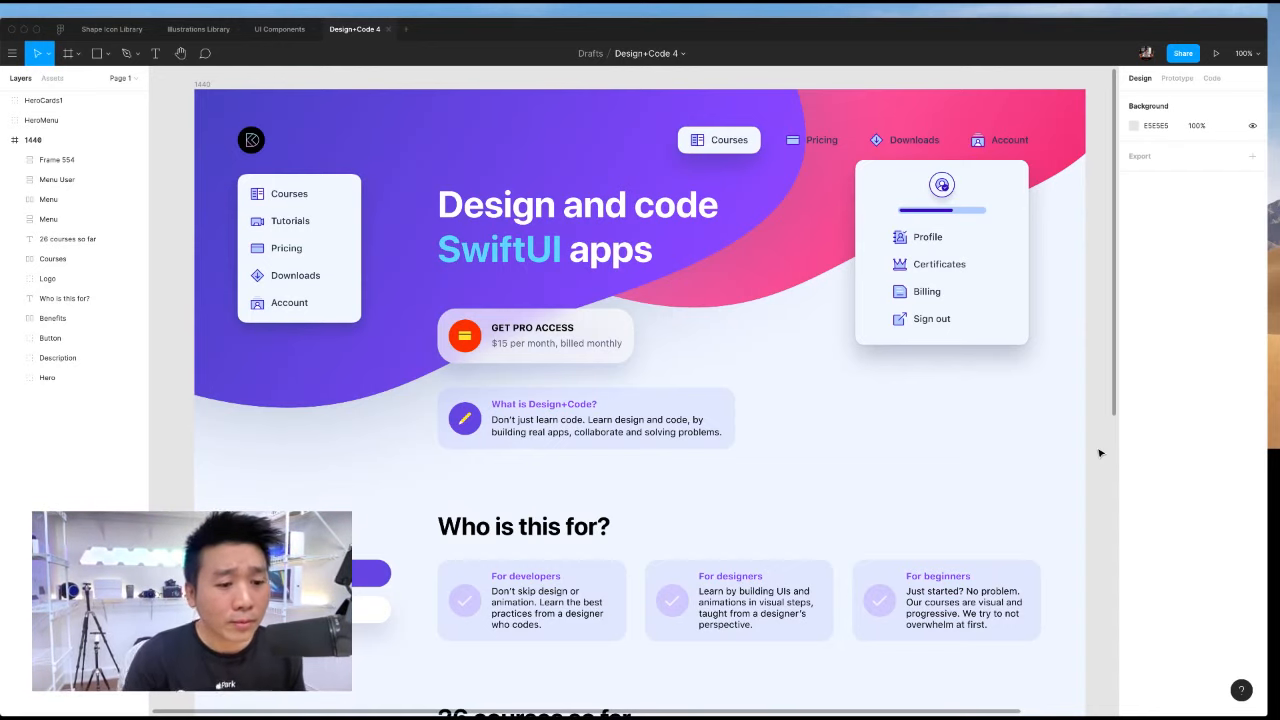
Switch to Safari, look over the designcode.io home page and open the "Build an app with SwiftUI" course page.
{"action": "key", "text": "ctrl+Left"}
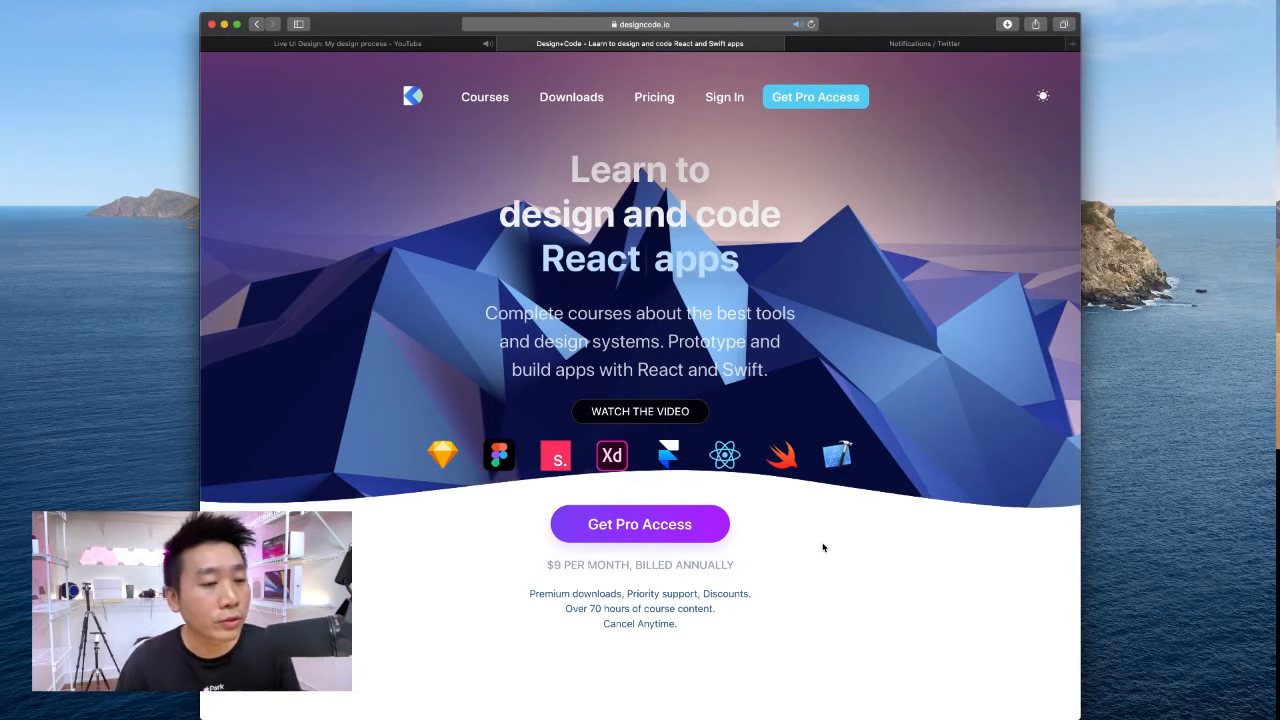
{"action": "scroll", "coordinate": [850, 515], "scroll_direction": "down", "scroll_amount": 4}
{"action": "scroll", "coordinate": [851, 513], "scroll_direction": "down", "scroll_amount": 6}
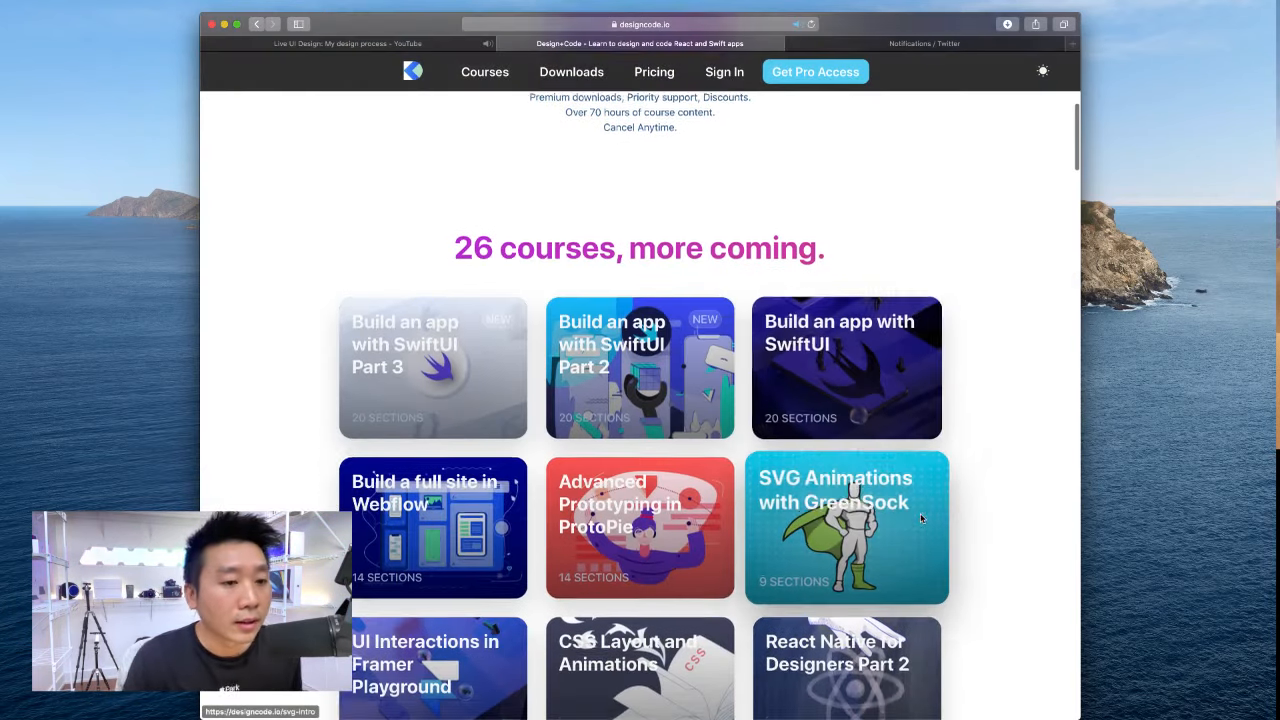
{"action": "left_click", "coordinate": [900, 340]}
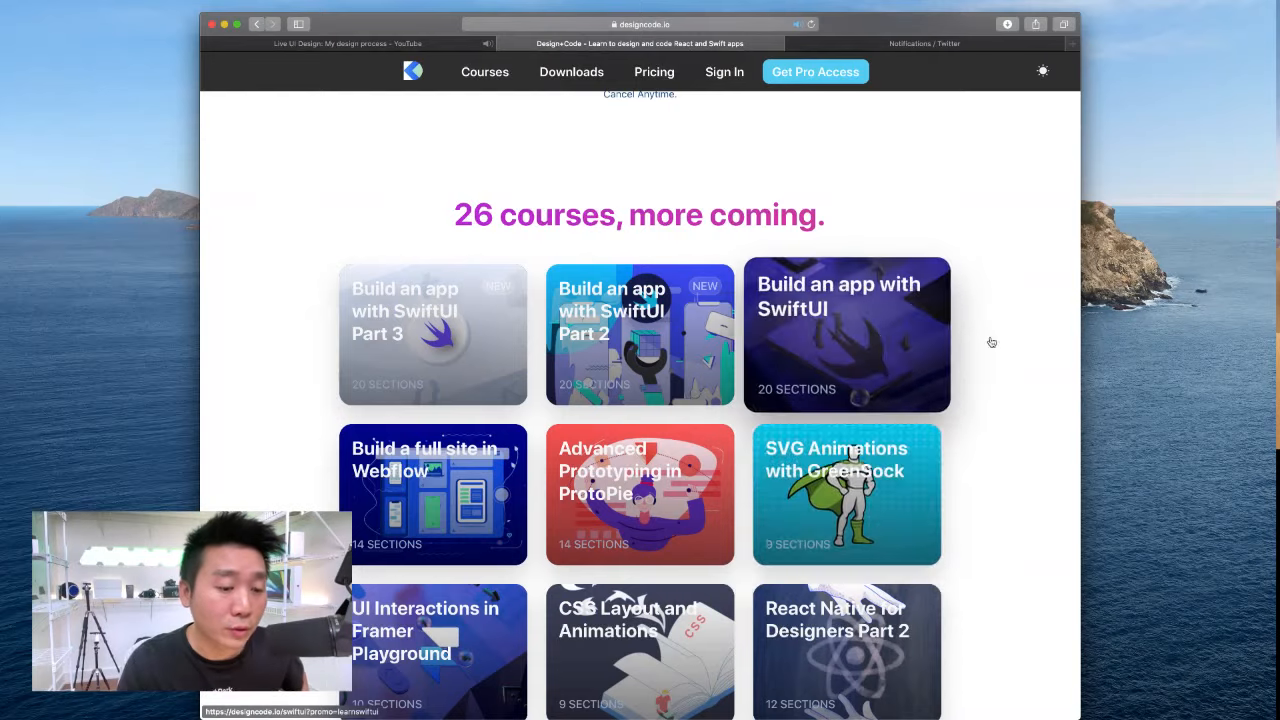
{"action": "scroll", "coordinate": [971, 346], "scroll_direction": "down", "scroll_amount": 8}
{"action": "scroll", "coordinate": [971, 346], "scroll_direction": "up", "scroll_amount": 8}
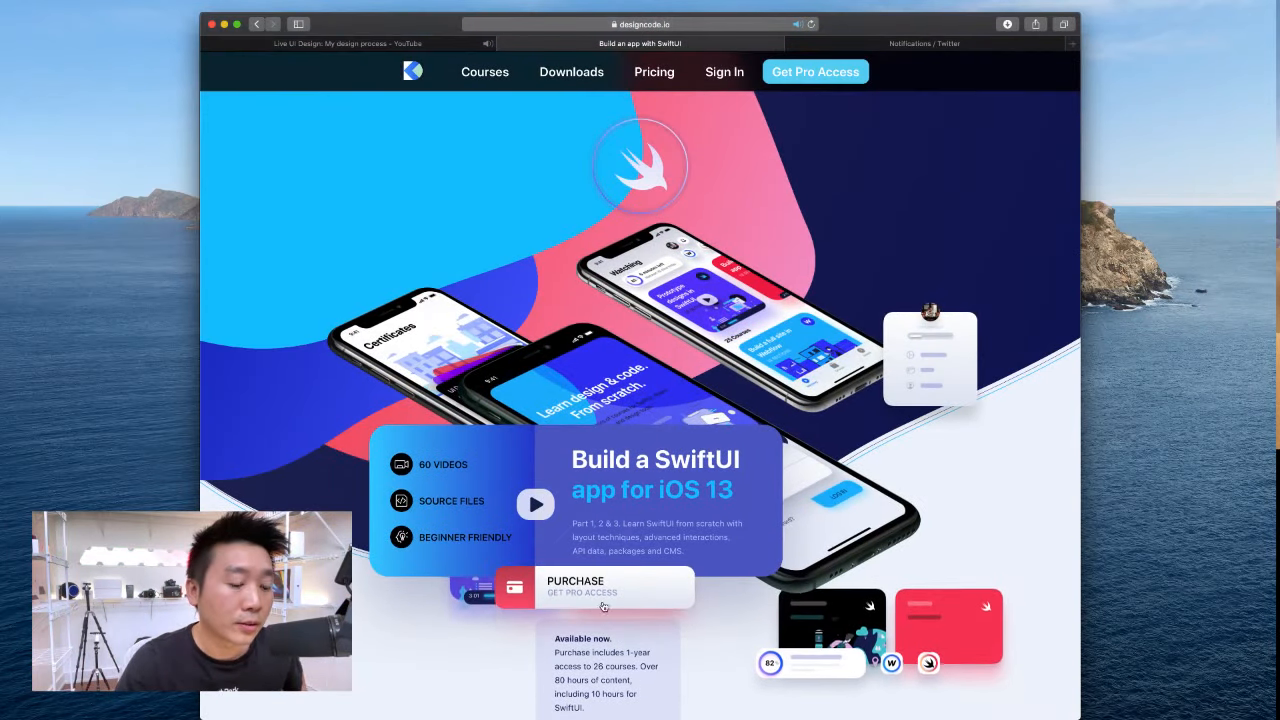
Return to the home page and open the "Build an app with SwiftUI Part 2" course from the course grid.
{"action": "left_click", "coordinate": [681, 594]}
{"action": "left_click", "coordinate": [414, 174]}
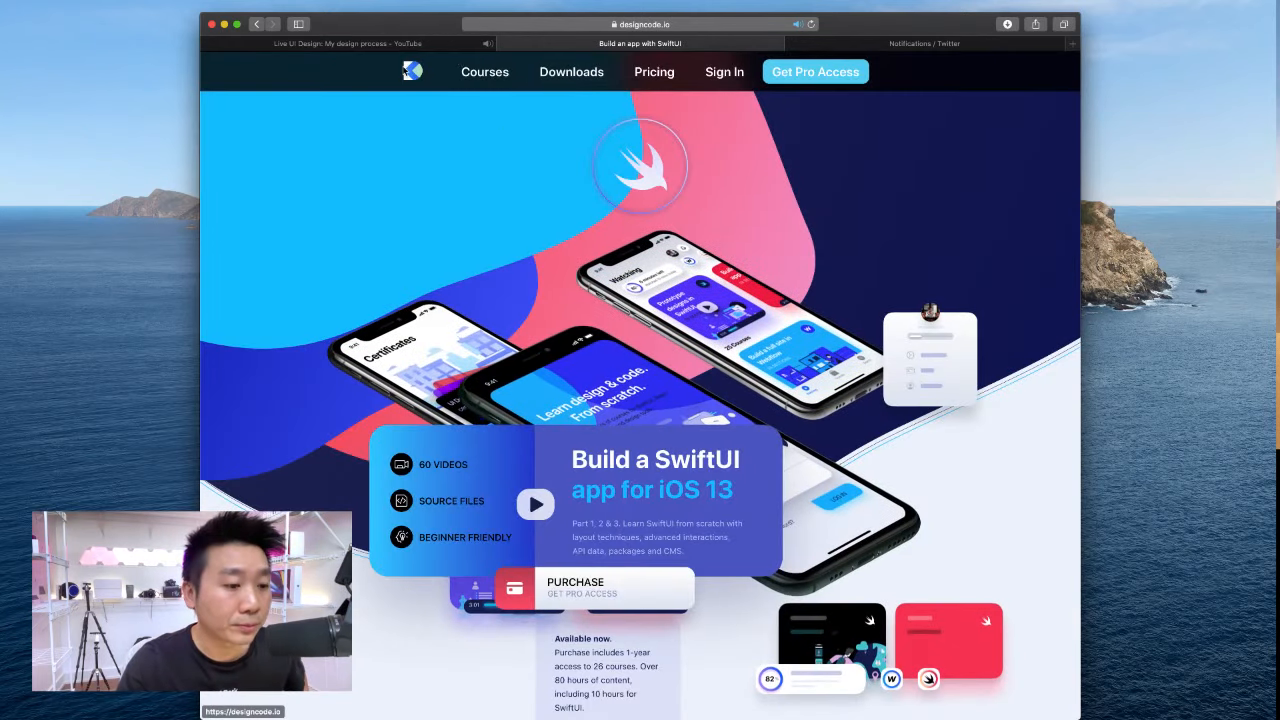
{"action": "left_click", "coordinate": [413, 72]}
{"action": "scroll", "coordinate": [320, 309], "scroll_direction": "down", "scroll_amount": 5}
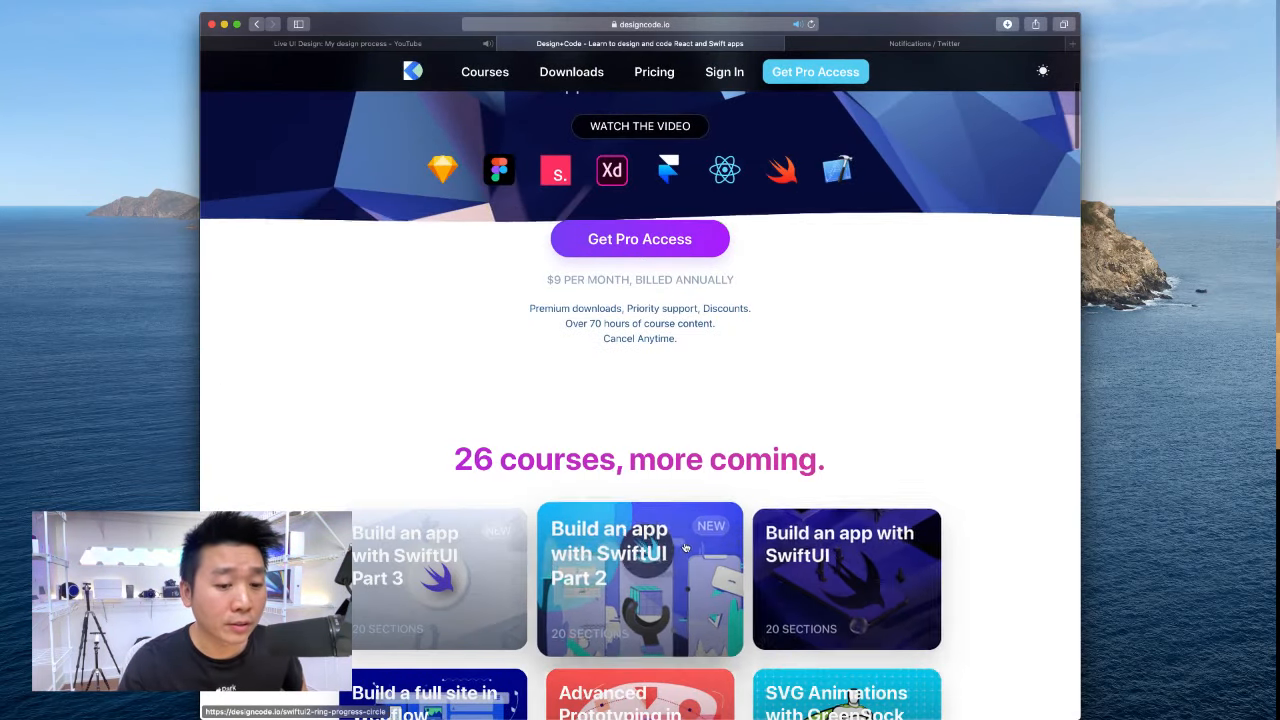
{"action": "left_click", "coordinate": [797, 557]}
{"action": "left_click", "coordinate": [257, 24]}
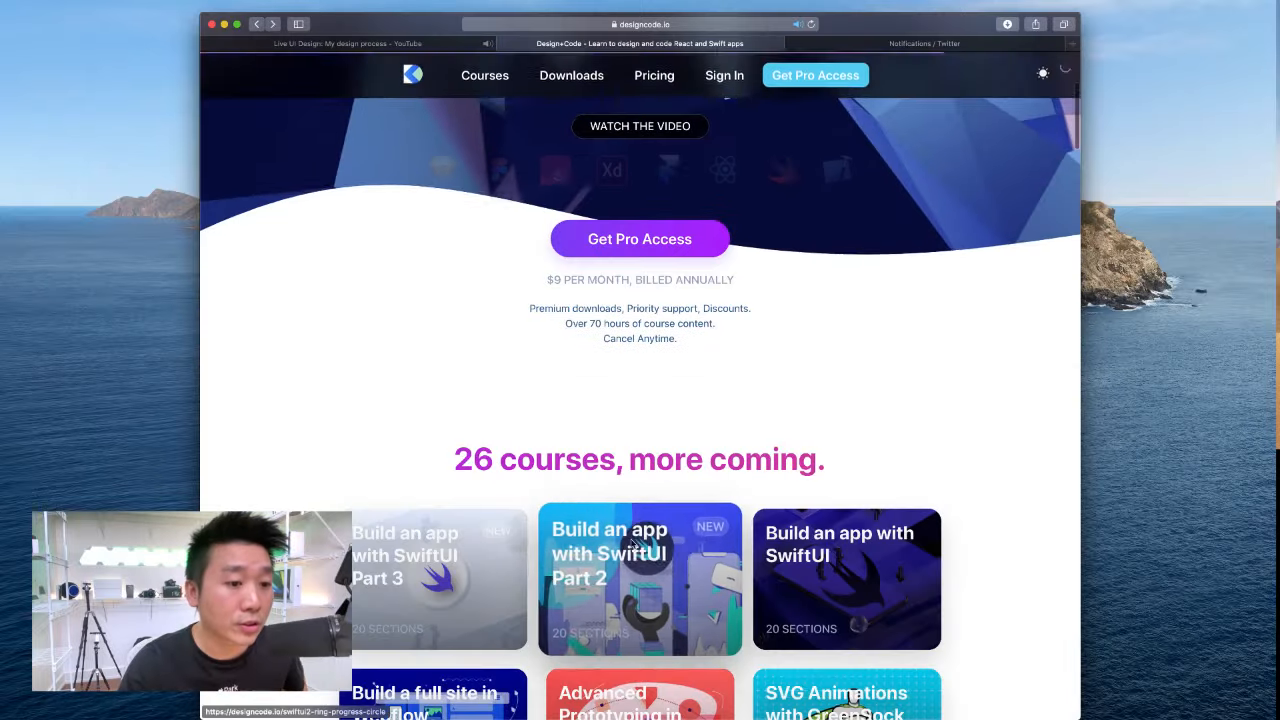
{"action": "left_click", "coordinate": [636, 540]}
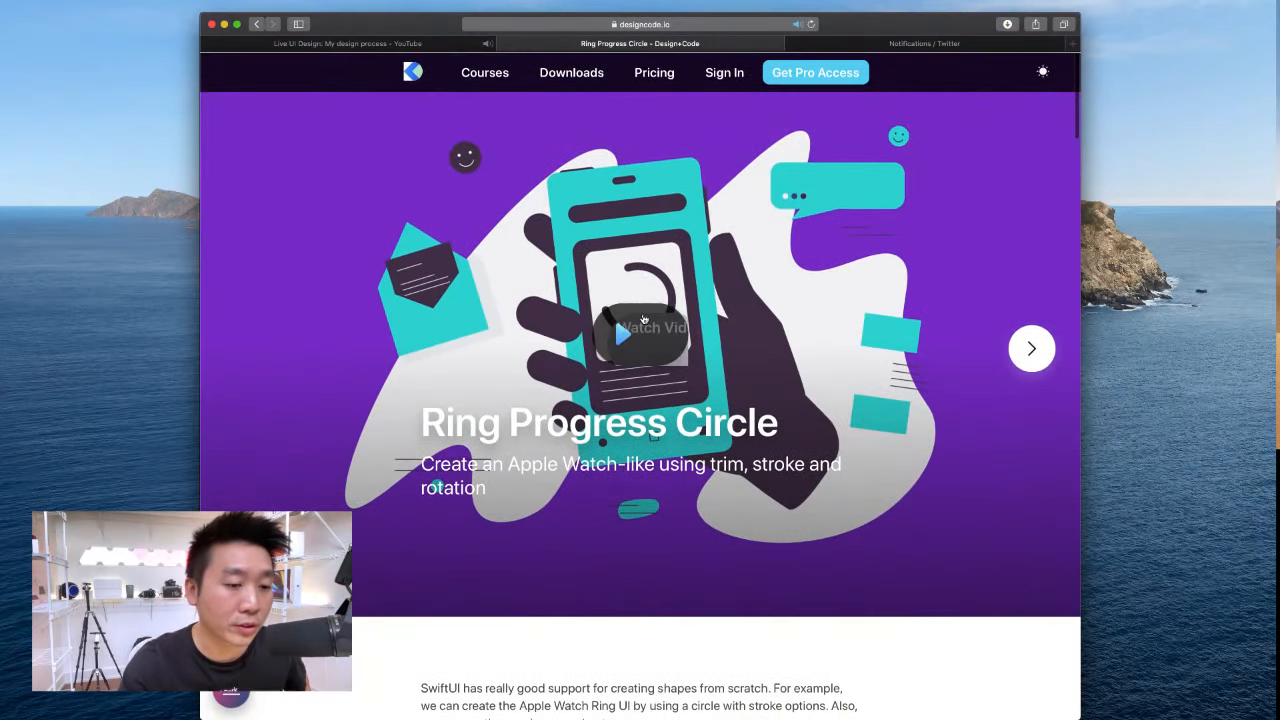
Look through the Ring Progress Circle lesson, from its header illustration to the Circle Stroke code section.
{"action": "scroll", "coordinate": [733, 361], "scroll_direction": "down", "scroll_amount": 5}
{"action": "scroll", "coordinate": [733, 361], "scroll_direction": "down", "scroll_amount": 20}
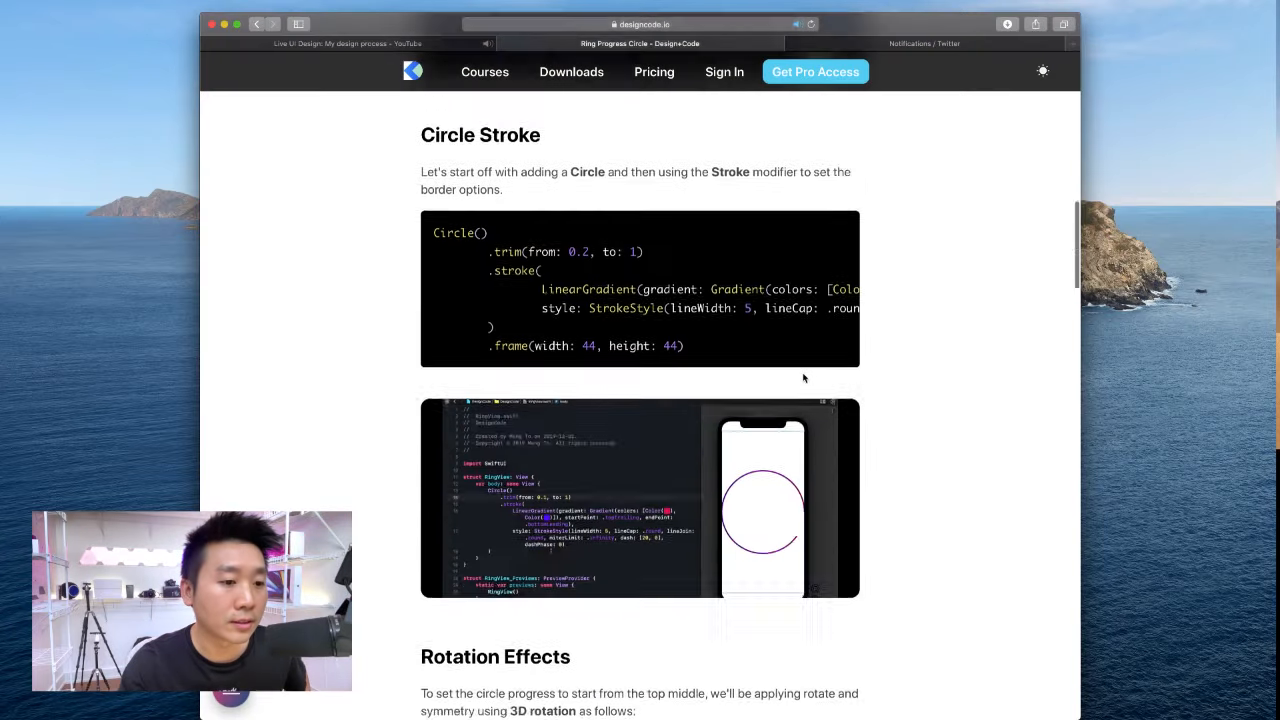
{"action": "scroll", "coordinate": [803, 375], "scroll_direction": "up", "scroll_amount": 15}
{"action": "scroll", "coordinate": [803, 375], "scroll_direction": "up", "scroll_amount": 15}
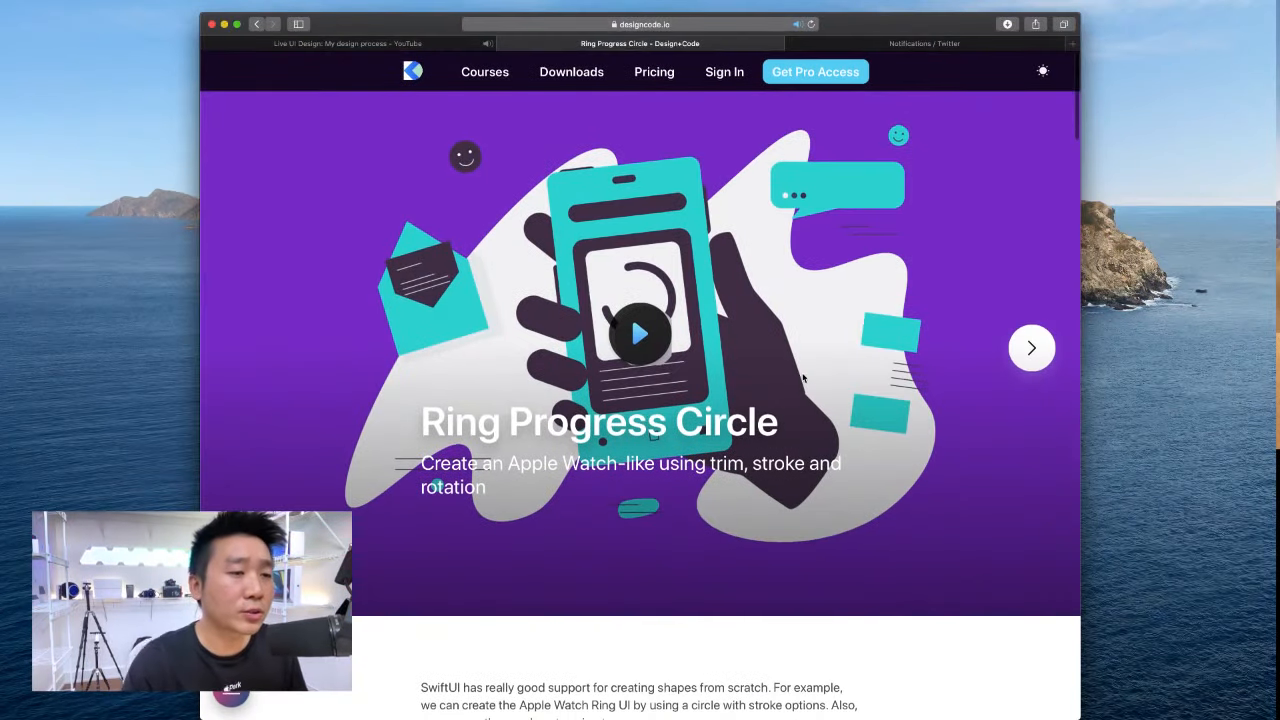
Visit the site's Courses, Downloads and Pricing pages.
{"action": "left_click", "coordinate": [490, 74]}
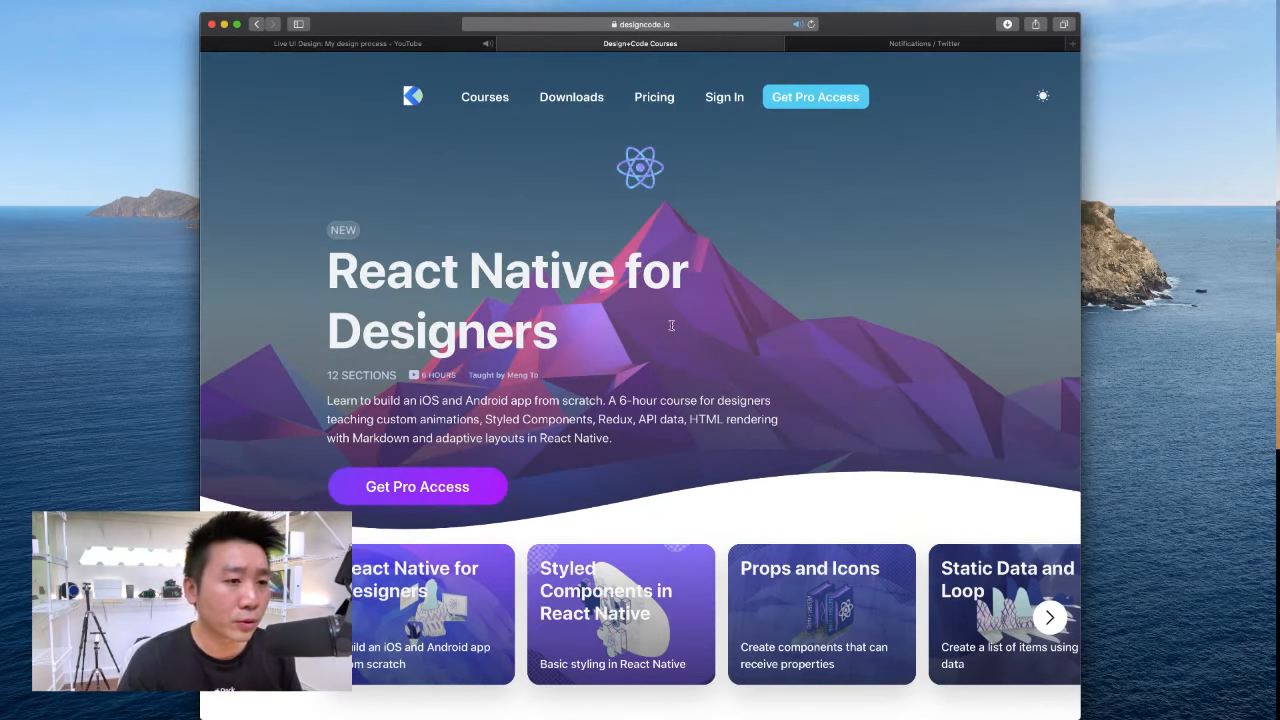
{"action": "left_click", "coordinate": [565, 104]}
{"action": "left_click", "coordinate": [668, 104]}
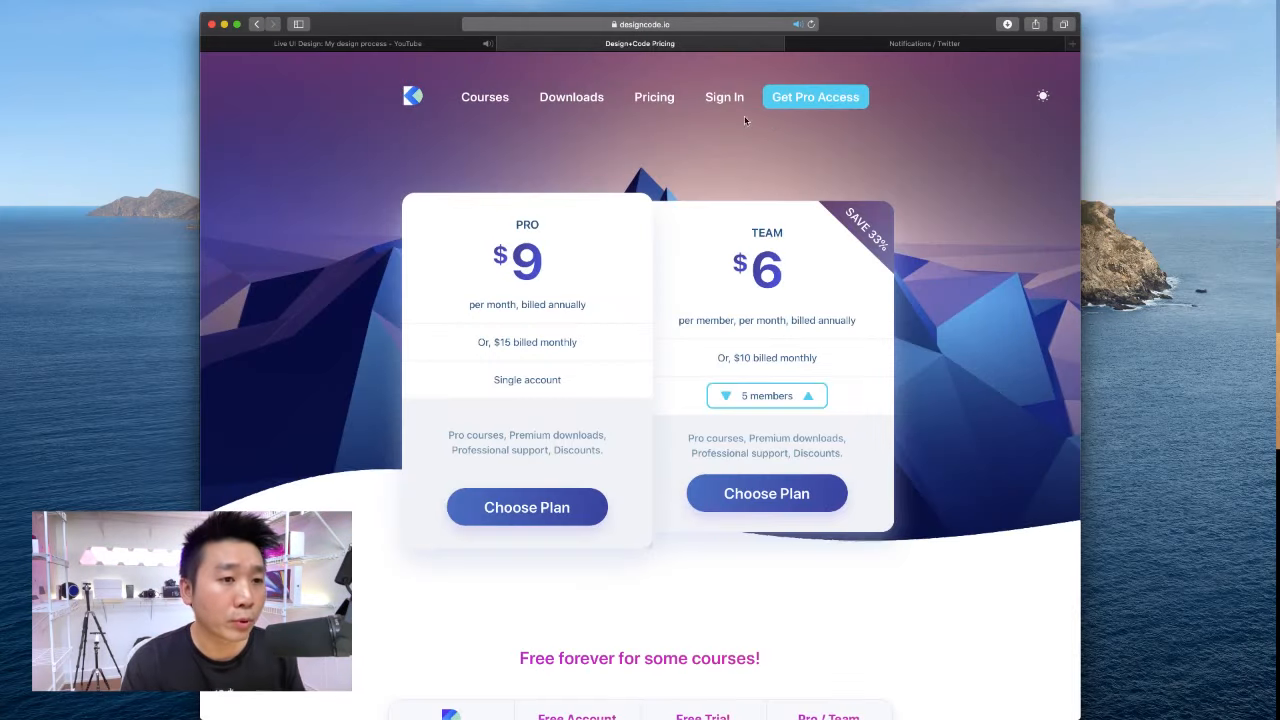
Return to the home page and examine its hero area, pro access offer and the start of the course list.
{"action": "left_click", "coordinate": [413, 96]}
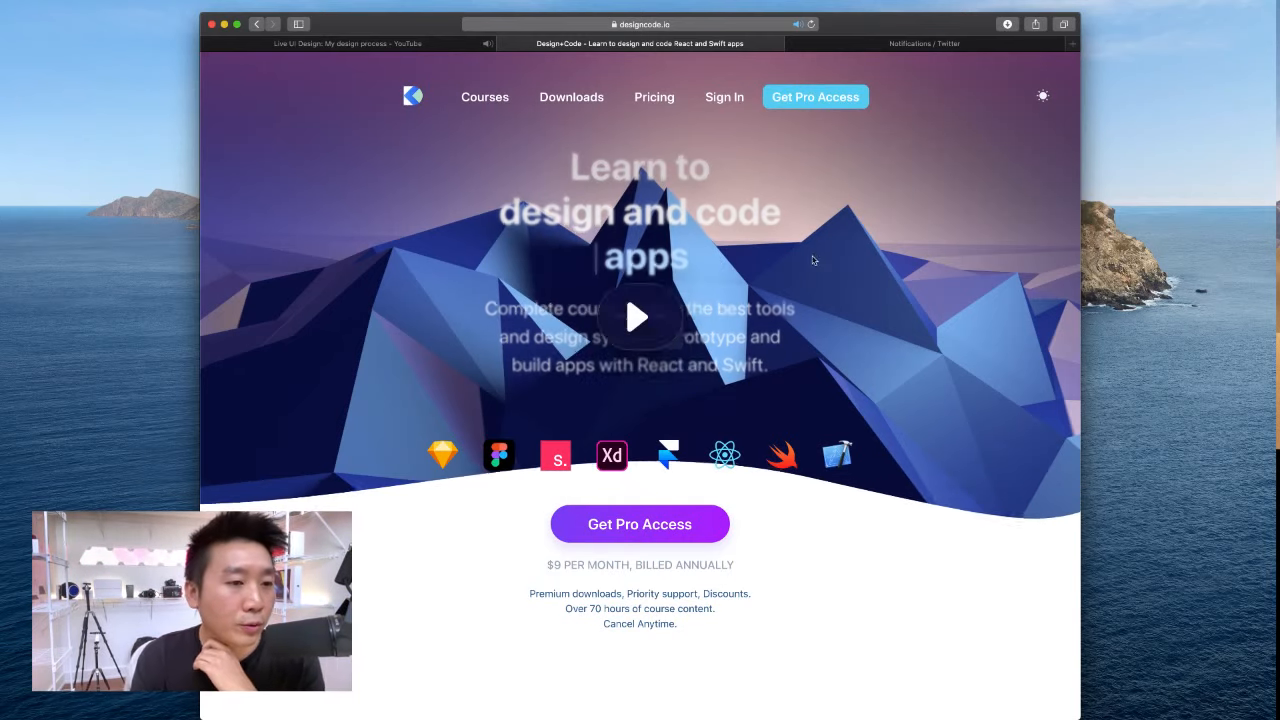
{"action": "scroll", "coordinate": [815, 250], "scroll_direction": "down", "scroll_amount": 5}
{"action": "scroll", "coordinate": [881, 265], "scroll_direction": "up", "scroll_amount": 3}
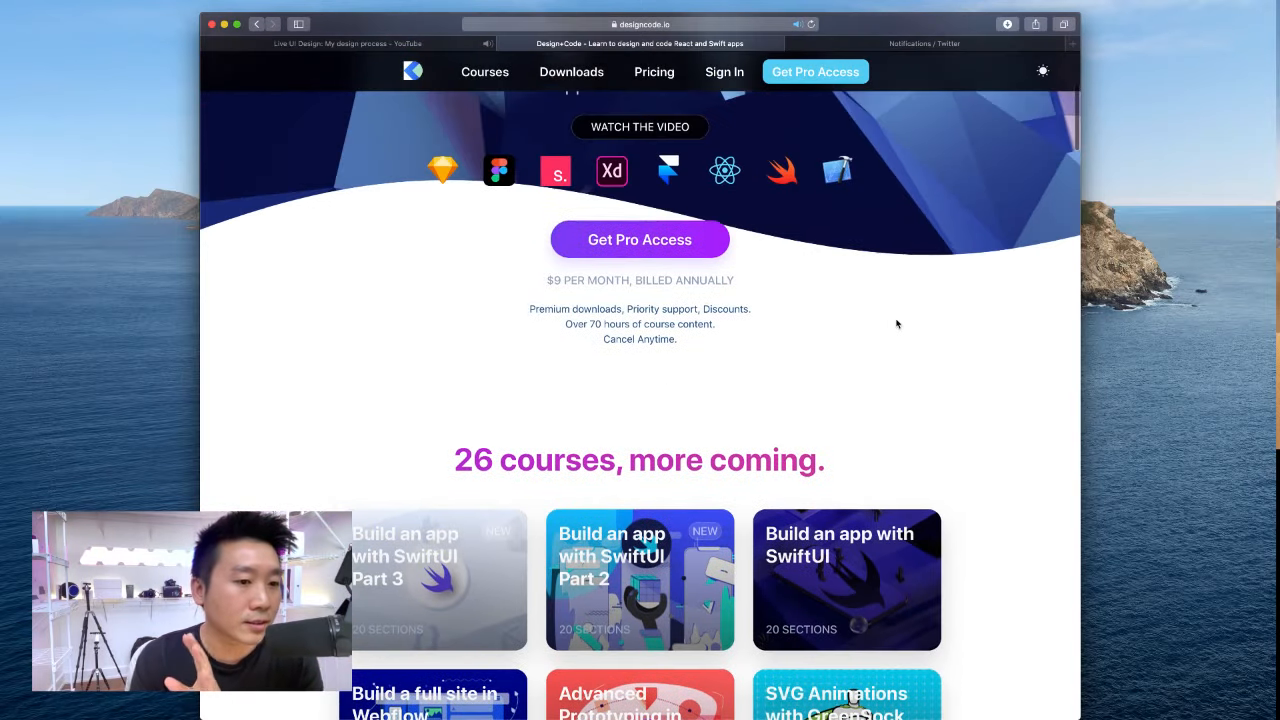
{"action": "scroll", "coordinate": [970, 353], "scroll_direction": "up", "scroll_amount": 3}
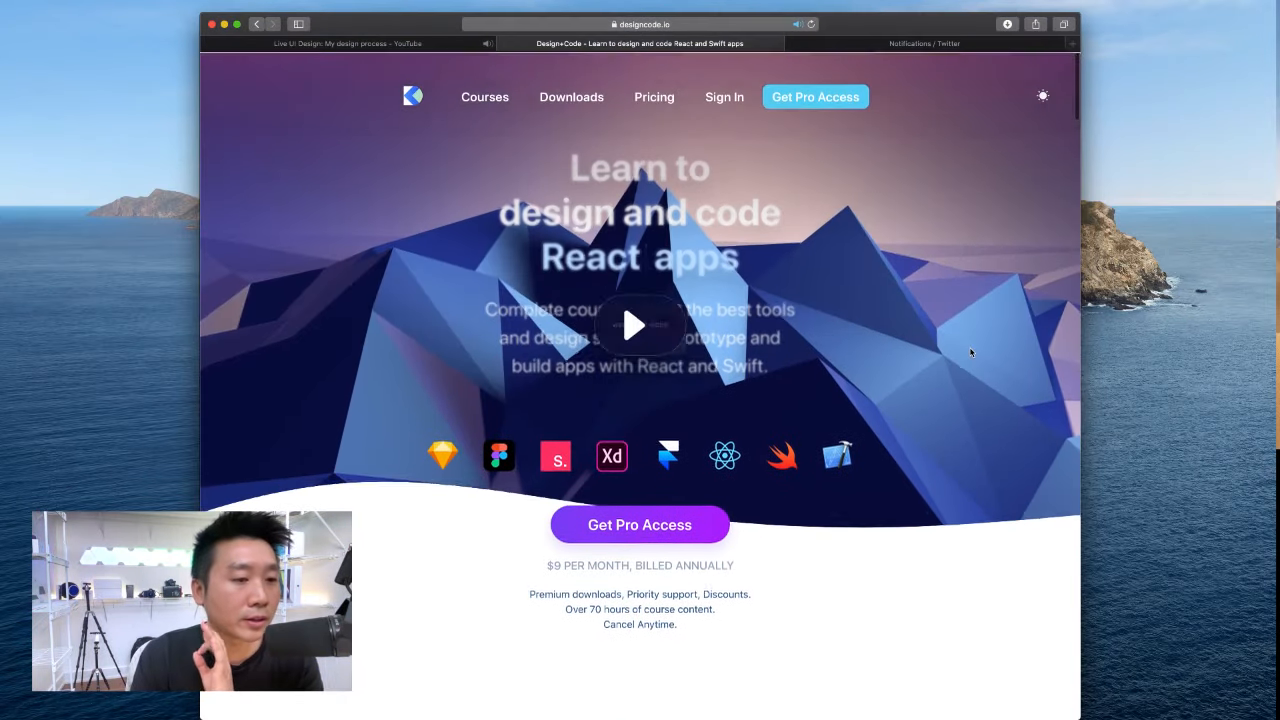
{"action": "scroll", "coordinate": [1000, 360], "scroll_direction": "down", "scroll_amount": 2}
{"action": "scroll", "coordinate": [1005, 365], "scroll_direction": "down", "scroll_amount": 3}
{"action": "scroll", "coordinate": [1005, 365], "scroll_direction": "up", "scroll_amount": 2}
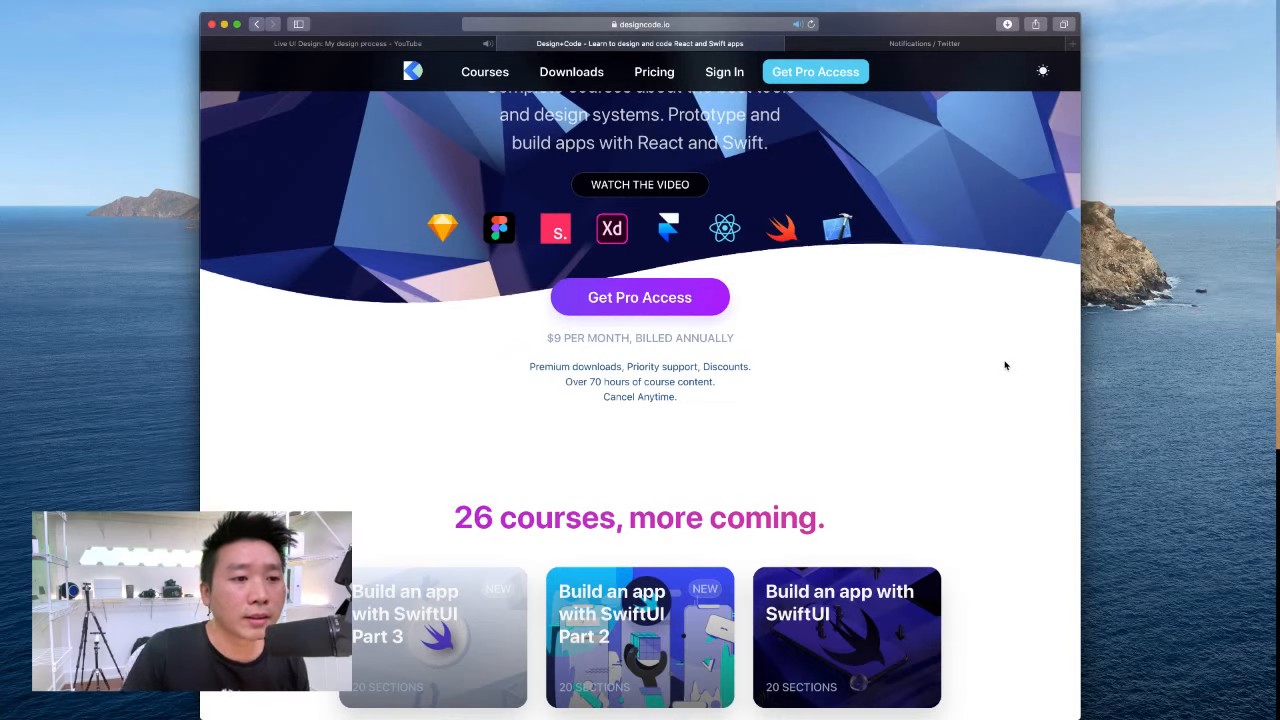
{"action": "scroll", "coordinate": [1013, 361], "scroll_direction": "up", "scroll_amount": 3}
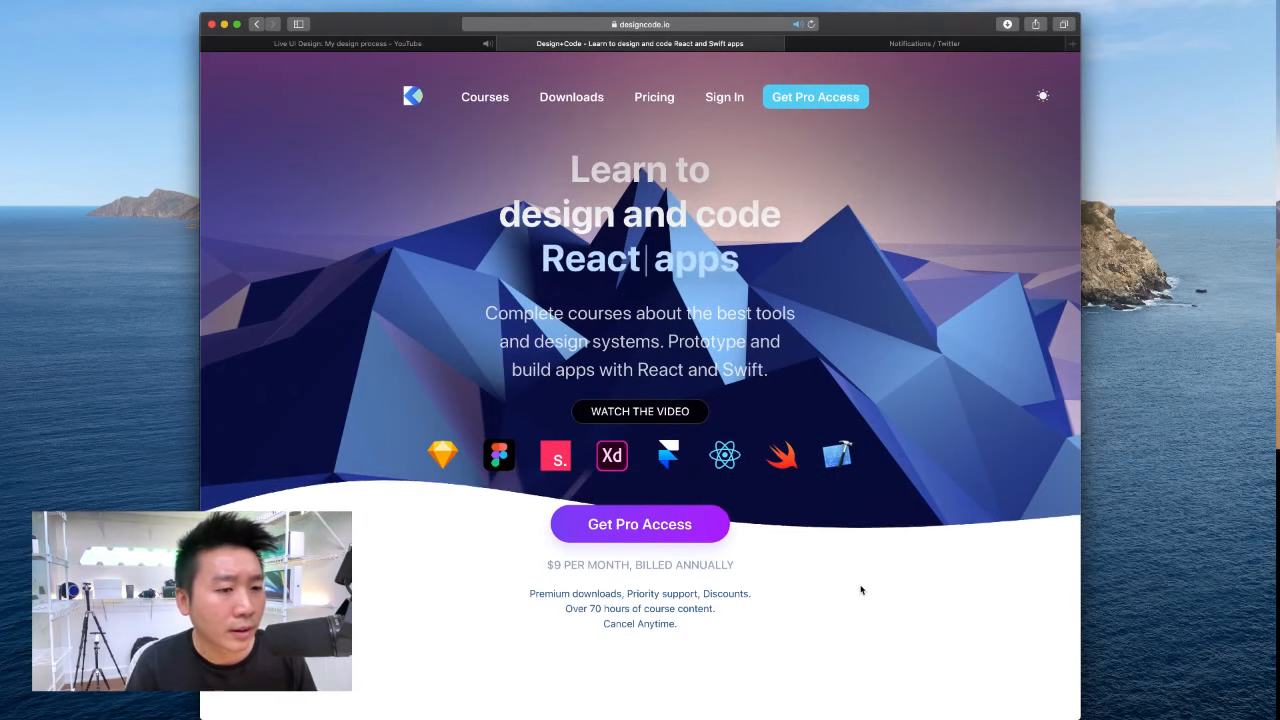
Look through the home page's full course grid down to the statistics section.
{"action": "scroll", "coordinate": [861, 590], "scroll_direction": "down", "scroll_amount": 7}
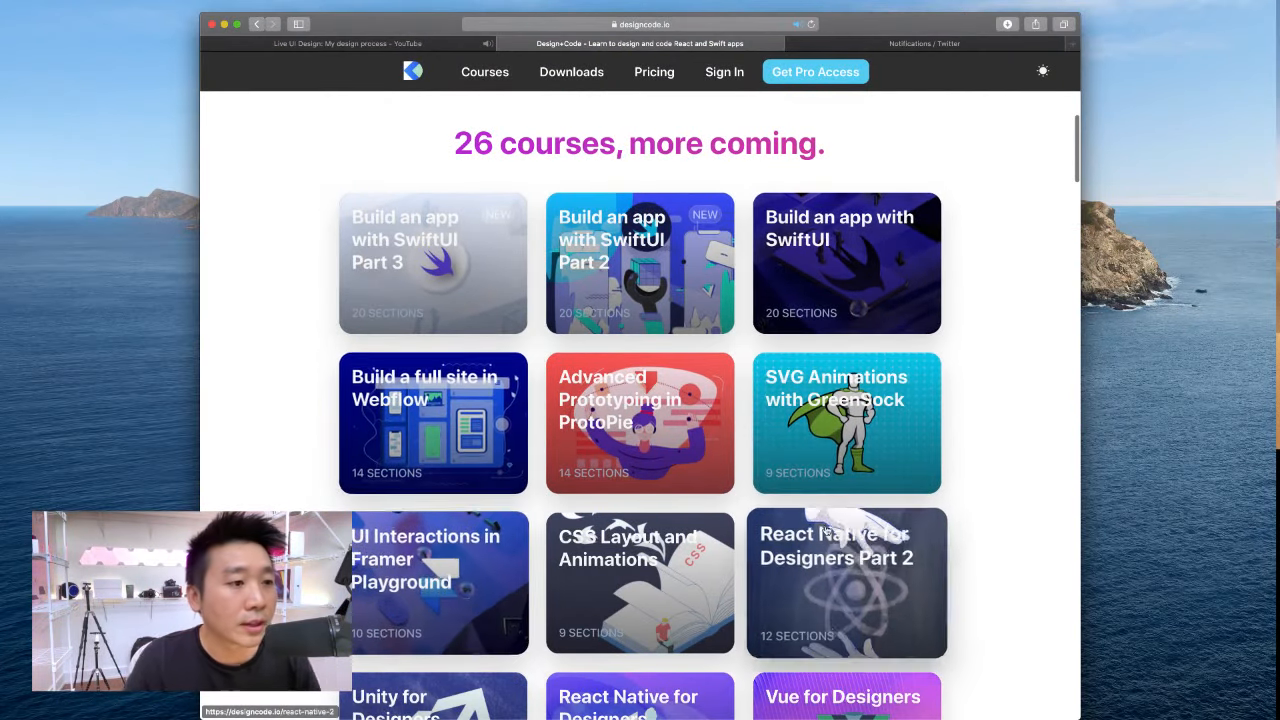
{"action": "scroll", "coordinate": [289, 340], "scroll_direction": "down", "scroll_amount": 12}
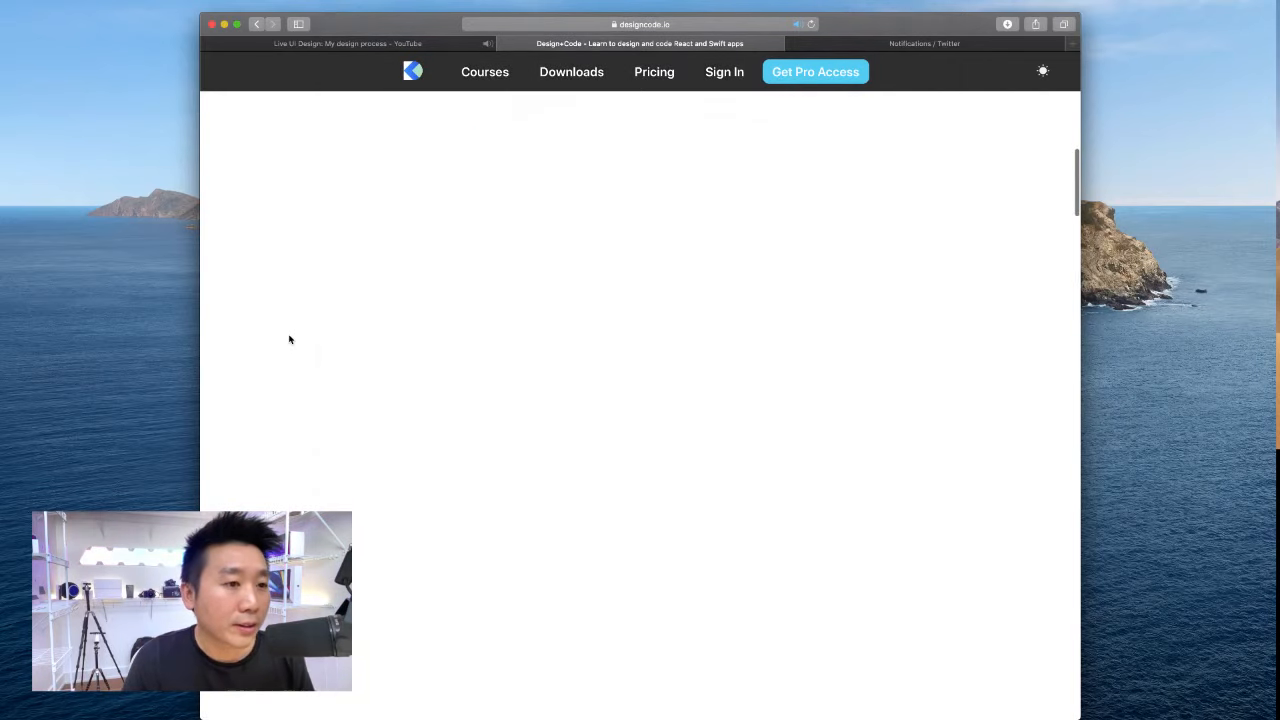
{"action": "scroll", "coordinate": [289, 340], "scroll_direction": "up", "scroll_amount": 4}
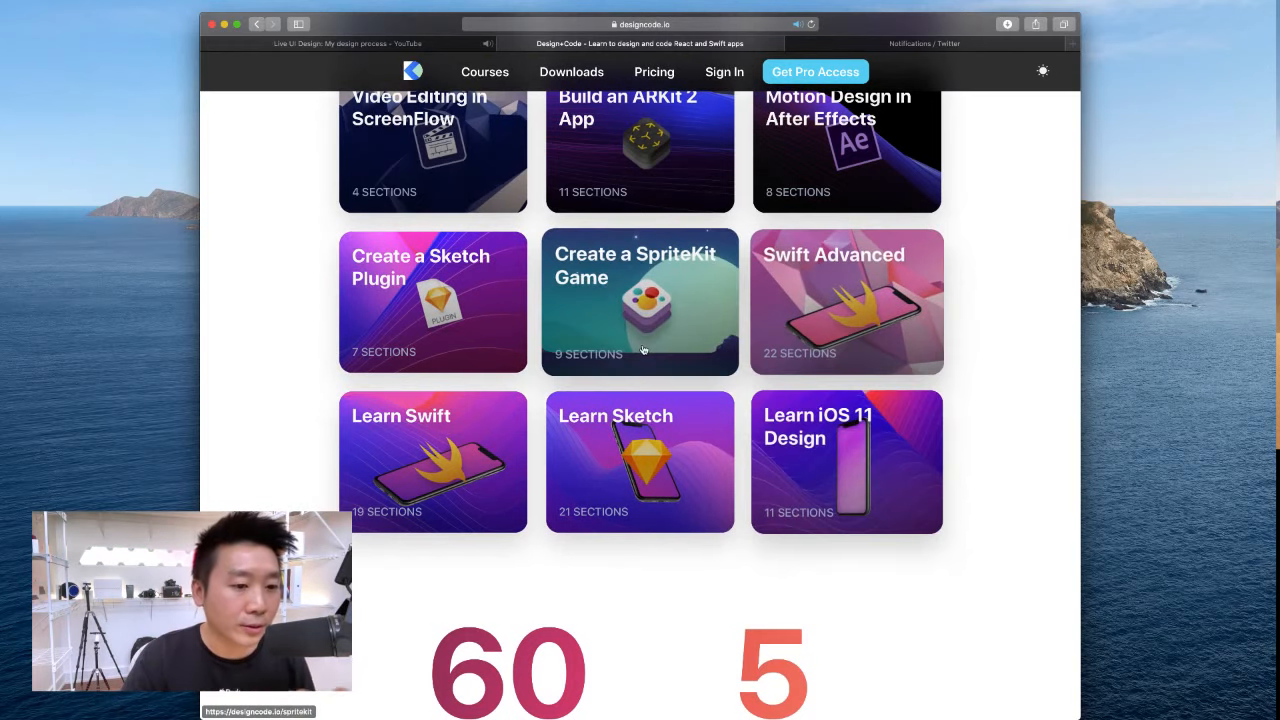
{"action": "scroll", "coordinate": [640, 400], "scroll_direction": "up", "scroll_amount": 10}
Browse the Courses page and open the Neumorphic Buttons lesson under "Build an app with SwiftUI Part 3".
{"action": "left_click", "coordinate": [455, 130]}
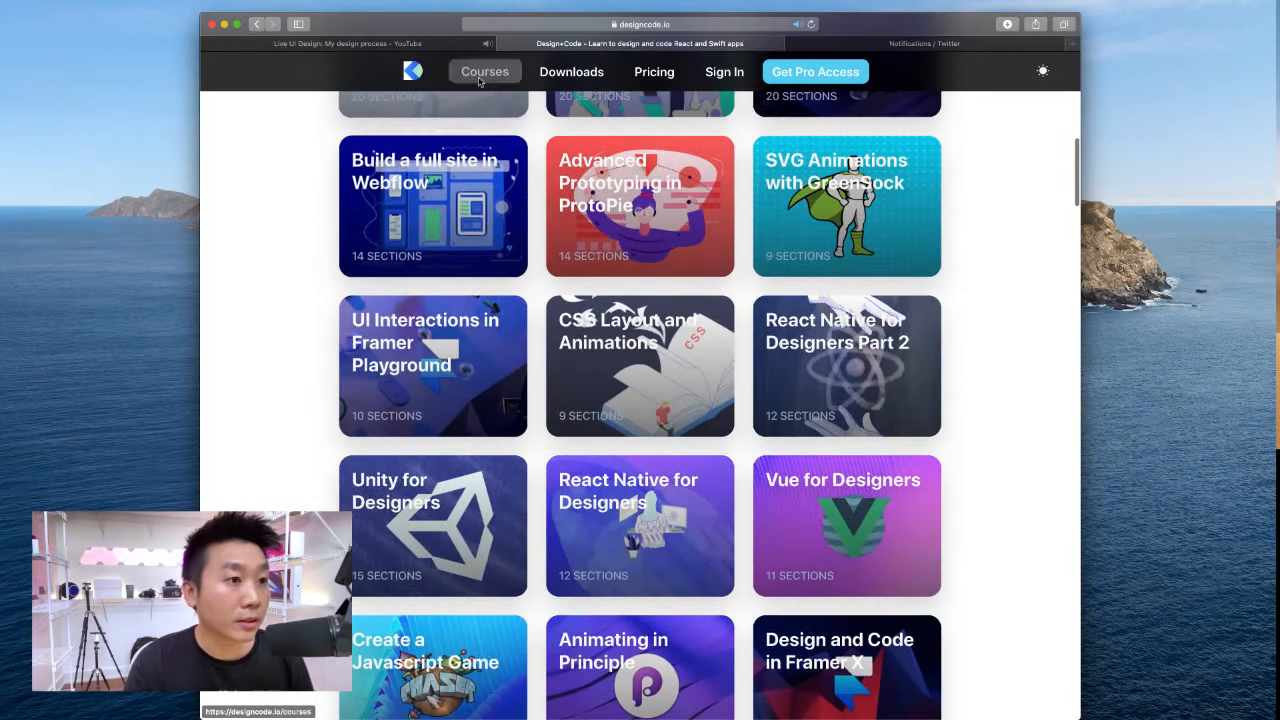
{"action": "scroll", "coordinate": [300, 267], "scroll_direction": "down", "scroll_amount": 6}
{"action": "scroll", "coordinate": [296, 267], "scroll_direction": "down", "scroll_amount": 8}
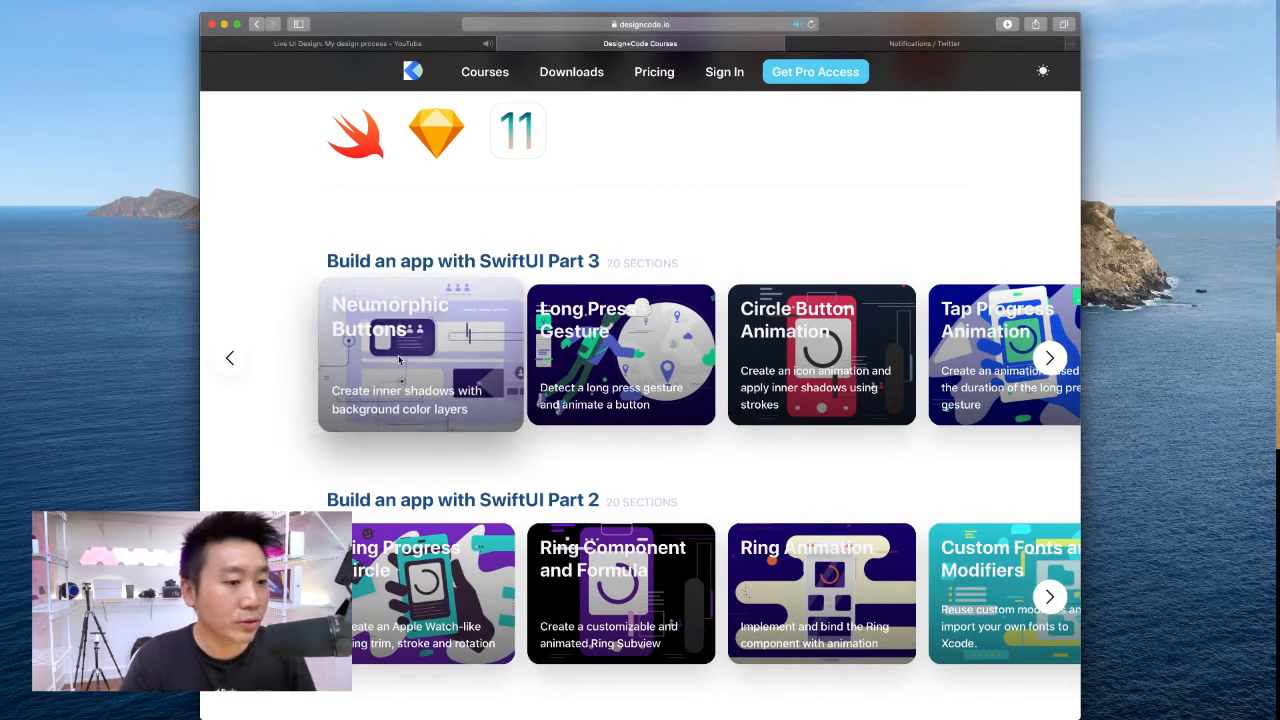
{"action": "scroll", "coordinate": [420, 350], "scroll_direction": "down", "scroll_amount": 1}
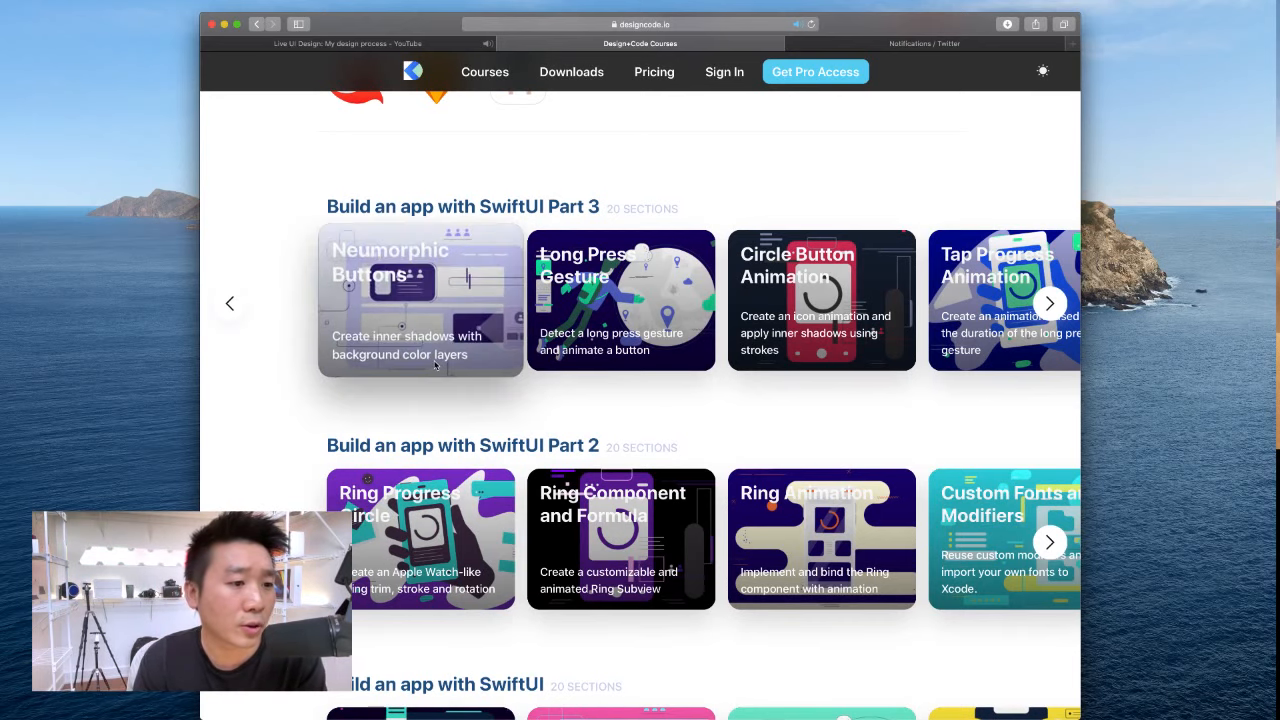
{"action": "left_click", "coordinate": [490, 382]}
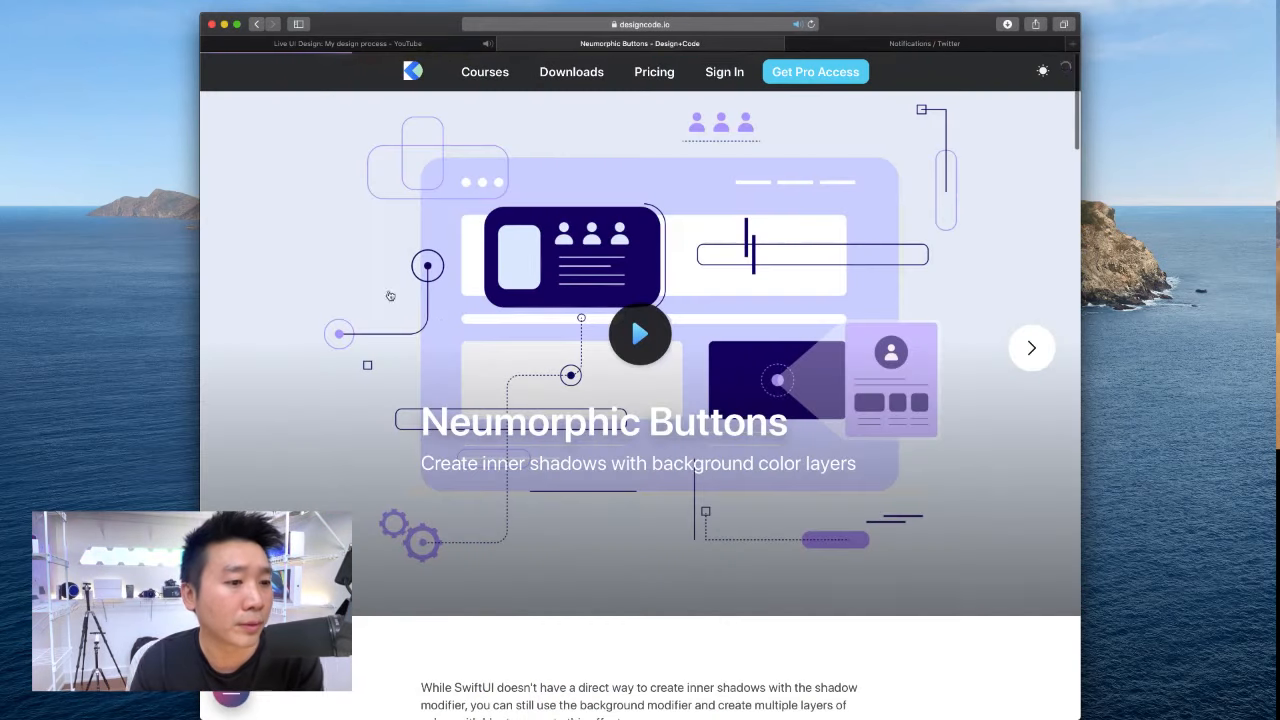
Look over the Neumorphic Buttons lesson page and go back to the Courses page.
{"action": "scroll", "coordinate": [391, 316], "scroll_direction": "down", "scroll_amount": 2}
{"action": "scroll", "coordinate": [391, 316], "scroll_direction": "up", "scroll_amount": 2}
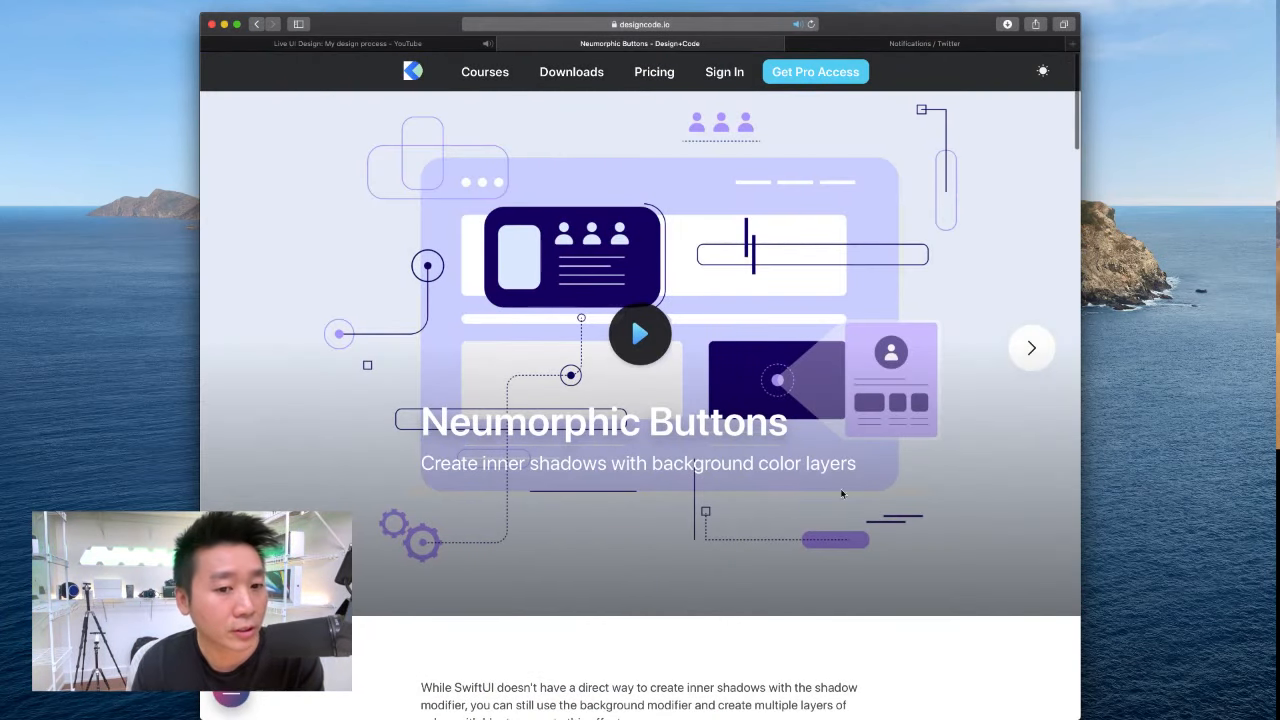
{"action": "left_click", "coordinate": [474, 86]}
{"action": "scroll", "coordinate": [537, 252], "scroll_direction": "down", "scroll_amount": 10}
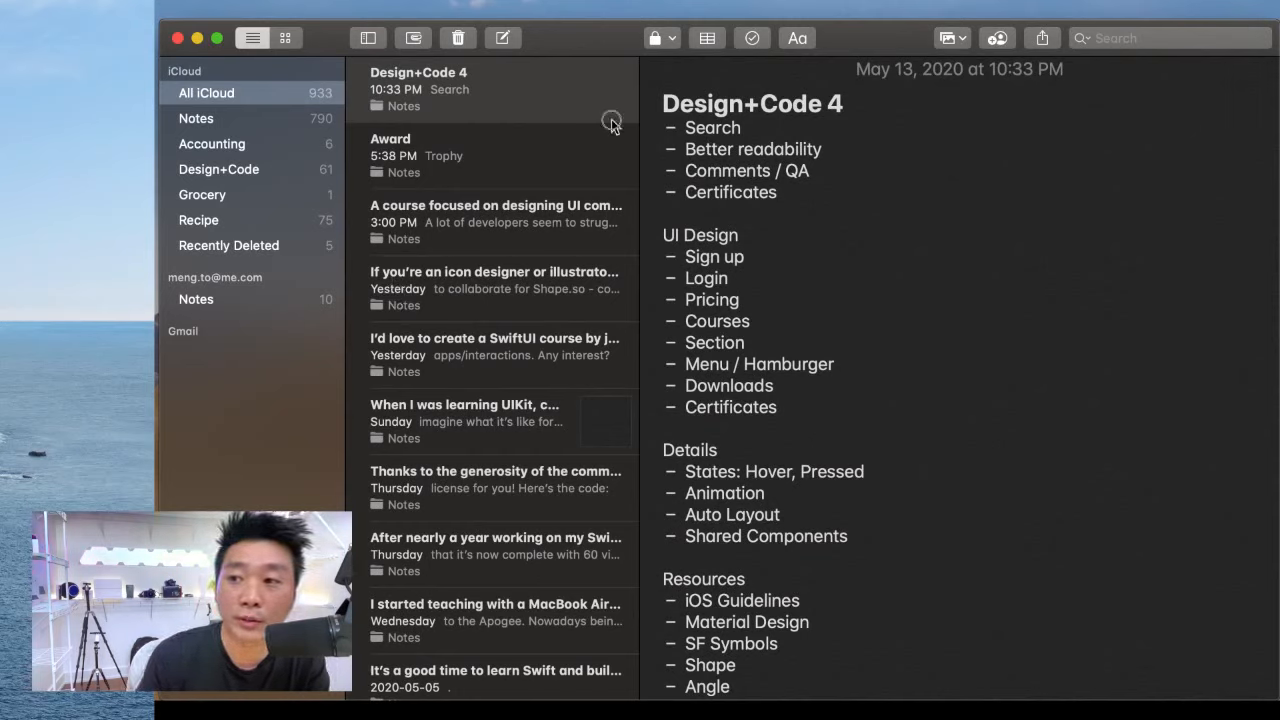
Check the Design+Code 4 note in Notes and open the "Build an app with SwiftUI" page from the site's home page in Safari.
{"action": "left_click", "coordinate": [842, 198]}
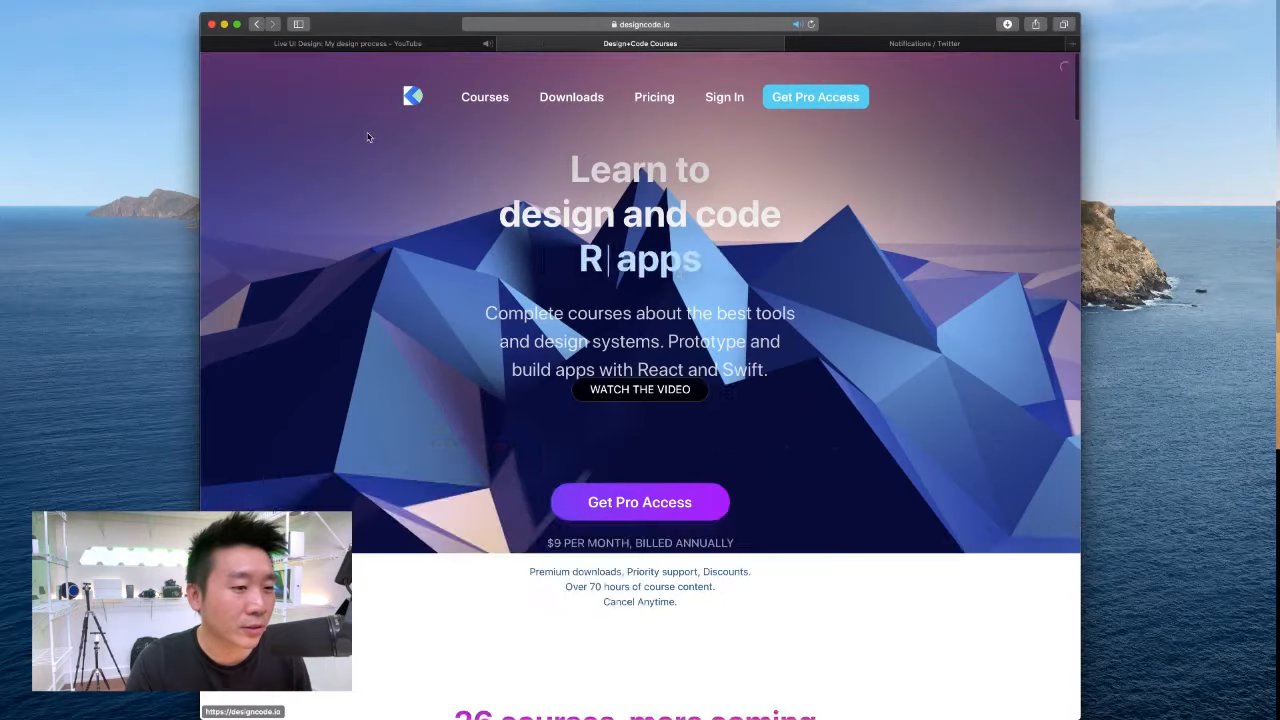
{"action": "scroll", "coordinate": [556, 240], "scroll_direction": "down", "scroll_amount": 10}
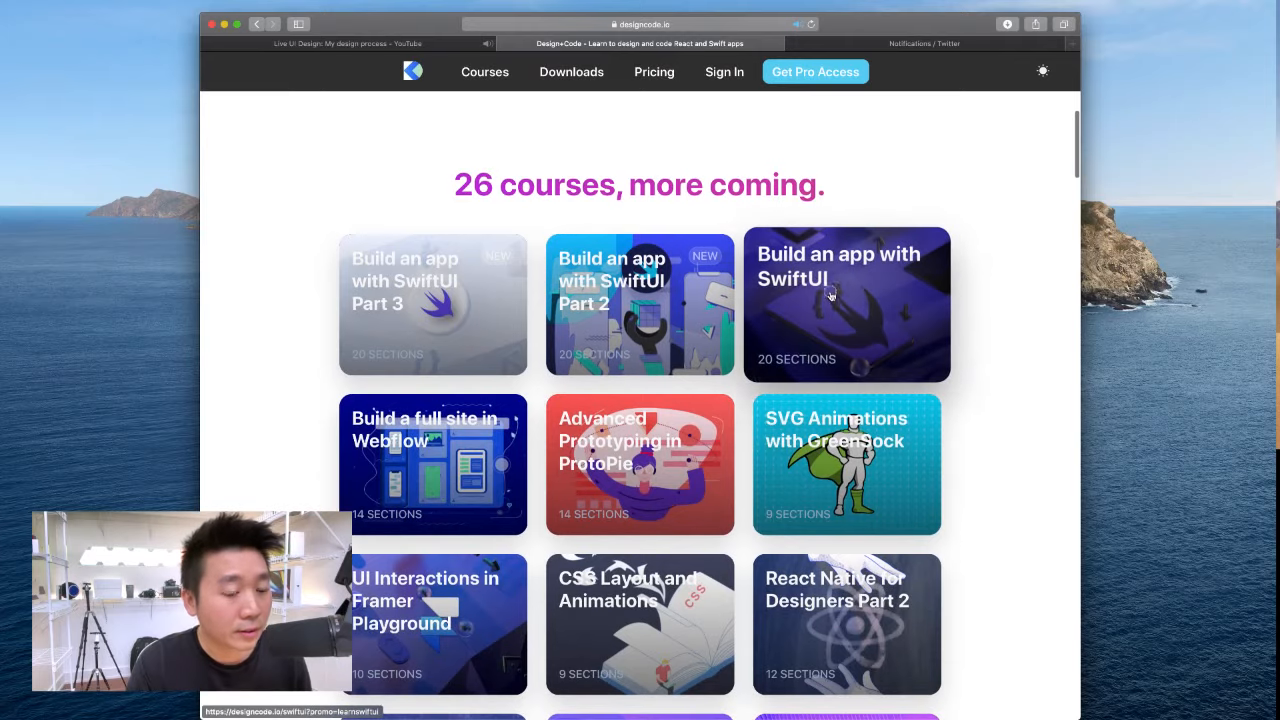
{"action": "left_click", "coordinate": [931, 292]}
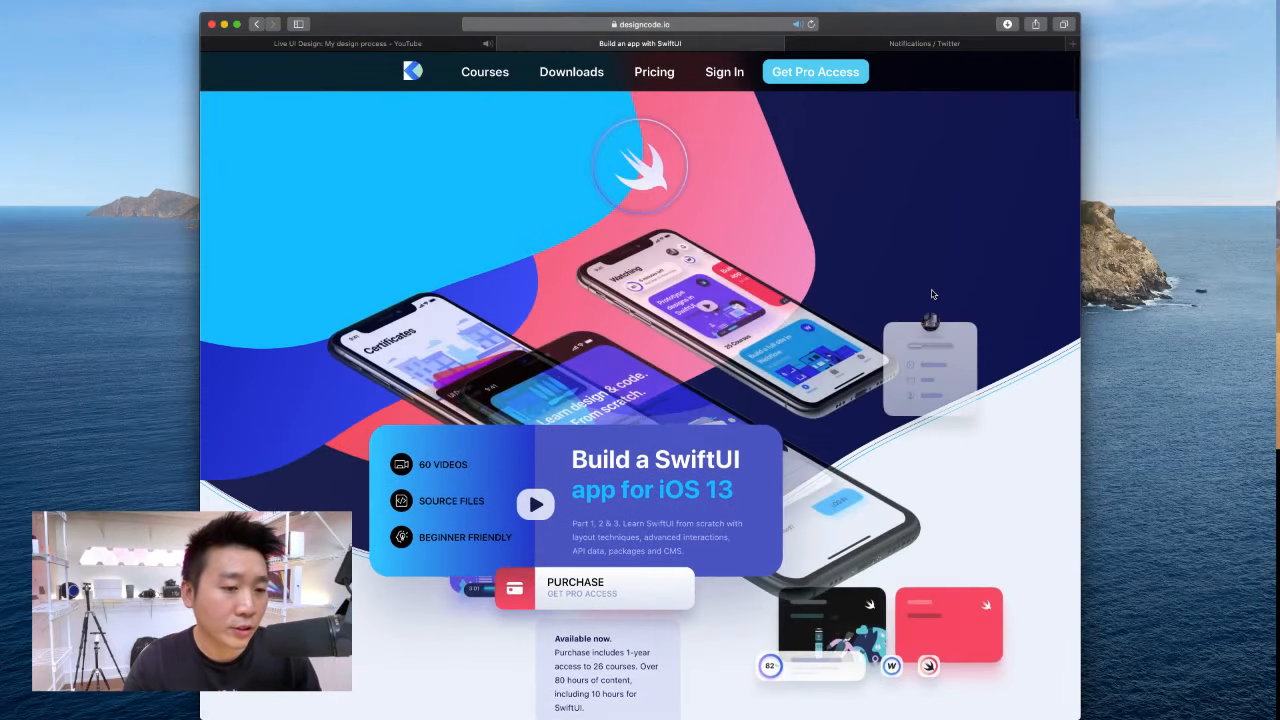
Examine the SwiftUI landing page's hero, purchase area, device mockups and the custom layouts section with its code sample.
{"action": "scroll", "coordinate": [872, 336], "scroll_direction": "down", "scroll_amount": 5}
{"action": "scroll", "coordinate": [872, 337], "scroll_direction": "down", "scroll_amount": 10}
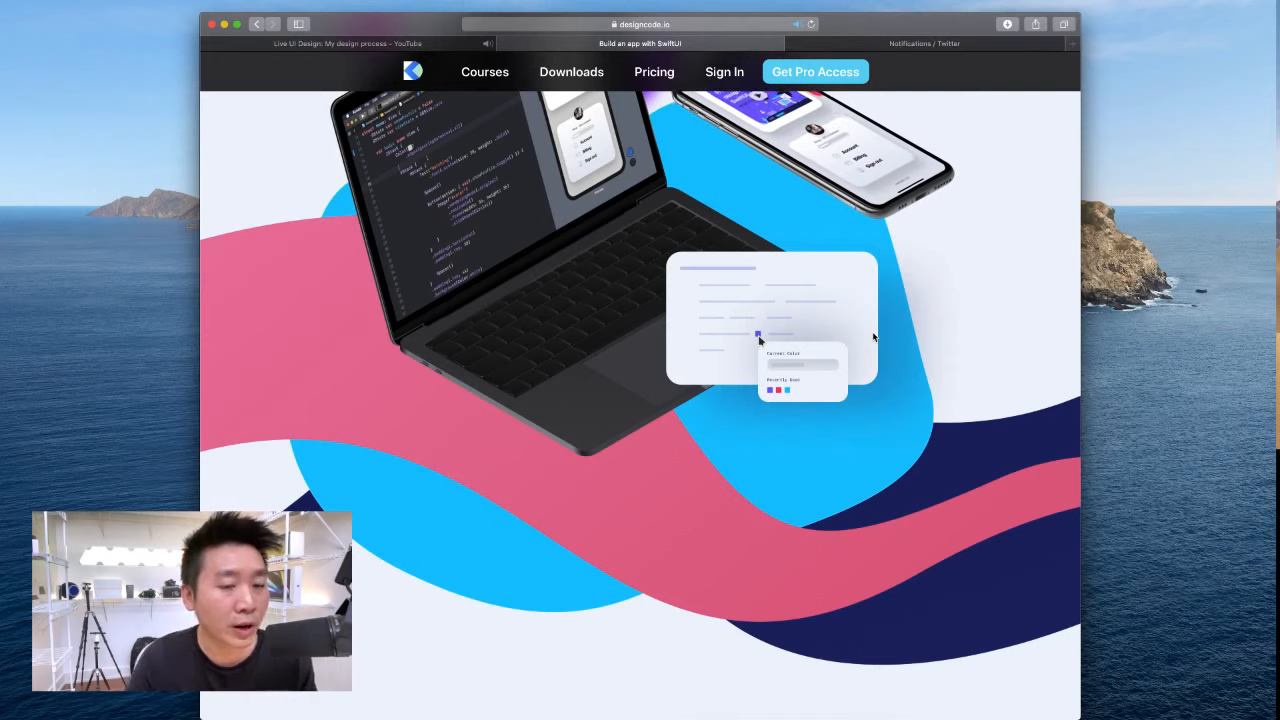
{"action": "scroll", "coordinate": [880, 342], "scroll_direction": "up", "scroll_amount": 15}
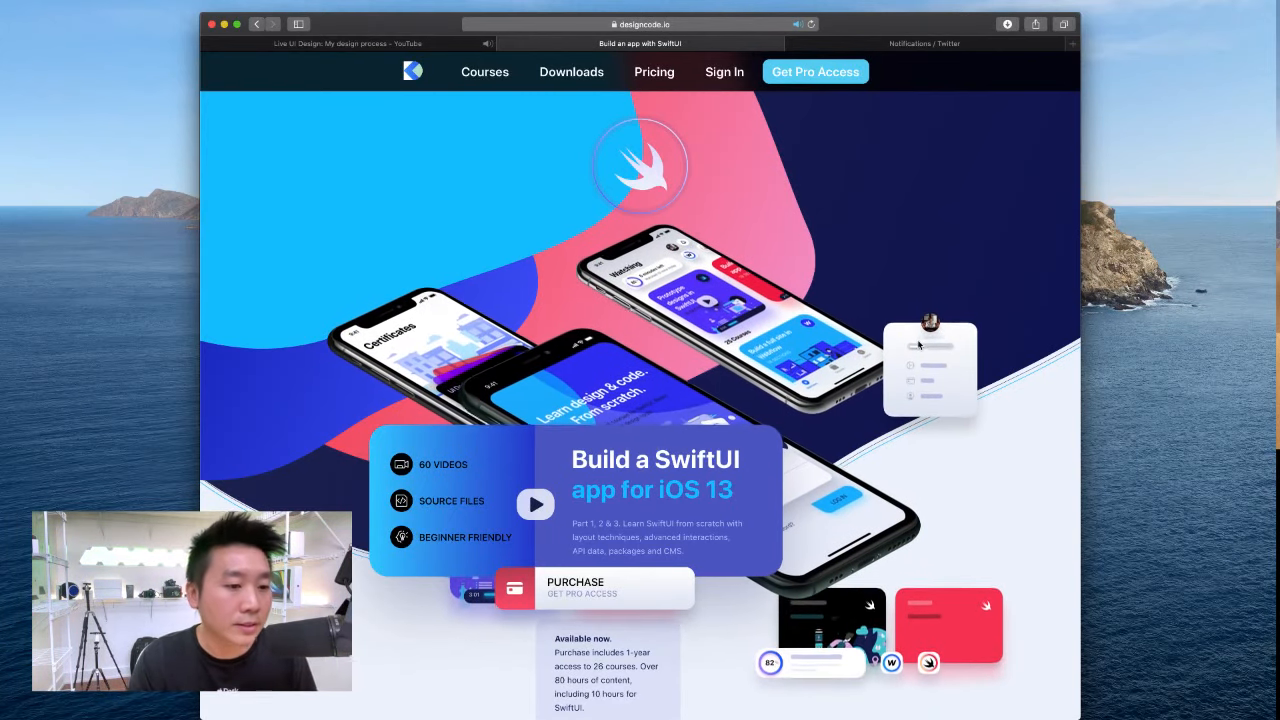
{"action": "scroll", "coordinate": [913, 339], "scroll_direction": "down", "scroll_amount": 5}
{"action": "scroll", "coordinate": [886, 357], "scroll_direction": "up", "scroll_amount": 2}
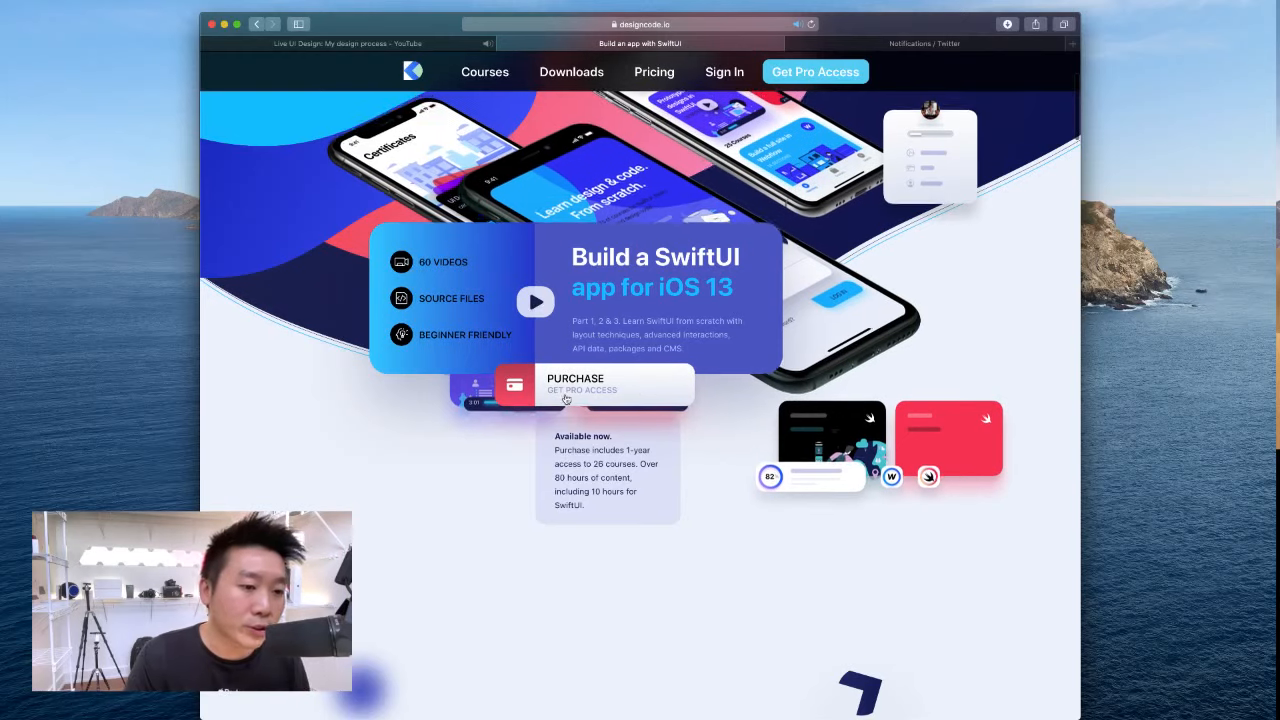
{"action": "scroll", "coordinate": [825, 408], "scroll_direction": "down", "scroll_amount": 10}
{"action": "scroll", "coordinate": [825, 406], "scroll_direction": "up", "scroll_amount": 3}
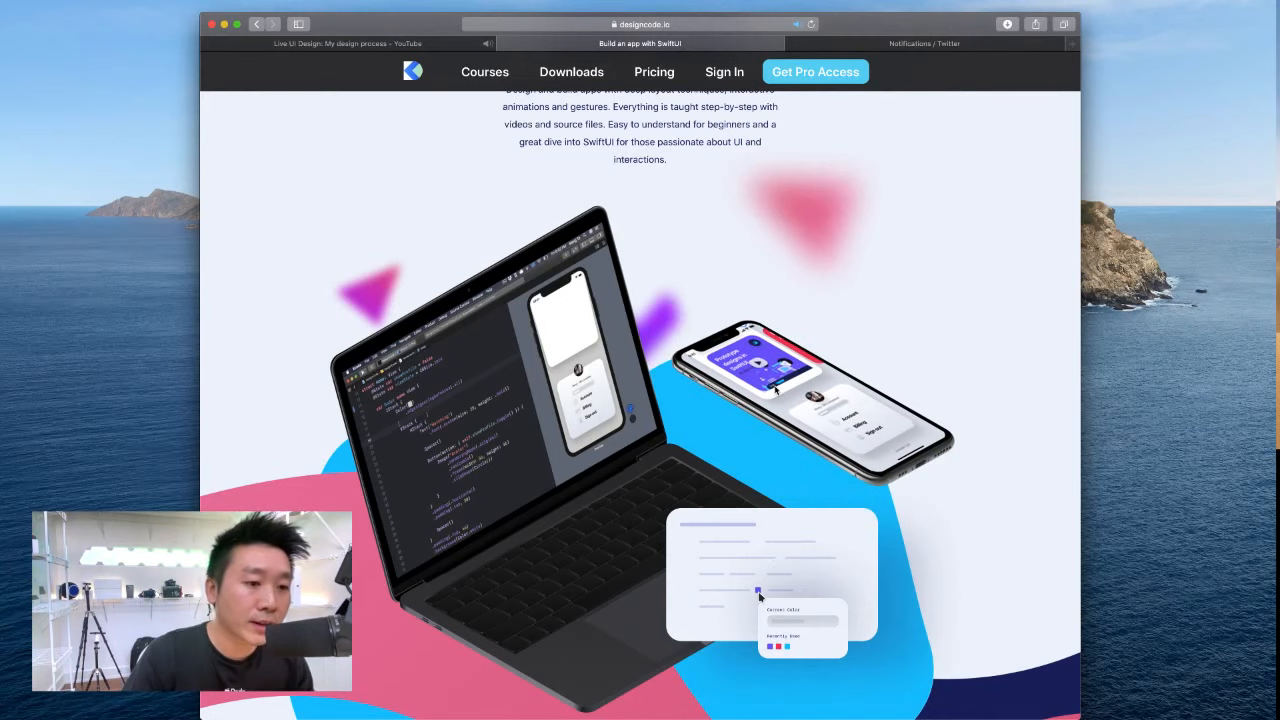
{"action": "scroll", "coordinate": [680, 380], "scroll_direction": "down", "scroll_amount": 1}
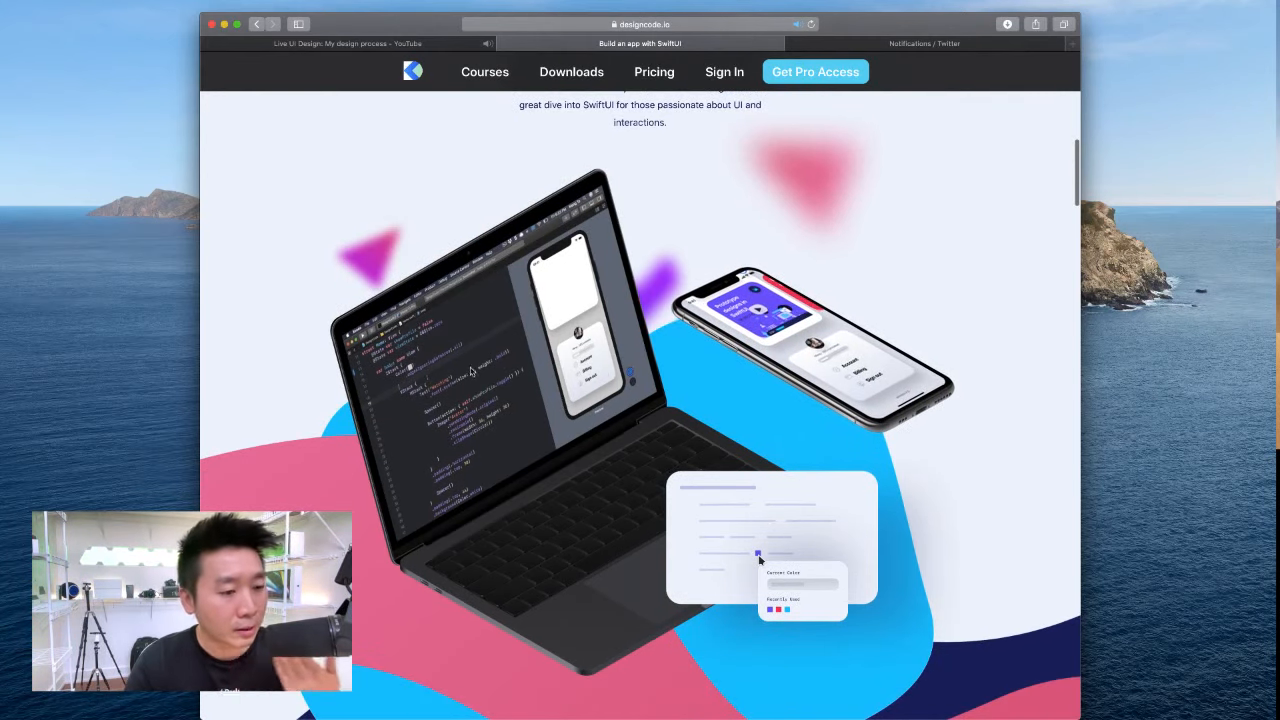
{"action": "scroll", "coordinate": [554, 350], "scroll_direction": "down", "scroll_amount": 10}
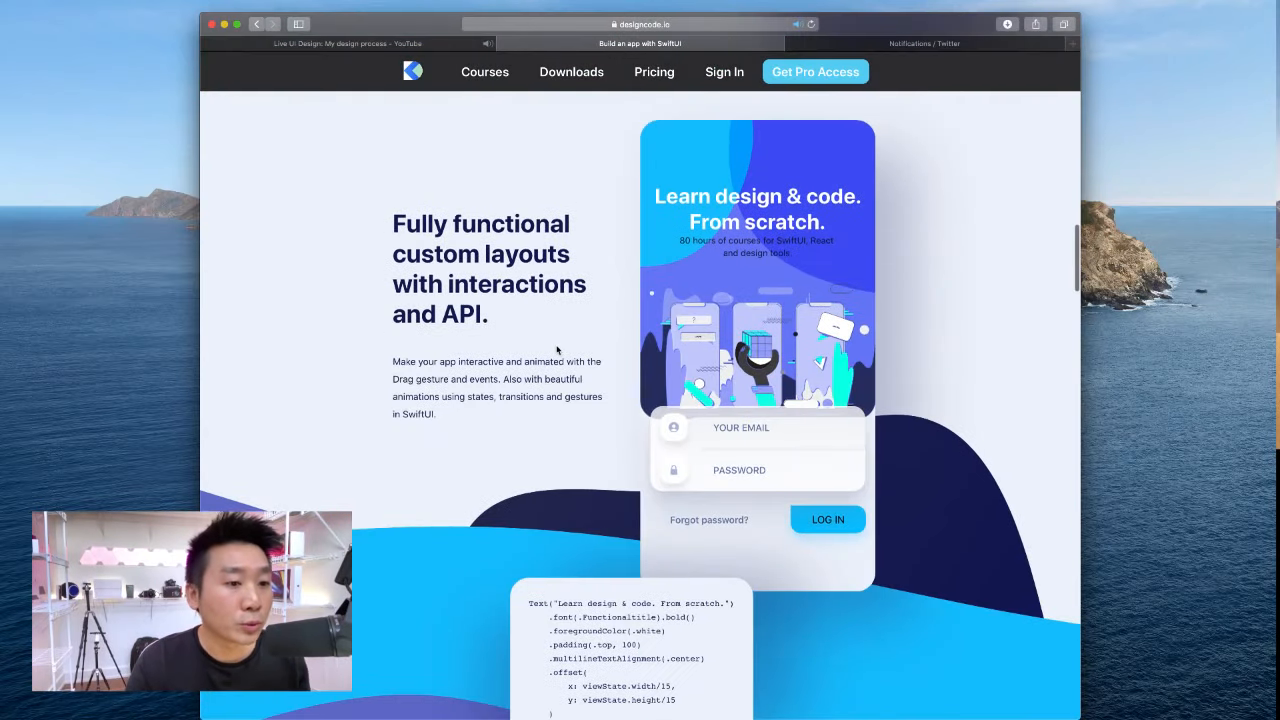
Look over the rest of the SwiftUI landing page: the student tweets, course section cards, chapter list and footer.
{"action": "scroll", "coordinate": [553, 352], "scroll_direction": "down", "scroll_amount": 15}
{"action": "scroll", "coordinate": [548, 353], "scroll_direction": "down", "scroll_amount": 8}
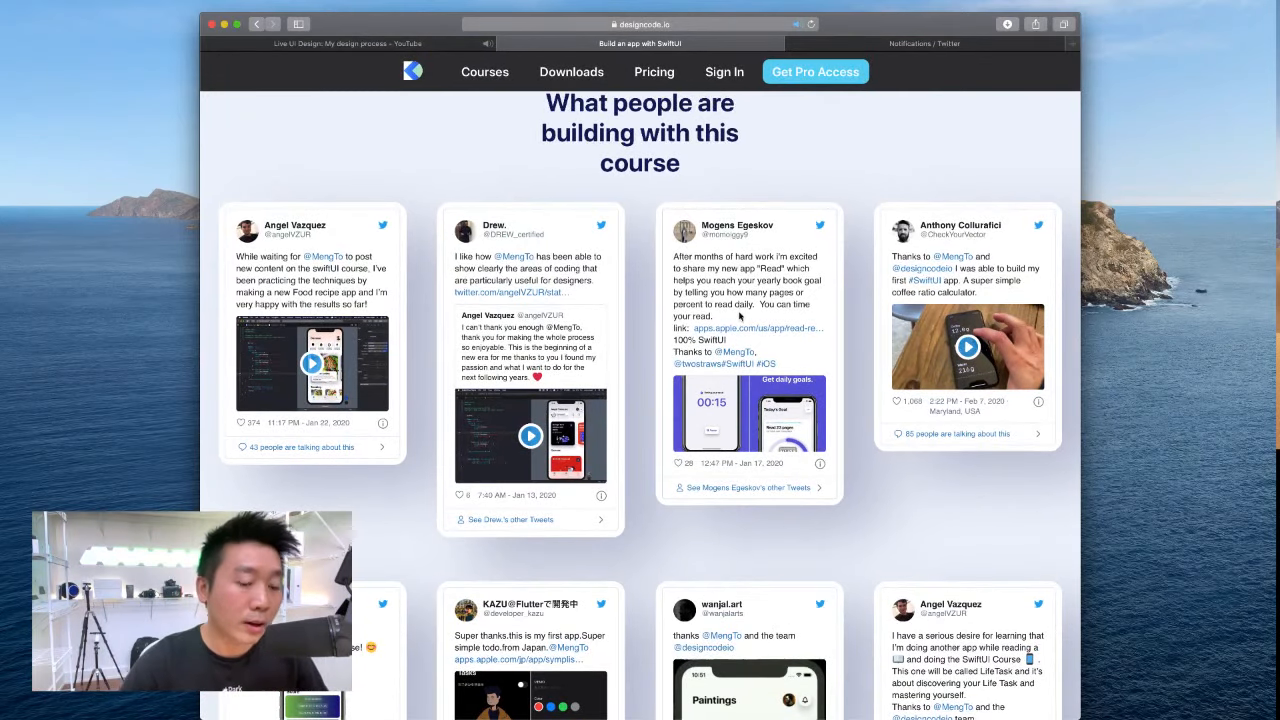
{"action": "scroll", "coordinate": [727, 305], "scroll_direction": "up", "scroll_amount": 7}
{"action": "scroll", "coordinate": [724, 306], "scroll_direction": "down", "scroll_amount": 20}
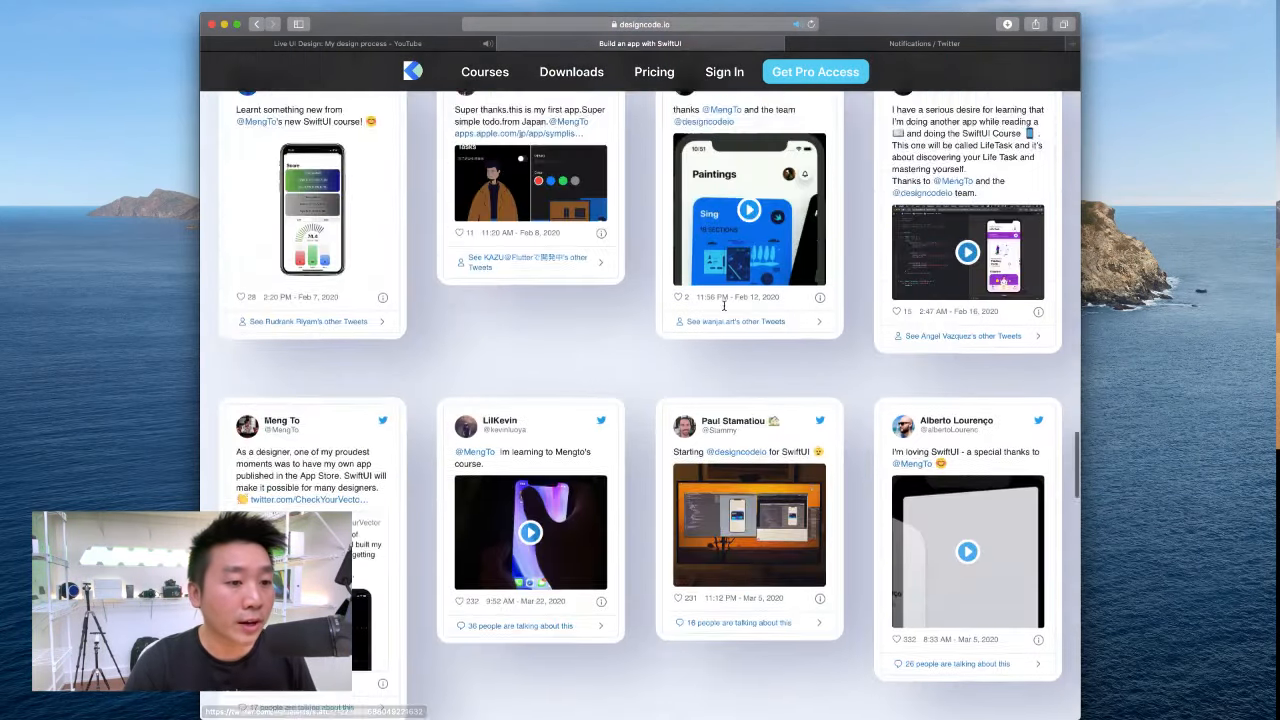
{"action": "scroll", "coordinate": [725, 310], "scroll_direction": "up", "scroll_amount": 2}
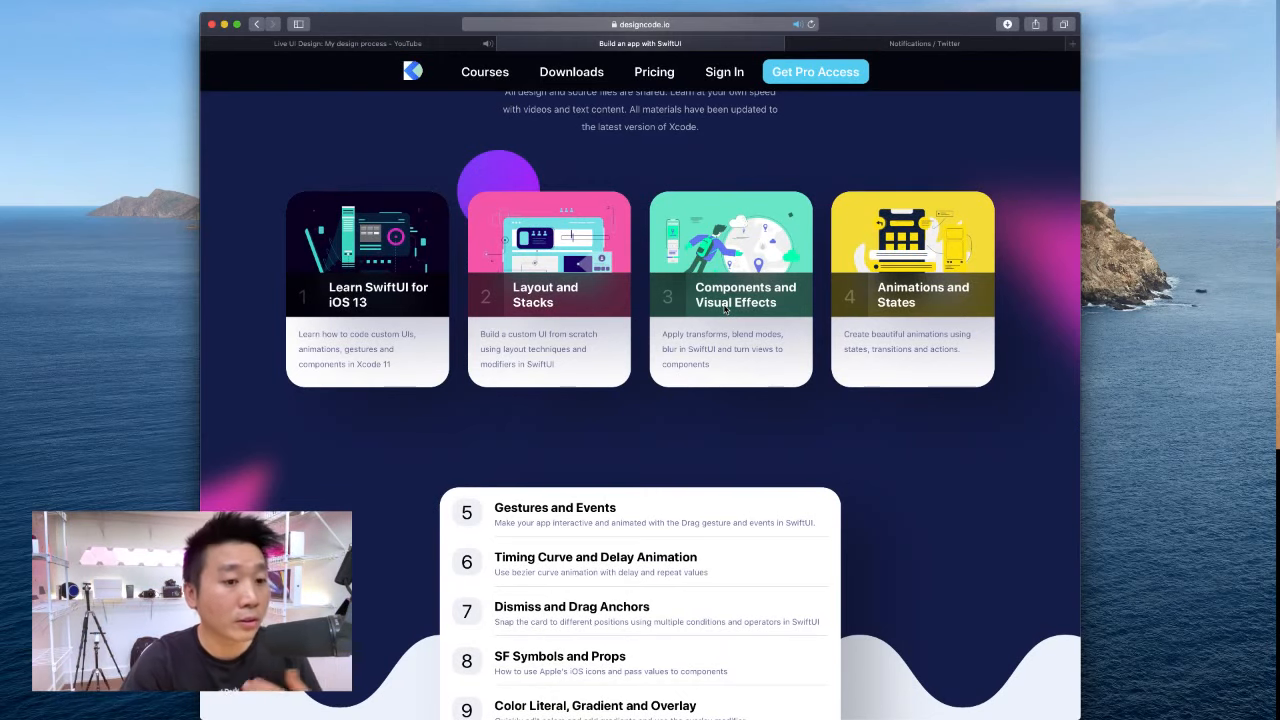
{"action": "scroll", "coordinate": [728, 312], "scroll_direction": "down", "scroll_amount": 2}
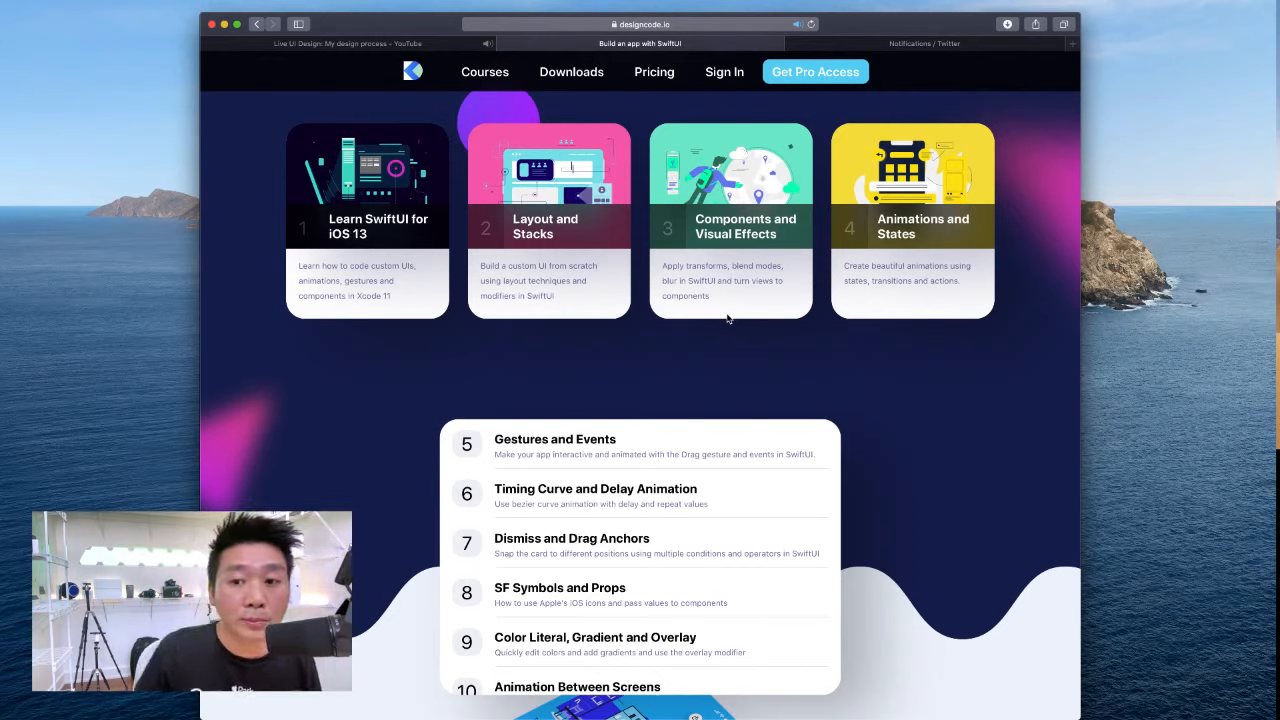
{"action": "left_click", "coordinate": [636, 22]}
{"action": "left_click", "coordinate": [904, 392]}
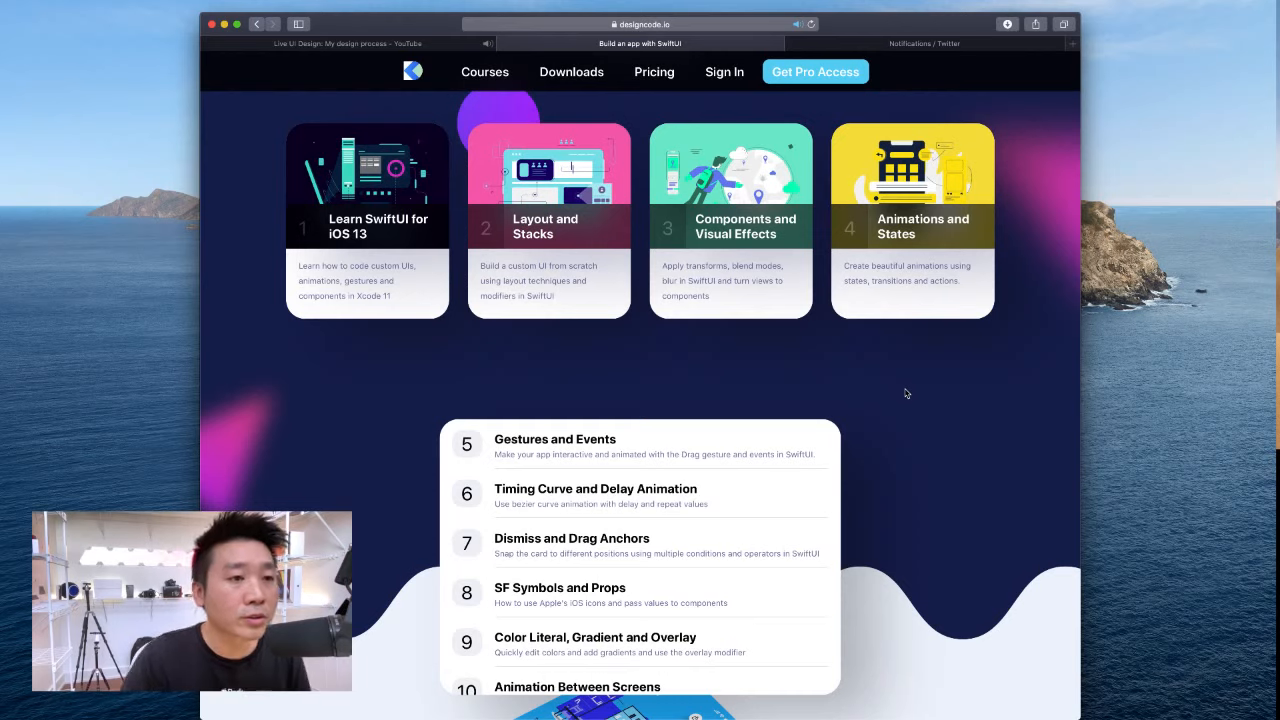
{"action": "scroll", "coordinate": [906, 393], "scroll_direction": "down", "scroll_amount": 15}
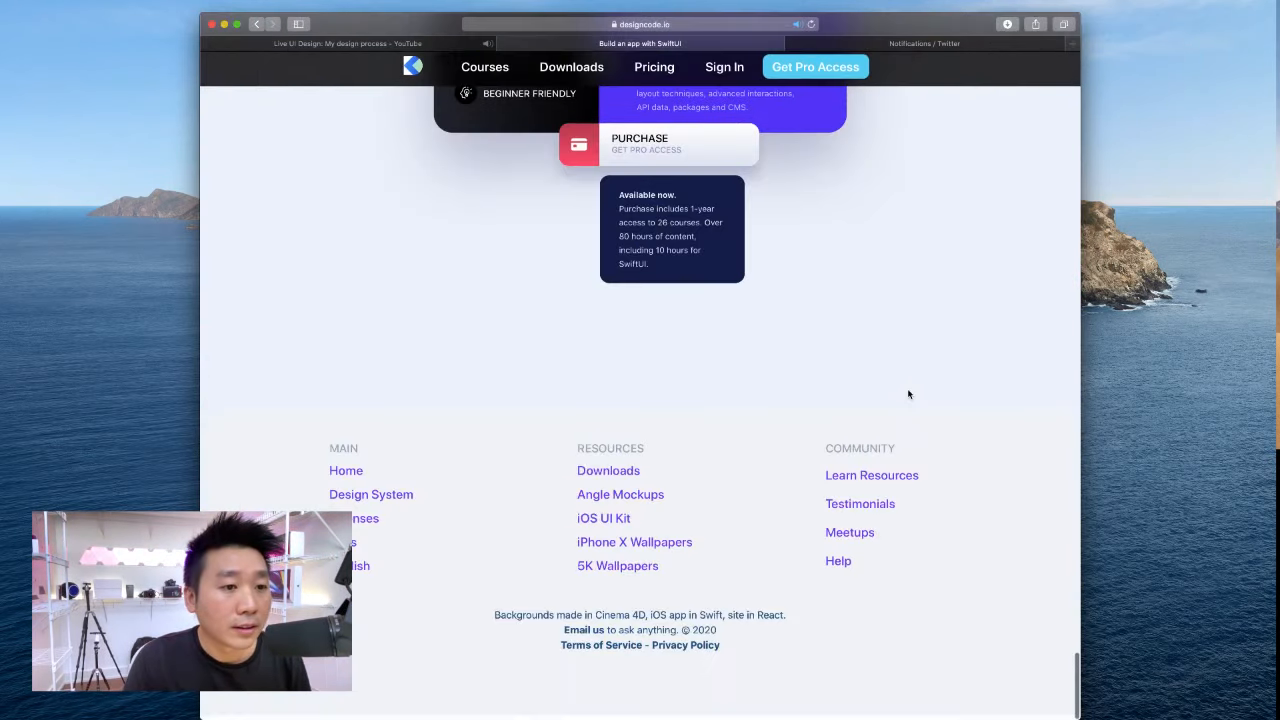
{"action": "scroll", "coordinate": [908, 394], "scroll_direction": "up", "scroll_amount": 15}
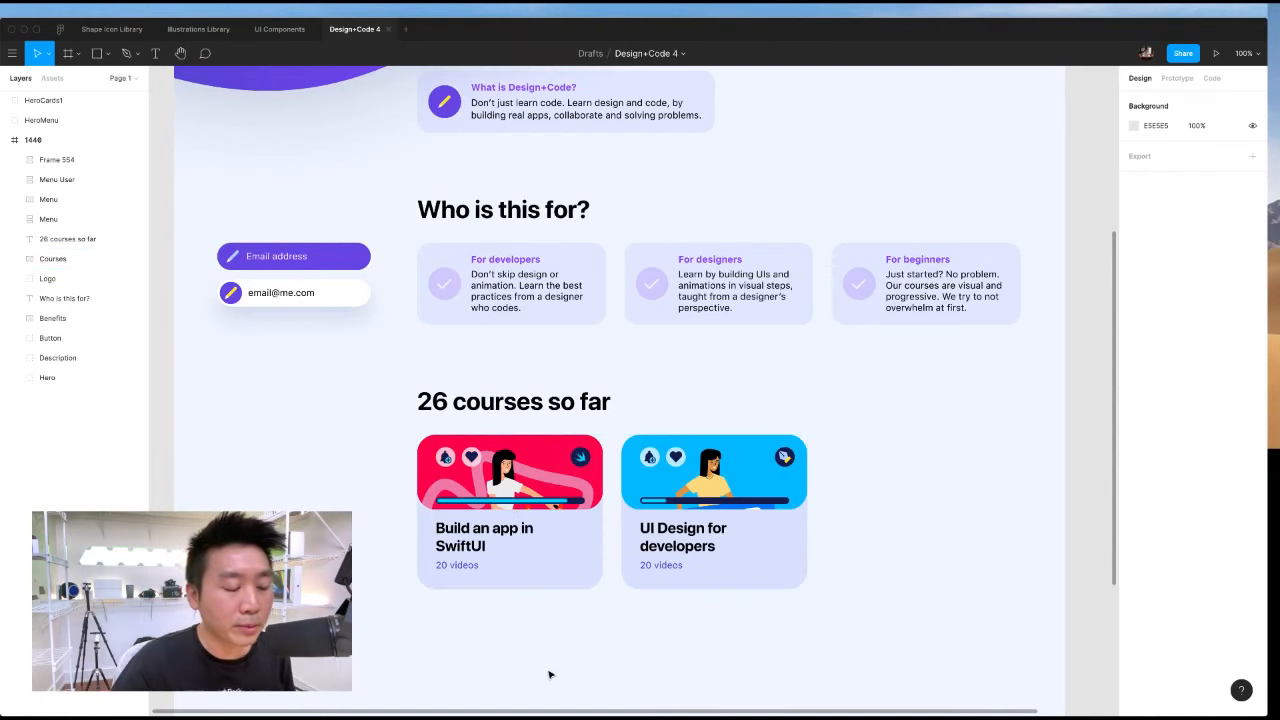
Switch to the Design+Code 4 file in Figma and inspect the course cards' title and character illustrations under "26 courses so far".
{"action": "scroll", "coordinate": [549, 673], "scroll_direction": "down", "scroll_amount": 2}
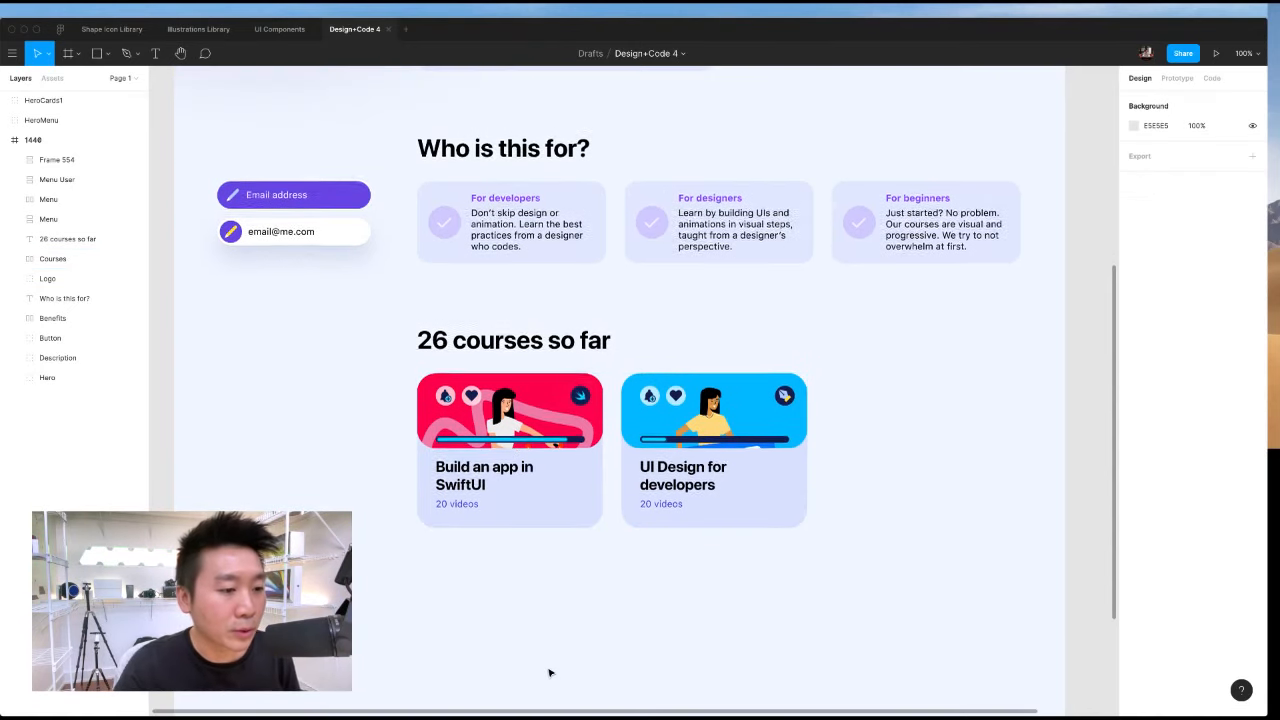
{"action": "left_click", "coordinate": [512, 478]}
{"action": "double_click", "coordinate": [559, 518]}
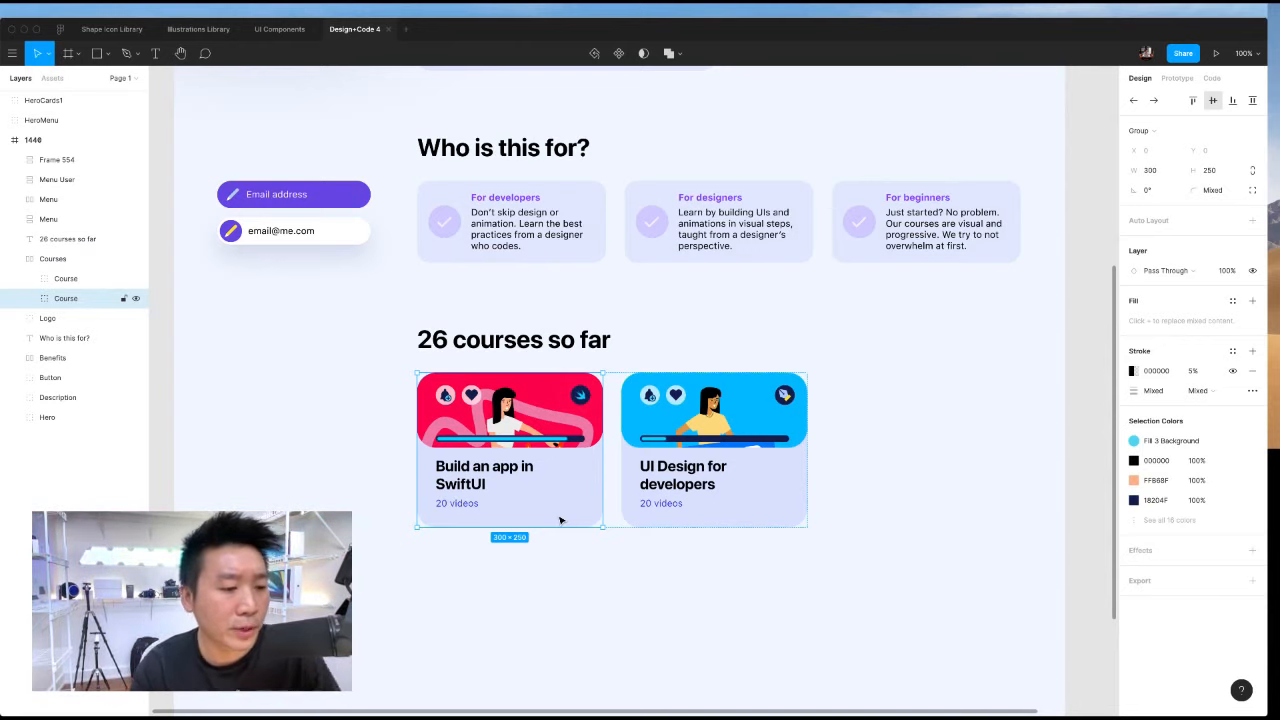
{"action": "double_click", "coordinate": [486, 484]}
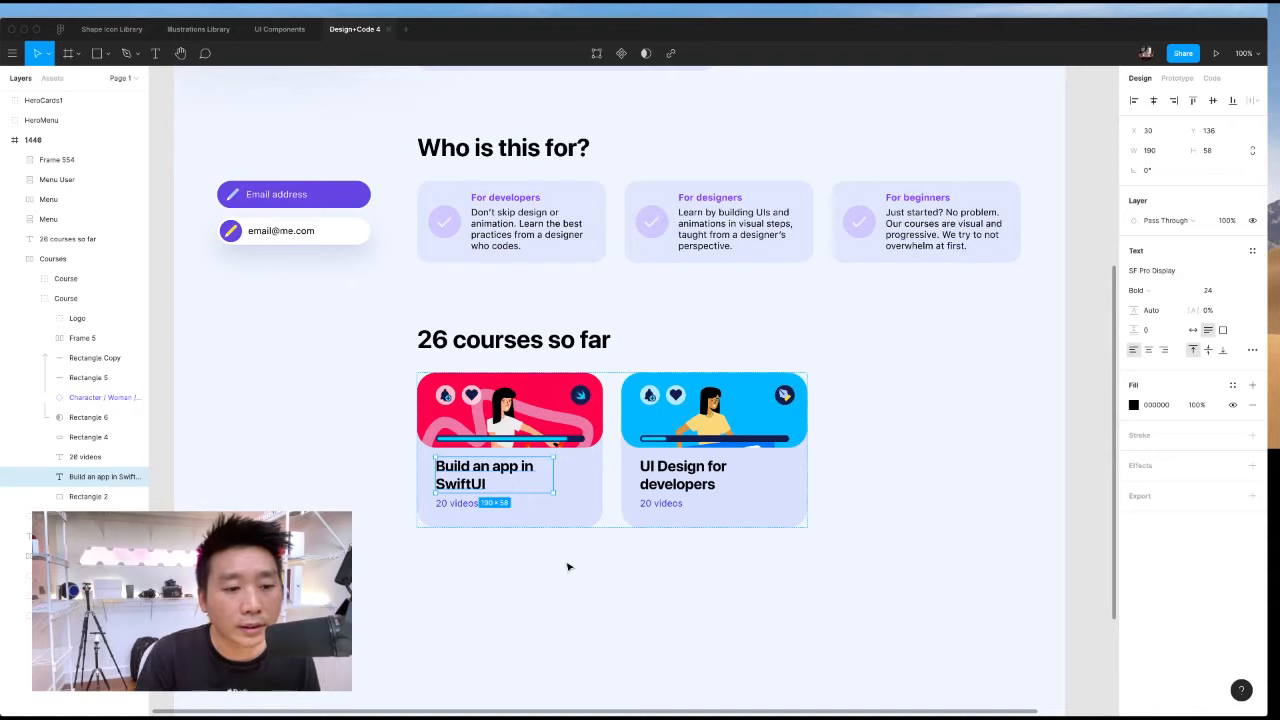
{"action": "left_click", "coordinate": [609, 566]}
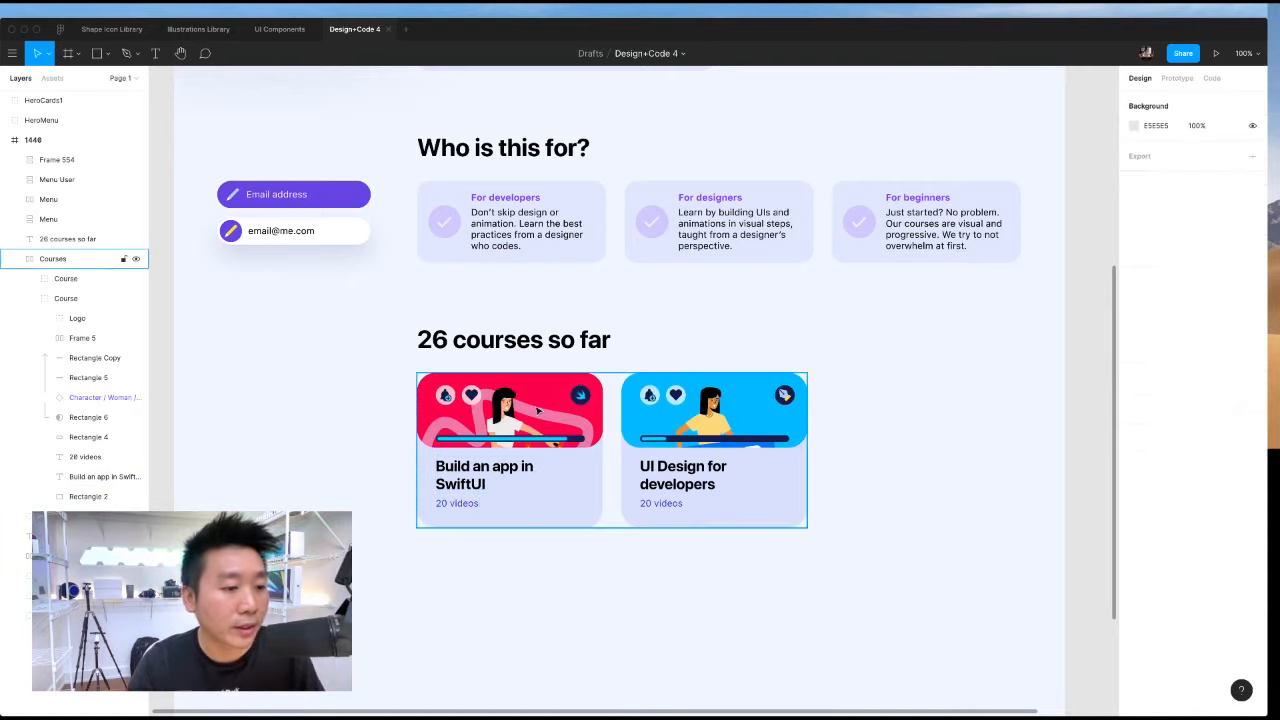
{"action": "left_click", "coordinate": [497, 420]}
{"action": "double_click", "coordinate": [500, 420]}
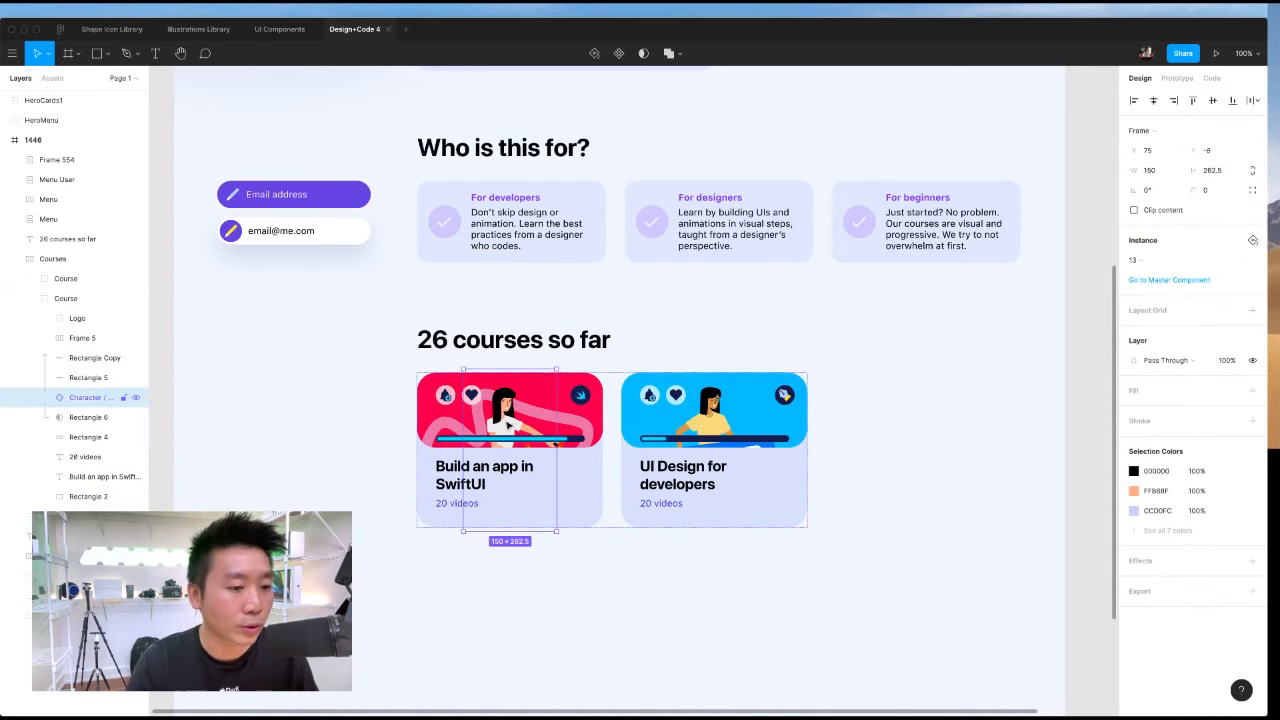
{"action": "left_click_drag", "start_coordinate": [509, 388], "coordinate": [509, 431]}
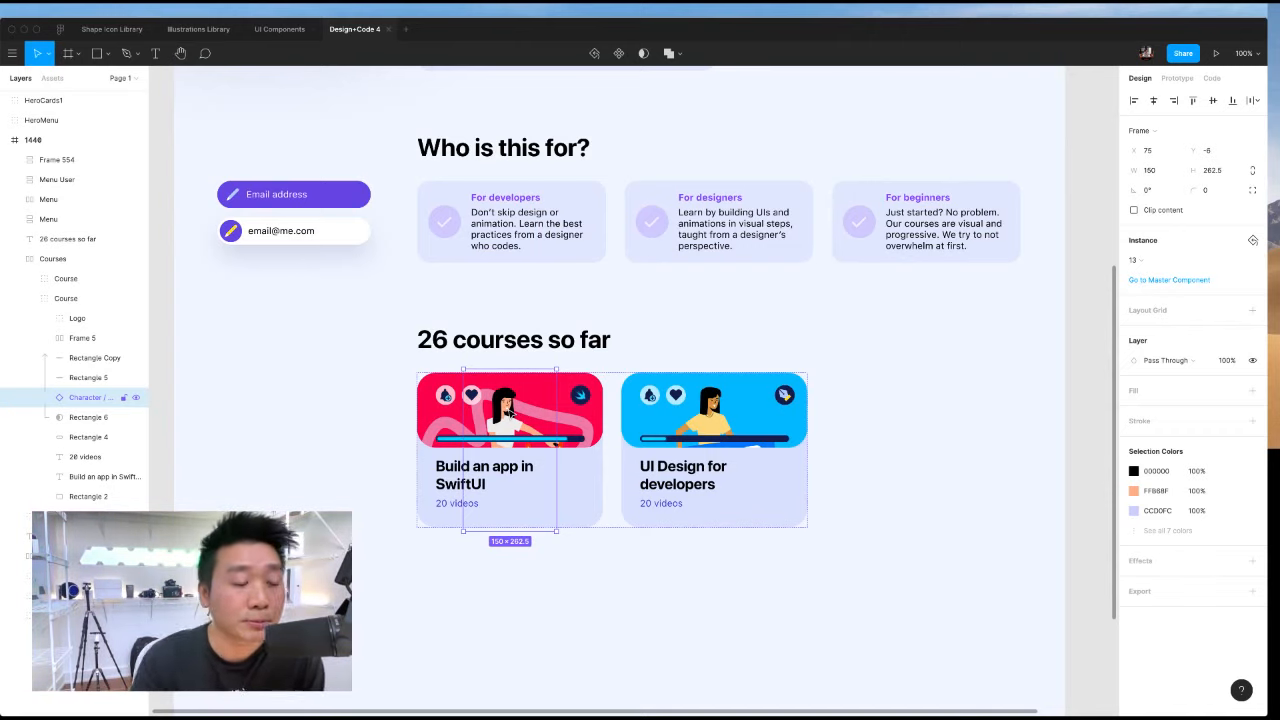
{"action": "left_click", "coordinate": [712, 428]}
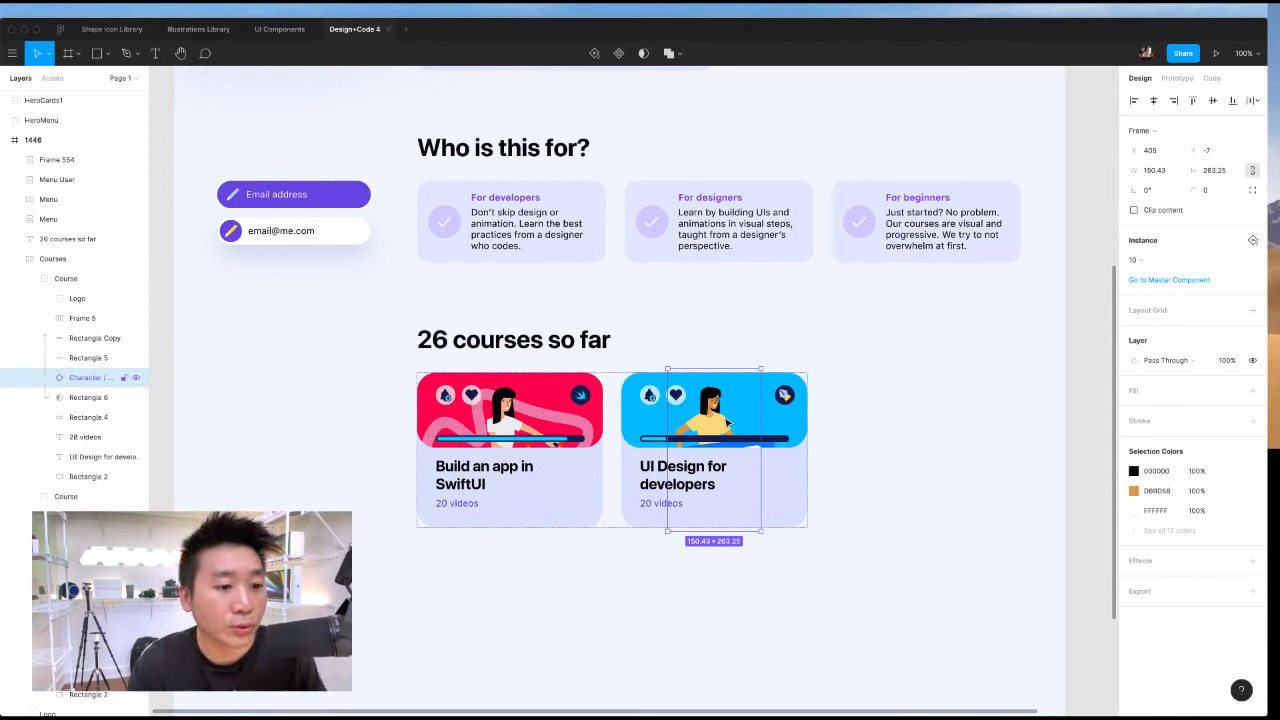
{"action": "left_click", "coordinate": [609, 575]}
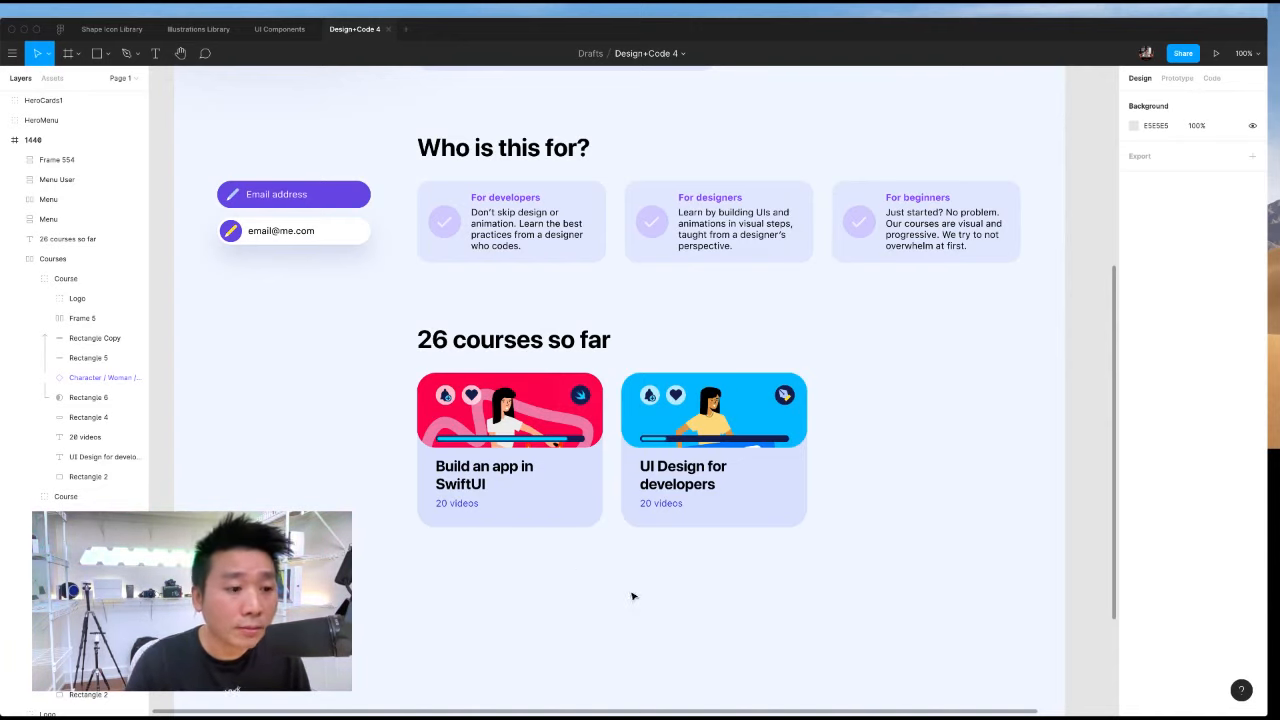
{"action": "left_click", "coordinate": [600, 430], "text": "super"}
{"action": "left_click", "coordinate": [600, 430], "text": "super"}
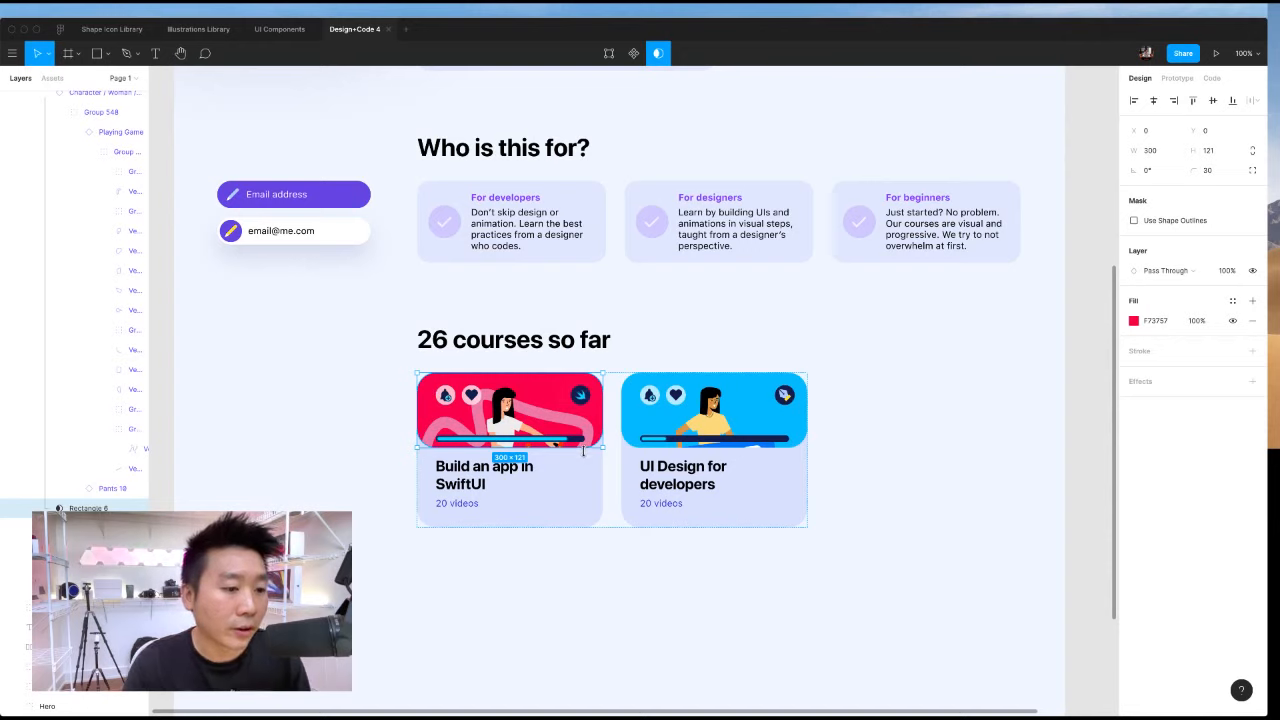
{"action": "left_click_drag", "start_coordinate": [585, 448], "coordinate": [582, 480]}
{"action": "key", "text": "super+z"}
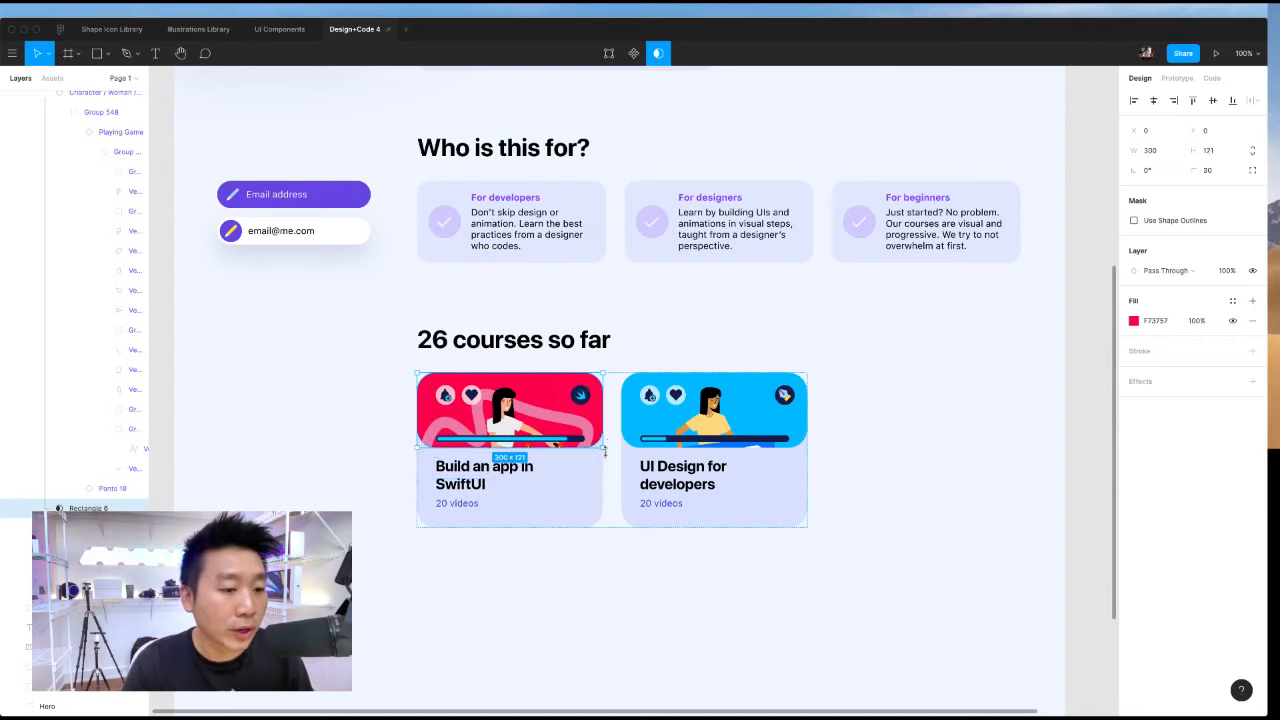
Try extending the SwiftUI card's red background and its mask together down to nearly the full card height.
{"action": "left_click", "coordinate": [606, 427]}
{"action": "double_click", "coordinate": [598, 428]}
{"action": "double_click", "coordinate": [598, 428]}
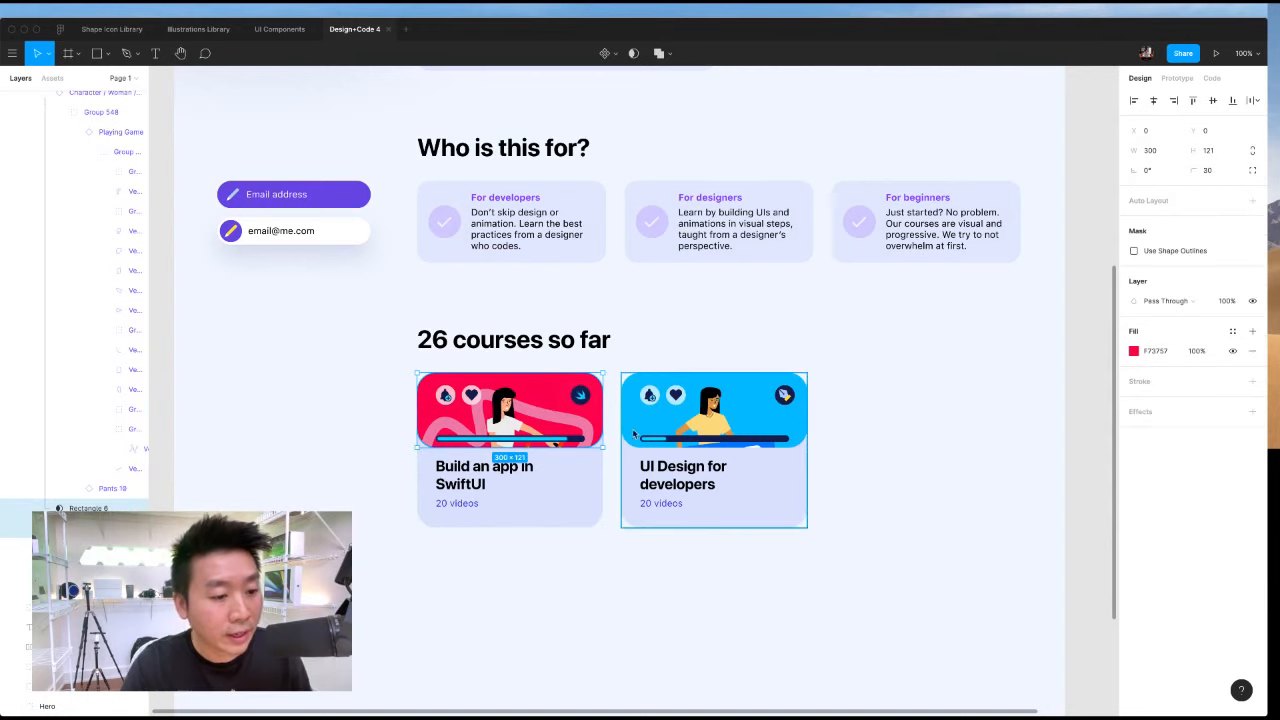
{"action": "left_click_drag", "start_coordinate": [585, 448], "coordinate": [587, 528]}
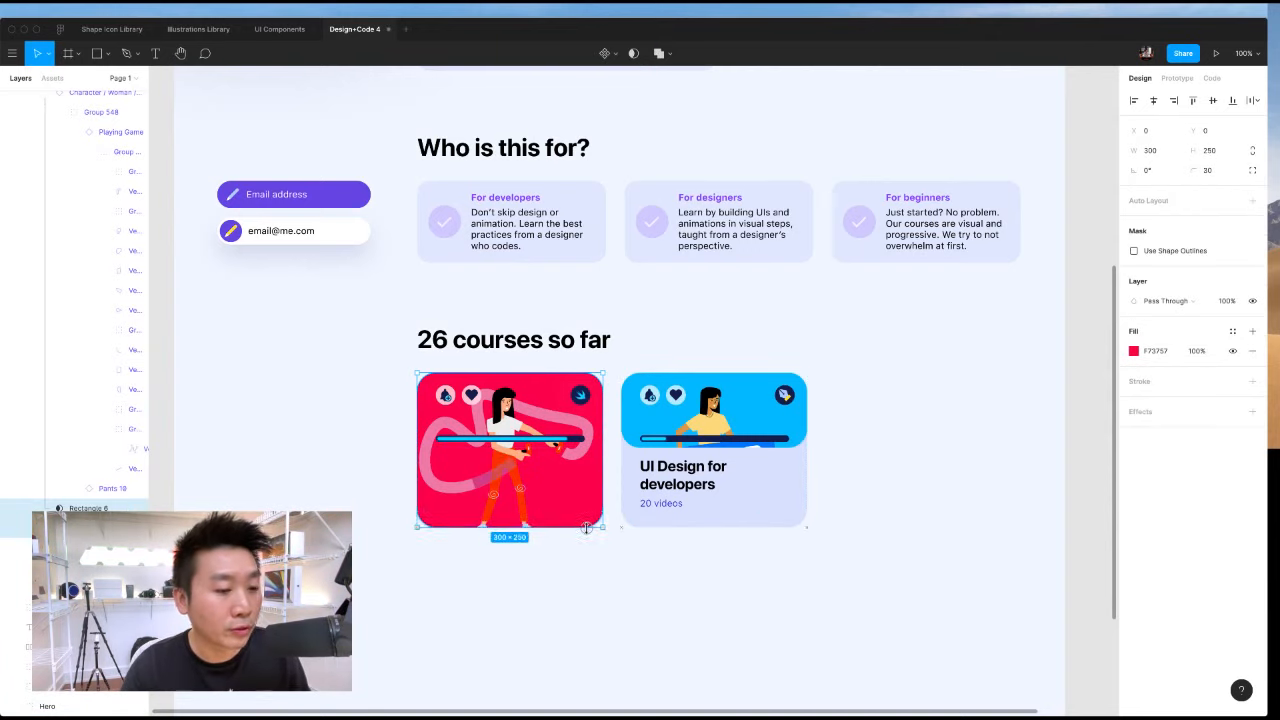
Try moving both progress bar layers down to the lower edge of the SwiftUI card's extended red background.
{"action": "double_click", "coordinate": [540, 440]}
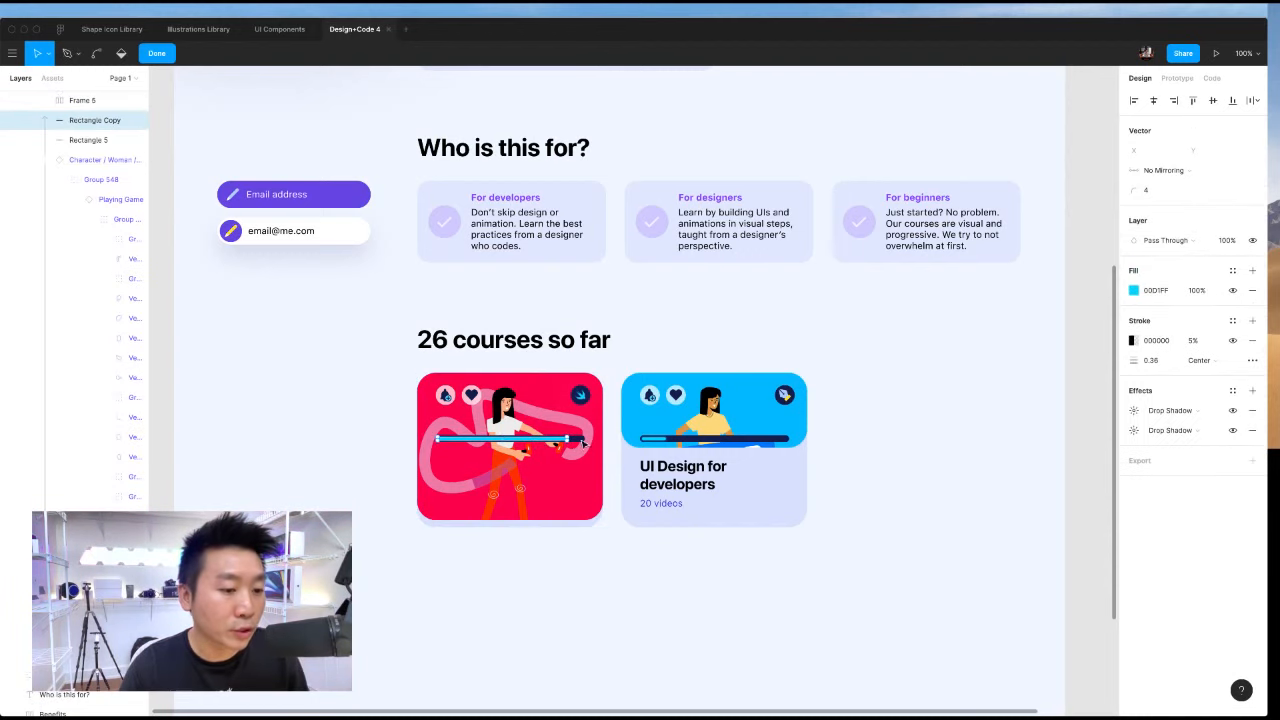
{"action": "key", "text": "Escape"}
{"action": "left_click", "coordinate": [580, 441], "text": "shift"}
{"action": "left_click_drag", "start_coordinate": [560, 441], "coordinate": [553, 511]}
Try fading the SwiftUI card's pair of round icons to 10% opacity, then restore them to 100%.
{"action": "left_click", "coordinate": [588, 401]}
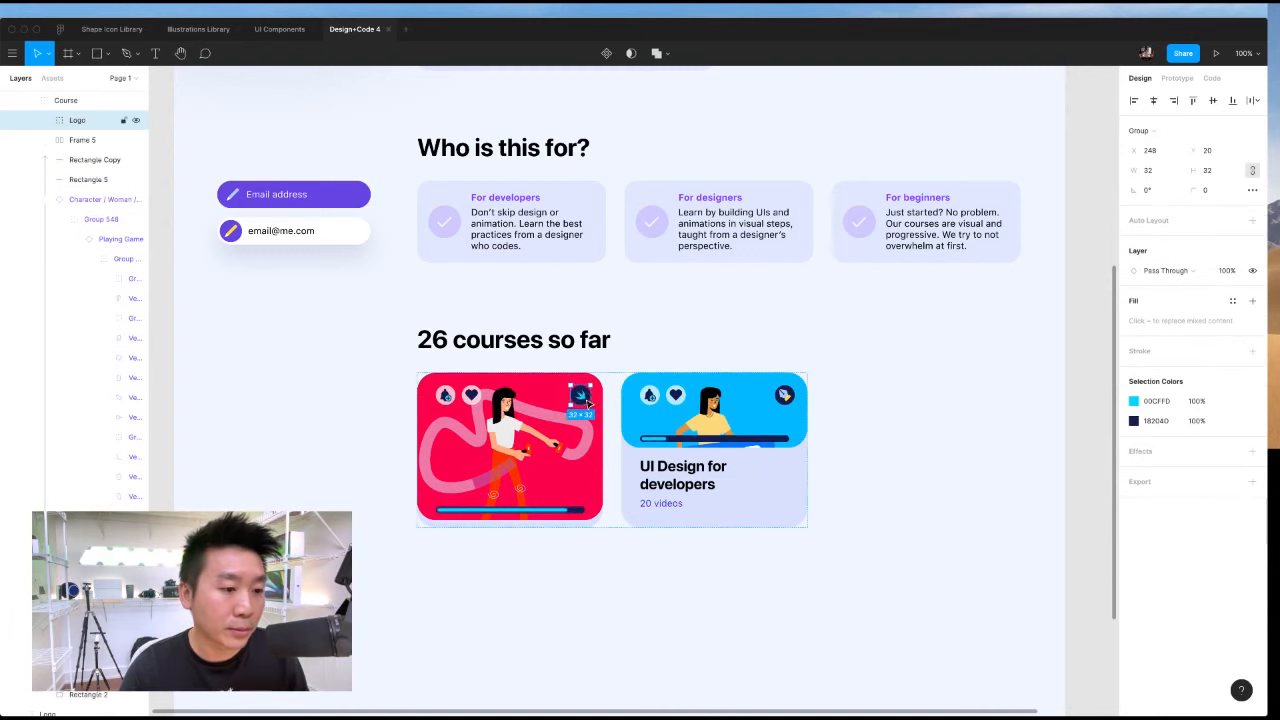
{"action": "left_click", "coordinate": [472, 402]}
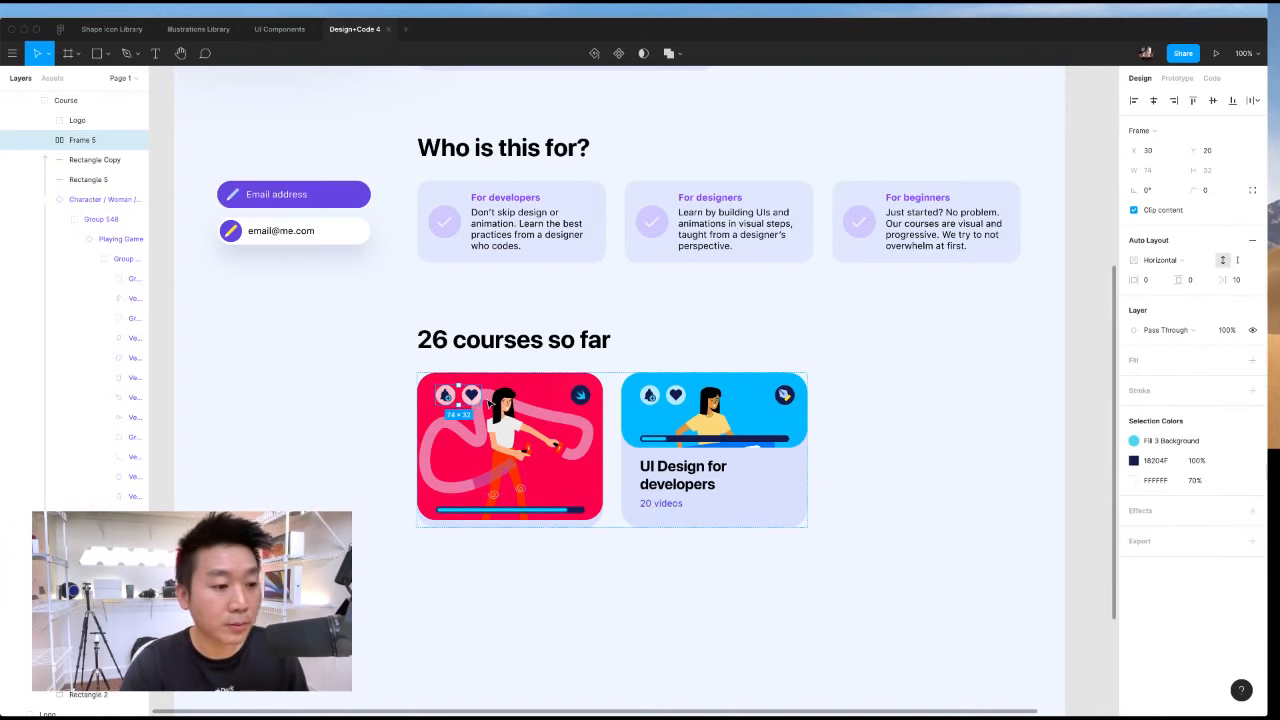
{"action": "key", "text": "0"}
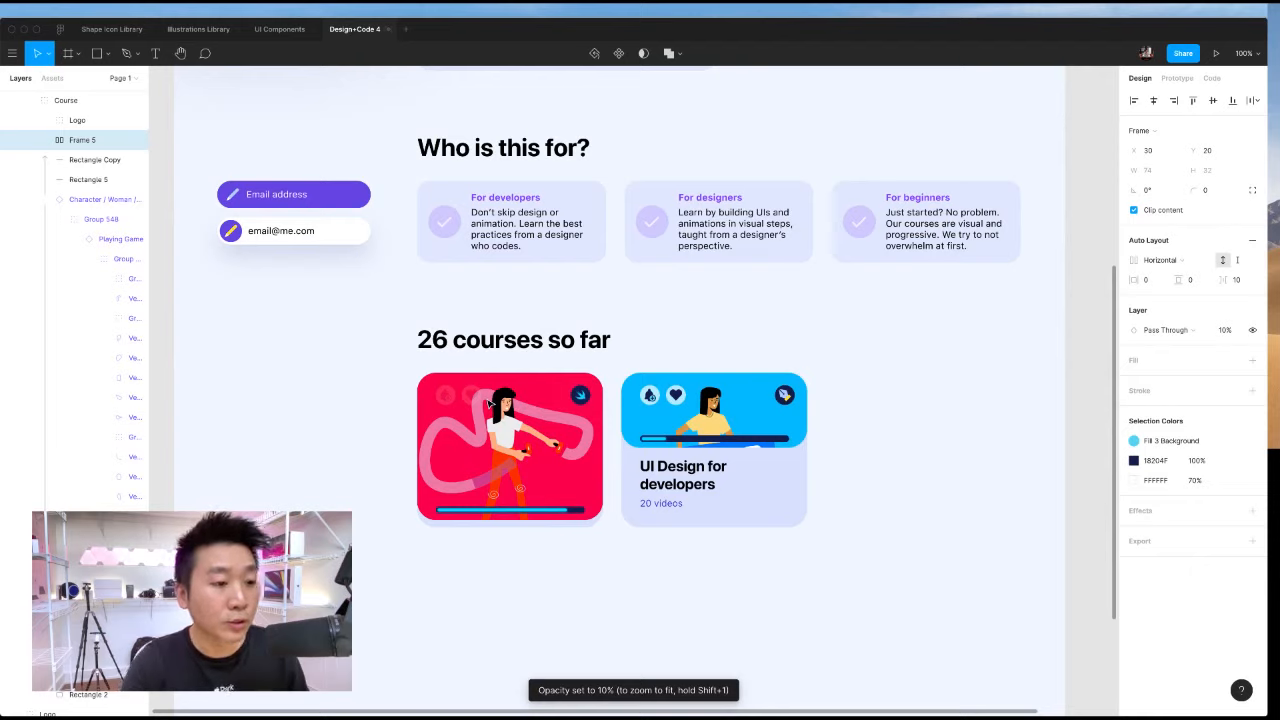
{"action": "key", "text": "0"}
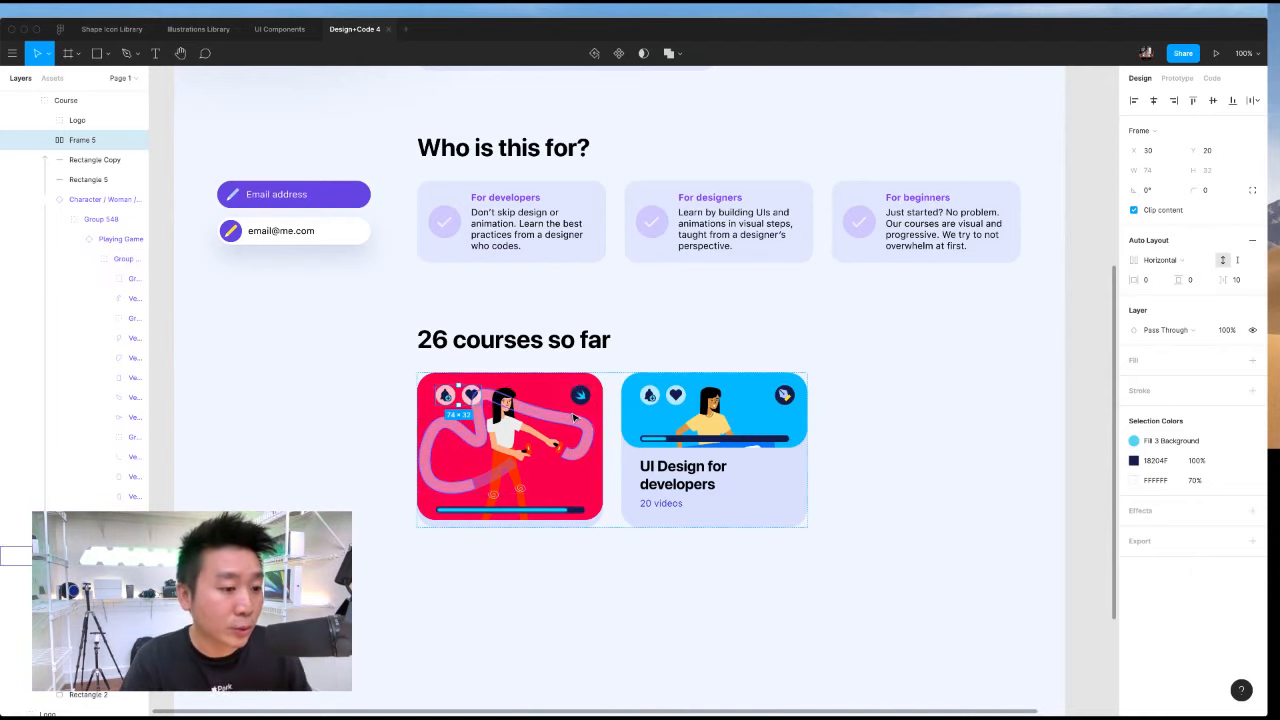
Undo the icon opacity, progress bar and red background changes on the SwiftUI card and clear the selection.
{"action": "key", "text": "super+z"}
{"action": "key", "text": "super+z"}
{"action": "key", "text": "super+z"}
{"action": "key", "text": "super+z"}
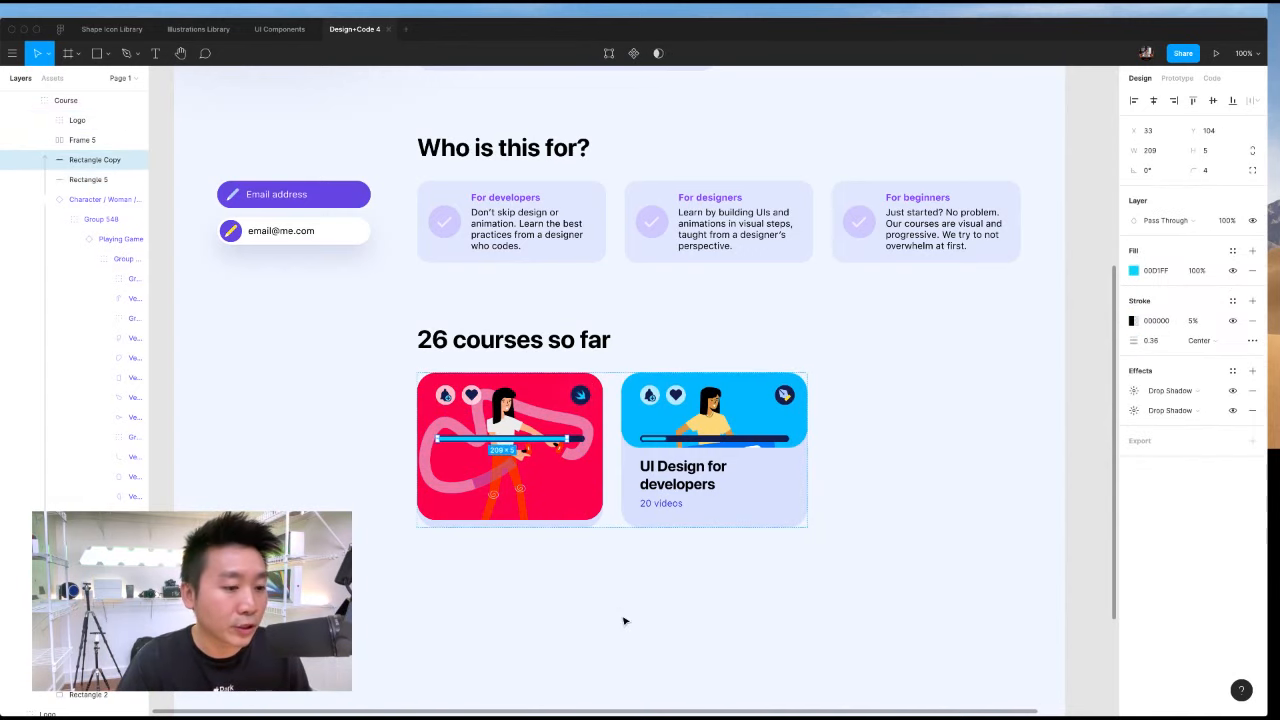
{"action": "key", "text": "super+z"}
{"action": "key", "text": "super+z"}
{"action": "key", "text": "super+z"}
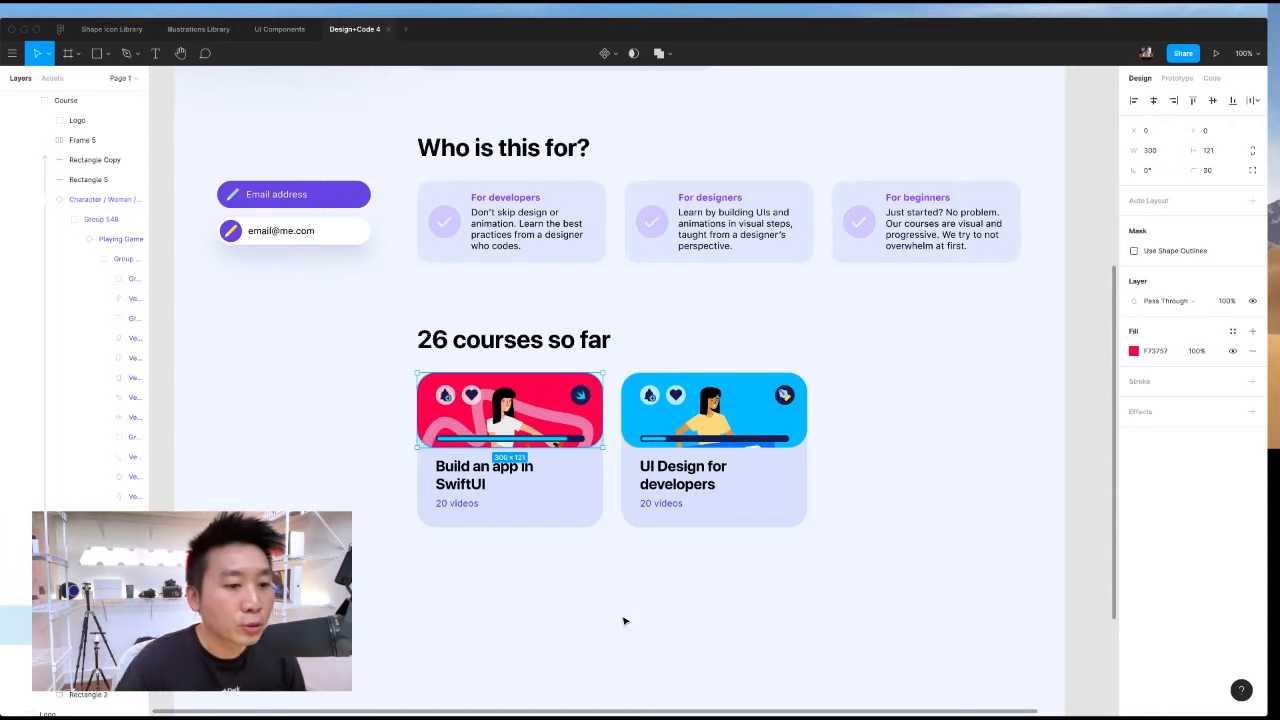
{"action": "left_click", "coordinate": [630, 605]}
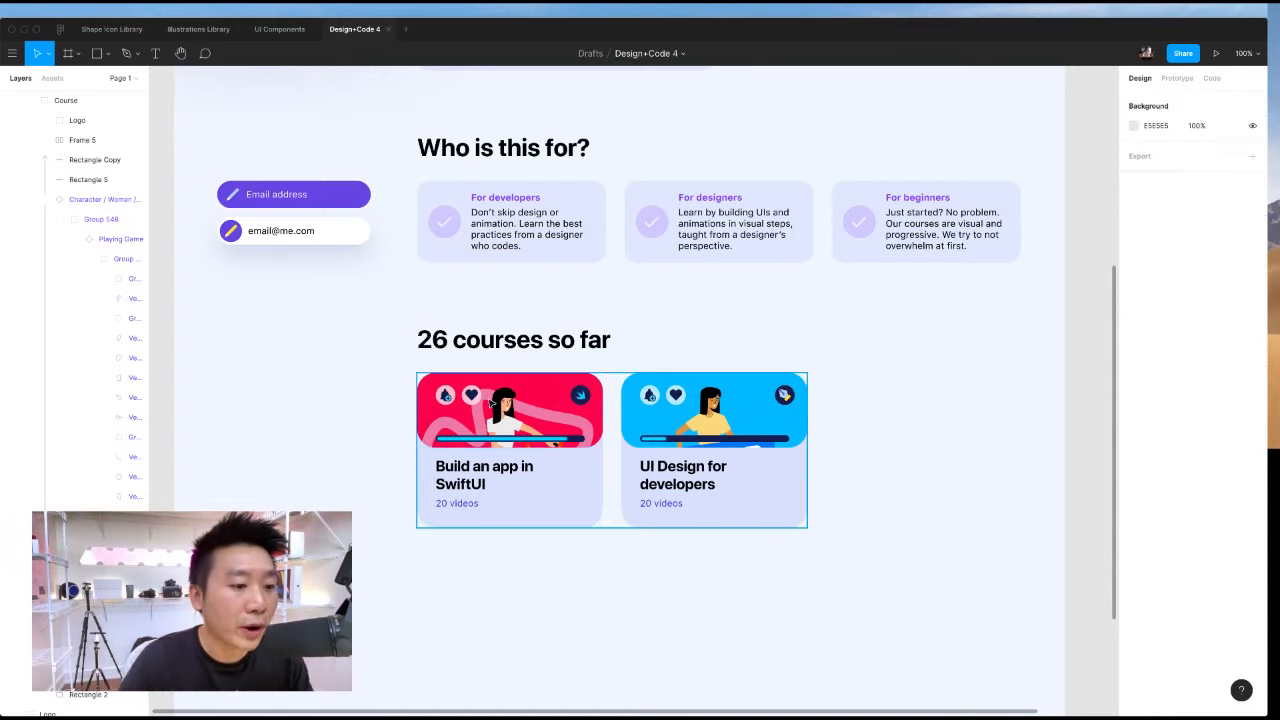
Duplicate the "UI Design for developers" course card to add a third card to the row.
{"action": "left_click", "coordinate": [714, 436]}
{"action": "scroll", "coordinate": [794, 434], "scroll_direction": "right", "scroll_amount": 3}
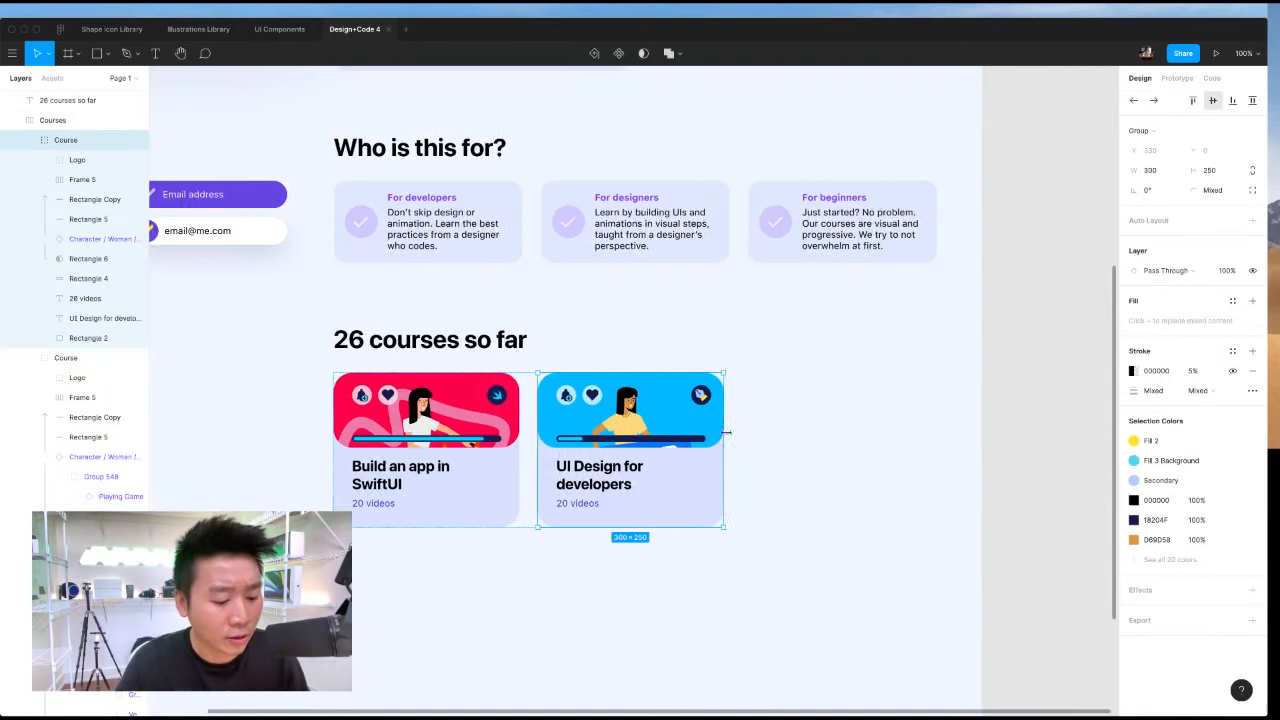
{"action": "key", "text": "super+d"}
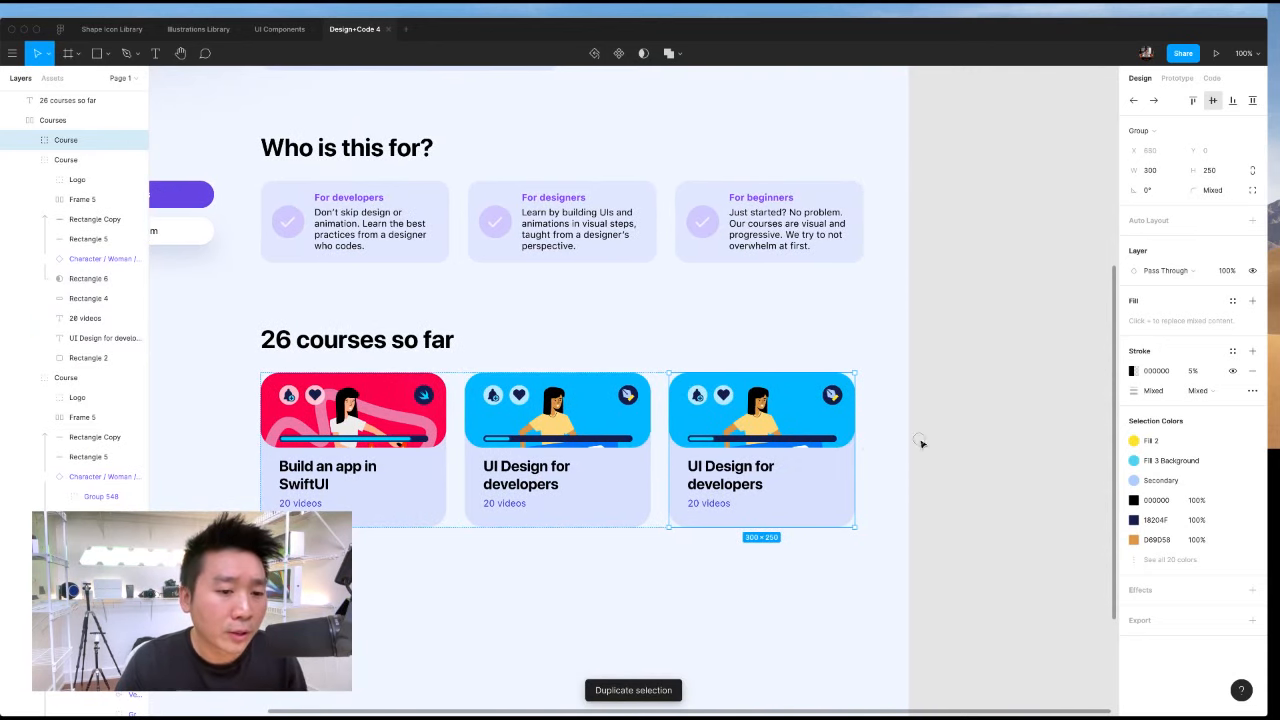
Narrow the third card's blue background and its mask to a width of 175.
{"action": "left_click", "coordinate": [920, 441]}
{"action": "left_click", "coordinate": [852, 441], "text": "super"}
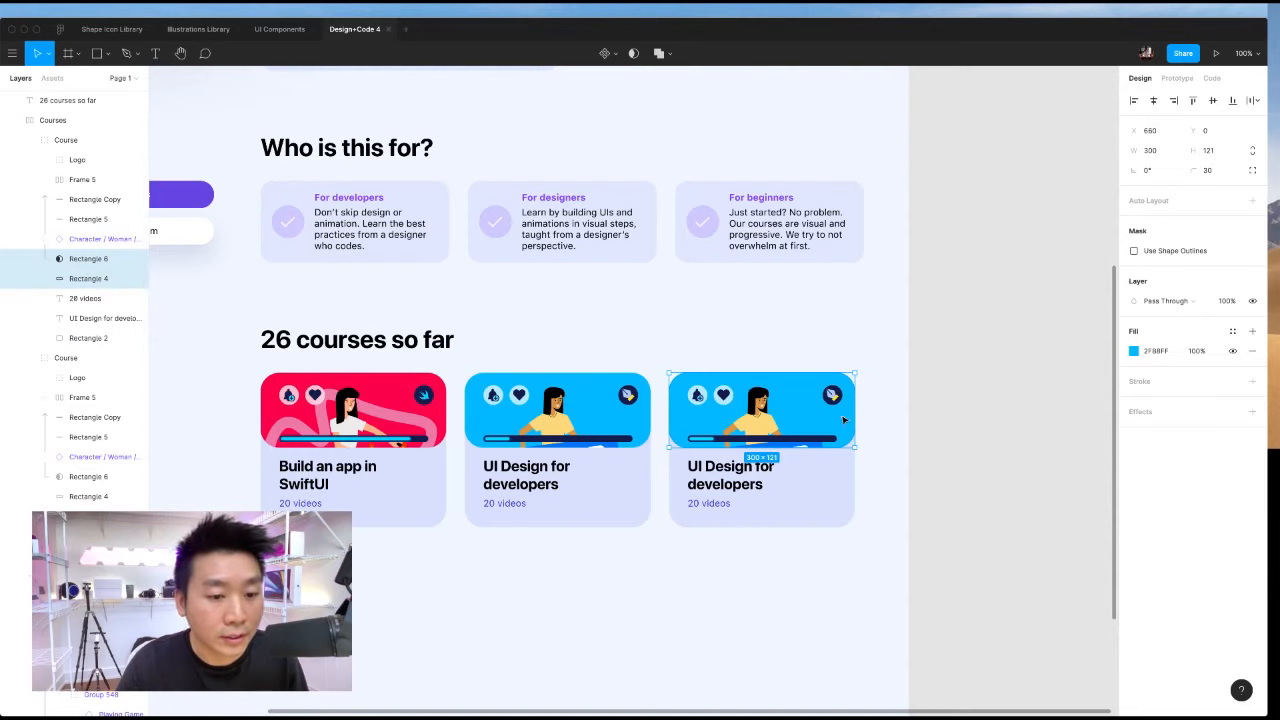
{"action": "left_click_drag", "start_coordinate": [855, 412], "coordinate": [777, 412]}
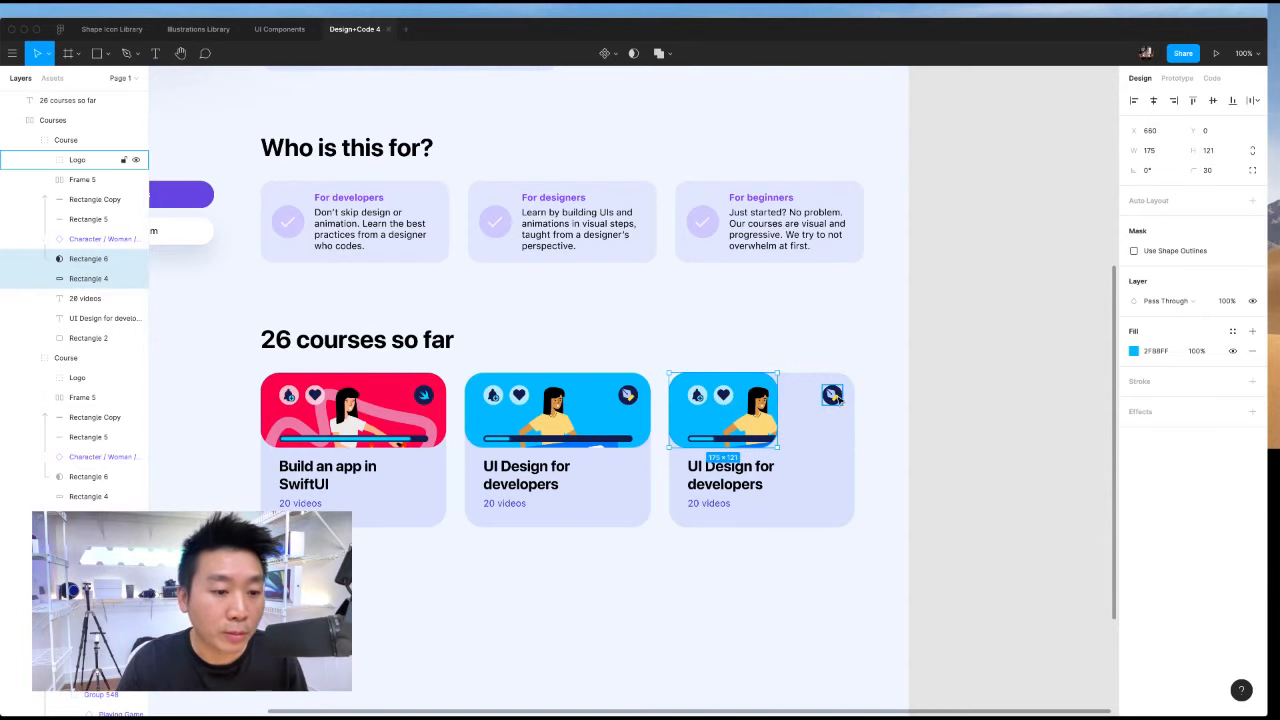
Move the third card's frame with the two round icons horizontally to X 822, beside the logo.
{"action": "left_click", "coordinate": [723, 396], "text": "super"}
{"action": "left_click", "coordinate": [698, 397], "text": "shift"}
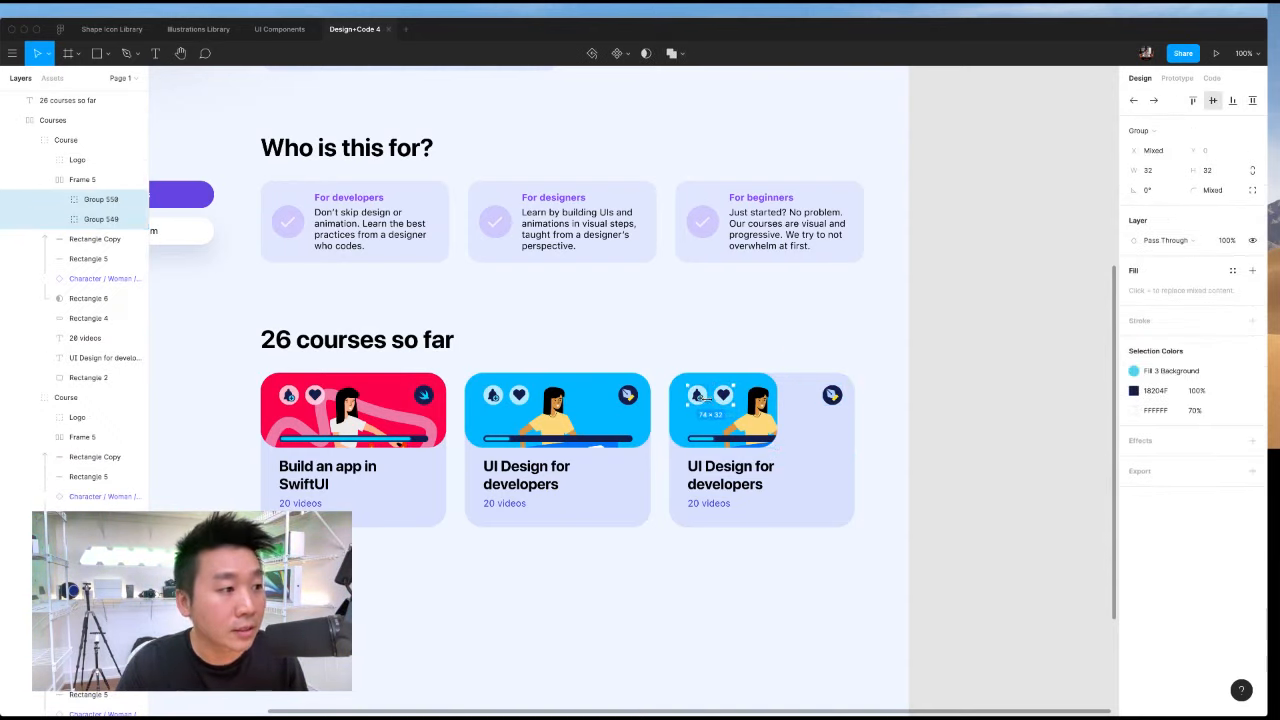
{"action": "left_click", "coordinate": [93, 182]}
{"action": "left_click_drag", "start_coordinate": [713, 396], "coordinate": [796, 396]}
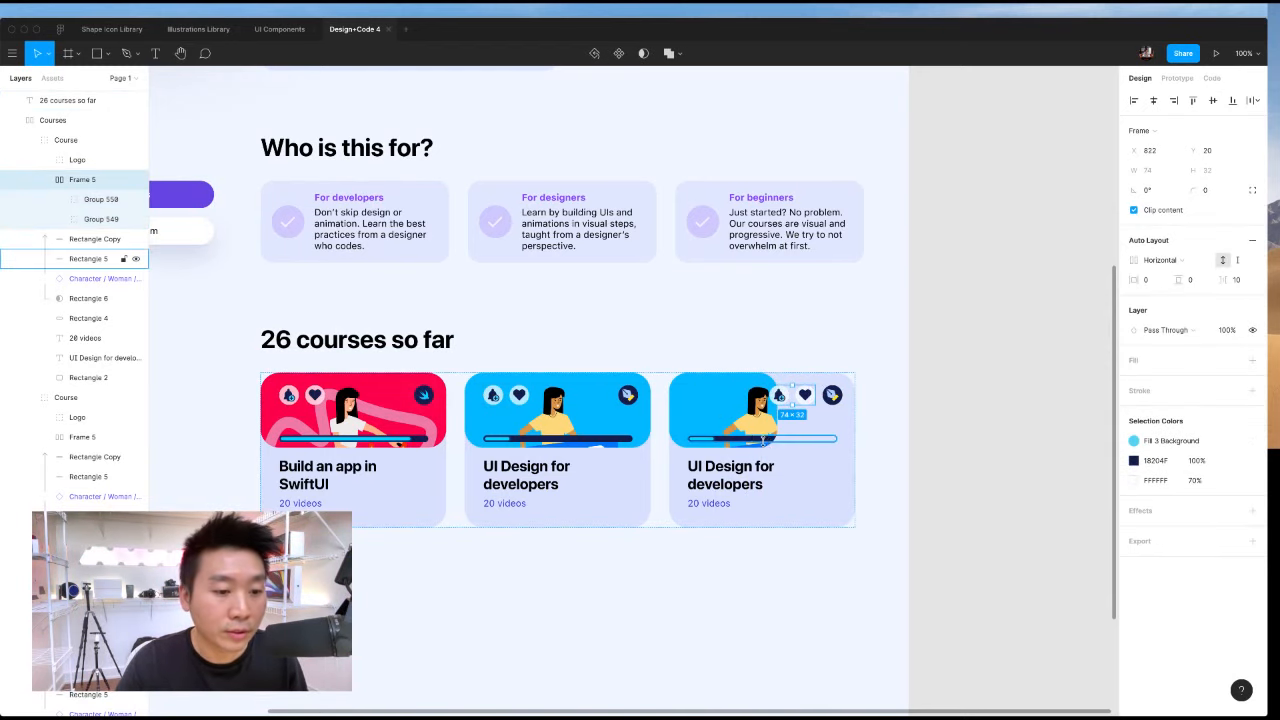
Move the third card's title and "20 videos" text together horizontally to X 785.
{"action": "left_click", "coordinate": [728, 484]}
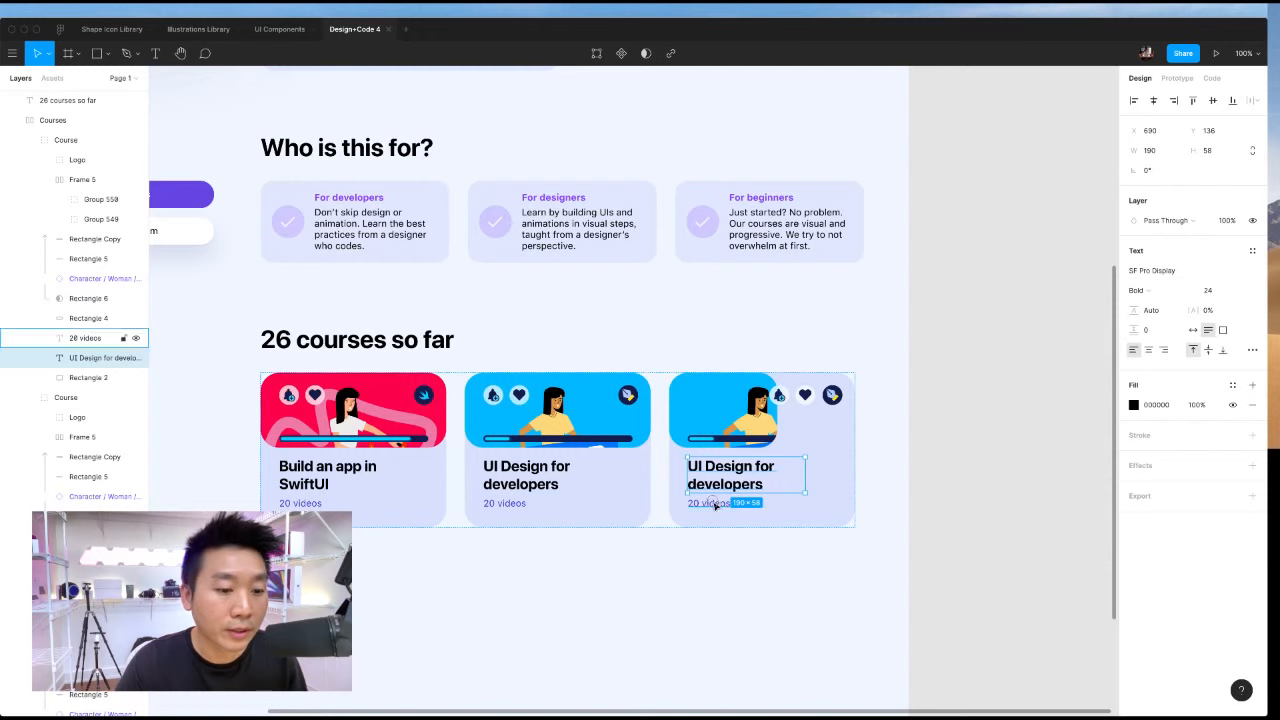
{"action": "left_click", "coordinate": [714, 504], "text": "shift"}
{"action": "left_click_drag", "start_coordinate": [729, 468], "coordinate": [787, 467]}
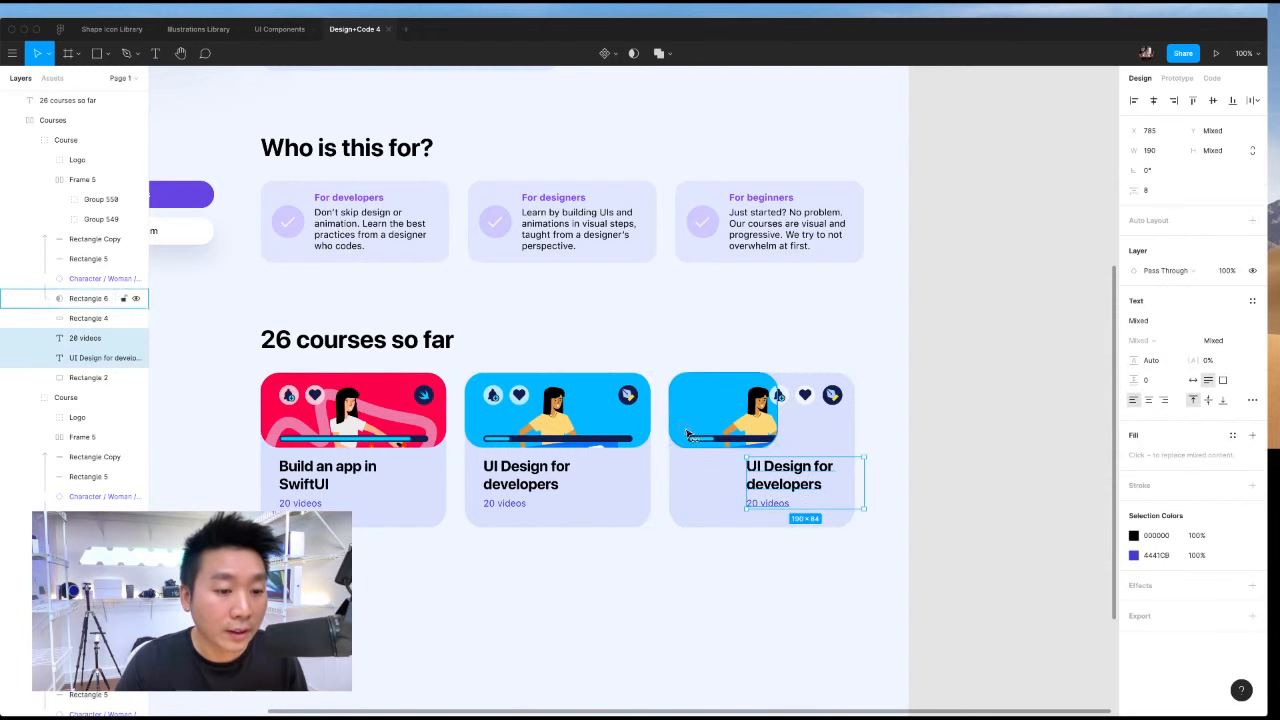
Extend the third card's blue background and its mask to a height of 250, covering the card's full height.
{"action": "double_click", "coordinate": [698, 444]}
{"action": "left_click", "coordinate": [93, 318], "text": "shift"}
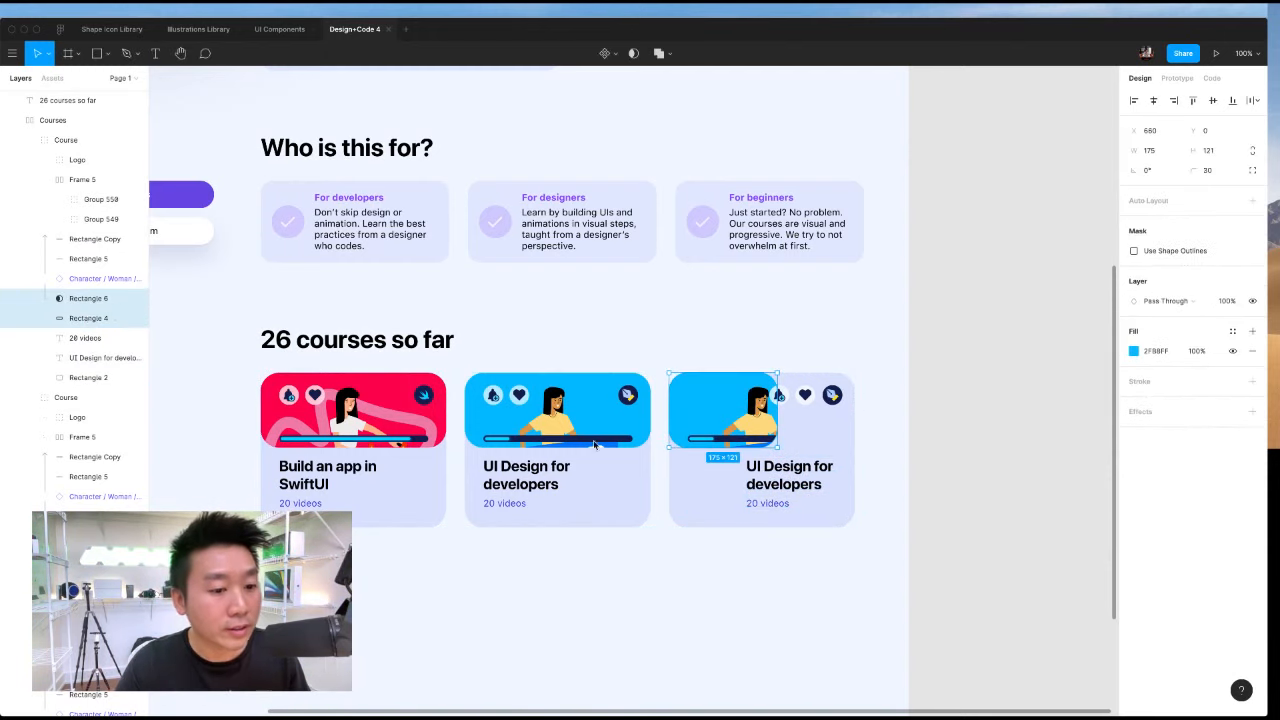
{"action": "left_click_drag", "start_coordinate": [688, 447], "coordinate": [701, 527]}
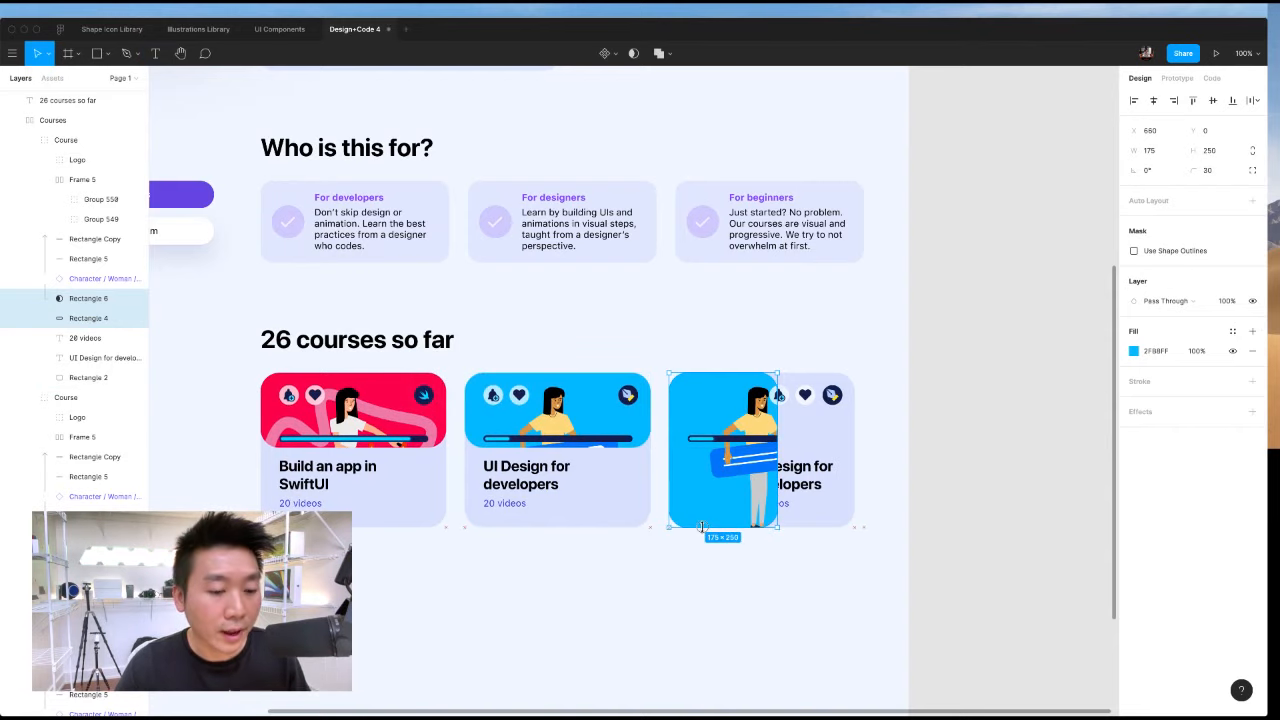
Shorten both progress bar rectangles on the third card together to an overall width of about 119, within the blue background.
{"action": "left_click", "coordinate": [722, 446]}
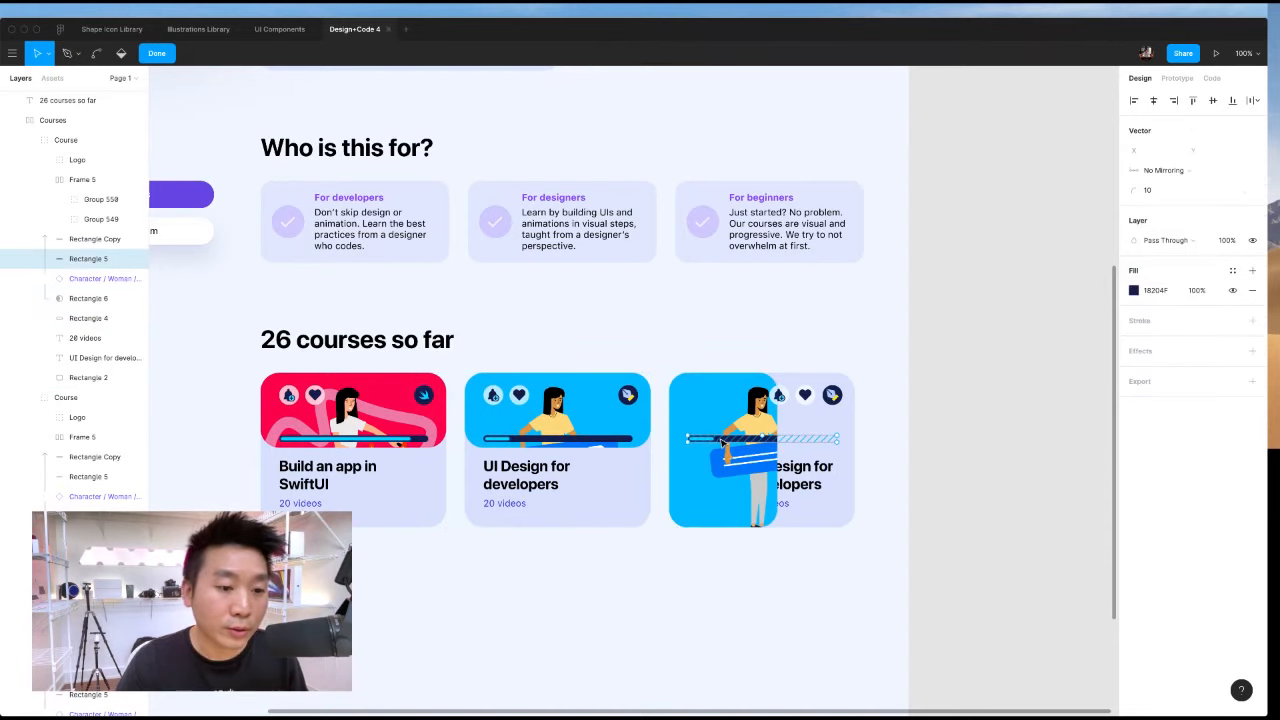
{"action": "key", "text": "Escape"}
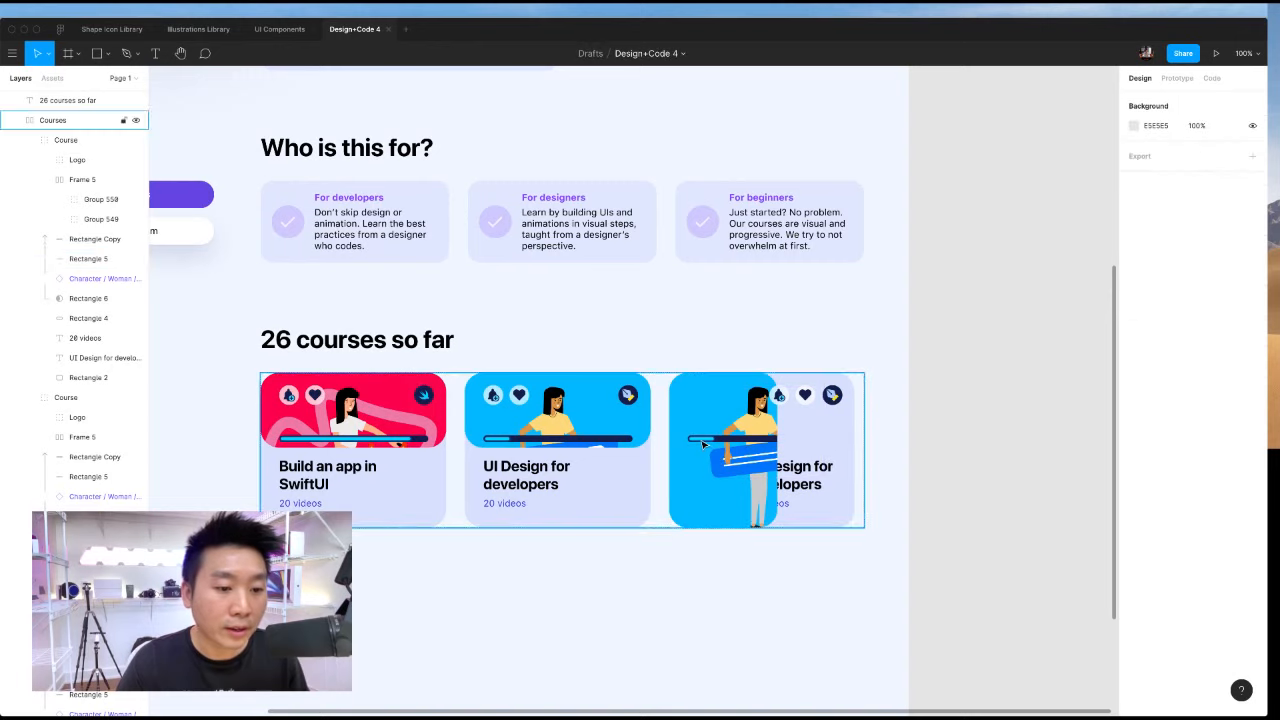
{"action": "left_click", "coordinate": [707, 441], "text": "super"}
{"action": "left_click", "coordinate": [733, 447], "text": "shift"}
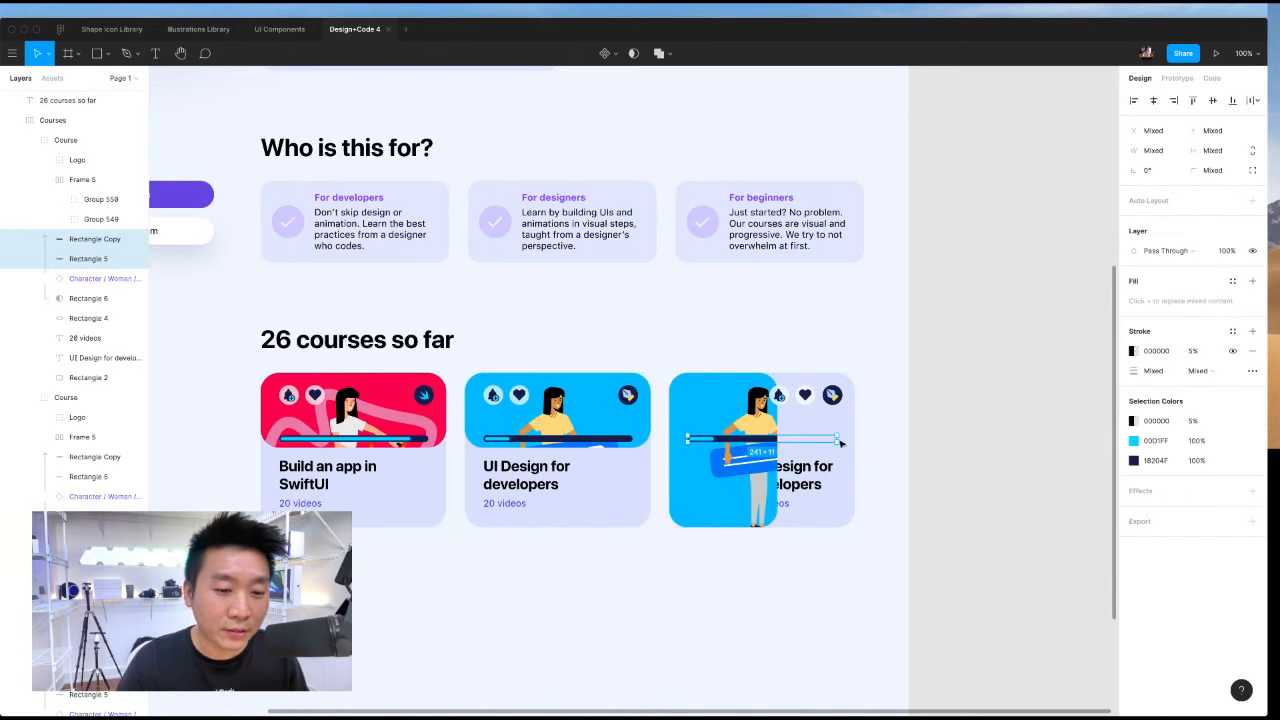
{"action": "left_click_drag", "start_coordinate": [789, 444], "coordinate": [808, 442]}
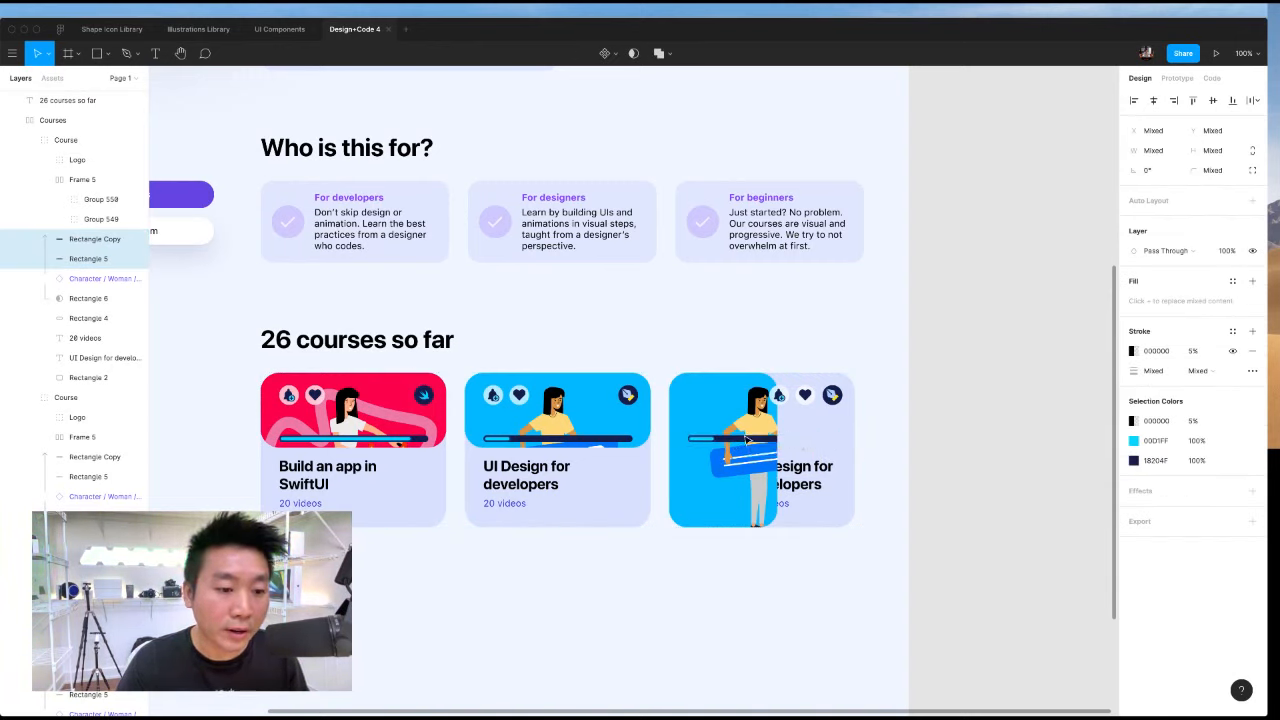
{"action": "left_click", "coordinate": [745, 456]}
{"action": "left_click", "coordinate": [742, 439]}
{"action": "left_click", "coordinate": [712, 439], "text": "shift"}
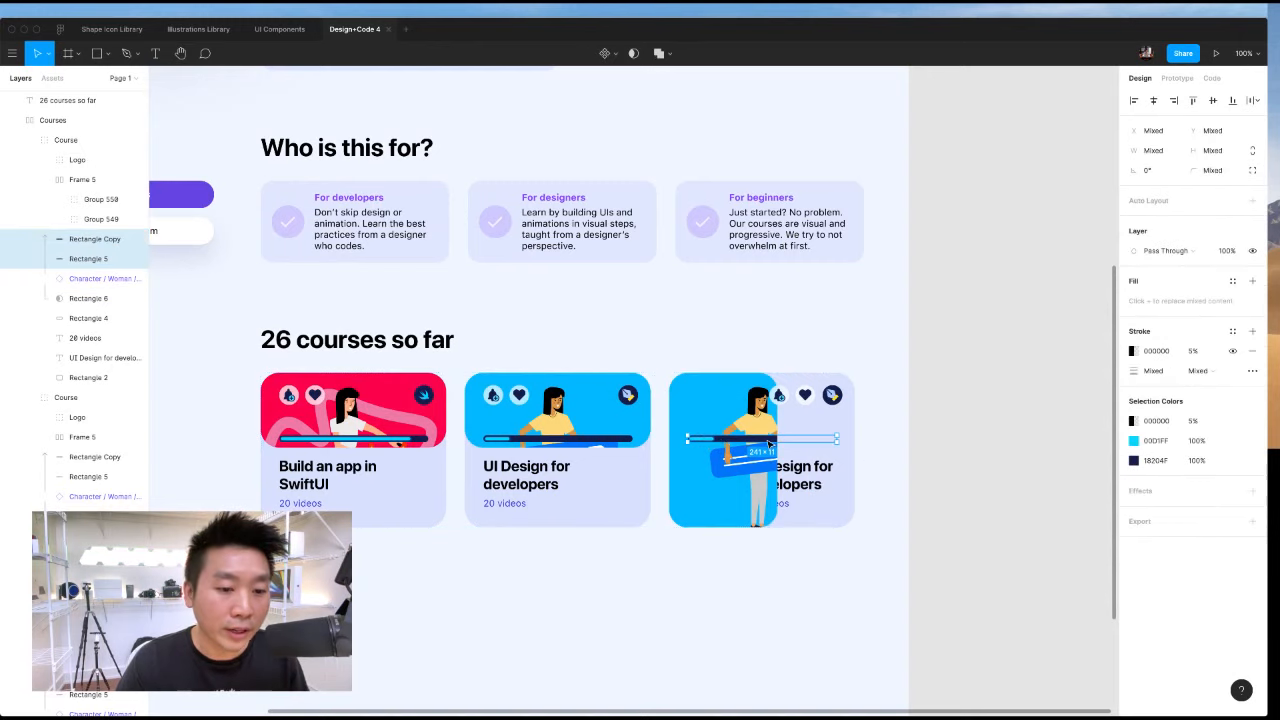
{"action": "left_click_drag", "start_coordinate": [840, 447], "coordinate": [762, 442]}
Move the third card's shortened progress bar straight down to just above the bottom edge of the blue background.
{"action": "key", "text": "shift+Down"}
{"action": "key", "text": "shift+Down"}
{"action": "key", "text": "shift+Down"}
{"action": "key", "text": "shift+Down"}
{"action": "key", "text": "shift+Down"}
{"action": "key", "text": "shift+Down"}
{"action": "key", "text": "shift+Down"}
{"action": "key", "text": "shift+Down"}
{"action": "key", "text": "shift+Down"}
{"action": "key", "text": "shift+Down"}
{"action": "key", "text": "shift+Down"}
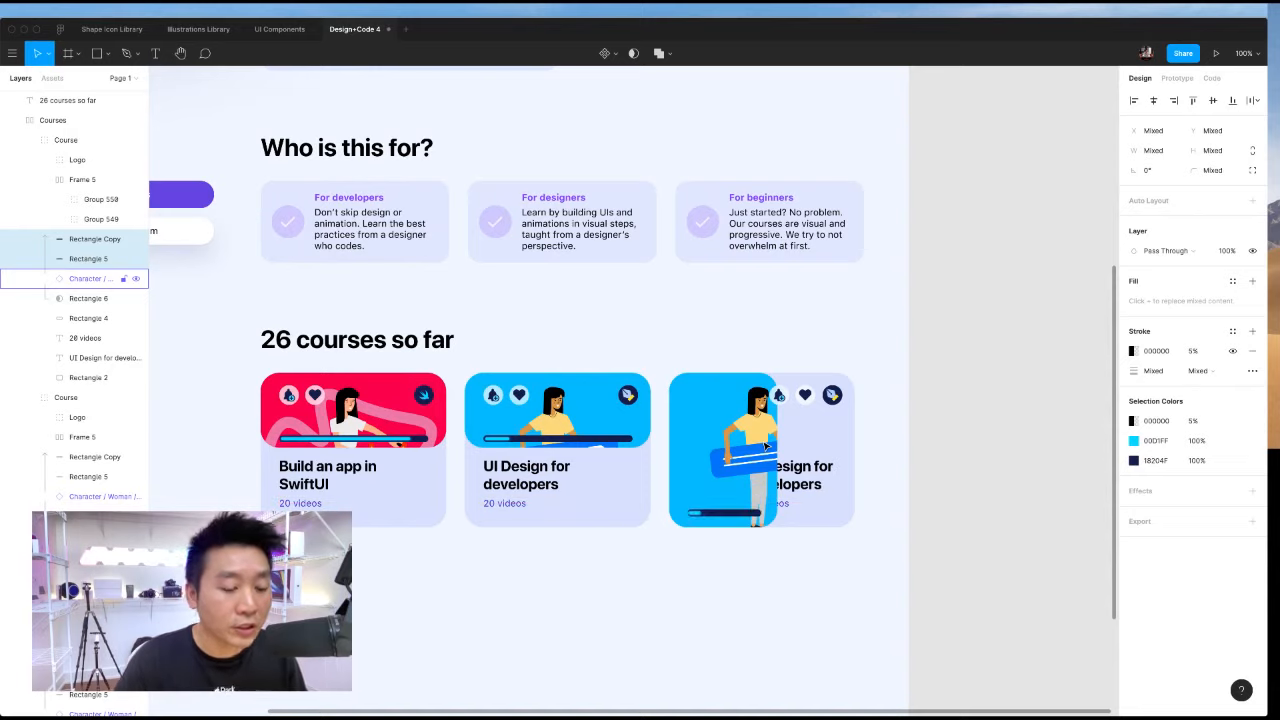
{"action": "key", "text": "shift+Up"}
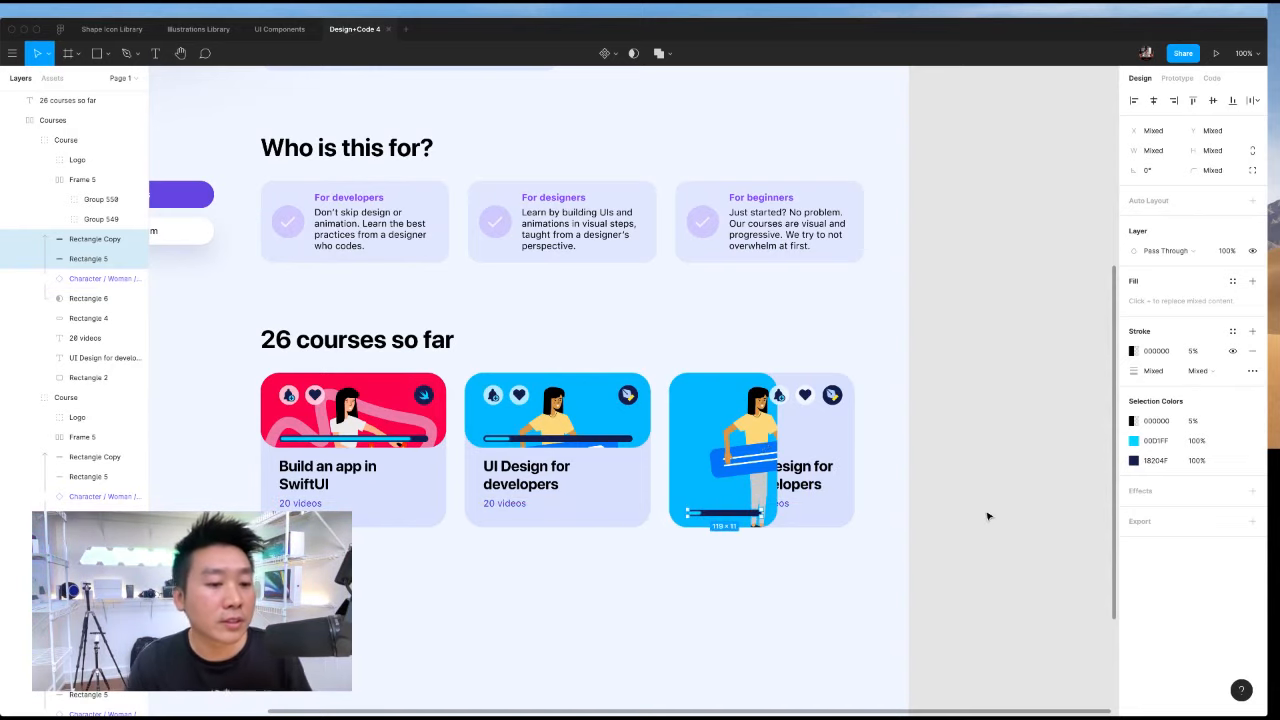
{"action": "left_click", "coordinate": [988, 516]}
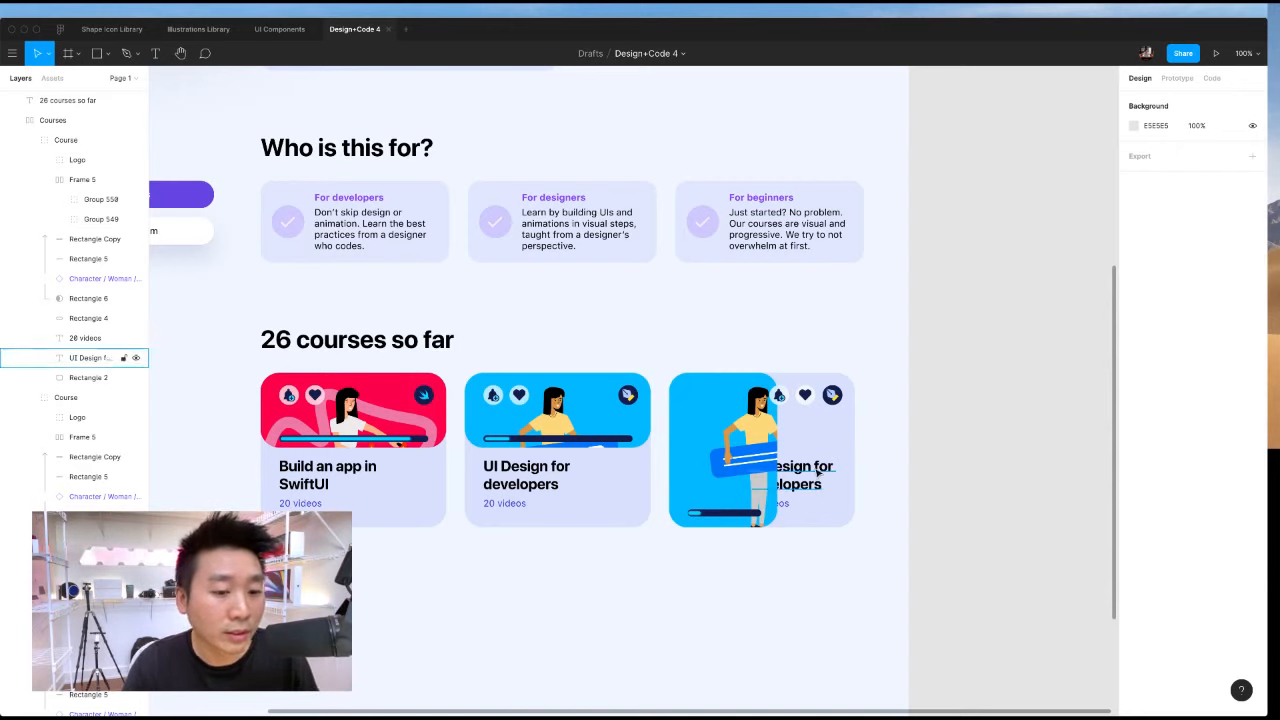
Raise the third card's title and "20 videos" text above the progress bar layers and move them to X 690, over the blue background.
{"action": "left_click", "coordinate": [100, 357]}
{"action": "left_click", "coordinate": [786, 504], "text": "shift"}
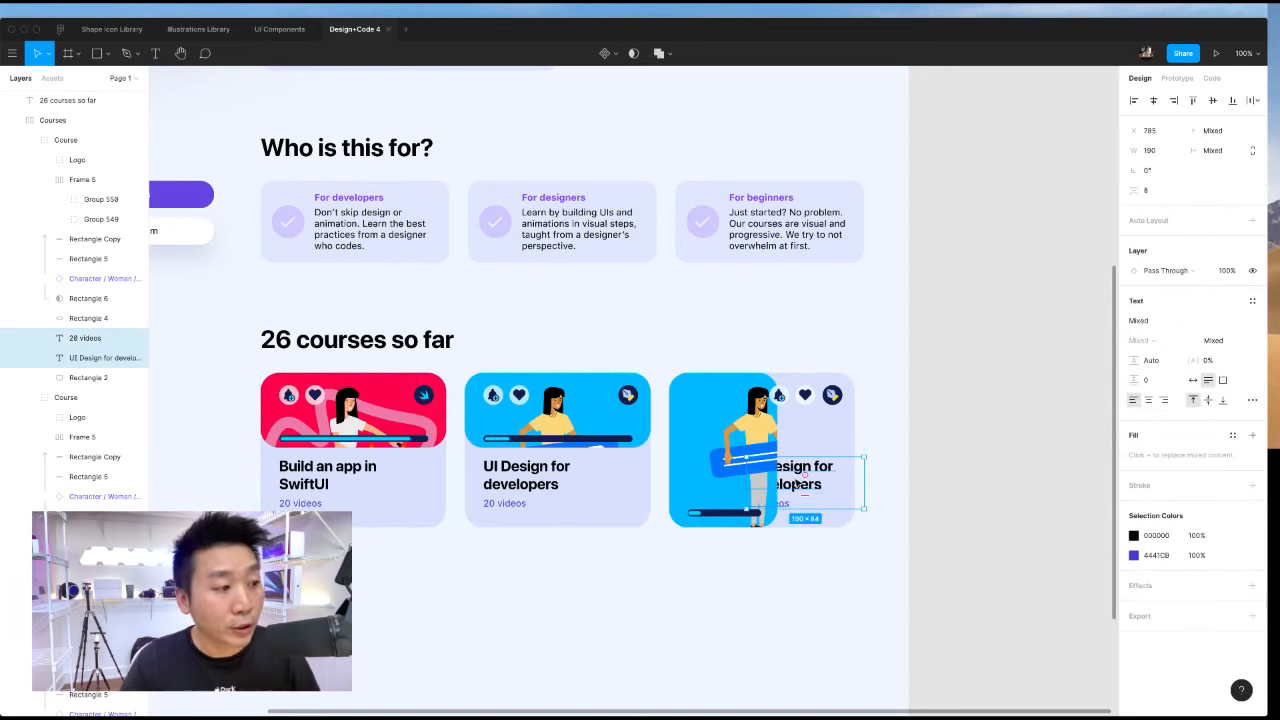
{"action": "left_click", "coordinate": [45, 179]}
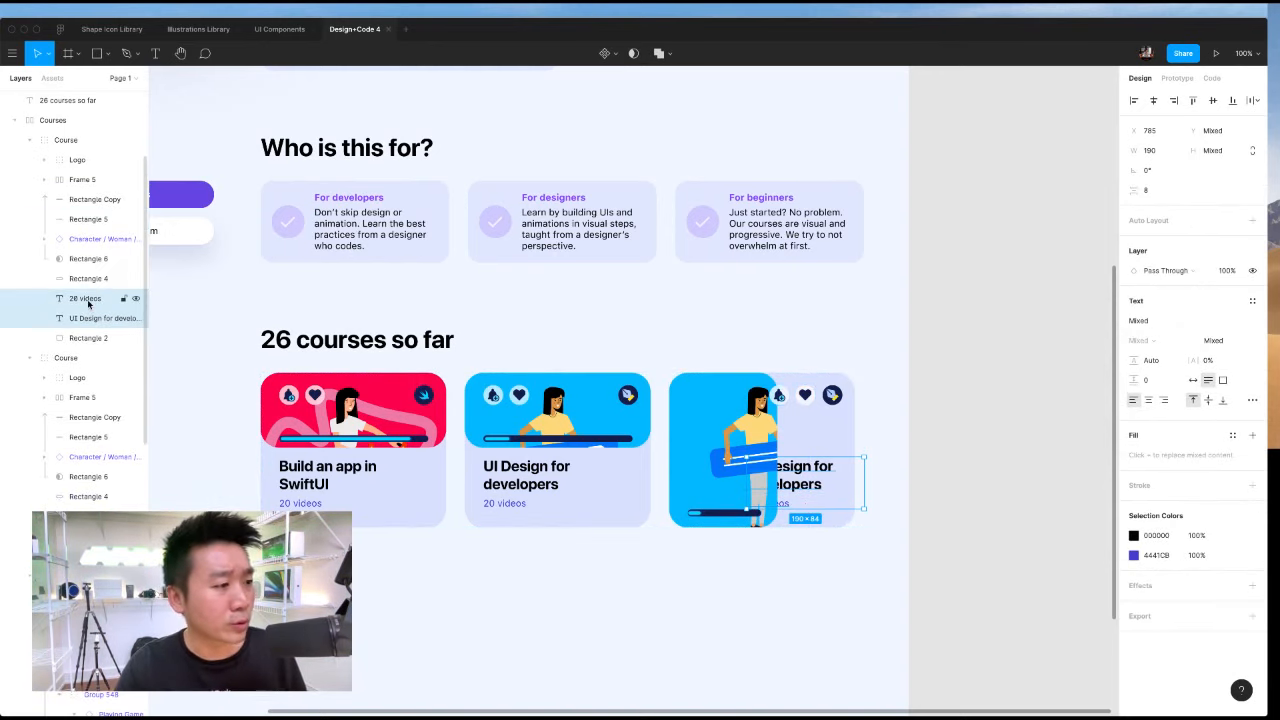
{"action": "left_click_drag", "start_coordinate": [88, 299], "coordinate": [93, 194]}
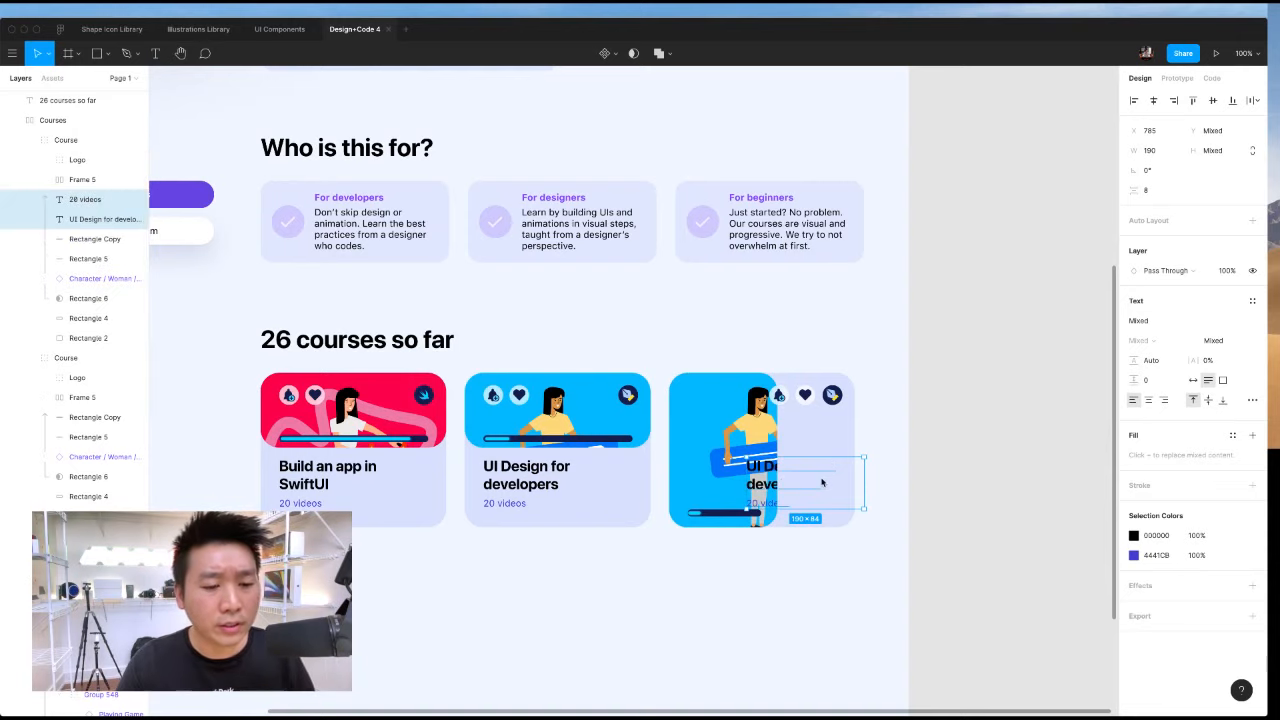
{"action": "left_click_drag", "start_coordinate": [759, 481], "coordinate": [702, 474]}
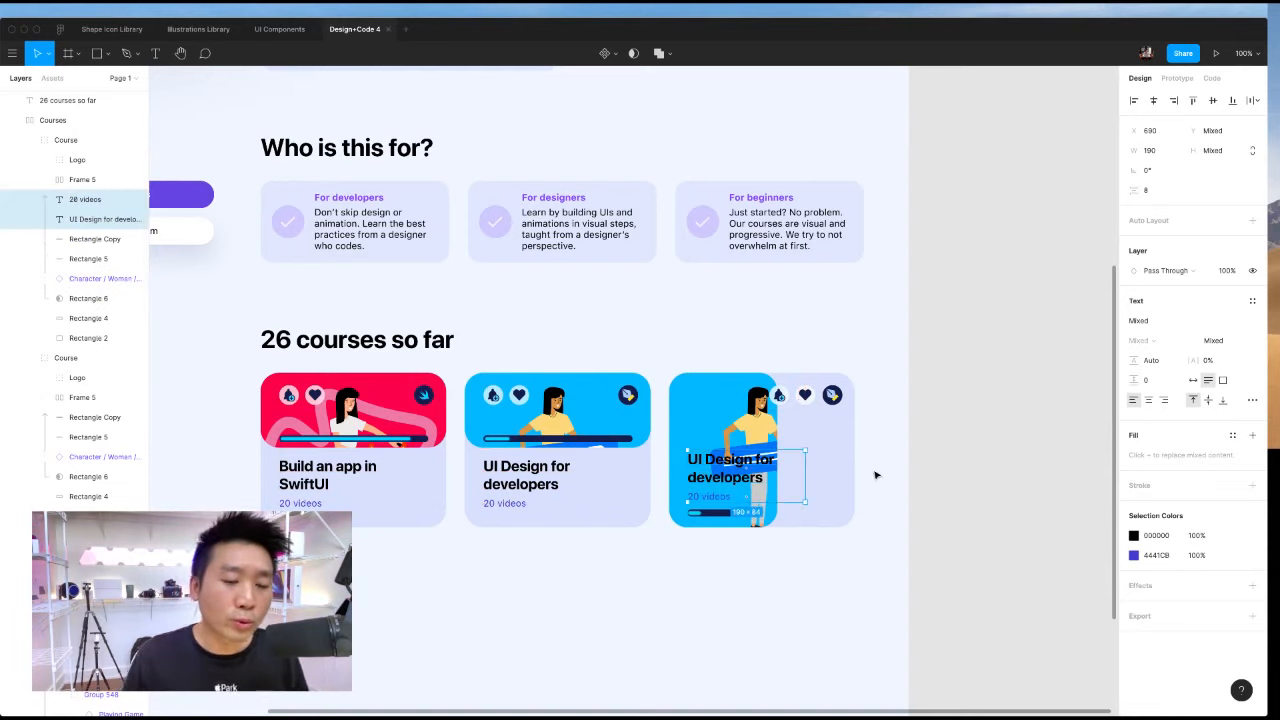
{"action": "left_click", "coordinate": [975, 487]}
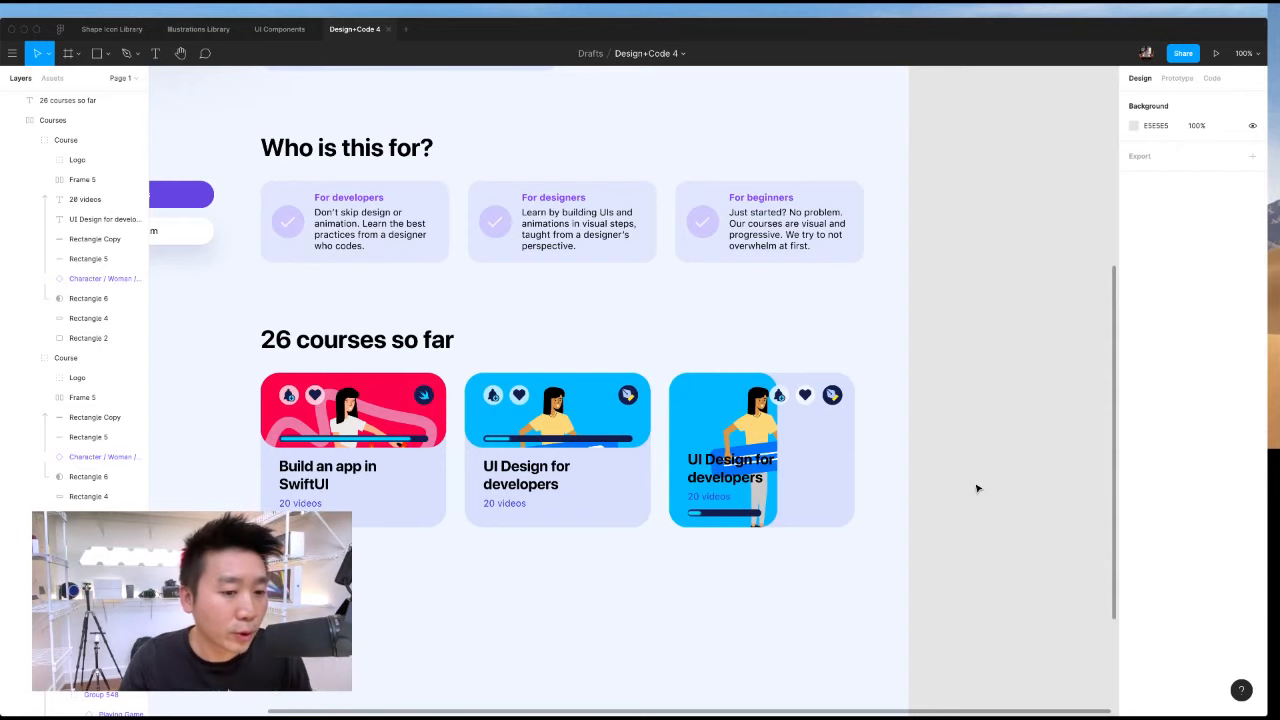
Examine the third card's overlapping title and illustration up close and compare its layout with the second card.
{"action": "left_click", "coordinate": [762, 478], "text": "super"}
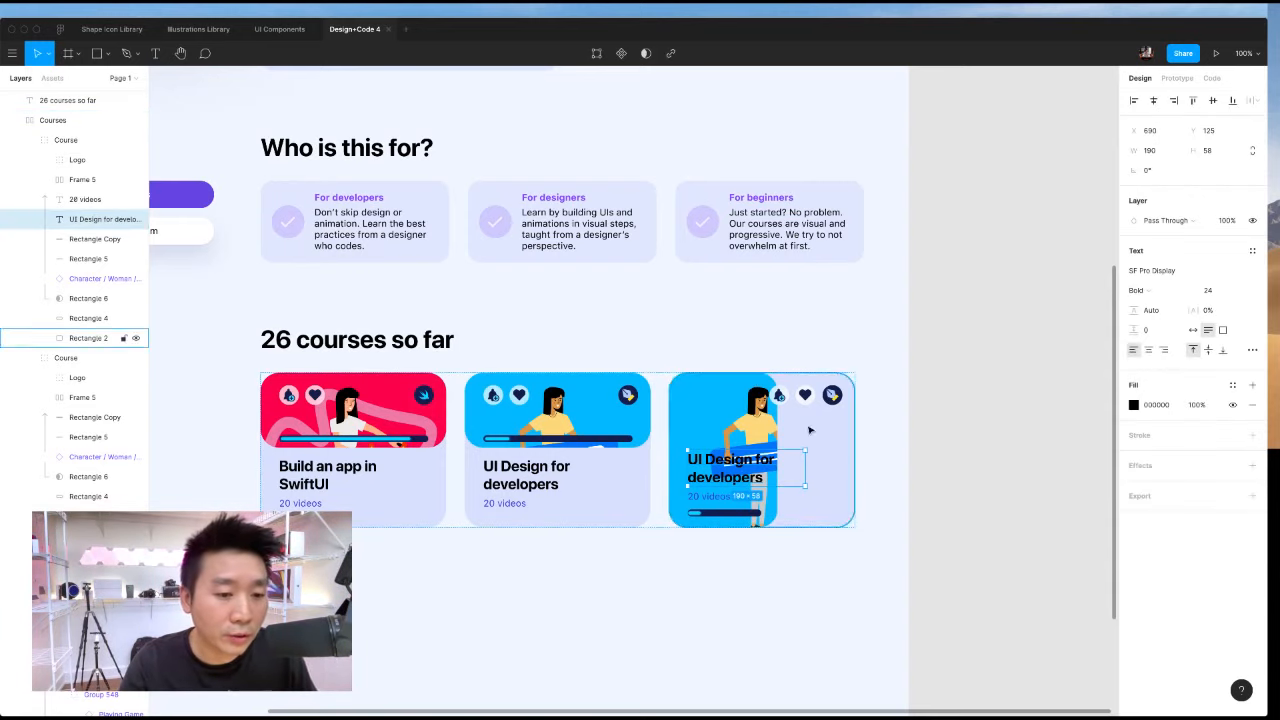
{"action": "key", "text": "plus"}
{"action": "scroll", "coordinate": [780, 451], "scroll_direction": "right", "scroll_amount": 4}
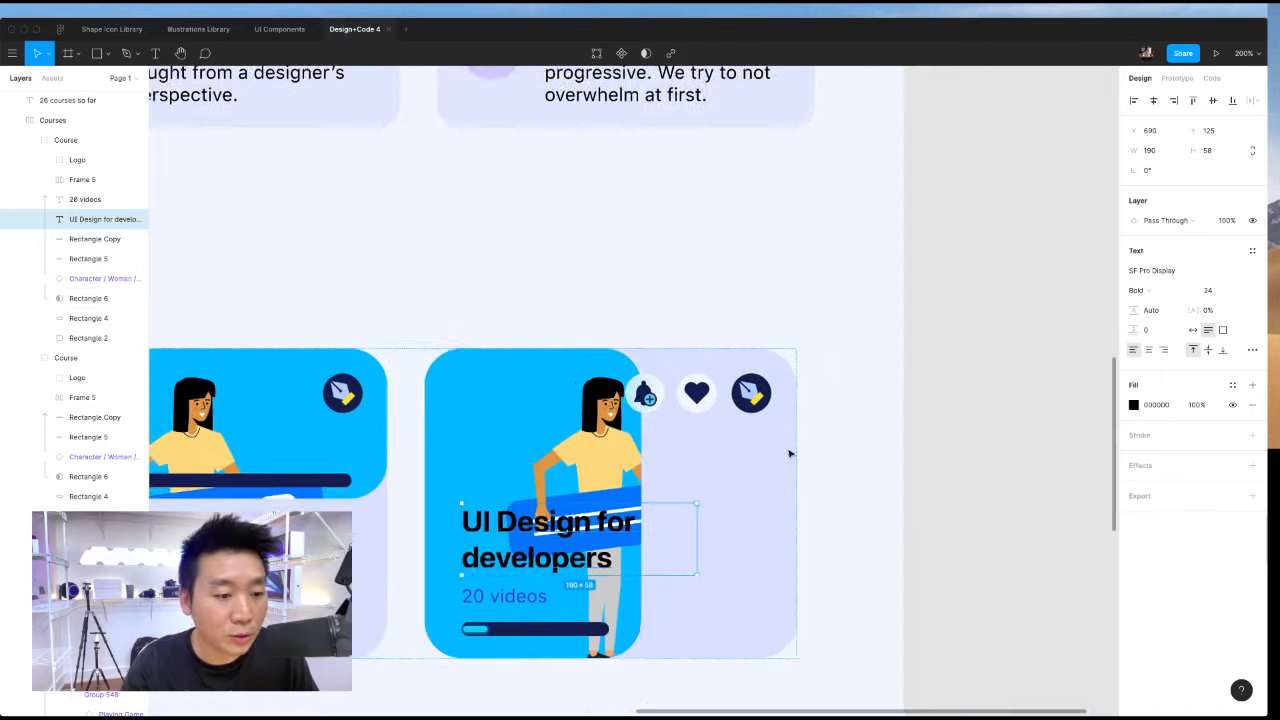
{"action": "scroll", "coordinate": [789, 448], "scroll_direction": "down", "scroll_amount": 1}
{"action": "scroll", "coordinate": [790, 447], "scroll_direction": "up", "scroll_amount": 5}
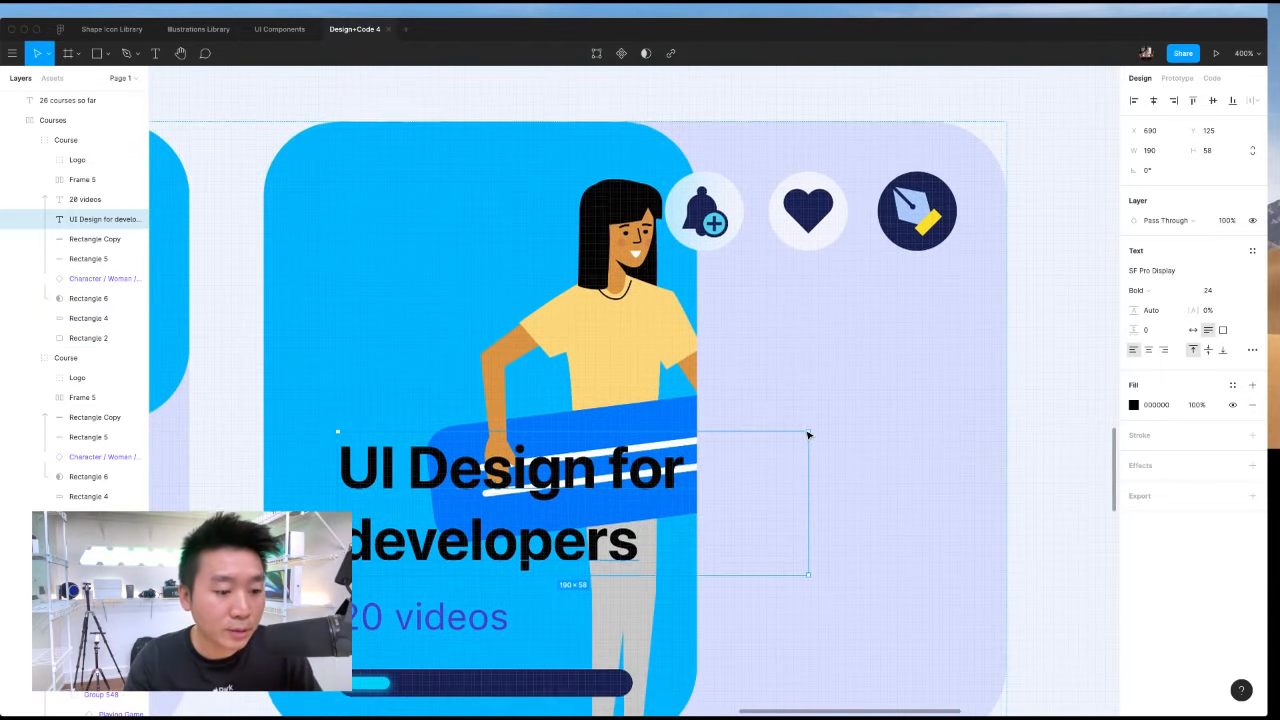
{"action": "scroll", "coordinate": [806, 430], "scroll_direction": "down", "scroll_amount": 5}
{"action": "left_click", "coordinate": [906, 426]}
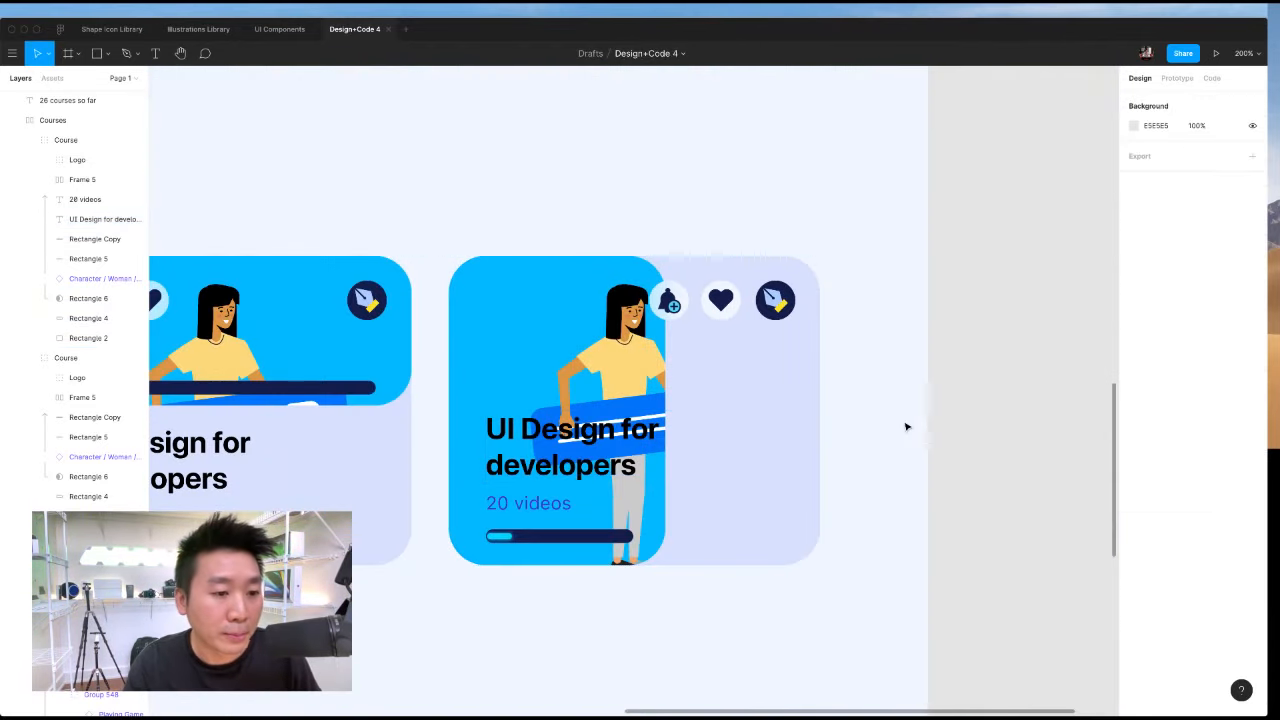
{"action": "scroll", "coordinate": [906, 427], "scroll_direction": "left", "scroll_amount": 2}
{"action": "scroll", "coordinate": [886, 428], "scroll_direction": "left", "scroll_amount": 3}
{"action": "left_click", "coordinate": [376, 363]}
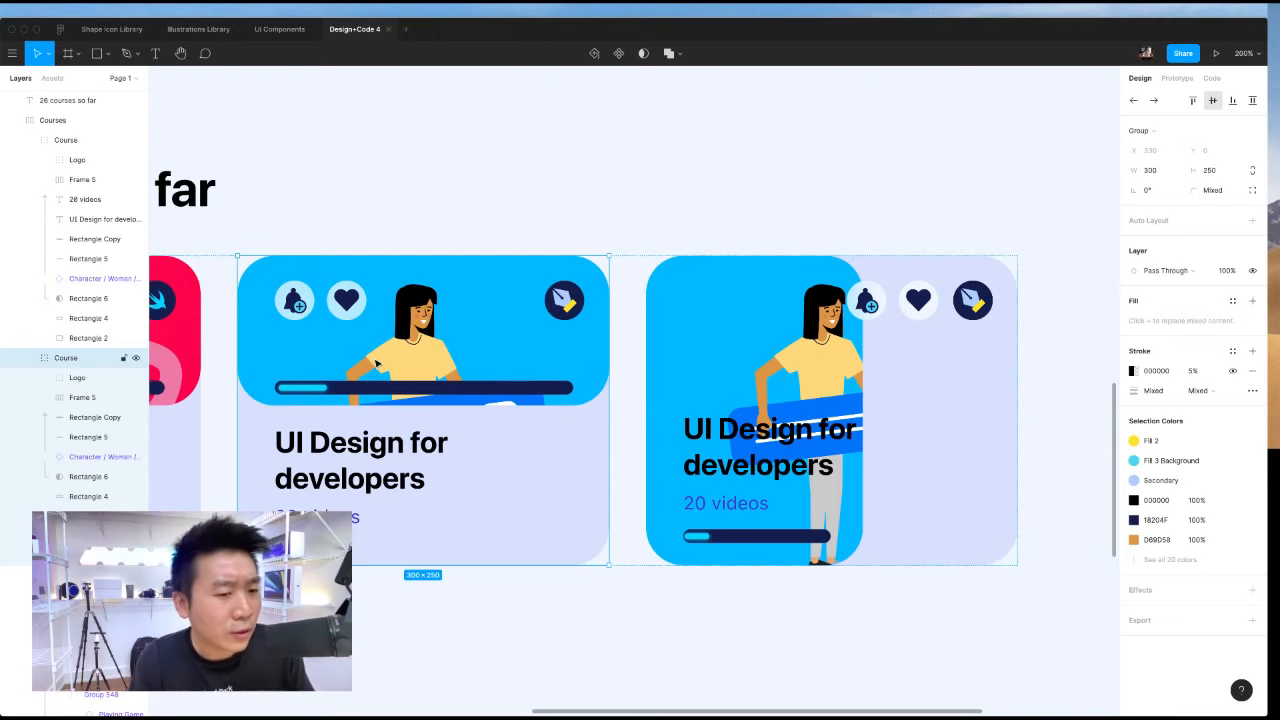
{"action": "scroll", "coordinate": [650, 371], "scroll_direction": "right", "scroll_amount": 2}
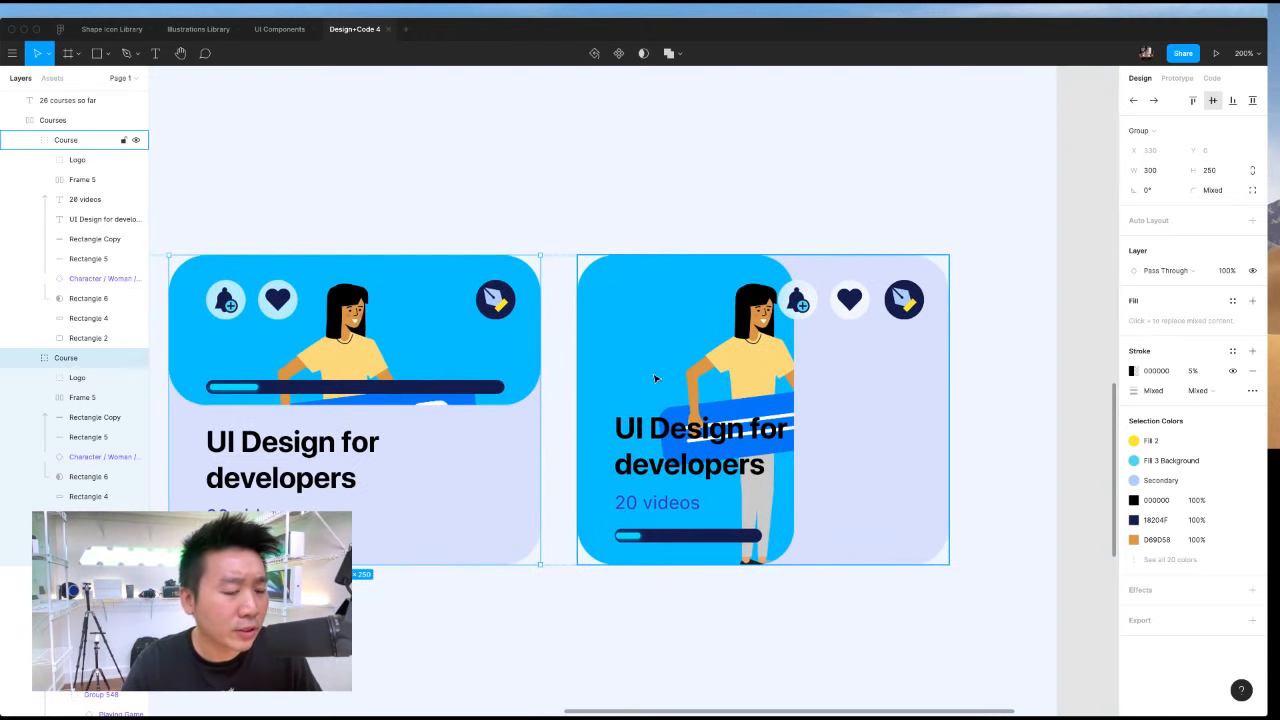
{"action": "scroll", "coordinate": [928, 466], "scroll_direction": "right", "scroll_amount": 2}
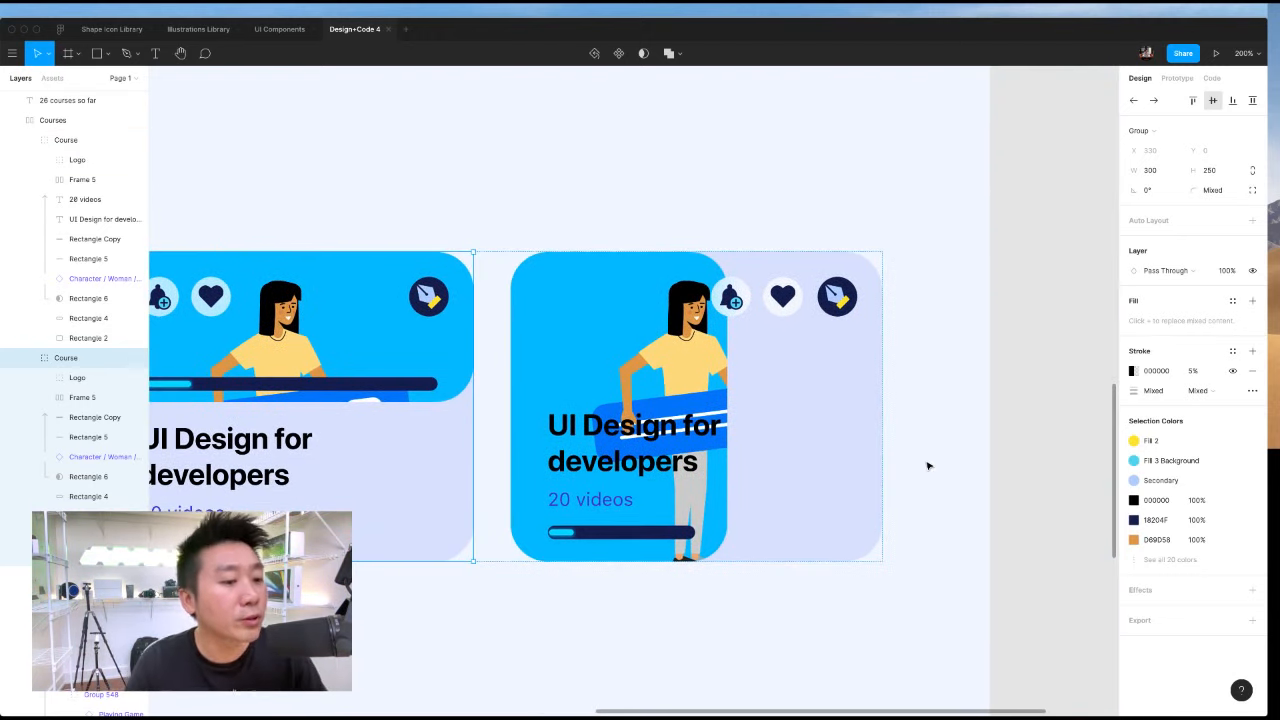
{"action": "left_click", "coordinate": [995, 464]}
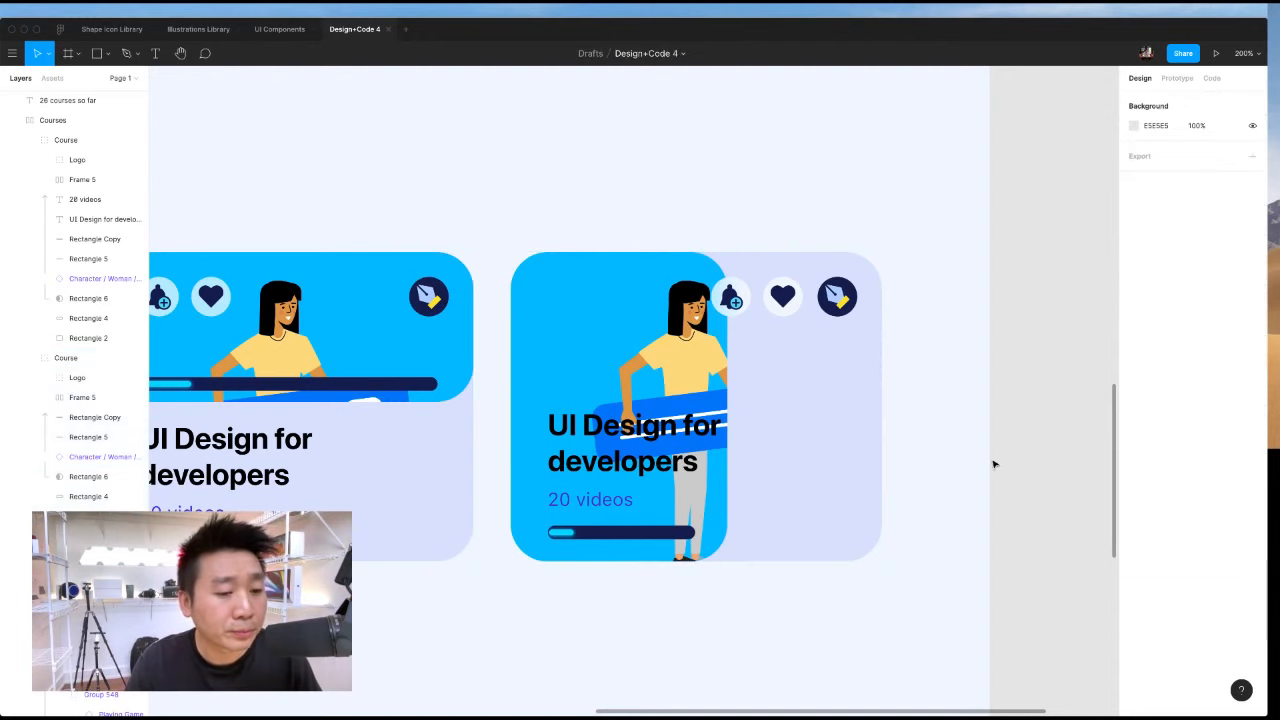
{"action": "scroll", "coordinate": [994, 463], "scroll_direction": "down", "scroll_amount": 1}
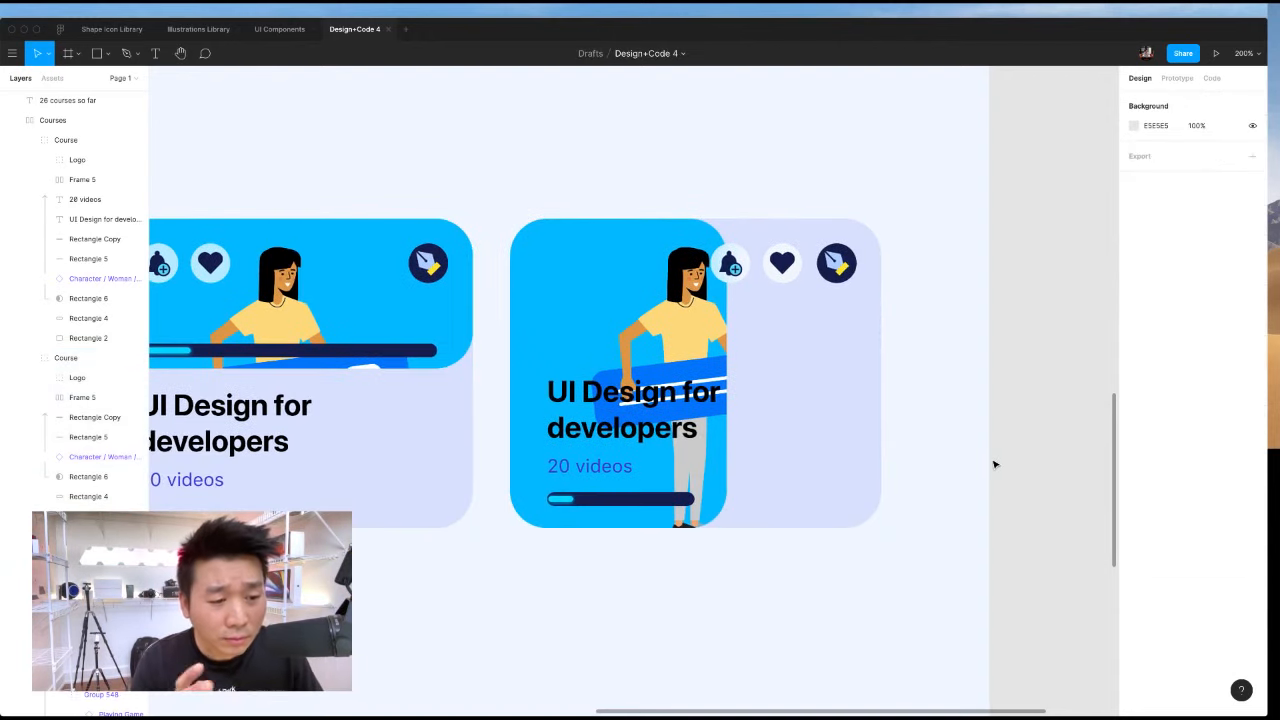
{"action": "scroll", "coordinate": [639, 342], "scroll_direction": "right", "scroll_amount": 1}
Measure the second card's title margins and move the third card's title to X 680.
{"action": "double_click", "coordinate": [700, 403]}
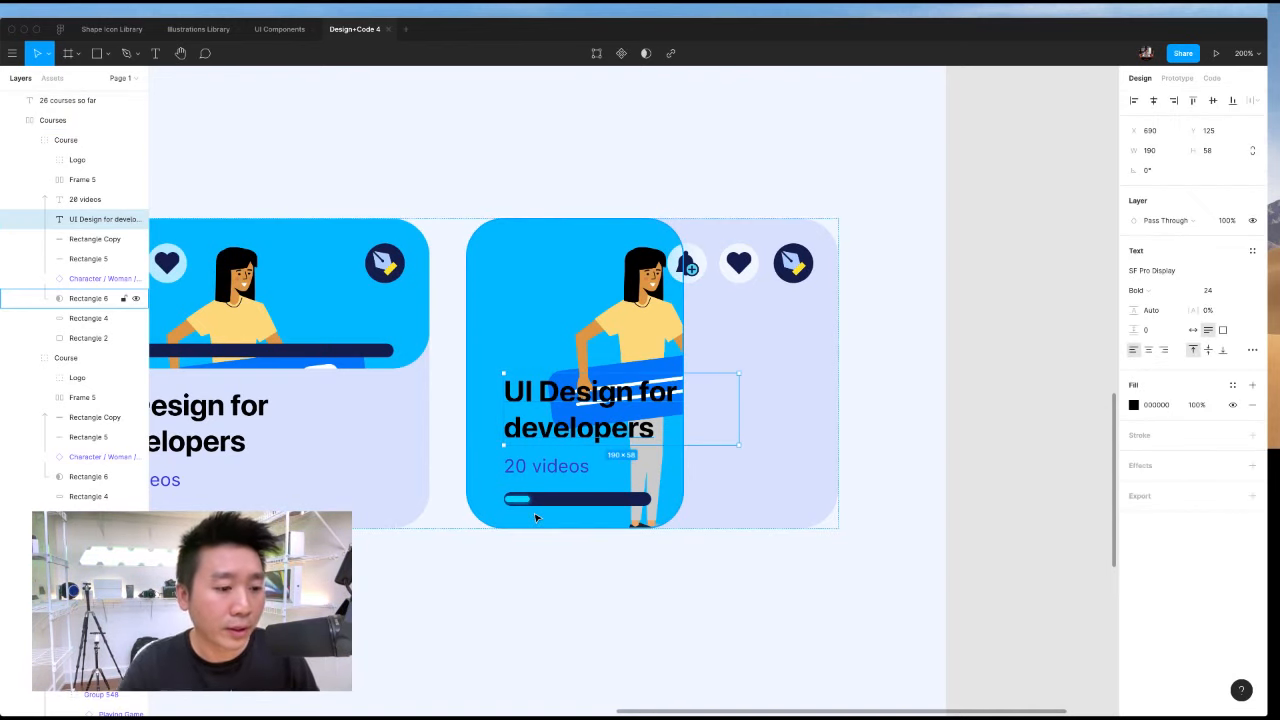
{"action": "key", "text": "alt"}
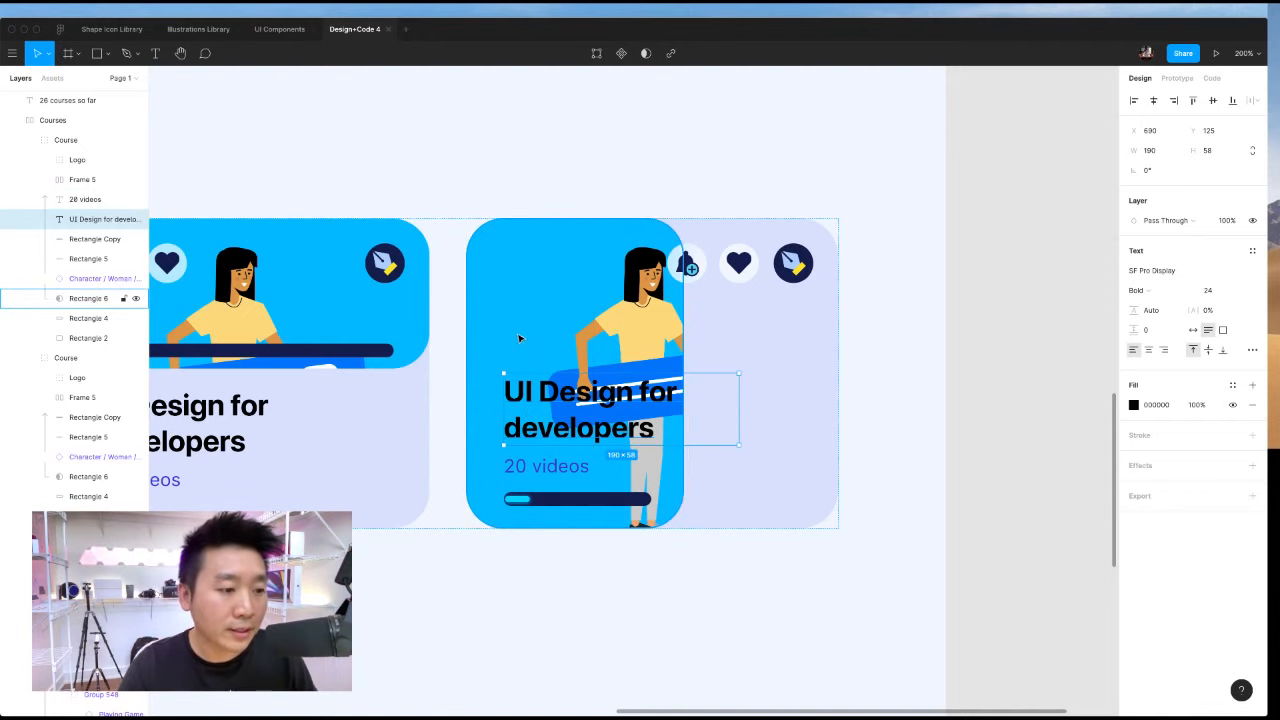
{"action": "scroll", "coordinate": [520, 340], "scroll_direction": "left", "scroll_amount": 2}
{"action": "scroll", "coordinate": [466, 386], "scroll_direction": "left", "scroll_amount": 1}
{"action": "left_click", "coordinate": [235, 414]}
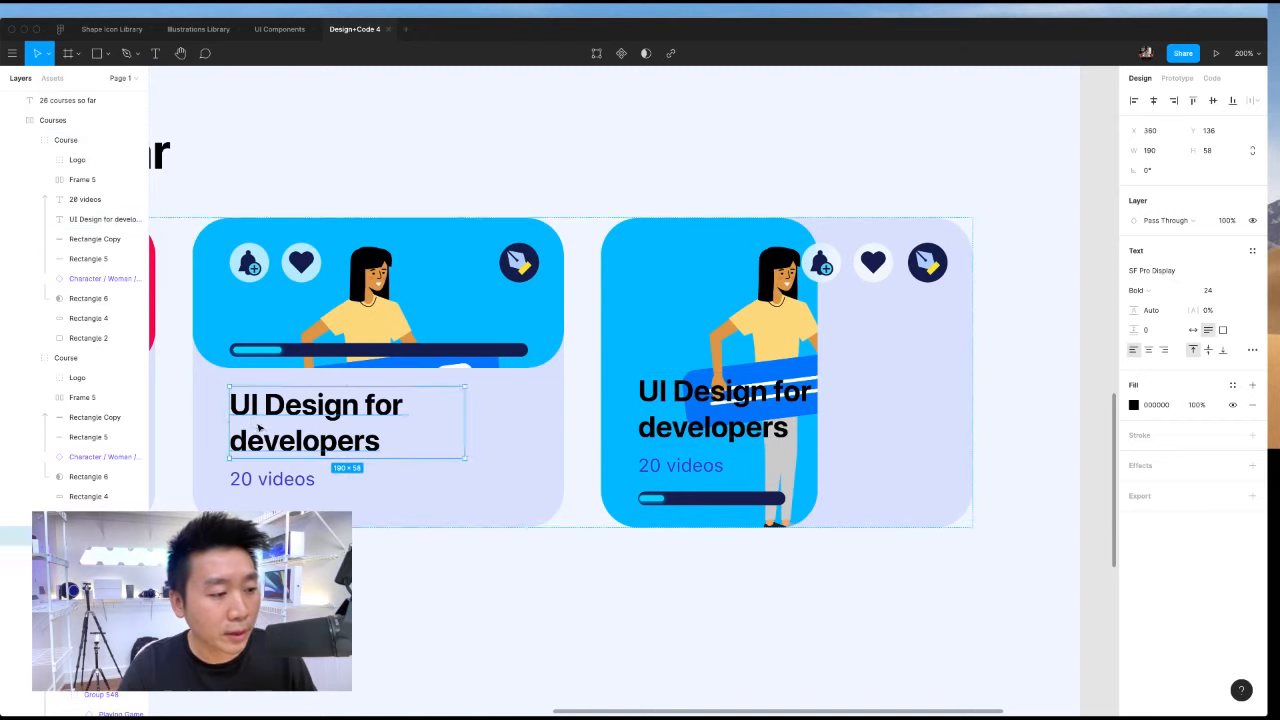
{"action": "key", "text": "alt"}
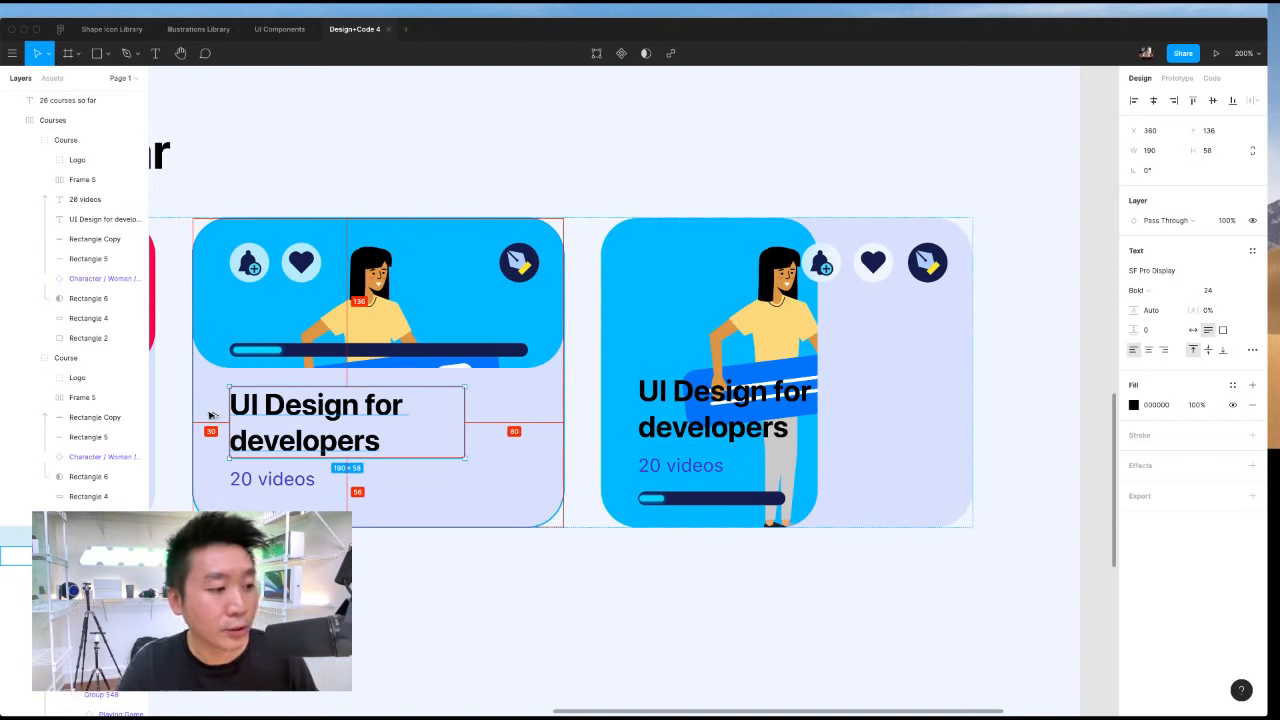
{"action": "left_click", "coordinate": [675, 425]}
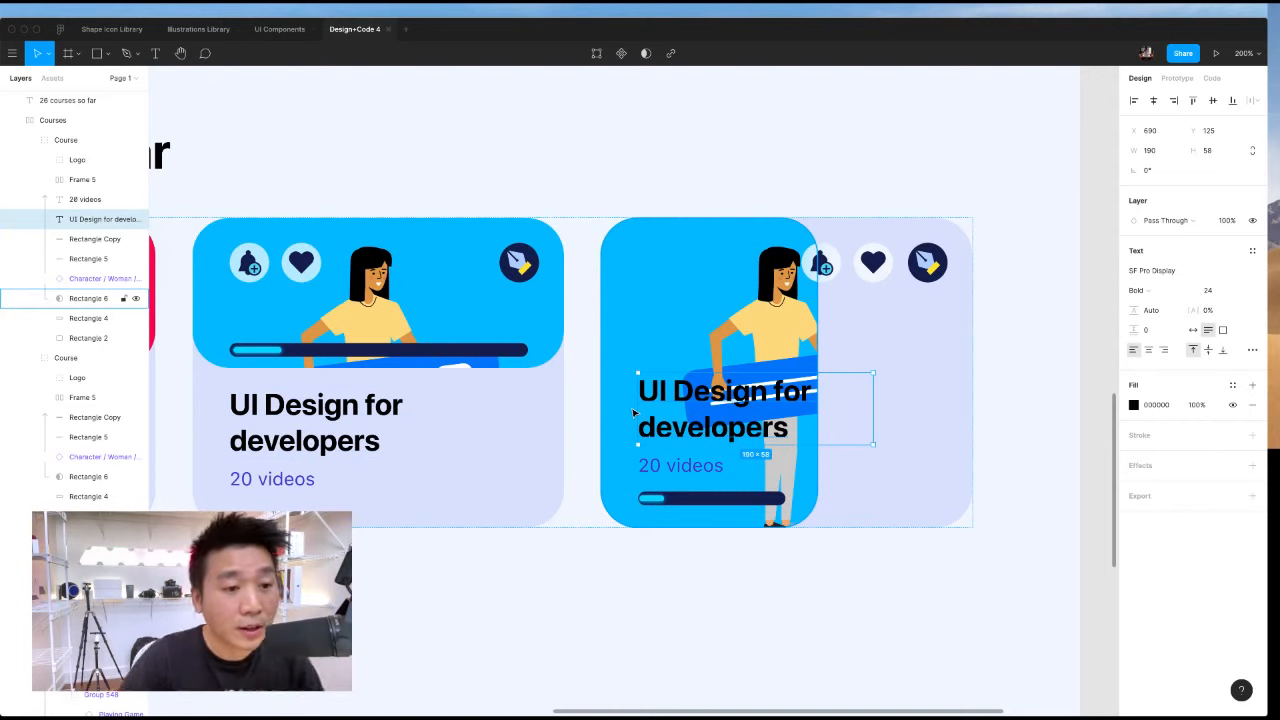
{"action": "key", "text": "shift+Left"}
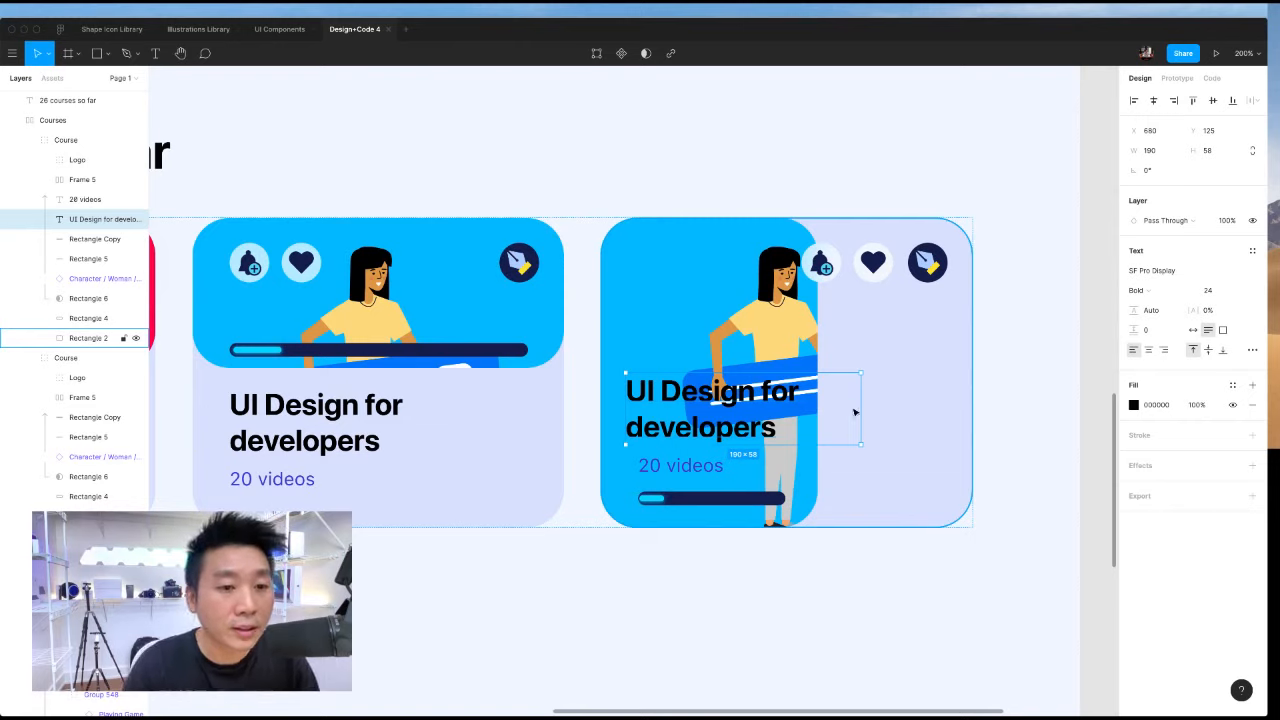
Widen the third card's blue background and its mask together to a width of 220.
{"action": "left_click", "coordinate": [662, 338]}
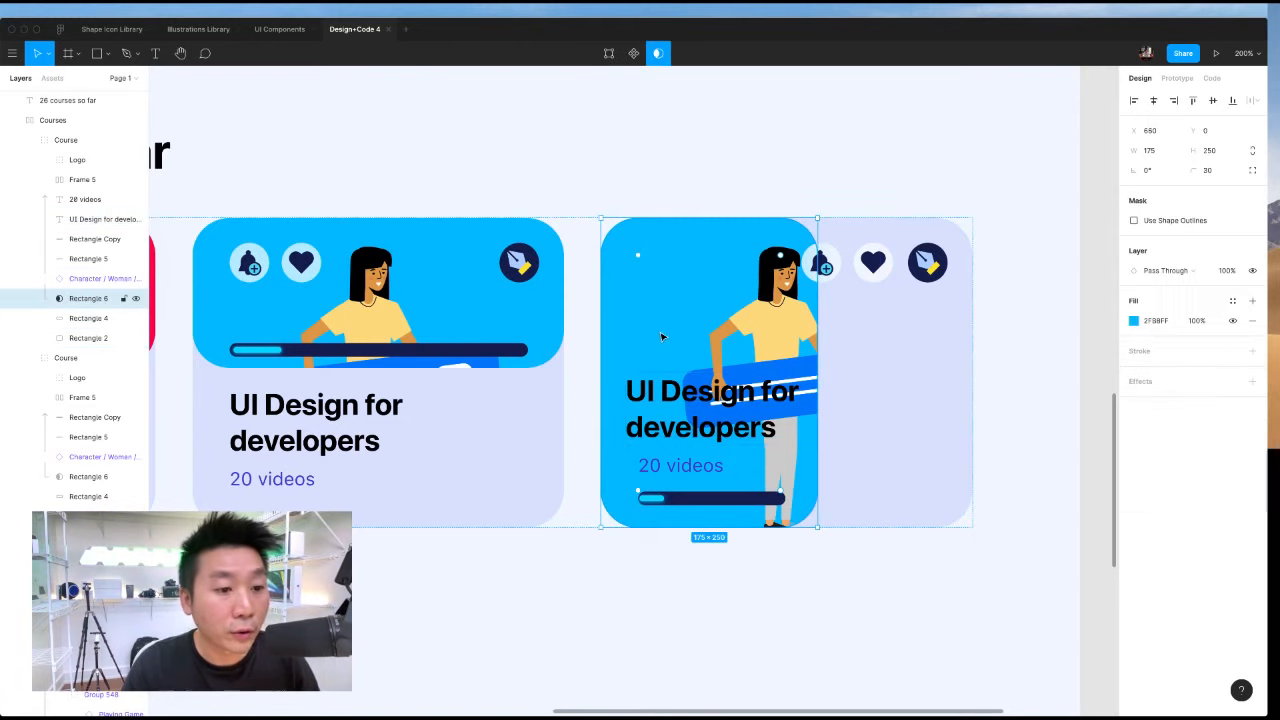
{"action": "left_click", "coordinate": [951, 572]}
{"action": "left_click", "coordinate": [144, 299]}
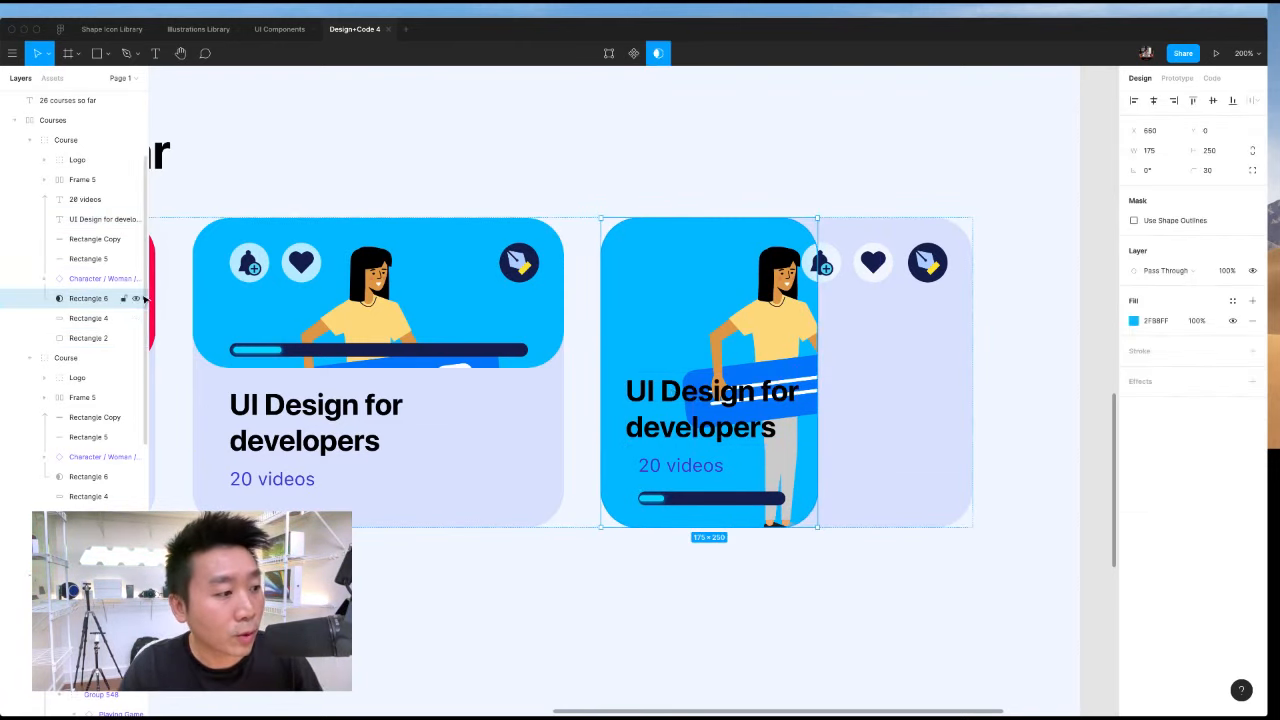
{"action": "left_click", "coordinate": [110, 318], "text": "shift"}
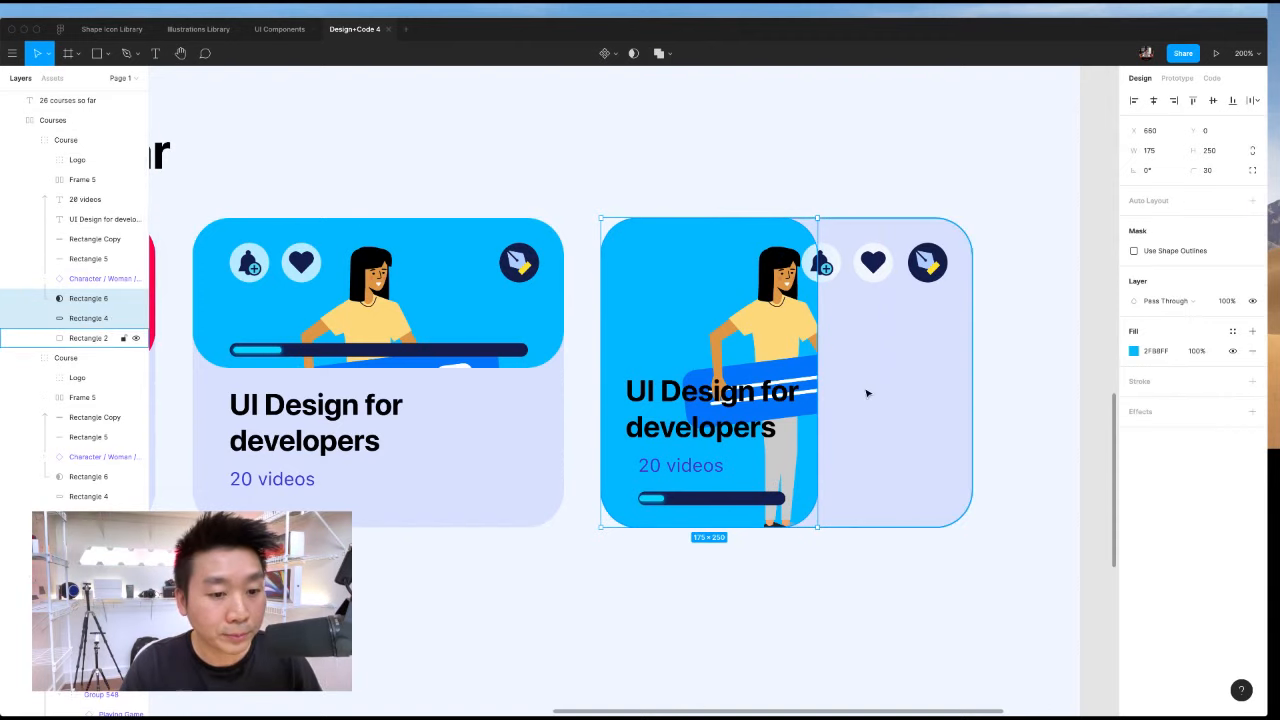
{"action": "left_click_drag", "start_coordinate": [817, 393], "coordinate": [873, 396]}
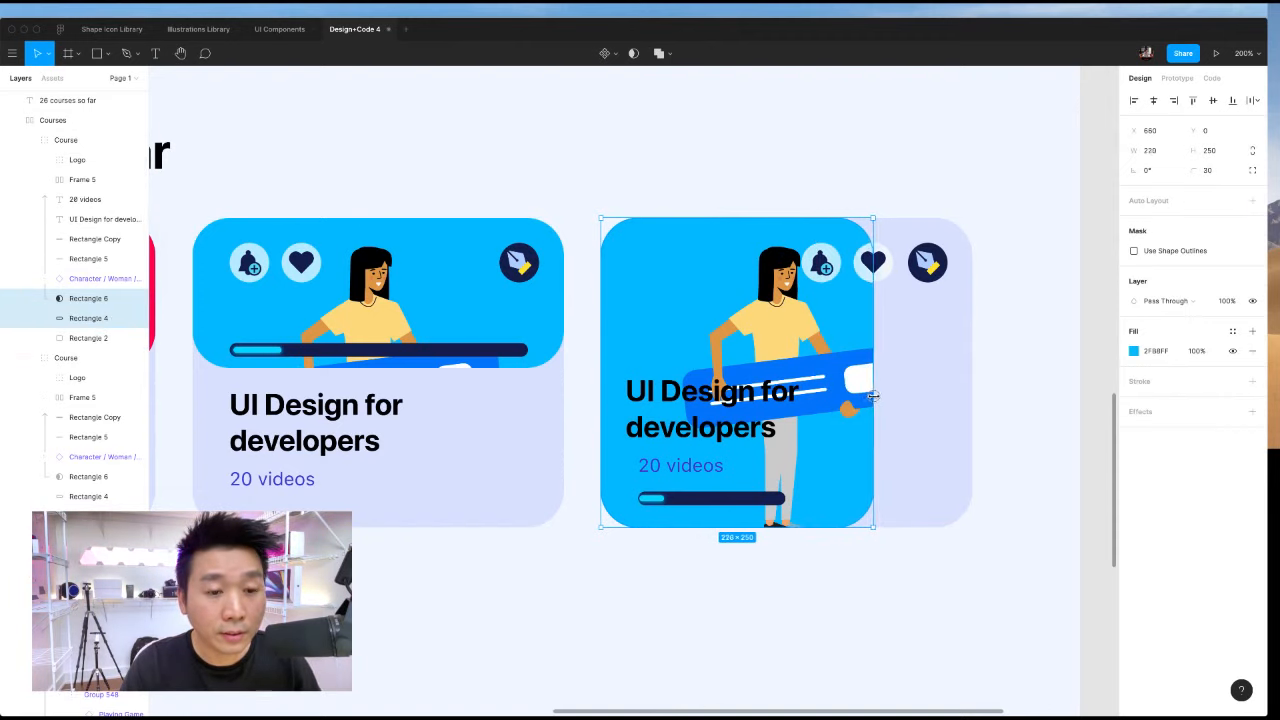
{"action": "left_click", "coordinate": [992, 406]}
Move the third card's "20 videos" text and its dark progress bar track to X 680, in line with the title.
{"action": "left_click", "coordinate": [746, 396], "text": "super"}
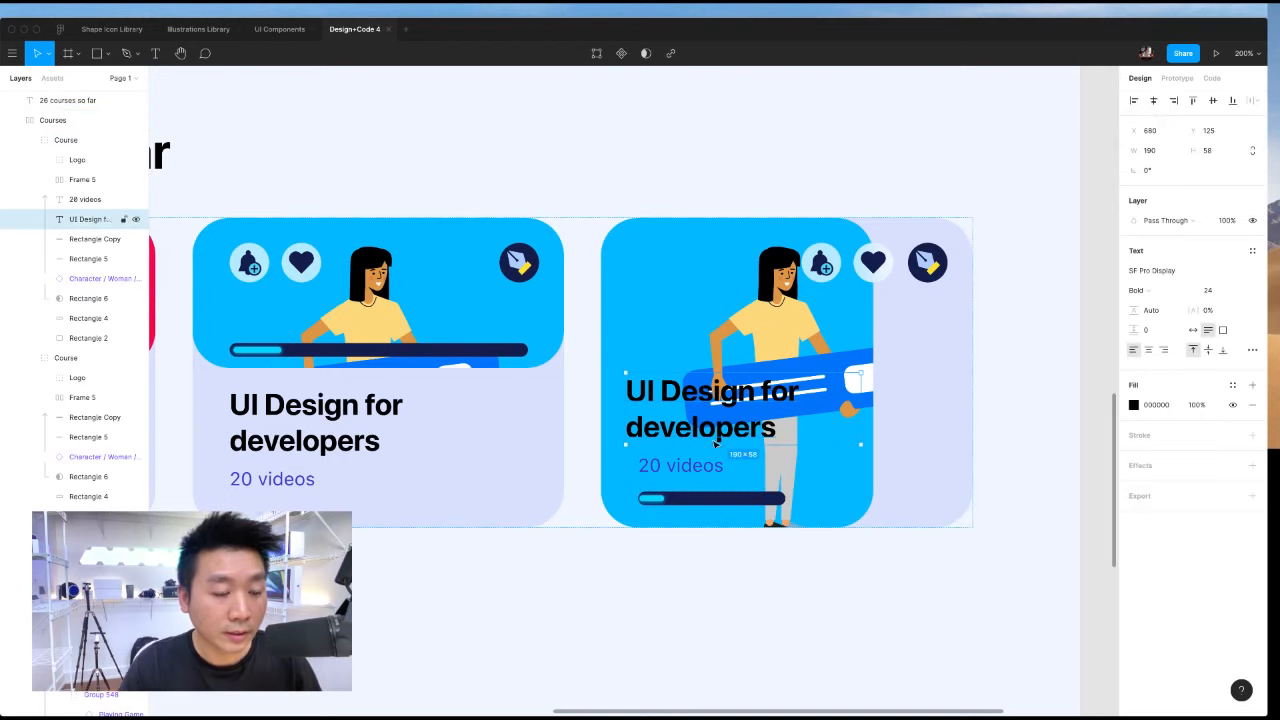
{"action": "key", "text": "shift+Right"}
{"action": "key", "text": "shift+Left"}
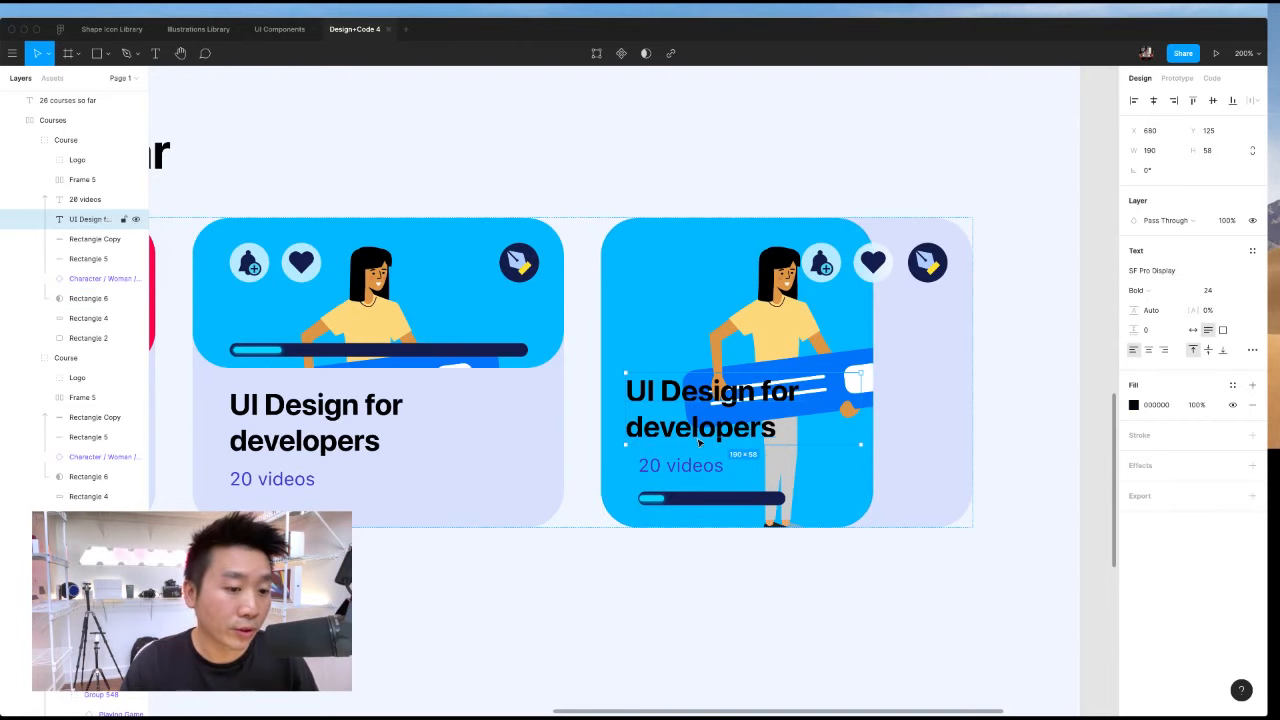
{"action": "left_click", "coordinate": [681, 474]}
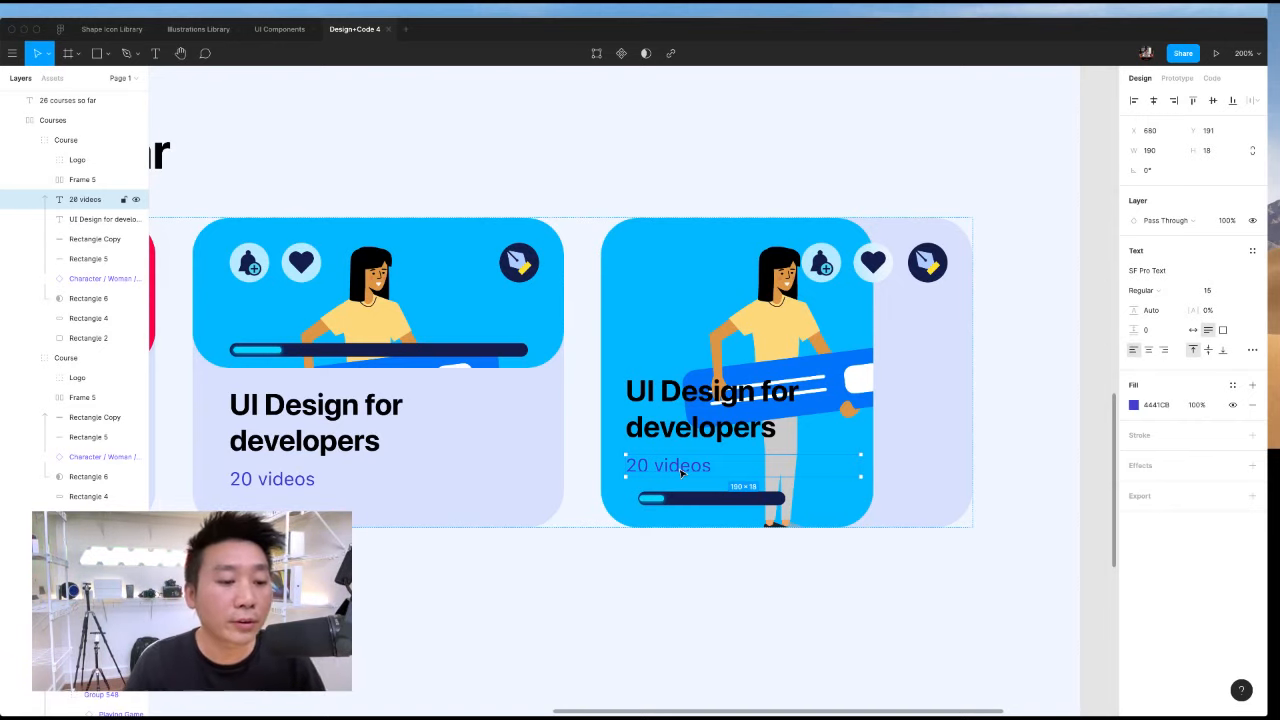
{"action": "left_click", "coordinate": [691, 586]}
{"action": "left_click", "coordinate": [651, 498]}
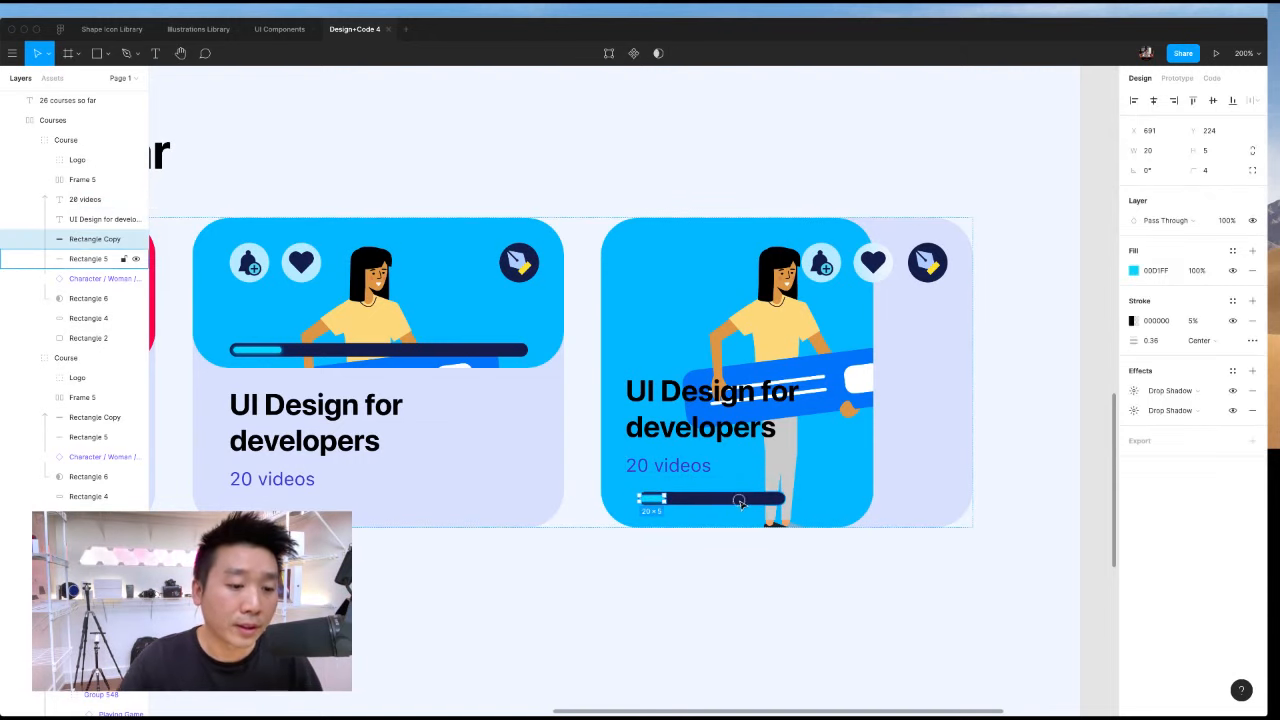
{"action": "left_click", "coordinate": [739, 501]}
{"action": "key", "text": "shift+Left"}
{"action": "left_click", "coordinate": [666, 500]}
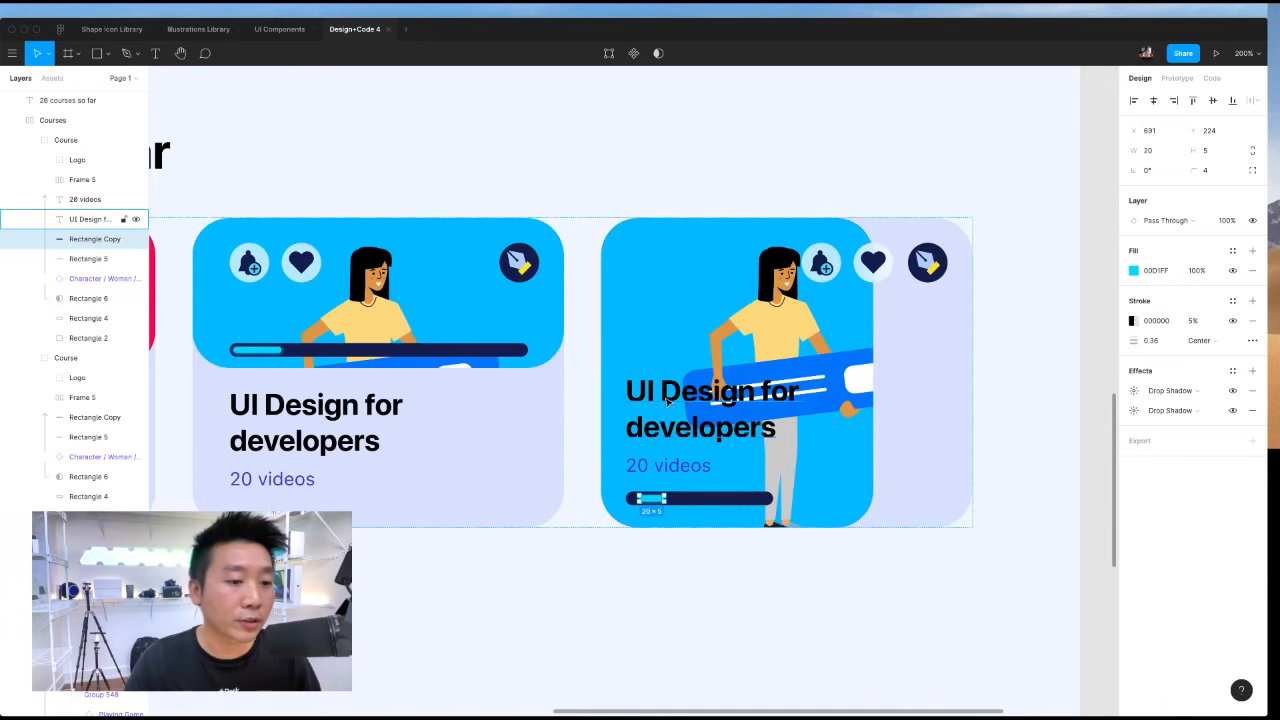
Try the third card's title at the top of the blue background, at Y 4.
{"action": "left_click_drag", "start_coordinate": [662, 404], "coordinate": [655, 257]}
{"action": "key", "text": "alt"}
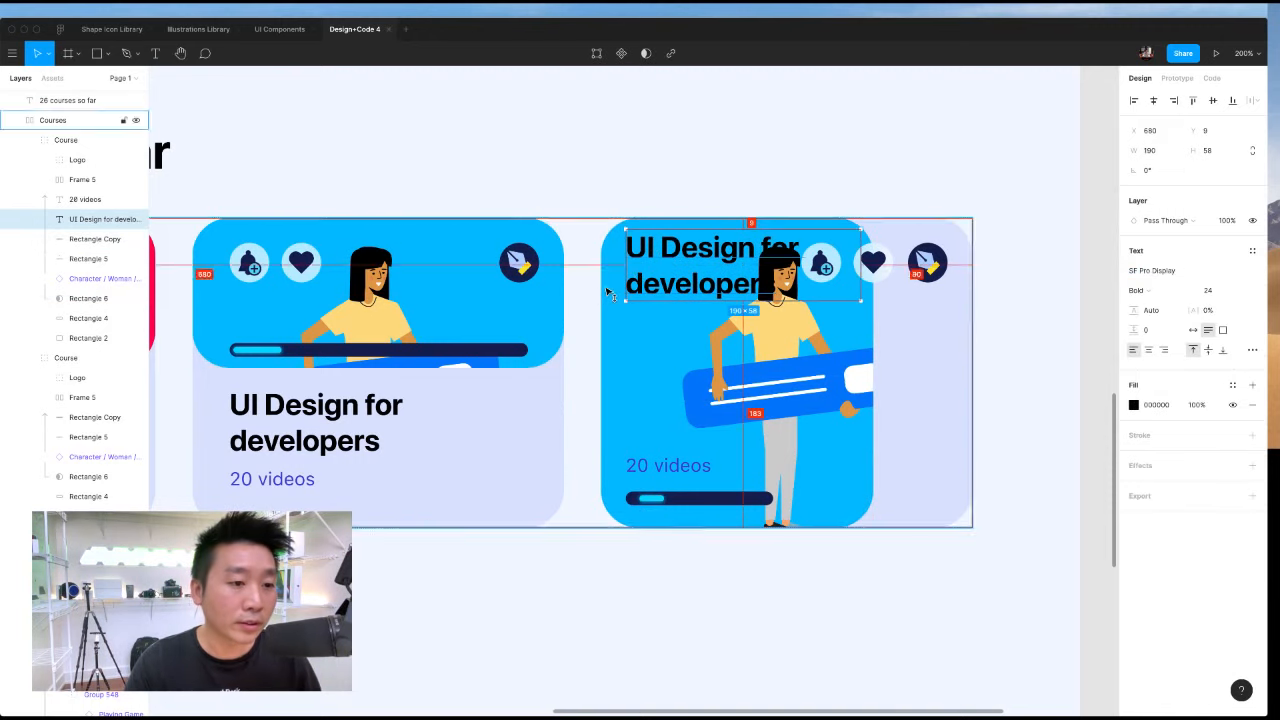
{"action": "key", "text": "shift+Up"}
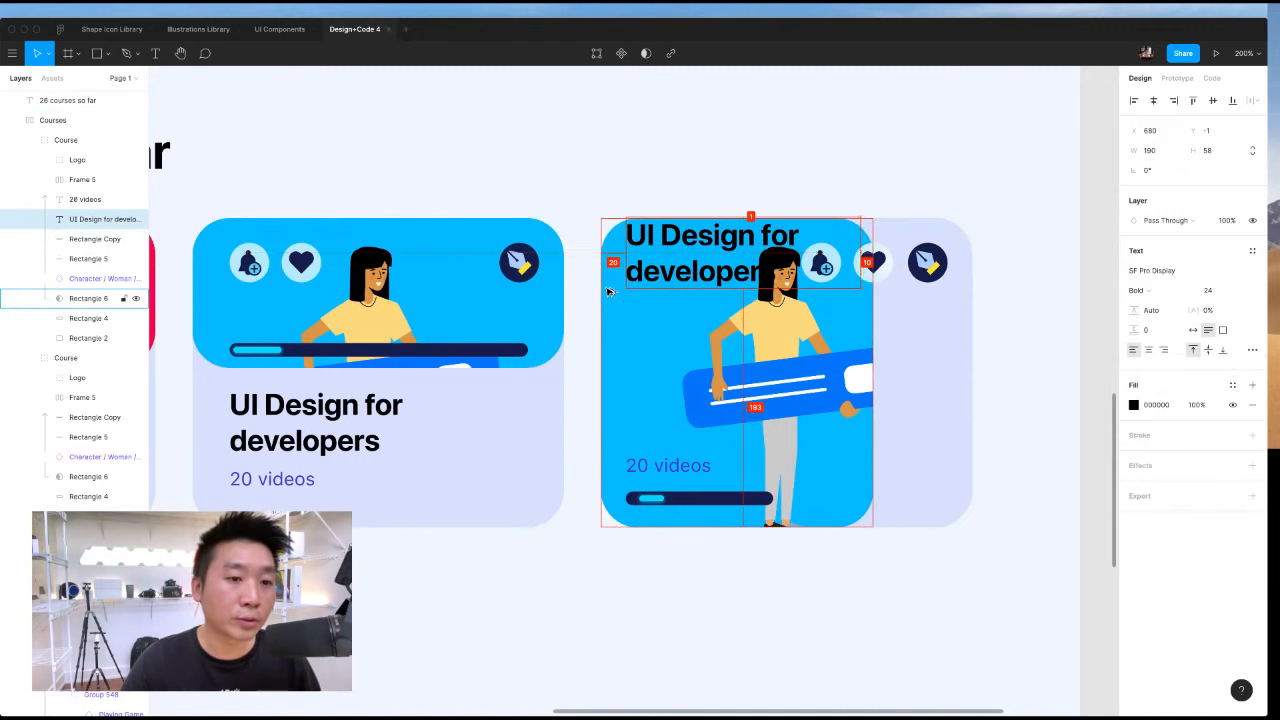
{"action": "key", "text": "Down"}
{"action": "key", "text": "Down"}
{"action": "key", "text": "Down"}
{"action": "key", "text": "Down"}
{"action": "key", "text": "Down"}
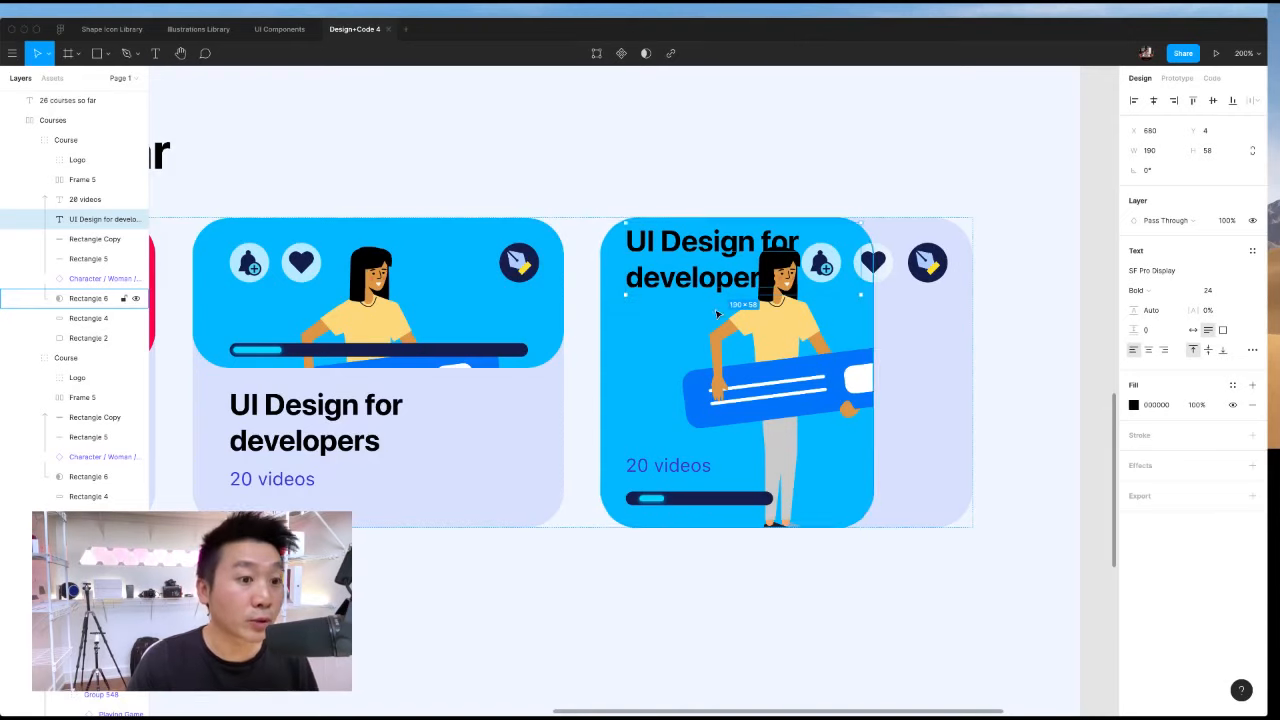
{"action": "left_click", "coordinate": [846, 586]}
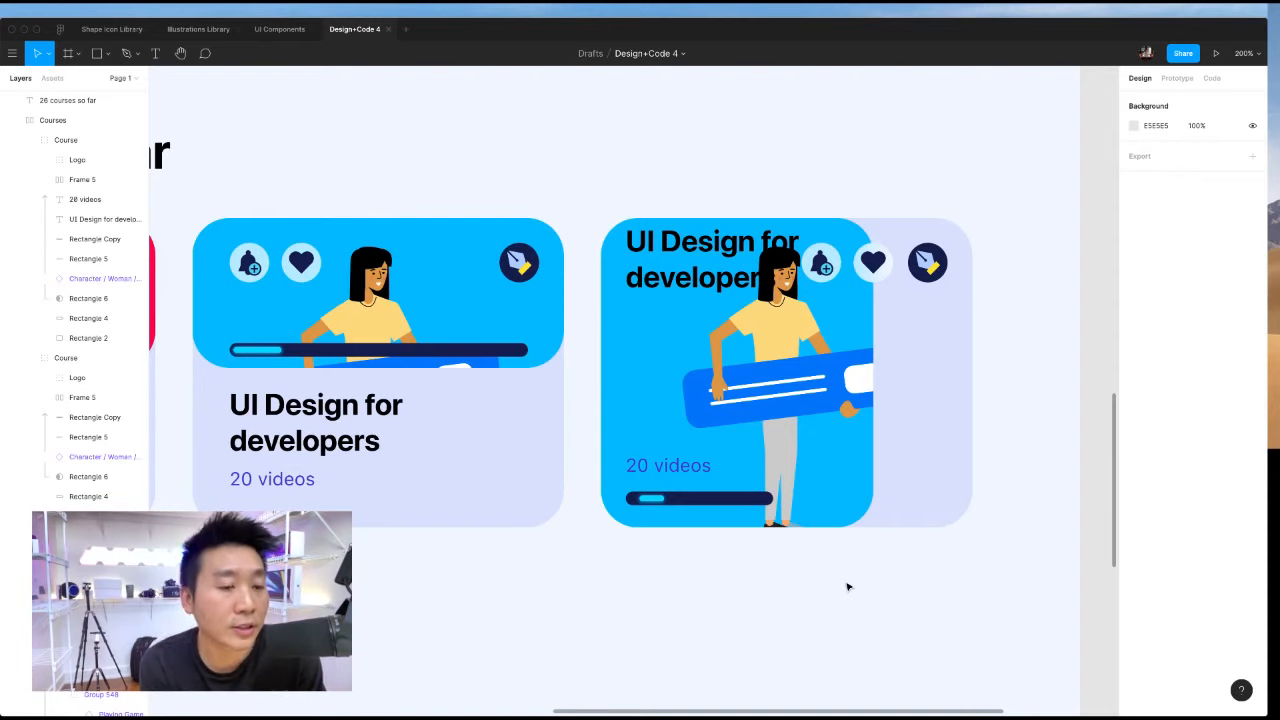
Try the third card's title 20 below the card's top edge, at Y 20.
{"action": "left_click", "coordinate": [688, 287]}
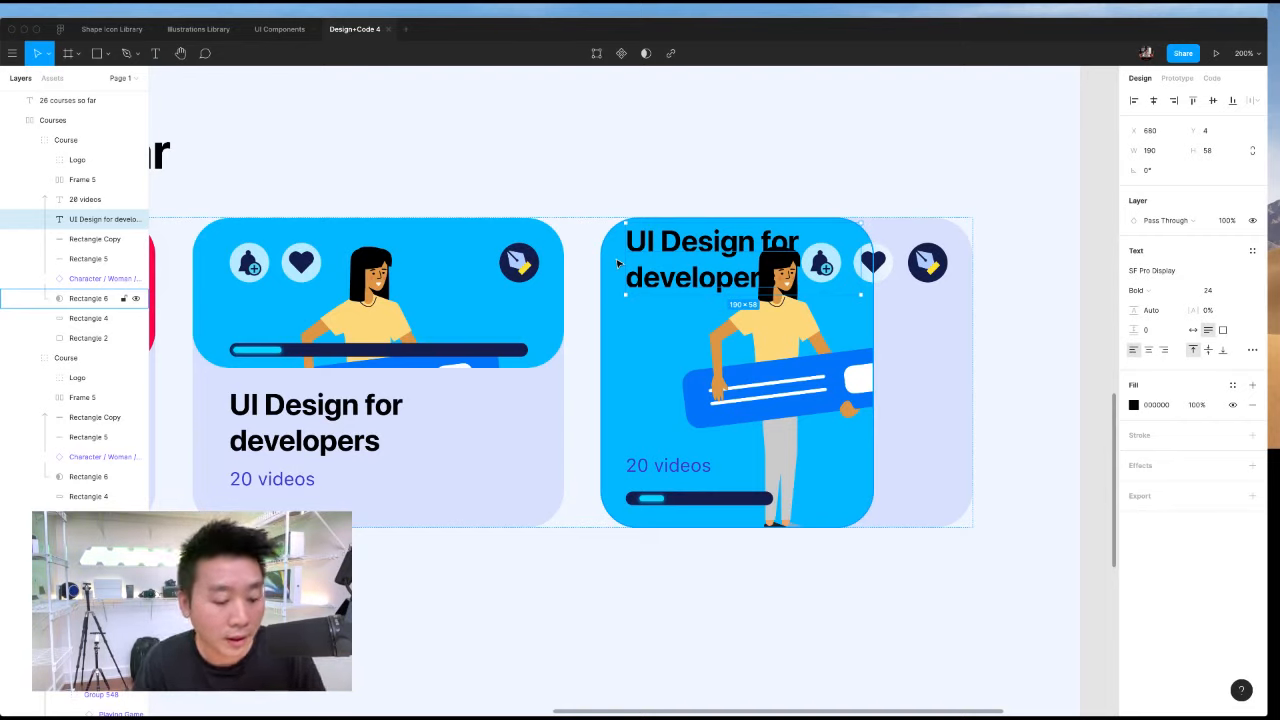
{"action": "key", "text": "Up"}
{"action": "key", "text": "Up"}
{"action": "key", "text": "Up"}
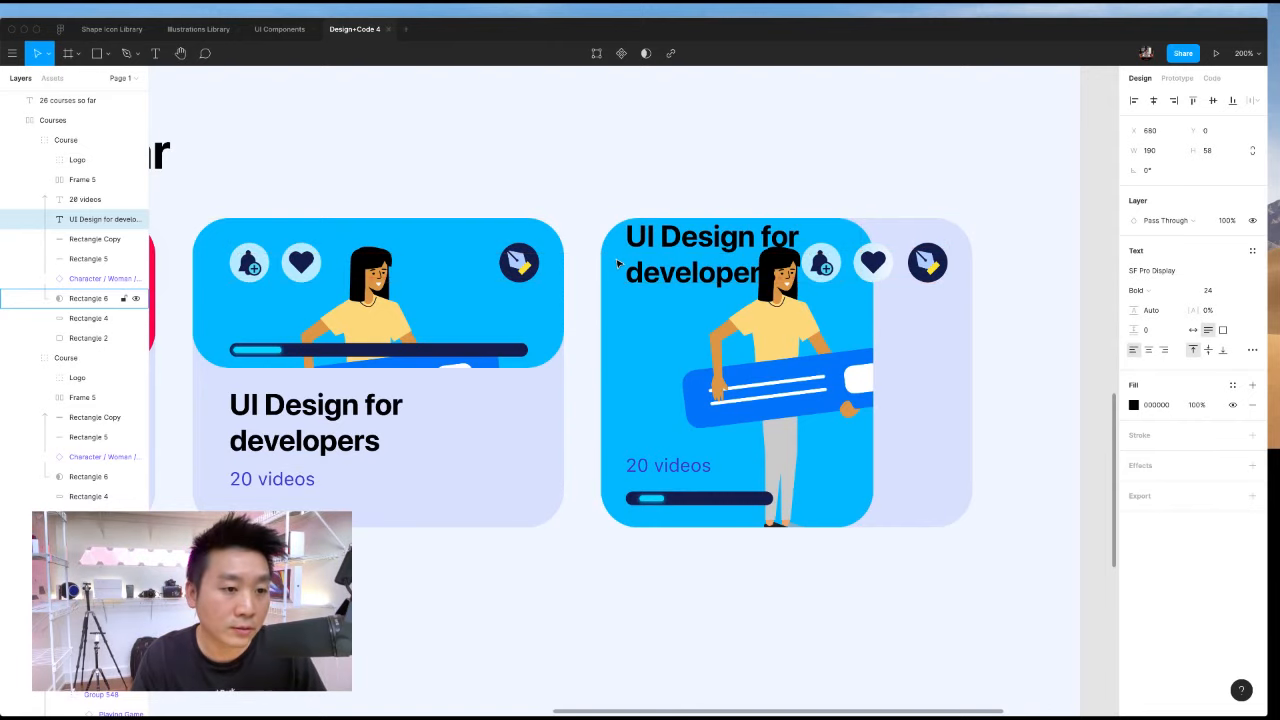
{"action": "key", "text": "shift+Down"}
{"action": "key", "text": "shift+Down"}
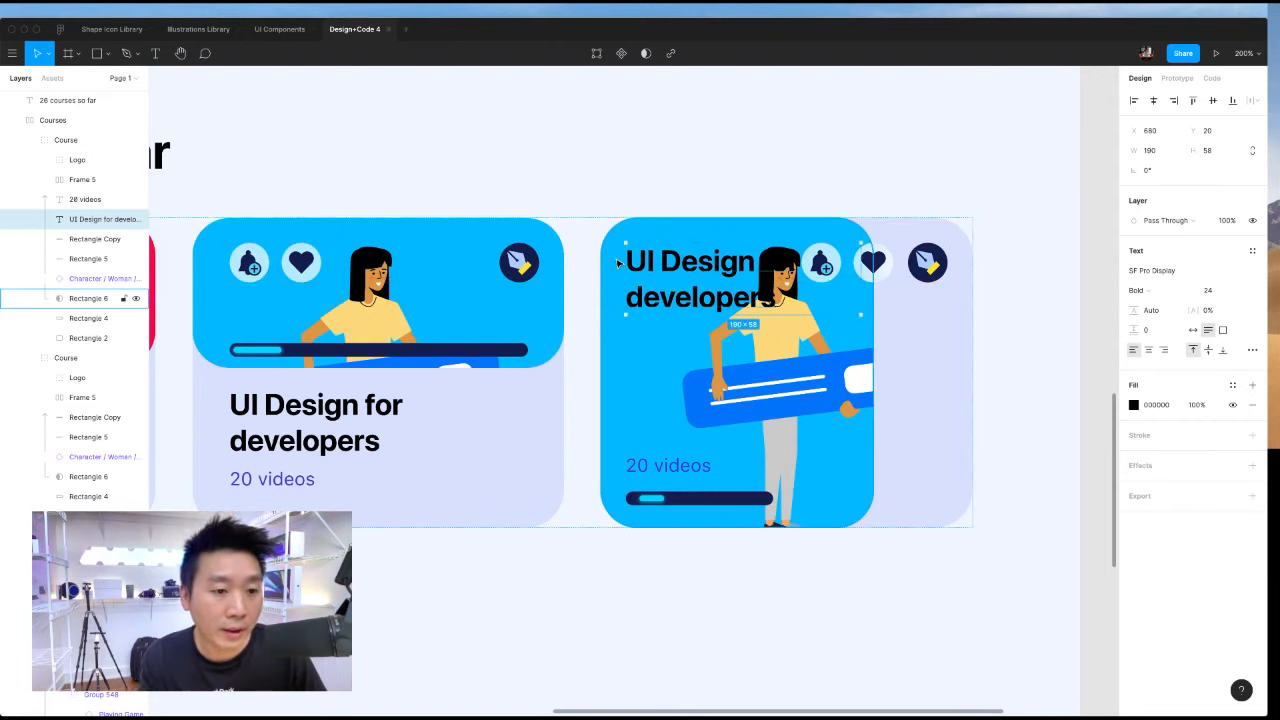
Move the third card's title down the card to sit just above the "20 videos" text.
{"action": "key", "text": "shift+Down"}
{"action": "key", "text": "shift+Down"}
{"action": "key", "text": "shift+Down"}
{"action": "key", "text": "shift+Down"}
{"action": "key", "text": "shift+Down"}
{"action": "key", "text": "shift+Down"}
{"action": "key", "text": "shift+Down"}
{"action": "key", "text": "shift+Down"}
{"action": "key", "text": "shift+Down"}
{"action": "key", "text": "shift+Down"}
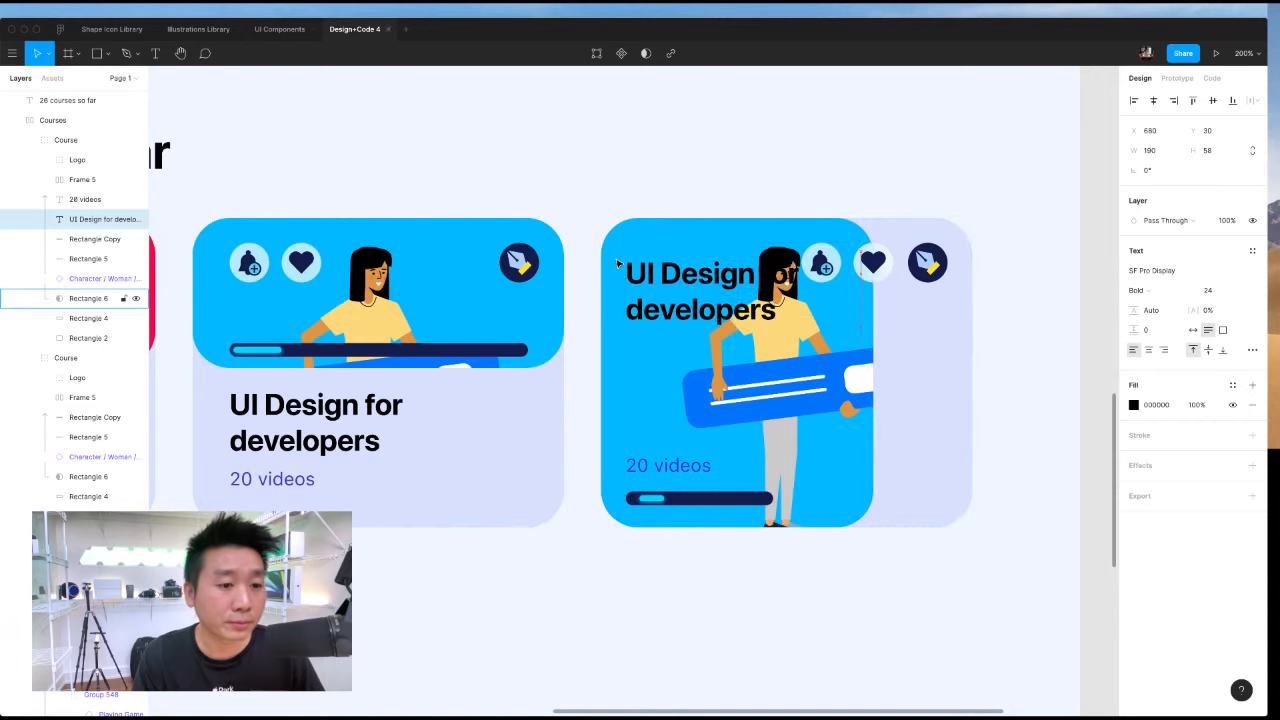
{"action": "key", "text": "Down"}
{"action": "key", "text": "Down"}
{"action": "key", "text": "Down"}
{"action": "key", "text": "Down"}
{"action": "key", "text": "Down"}
{"action": "key", "text": "Down"}
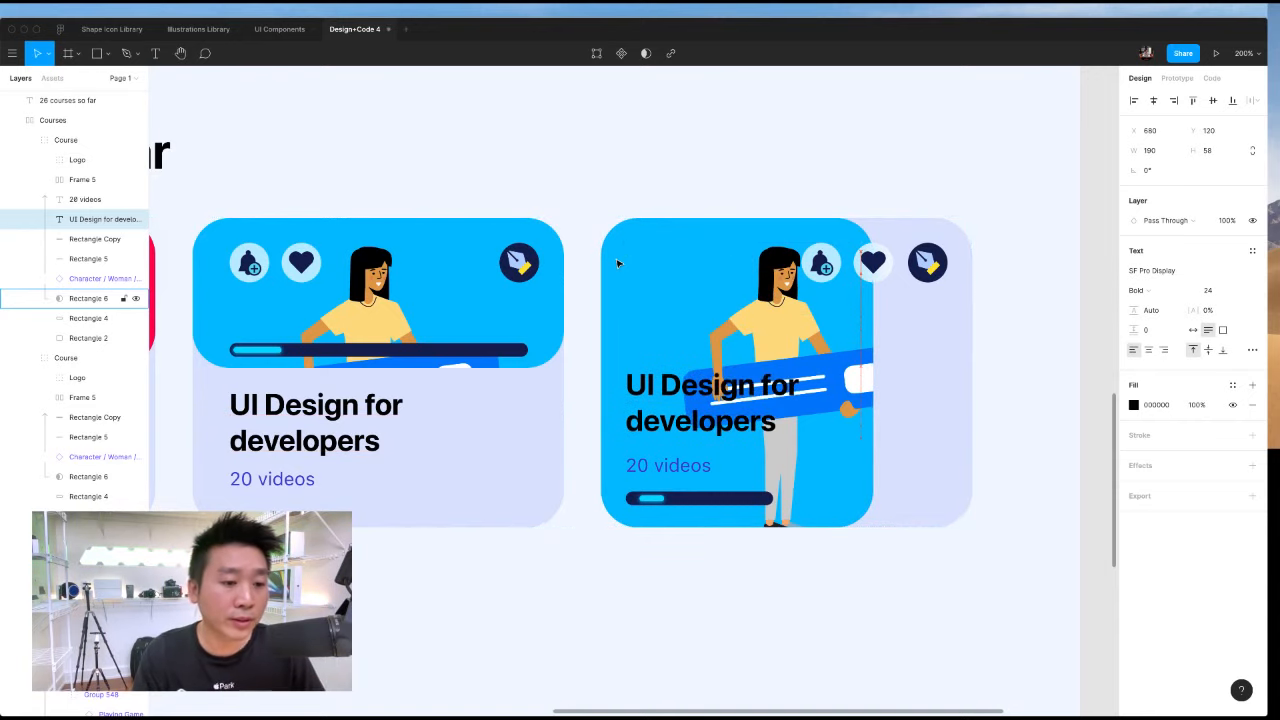
Widen the third card's dark progress bar track, check its margins against the blue background and set its width to 180.
{"action": "left_click", "coordinate": [675, 465]}
{"action": "left_click", "coordinate": [654, 500]}
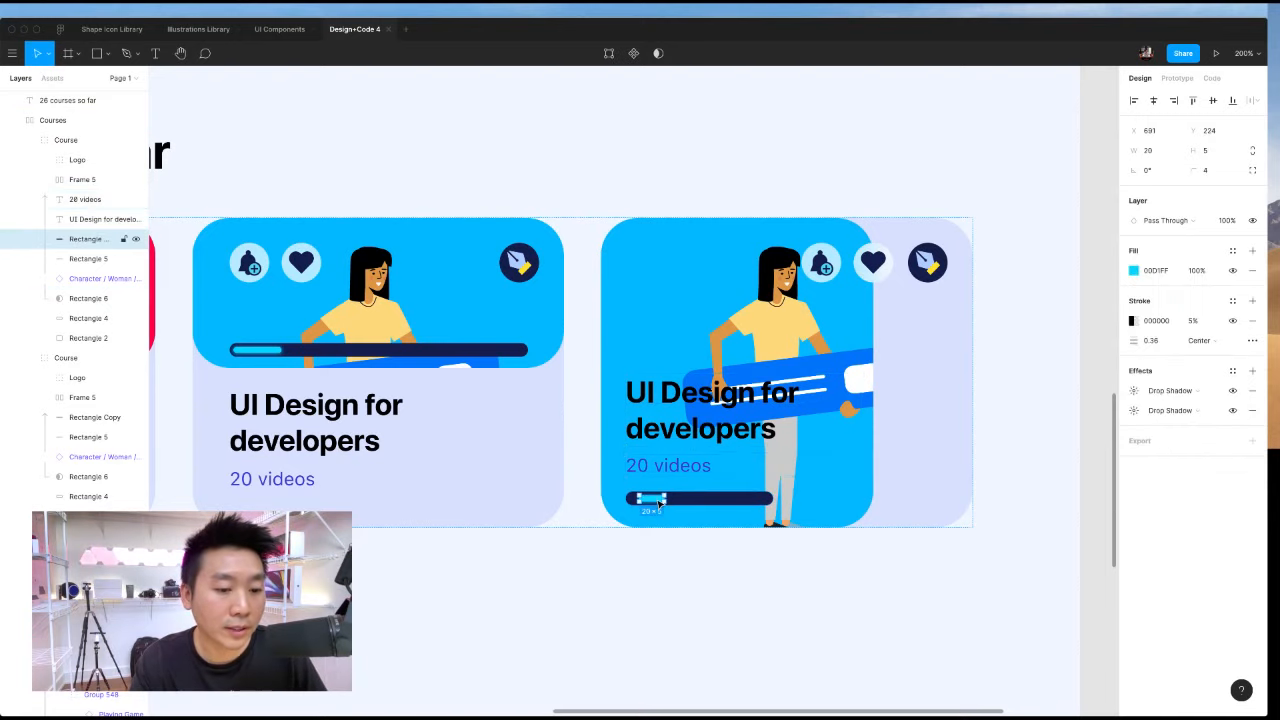
{"action": "left_click", "coordinate": [705, 500]}
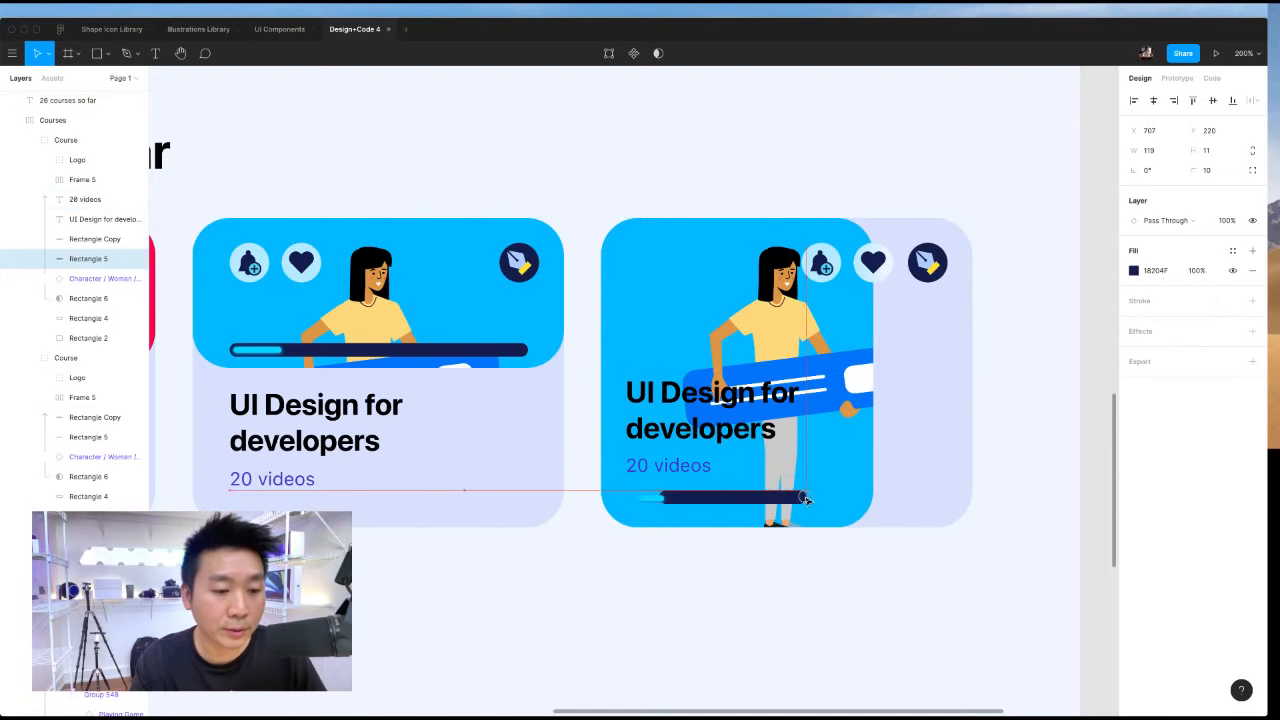
{"action": "left_click_drag", "start_coordinate": [773, 498], "coordinate": [840, 498]}
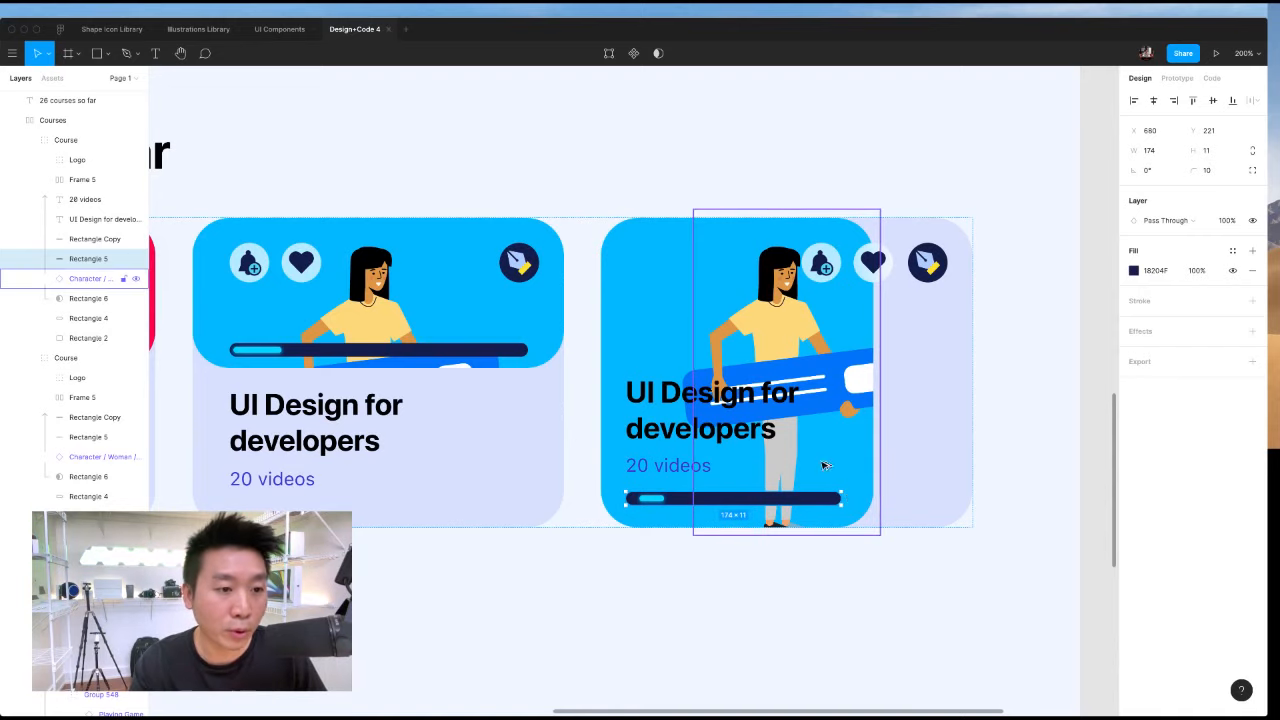
{"action": "key", "text": "alt"}
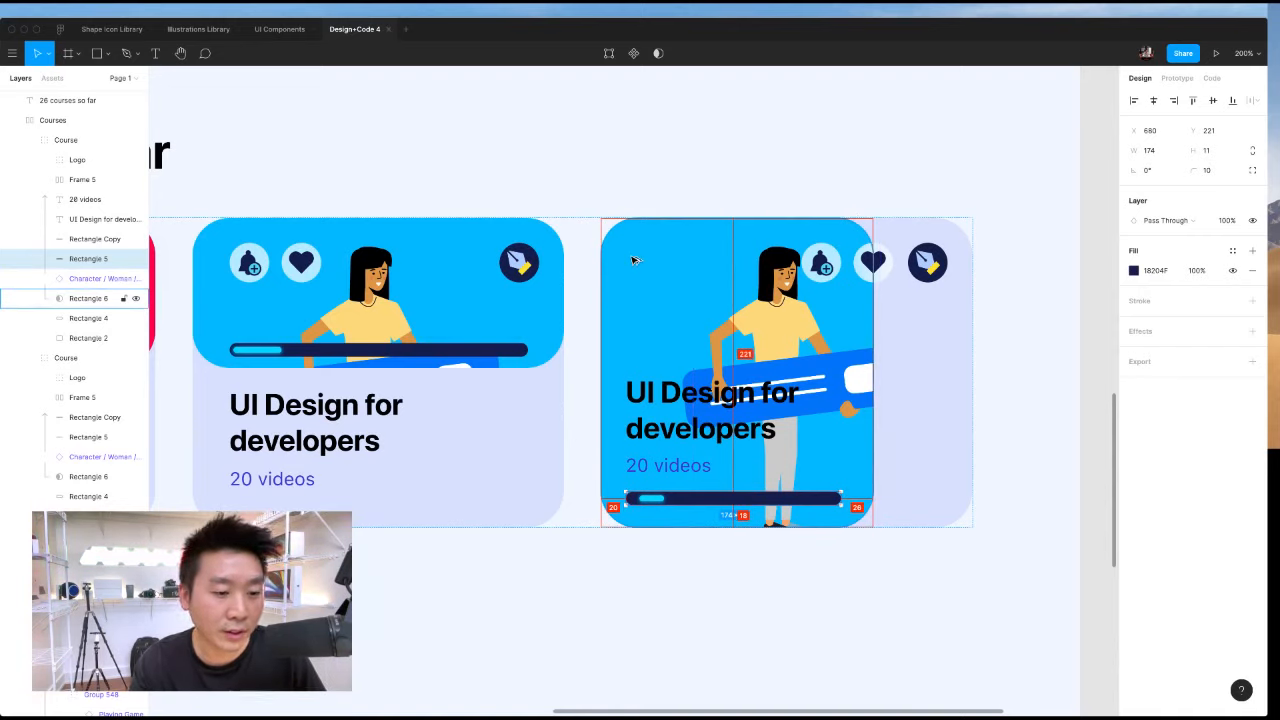
{"action": "scroll", "coordinate": [632, 260], "scroll_direction": "up", "scroll_amount": 5}
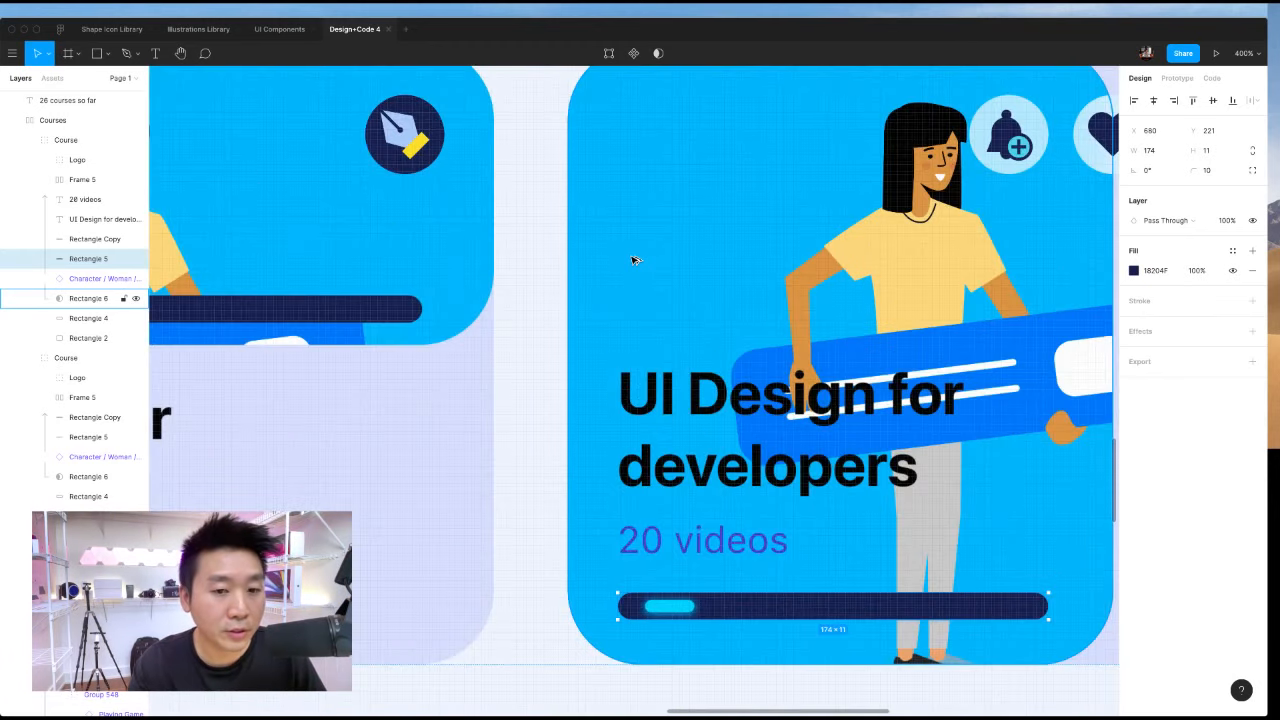
{"action": "scroll", "coordinate": [628, 260], "scroll_direction": "right", "scroll_amount": 2}
{"action": "scroll", "coordinate": [469, 269], "scroll_direction": "up", "scroll_amount": 2}
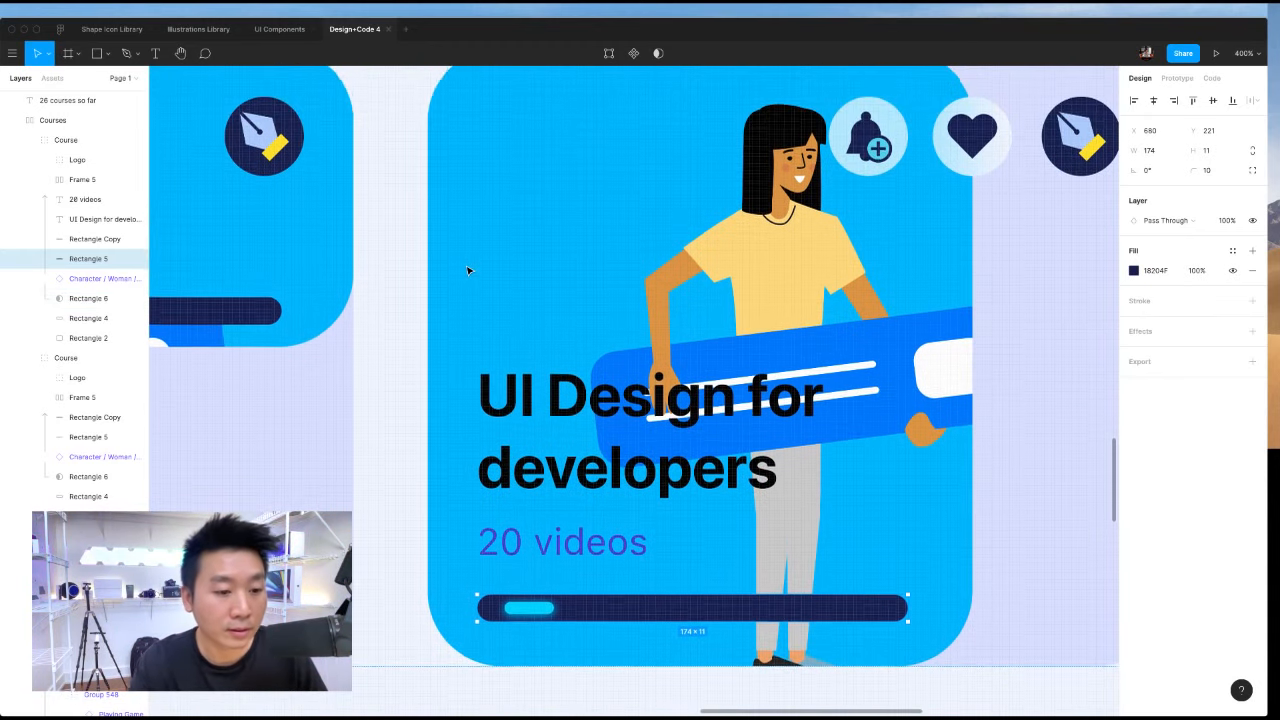
{"action": "key", "text": "minus"}
{"action": "key", "text": "alt"}
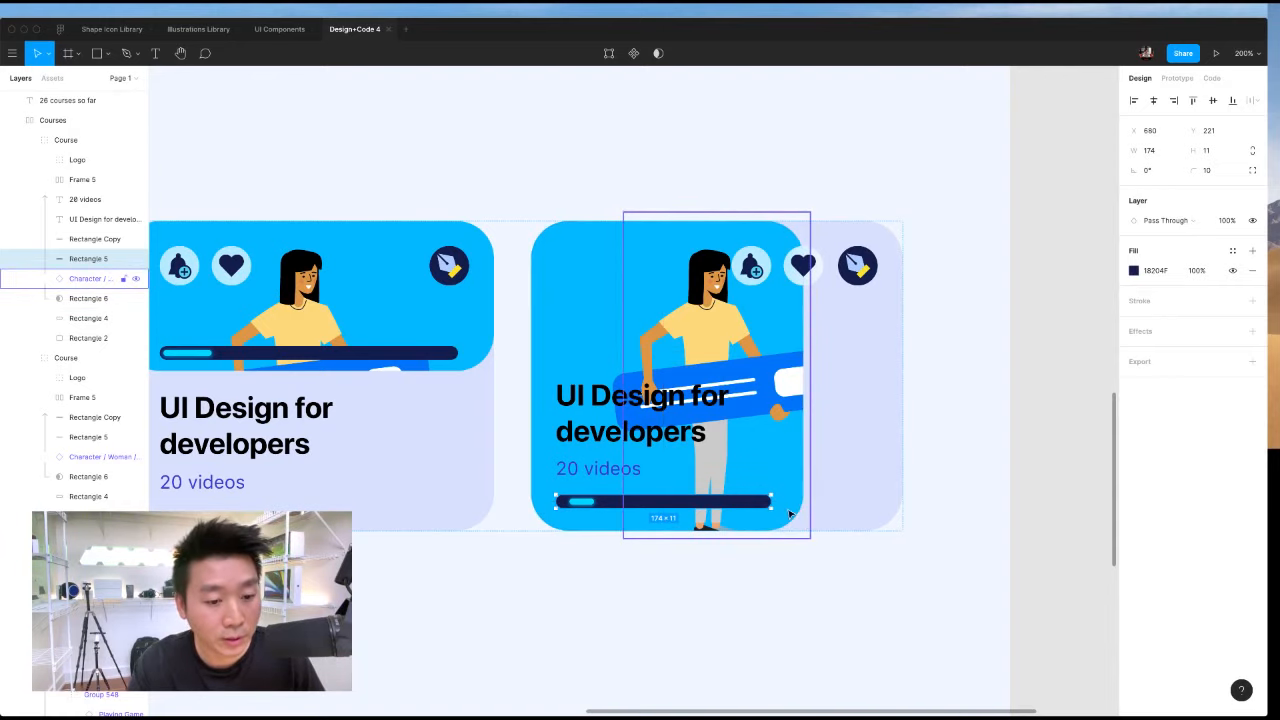
{"action": "left_click_drag", "start_coordinate": [770, 500], "coordinate": [784, 500]}
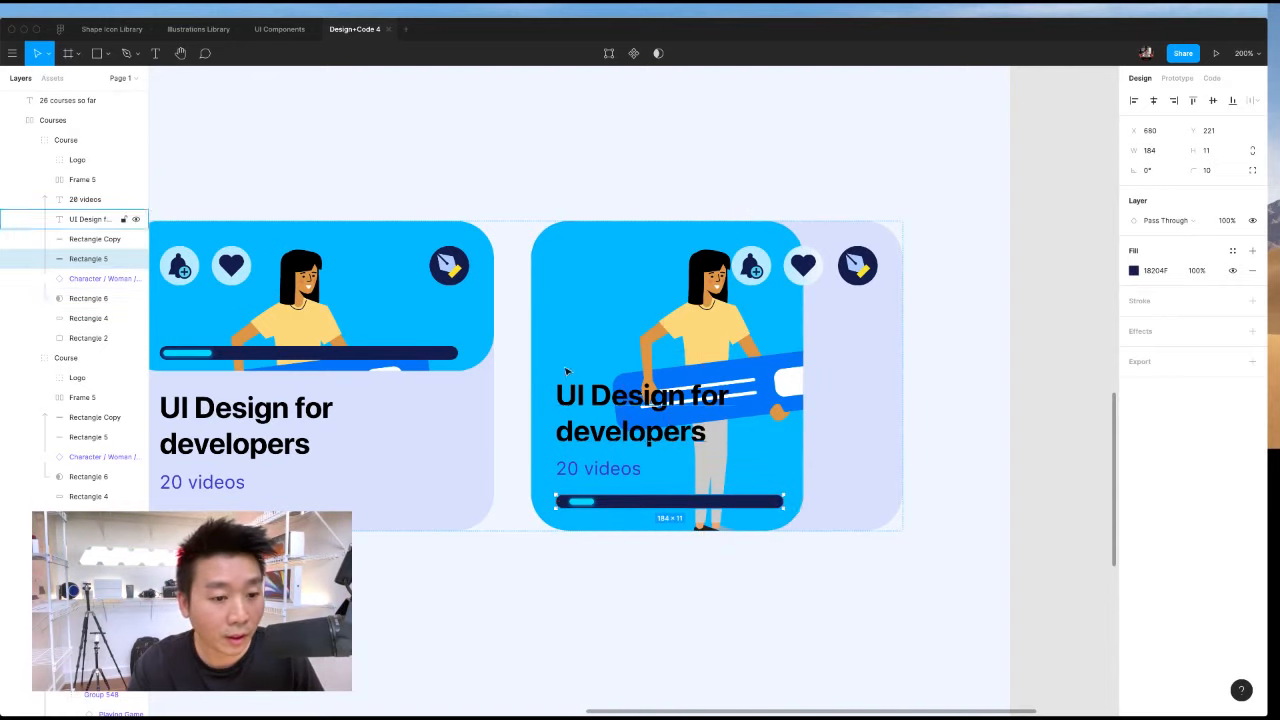
{"action": "left_click", "coordinate": [1162, 156]}
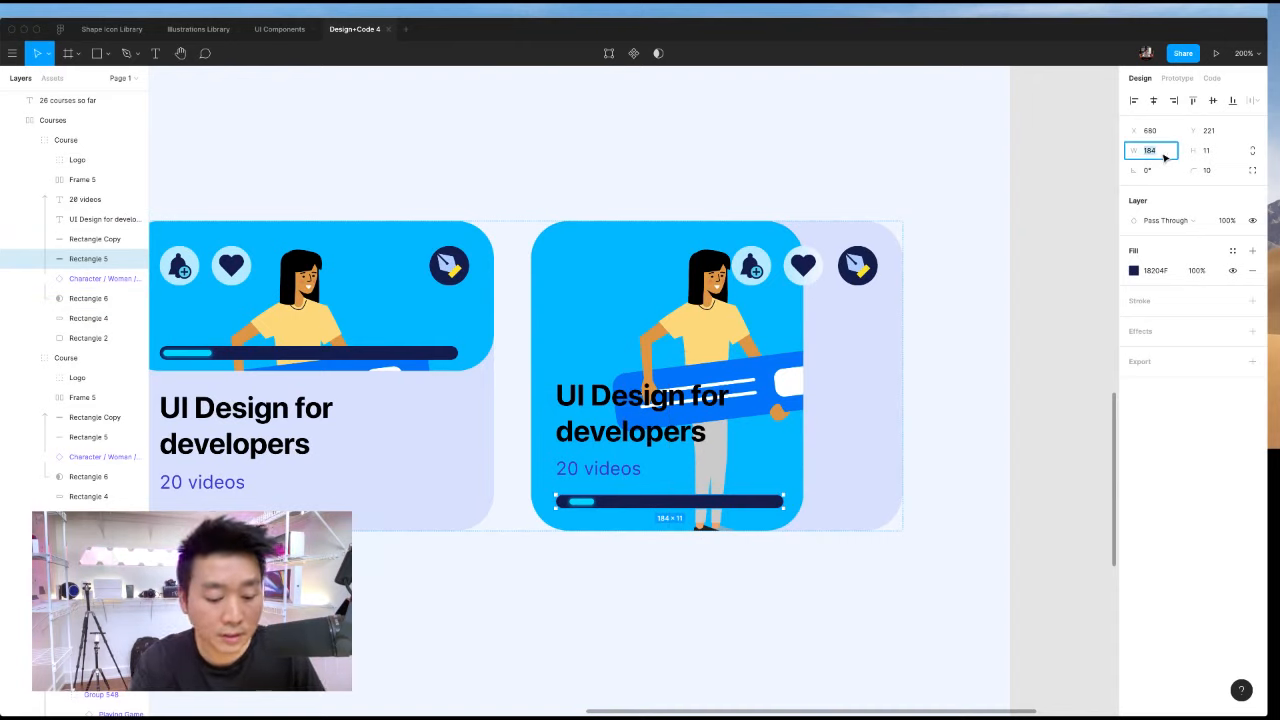
{"action": "type", "text": "180"}
{"action": "key", "text": "Return"}
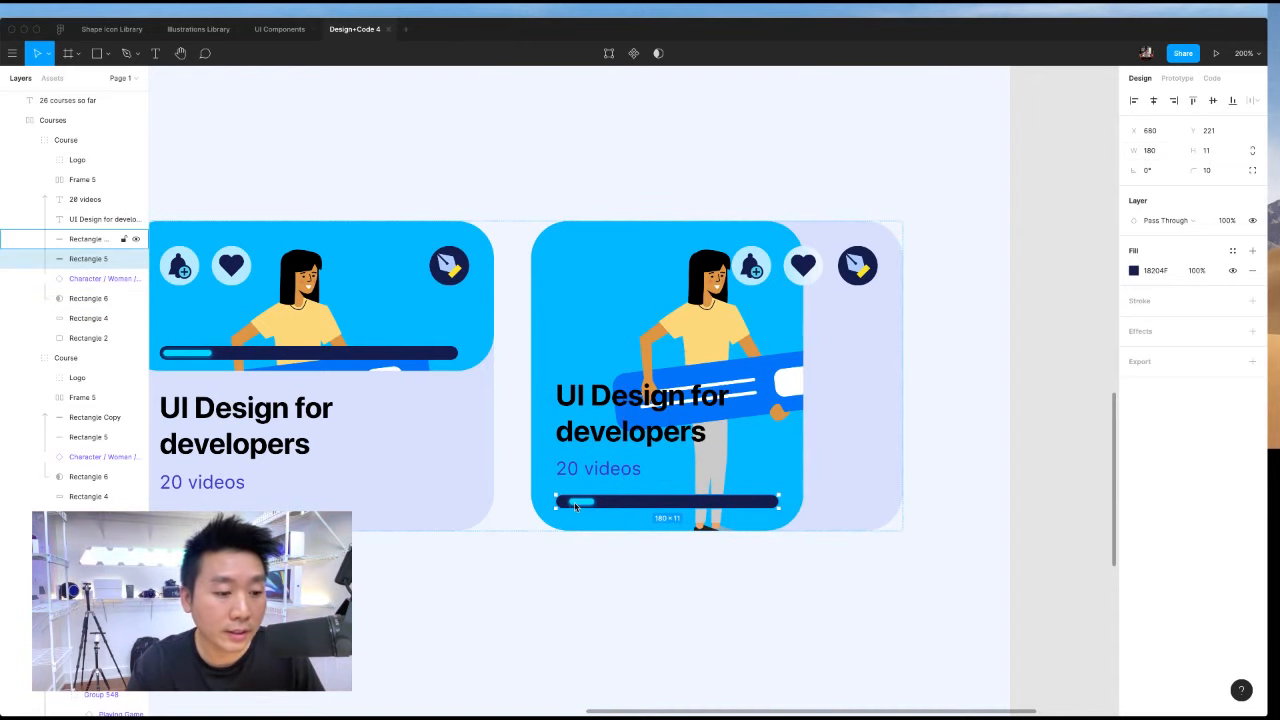
Move the third card's light blue progress fill to X 683, inside the track's start, and widen it to 108.
{"action": "left_click", "coordinate": [588, 501]}
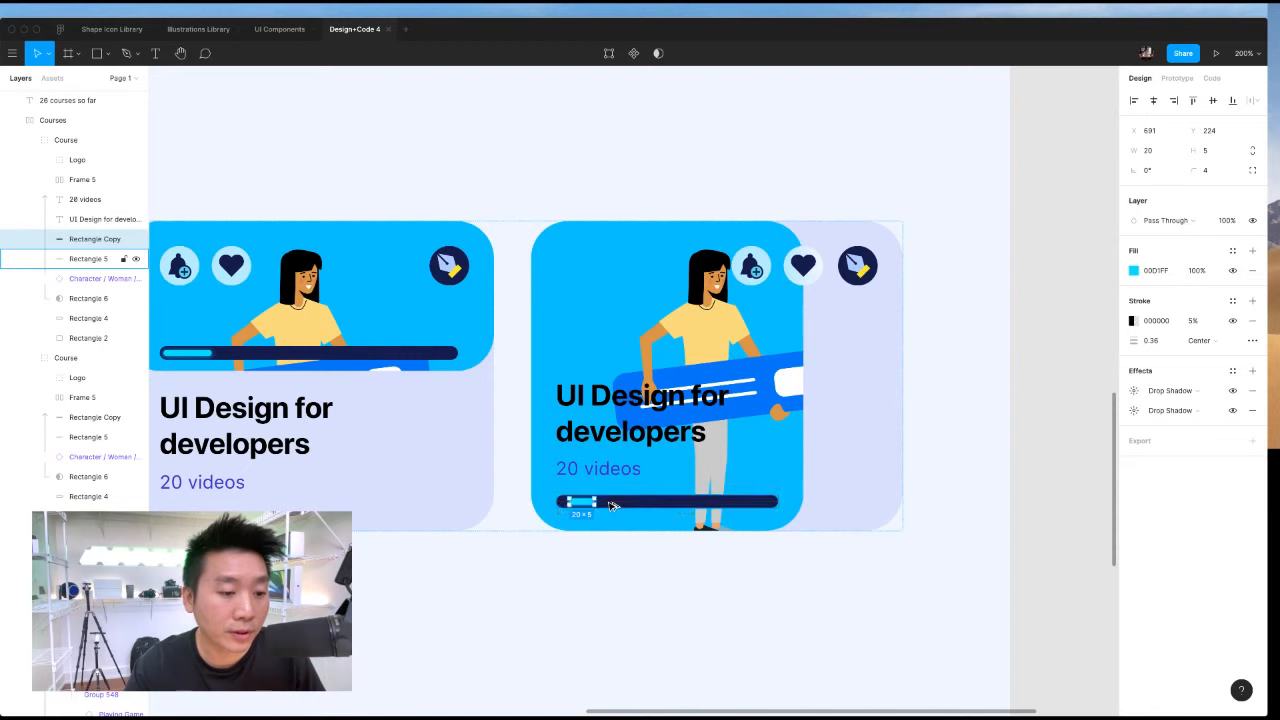
{"action": "key", "text": "Left"}
{"action": "key", "text": "Left"}
{"action": "key", "text": "Left"}
{"action": "key", "text": "Left"}
{"action": "key", "text": "Left"}
{"action": "key", "text": "Left"}
{"action": "key", "text": "Left"}
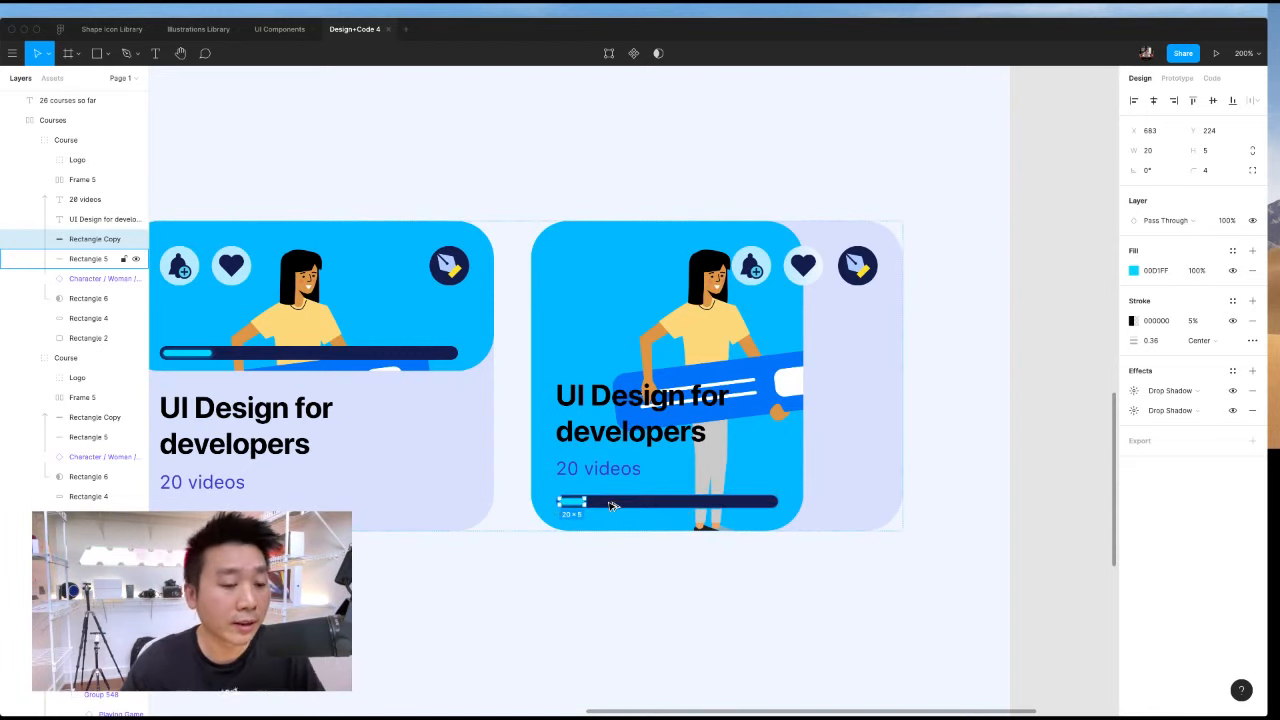
{"action": "left_click_drag", "start_coordinate": [588, 502], "coordinate": [692, 503]}
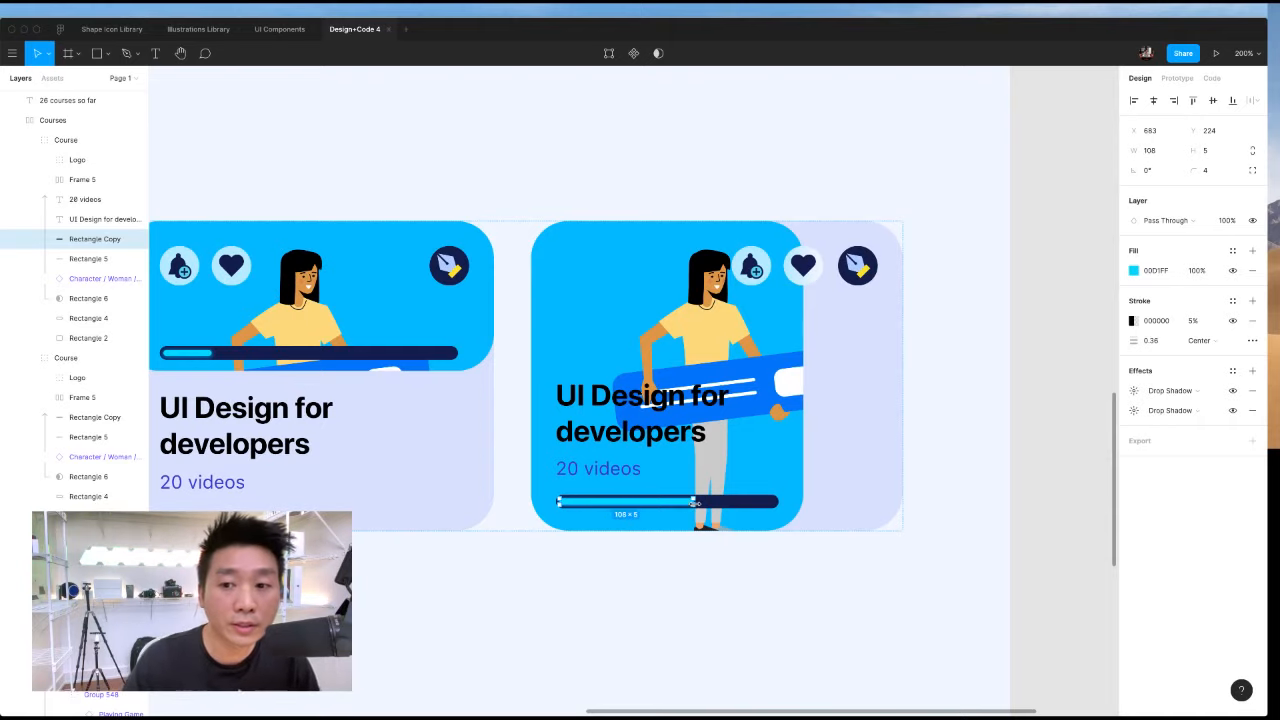
{"action": "left_click", "coordinate": [750, 612]}
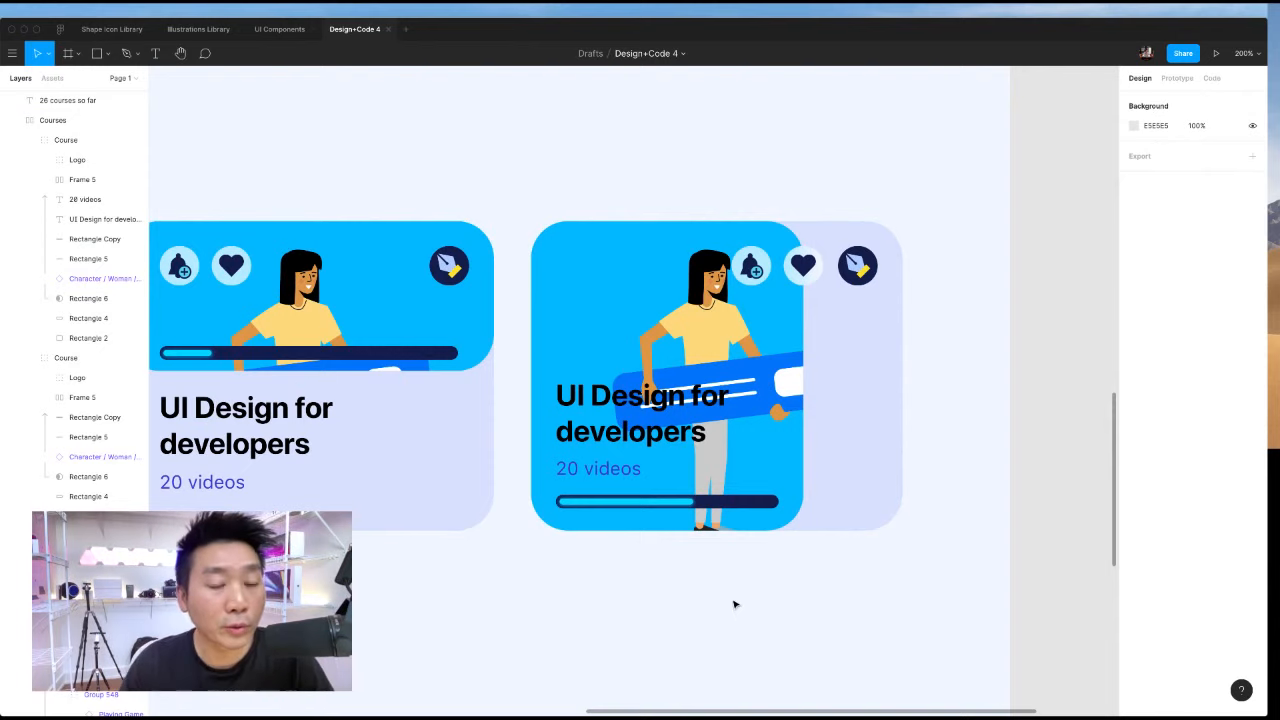
Examine how the third card's vertical layout compares with the other course cards and fits the whole 1440 page.
{"action": "scroll", "coordinate": [737, 598], "scroll_direction": "right", "scroll_amount": 3}
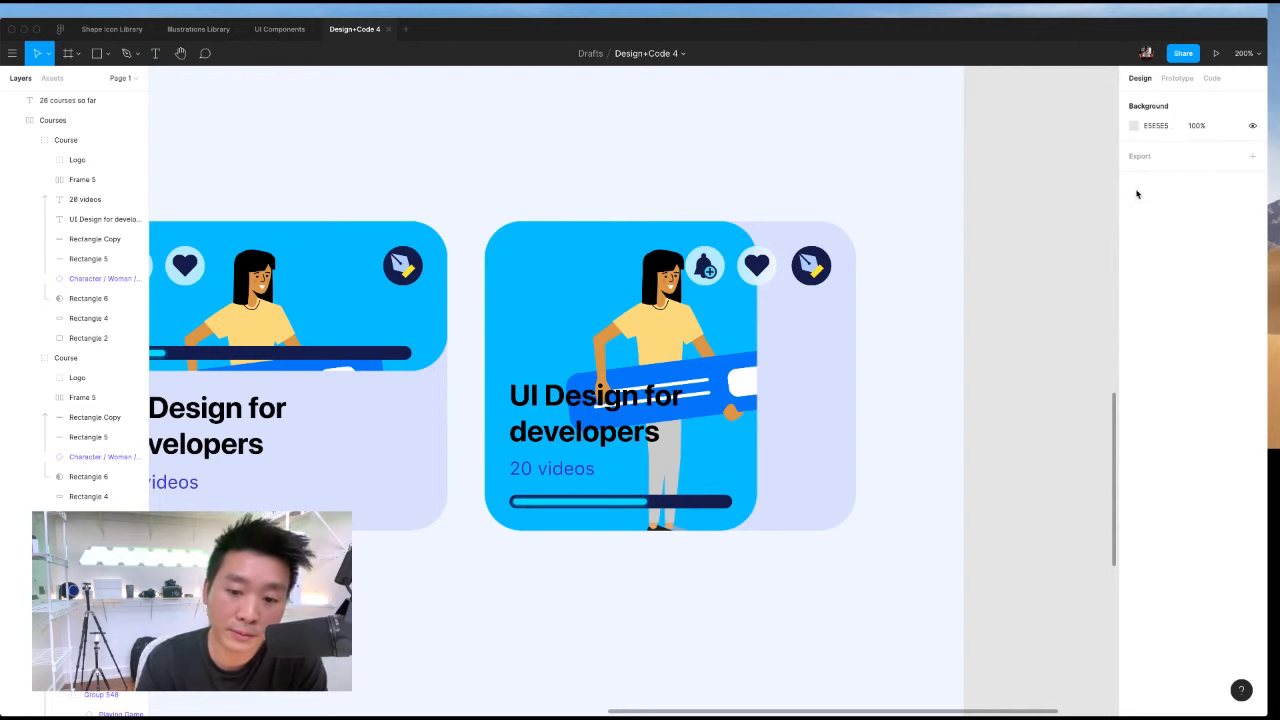
{"action": "key", "text": "shift+0"}
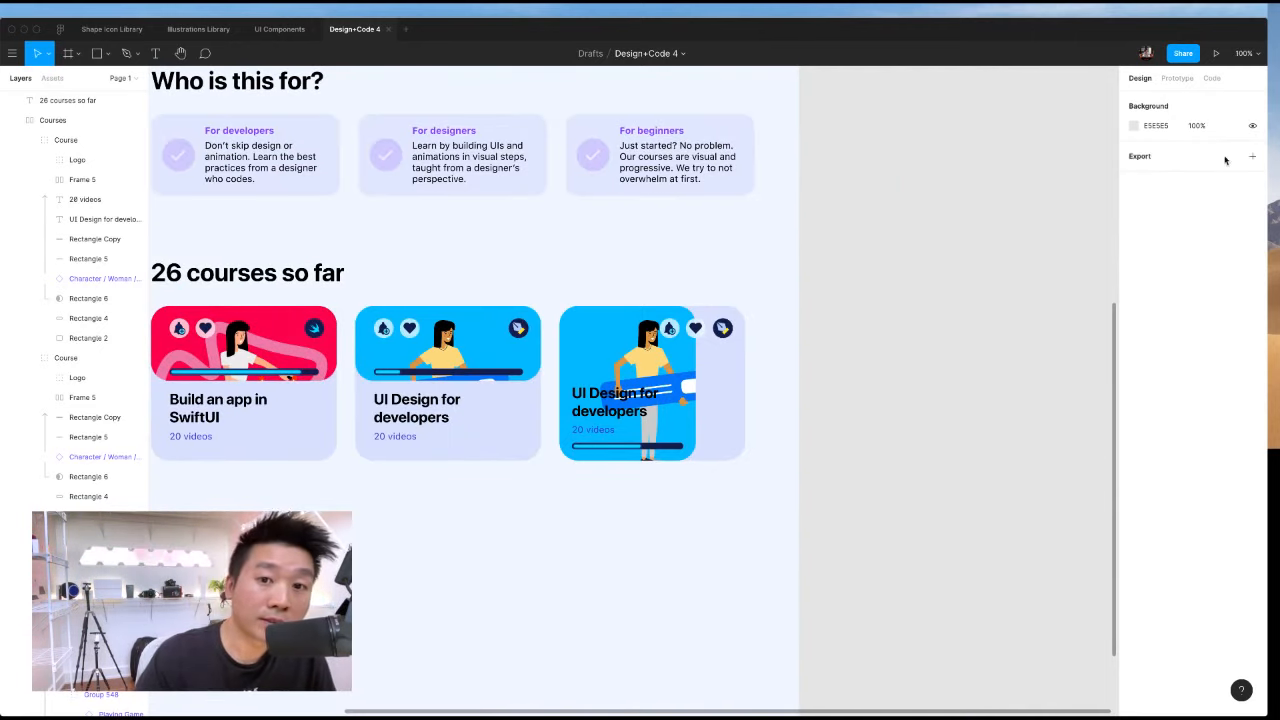
{"action": "scroll", "coordinate": [952, 210], "scroll_direction": "up", "scroll_amount": 1}
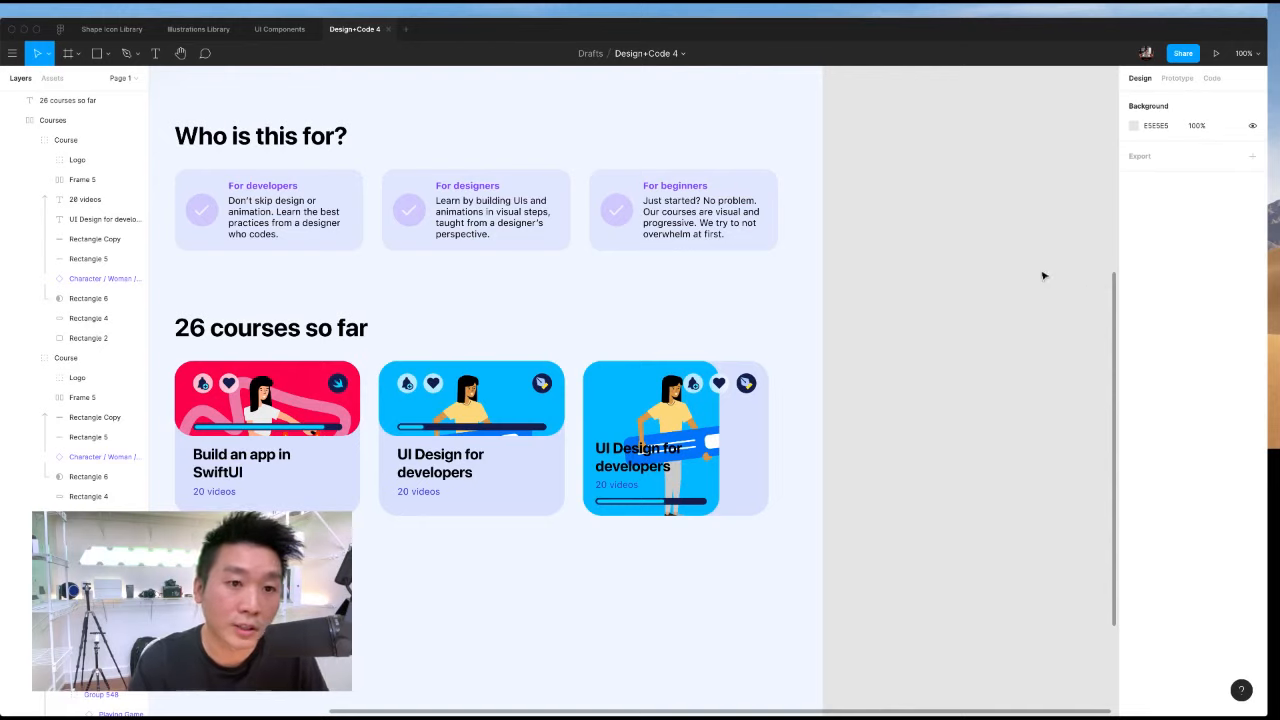
{"action": "key", "text": "minus"}
{"action": "key", "text": "minus"}
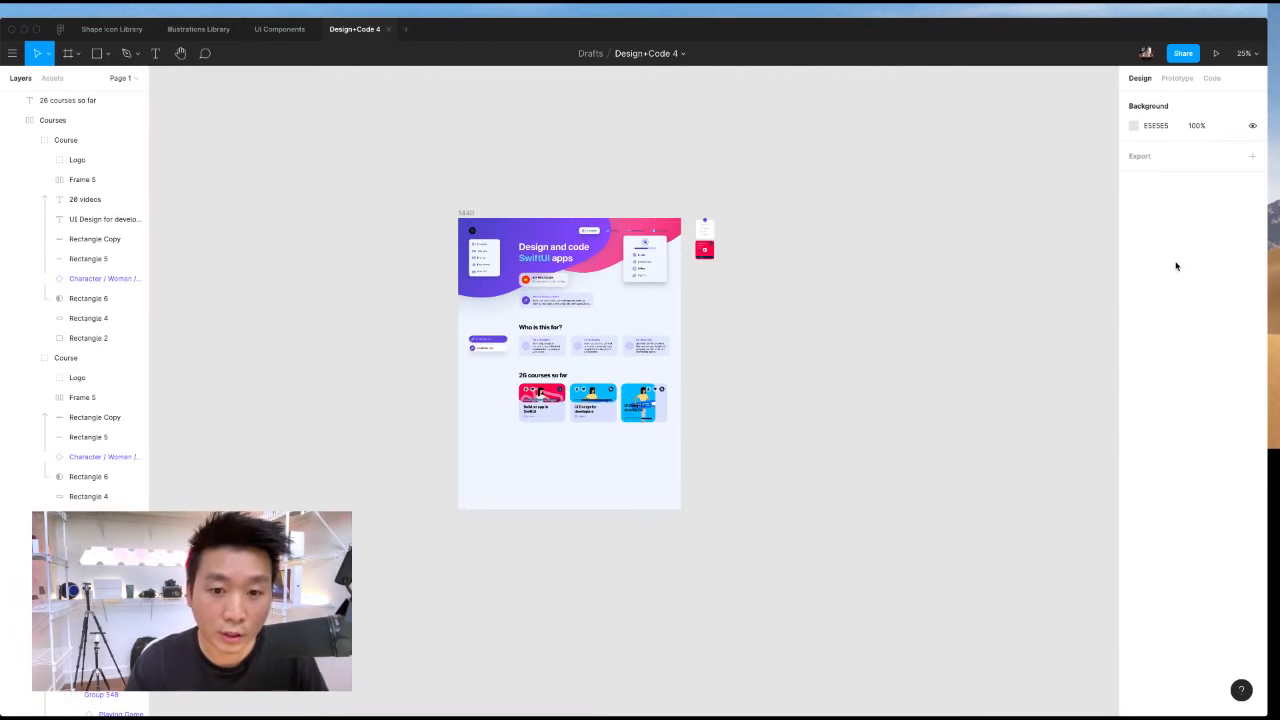
{"action": "left_click", "coordinate": [465, 214]}
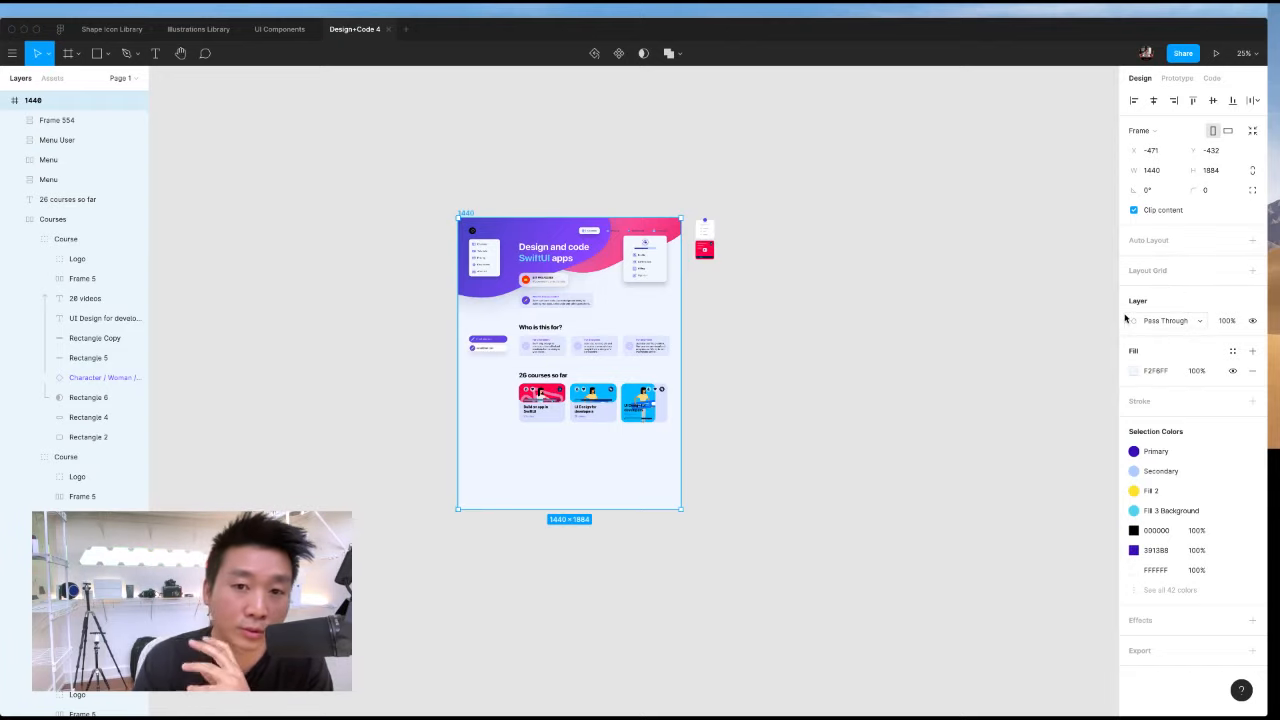
{"action": "left_click", "coordinate": [830, 201]}
{"action": "scroll", "coordinate": [830, 201], "scroll_direction": "up", "scroll_amount": 1}
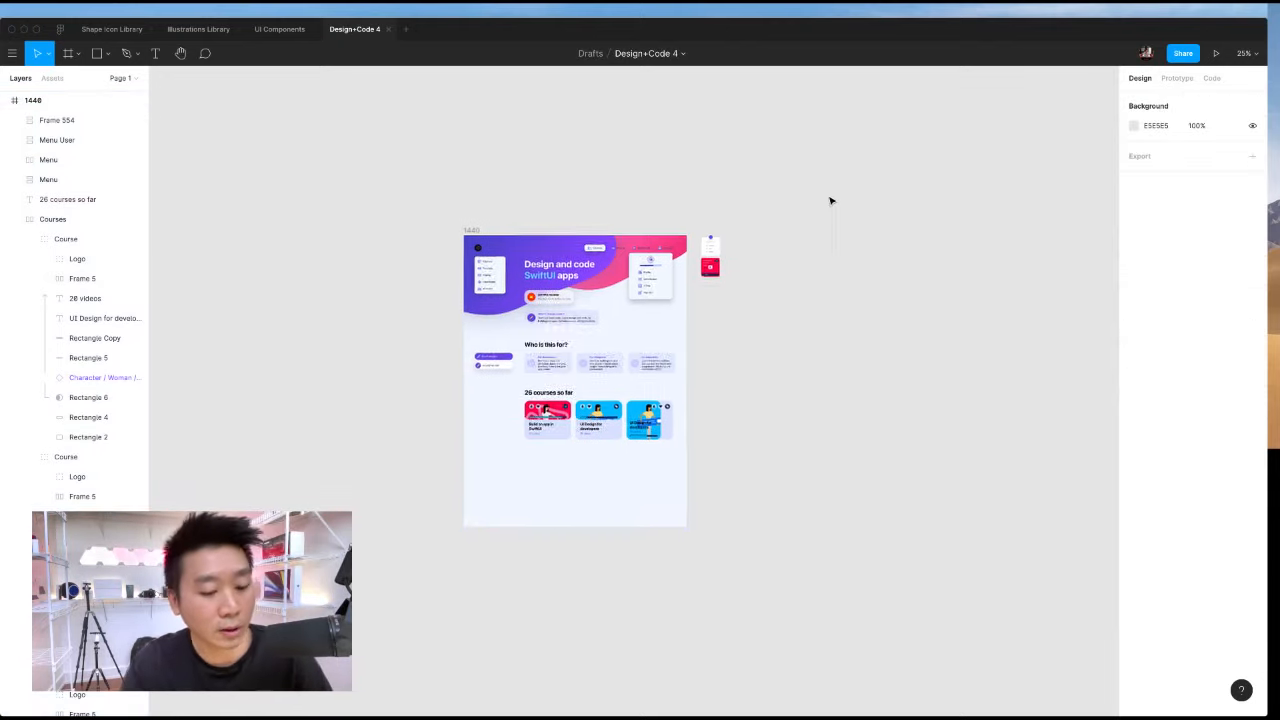
{"action": "scroll", "coordinate": [830, 201], "scroll_direction": "up", "scroll_amount": 1}
{"action": "key", "text": "super+equal"}
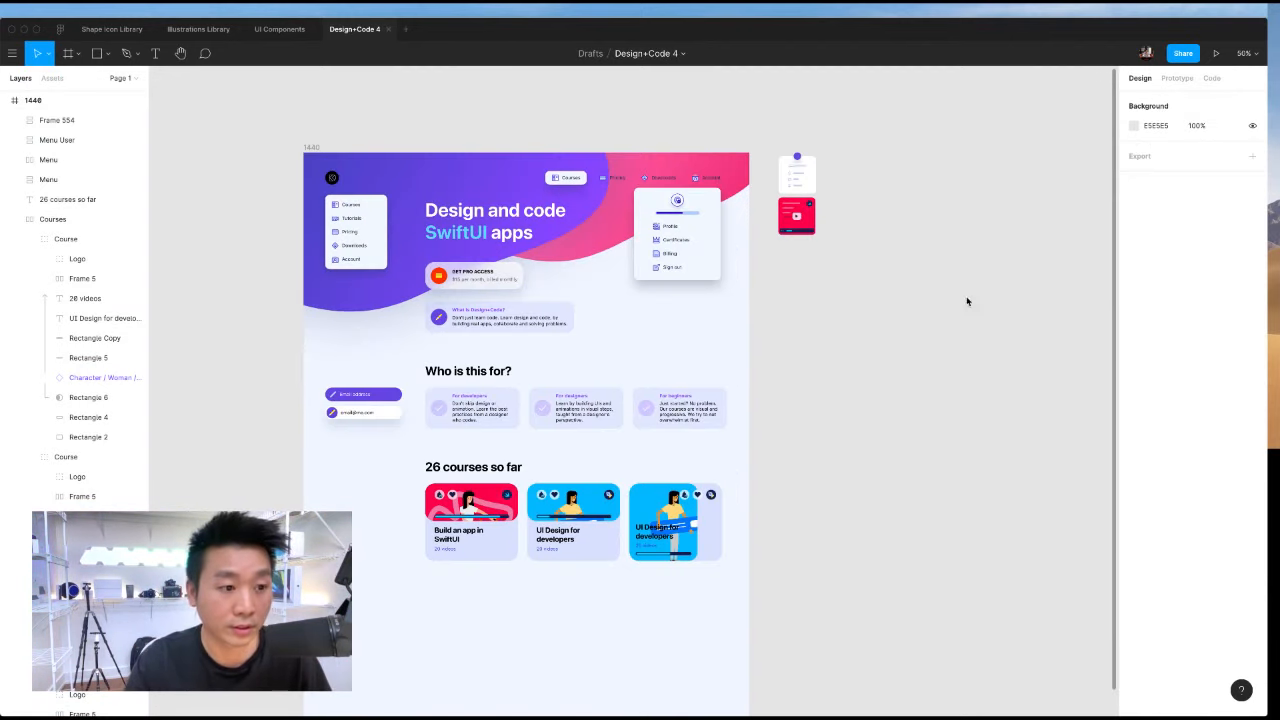
Check the third course card title's margins against the blue background and set the title's width to 180.
{"action": "scroll", "coordinate": [894, 317], "scroll_direction": "left", "scroll_amount": 1}
{"action": "key", "text": "super+equal"}
{"action": "scroll", "coordinate": [914, 323], "scroll_direction": "up", "scroll_amount": 8}
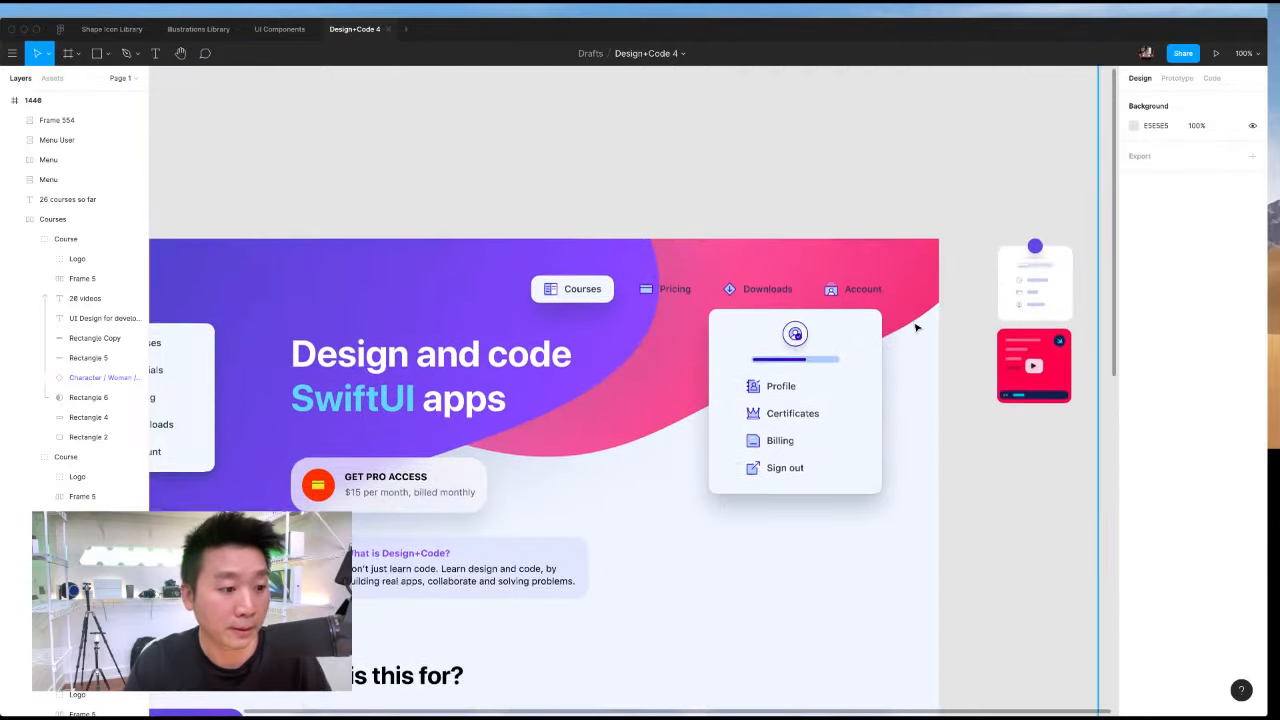
{"action": "scroll", "coordinate": [914, 327], "scroll_direction": "down", "scroll_amount": 10}
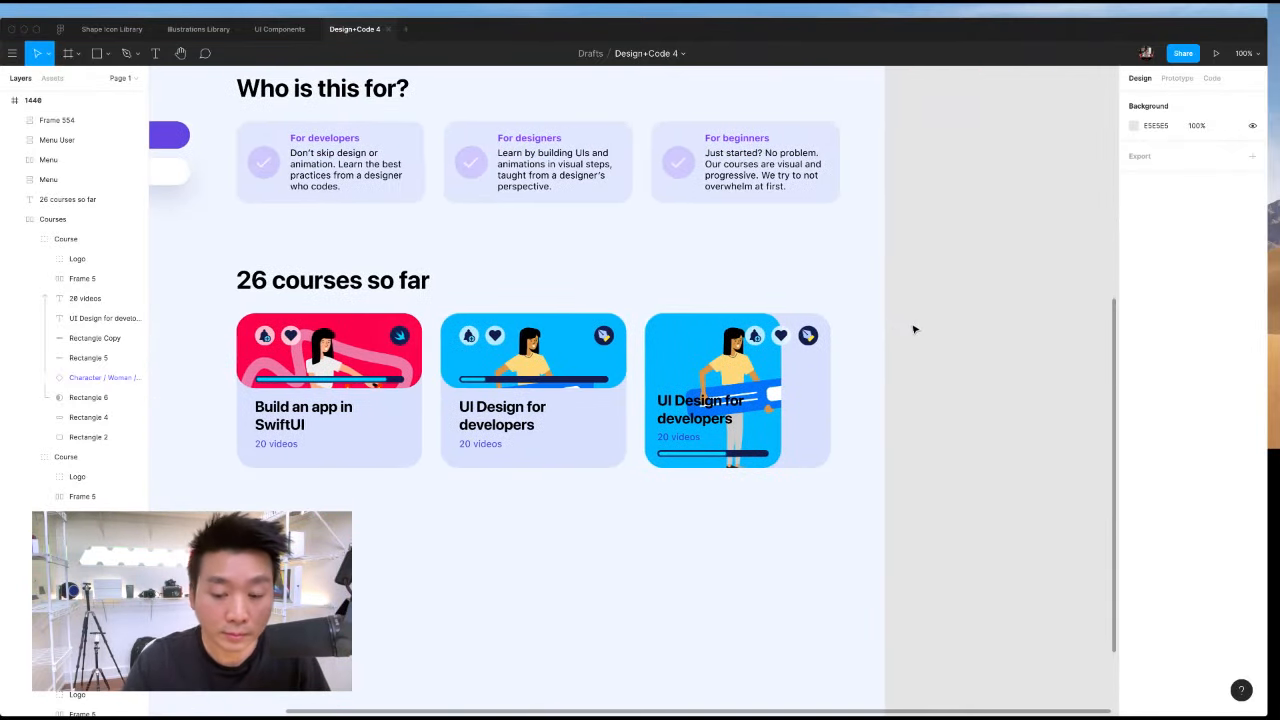
{"action": "scroll", "coordinate": [914, 327], "scroll_direction": "up", "scroll_amount": 5}
{"action": "scroll", "coordinate": [926, 326], "scroll_direction": "right", "scroll_amount": 2}
{"action": "scroll", "coordinate": [926, 326], "scroll_direction": "down", "scroll_amount": 2}
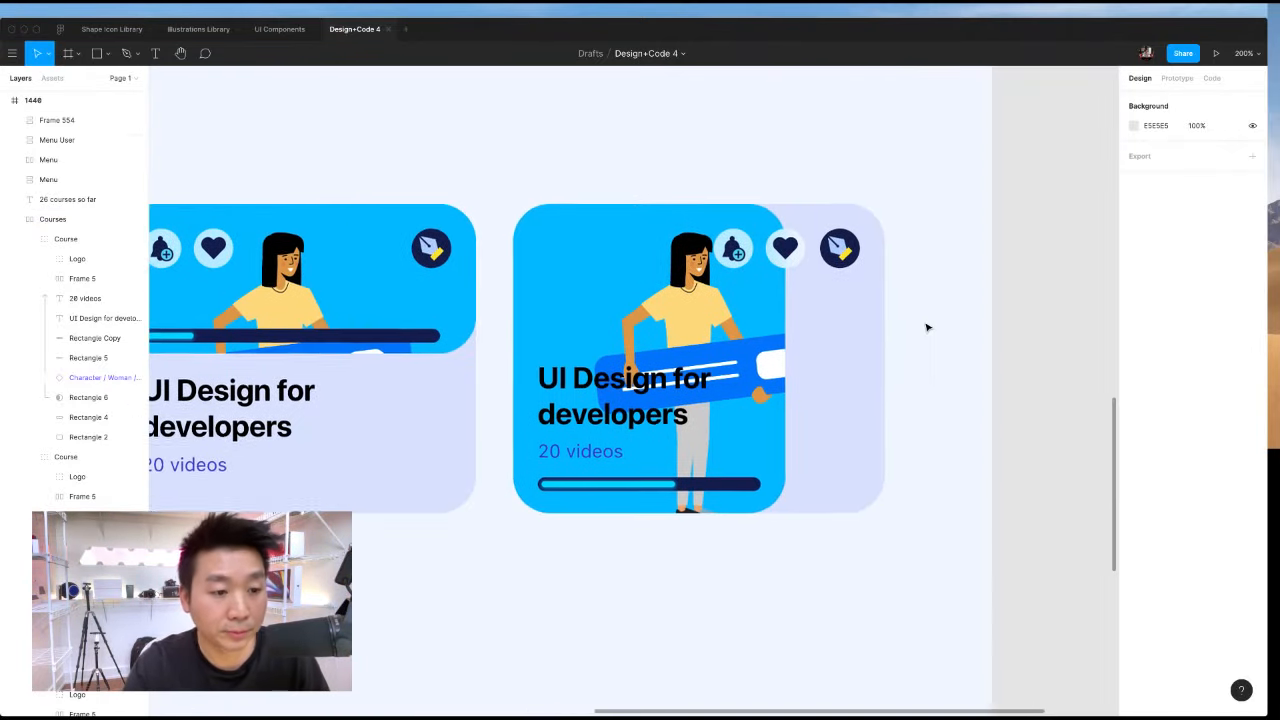
{"action": "scroll", "coordinate": [926, 327], "scroll_direction": "up", "scroll_amount": 5}
{"action": "scroll", "coordinate": [926, 327], "scroll_direction": "down", "scroll_amount": 5}
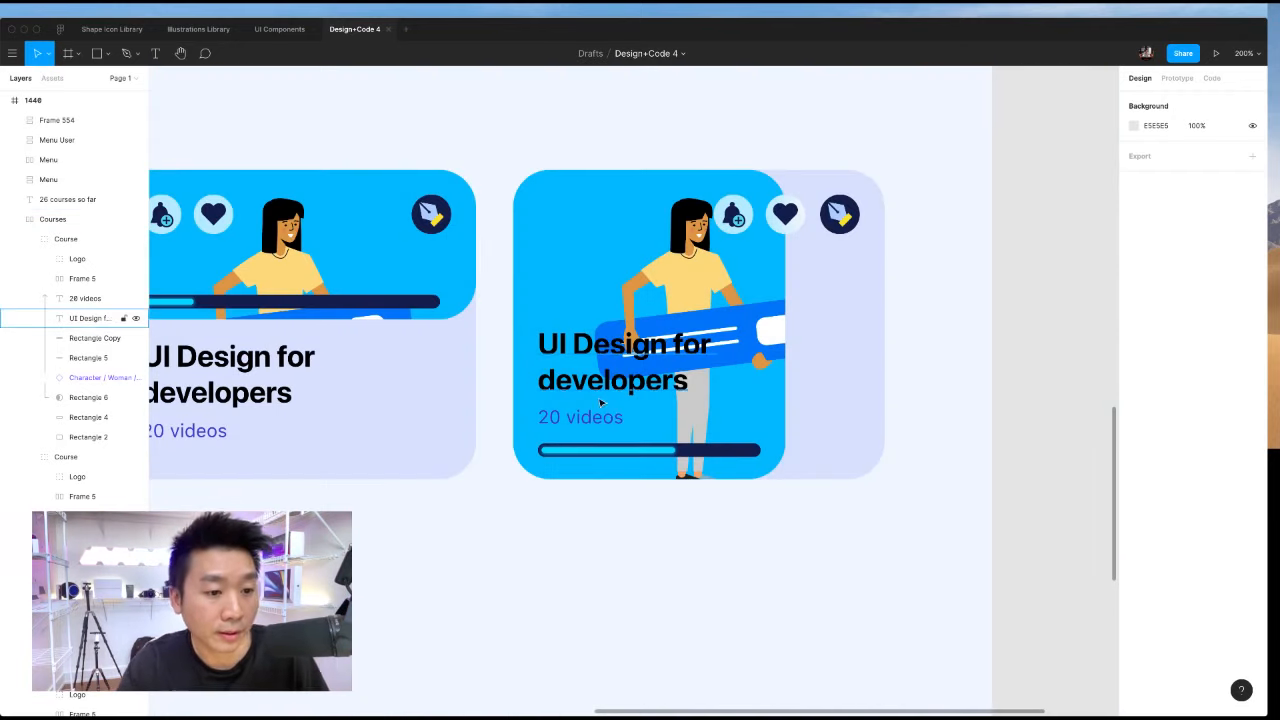
{"action": "left_click", "coordinate": [601, 402]}
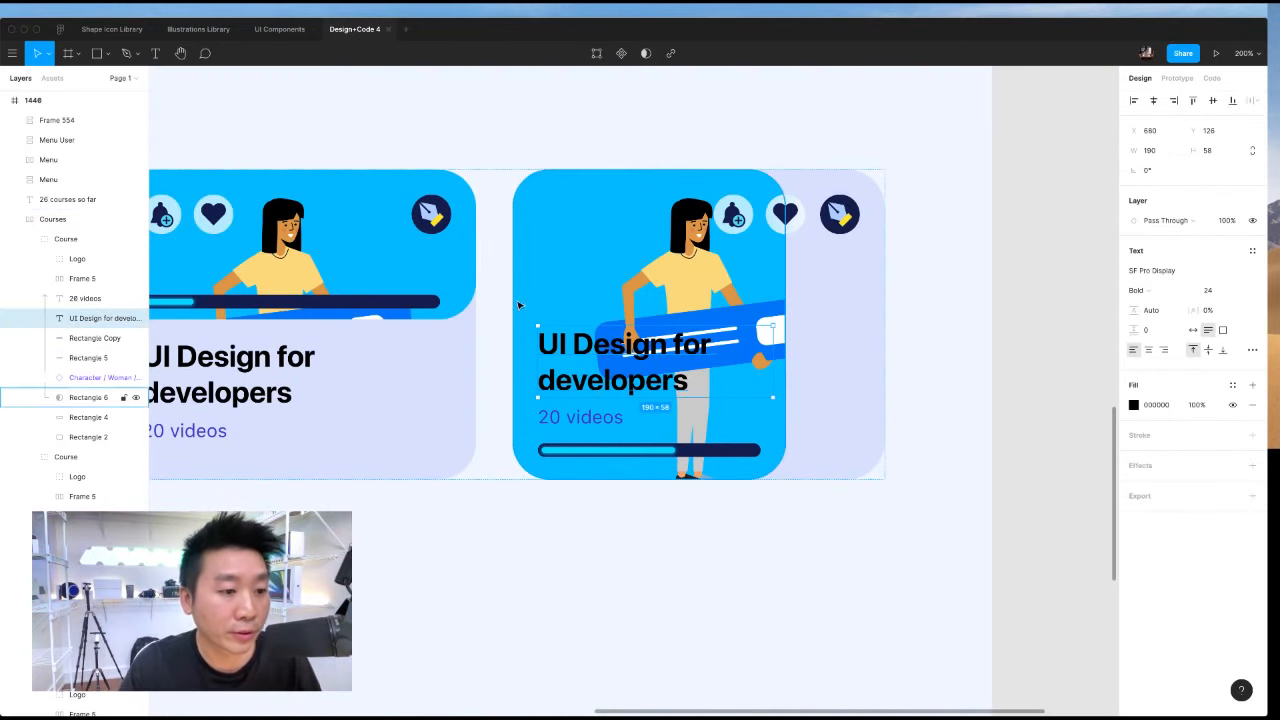
{"action": "key", "text": "alt"}
{"action": "key", "text": "alt"}
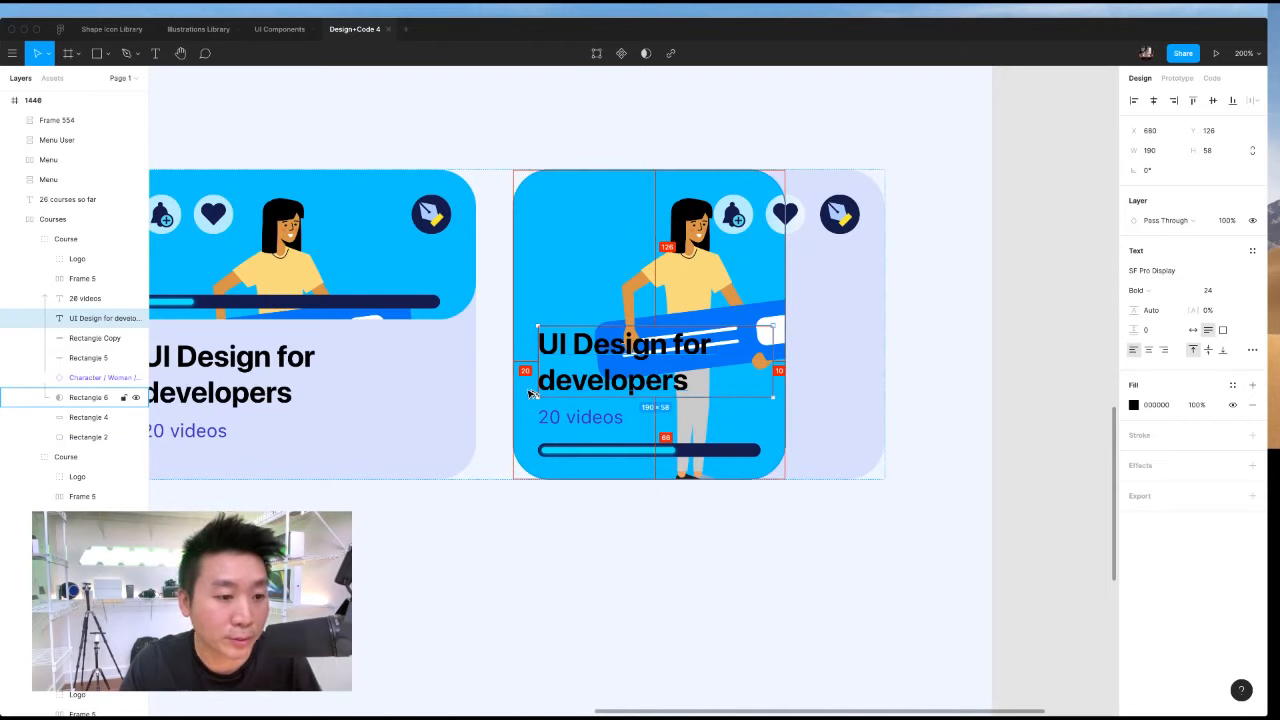
{"action": "left_click", "coordinate": [1170, 153]}
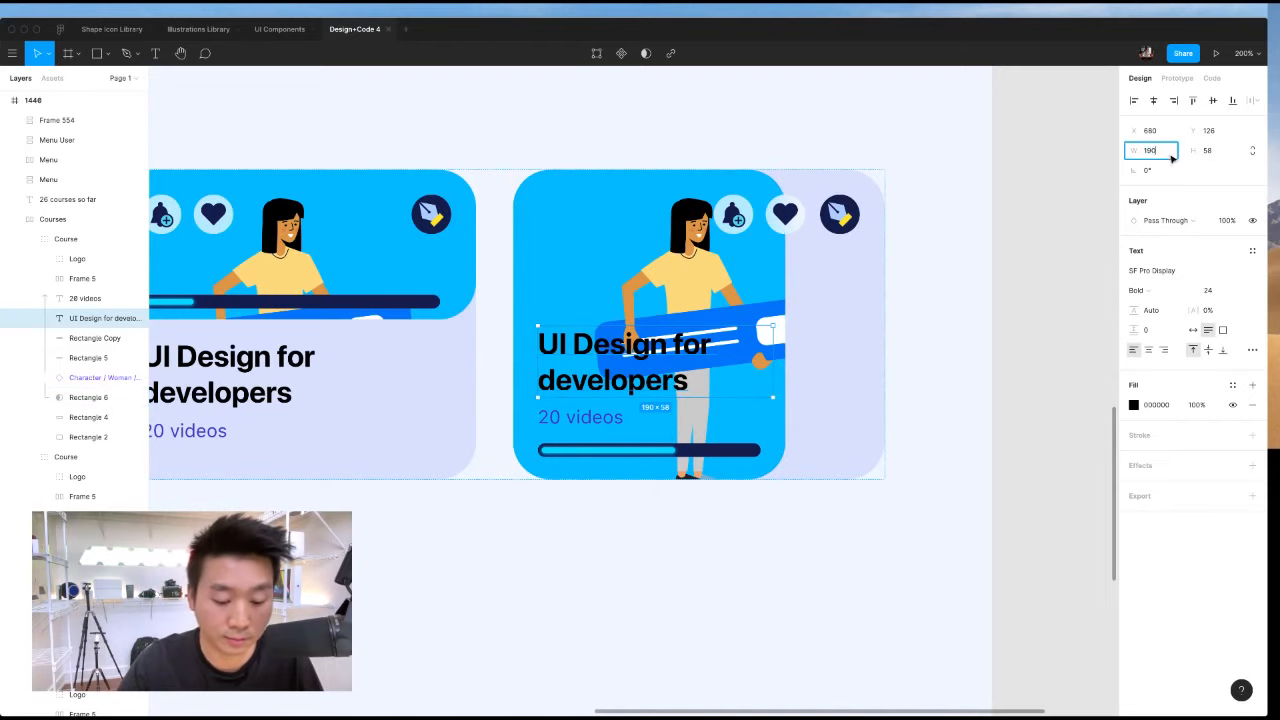
Adjust the width of the third card's "20 videos" text to match the title above it.
{"action": "left_click", "coordinate": [548, 418]}
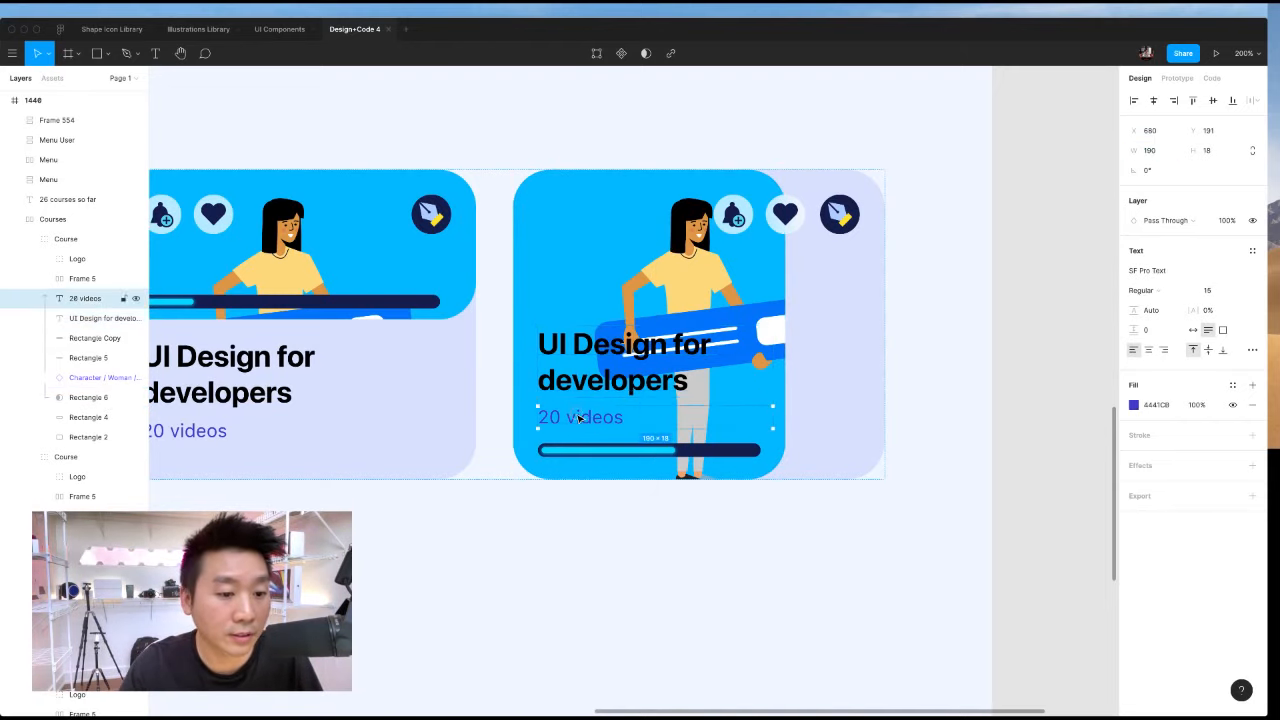
{"action": "key", "text": "alt"}
{"action": "left_click", "coordinate": [1151, 150]}
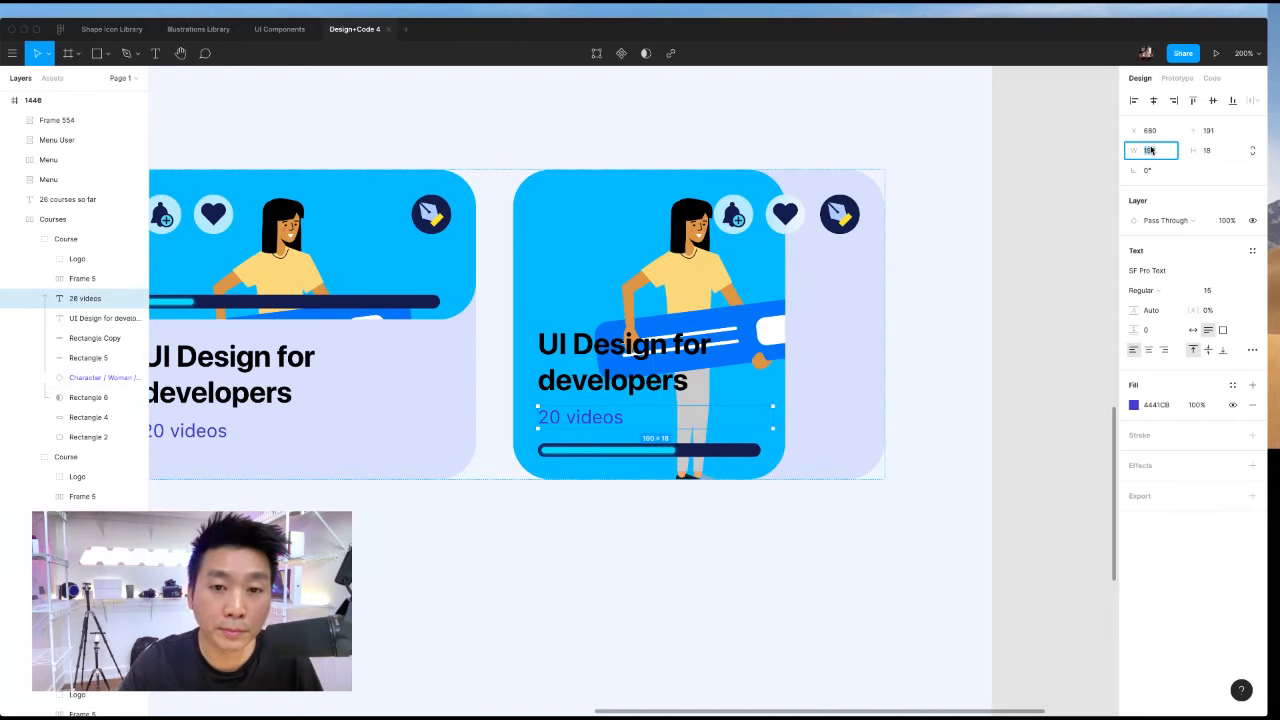
{"action": "left_click", "coordinate": [731, 225]}
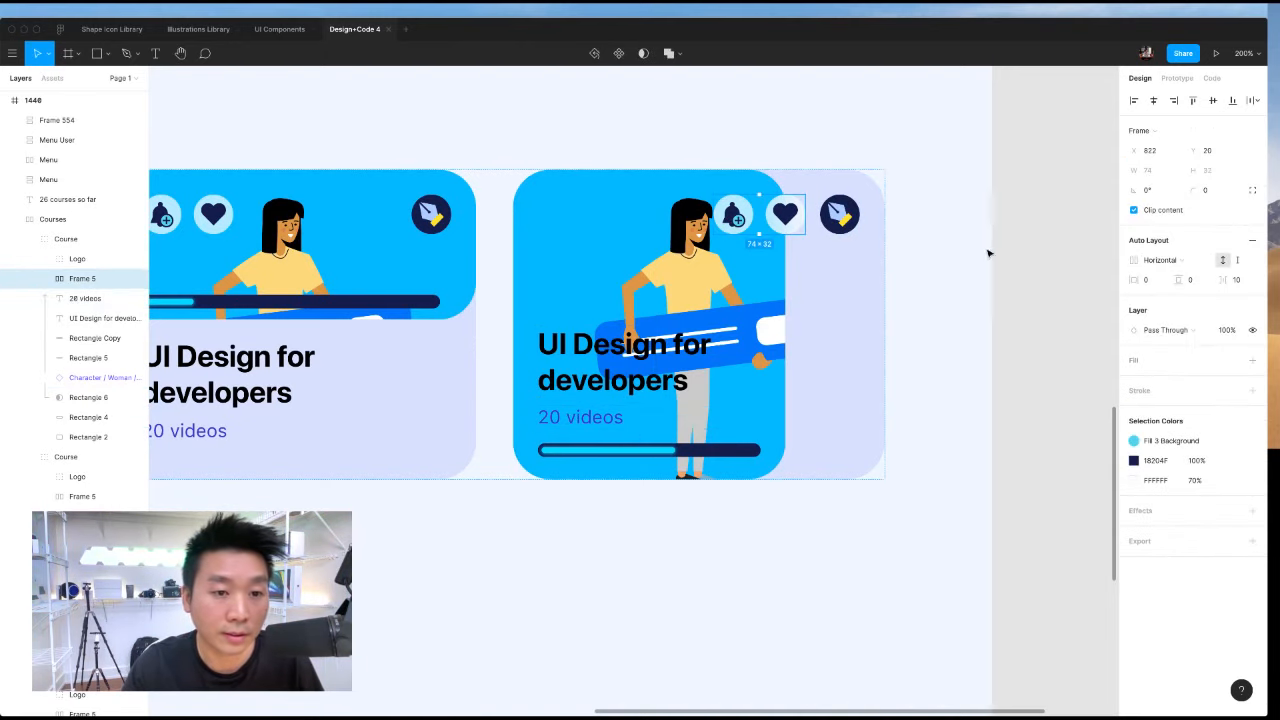
{"action": "left_click", "coordinate": [840, 214]}
{"action": "key", "text": "alt"}
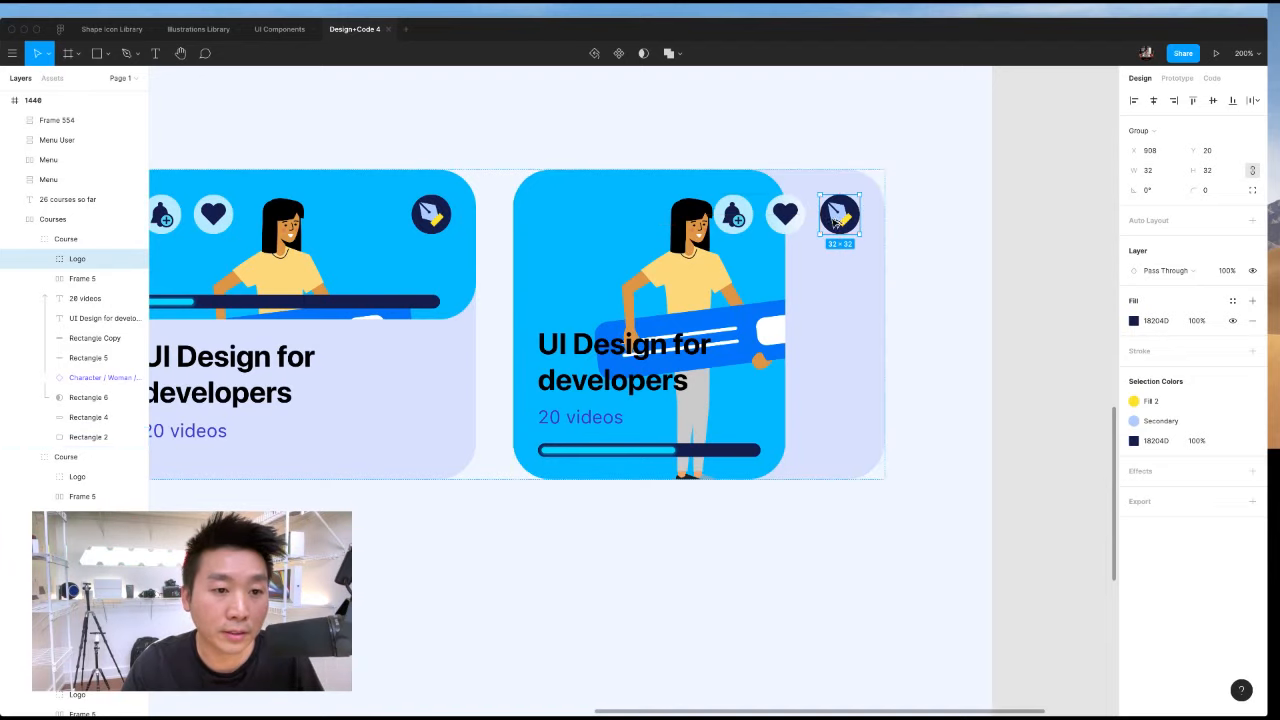
{"action": "key", "text": "Tab"}
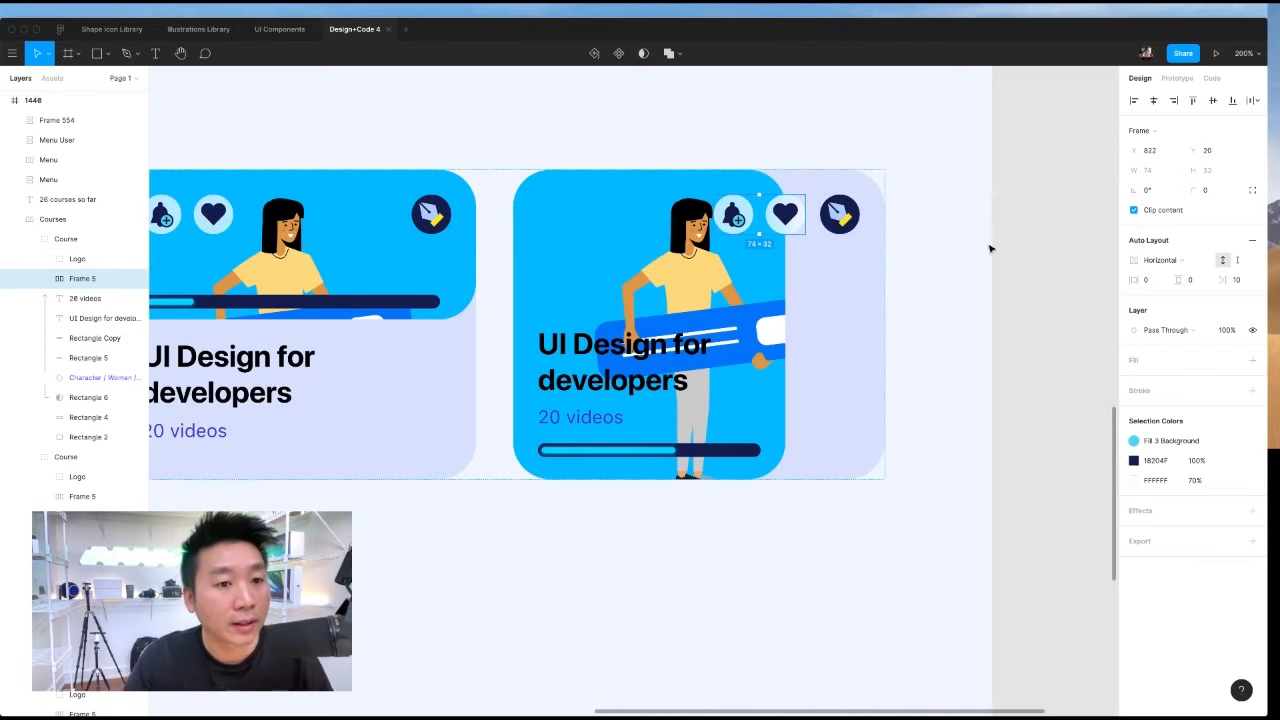
{"action": "left_click", "coordinate": [1049, 274]}
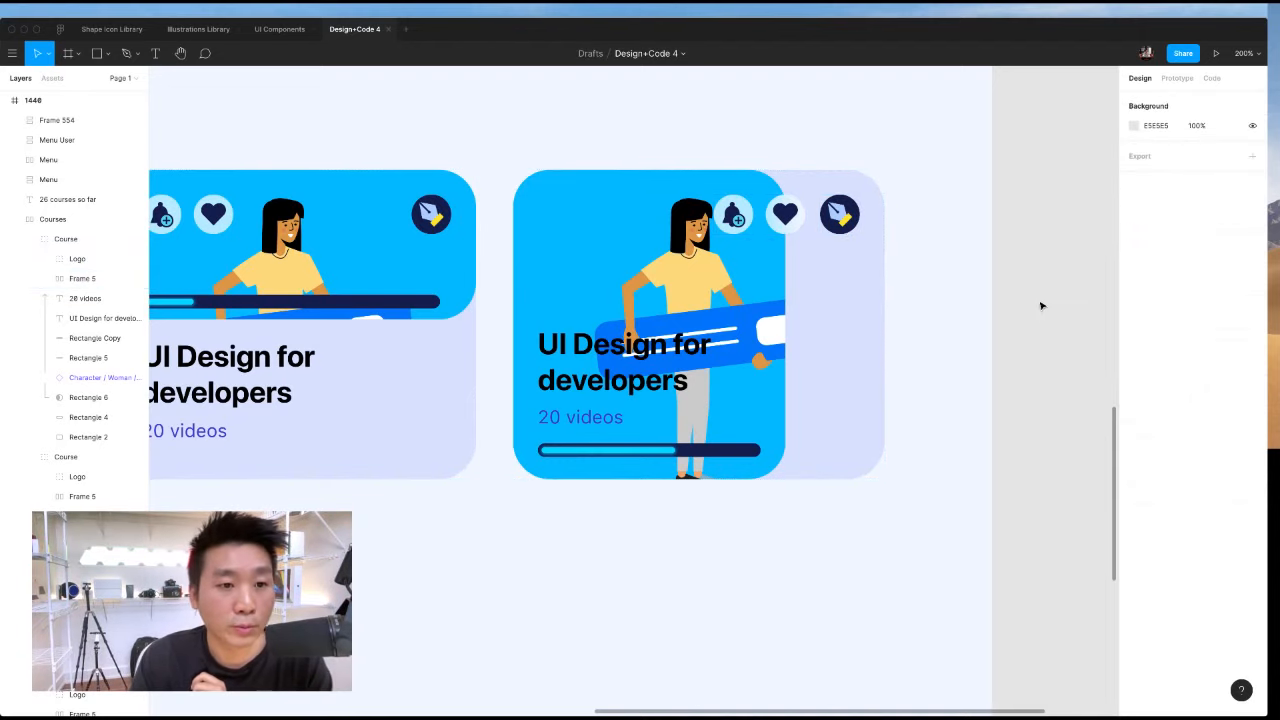
Try moving the woman illustration in the third card to X 798, further away from the title text.
{"action": "left_click", "coordinate": [645, 382]}
{"action": "double_click", "coordinate": [640, 382]}
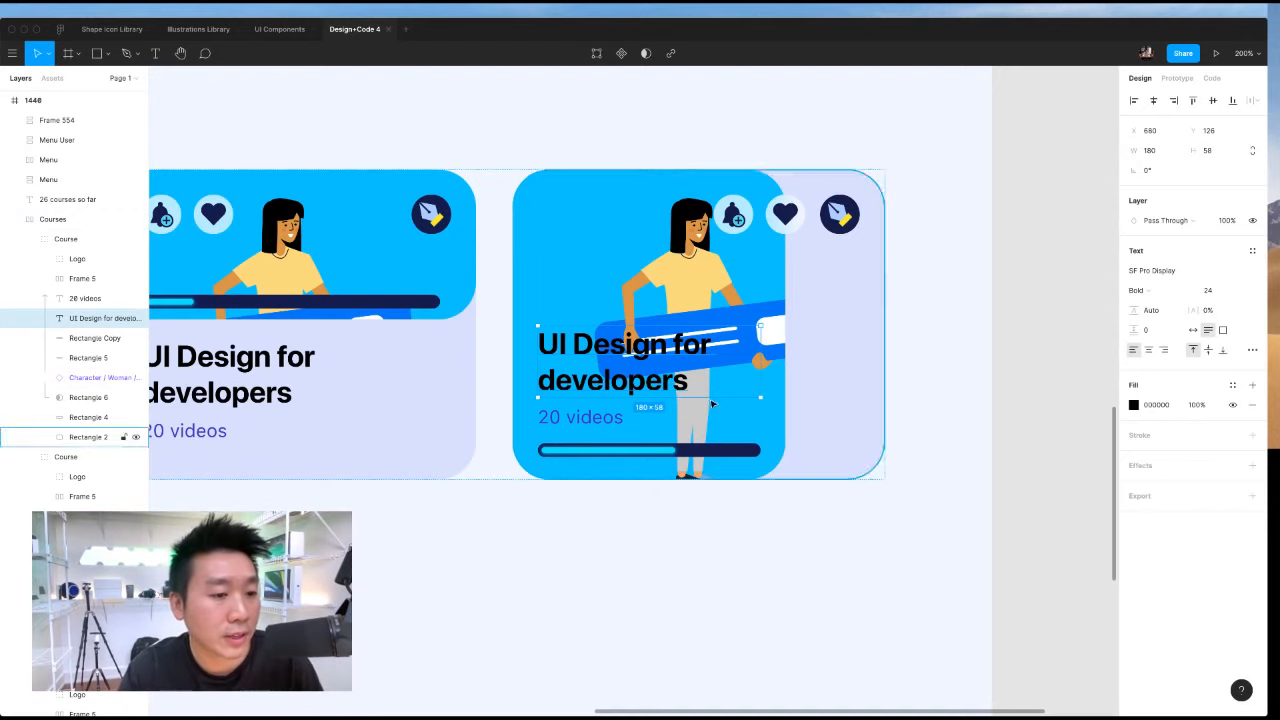
{"action": "left_click", "coordinate": [663, 266]}
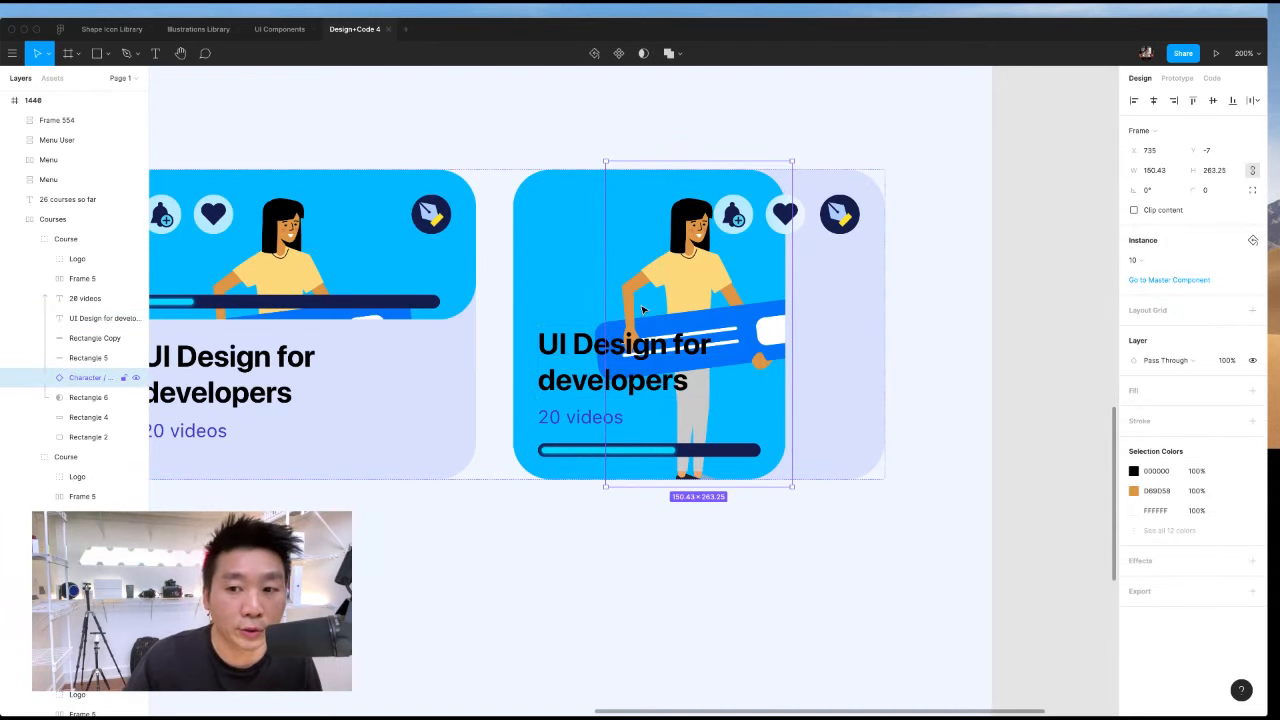
{"action": "left_click_drag", "start_coordinate": [643, 310], "coordinate": [729, 300]}
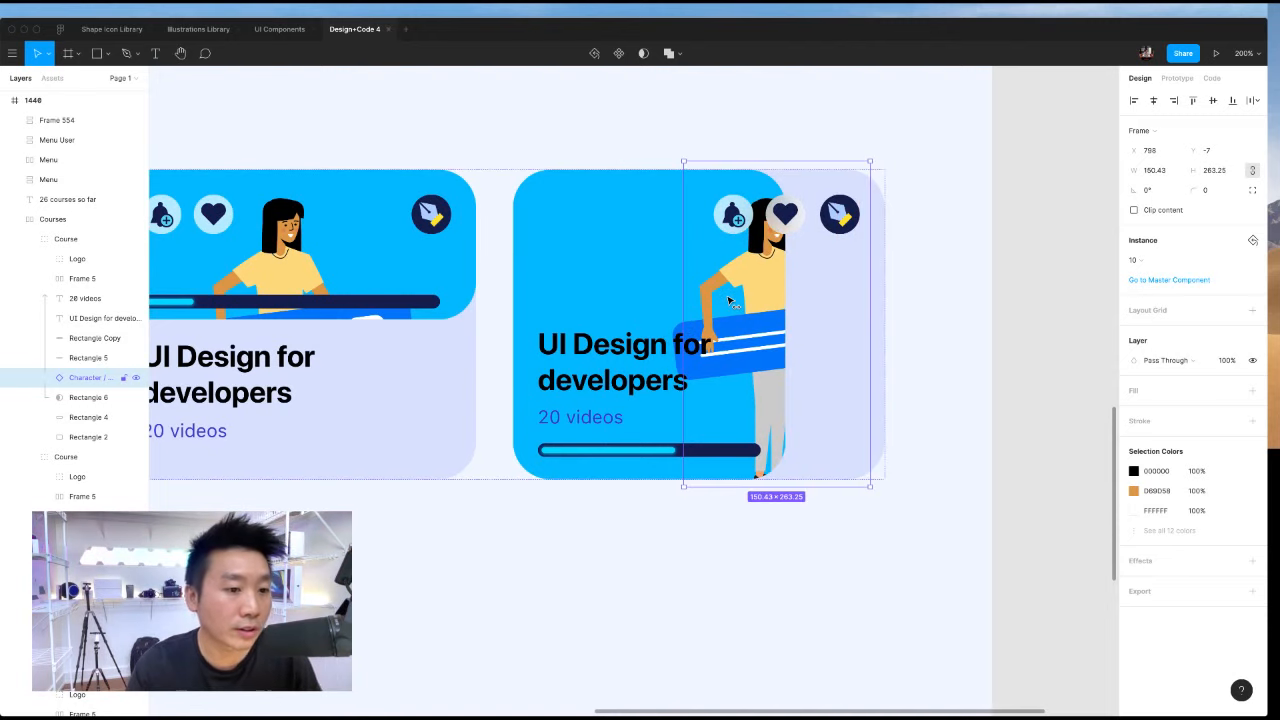
{"action": "key", "text": "super+z"}
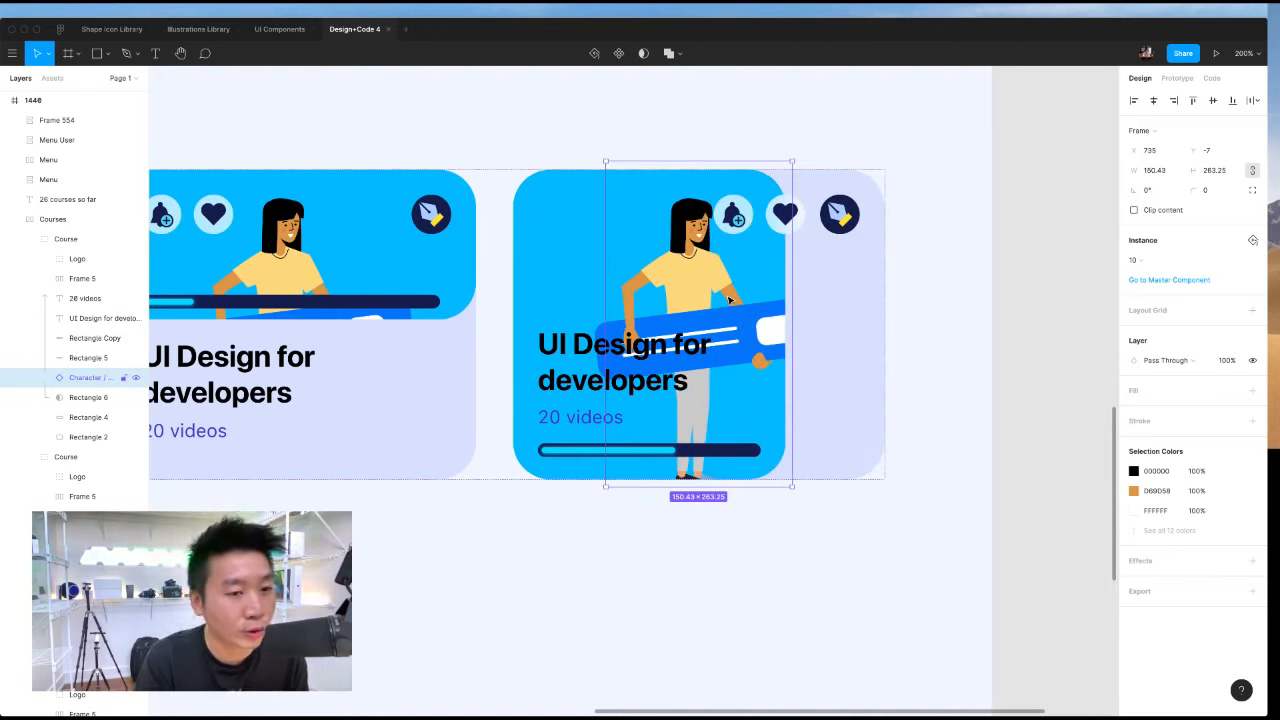
{"action": "mouse_move", "coordinate": [688, 297]}
{"action": "left_mouse_down"}
{"action": "mouse_move", "coordinate": [688, 237]}
{"action": "mouse_move", "coordinate": [689, 298]}
{"action": "left_mouse_up"}
{"action": "left_click", "coordinate": [577, 370]}
{"action": "key", "text": "r"}
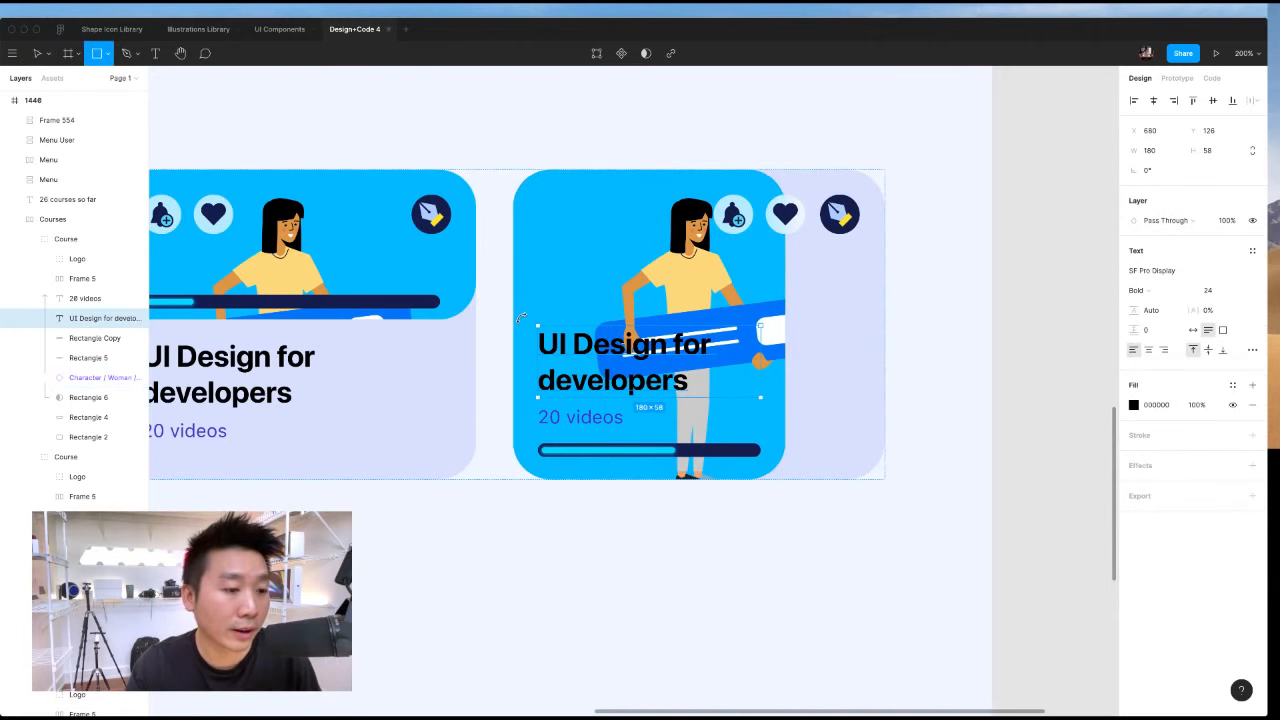
{"action": "left_click_drag", "start_coordinate": [515, 317], "coordinate": [676, 398]}
{"action": "key", "text": "super+z"}
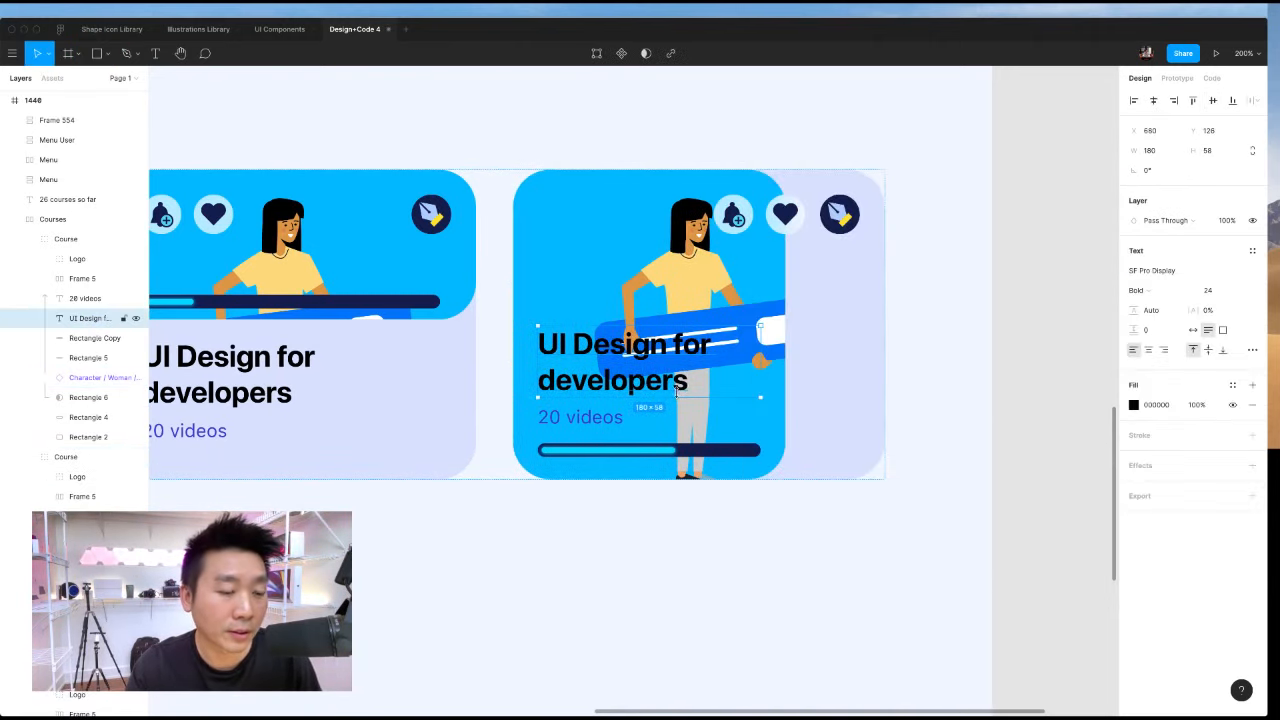
{"action": "key", "text": "r"}
{"action": "left_click_drag", "start_coordinate": [513, 292], "coordinate": [614, 357]}
{"action": "key", "text": "super+z"}
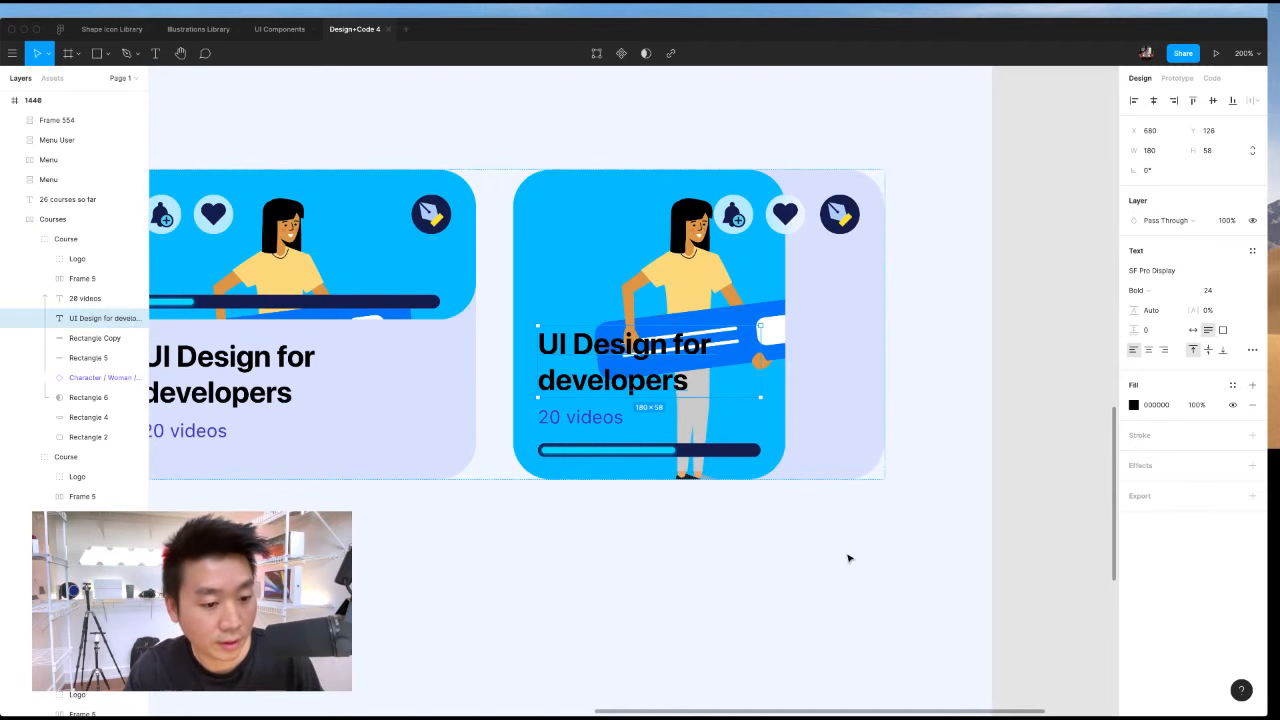
Draw a gray rectangle about 82 by 67 and place it inside the third card's layers, over the title.
{"action": "key", "text": "r"}
{"action": "left_click_drag", "start_coordinate": [733, 536], "coordinate": [824, 604]}
{"action": "mouse_move", "coordinate": [770, 566]}
{"action": "left_mouse_down"}
{"action": "mouse_move", "coordinate": [637, 349]}
{"action": "mouse_move", "coordinate": [640, 360]}
{"action": "left_mouse_up"}
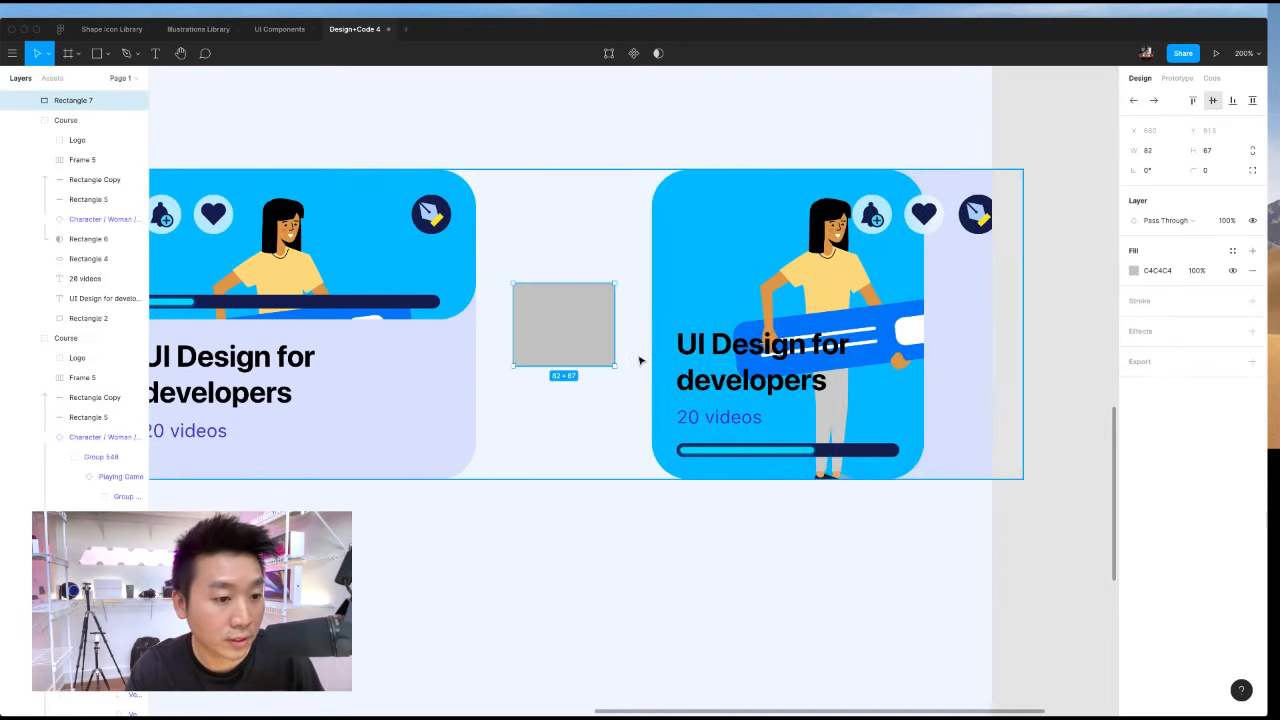
{"action": "key", "text": "ctrl+x"}
{"action": "key", "text": "ctrl+v"}
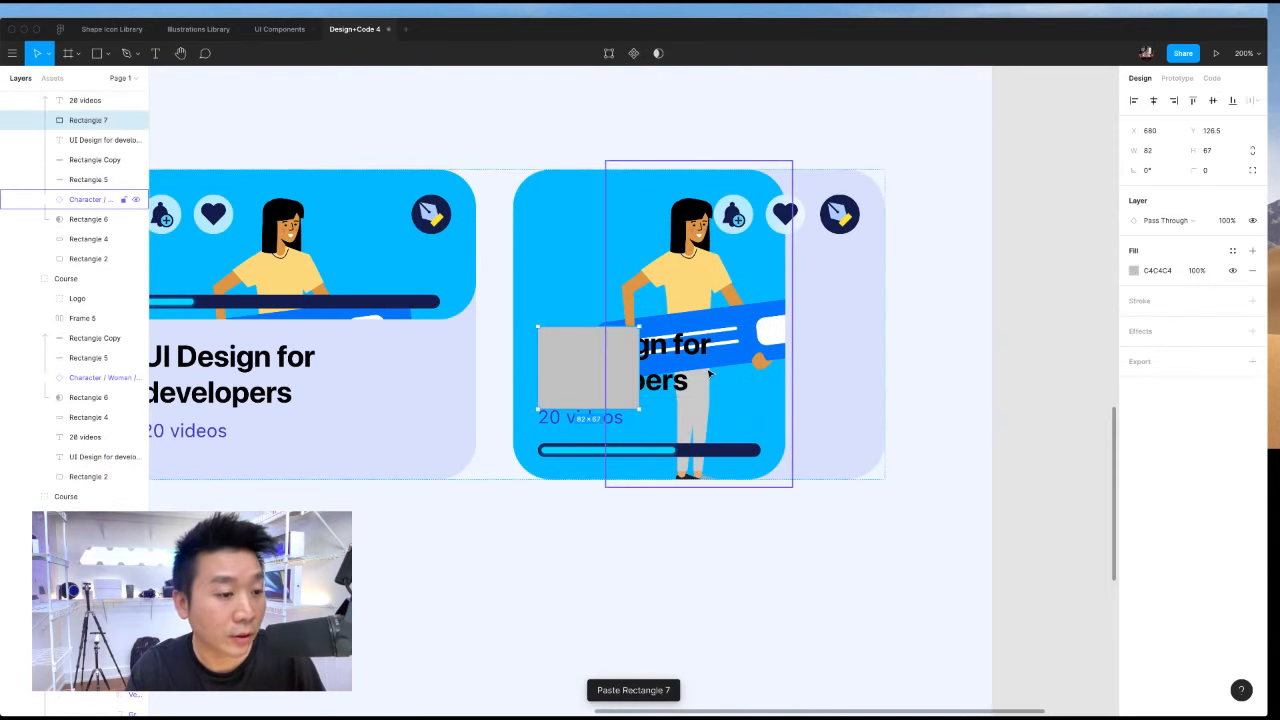
Reorder the third card's layers with the Rectangle 6 mask below Rectangle 4 and the gray rectangle directly beneath the woman illustration.
{"action": "left_click", "coordinate": [88, 219]}
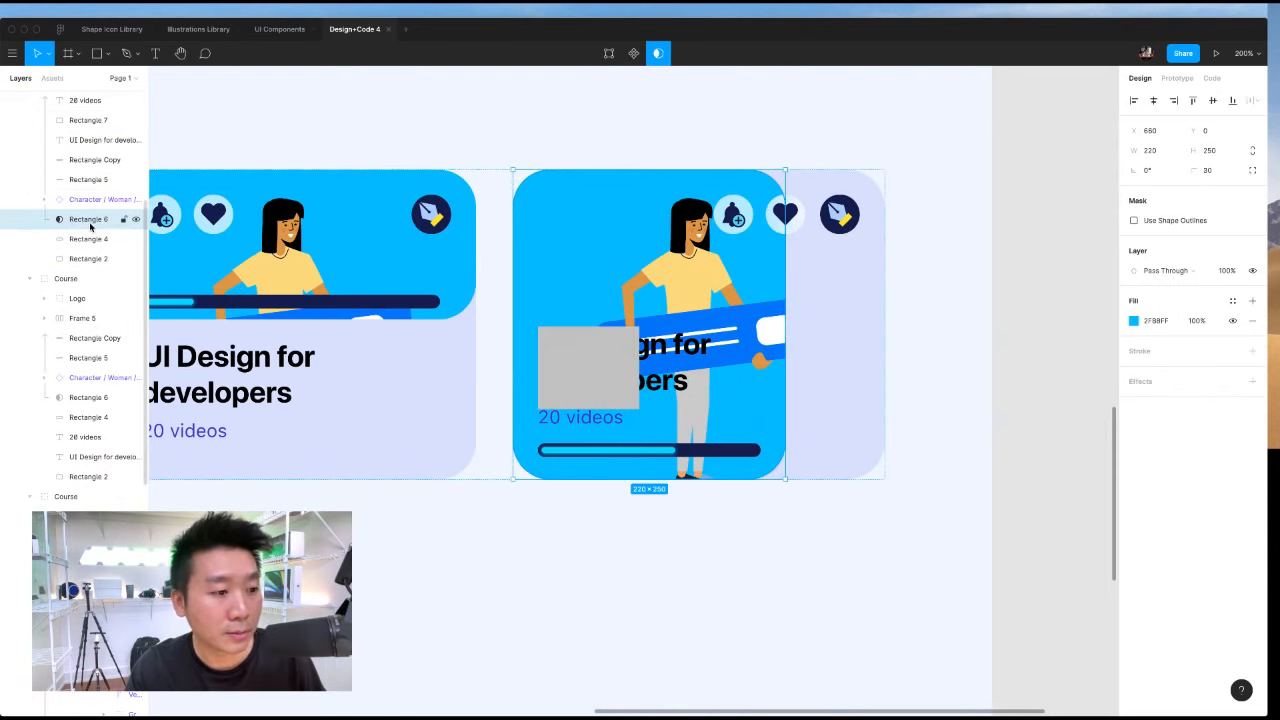
{"action": "left_click_drag", "start_coordinate": [88, 222], "coordinate": [88, 242]}
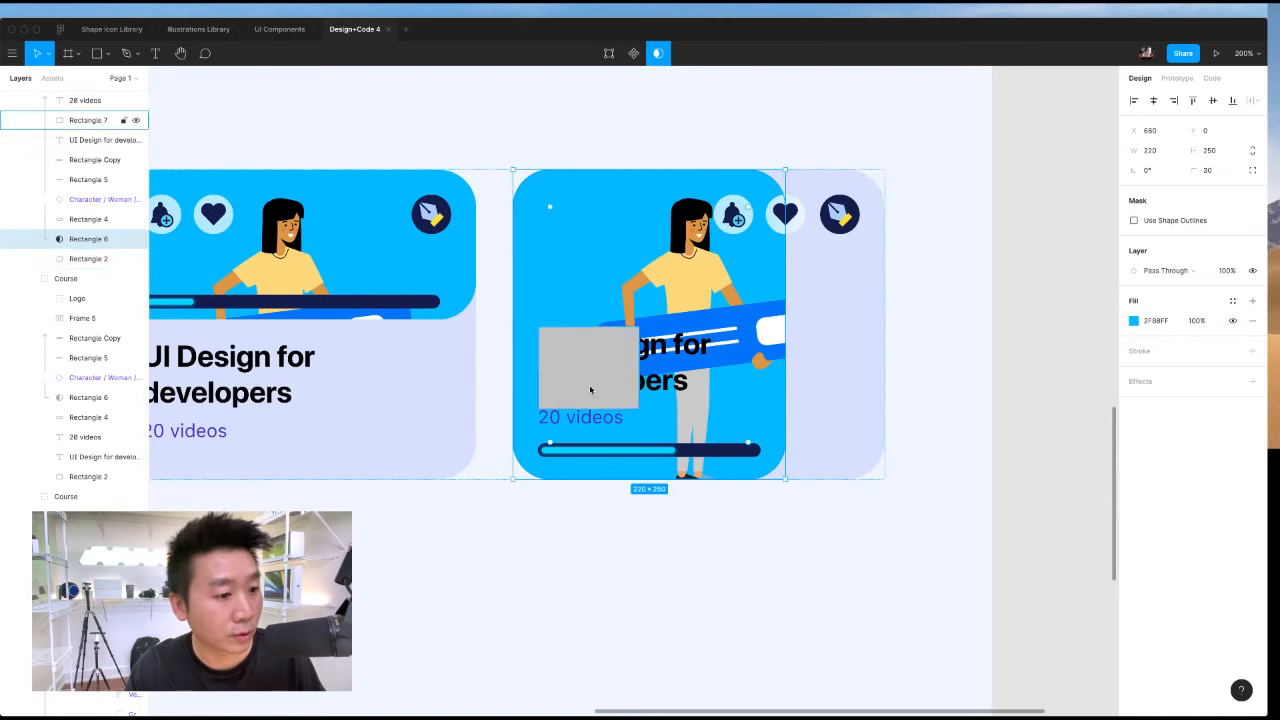
{"action": "left_click", "coordinate": [559, 339]}
{"action": "left_click_drag", "start_coordinate": [88, 120], "coordinate": [88, 200]}
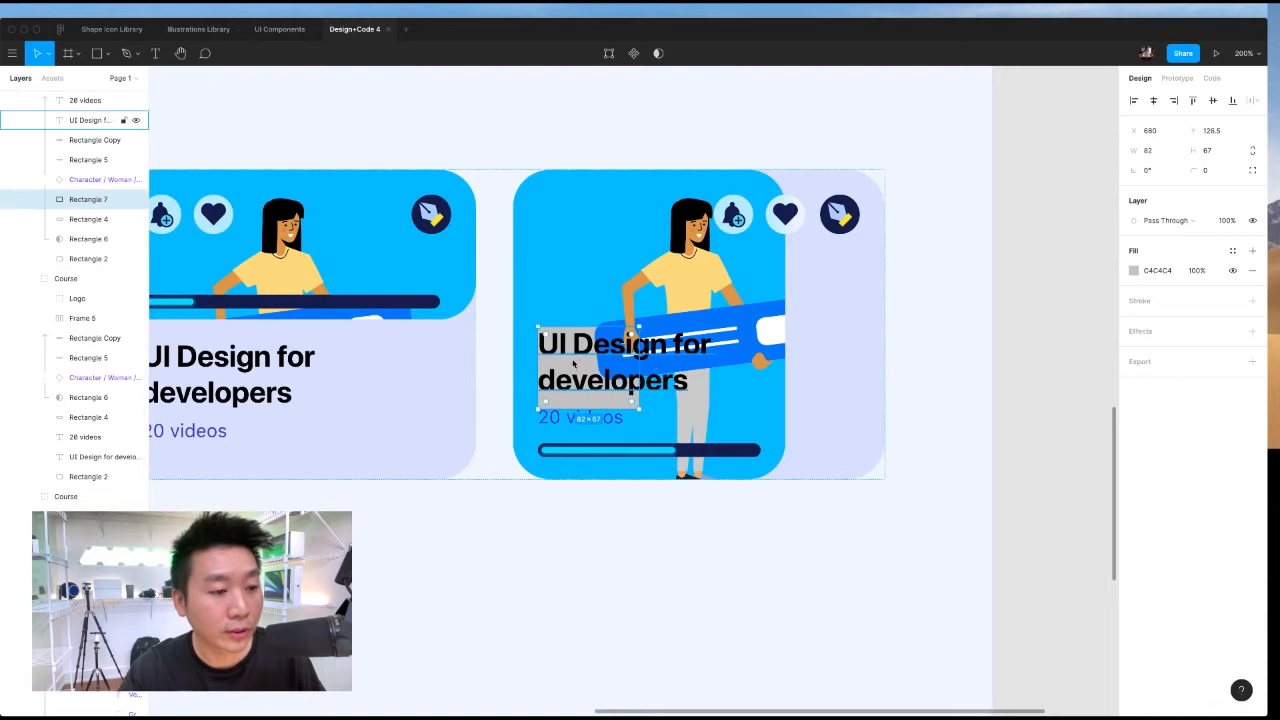
Stretch the gray rectangle to the blue background's full width of 220 and move it up to Y 120.
{"action": "left_click_drag", "start_coordinate": [568, 366], "coordinate": [786, 365]}
{"action": "key", "text": "Up"}
{"action": "key", "text": "Up"}
{"action": "key", "text": "Up"}
{"action": "key", "text": "Up"}
{"action": "key", "text": "Up"}
{"action": "key", "text": "Up"}
{"action": "key", "text": "Up"}
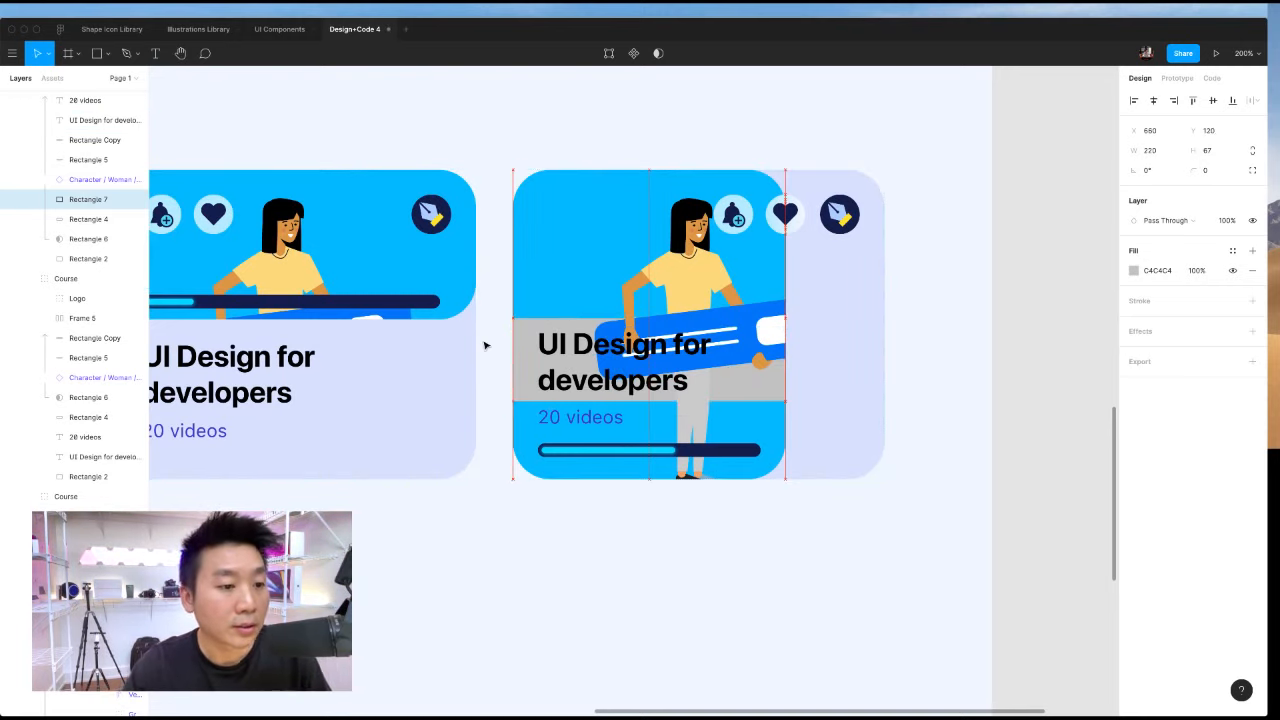
Bring the gray rectangle above the woman illustration and extend it to the card's lower edge, 130 high.
{"action": "scroll", "coordinate": [50, 190], "scroll_direction": "up", "scroll_amount": 3}
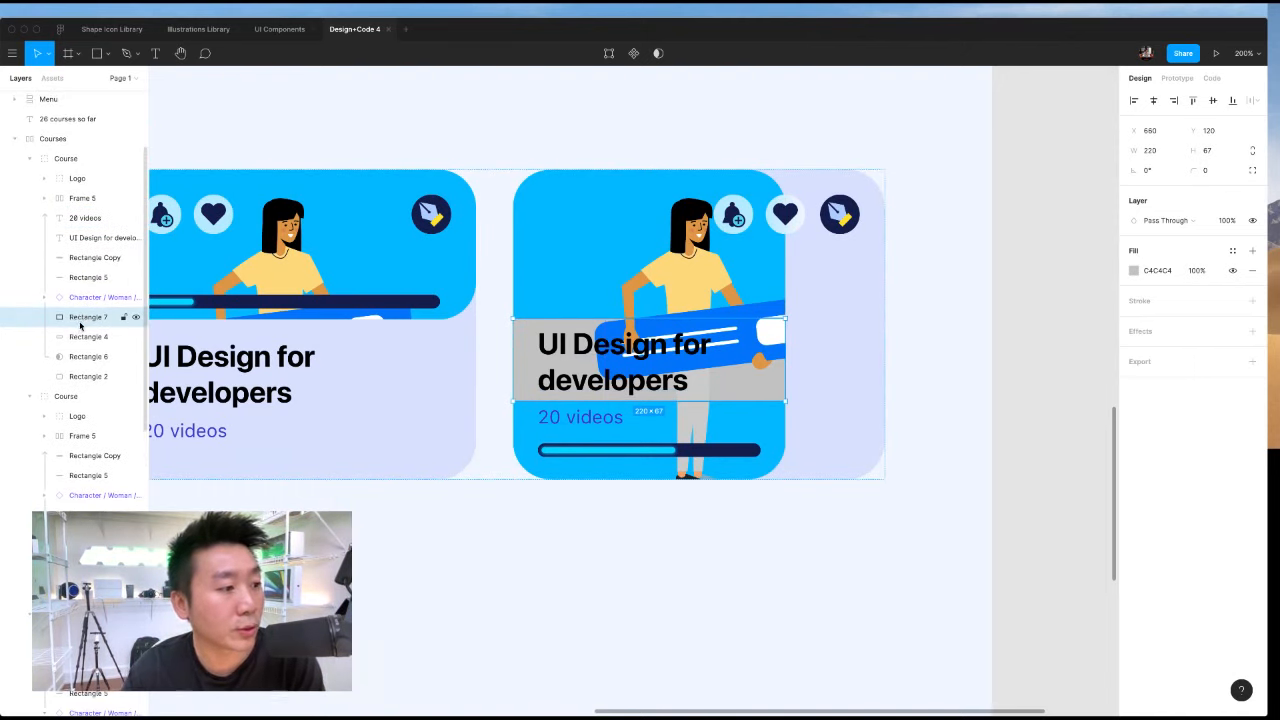
{"action": "left_click_drag", "start_coordinate": [80, 325], "coordinate": [97, 294]}
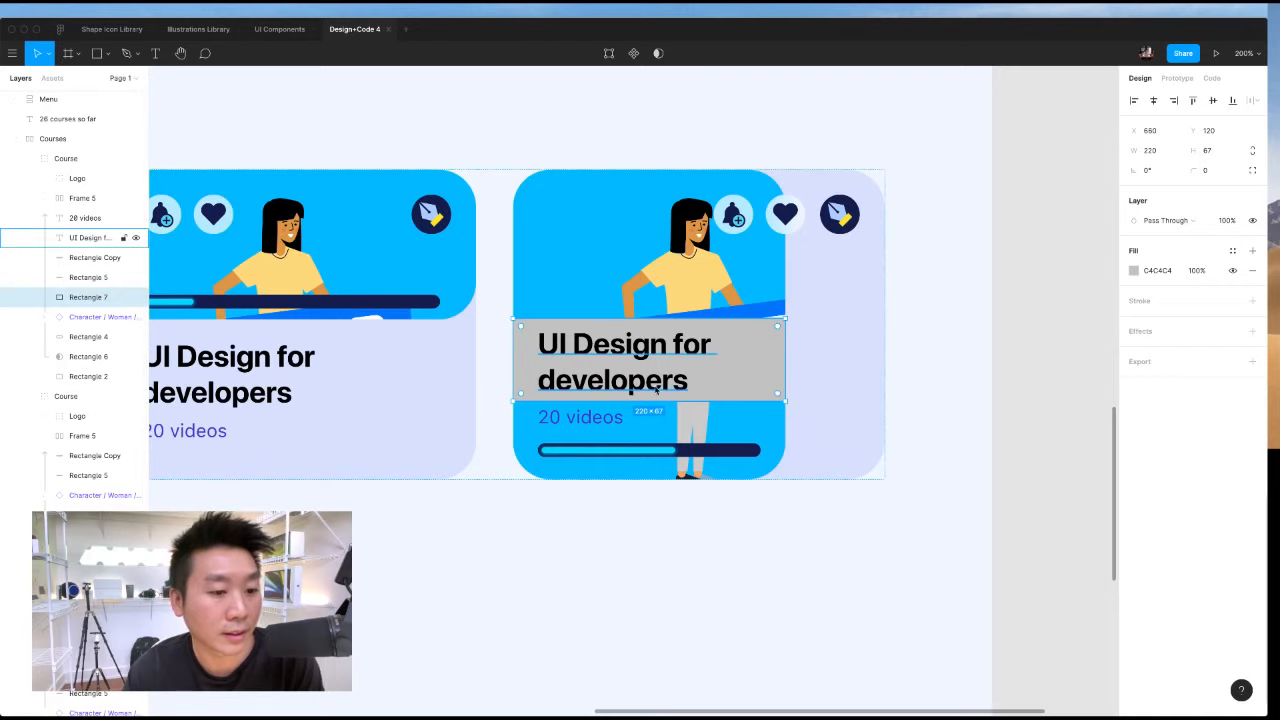
{"action": "left_click_drag", "start_coordinate": [678, 401], "coordinate": [683, 480]}
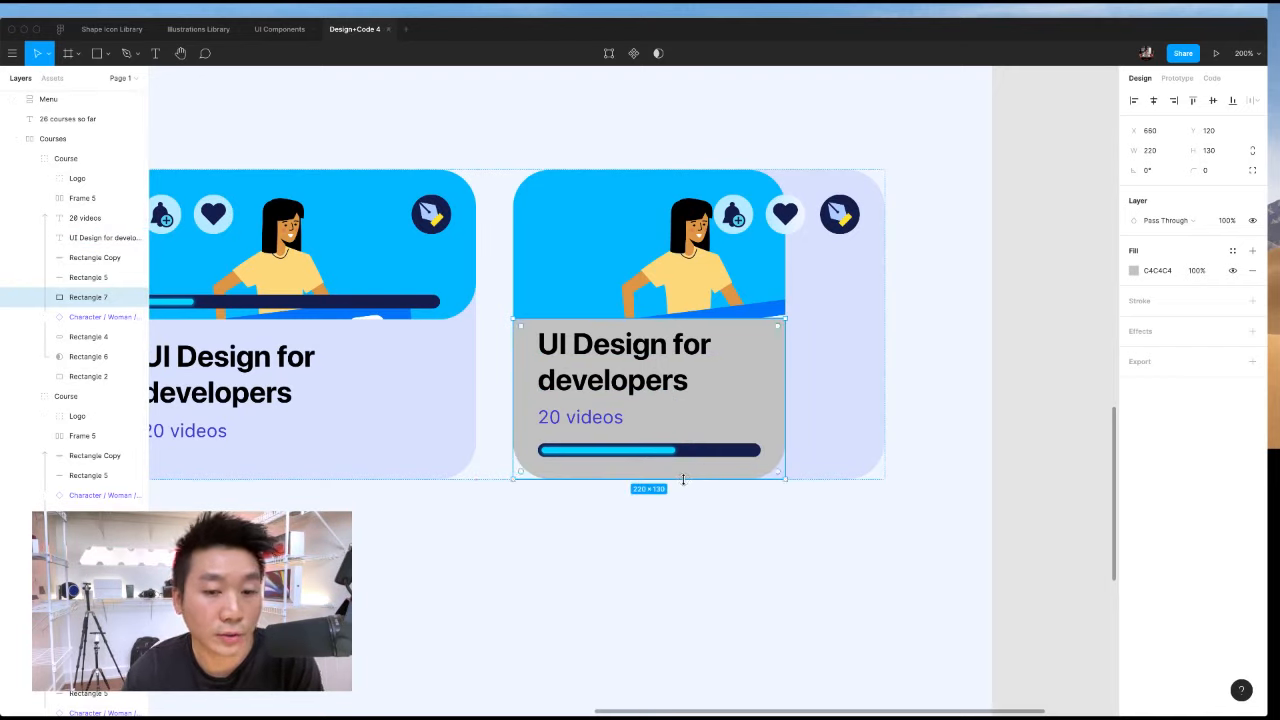
Change the gray rectangle's fill to a linear gradient and set its opaque stop to 000000.
{"action": "left_click", "coordinate": [1133, 271]}
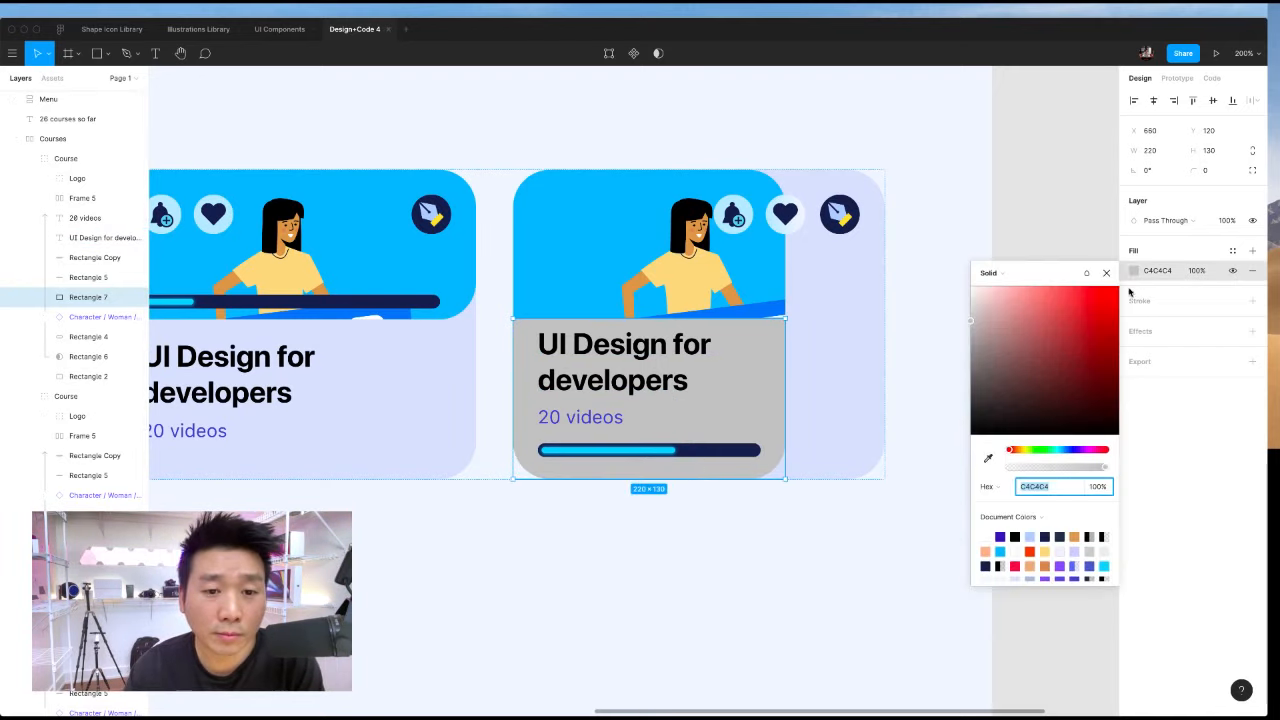
{"action": "left_click", "coordinate": [1000, 272]}
{"action": "left_click", "coordinate": [1002, 295]}
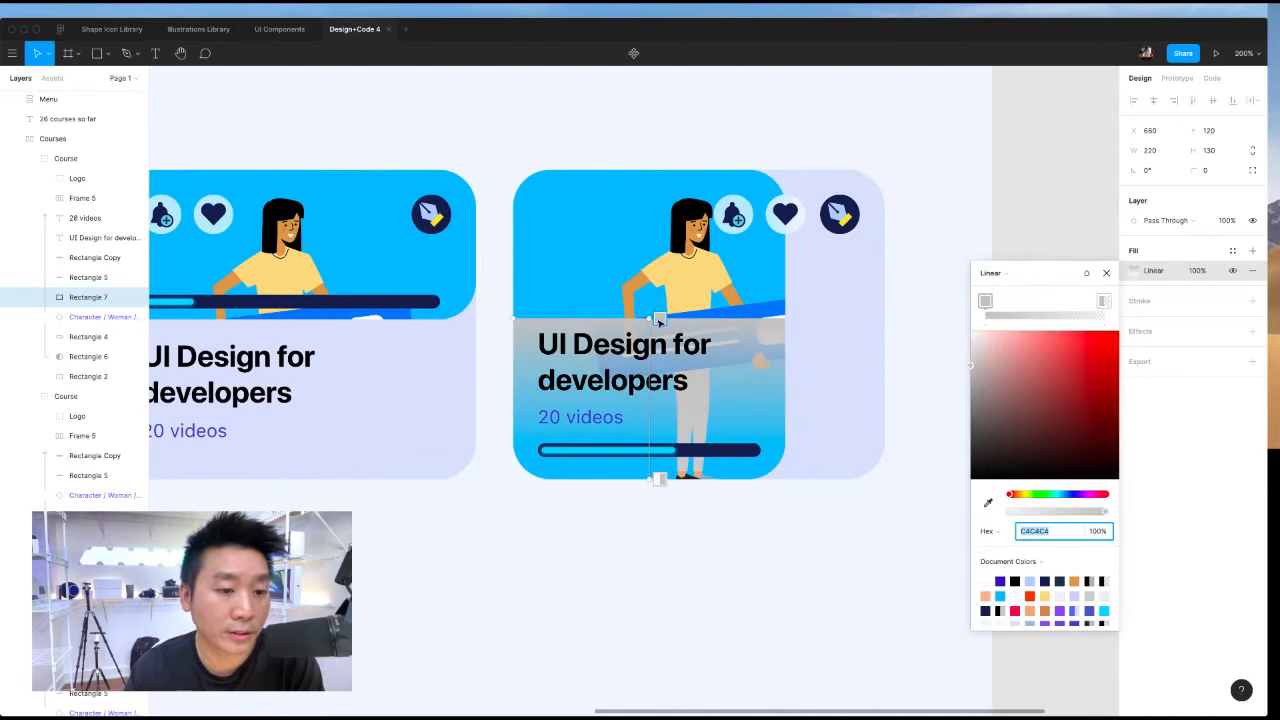
{"action": "type", "text": "000000"}
{"action": "key", "text": "Return"}
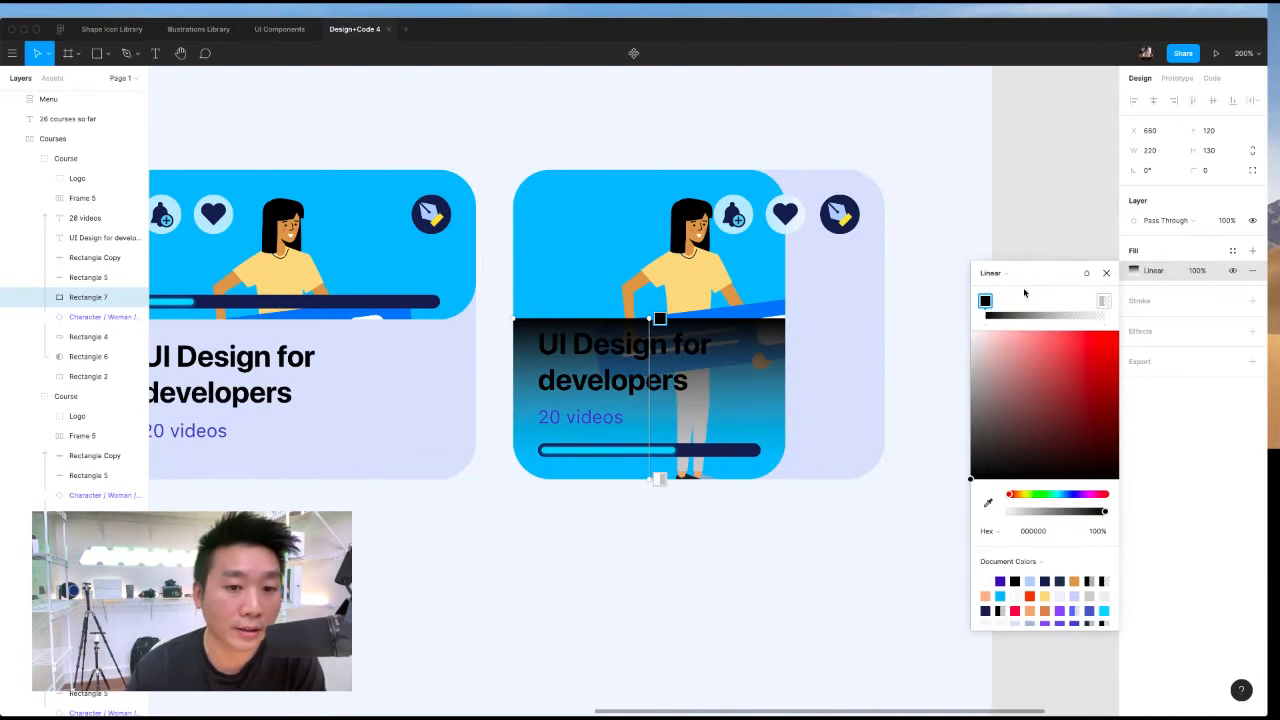
Reverse the rectangle's gradient so it runs from transparent at its upper edge to solid black at the card's base.
{"action": "mouse_move", "coordinate": [988, 306]}
{"action": "left_mouse_down"}
{"action": "mouse_move", "coordinate": [1068, 305]}
{"action": "mouse_move", "coordinate": [980, 305]}
{"action": "left_mouse_up"}
{"action": "left_click_drag", "start_coordinate": [1070, 305], "coordinate": [1117, 303]}
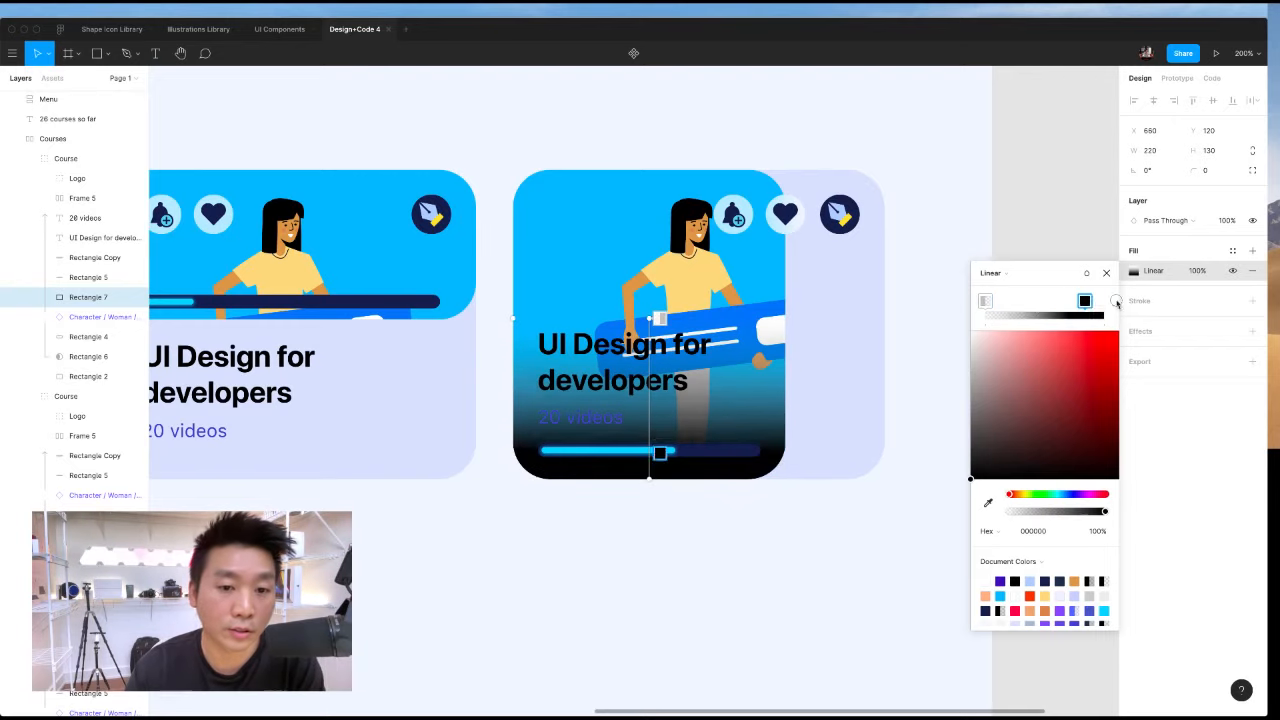
{"action": "left_click", "coordinate": [985, 301]}
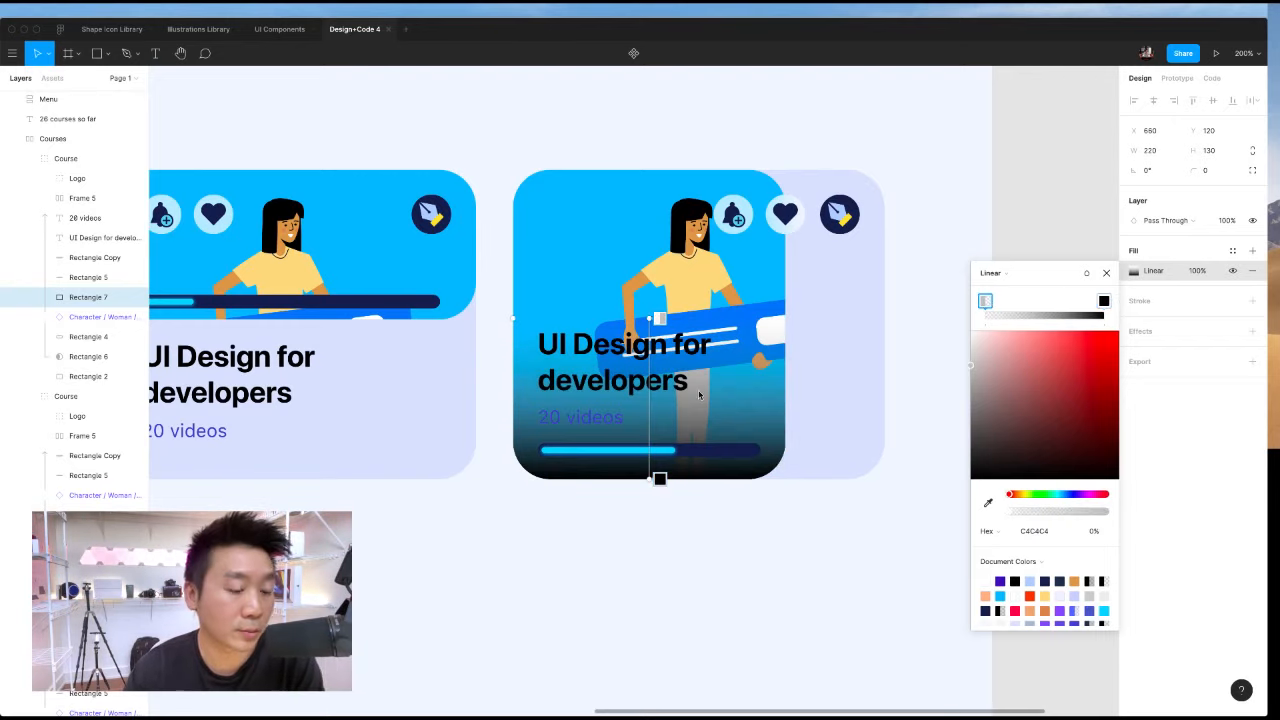
{"action": "left_click", "coordinate": [660, 478]}
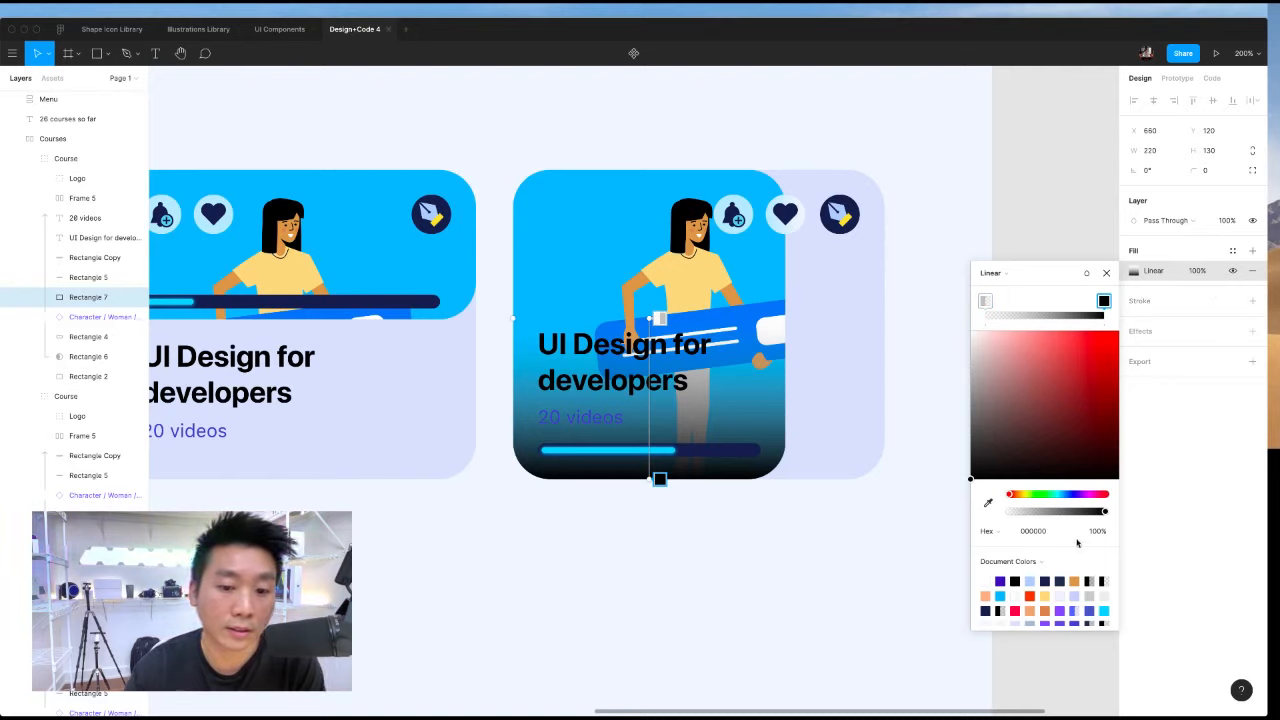
Lower the overlay gradient's black stop to 38% opacity, add a second fill above it and hide the gradient fill.
{"action": "left_click_drag", "start_coordinate": [1105, 515], "coordinate": [1045, 517]}
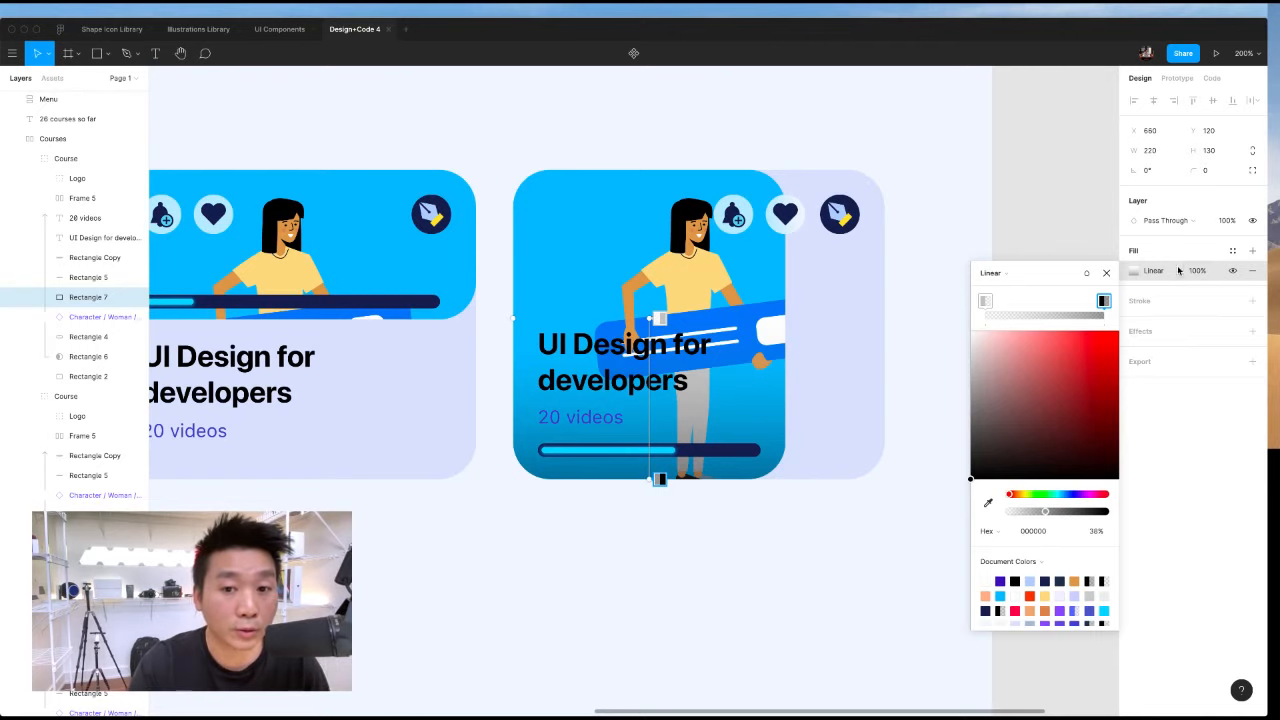
{"action": "left_click", "coordinate": [1252, 250]}
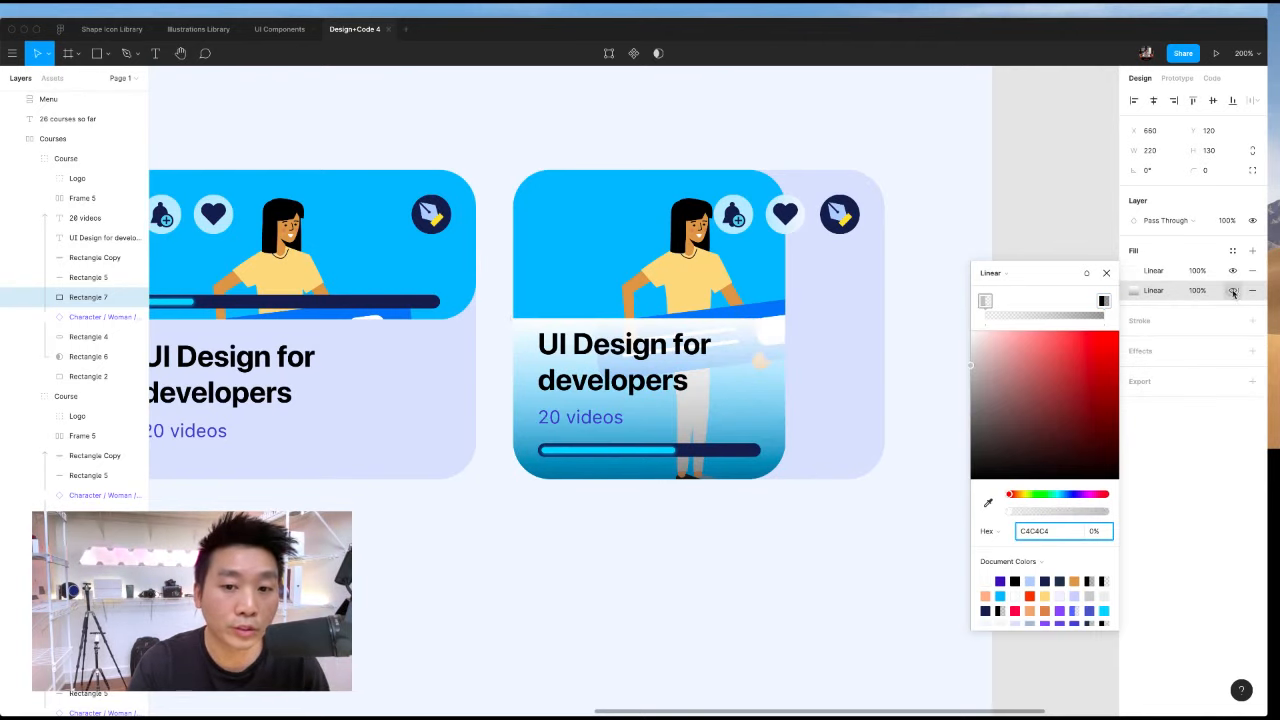
{"action": "left_click", "coordinate": [1232, 290]}
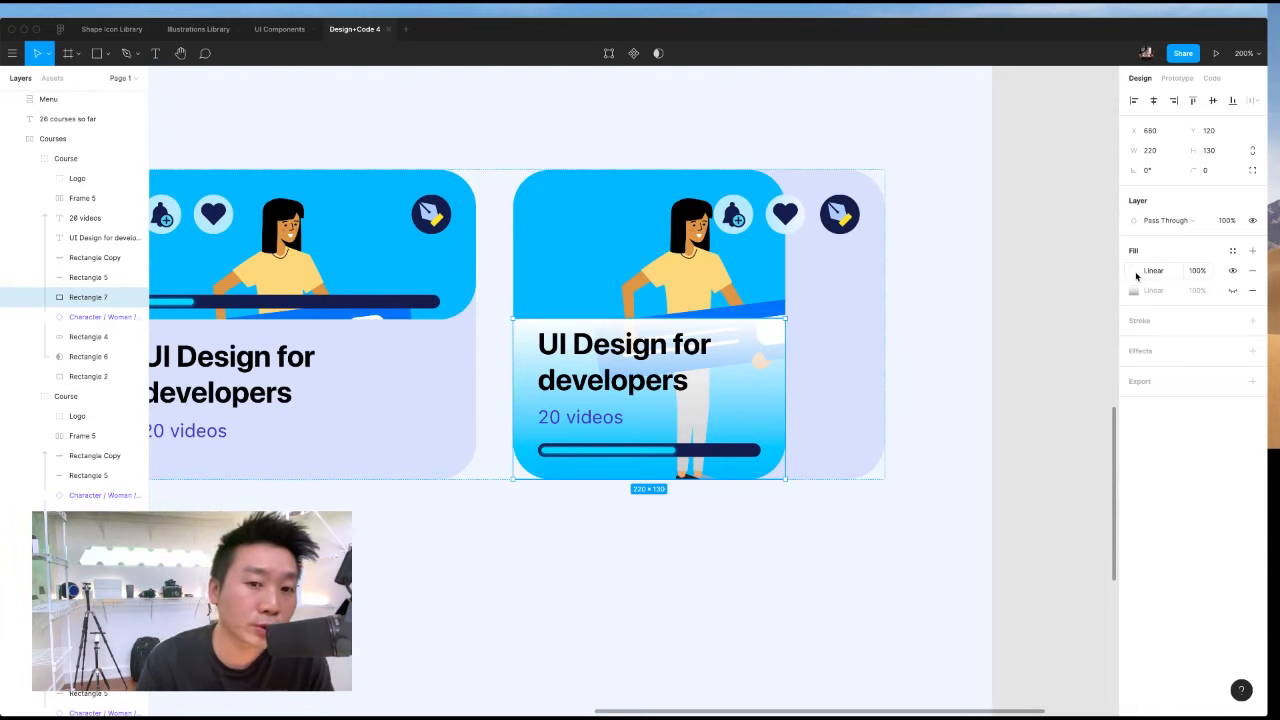
Change the overlay's new fill to solid FFFFFF, trying 20% opacity before setting it to 50%.
{"action": "left_click", "coordinate": [1133, 274]}
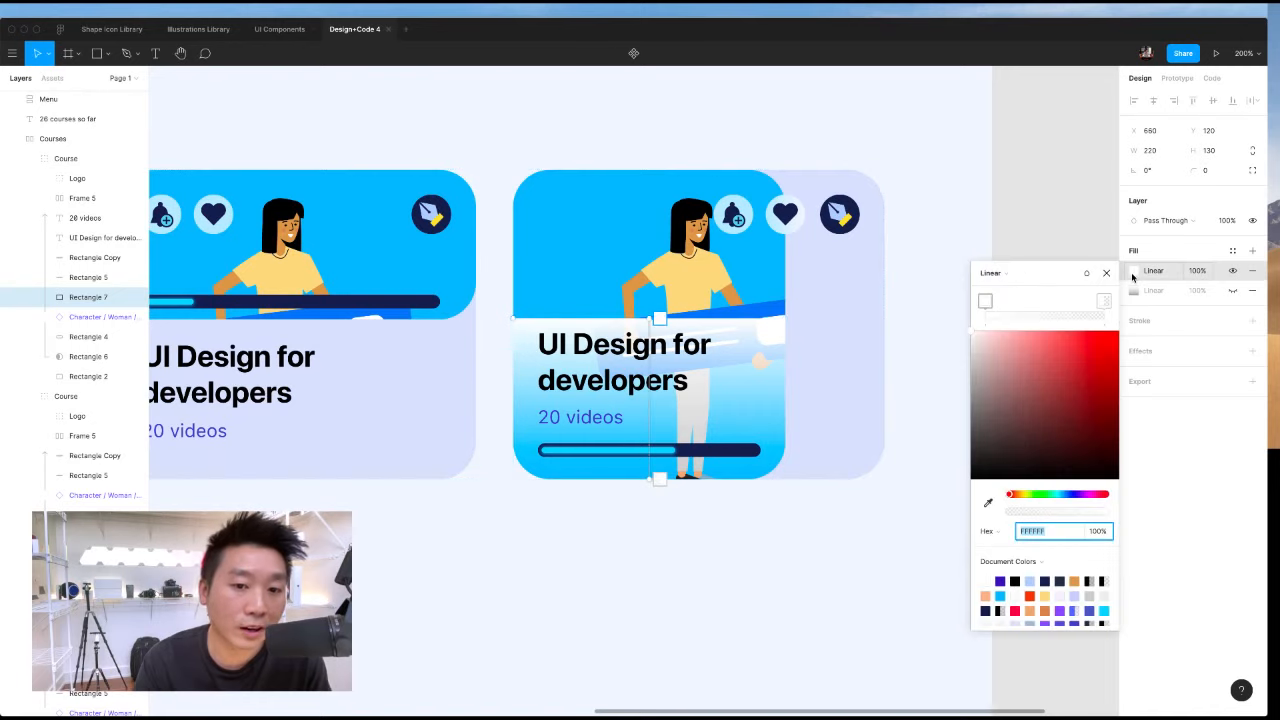
{"action": "left_click", "coordinate": [992, 272]}
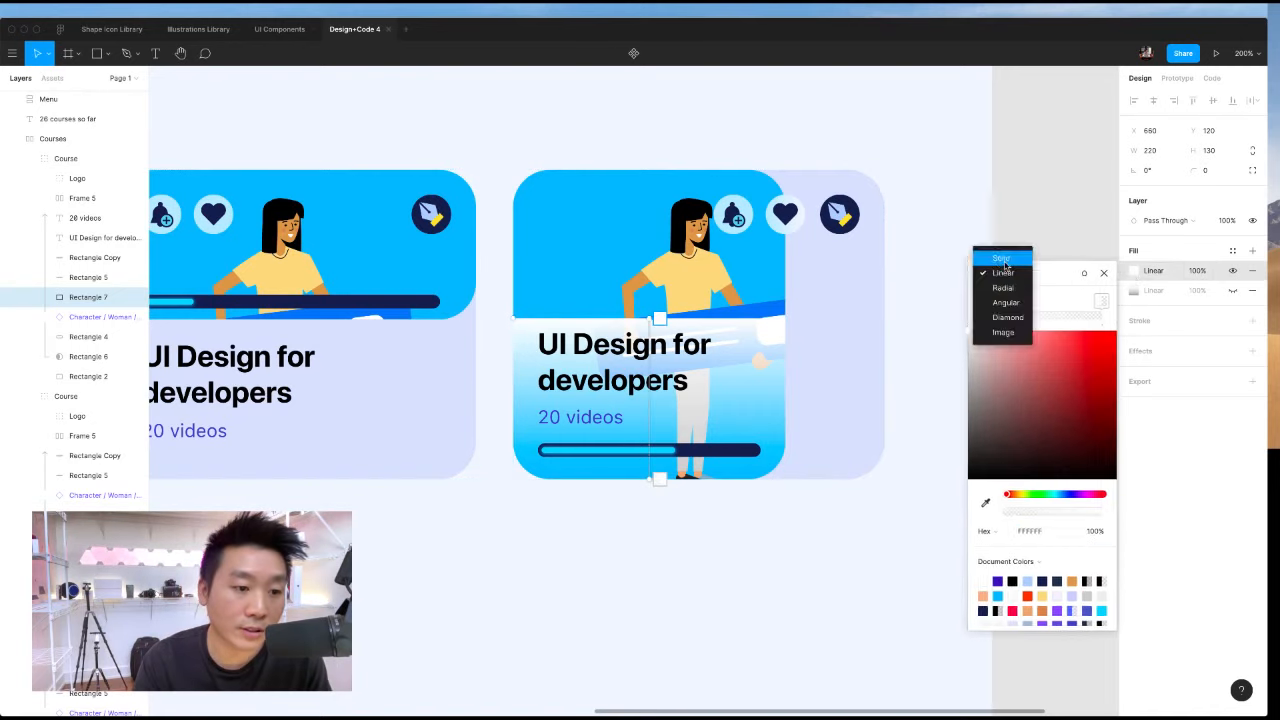
{"action": "left_click", "coordinate": [1000, 256]}
{"action": "left_click", "coordinate": [1198, 271]}
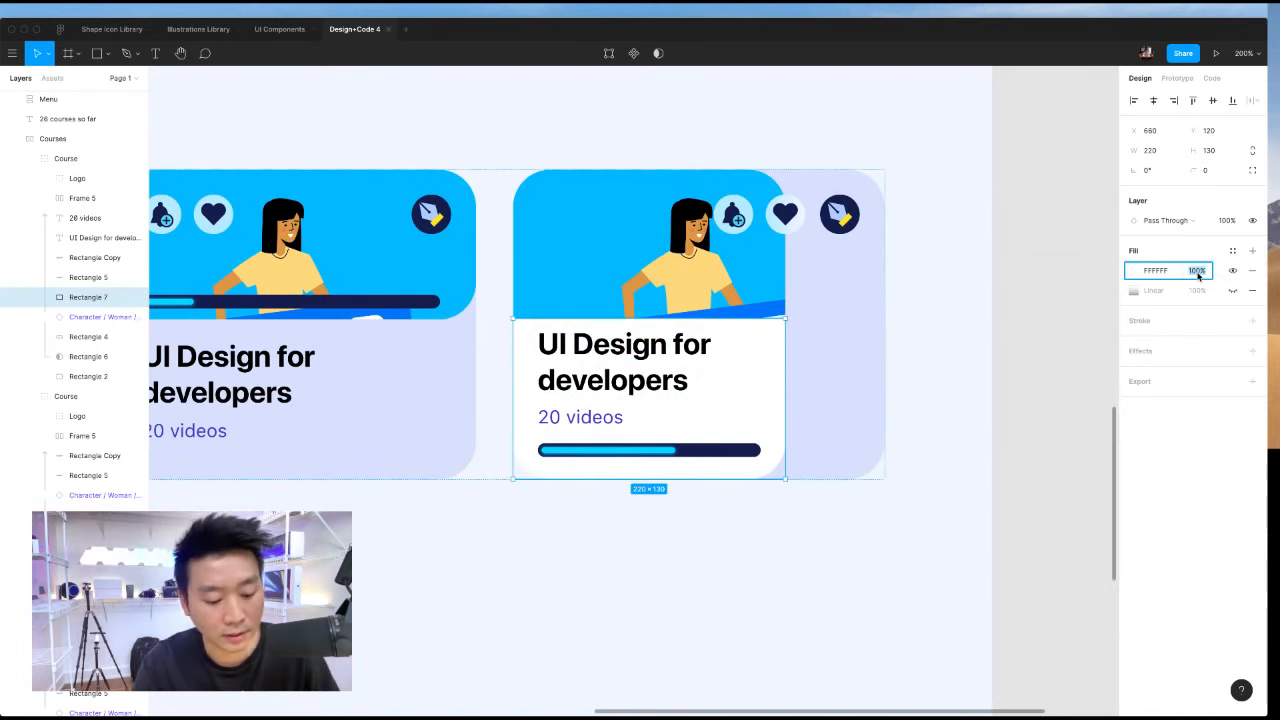
{"action": "type", "text": "20"}
{"action": "key", "text": "Return"}
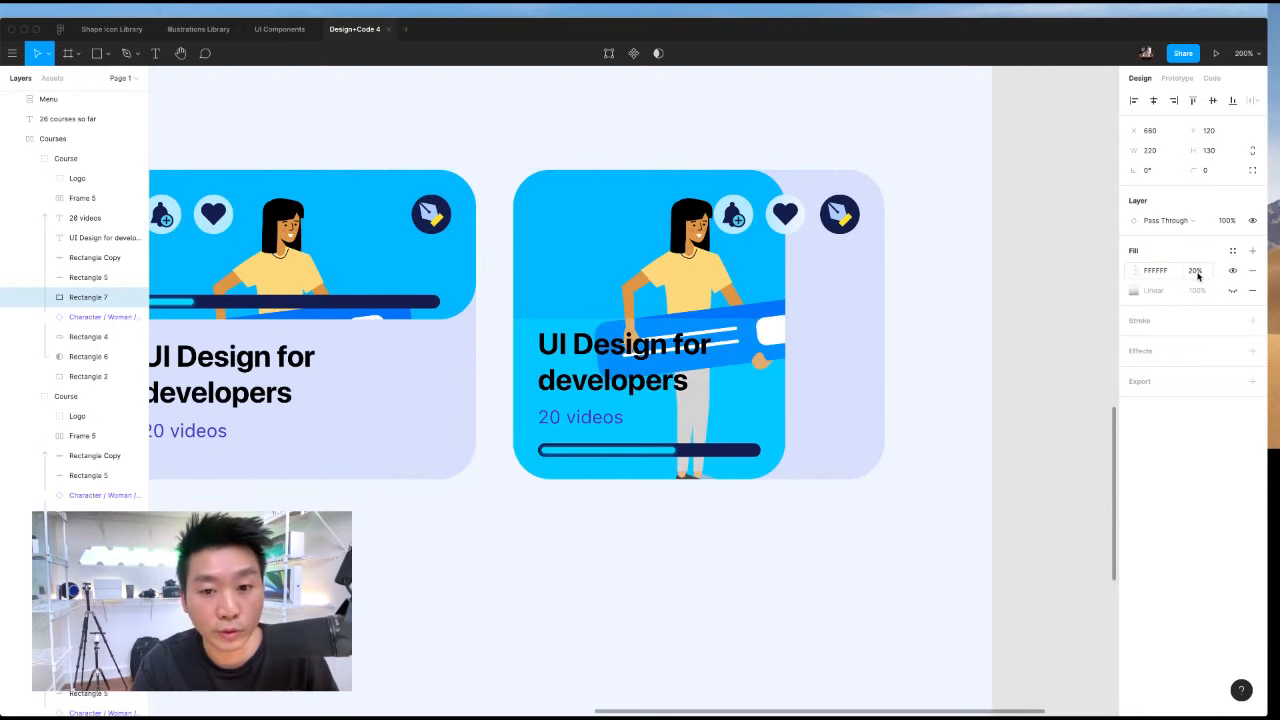
{"action": "type", "text": "50"}
{"action": "key", "text": "Return"}
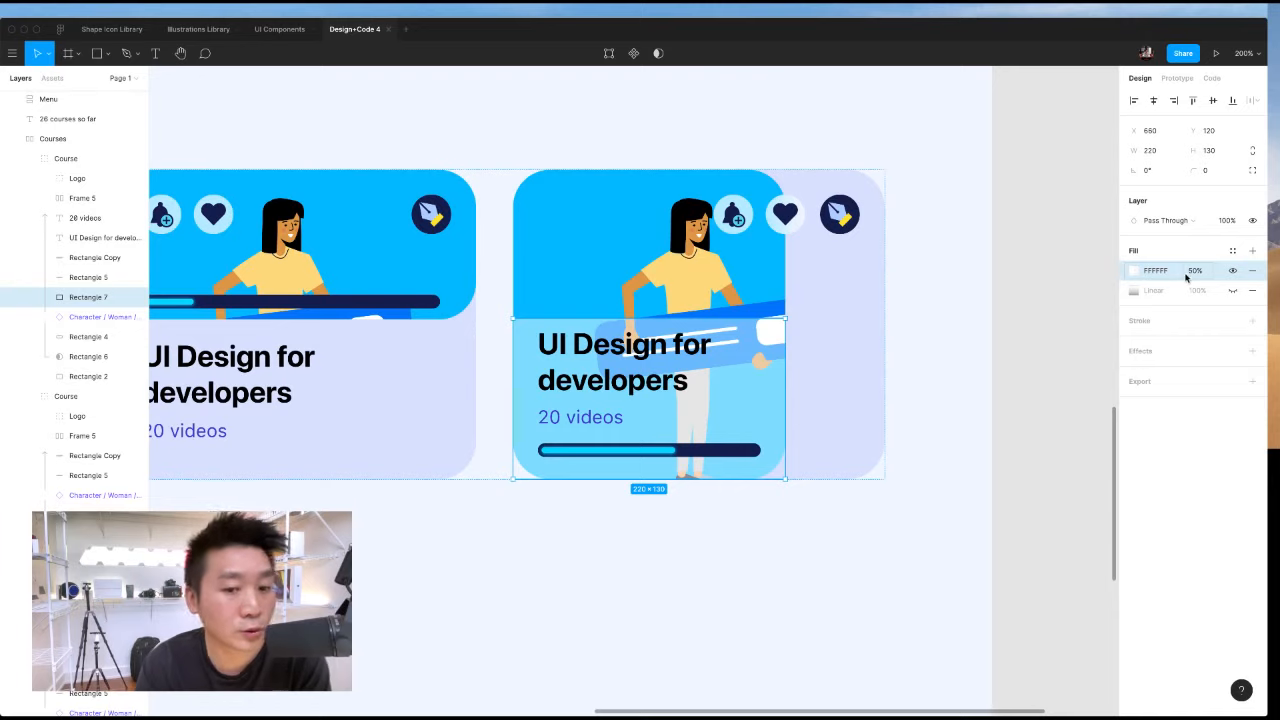
Add a Background Blur effect of 20 to the white overlay rectangle.
{"action": "left_click", "coordinate": [1251, 351]}
{"action": "left_click", "coordinate": [1177, 371]}
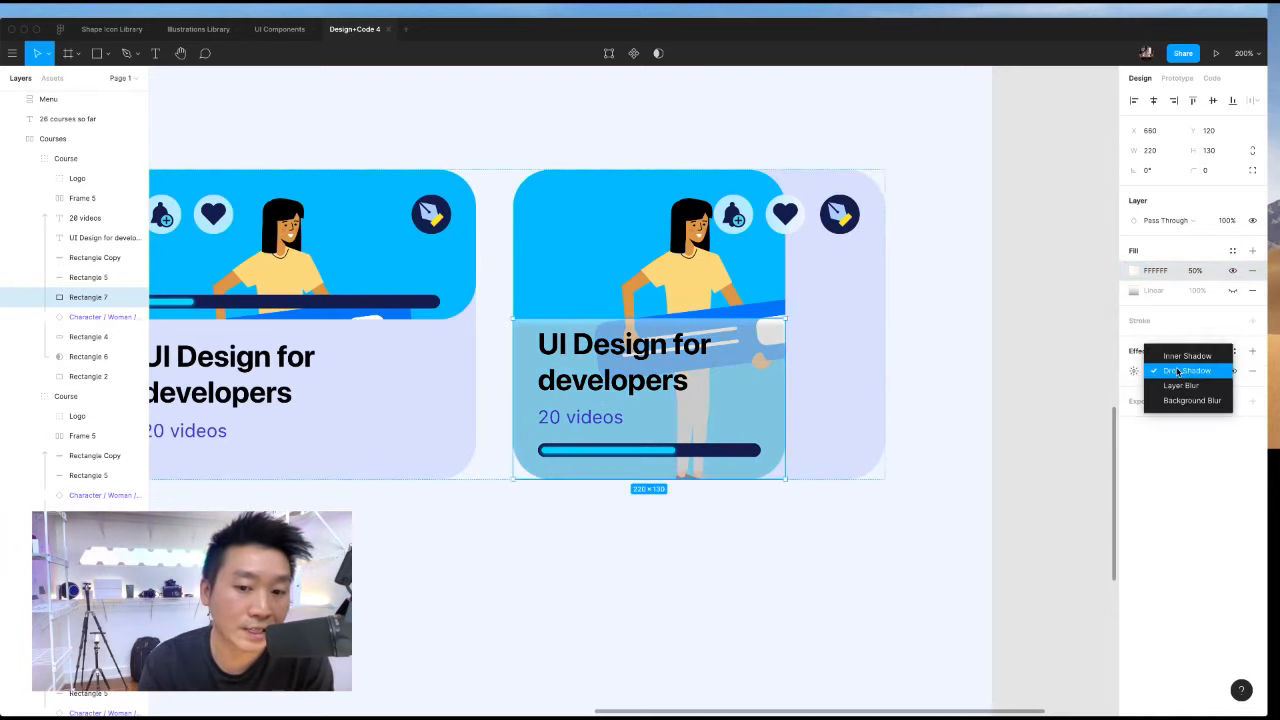
{"action": "left_click", "coordinate": [1190, 400]}
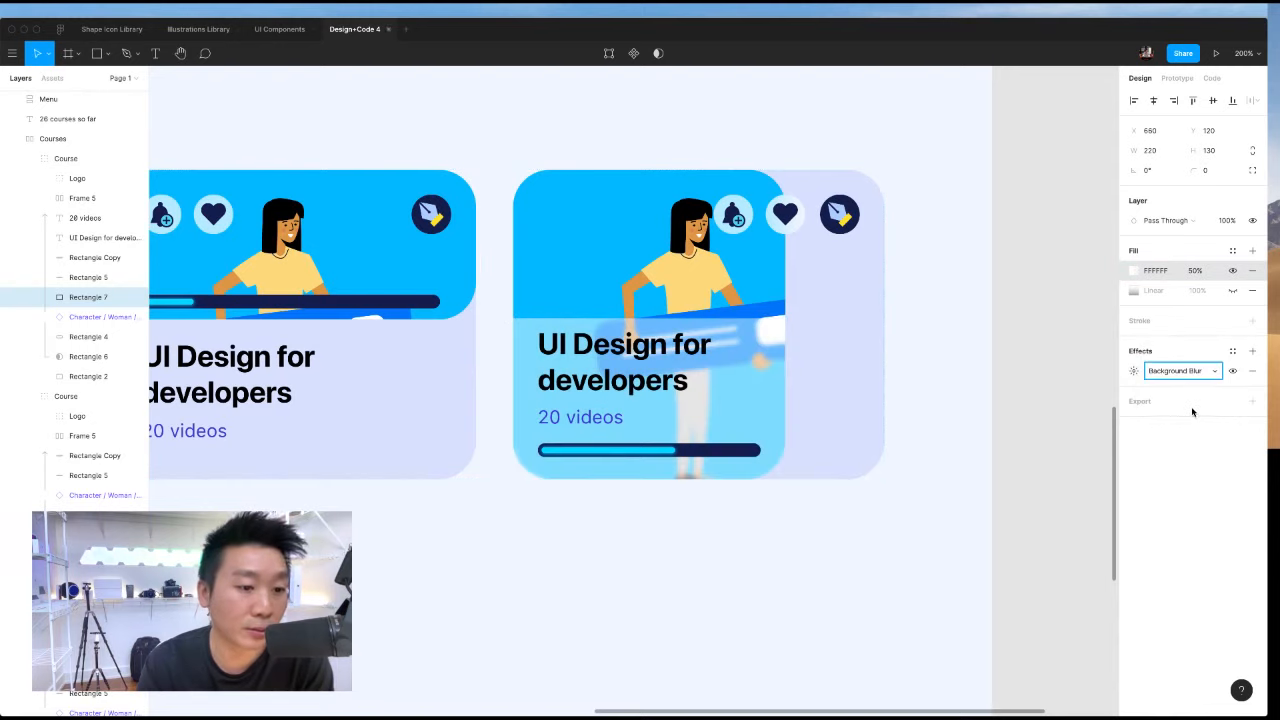
{"action": "left_click", "coordinate": [1134, 371]}
{"action": "type", "text": "20"}
{"action": "key", "text": "Return"}
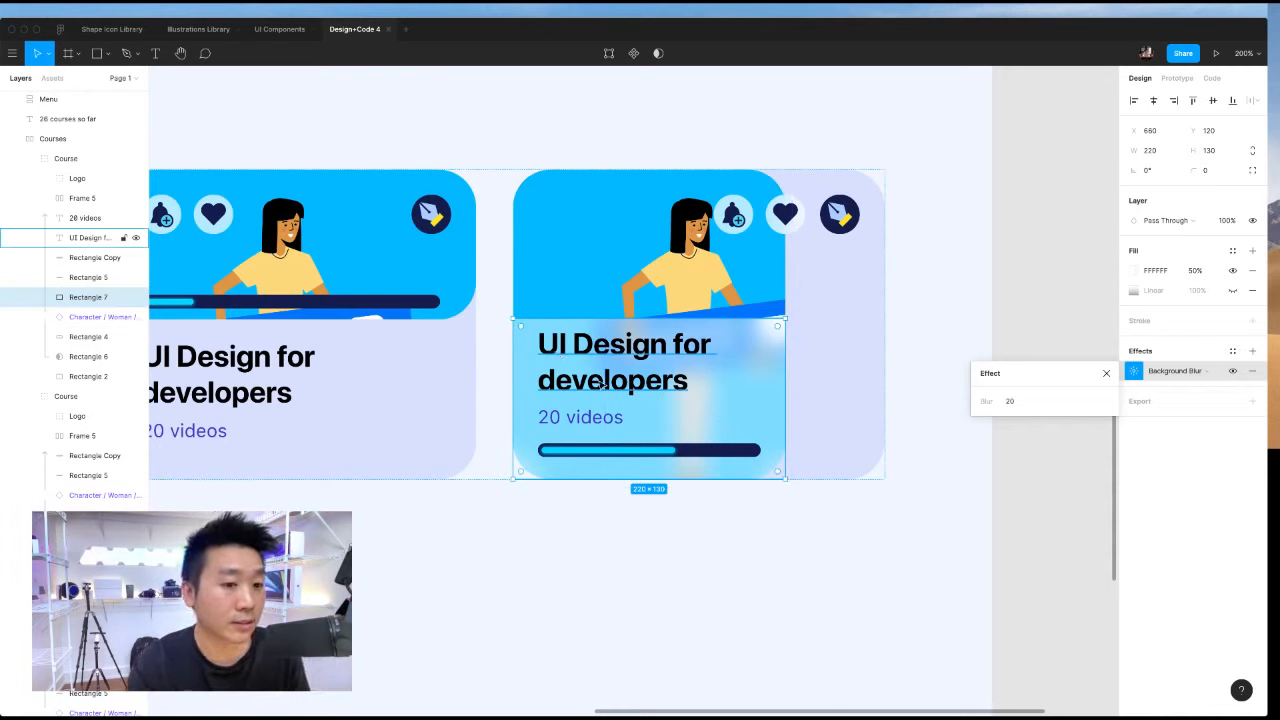
{"action": "left_click", "coordinate": [1099, 470]}
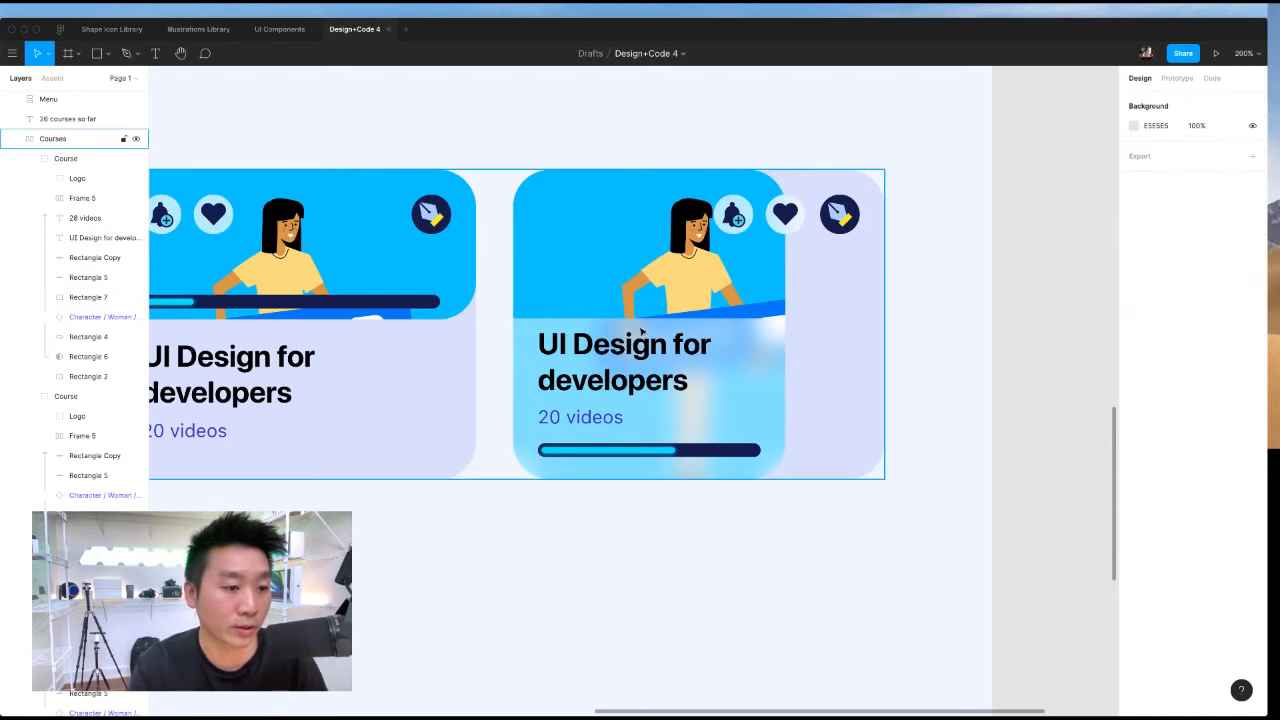
Raise the blurred overlay's upper edge to Y 106, making the rectangle 144 high.
{"action": "left_click", "coordinate": [568, 322]}
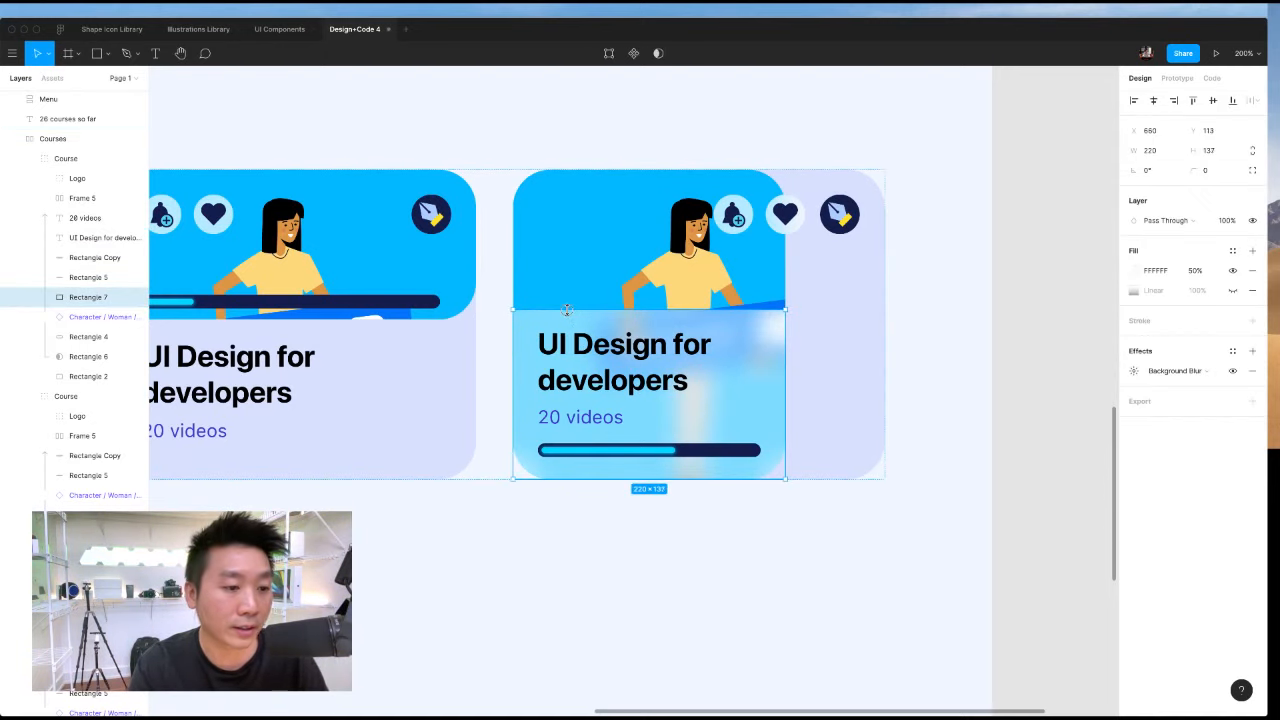
{"action": "left_click", "coordinate": [571, 323]}
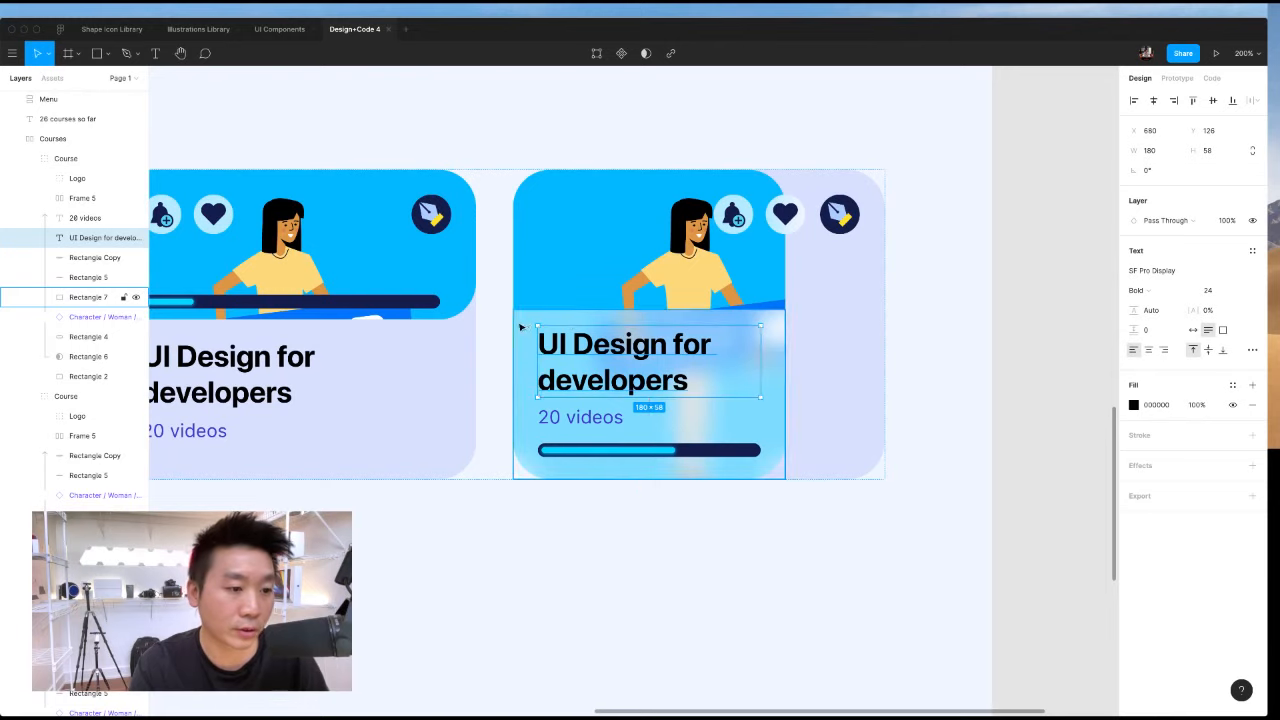
{"action": "left_click", "coordinate": [523, 331]}
{"action": "left_click_drag", "start_coordinate": [551, 309], "coordinate": [545, 300]}
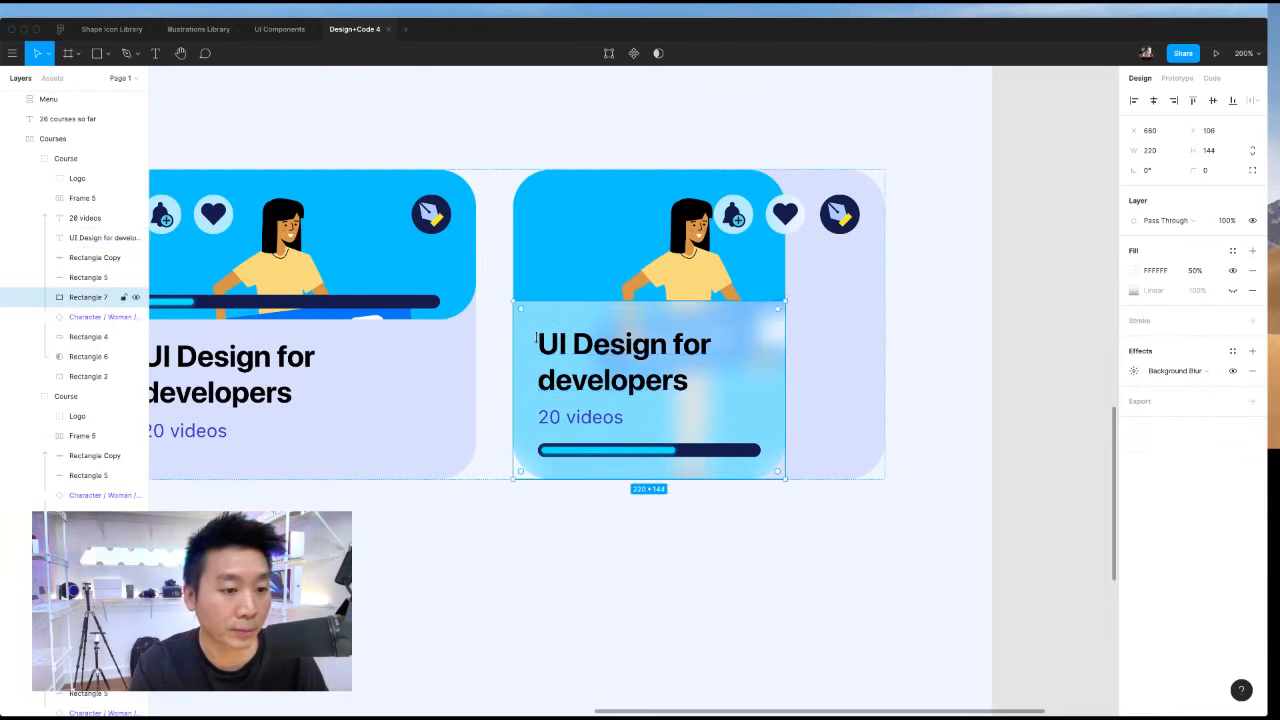
{"action": "left_click", "coordinate": [933, 545]}
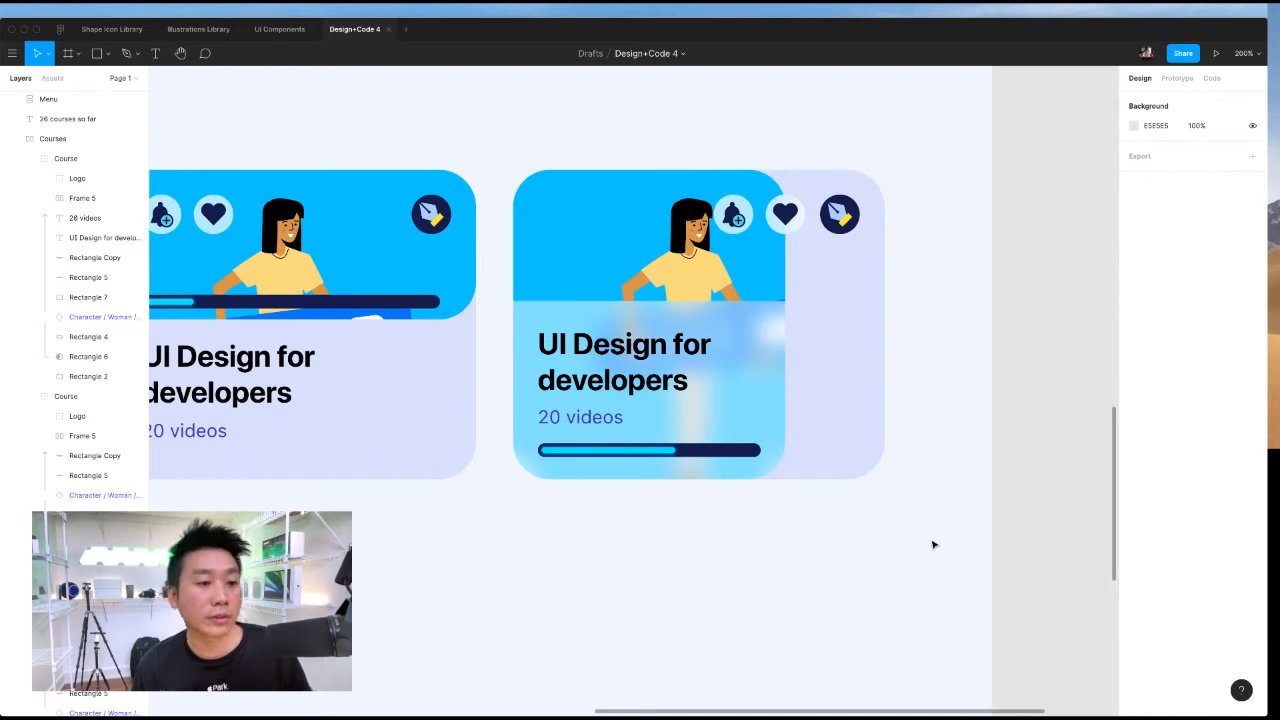
Try moving the woman illustration higher in the card to Y -18, and undo the move.
{"action": "left_click", "coordinate": [688, 267]}
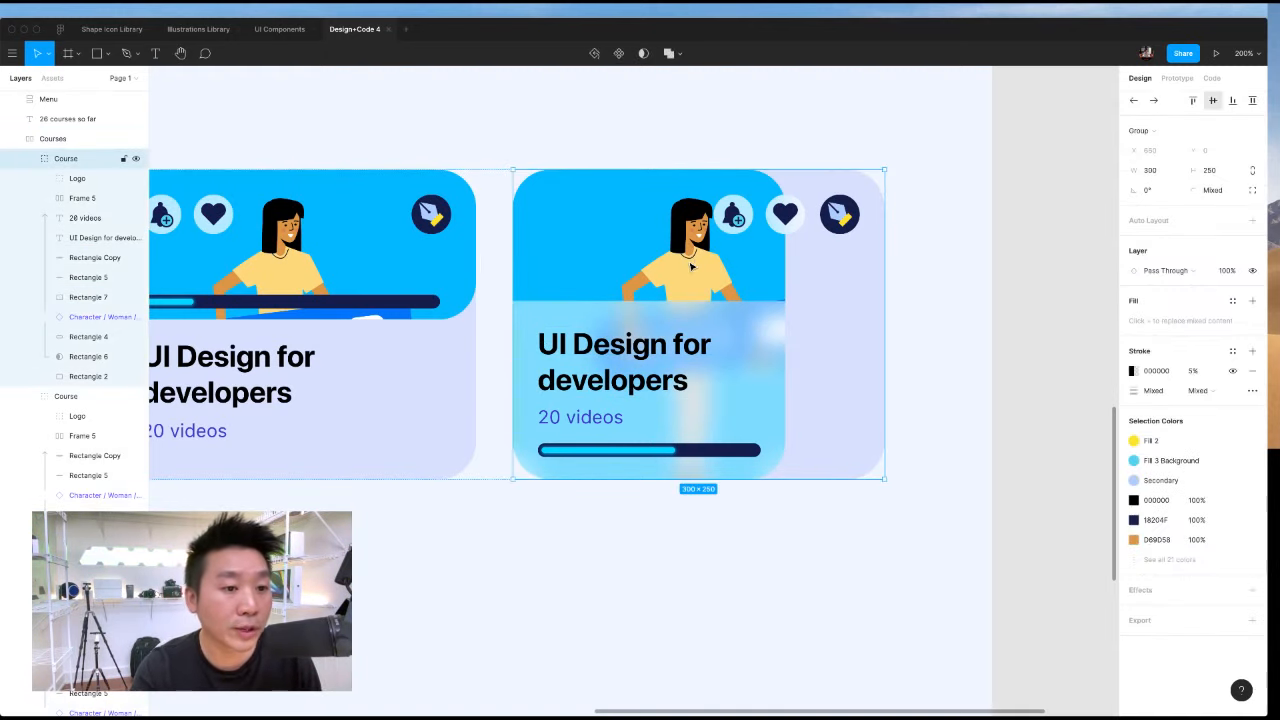
{"action": "left_click", "coordinate": [678, 270]}
{"action": "mouse_move", "coordinate": [678, 270]}
{"action": "left_mouse_down"}
{"action": "mouse_move", "coordinate": [631, 266]}
{"action": "mouse_move", "coordinate": [690, 270]}
{"action": "mouse_move", "coordinate": [697, 242]}
{"action": "mouse_move", "coordinate": [694, 257]}
{"action": "left_mouse_up"}
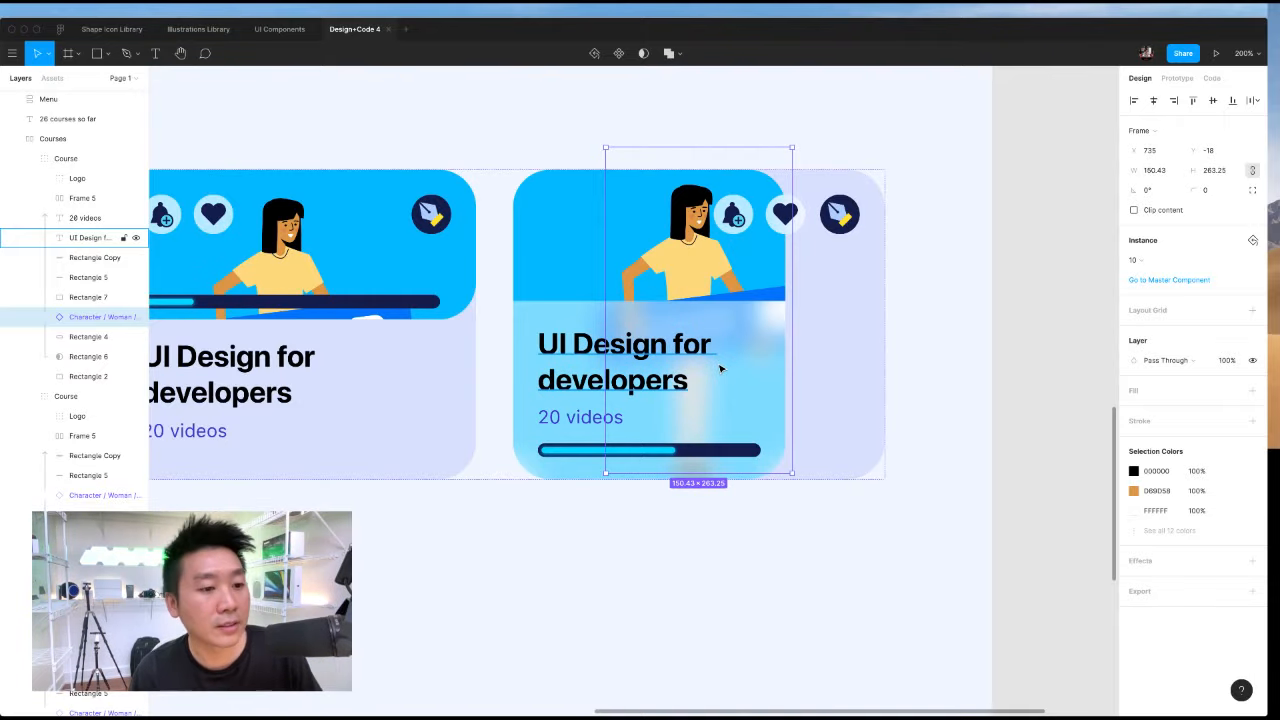
{"action": "key", "text": "super+z"}
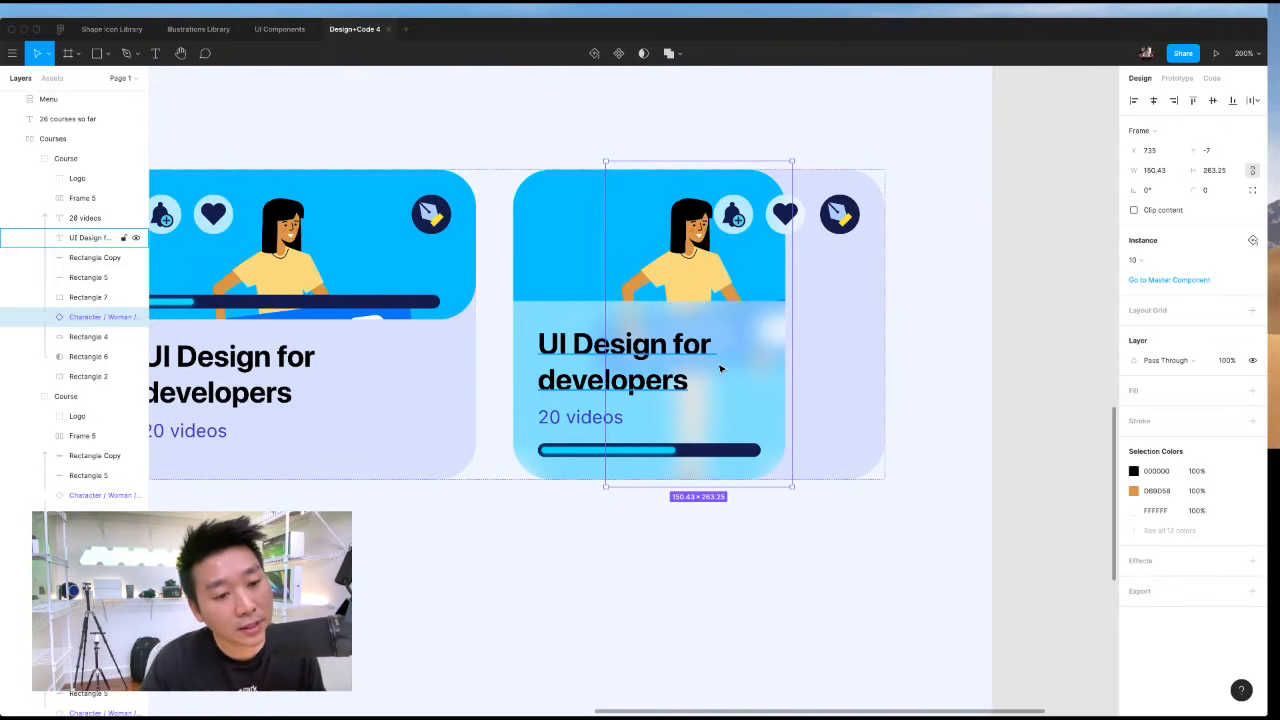
{"action": "left_click", "coordinate": [863, 583]}
Try the overlay's solid fill in 000000, and change it back to FFFFFF.
{"action": "left_click", "coordinate": [600, 331]}
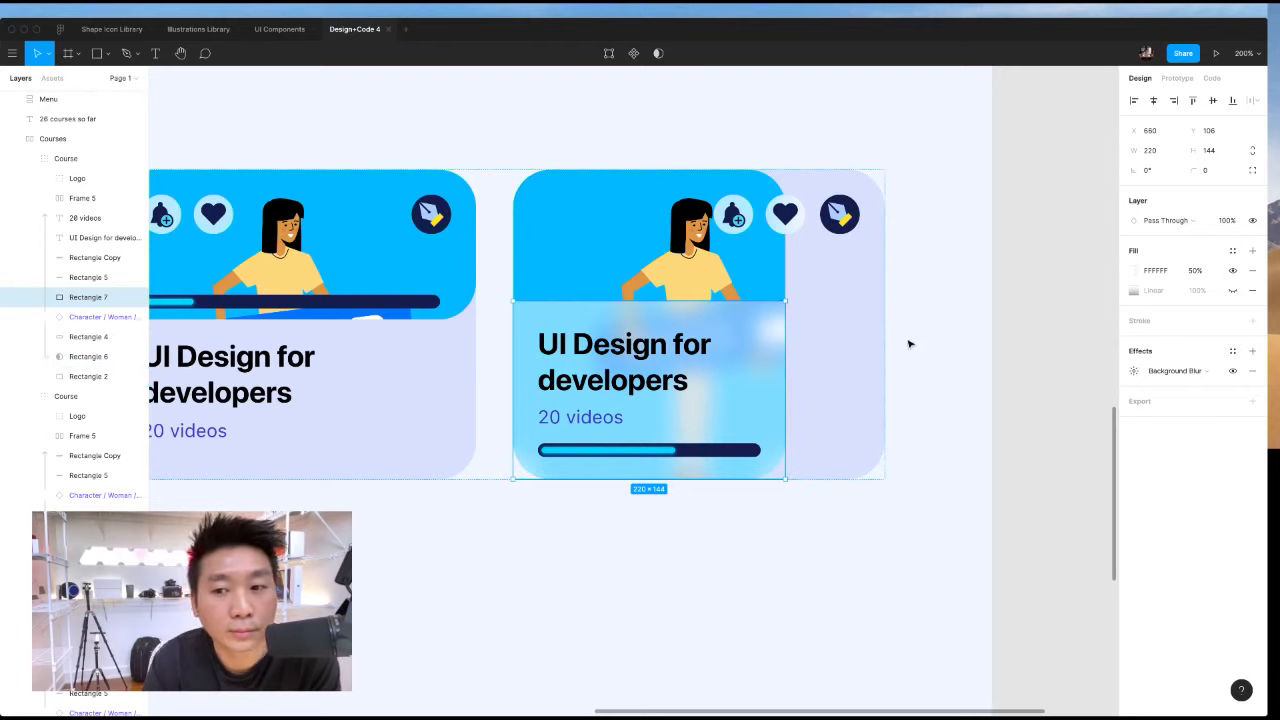
{"action": "left_click", "coordinate": [1134, 272]}
{"action": "left_click", "coordinate": [1136, 274]}
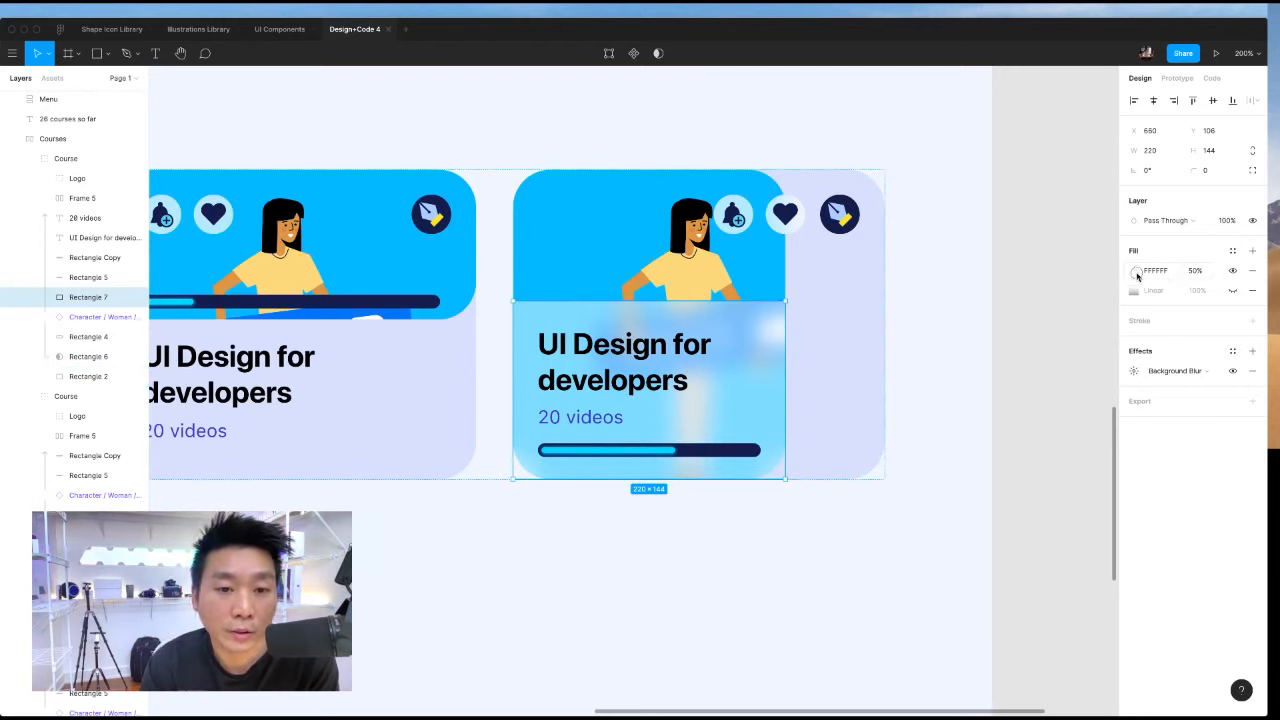
{"action": "left_click", "coordinate": [1134, 271]}
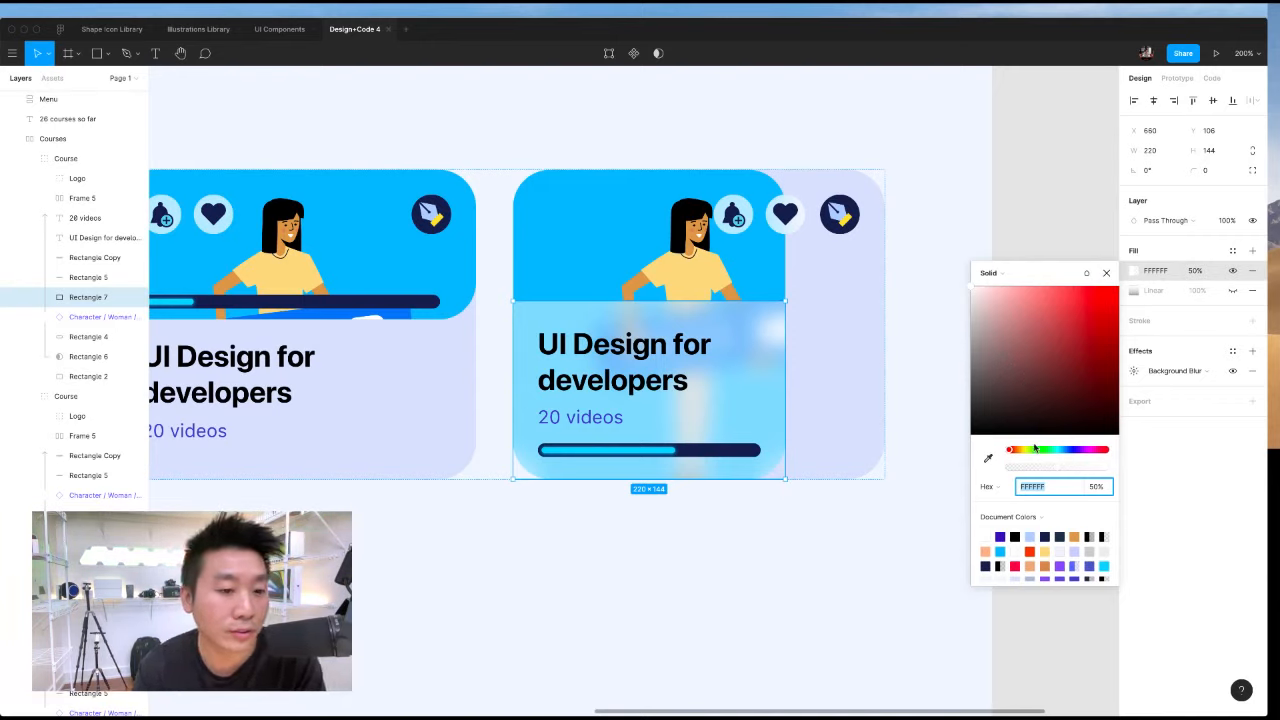
{"action": "type", "text": "000000"}
{"action": "key", "text": "Return"}
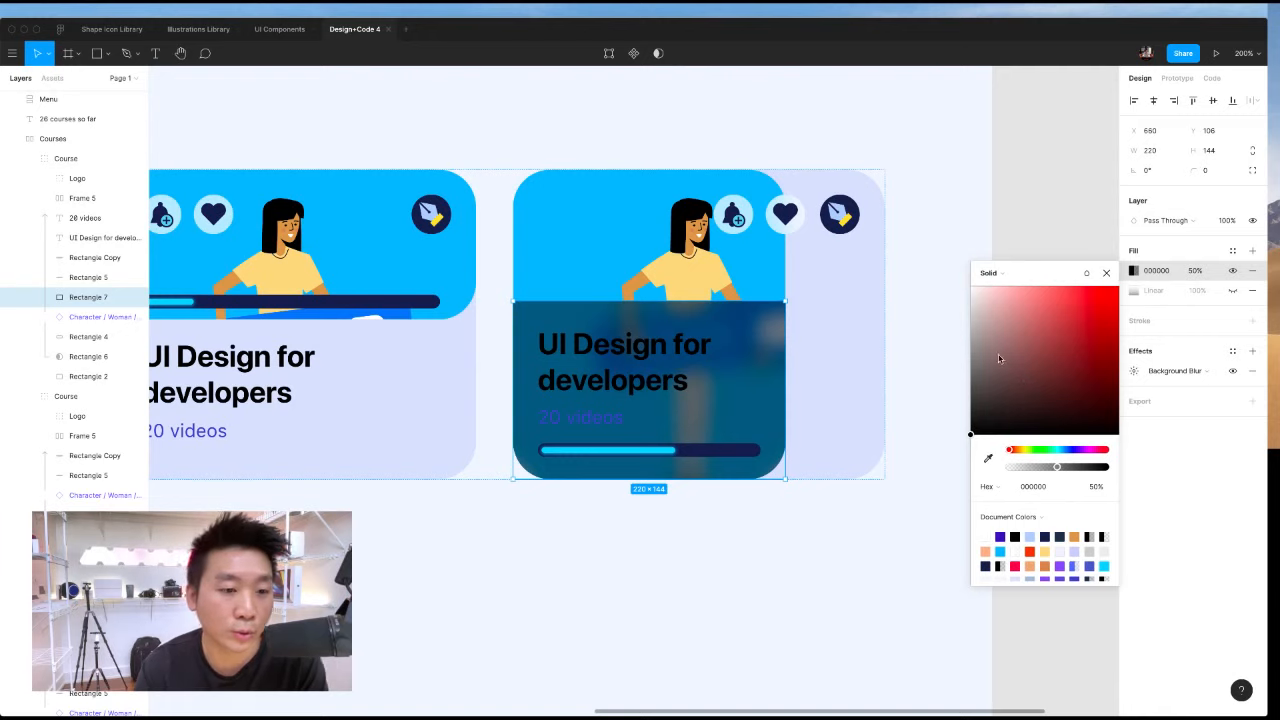
{"action": "left_click_drag", "start_coordinate": [1000, 358], "coordinate": [871, 254]}
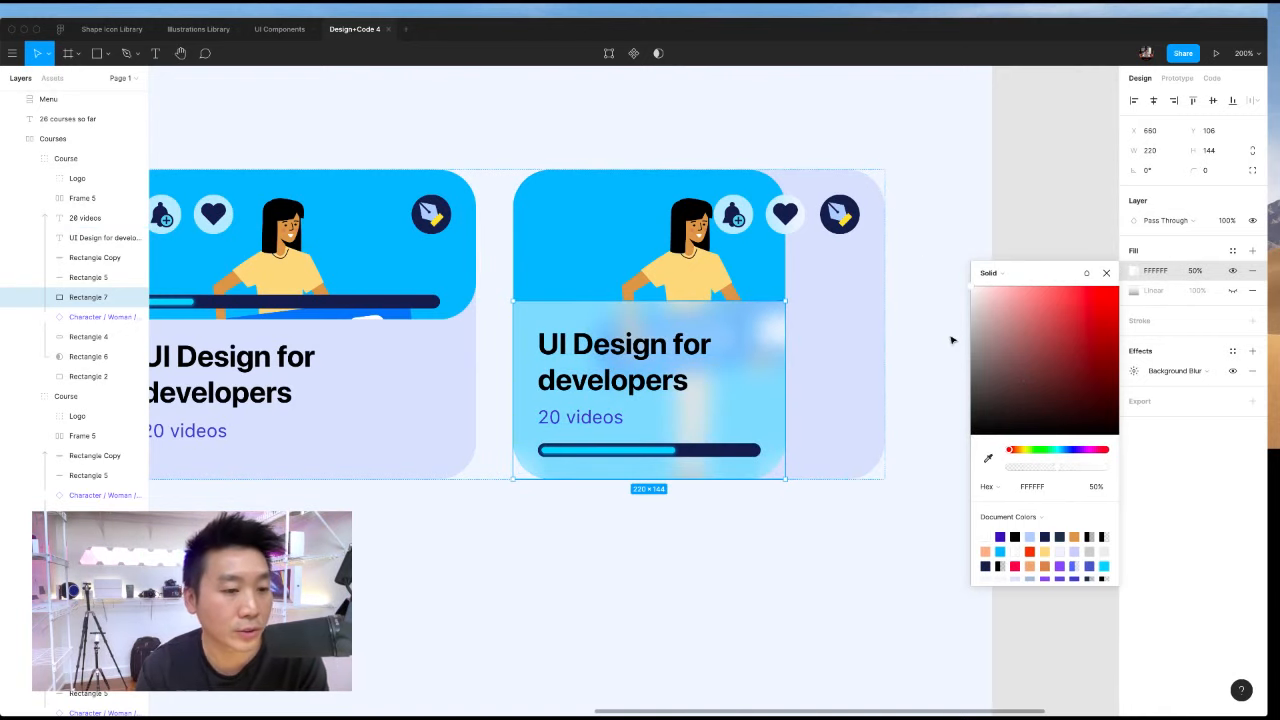
Darken the blurred overlay by changing its solid fill color to 0B0B0B.
{"action": "left_click", "coordinate": [616, 383]}
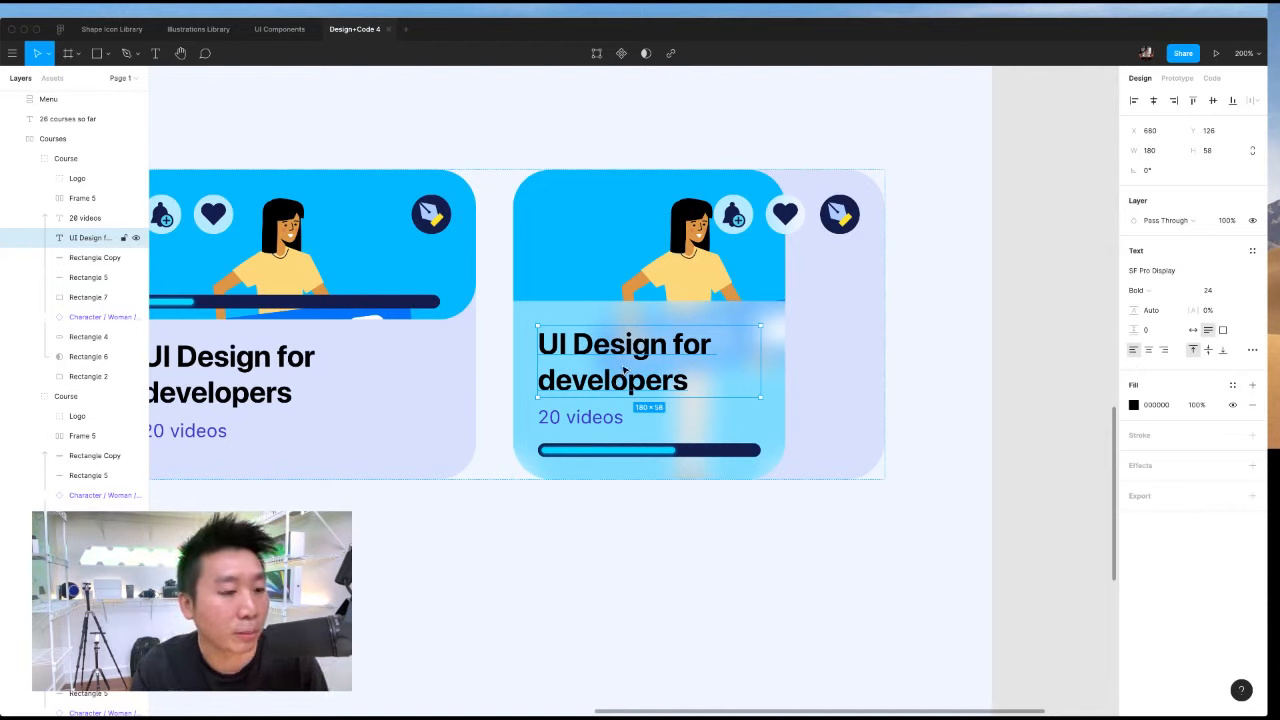
{"action": "left_click", "coordinate": [563, 315]}
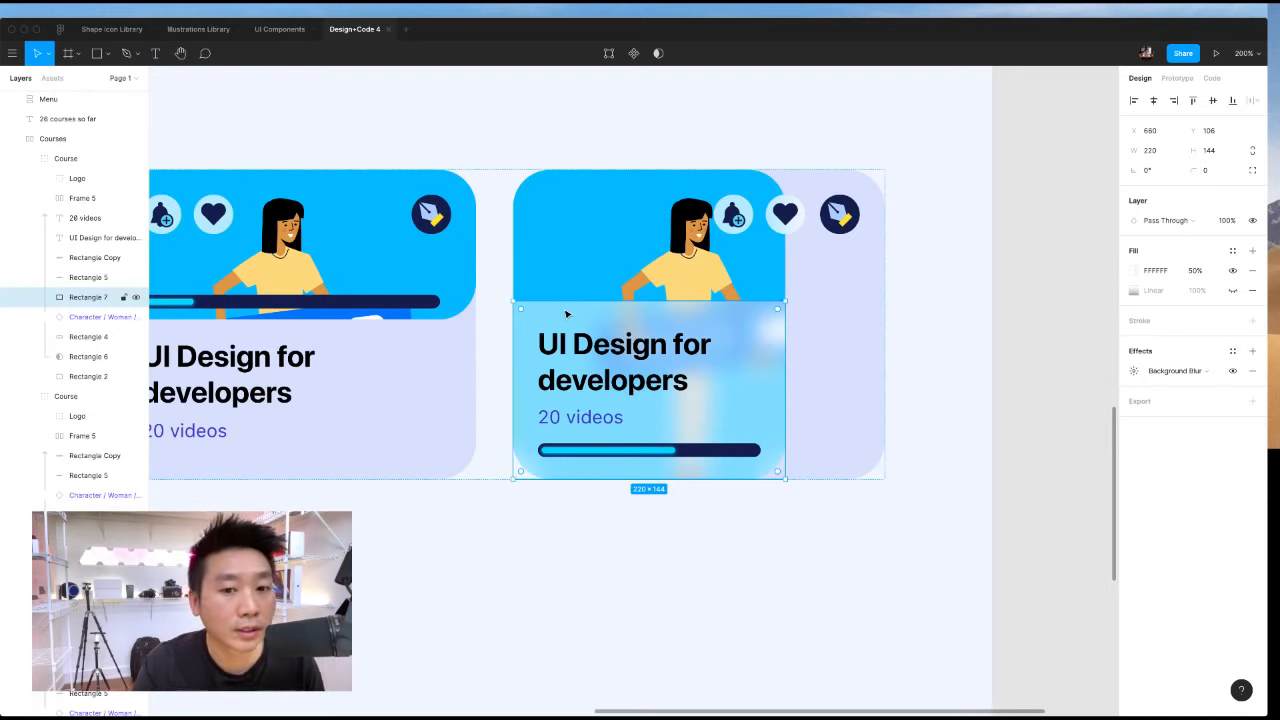
{"action": "left_click", "coordinate": [1134, 272]}
{"action": "left_click_drag", "start_coordinate": [1020, 376], "coordinate": [891, 514]}
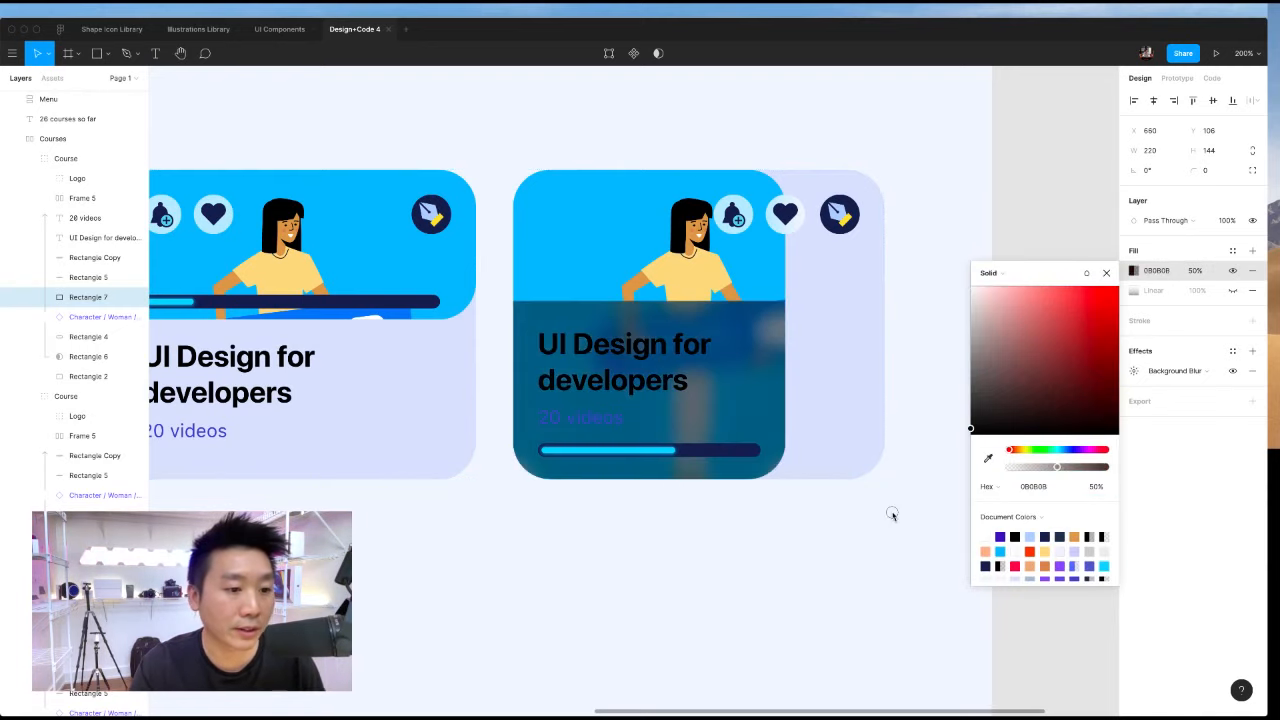
{"action": "left_click", "coordinate": [902, 583]}
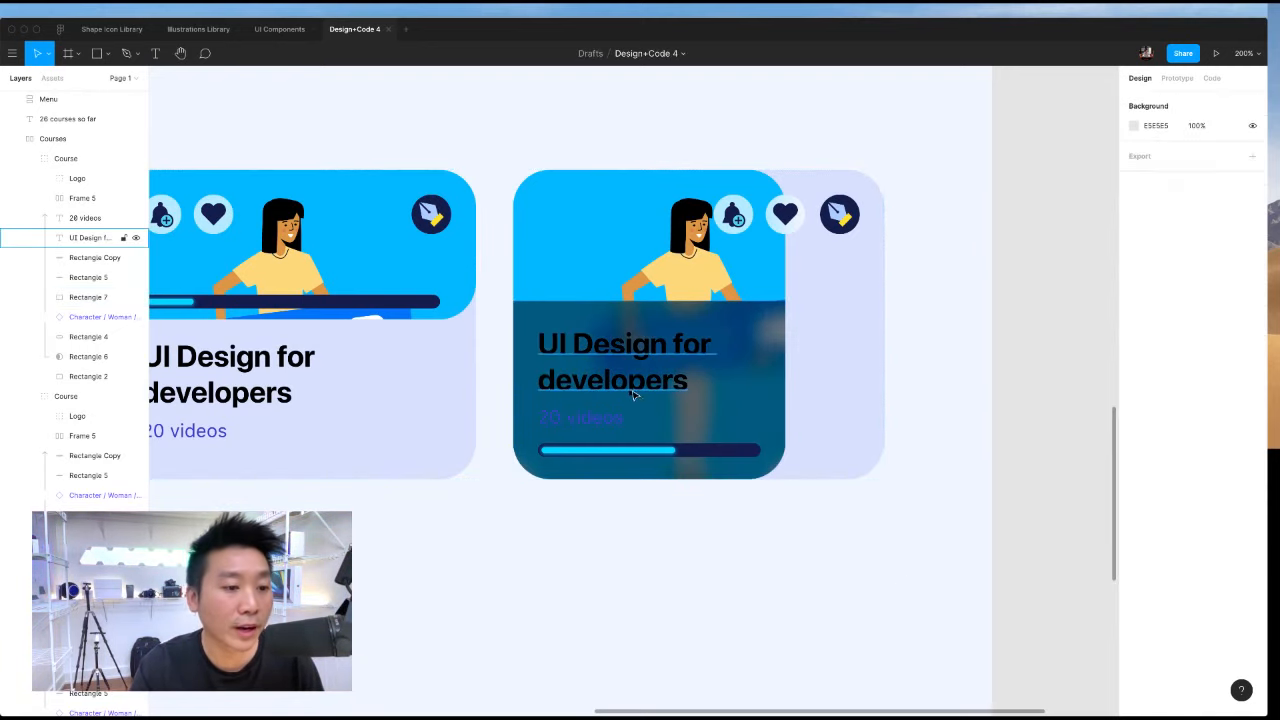
Recolor the vertical card's title and its "20 videos" text to FFFFFF.
{"action": "left_click", "coordinate": [100, 237]}
{"action": "left_click", "coordinate": [1134, 405]}
{"action": "left_click_drag", "start_coordinate": [1070, 434], "coordinate": [797, 292]}
{"action": "left_click", "coordinate": [674, 528]}
{"action": "left_click", "coordinate": [609, 425]}
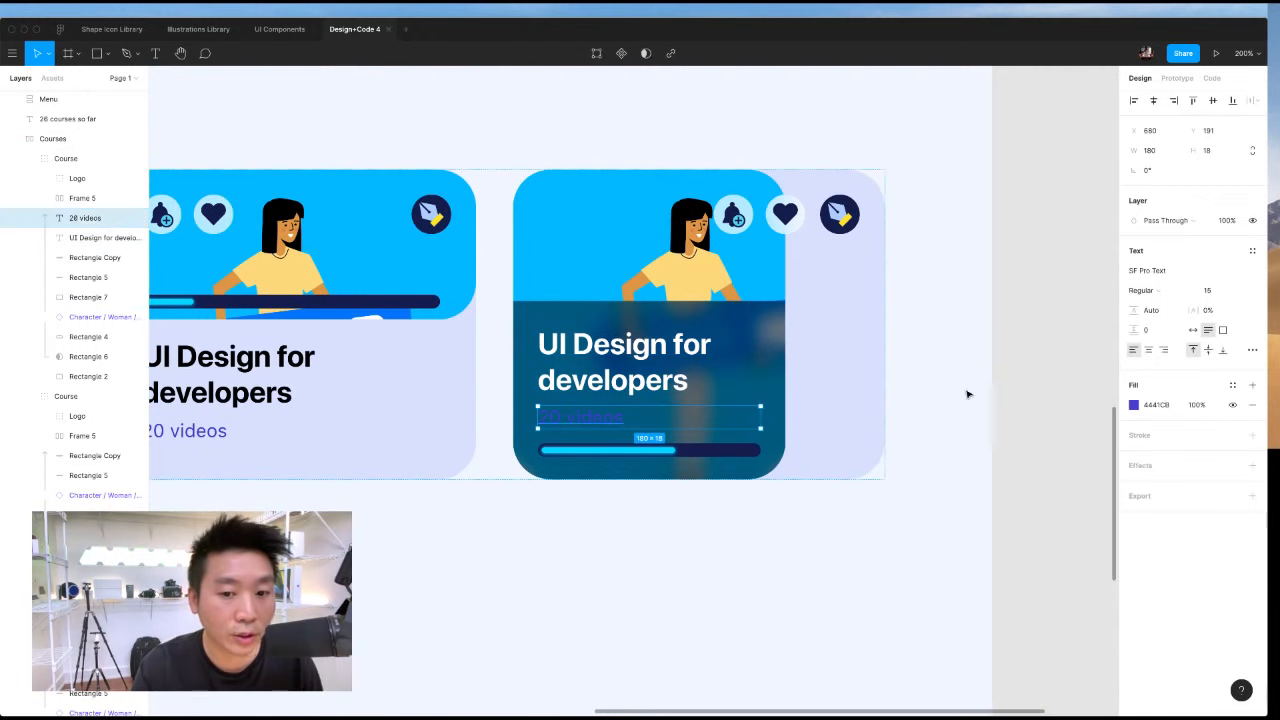
{"action": "left_click", "coordinate": [1134, 405]}
{"action": "left_click_drag", "start_coordinate": [1012, 449], "coordinate": [966, 402]}
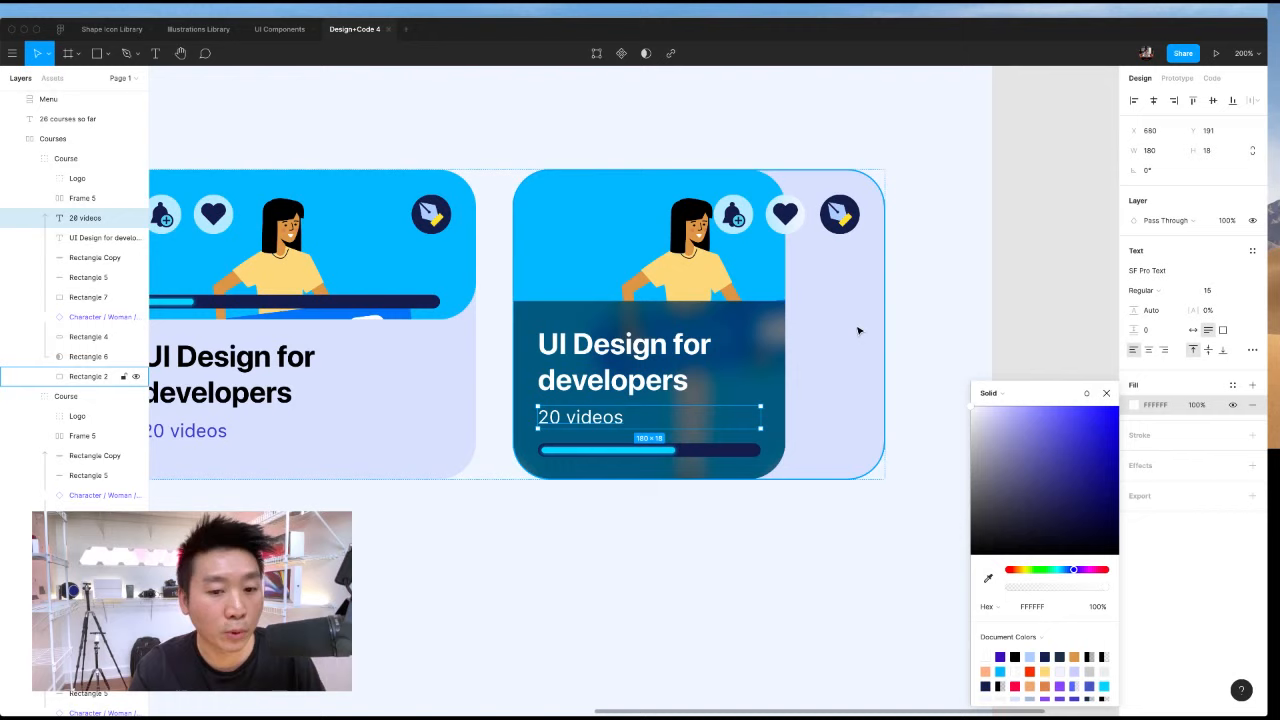
{"action": "left_click", "coordinate": [910, 505]}
Try 80% and 60% layer opacity on the vertical card's "20 videos" text, and settle on 70%.
{"action": "left_click", "coordinate": [609, 370]}
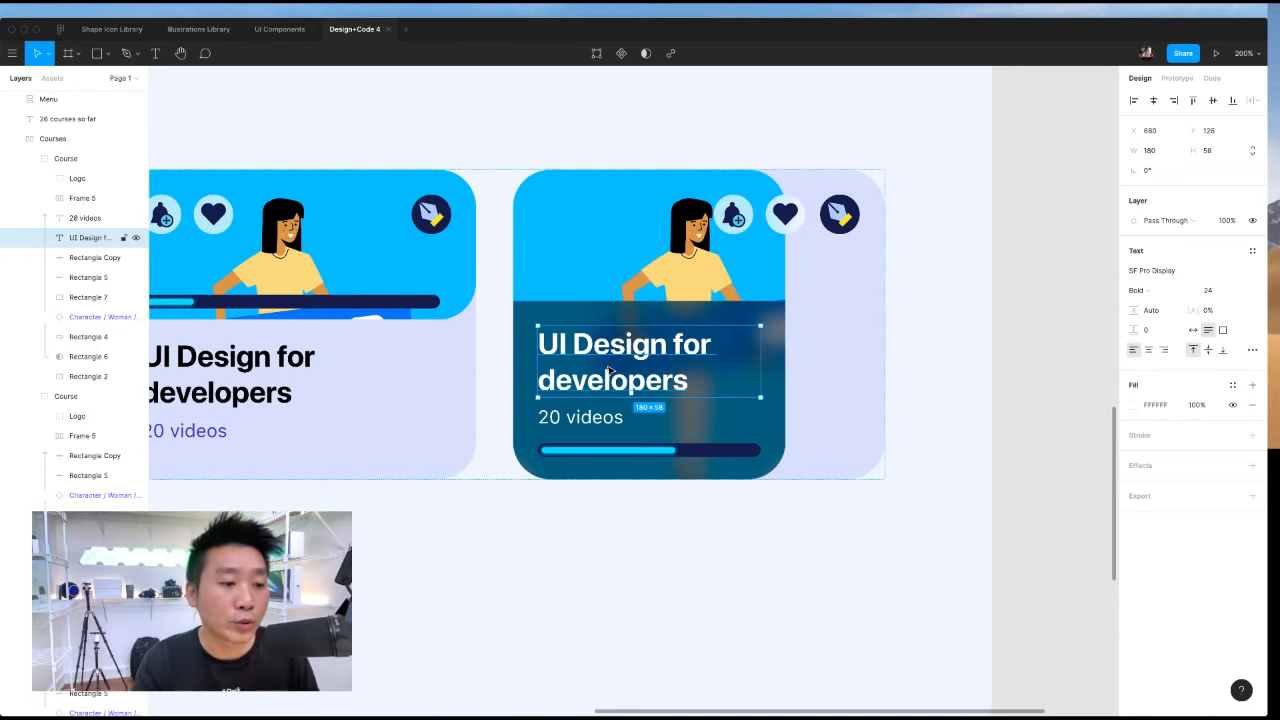
{"action": "left_click", "coordinate": [586, 416]}
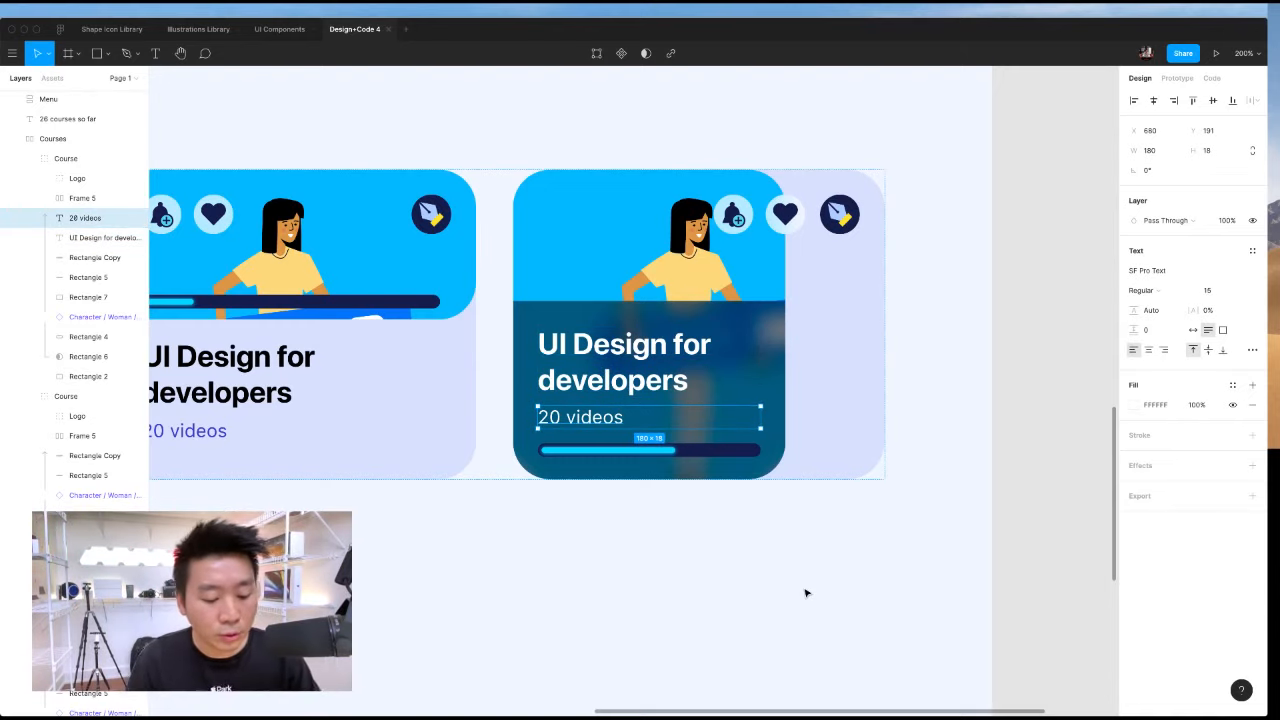
{"action": "key", "text": "8"}
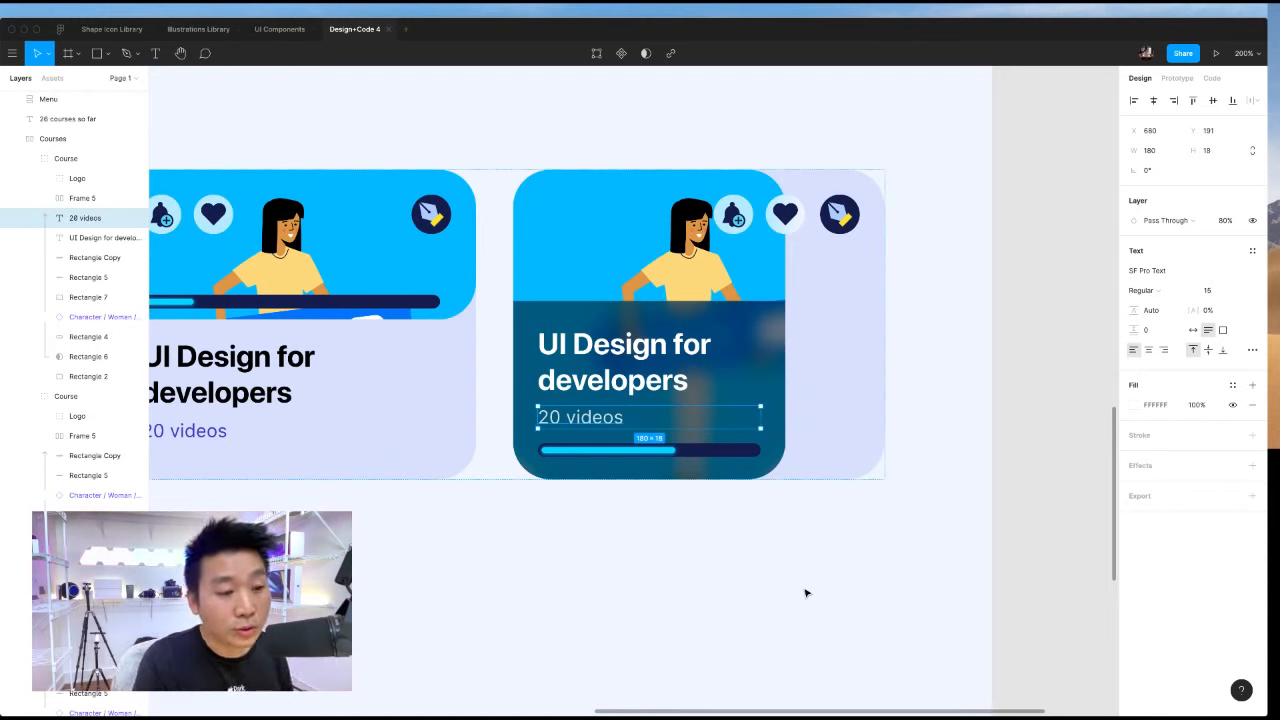
{"action": "key", "text": "6"}
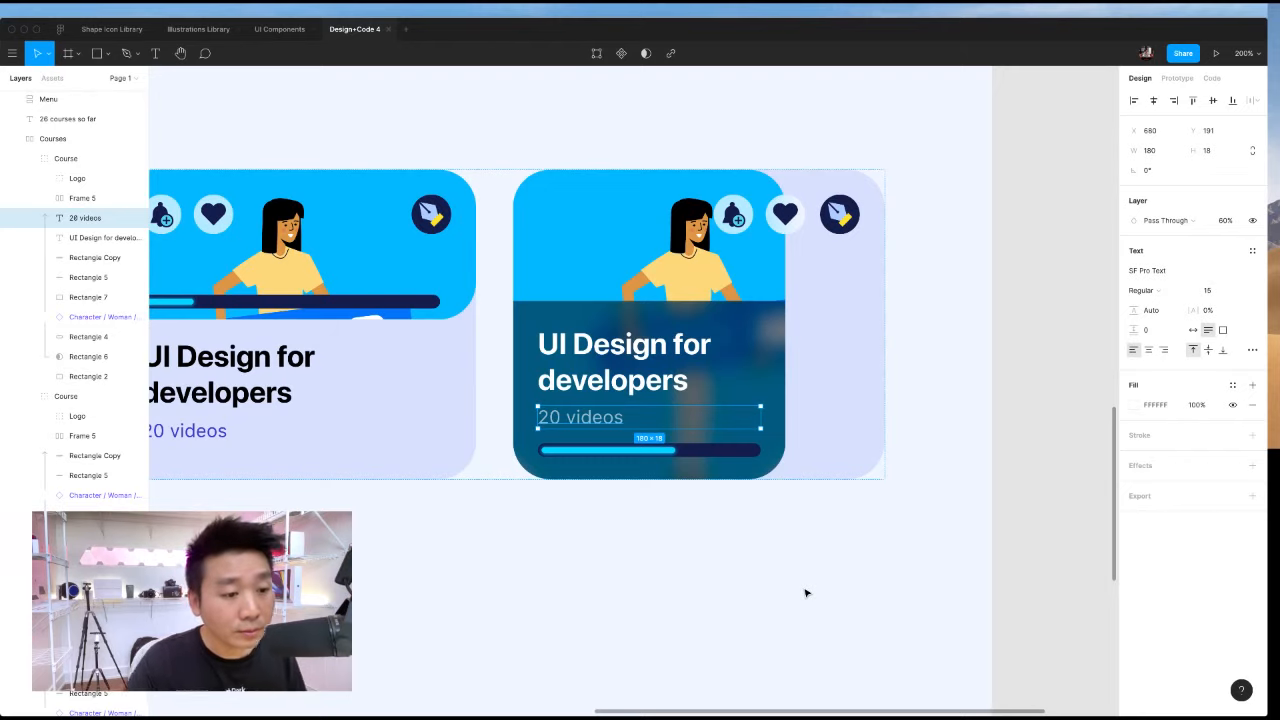
{"action": "key", "text": "8"}
{"action": "key", "text": "7"}
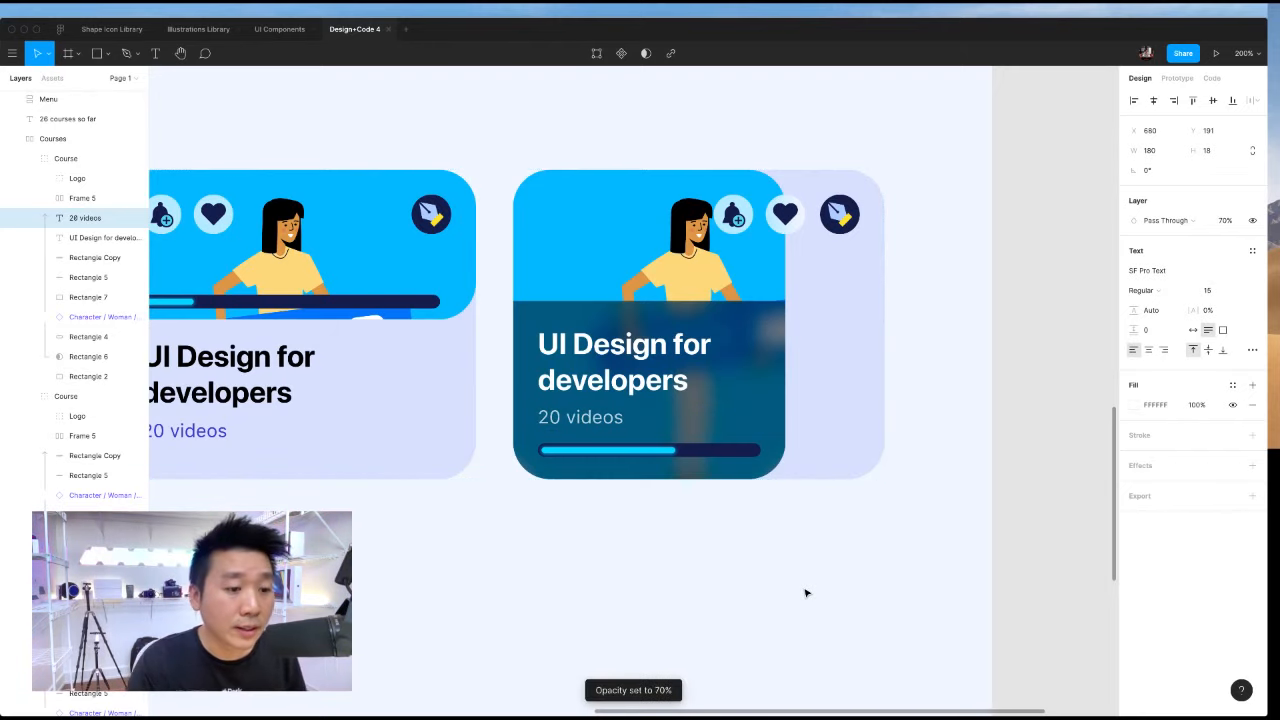
Restore the vertical card's "20 videos" text to 100% opacity and recolor it 2FB8FF, sampled from the card's blue background.
{"action": "key", "text": "0"}
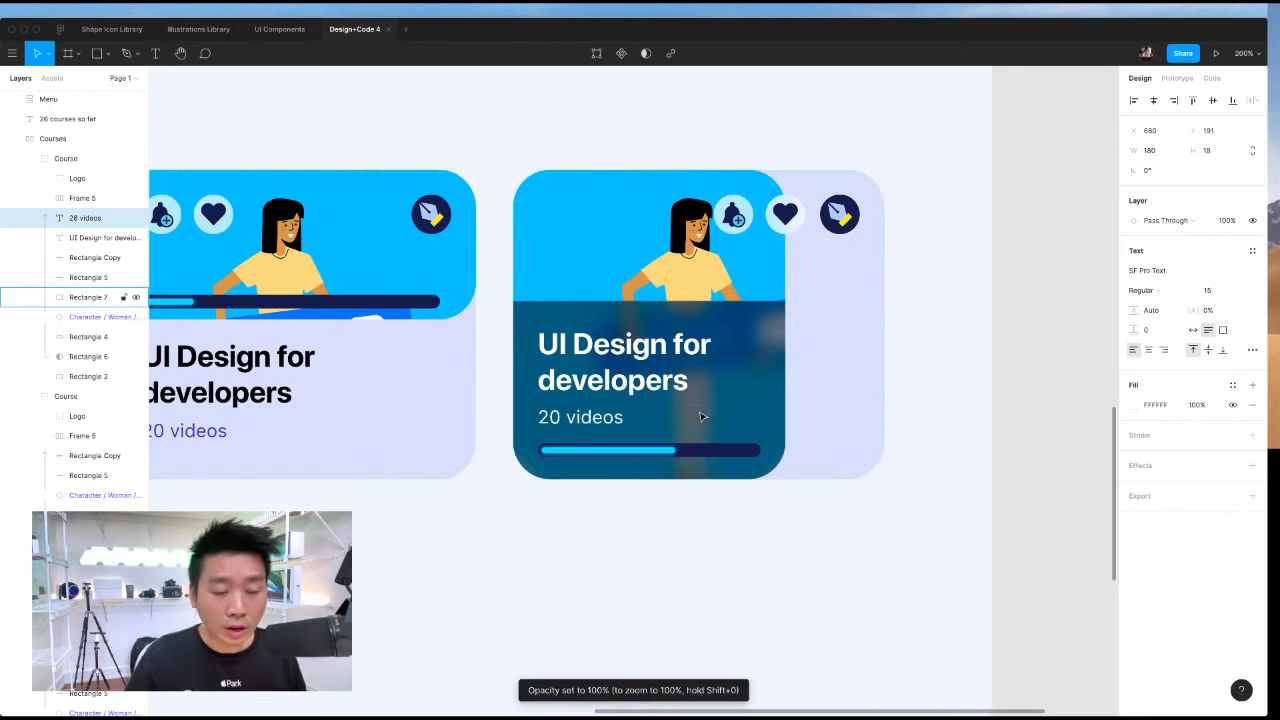
{"action": "left_click", "coordinate": [650, 388]}
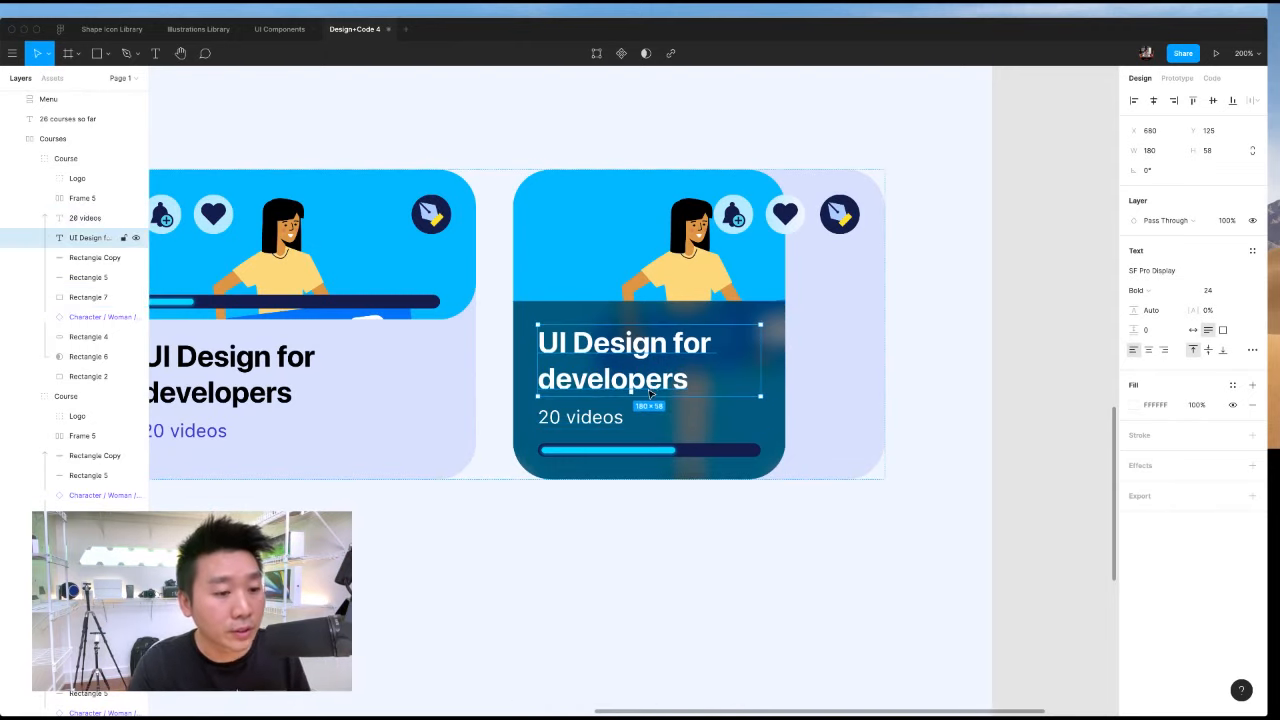
{"action": "left_click", "coordinate": [616, 414]}
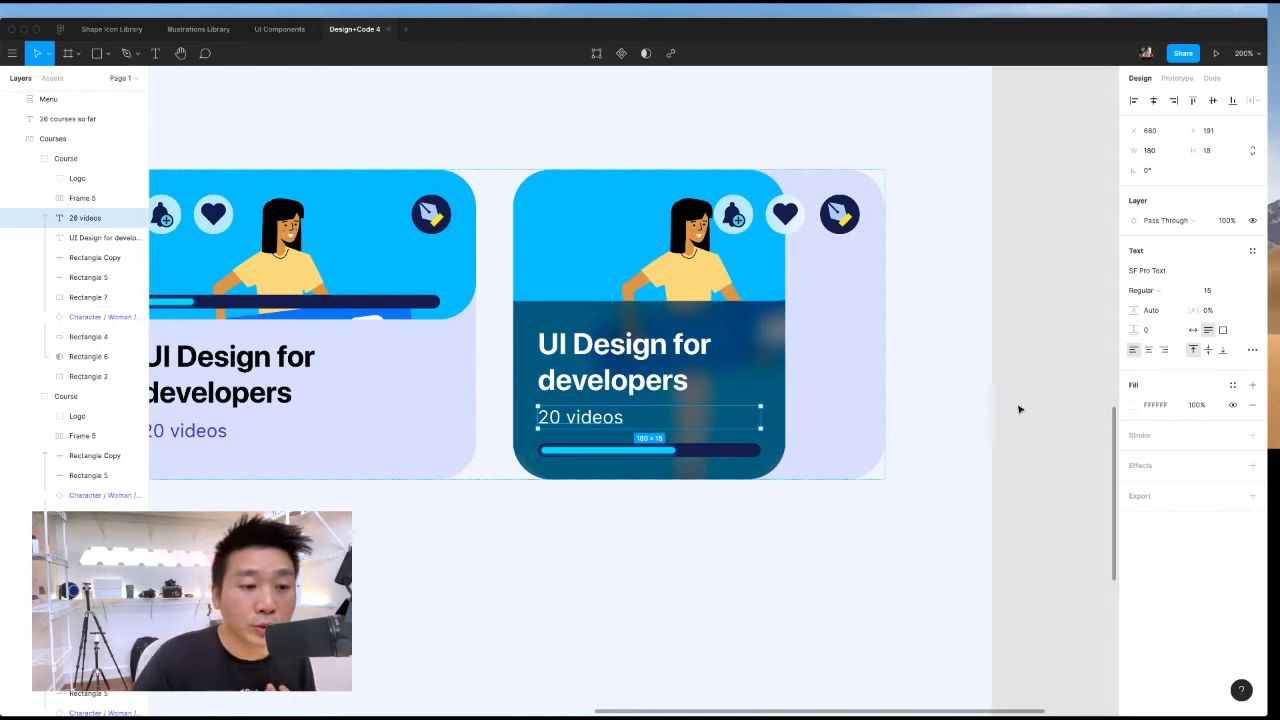
{"action": "left_click", "coordinate": [1134, 404]}
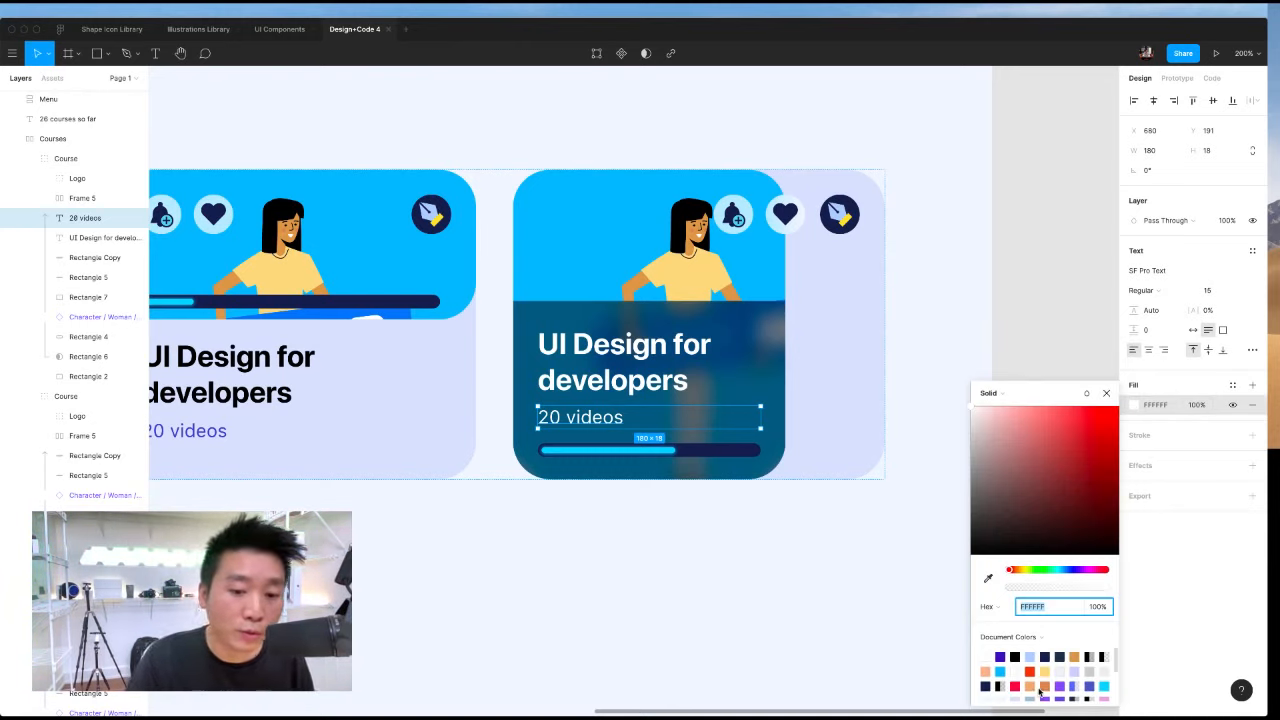
{"action": "left_click", "coordinate": [988, 581]}
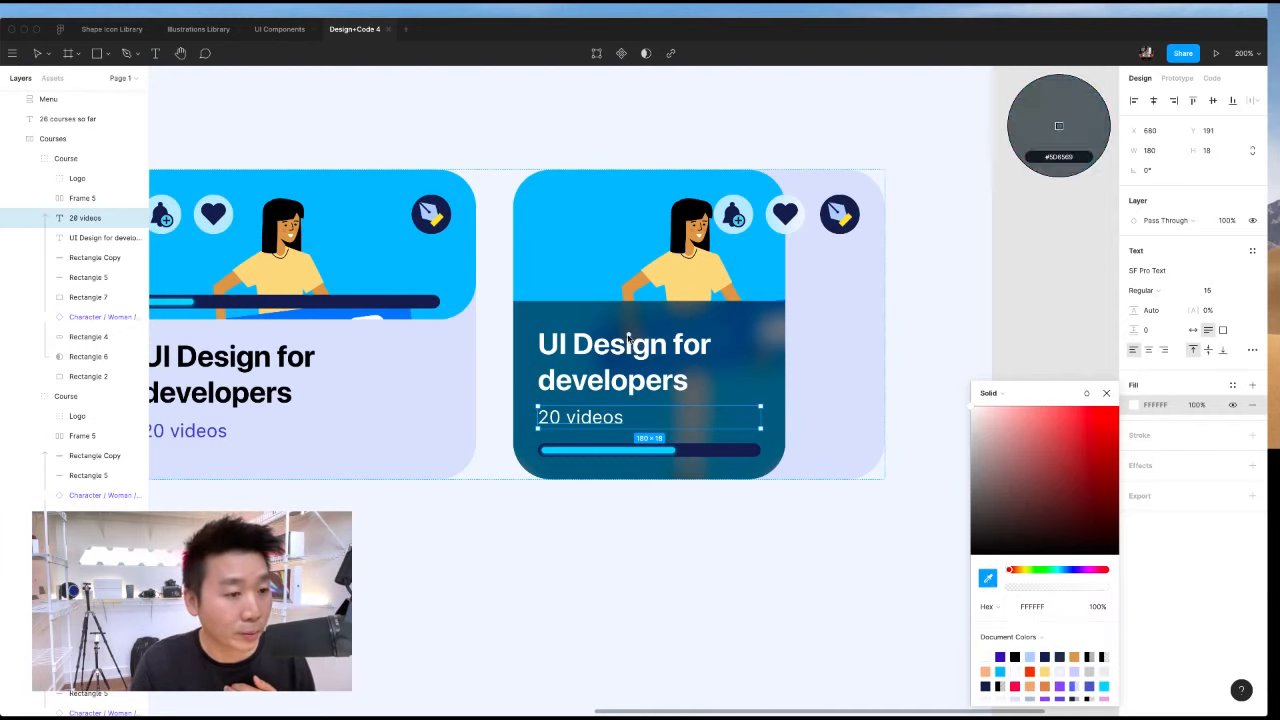
{"action": "left_click", "coordinate": [561, 246]}
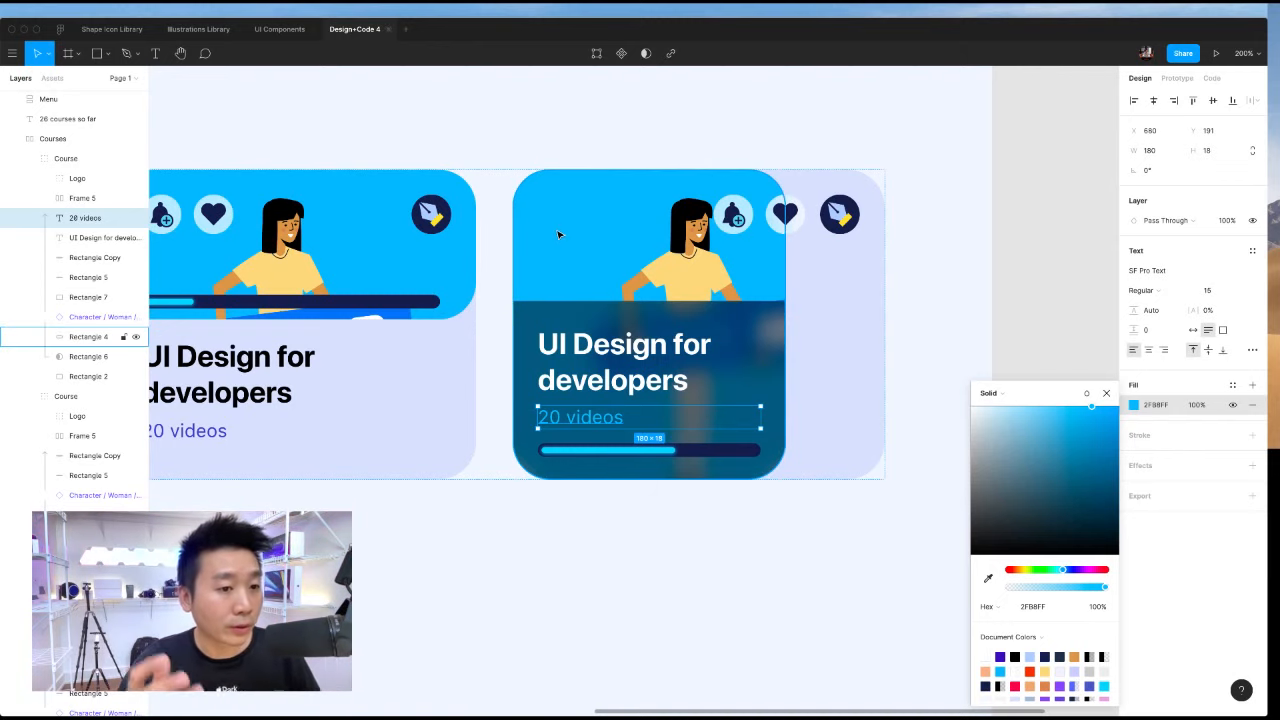
{"action": "scroll", "coordinate": [557, 229], "scroll_direction": "left", "scroll_amount": 3}
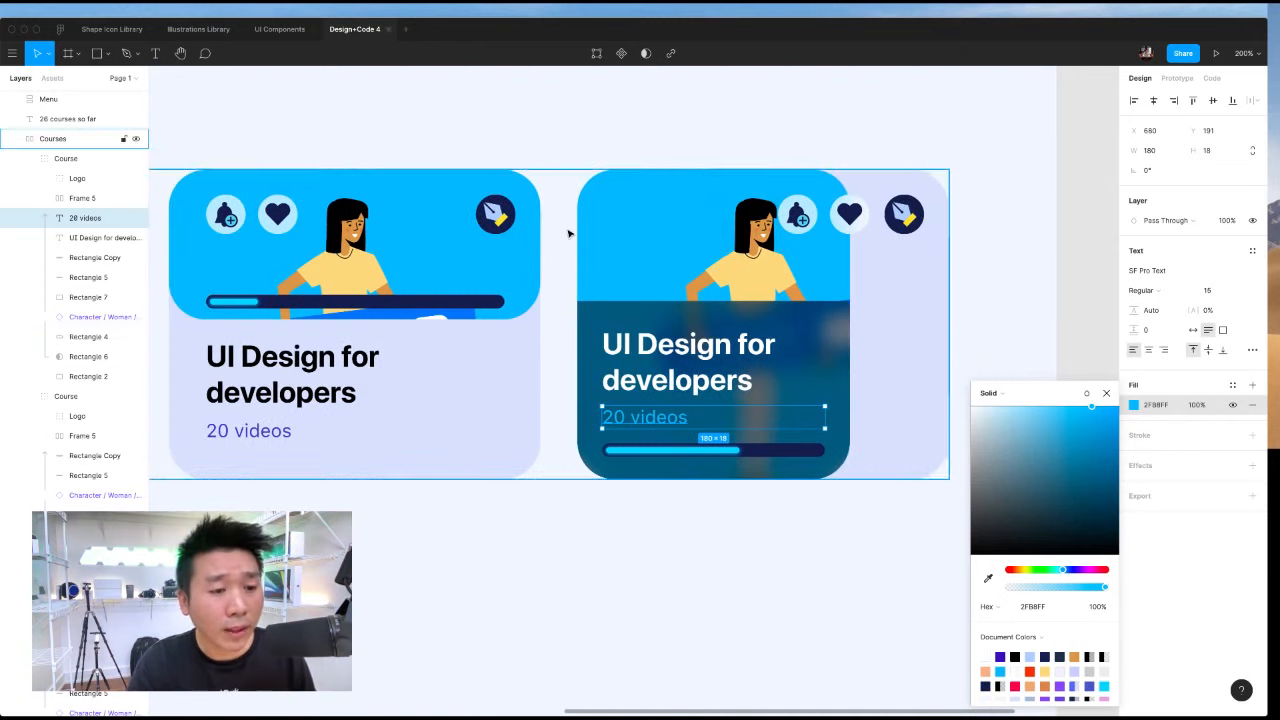
{"action": "left_click", "coordinate": [671, 545]}
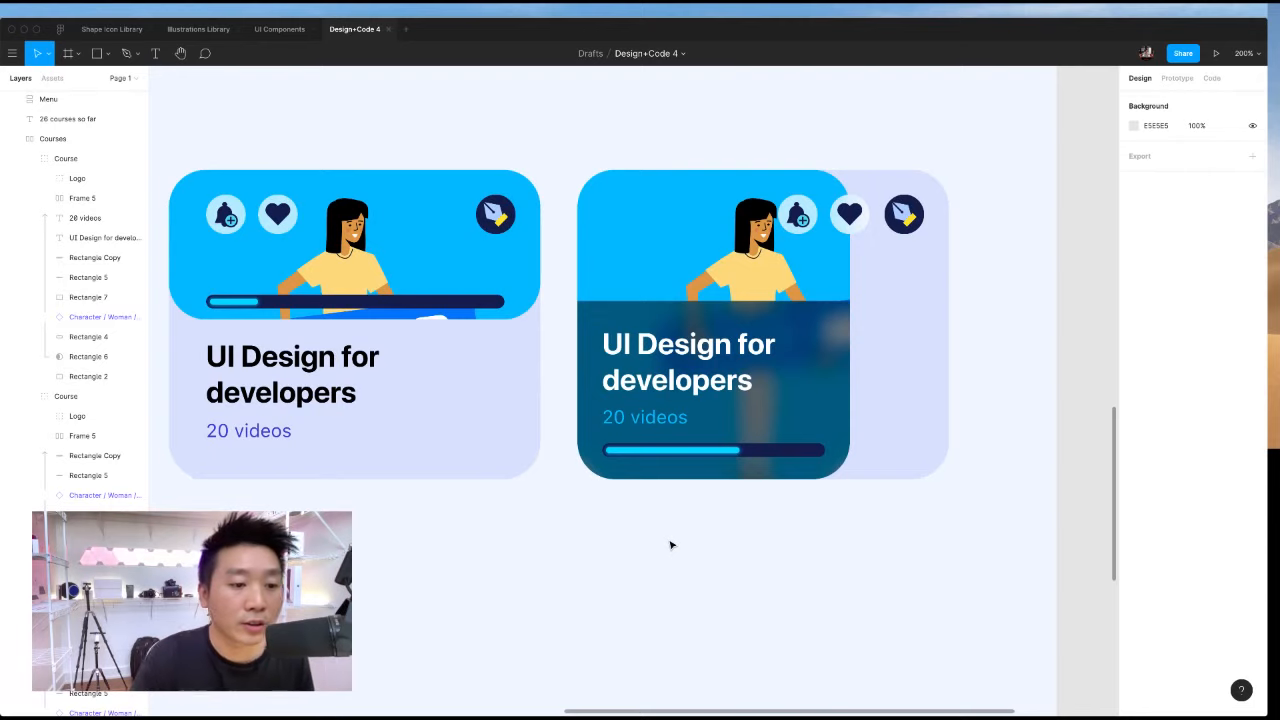
Examine the styling of the vertical card's title, "20 videos" text and progress bar.
{"action": "left_click", "coordinate": [636, 425], "text": "super"}
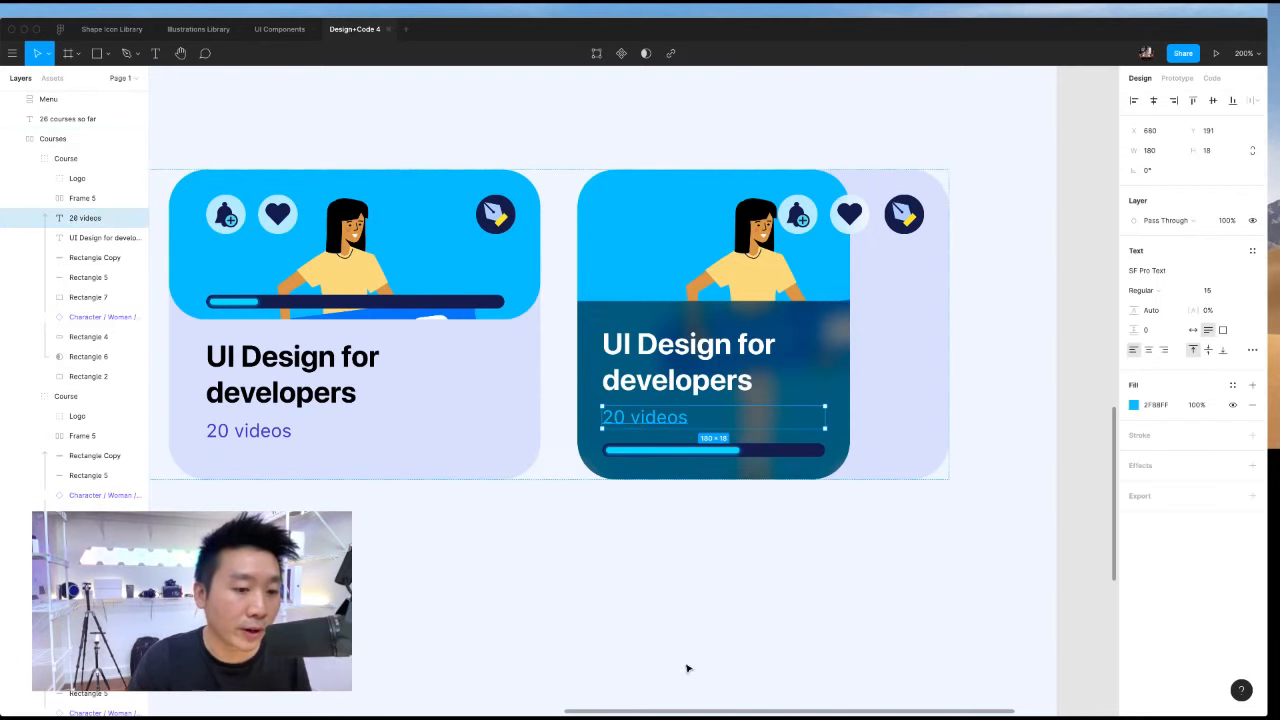
{"action": "left_click", "coordinate": [686, 663]}
{"action": "left_click", "coordinate": [662, 450], "text": "super"}
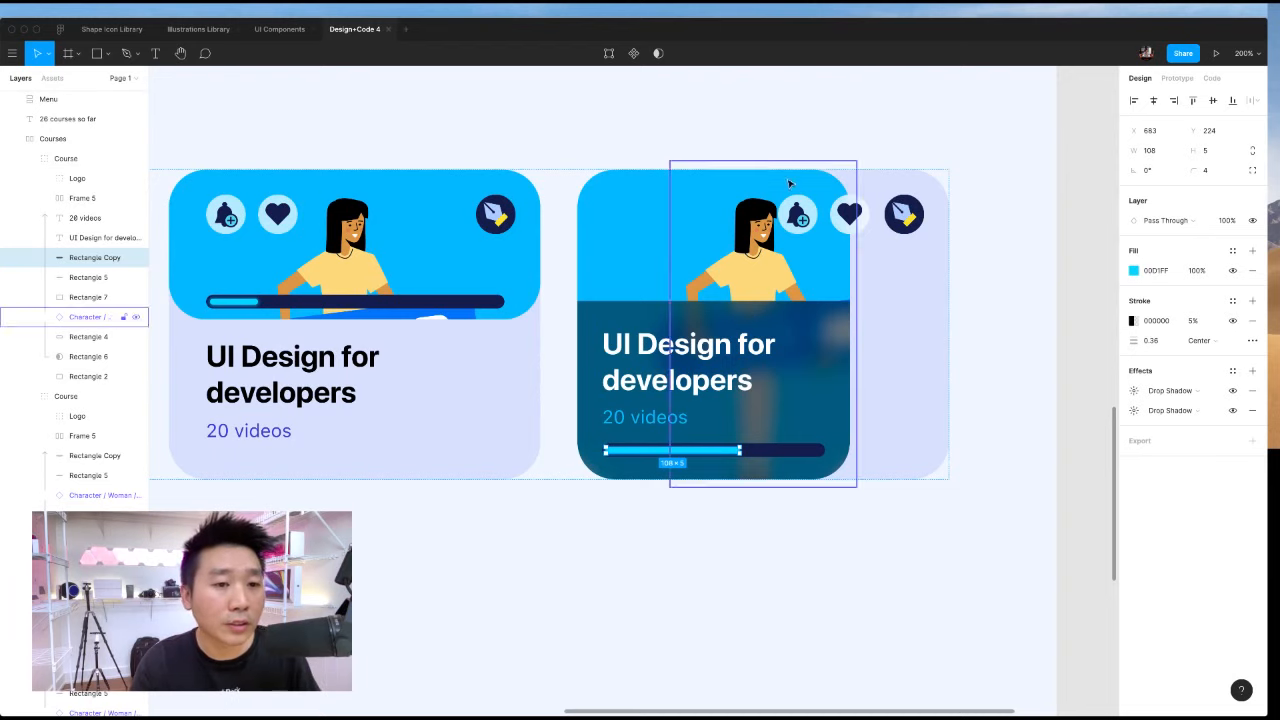
{"action": "left_click", "coordinate": [1009, 245]}
{"action": "left_click", "coordinate": [817, 249]}
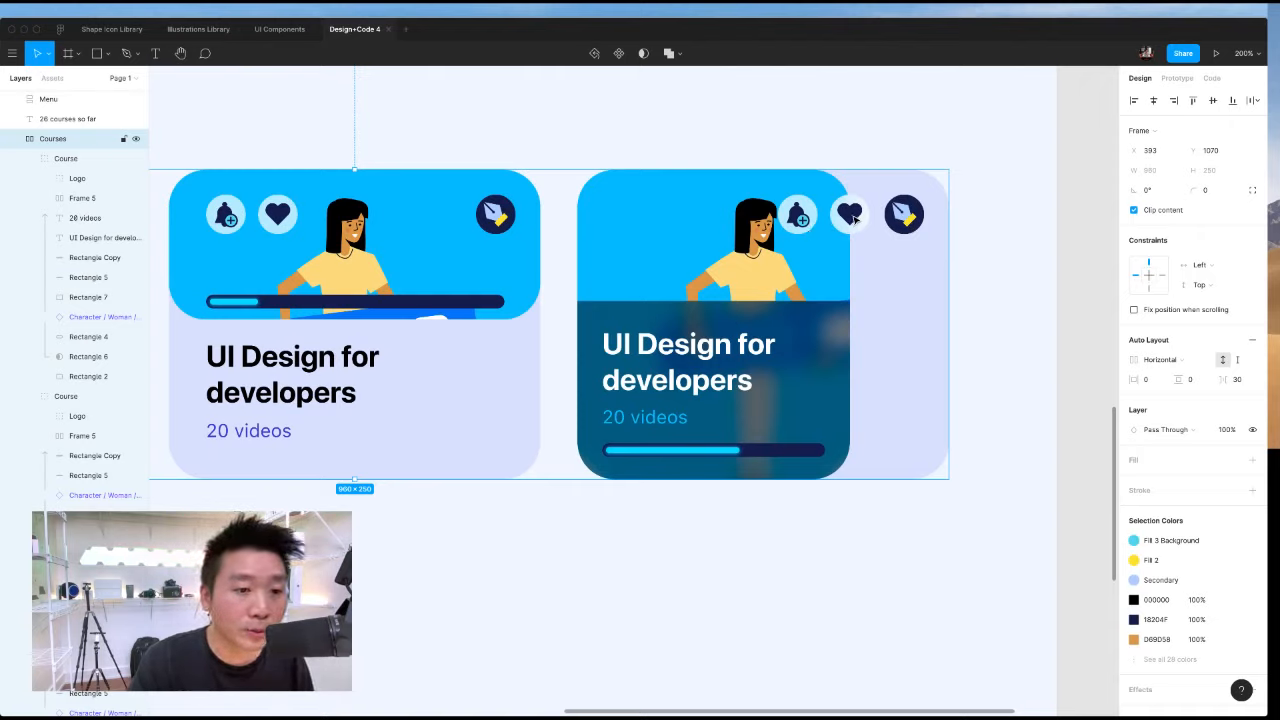
{"action": "left_click", "coordinate": [1045, 315]}
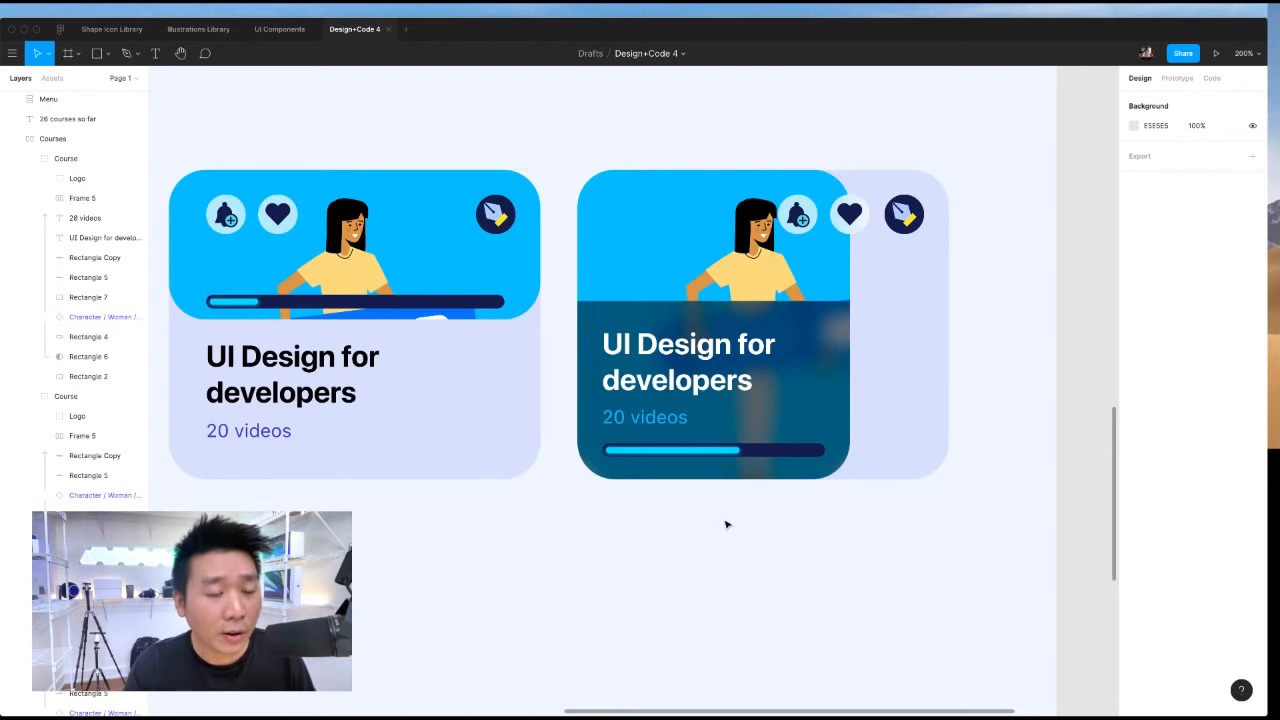
{"action": "left_click", "coordinate": [700, 370]}
{"action": "left_click", "coordinate": [668, 422]}
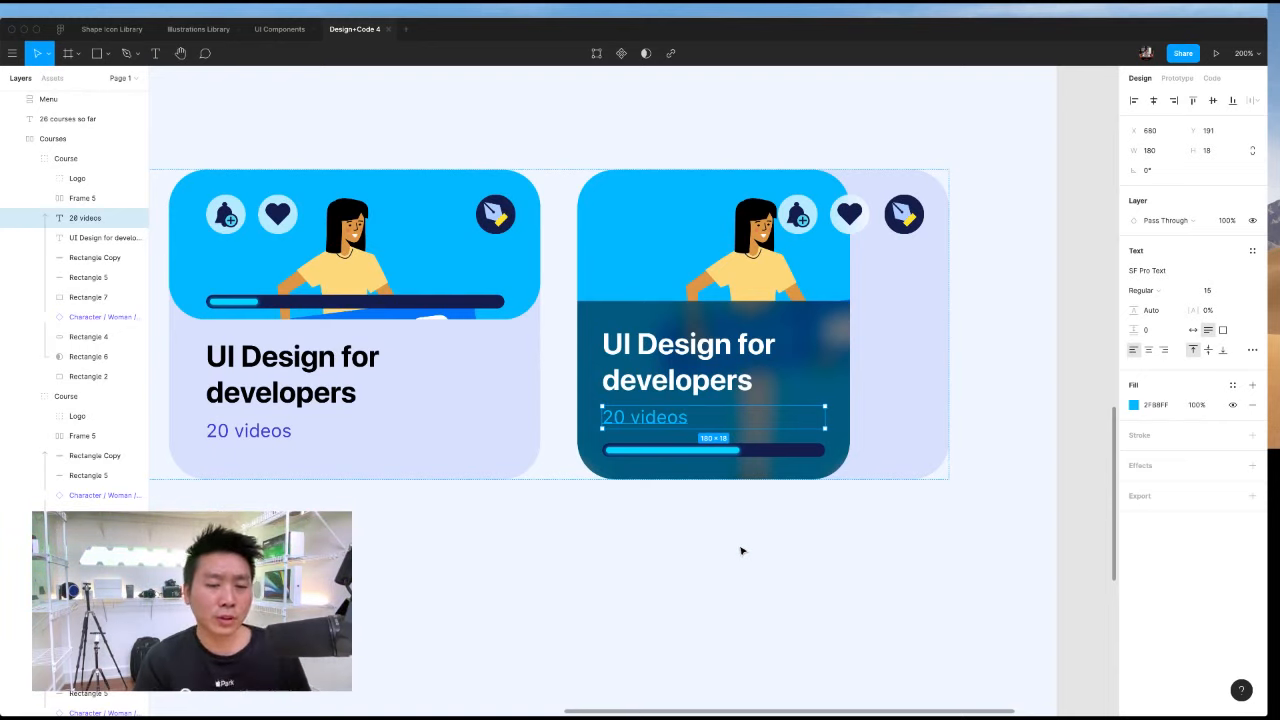
{"action": "left_click", "coordinate": [862, 574]}
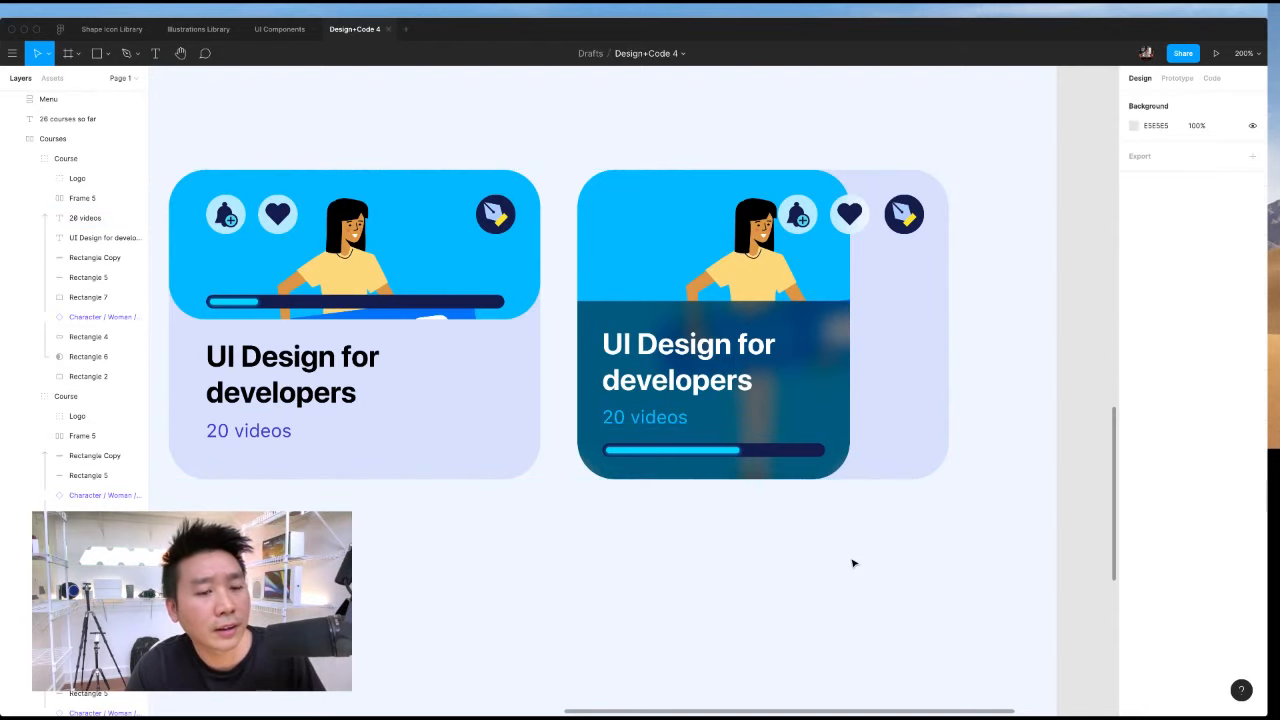
Inspect the fills of the vertical card's background rectangle, heart, bell and pen icons, and progress bar track.
{"action": "left_click", "coordinate": [905, 284]}
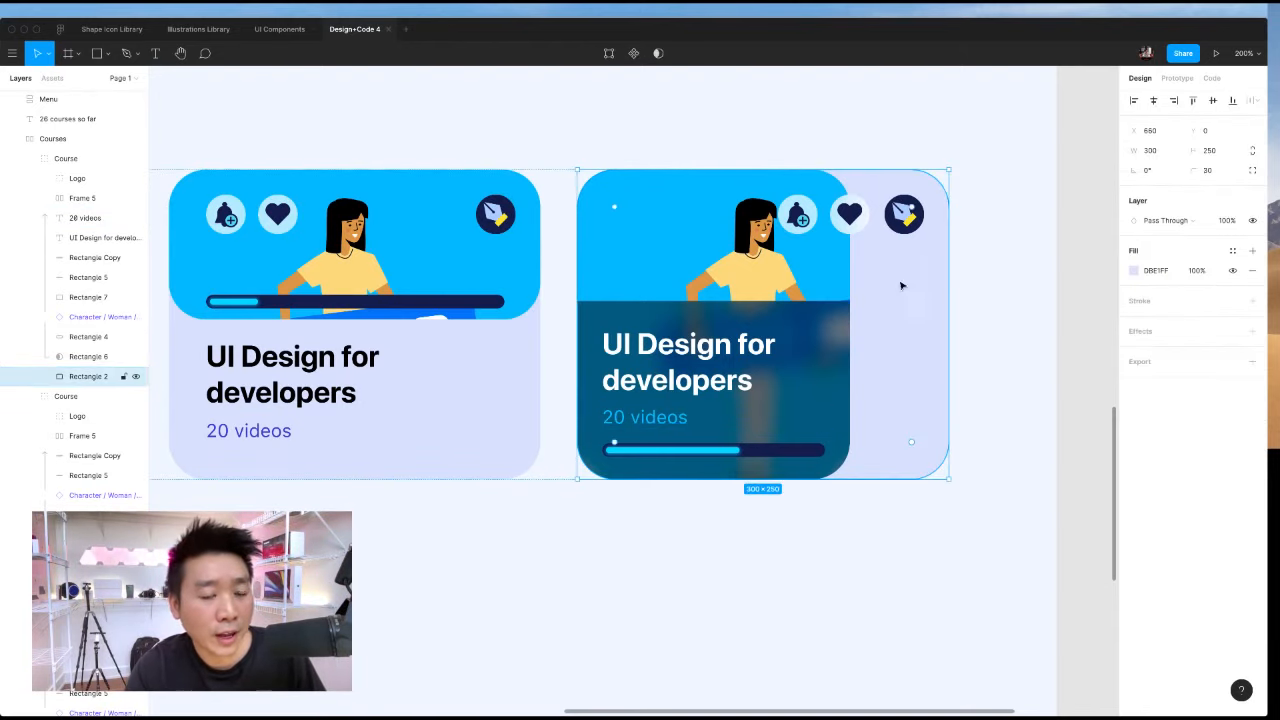
{"action": "left_click", "coordinate": [849, 216]}
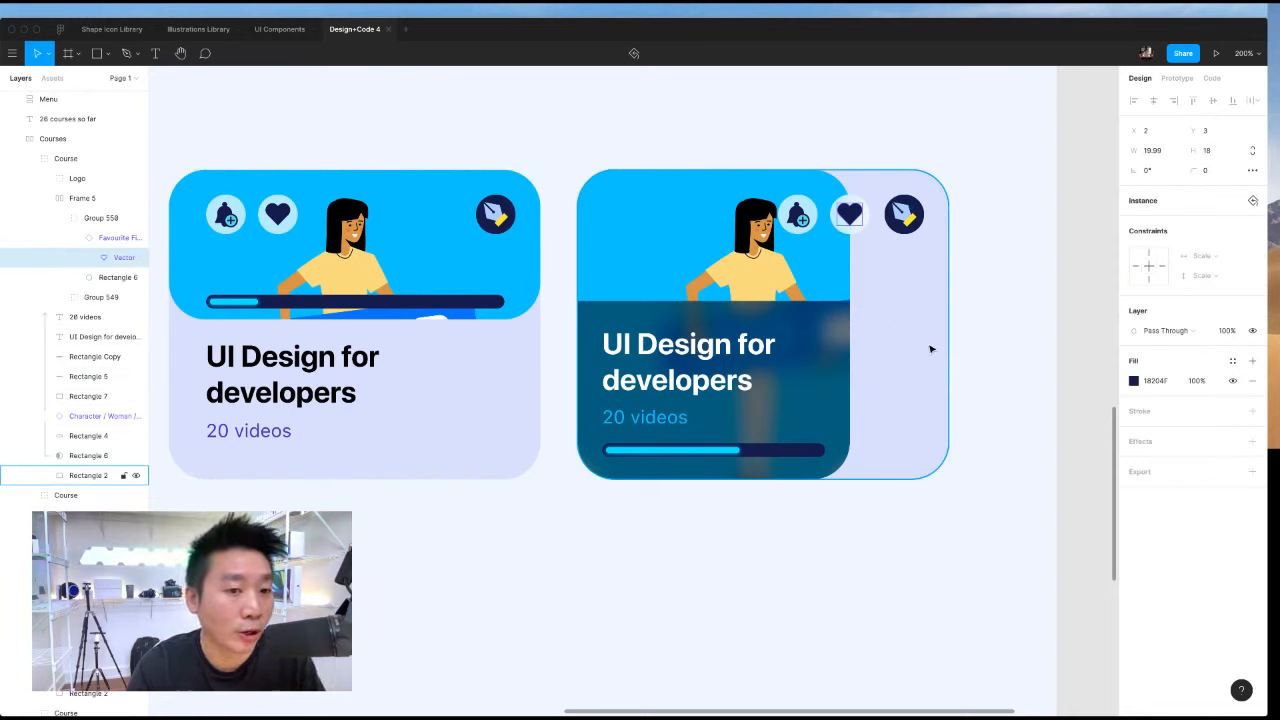
{"action": "left_click", "coordinate": [805, 213]}
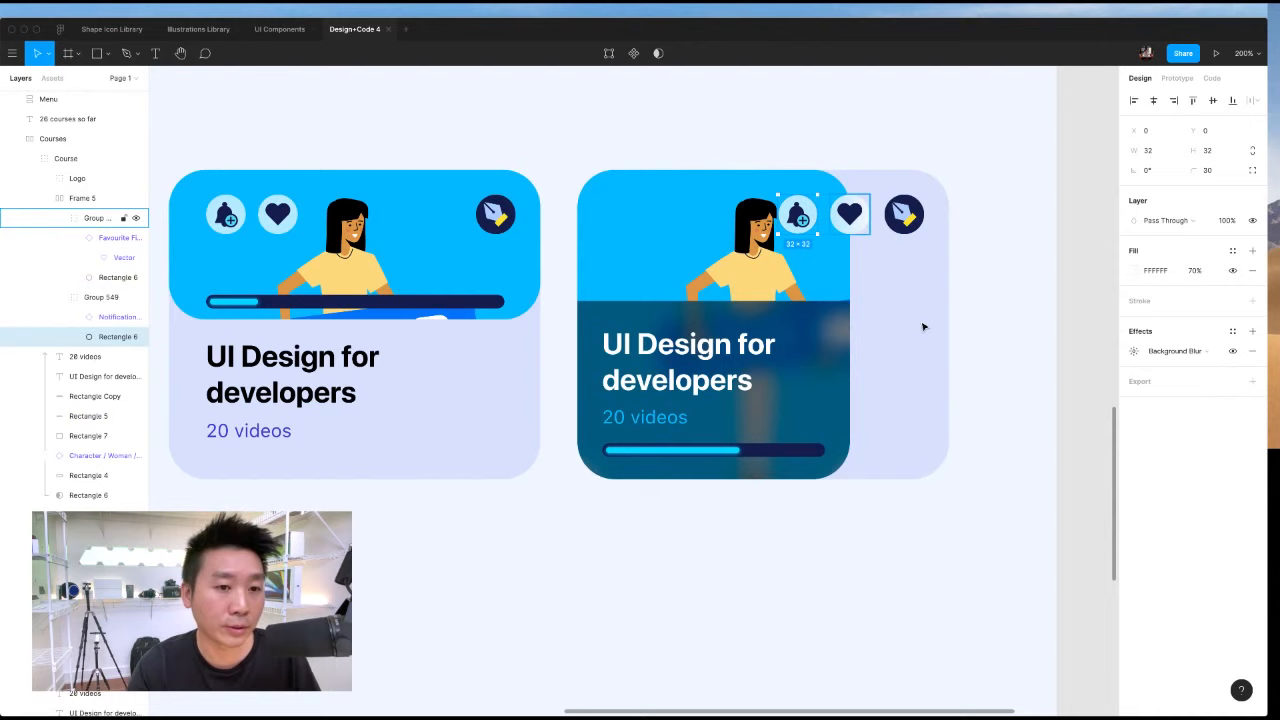
{"action": "left_click", "coordinate": [1009, 347]}
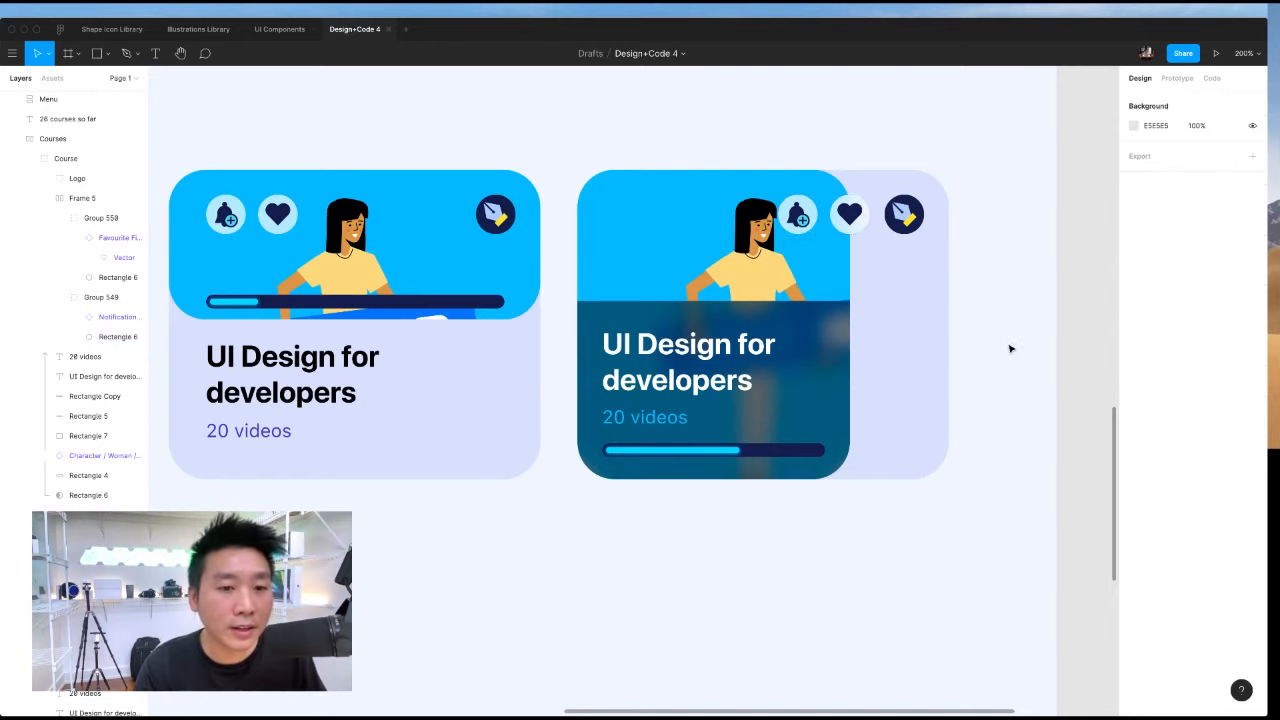
{"action": "left_click", "coordinate": [897, 230]}
{"action": "left_click", "coordinate": [1000, 290]}
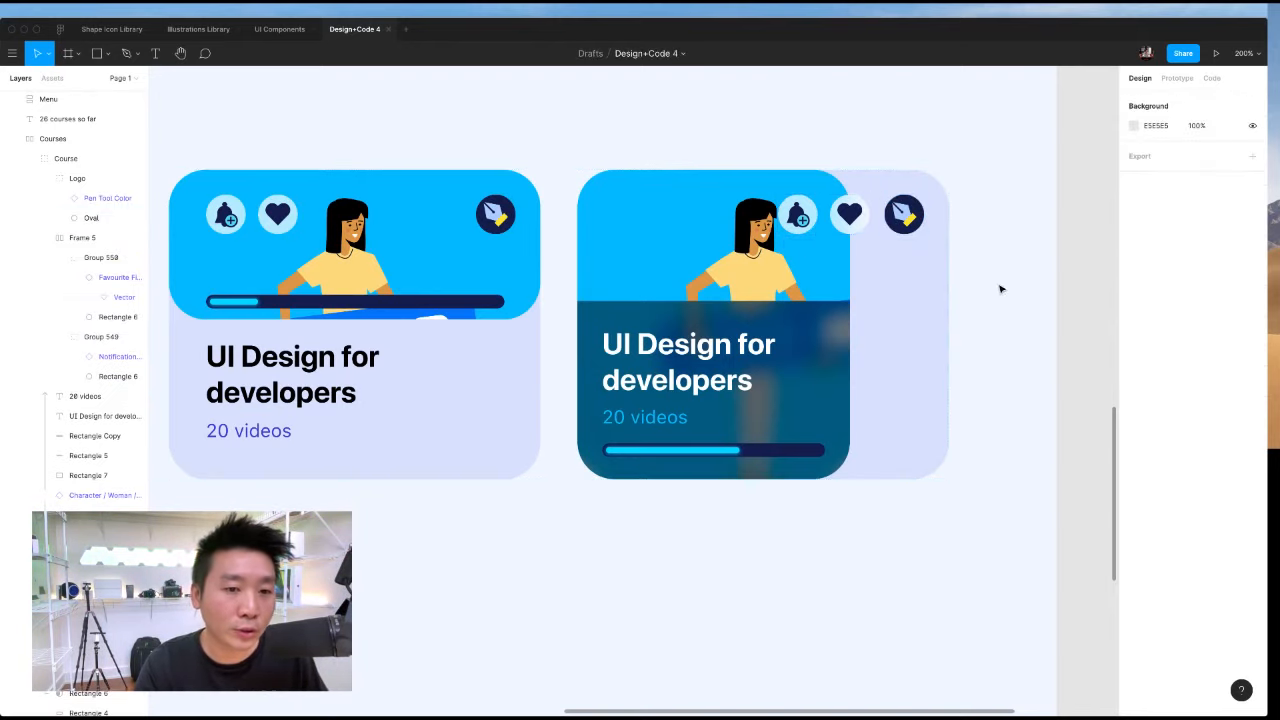
{"action": "left_click", "coordinate": [849, 214]}
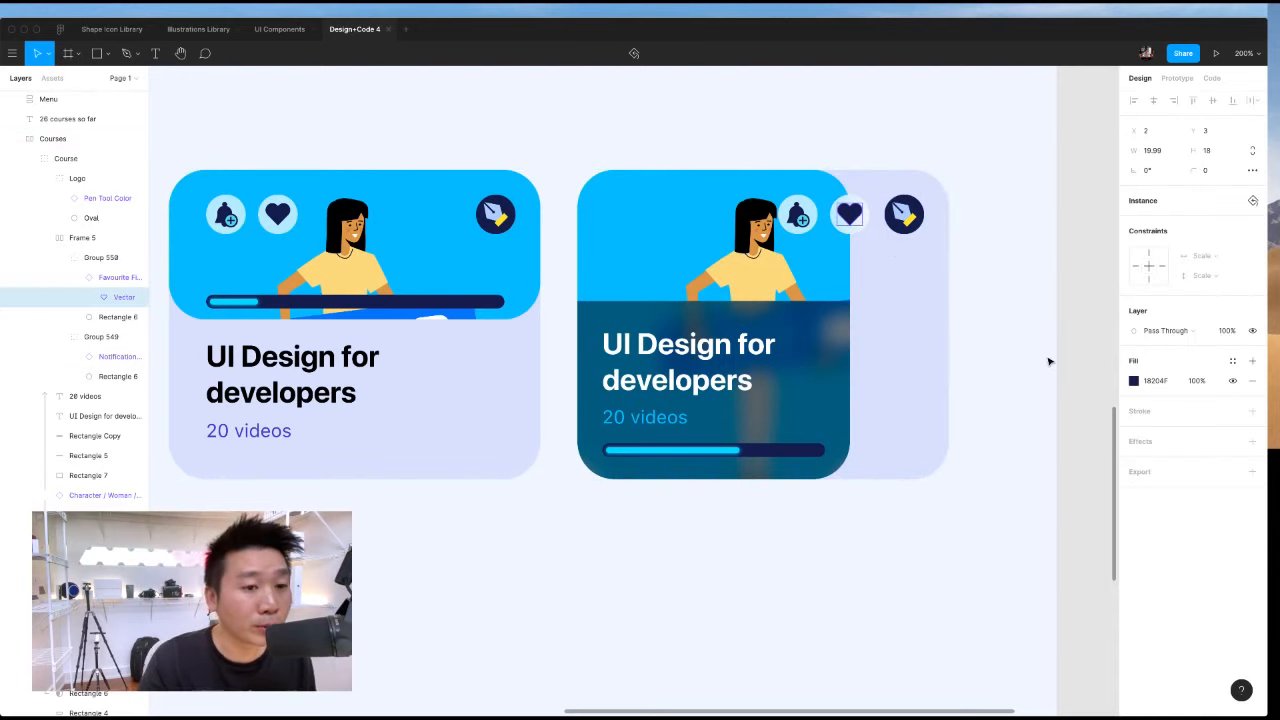
{"action": "left_click", "coordinate": [1045, 358]}
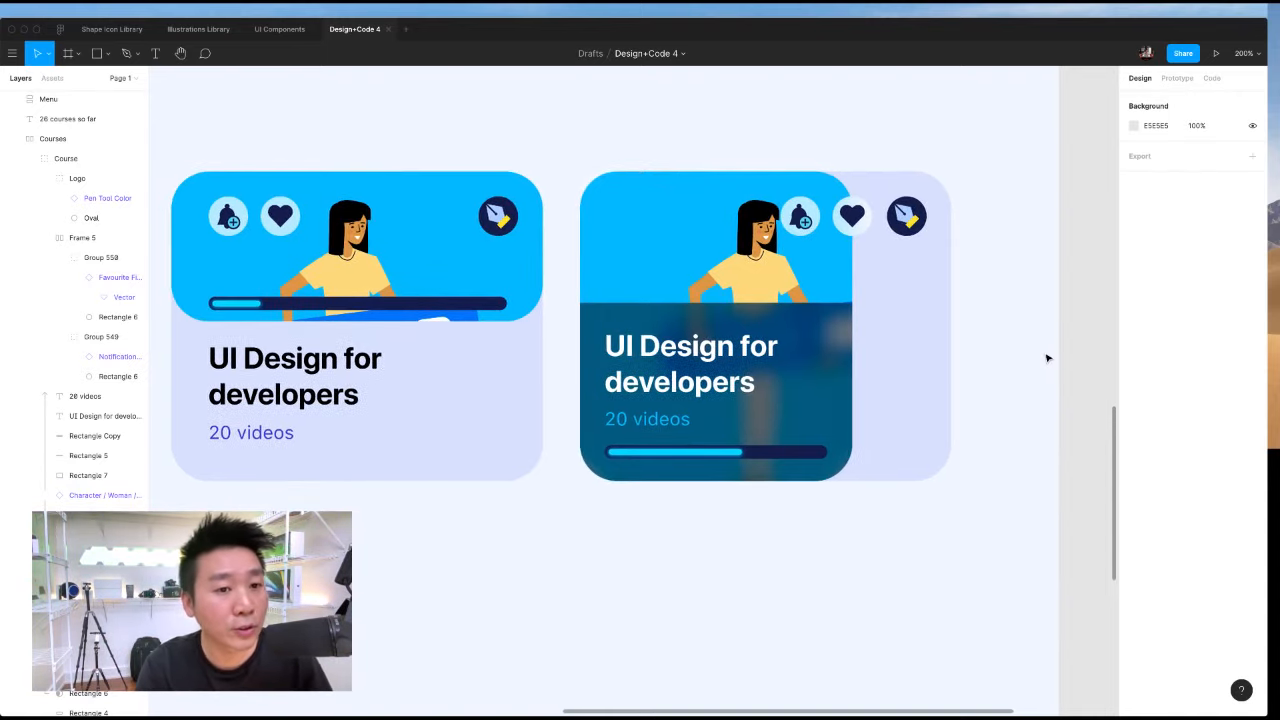
{"action": "scroll", "coordinate": [1009, 352], "scroll_direction": "right", "scroll_amount": 2}
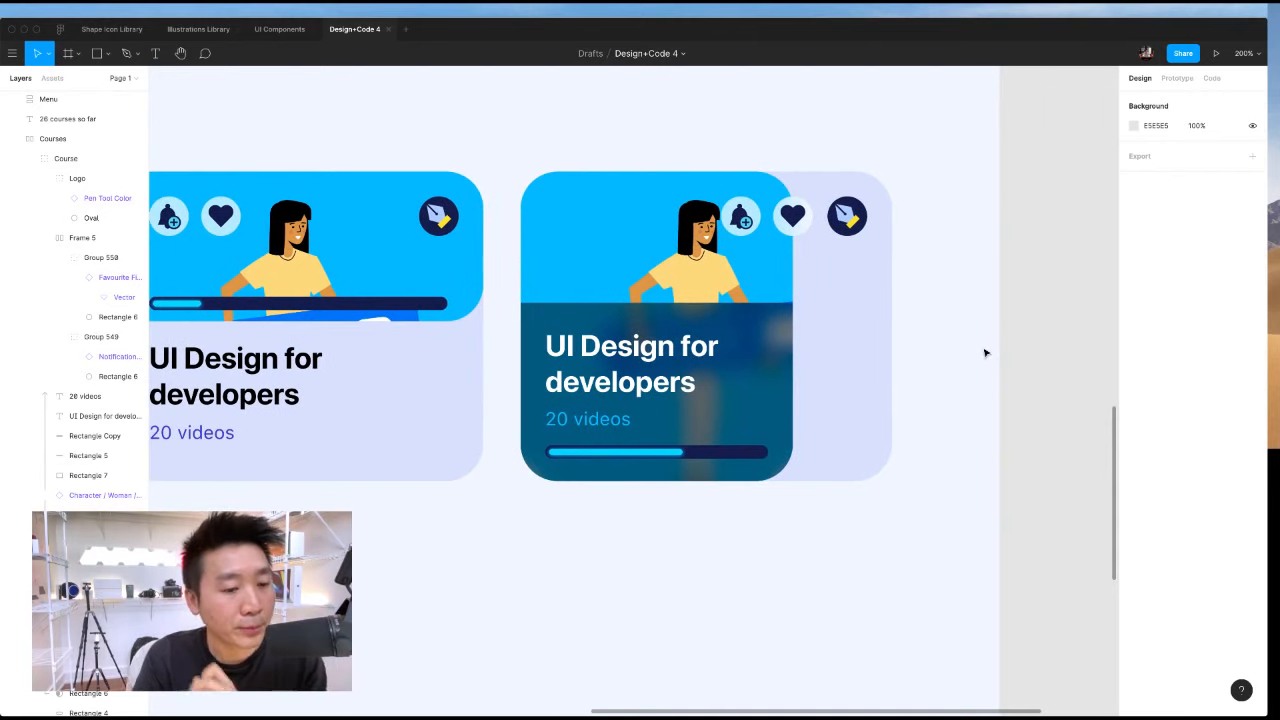
{"action": "left_click", "coordinate": [720, 456]}
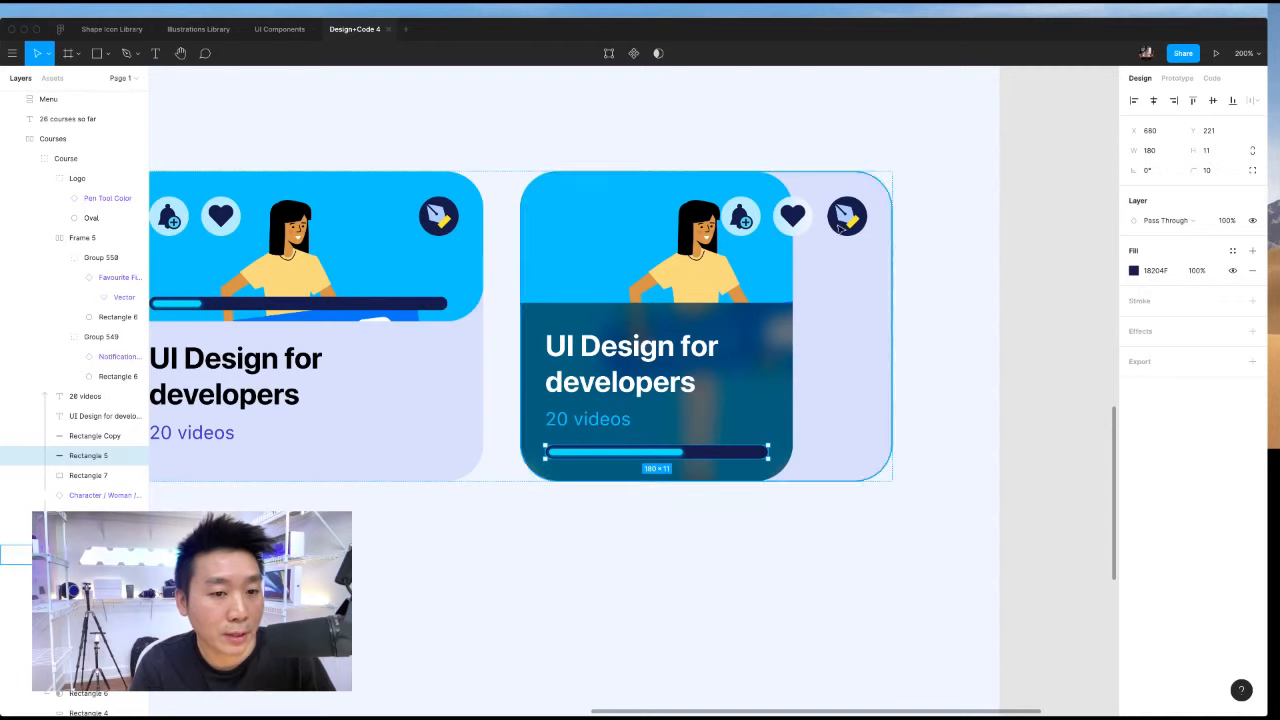
{"action": "left_click", "coordinate": [840, 232]}
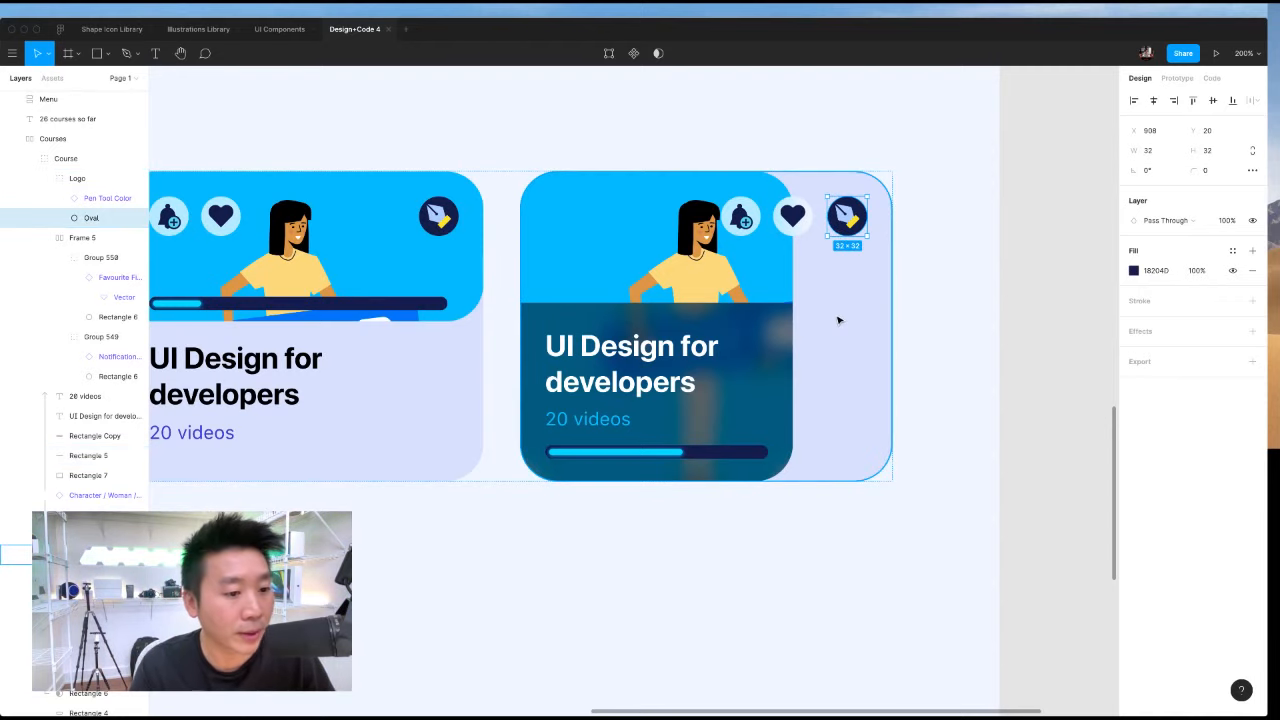
Sample the card's blue background again as the fill color of the vertical card's "20 videos" text.
{"action": "left_click", "coordinate": [593, 424]}
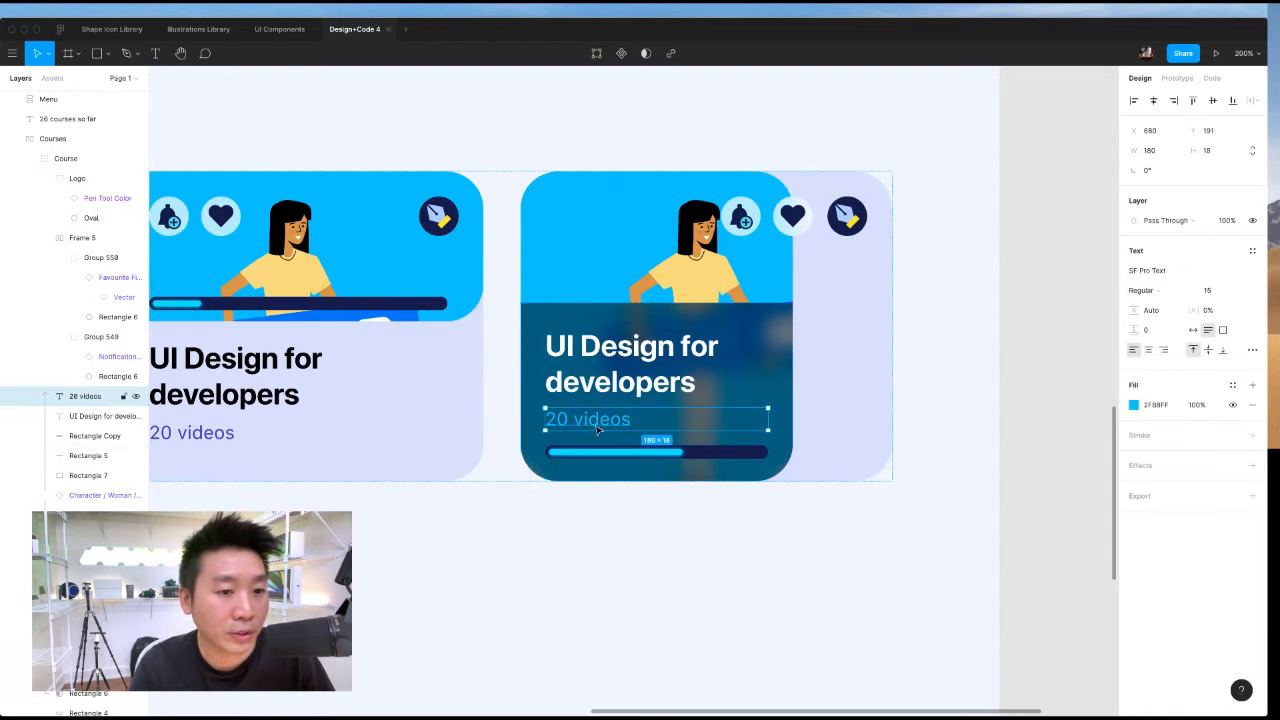
{"action": "key", "text": "i"}
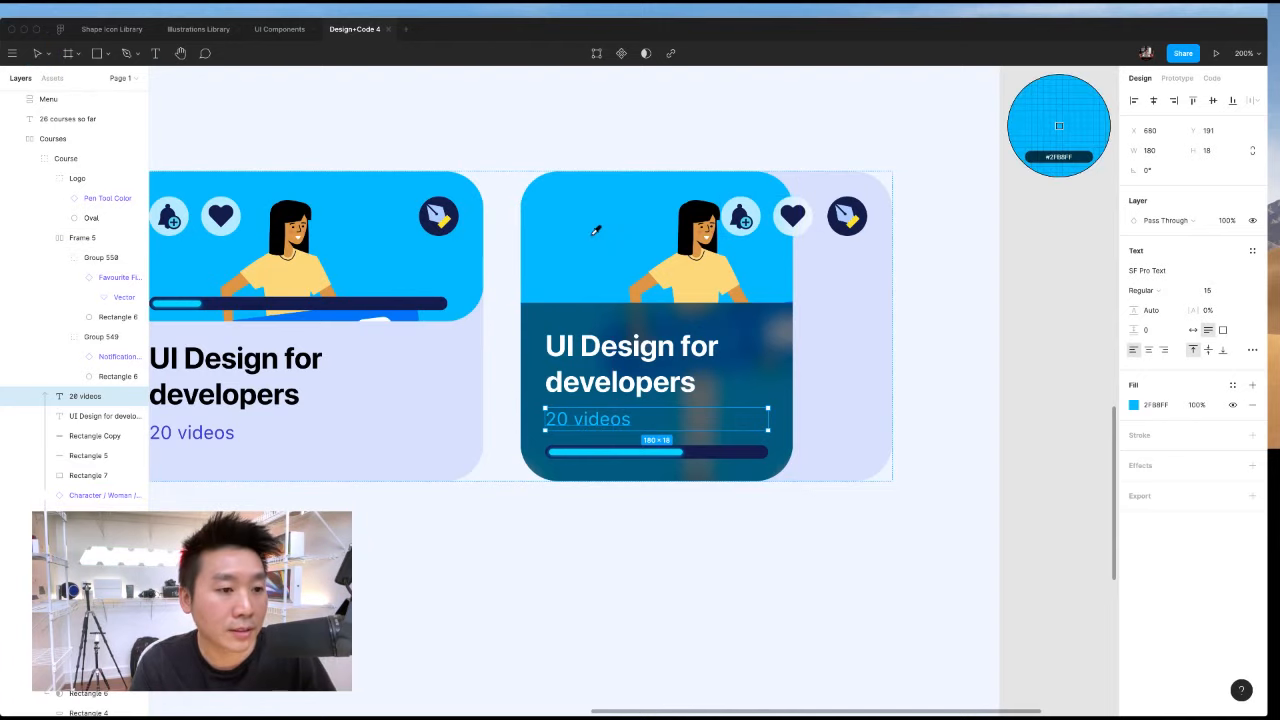
{"action": "left_click", "coordinate": [595, 230]}
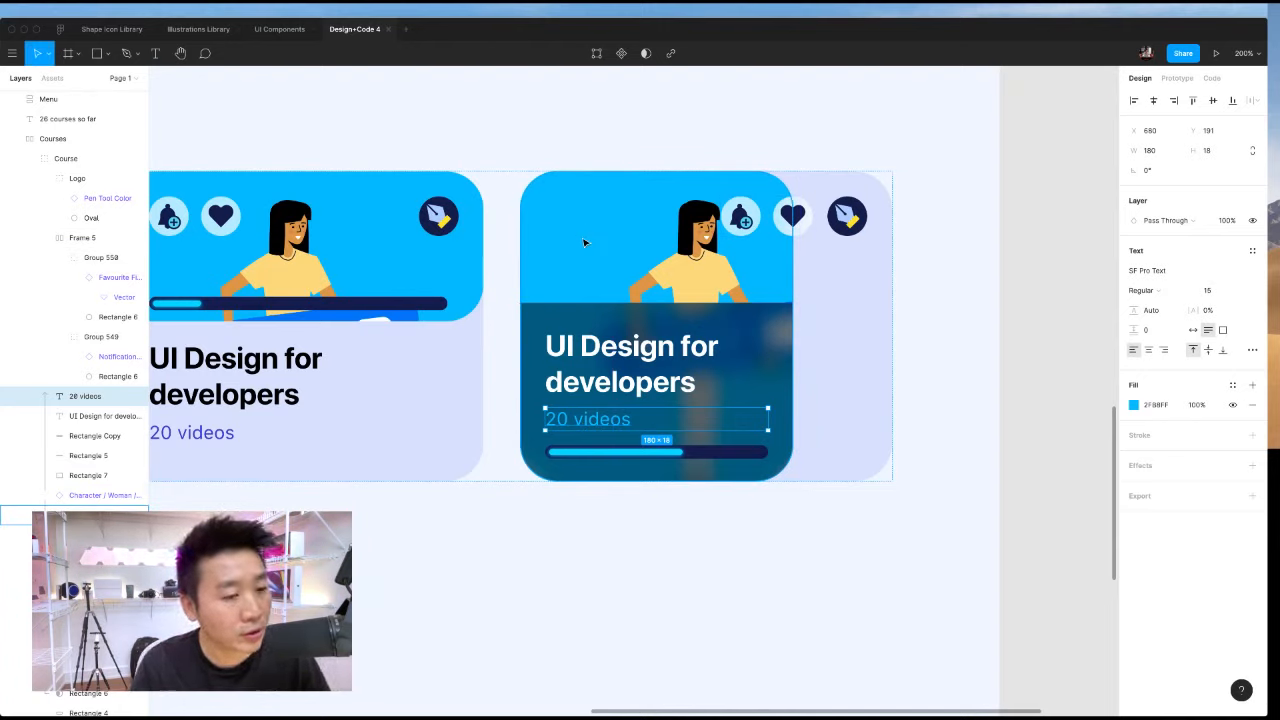
Compare the vertical card's title with the neighboring course card's, and review the courses section within the whole page.
{"action": "left_click", "coordinate": [705, 373]}
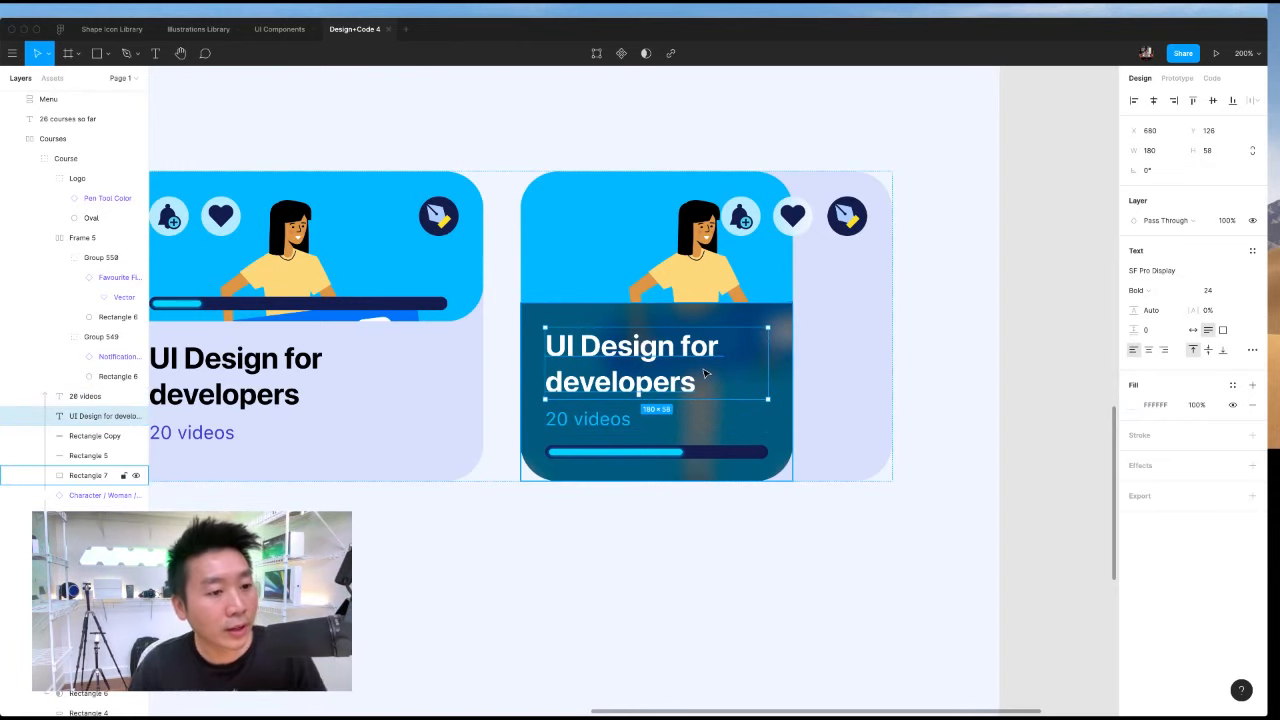
{"action": "scroll", "coordinate": [730, 370], "scroll_direction": "left", "scroll_amount": 2}
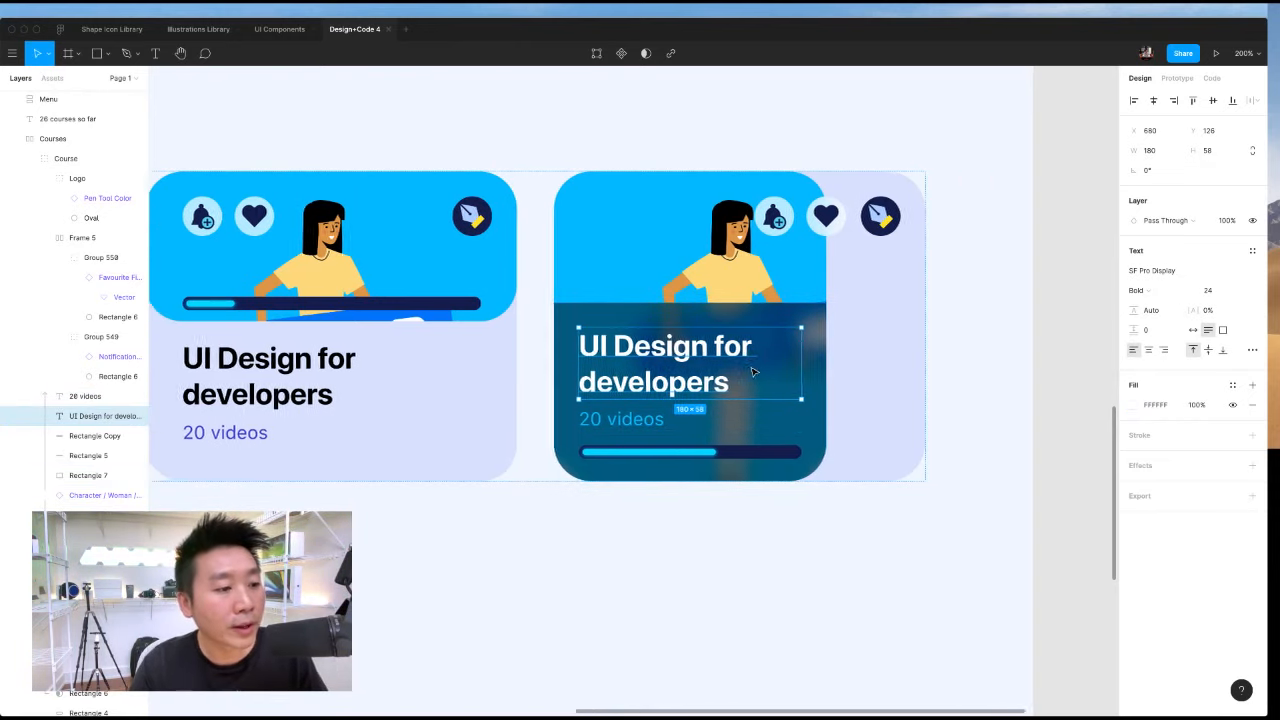
{"action": "left_click", "coordinate": [378, 394]}
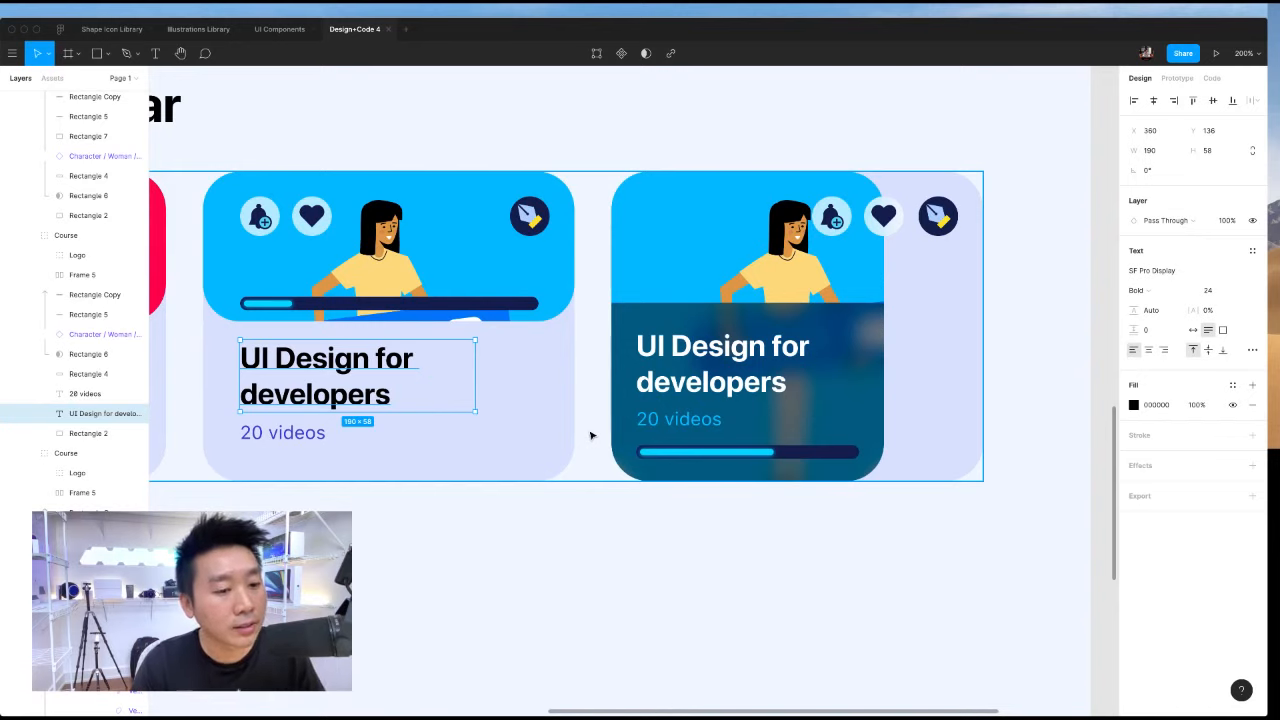
{"action": "left_click", "coordinate": [745, 603]}
{"action": "scroll", "coordinate": [751, 597], "scroll_direction": "right", "scroll_amount": 3}
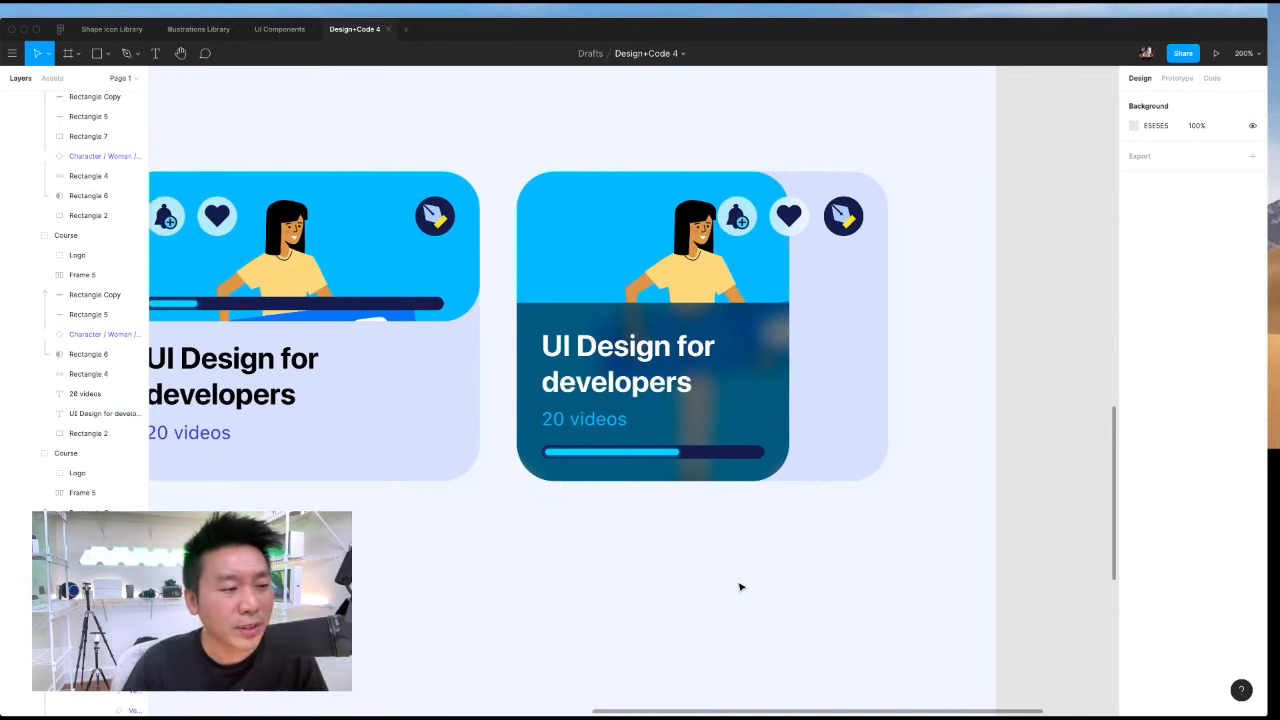
{"action": "scroll", "coordinate": [780, 580], "scroll_direction": "left", "scroll_amount": 3}
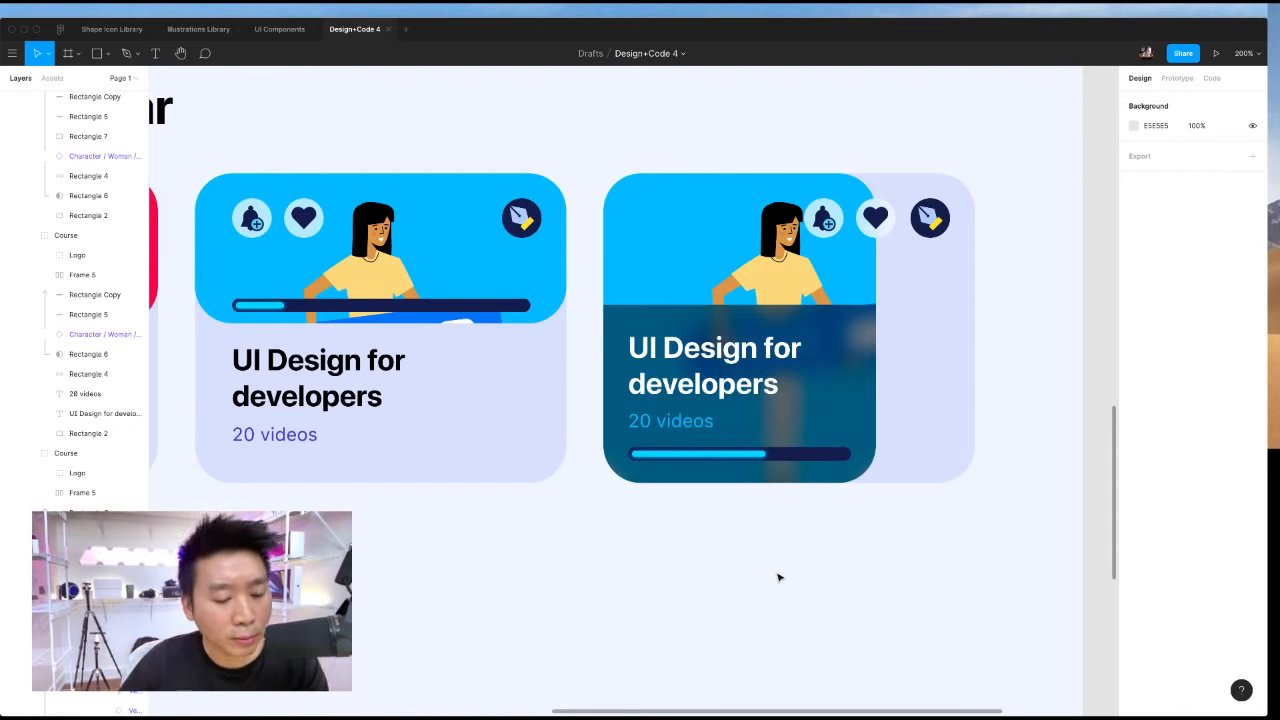
{"action": "key", "text": "minus"}
{"action": "key", "text": "minus"}
{"action": "key", "text": "plus"}
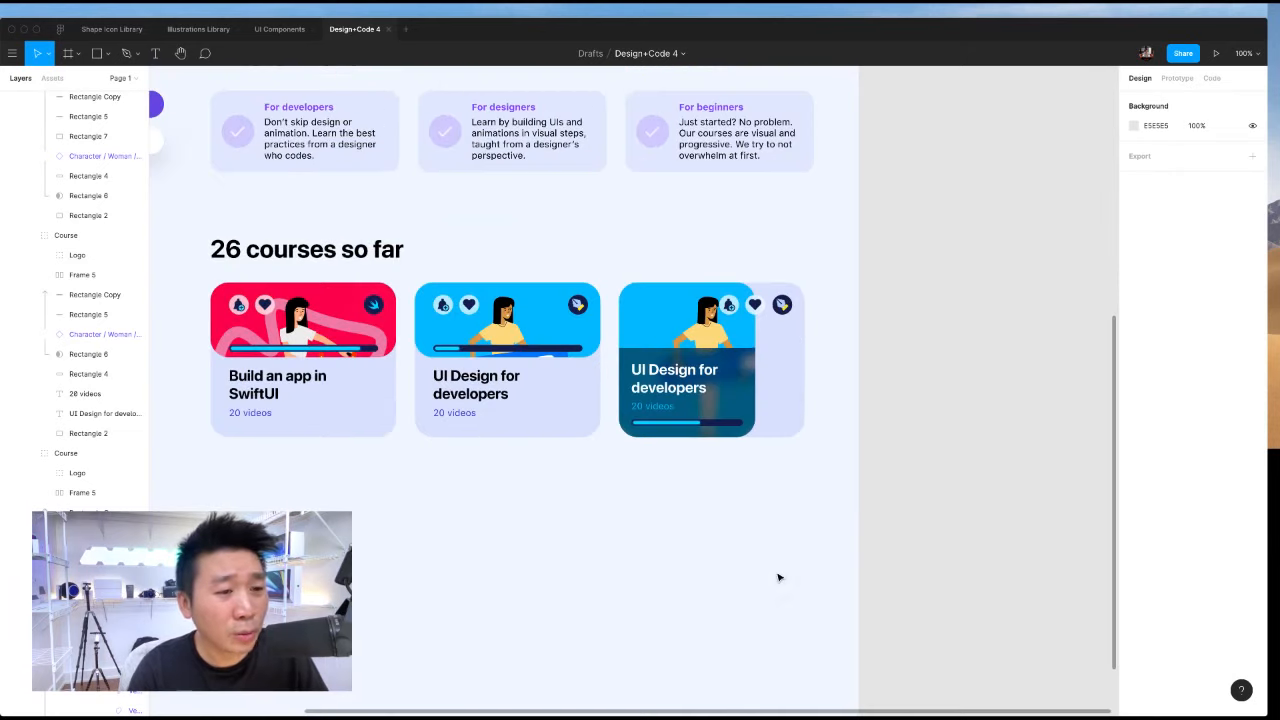
{"action": "scroll", "coordinate": [789, 575], "scroll_direction": "up", "scroll_amount": 1}
{"action": "key", "text": "minus"}
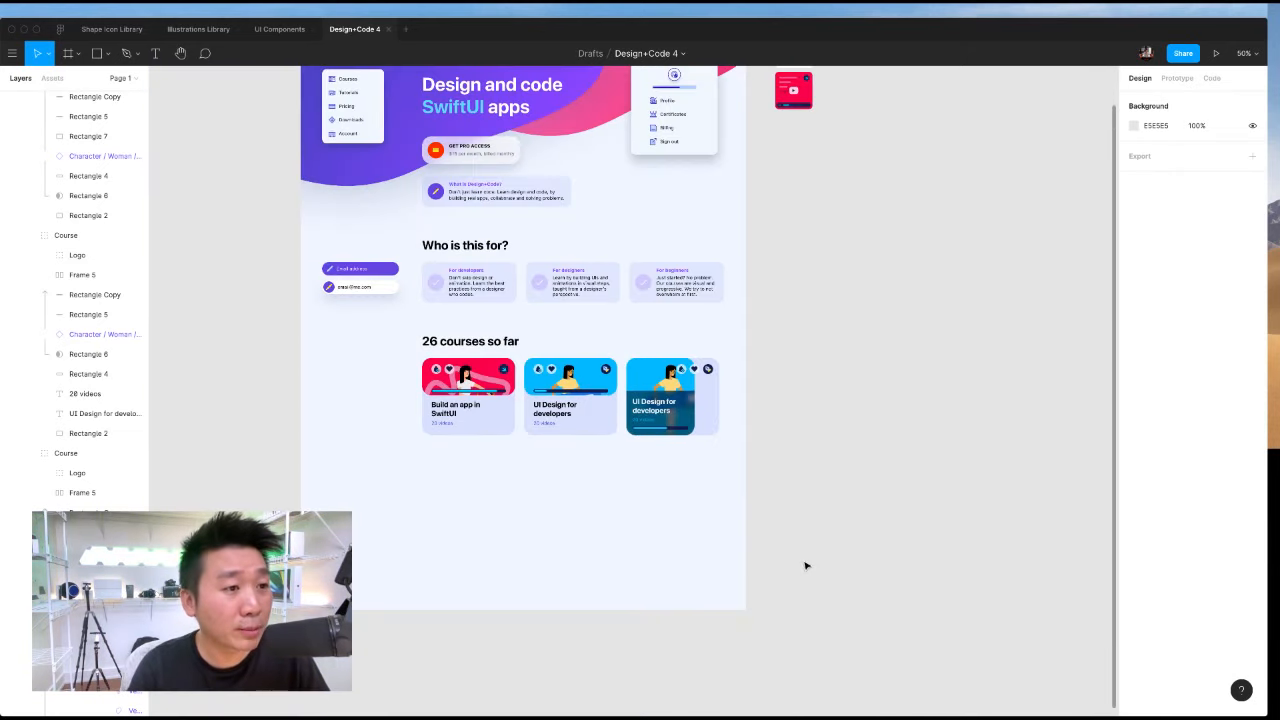
{"action": "scroll", "coordinate": [806, 563], "scroll_direction": "up", "scroll_amount": 3}
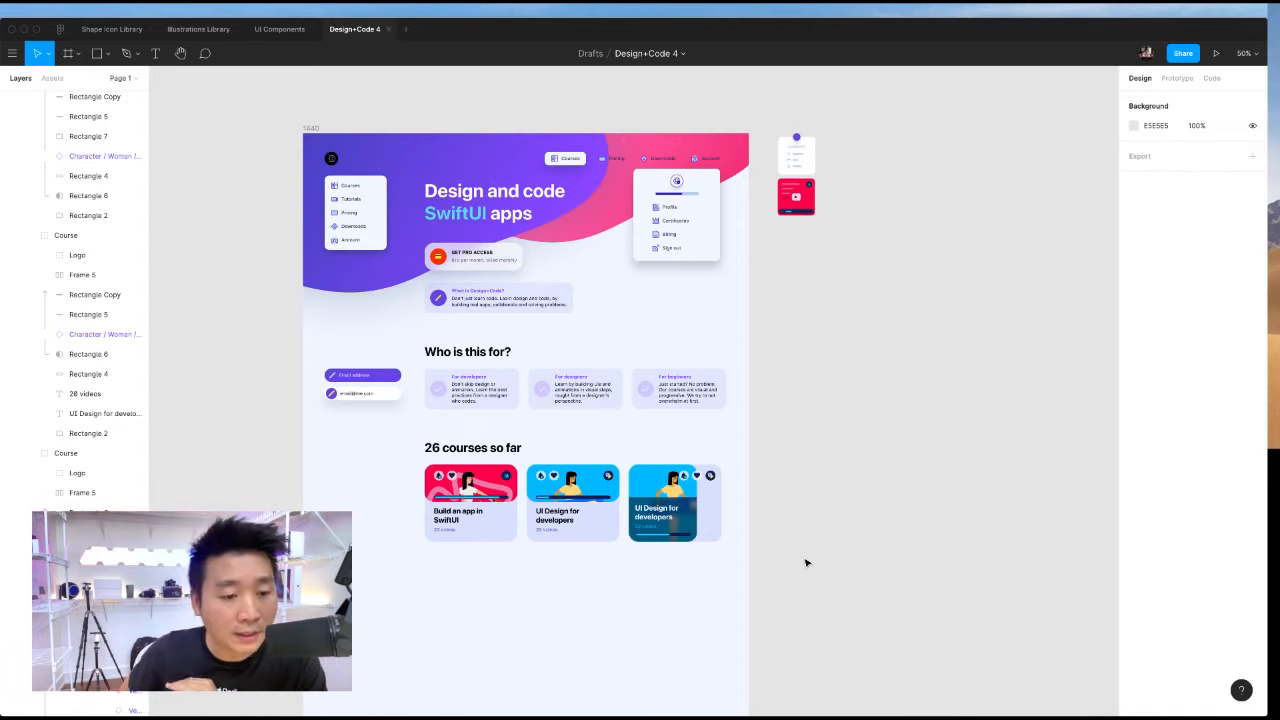
Move the vertical card's bell and heart icon frame below its pen icon, to X 868 and Y 63.
{"action": "key", "text": "shift+0"}
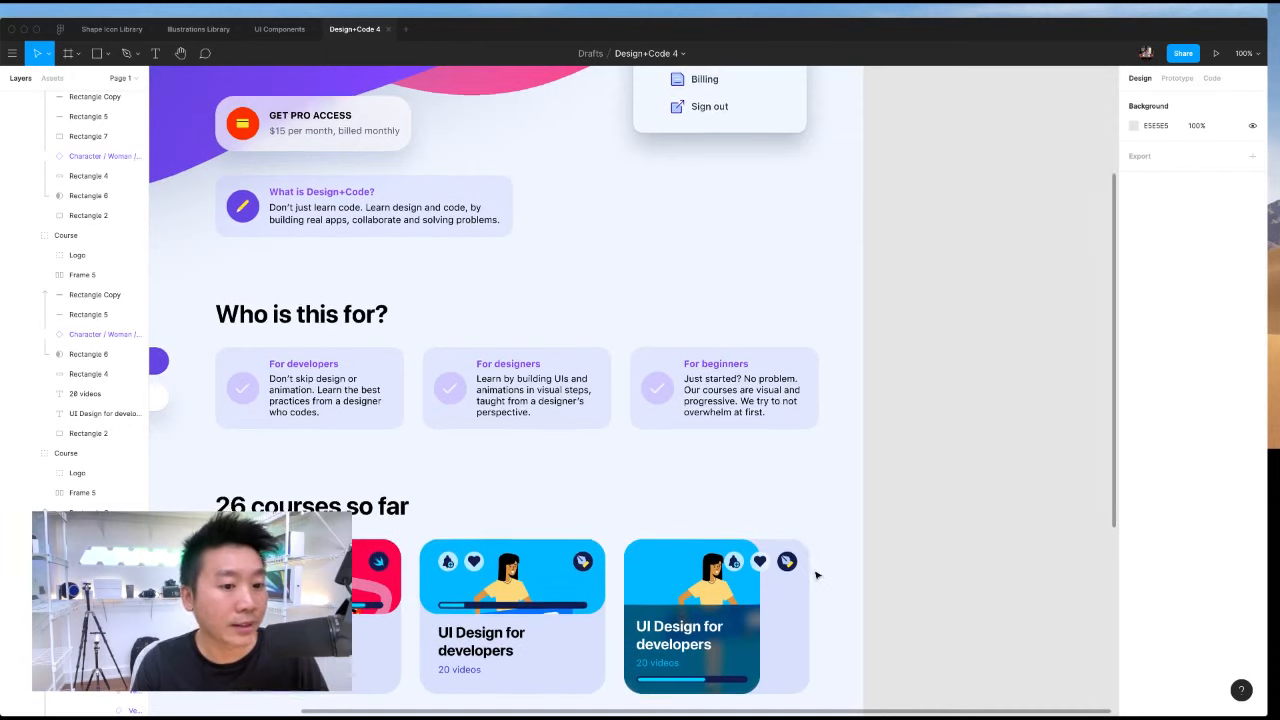
{"action": "scroll", "coordinate": [840, 565], "scroll_direction": "down", "scroll_amount": 5}
{"action": "scroll", "coordinate": [881, 547], "scroll_direction": "right", "scroll_amount": 4}
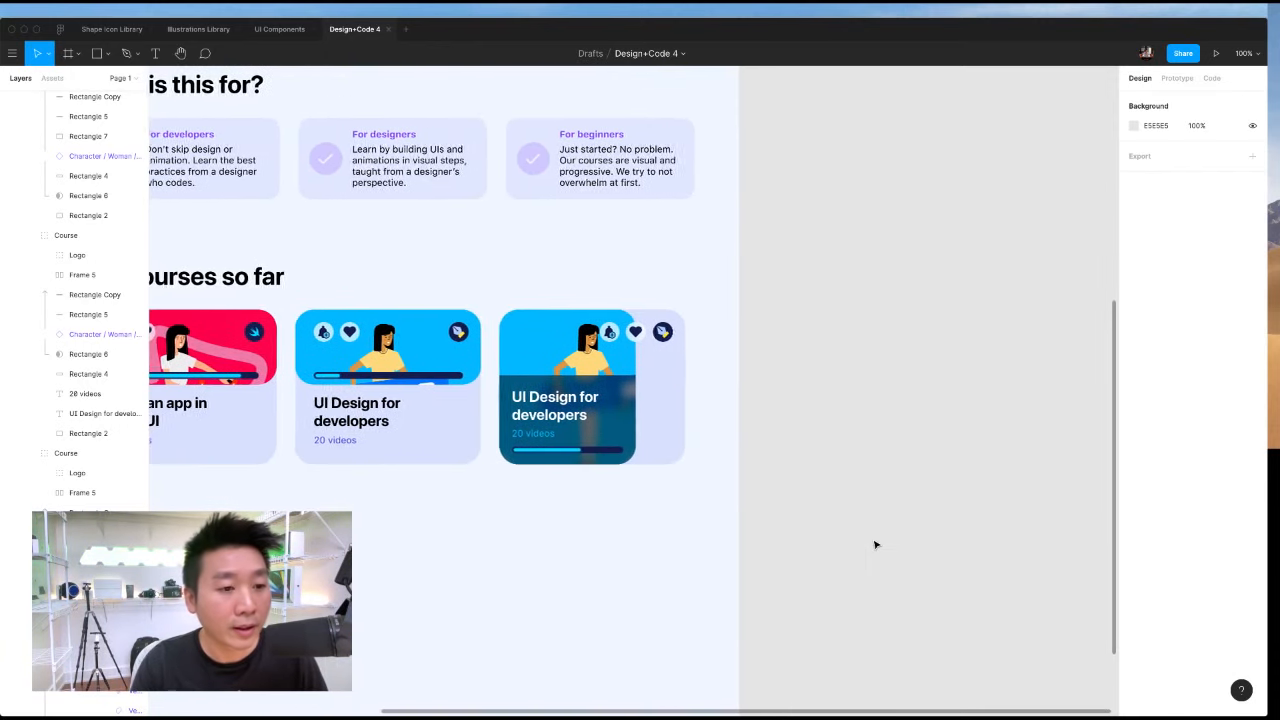
{"action": "key", "text": "super+equal"}
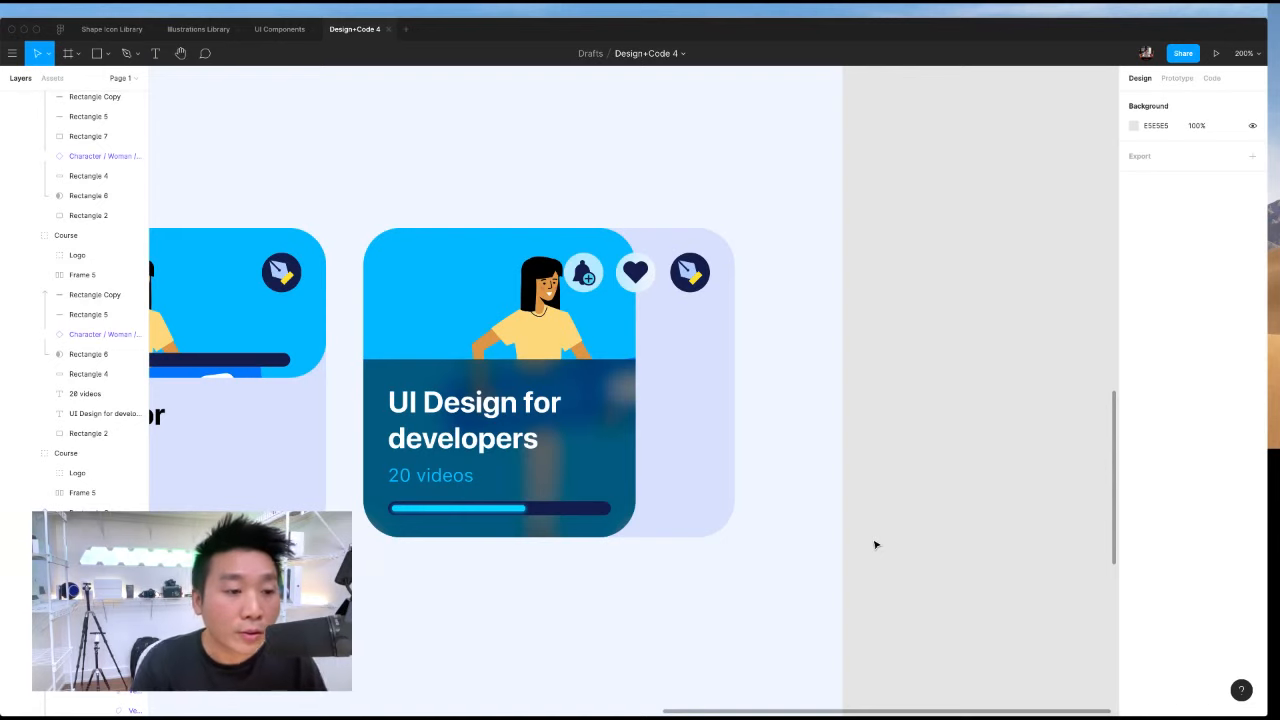
{"action": "left_click", "coordinate": [631, 282]}
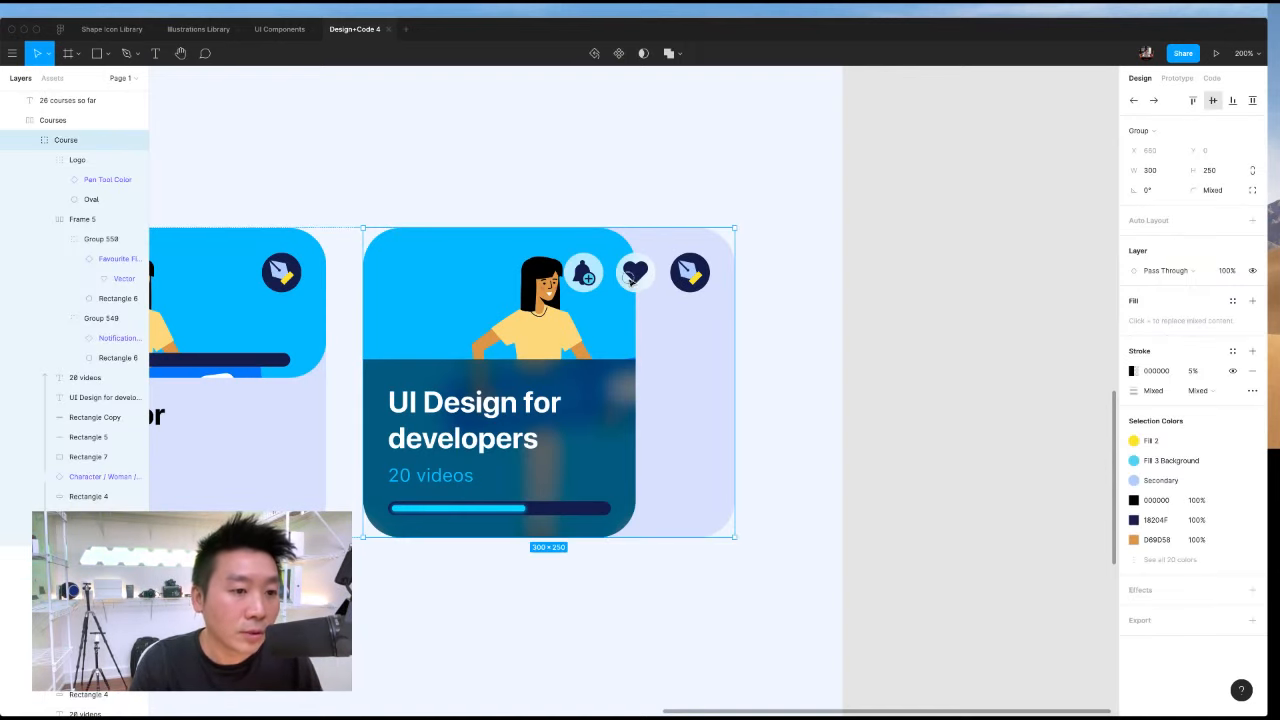
{"action": "left_click", "coordinate": [631, 282]}
{"action": "left_click_drag", "start_coordinate": [631, 282], "coordinate": [689, 333]}
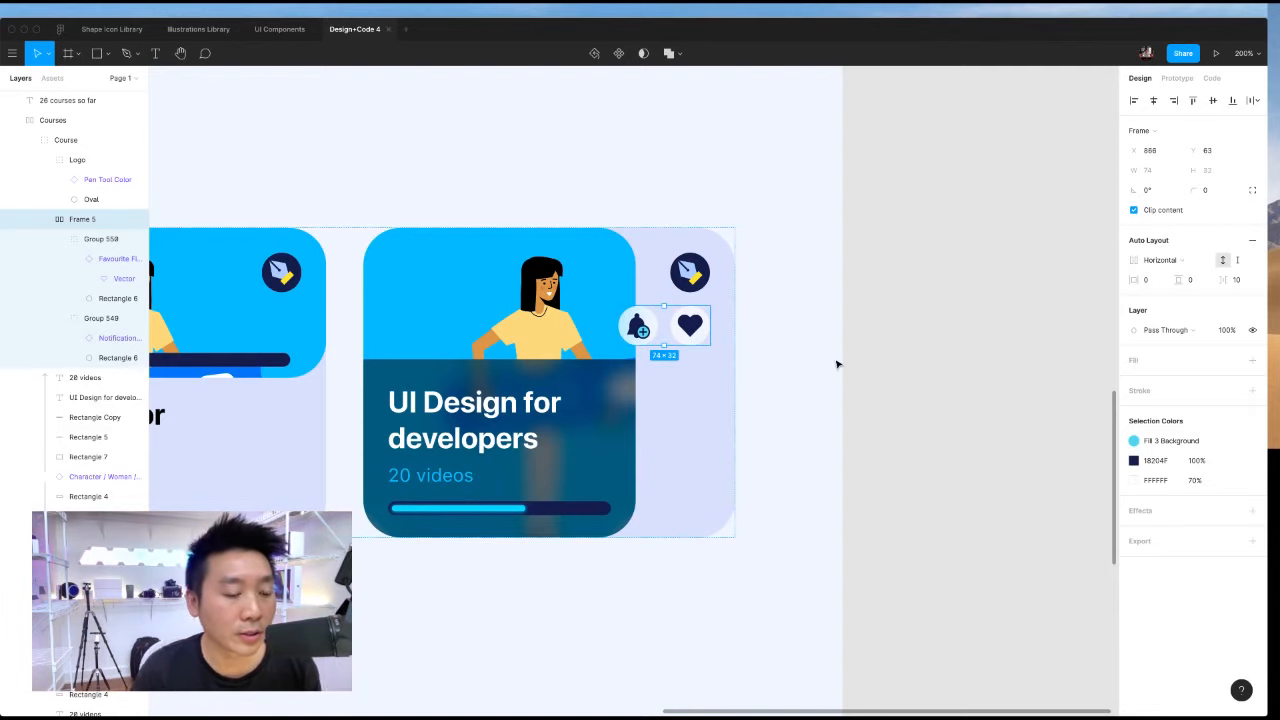
Try the bell and heart icons over the vertical card's blue image, and return them below the pen icon.
{"action": "left_click", "coordinate": [506, 400]}
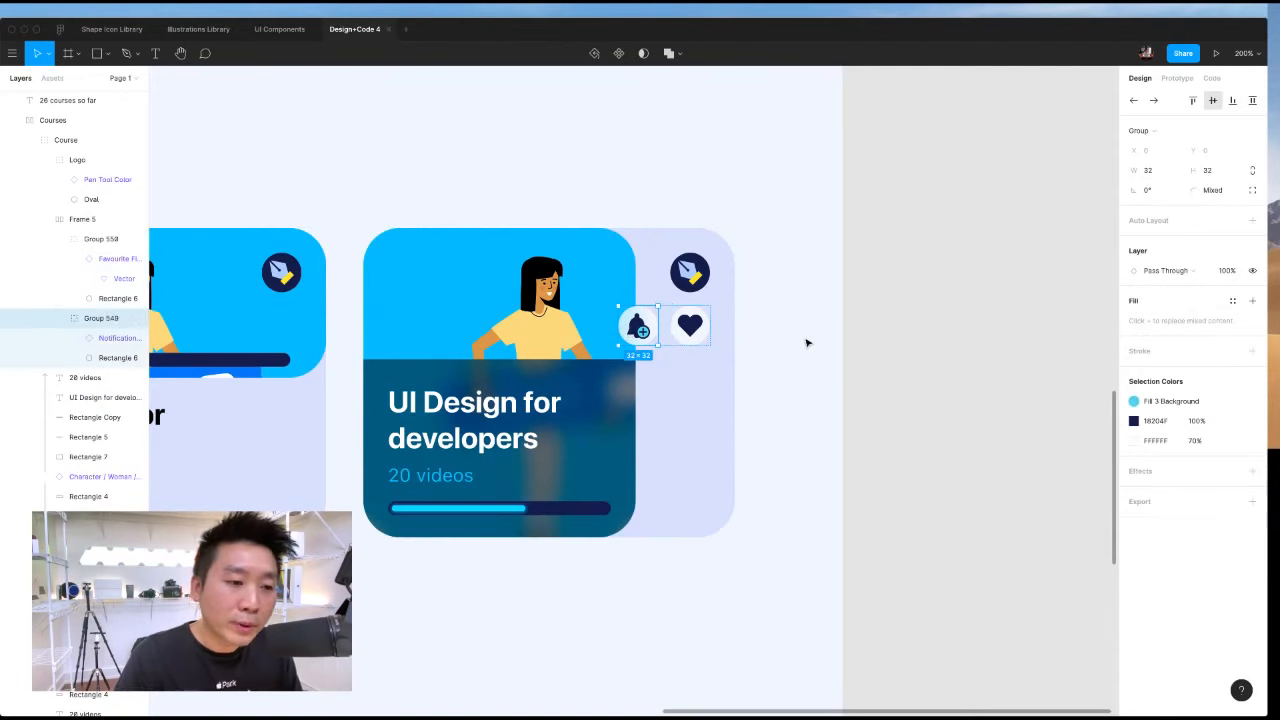
{"action": "left_click", "coordinate": [698, 338]}
{"action": "double_click", "coordinate": [698, 338]}
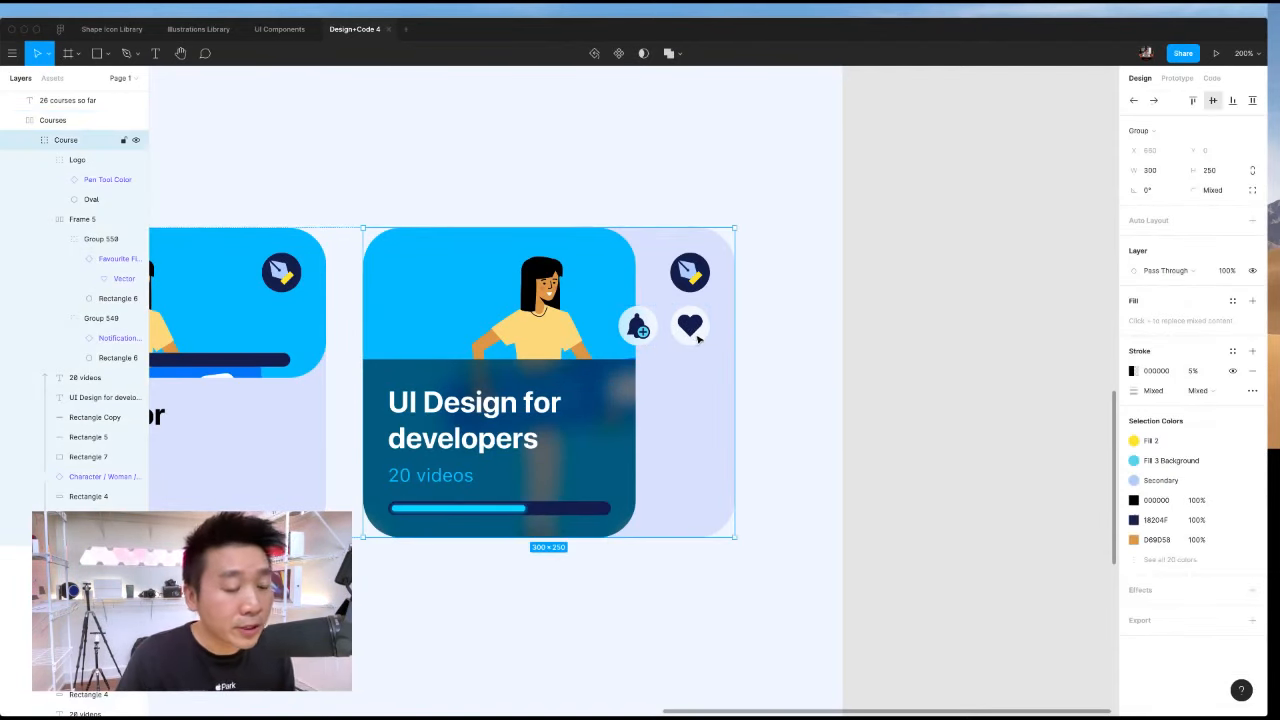
{"action": "double_click", "coordinate": [698, 338]}
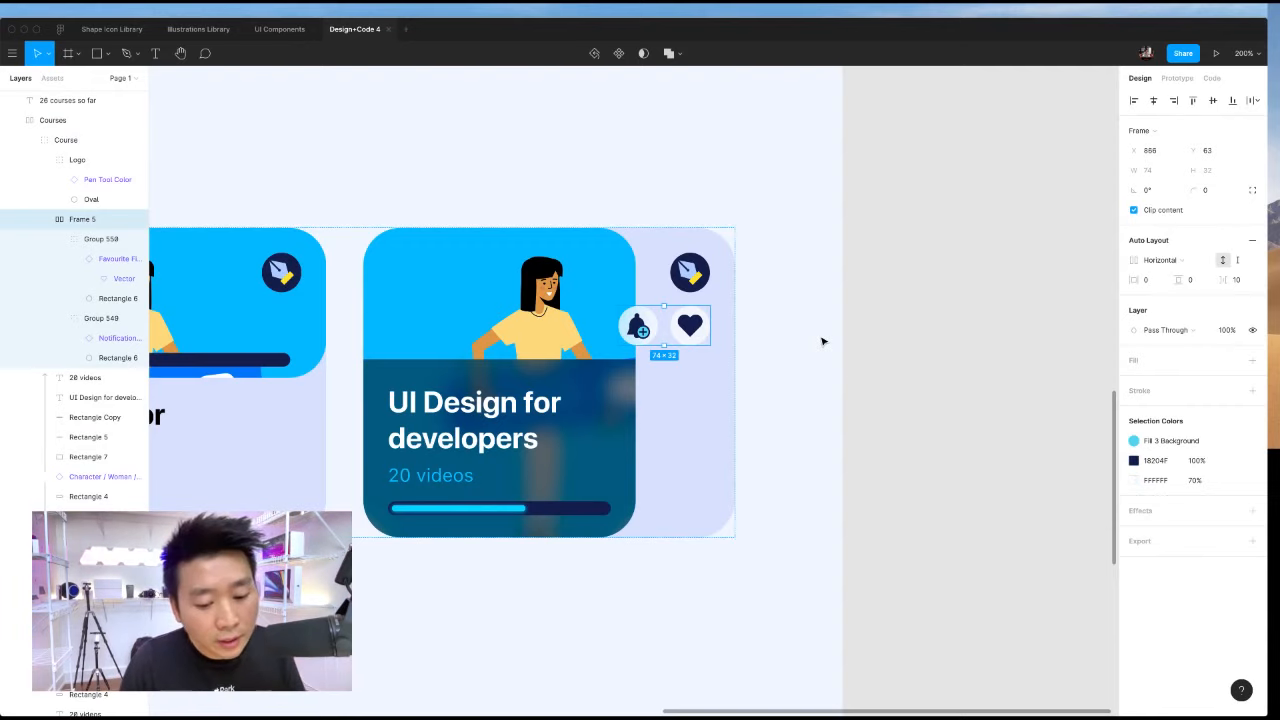
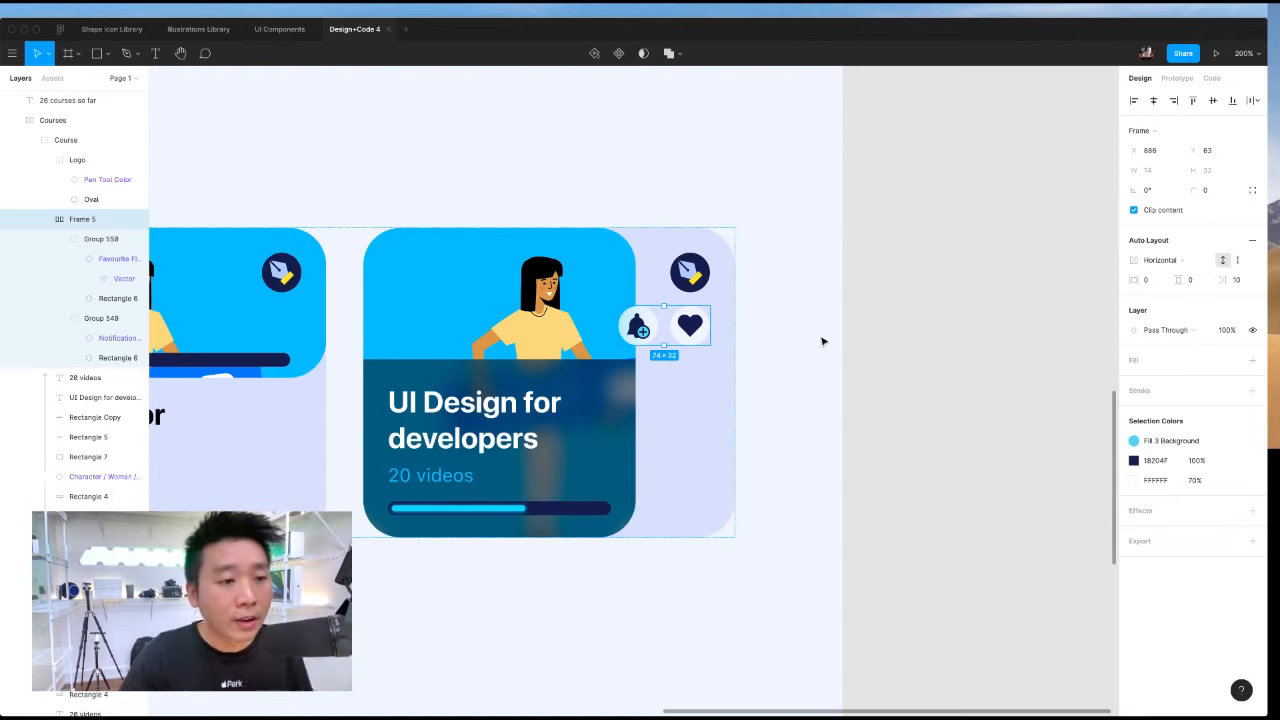
{"action": "left_click", "coordinate": [813, 342]}
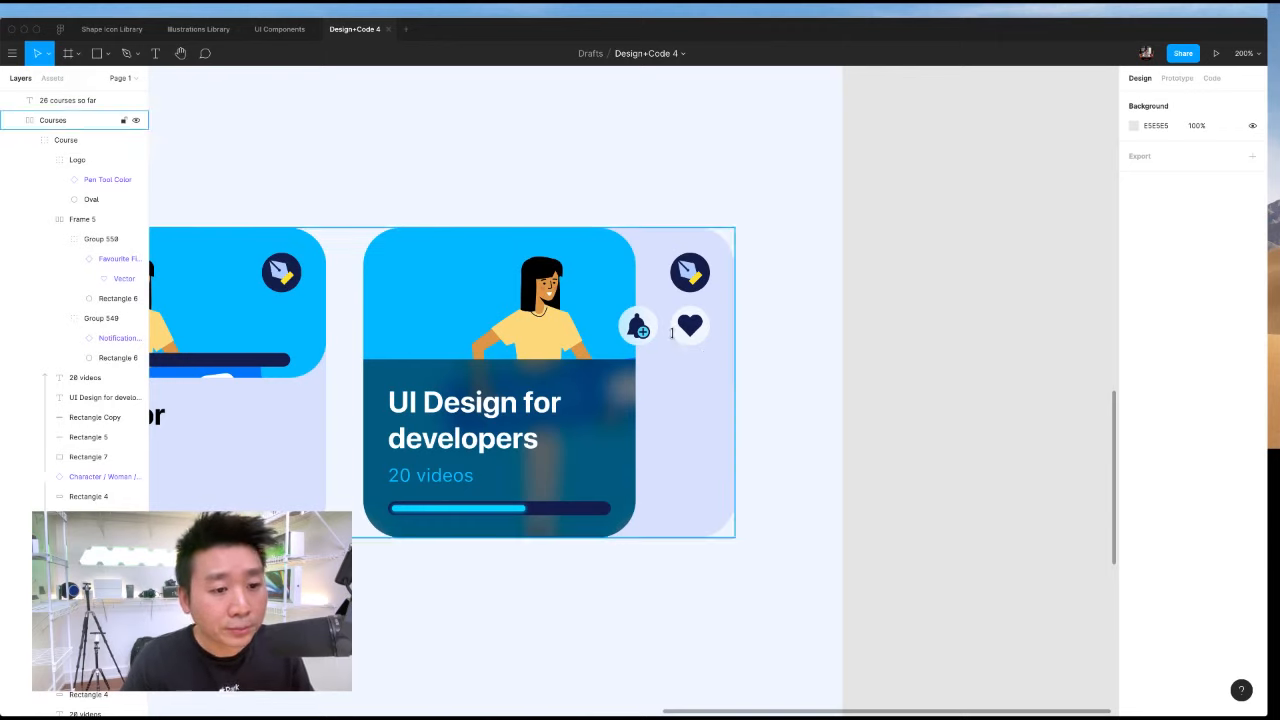
{"action": "left_click", "coordinate": [688, 327]}
{"action": "left_click", "coordinate": [688, 327]}
{"action": "left_click_drag", "start_coordinate": [688, 327], "coordinate": [600, 279]}
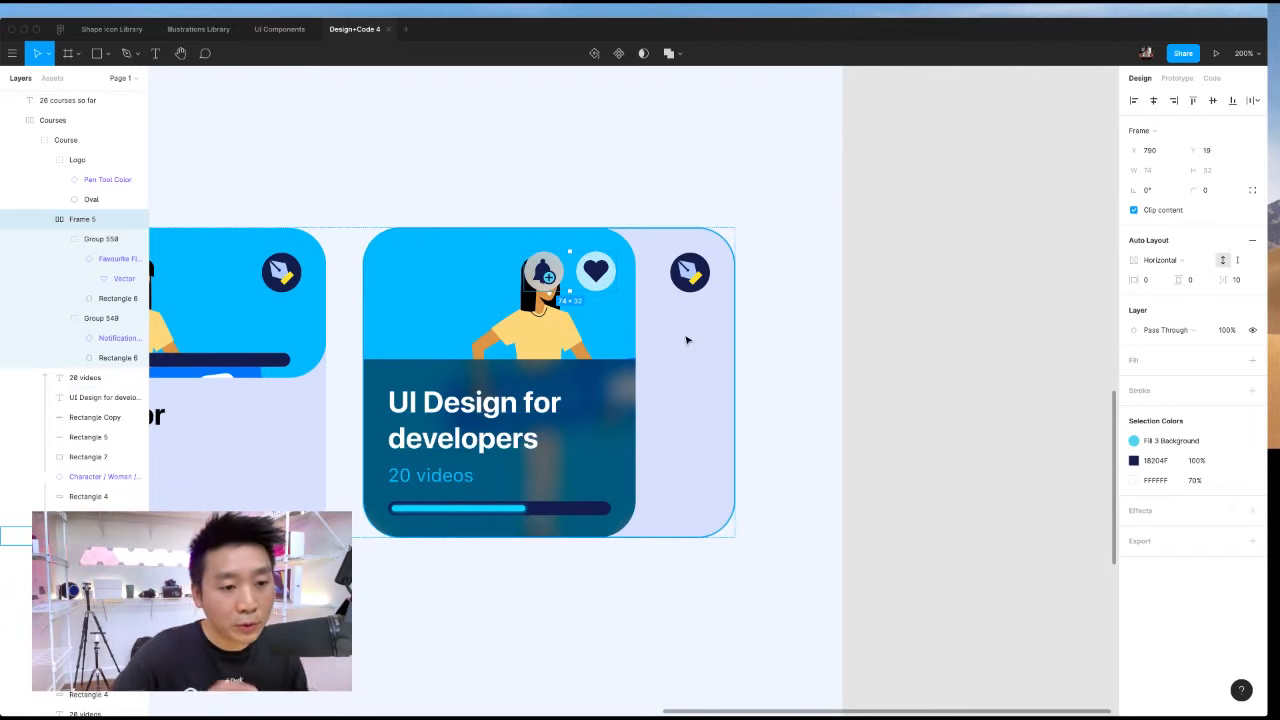
{"action": "left_click_drag", "start_coordinate": [596, 272], "coordinate": [689, 337]}
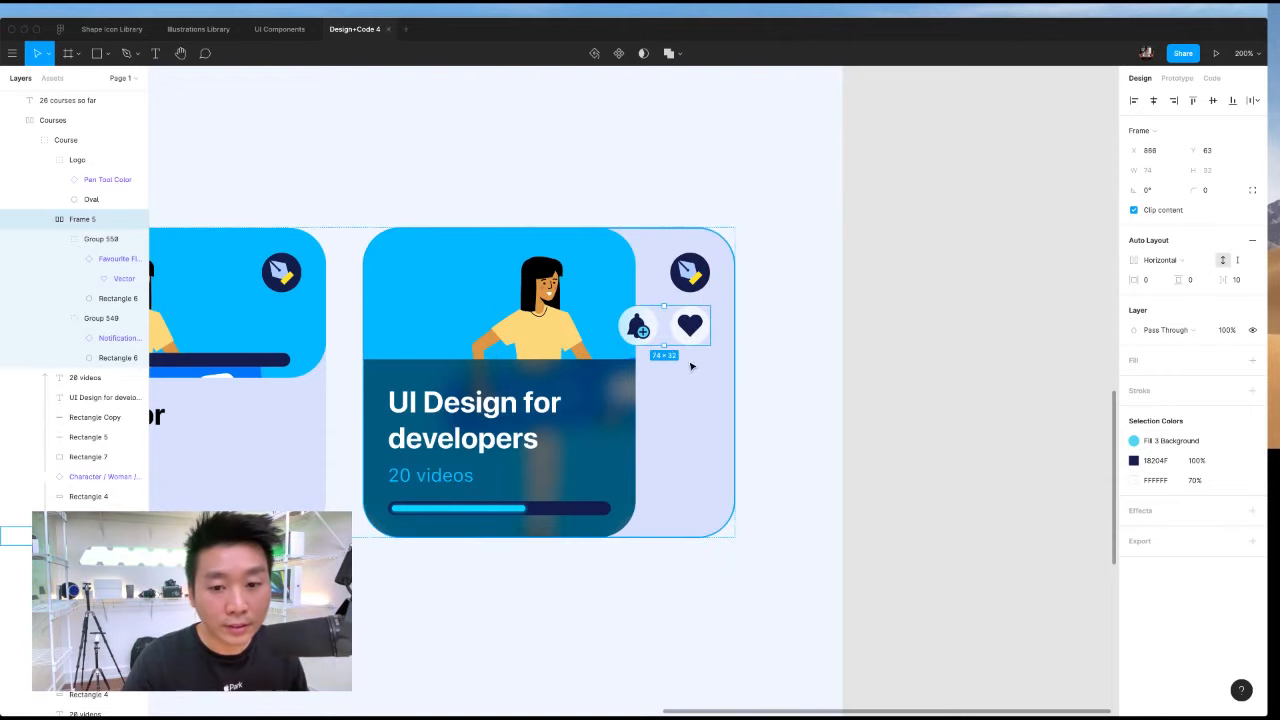
Change the bell and heart frame's auto layout to Vertical and line it up directly under the pen icon, at Y 61.
{"action": "left_click", "coordinate": [1160, 262]}
{"action": "left_click", "coordinate": [1164, 280]}
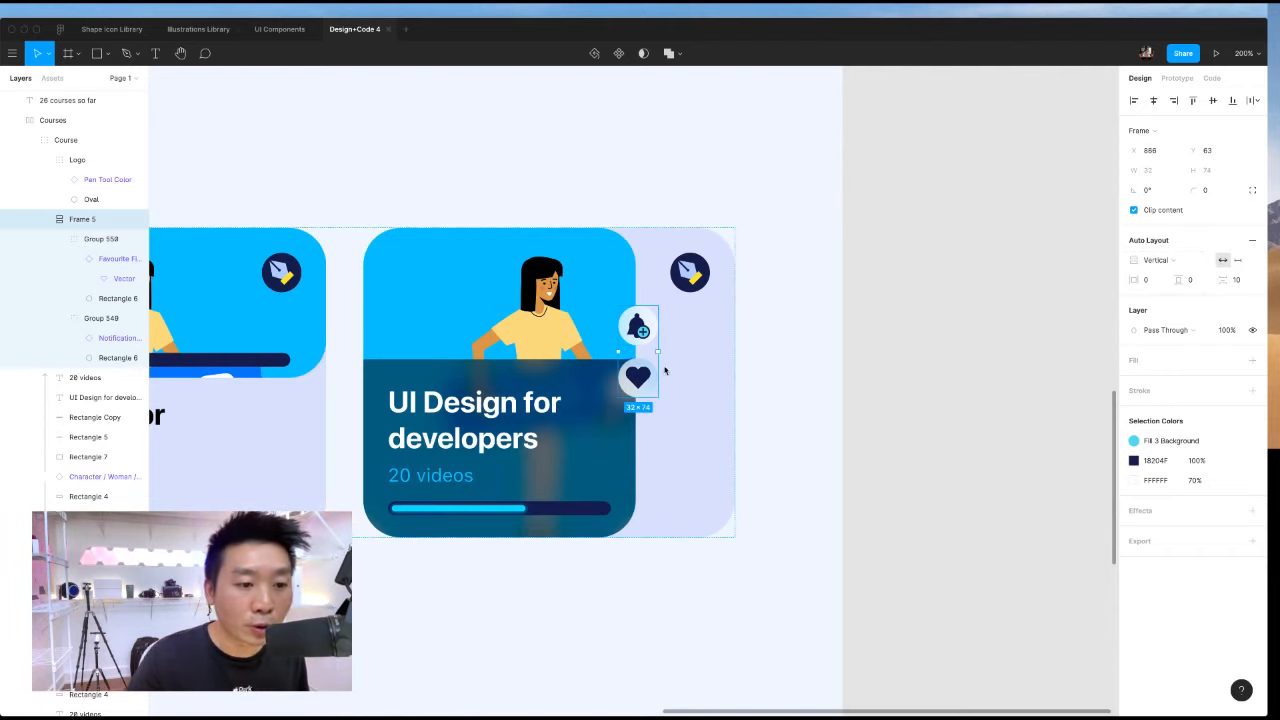
{"action": "left_click_drag", "start_coordinate": [640, 338], "coordinate": [688, 335]}
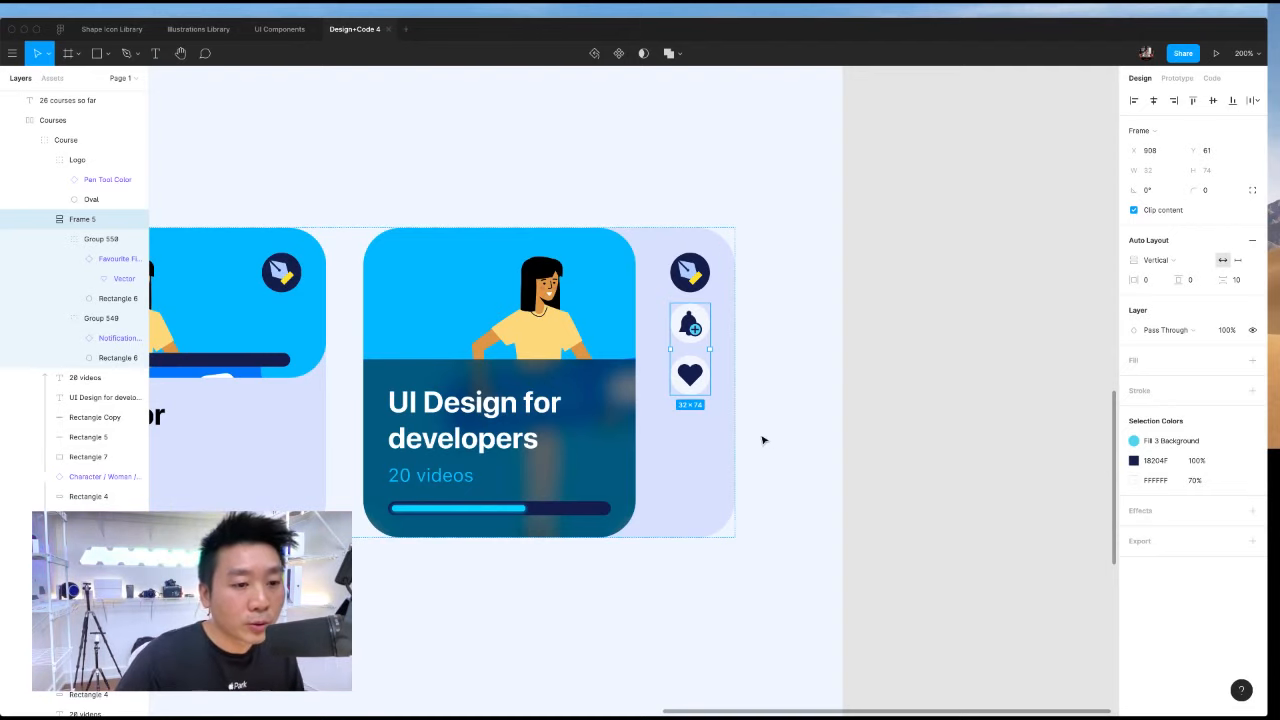
{"action": "left_click", "coordinate": [877, 454]}
Shift the woman illustration about 35 px left to center it within the vertical card's blue area.
{"action": "left_click", "coordinate": [686, 290]}
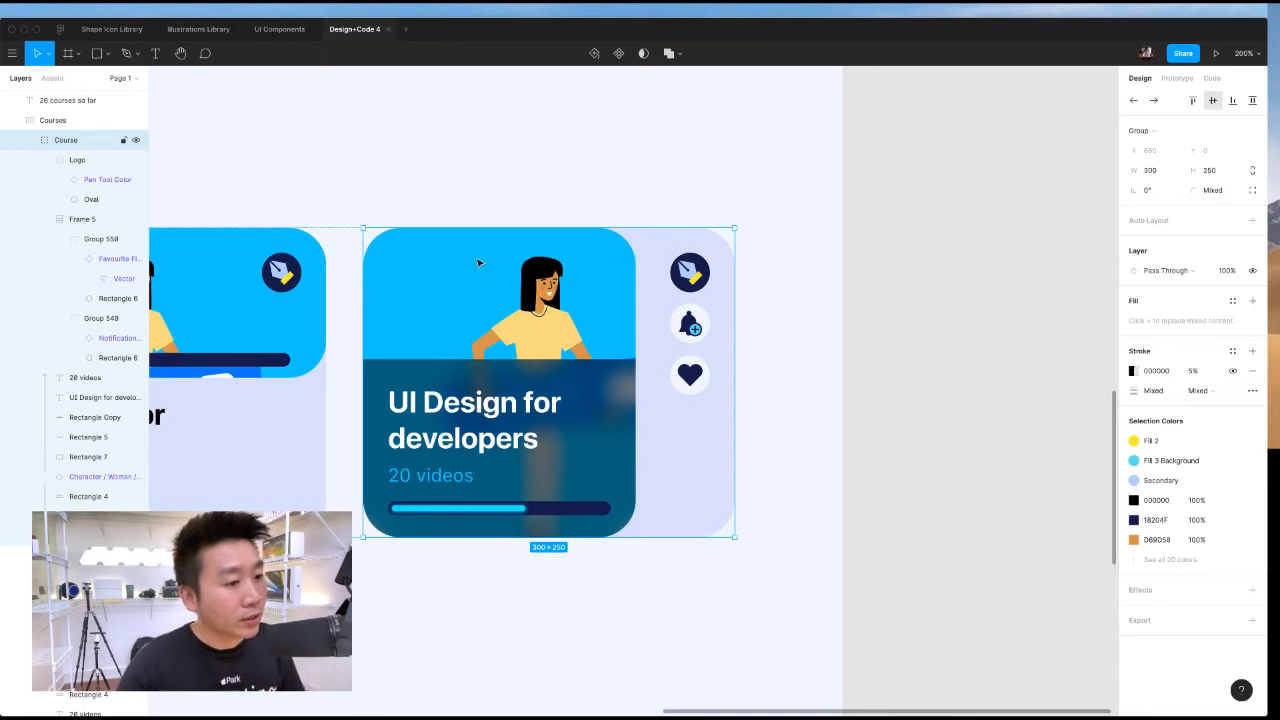
{"action": "double_click", "coordinate": [558, 302]}
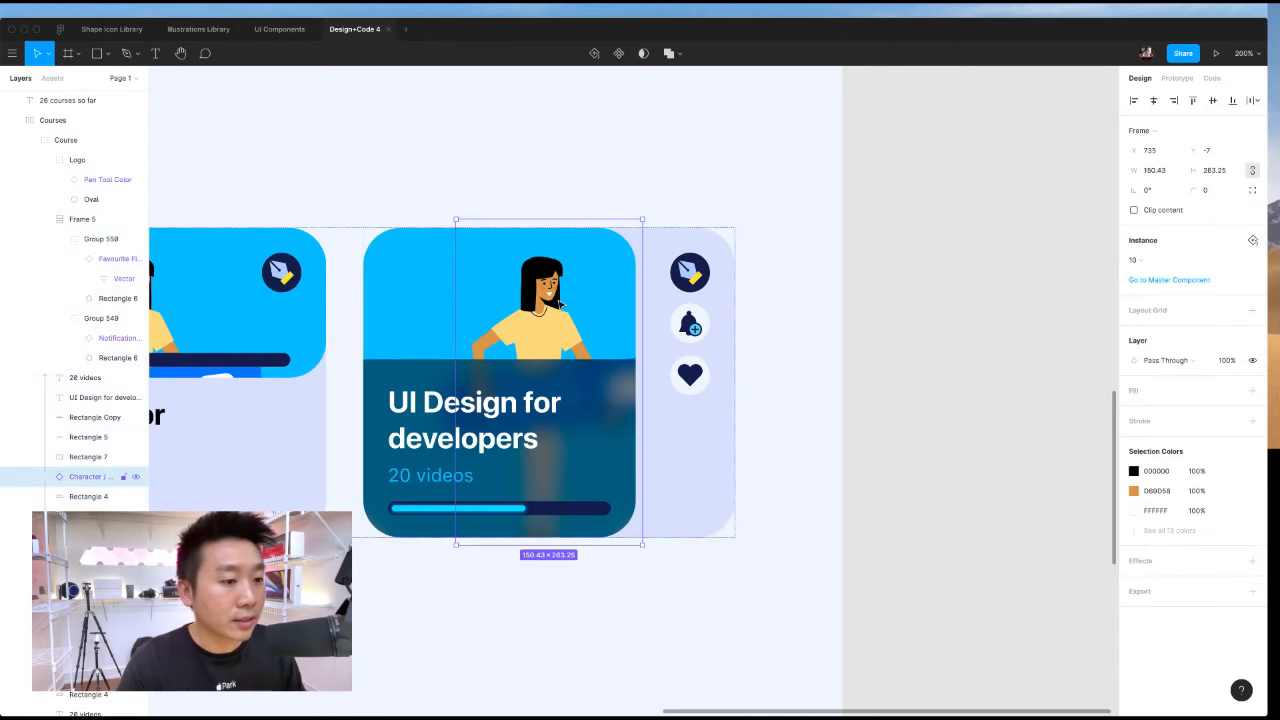
{"action": "left_click_drag", "start_coordinate": [556, 302], "coordinate": [513, 302]}
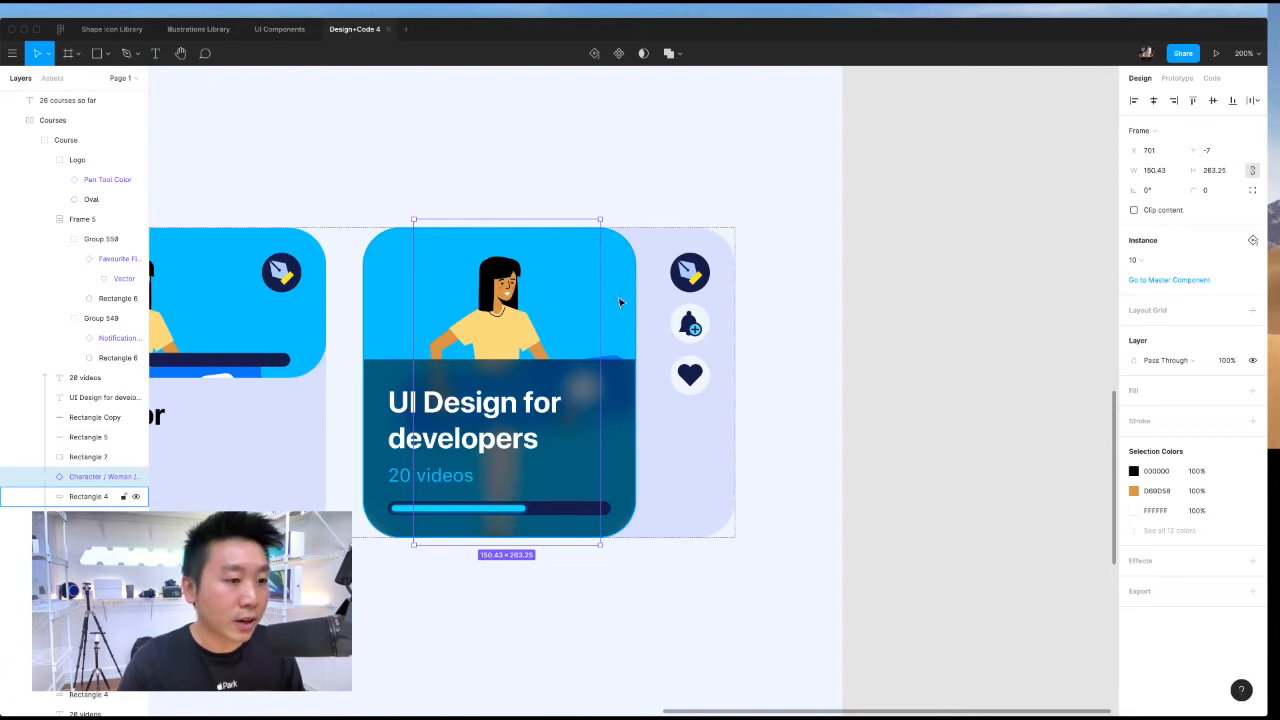
{"action": "right_click", "coordinate": [516, 307]}
{"action": "left_click_drag", "start_coordinate": [492, 308], "coordinate": [495, 312]}
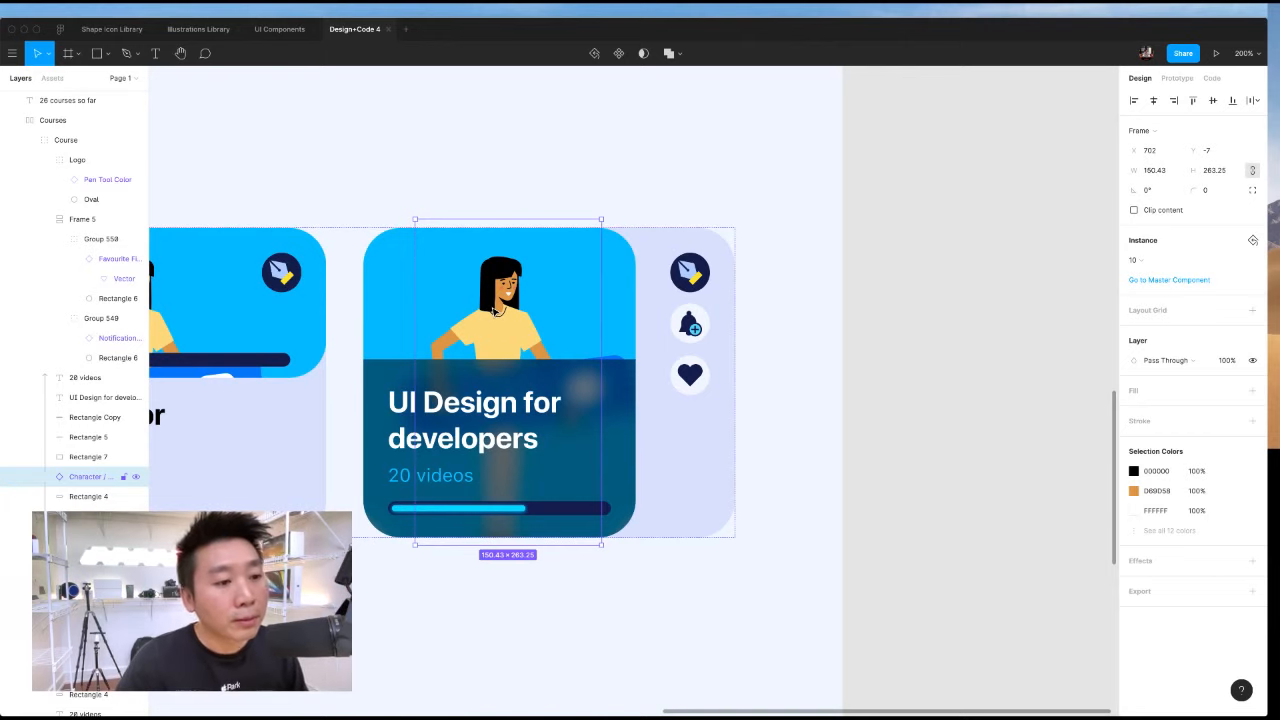
{"action": "left_click_drag", "start_coordinate": [532, 312], "coordinate": [527, 311]}
{"action": "left_click", "coordinate": [842, 419]}
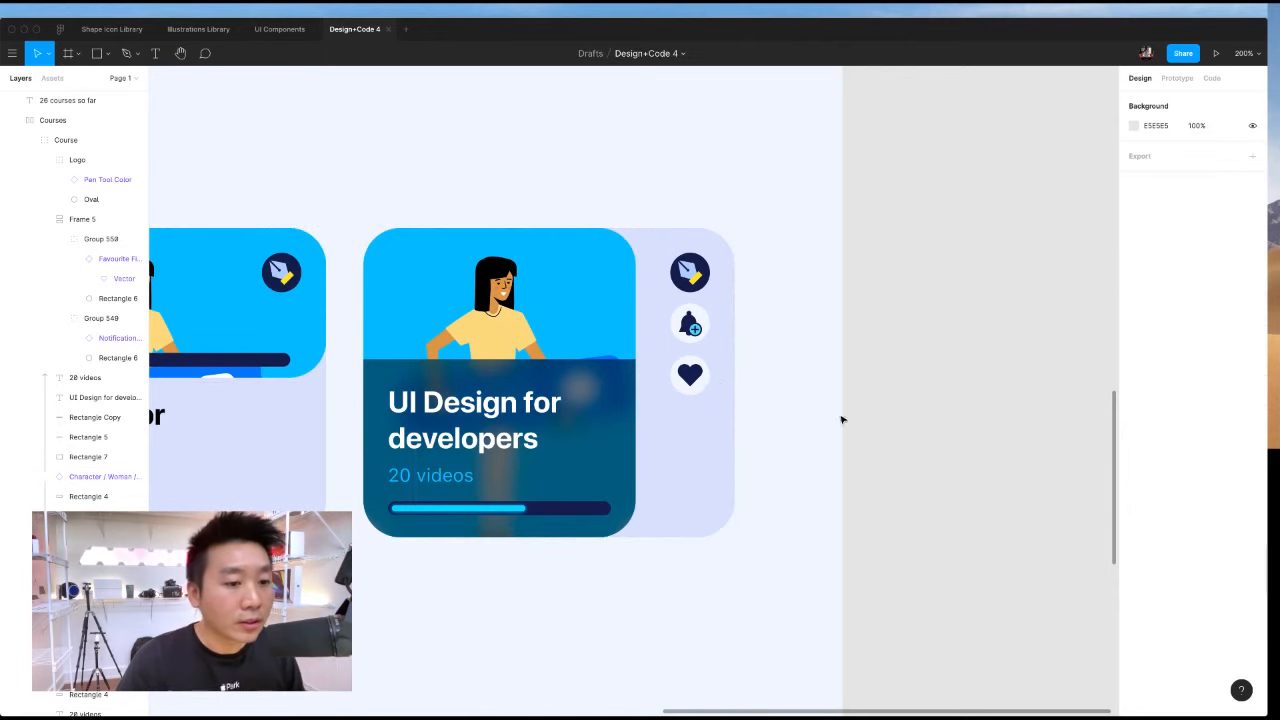
Move the bell and heart stack down to Y 156, 20 px above the vertical card's lower edge.
{"action": "left_click", "coordinate": [695, 392]}
{"action": "left_click", "coordinate": [695, 390]}
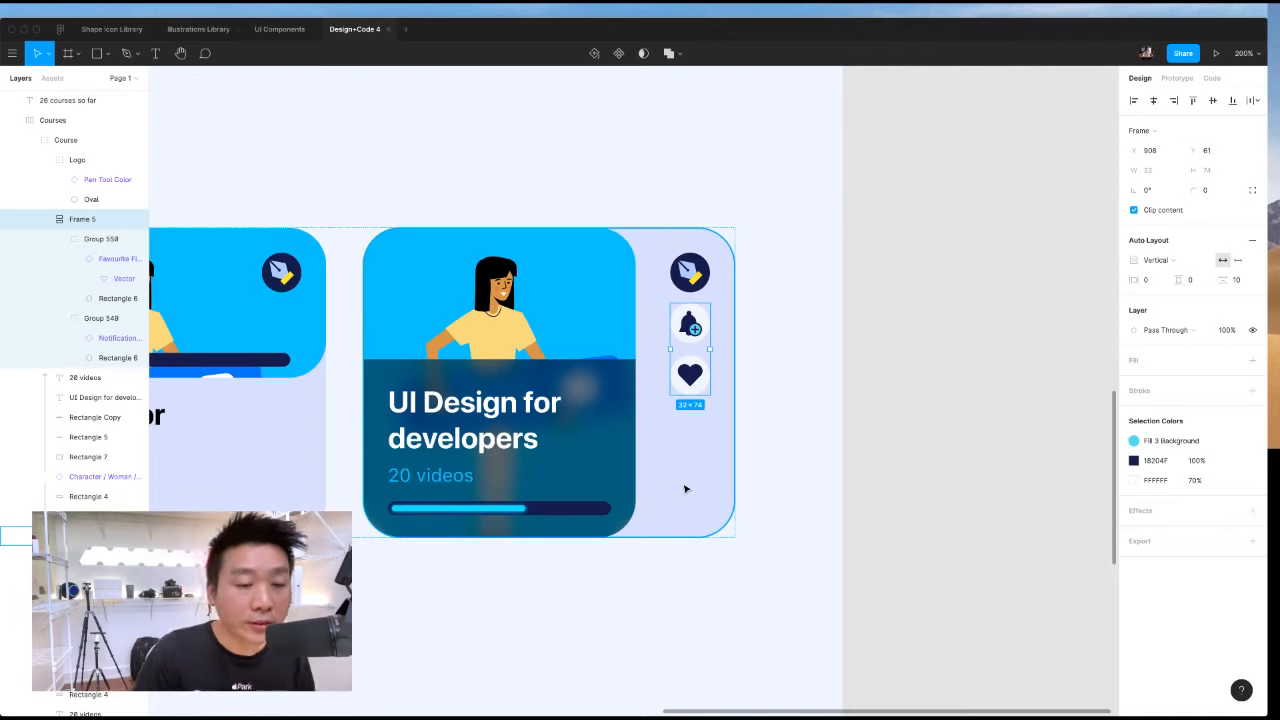
{"action": "left_click_drag", "start_coordinate": [703, 382], "coordinate": [717, 496]}
{"action": "key", "text": "alt"}
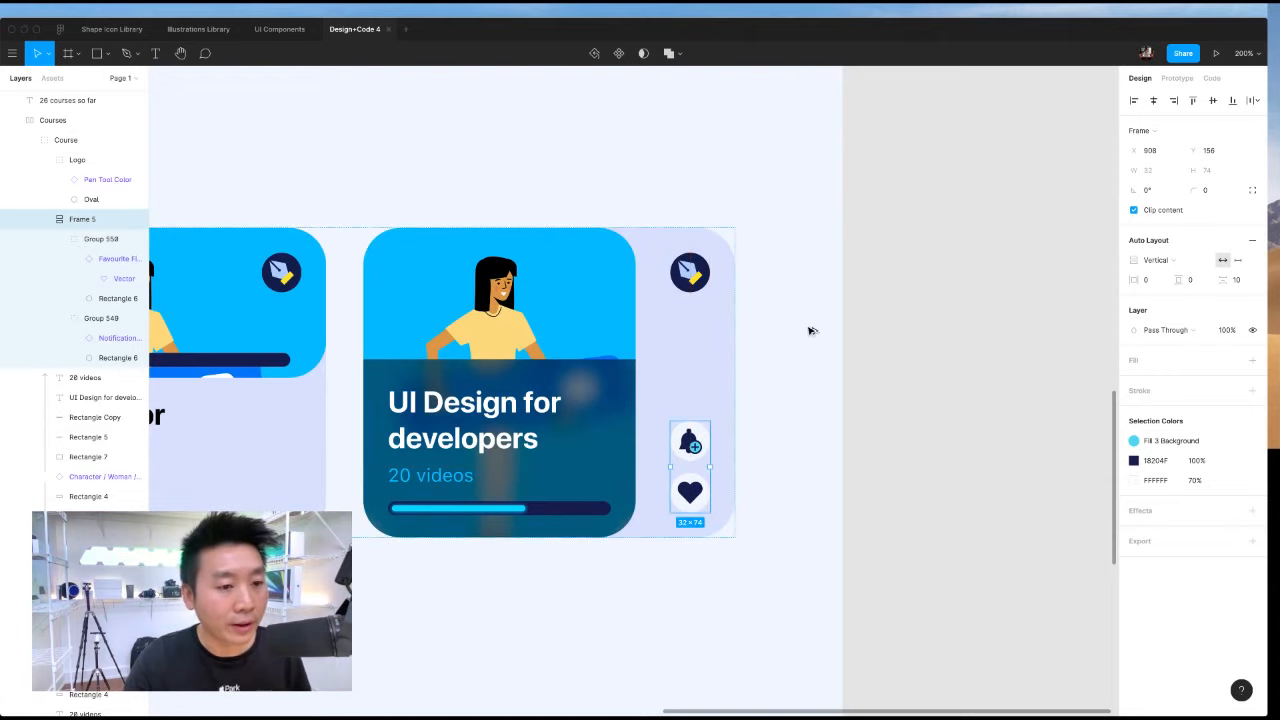
{"action": "left_click", "coordinate": [852, 330]}
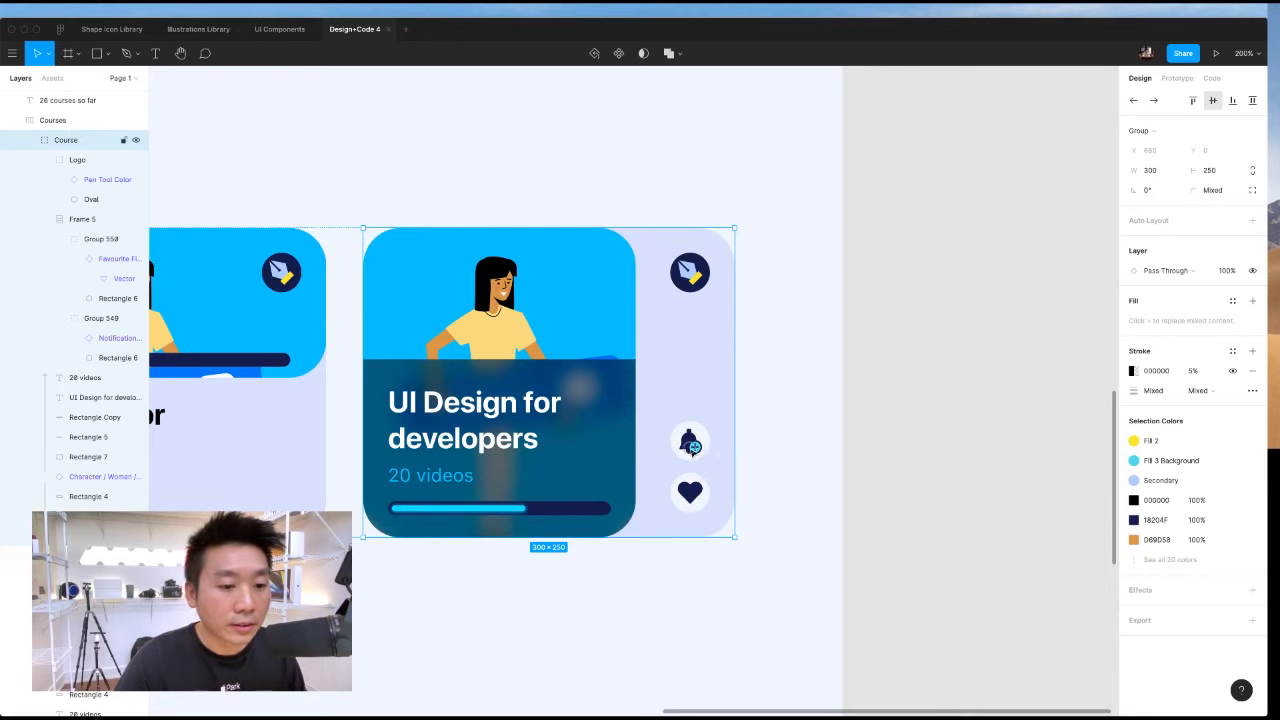
Nudge the bell and heart stack left so that it sits 24 px from the vertical card's right edge.
{"action": "double_click", "coordinate": [693, 445]}
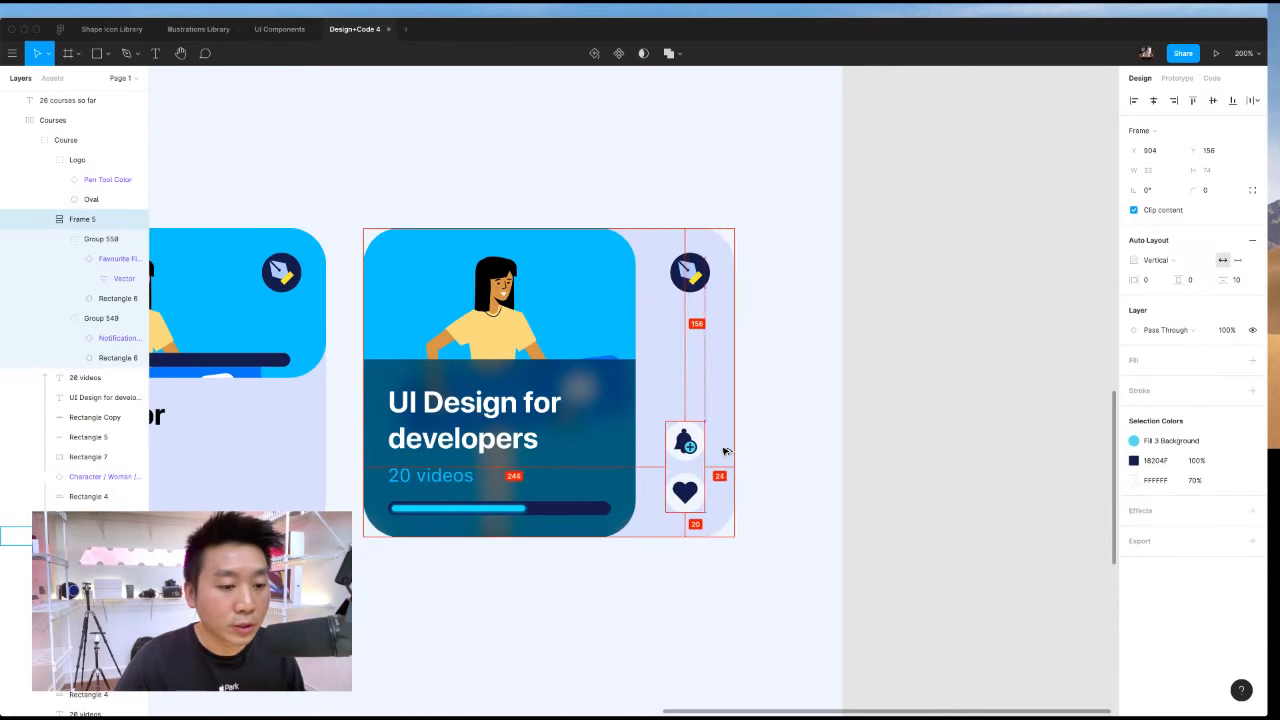
{"action": "key", "text": "Left"}
{"action": "key", "text": "Left"}
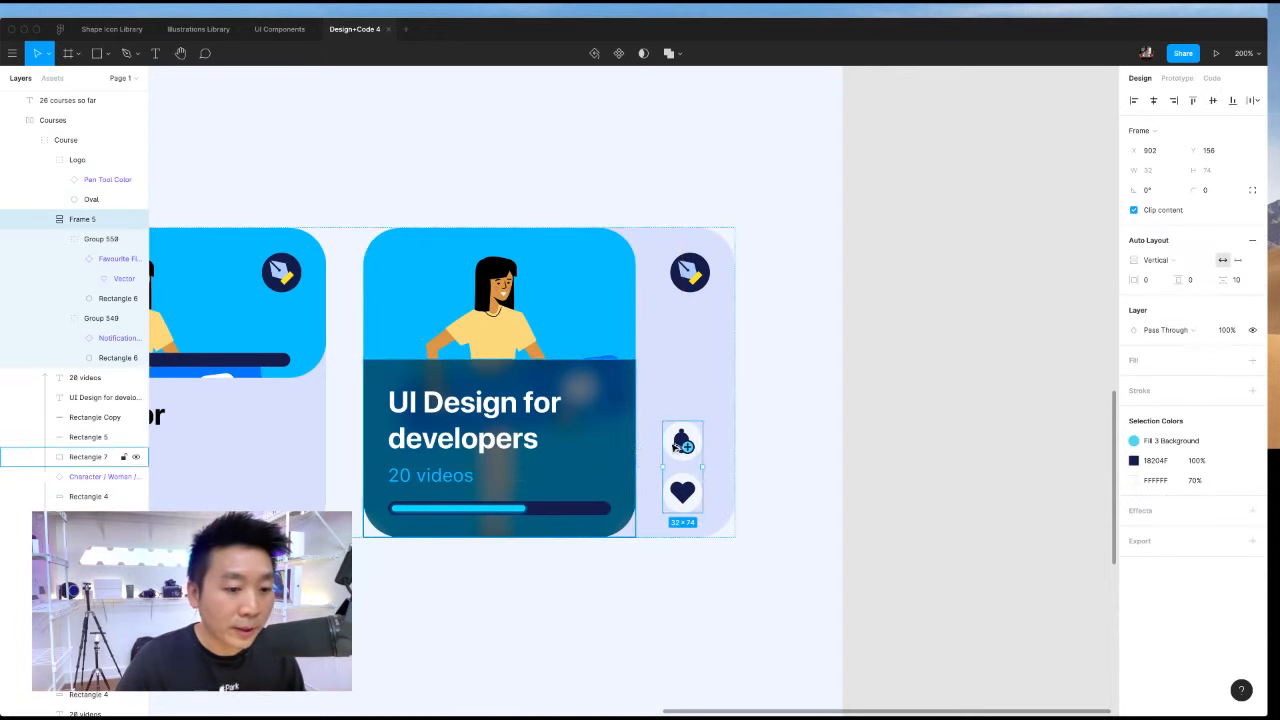
{"action": "key", "text": "alt"}
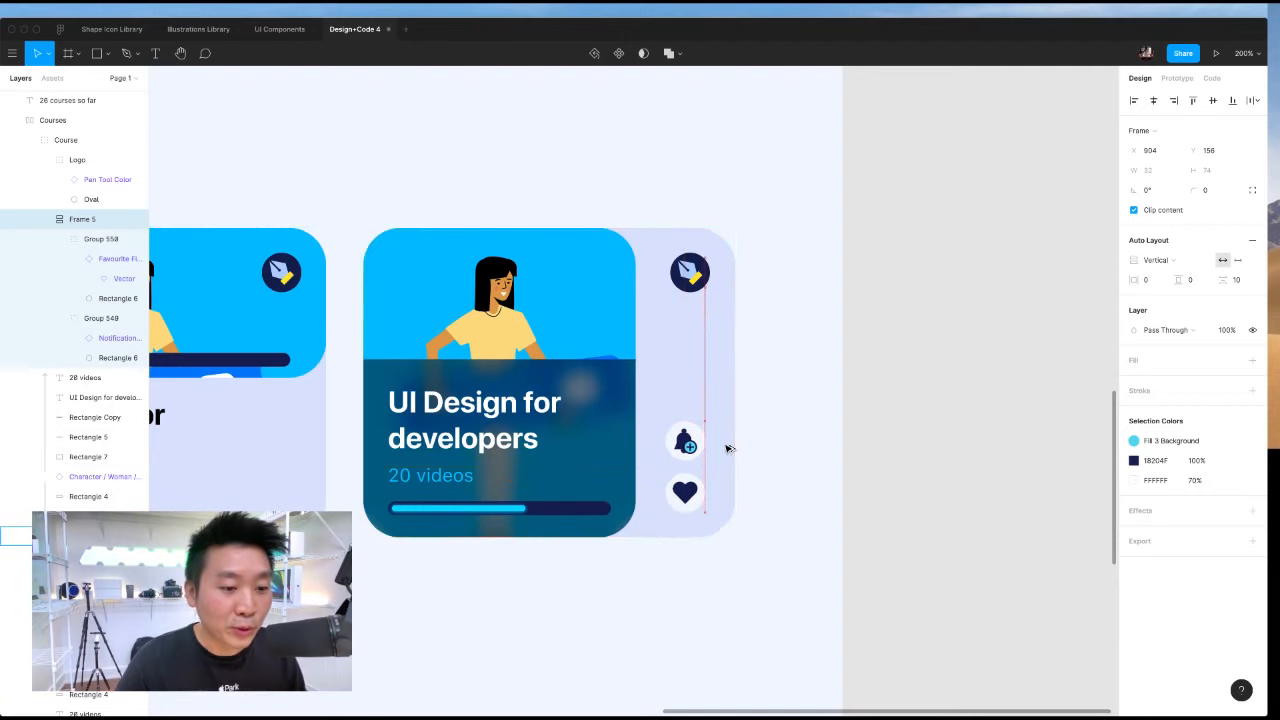
{"action": "key", "text": "Right"}
{"action": "key", "text": "Right"}
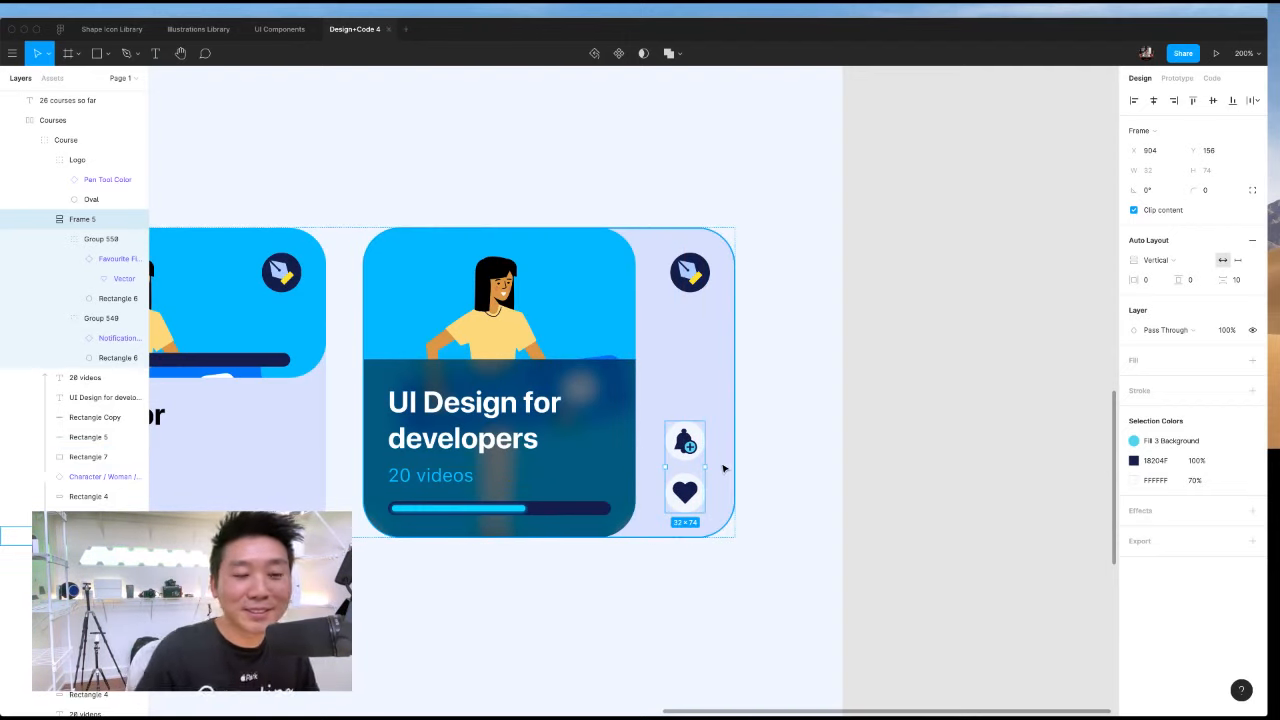
Nudge the pen icon left into line with the bell and heart stack, and check the stack's horizontal position against it.
{"action": "left_click", "coordinate": [688, 272]}
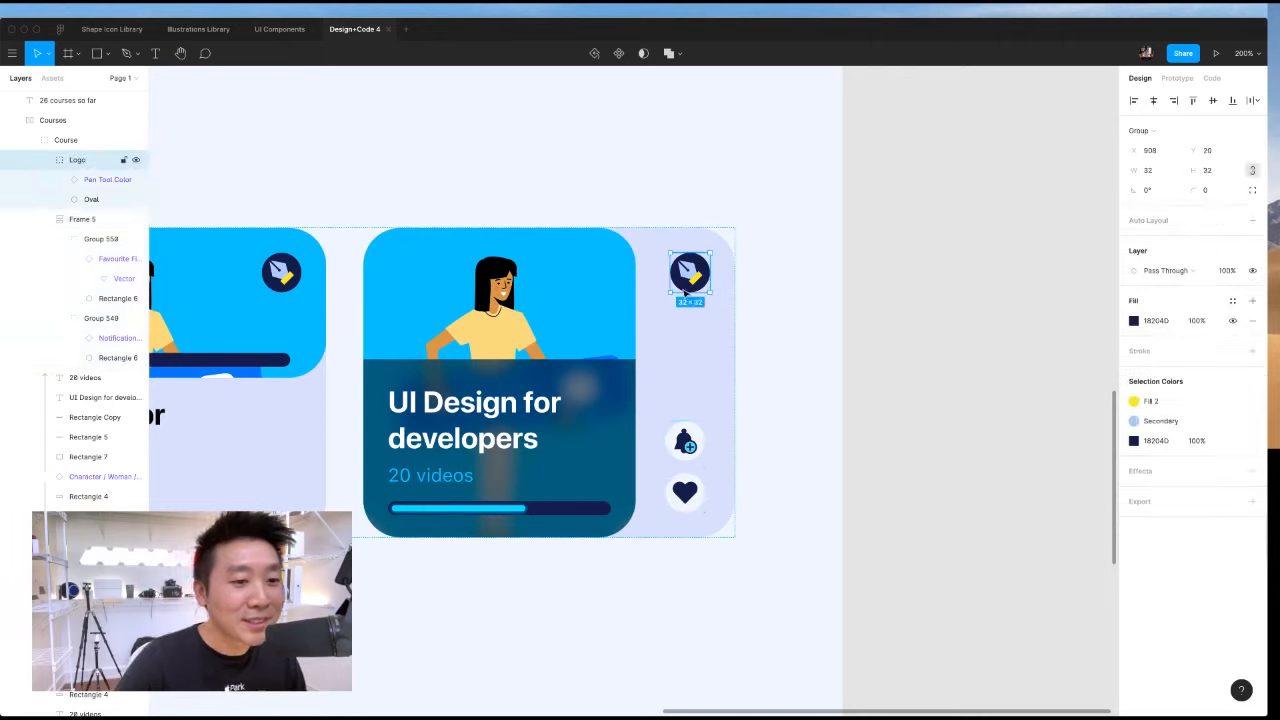
{"action": "key", "text": "alt"}
{"action": "key", "text": "Left"}
{"action": "key", "text": "Left"}
{"action": "key", "text": "Left"}
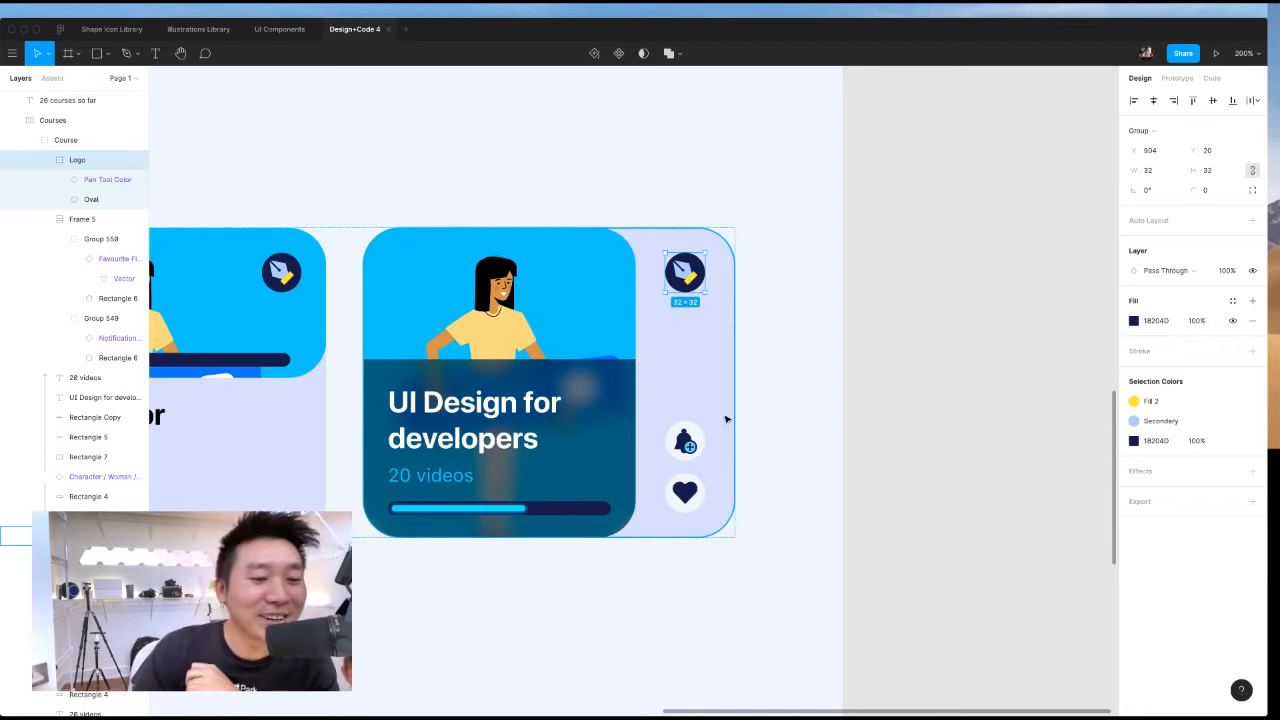
{"action": "left_click", "coordinate": [670, 452]}
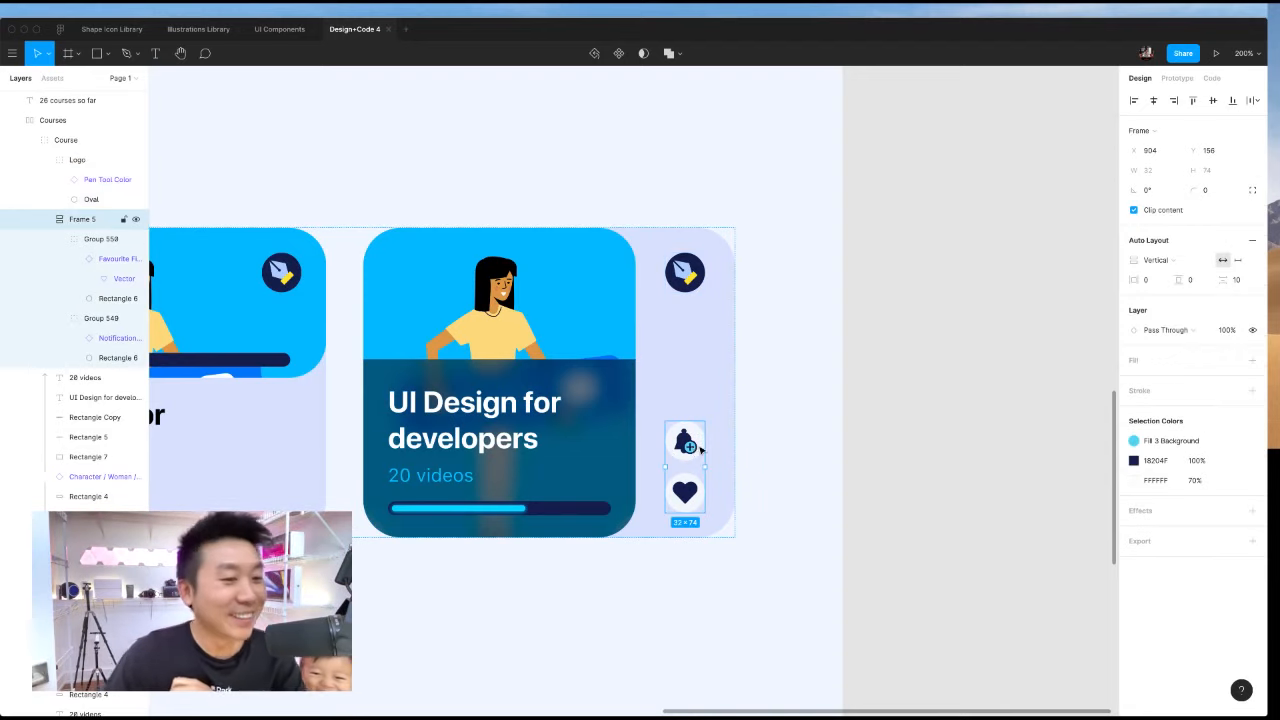
{"action": "left_click", "coordinate": [780, 444]}
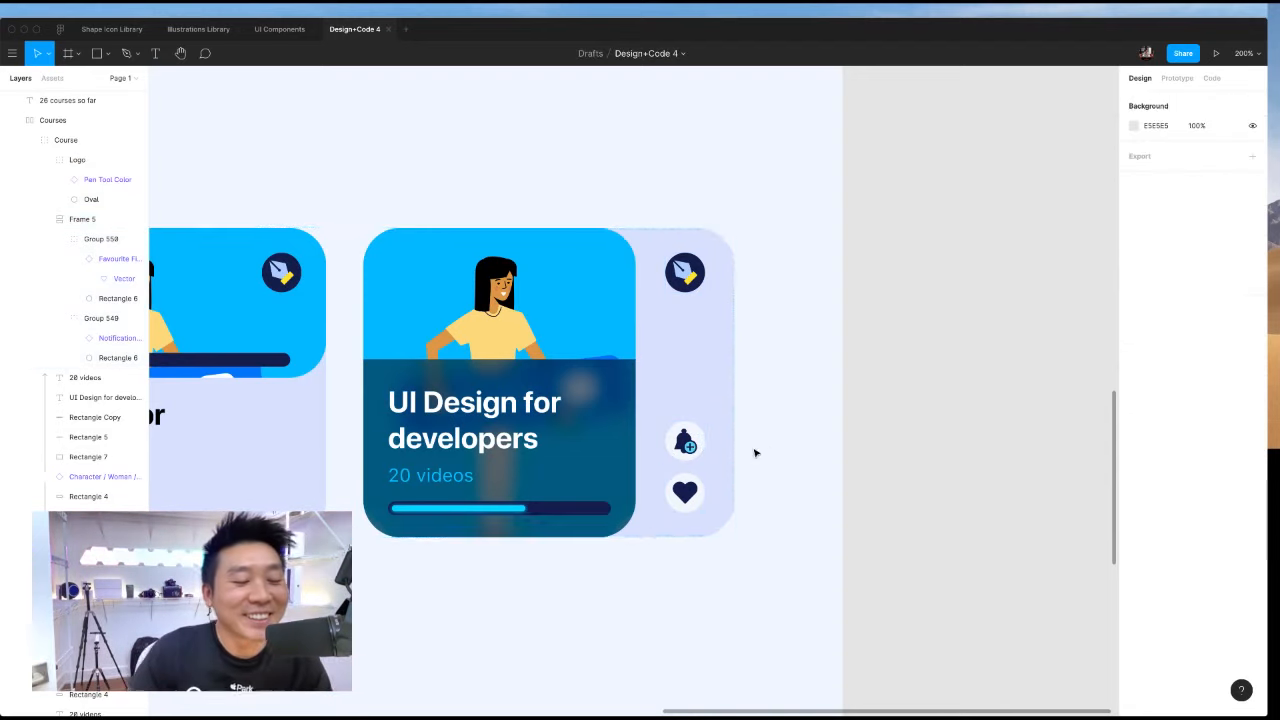
Review the vertical card's icon column beside the neighboring course card, and switch from the Design+Code 4 note back to Figma.
{"action": "left_click", "coordinate": [686, 443]}
{"action": "double_click", "coordinate": [686, 443]}
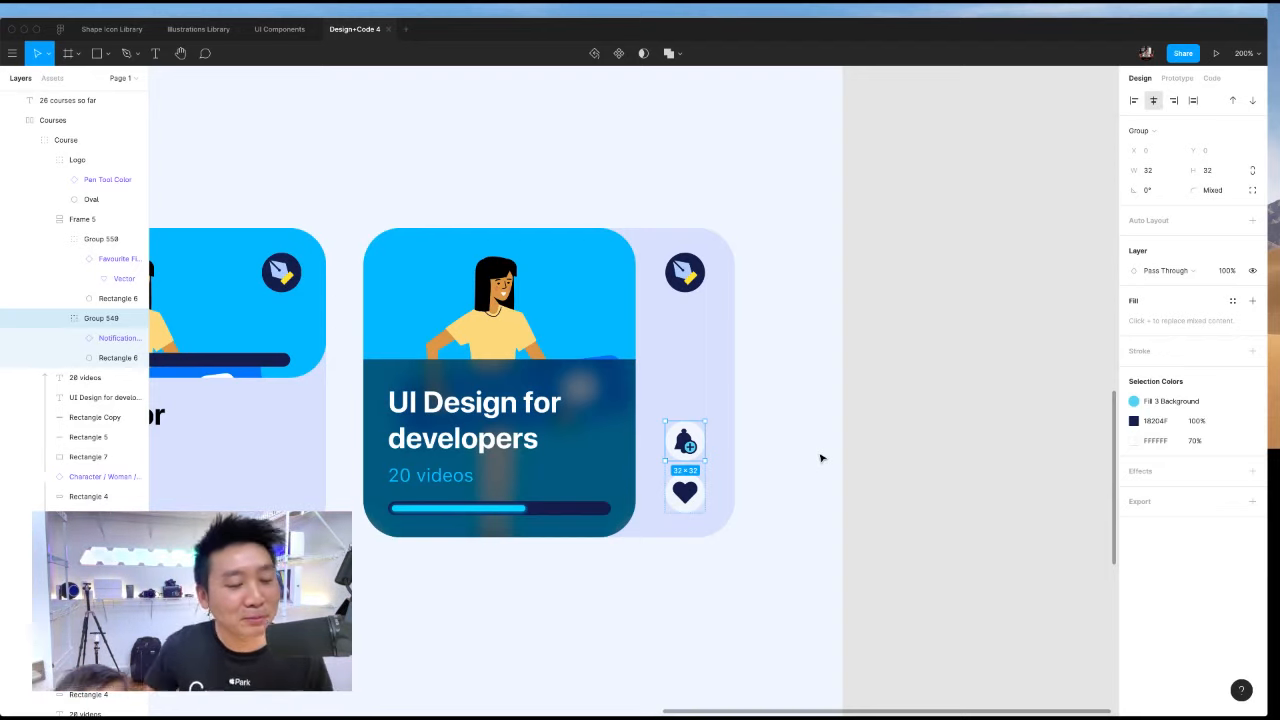
{"action": "left_click", "coordinate": [826, 420]}
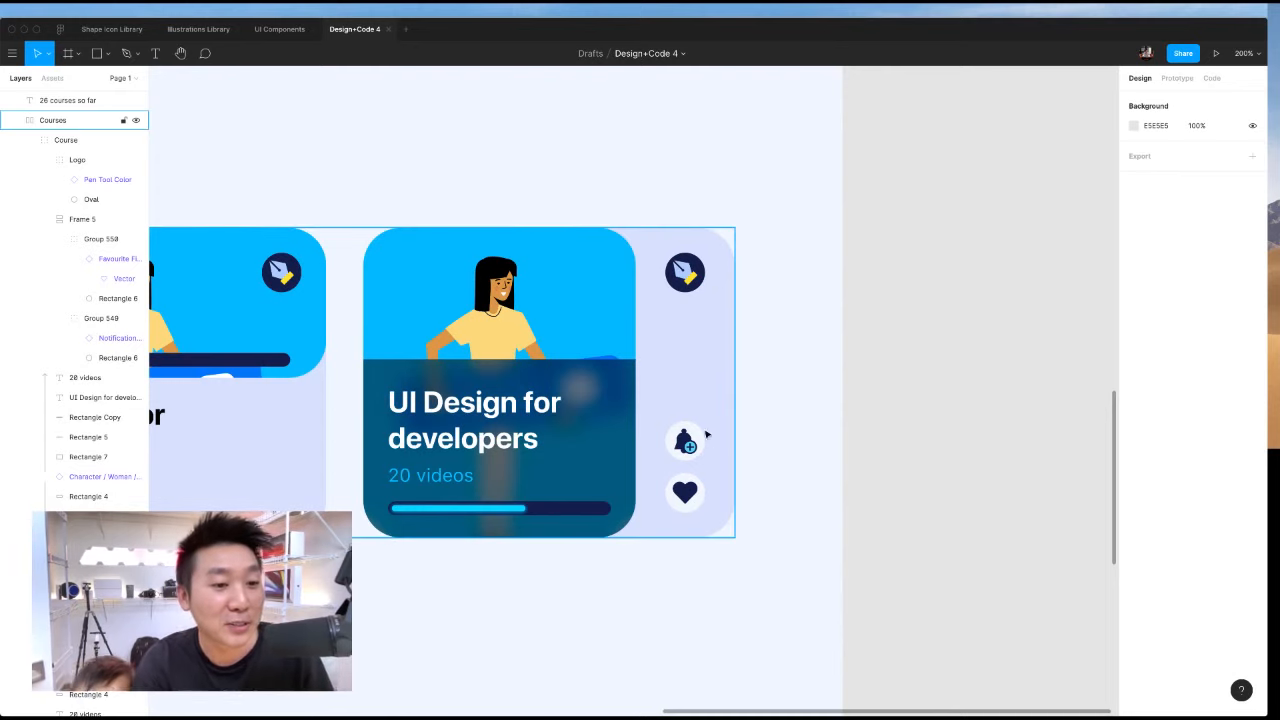
{"action": "scroll", "coordinate": [488, 352], "scroll_direction": "left", "scroll_amount": 3}
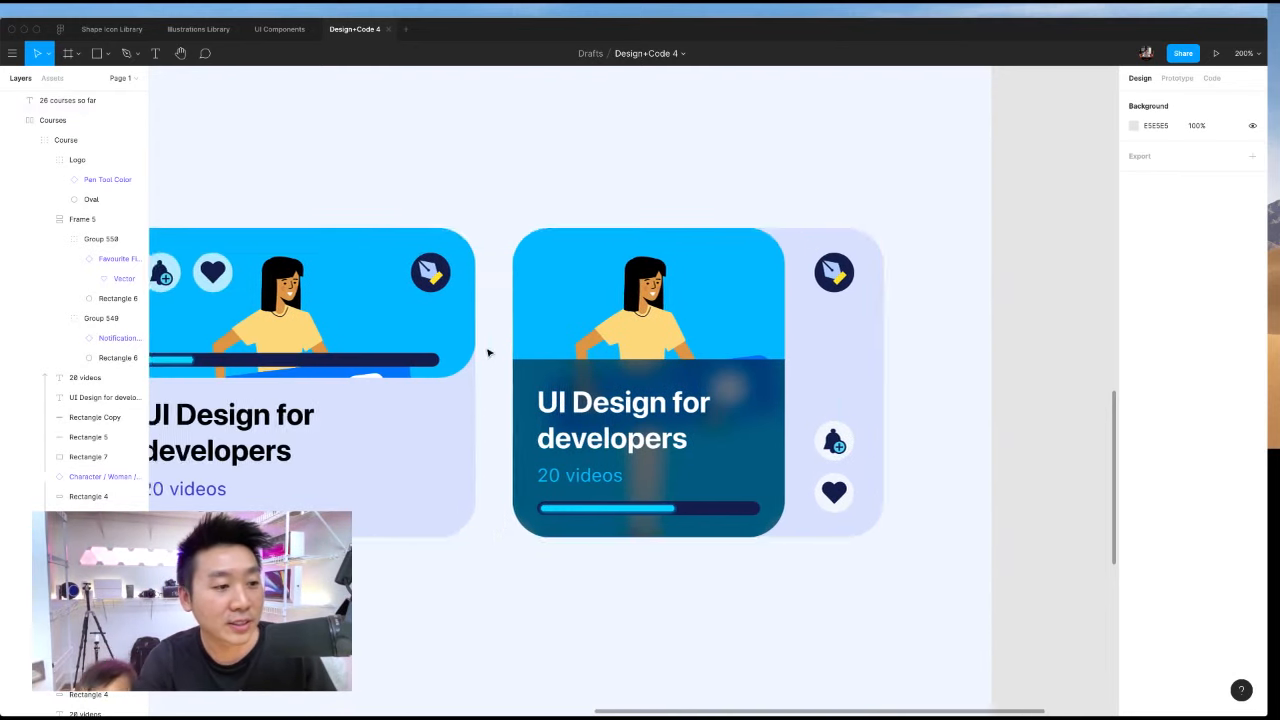
{"action": "scroll", "coordinate": [488, 352], "scroll_direction": "left", "scroll_amount": 4}
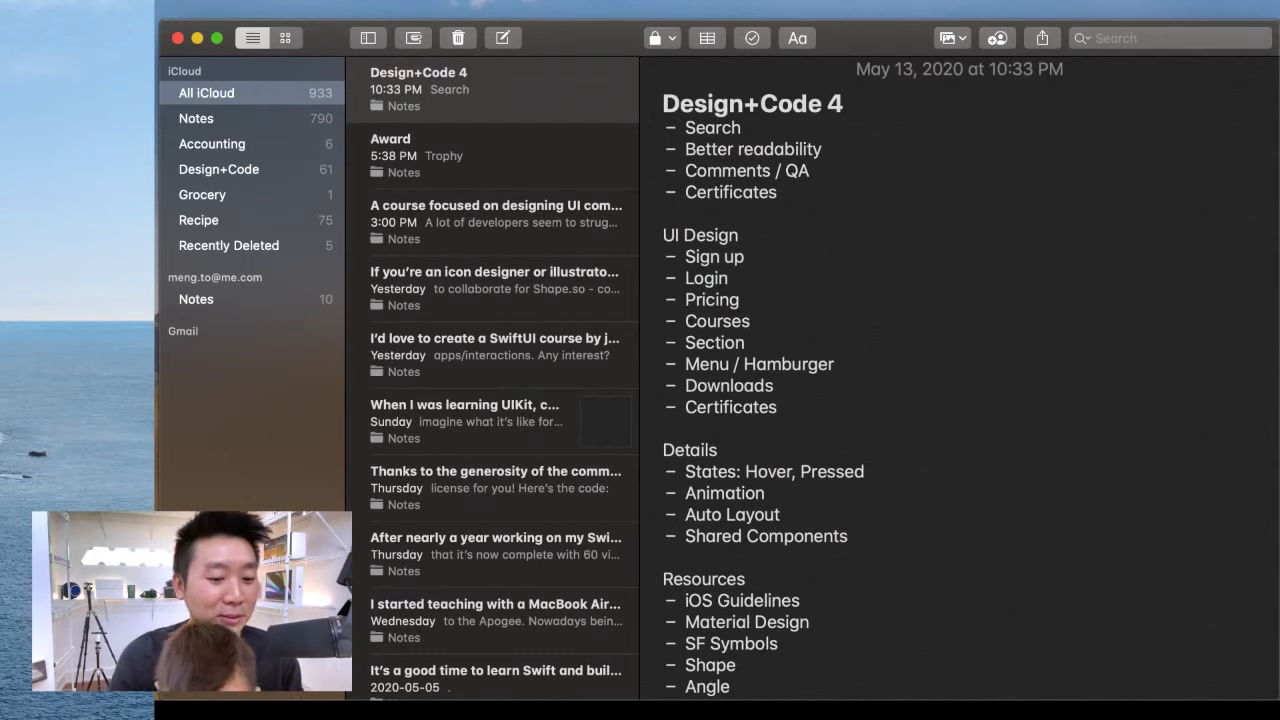
{"action": "key", "text": "super+Tab"}
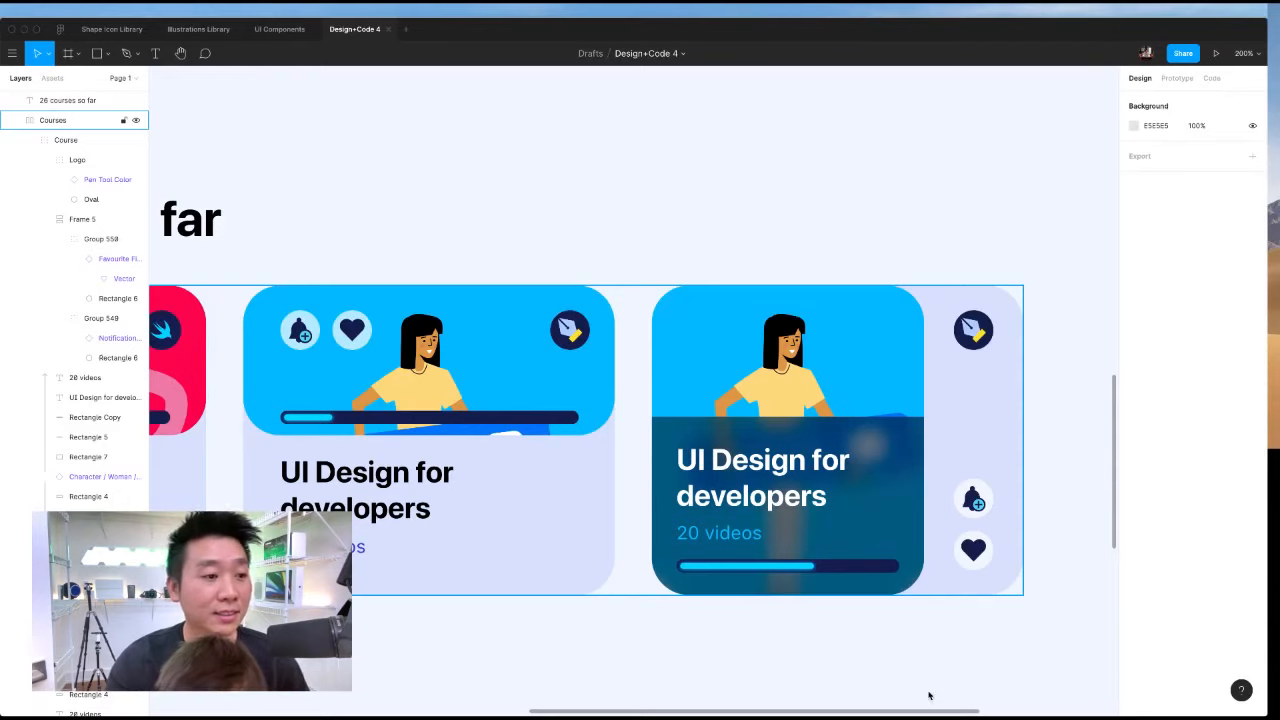
Review the three course cards in the full page layout, and switch to the Design+Code 4 note to read its Resources list.
{"action": "scroll", "coordinate": [900, 670], "scroll_direction": "left", "scroll_amount": 3}
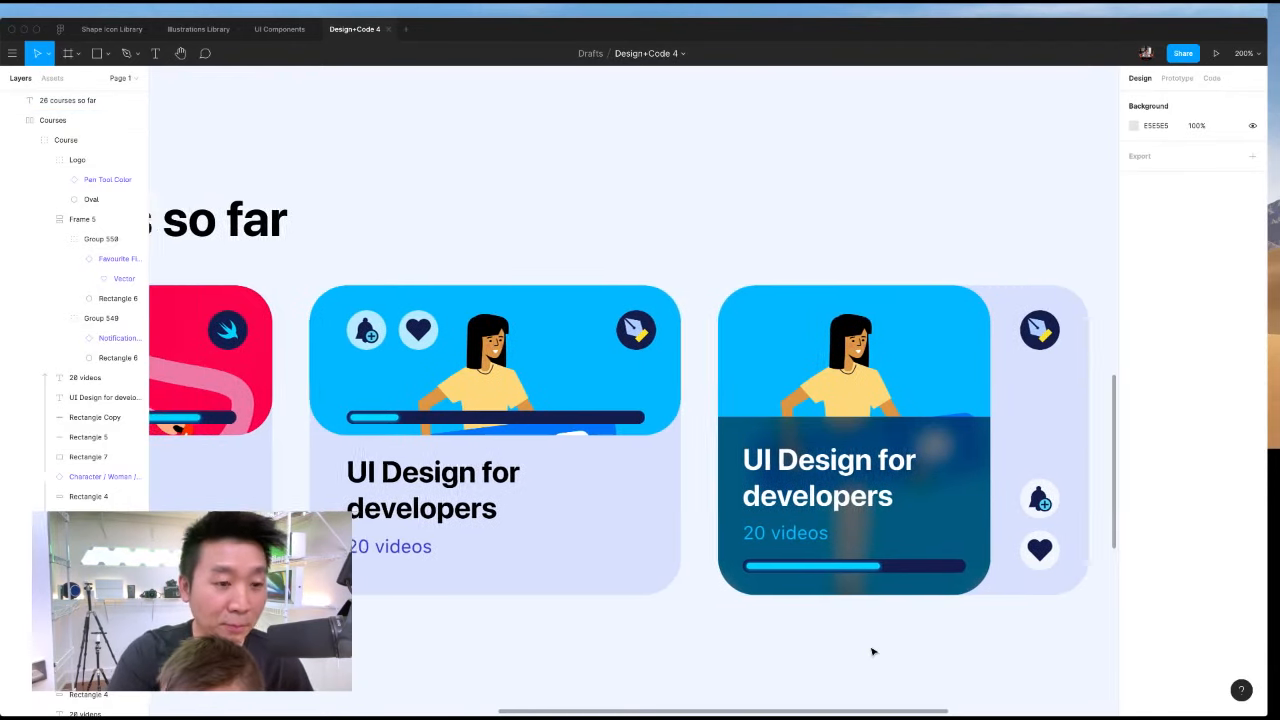
{"action": "key", "text": "minus"}
{"action": "scroll", "coordinate": [723, 234], "scroll_direction": "up", "scroll_amount": 2}
{"action": "scroll", "coordinate": [723, 234], "scroll_direction": "left", "scroll_amount": 3}
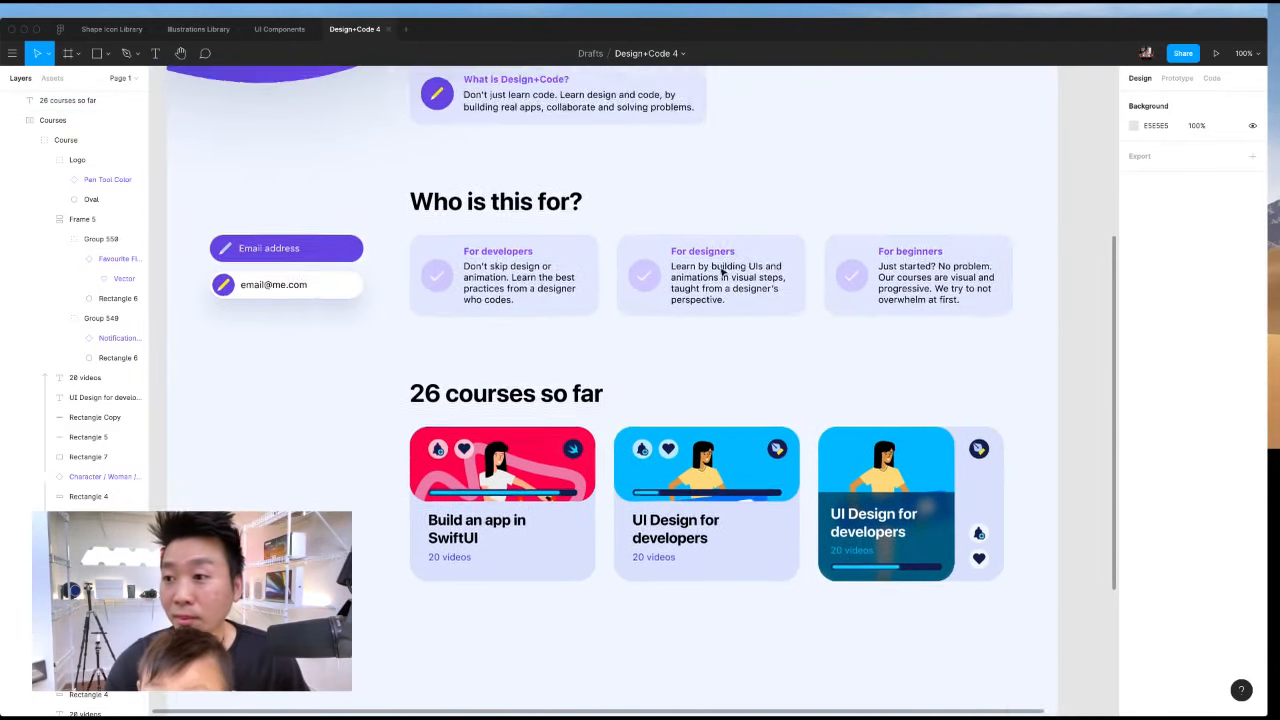
{"action": "scroll", "coordinate": [722, 271], "scroll_direction": "up", "scroll_amount": 1}
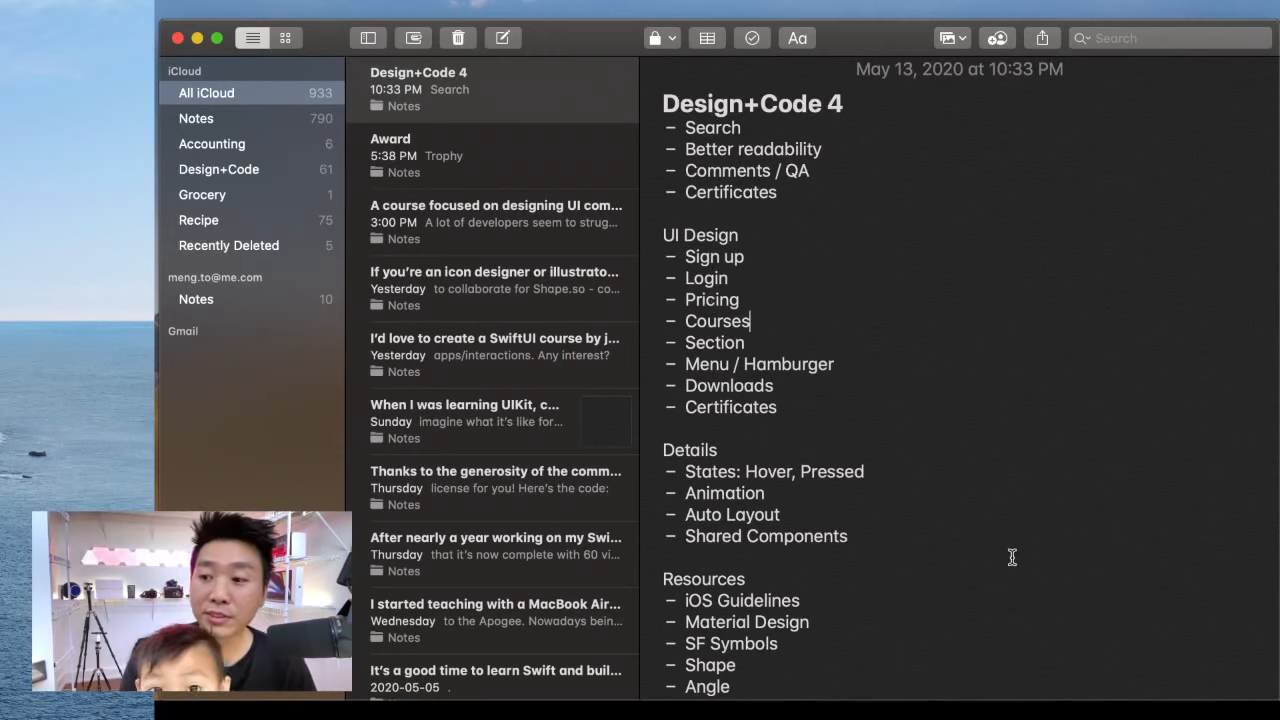
{"action": "scroll", "coordinate": [1012, 557], "scroll_direction": "down", "scroll_amount": 3}
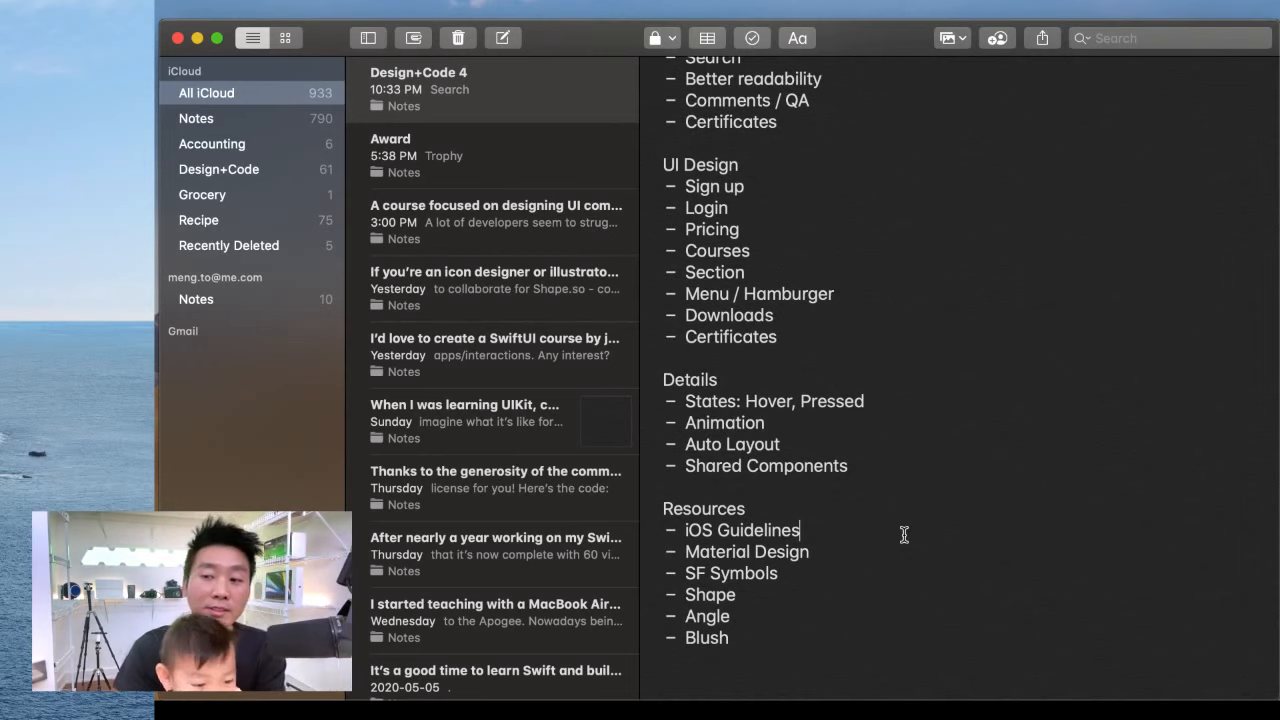
{"action": "scroll", "coordinate": [914, 466], "scroll_direction": "down", "scroll_amount": 1}
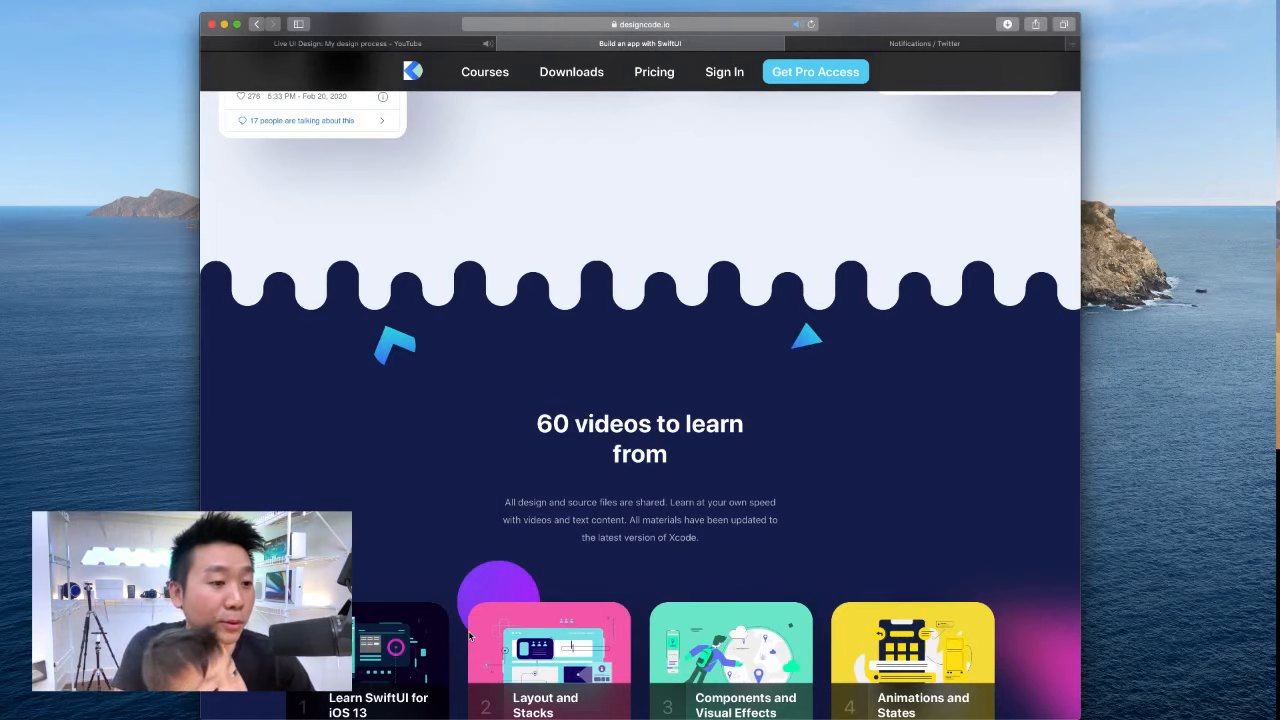
Switch to Safari, search for "ios design" in a new tab, and open Apple's iOS Themes page in the Human Interface Guidelines.
{"action": "key", "text": "super+t"}
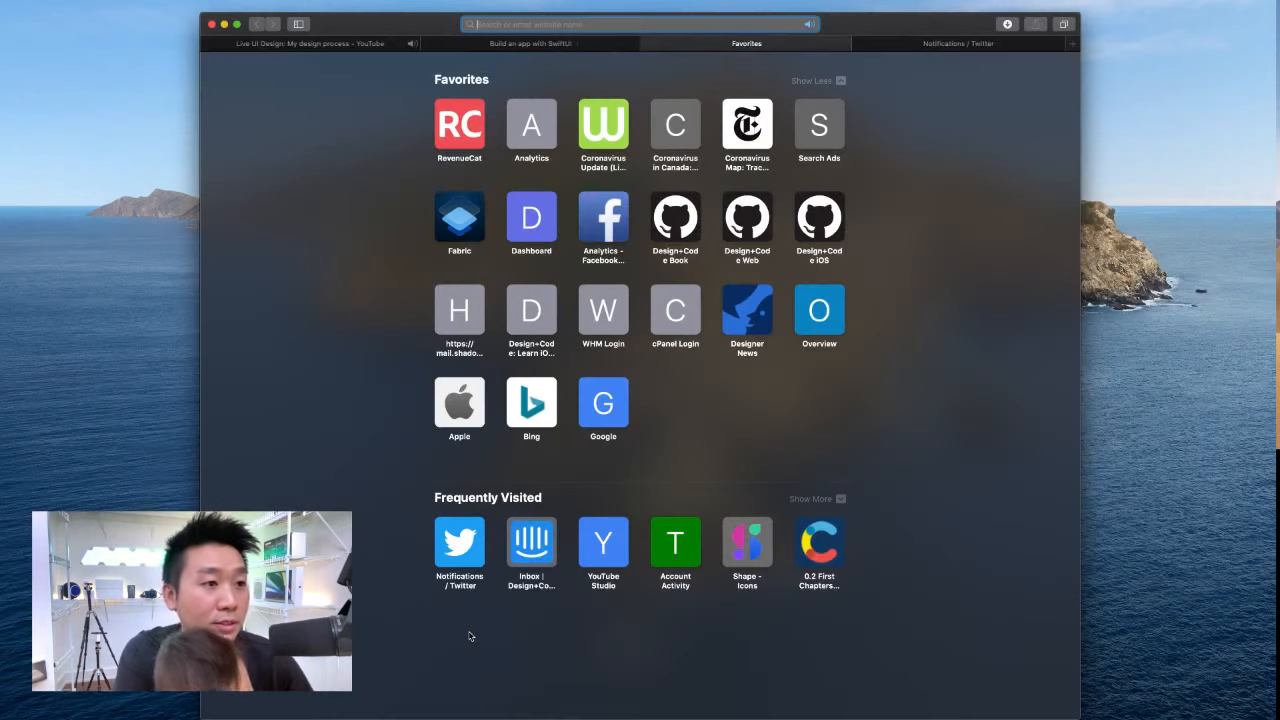
{"action": "type", "text": "i"}
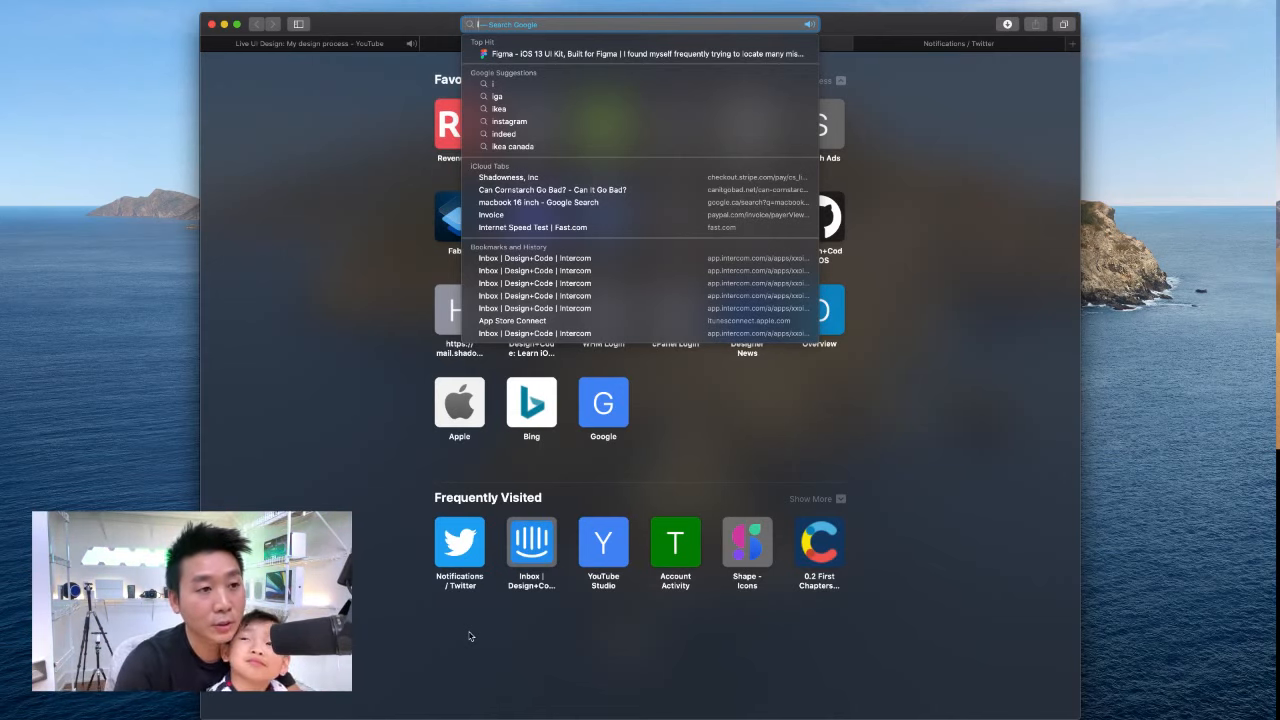
{"action": "type", "text": "os"}
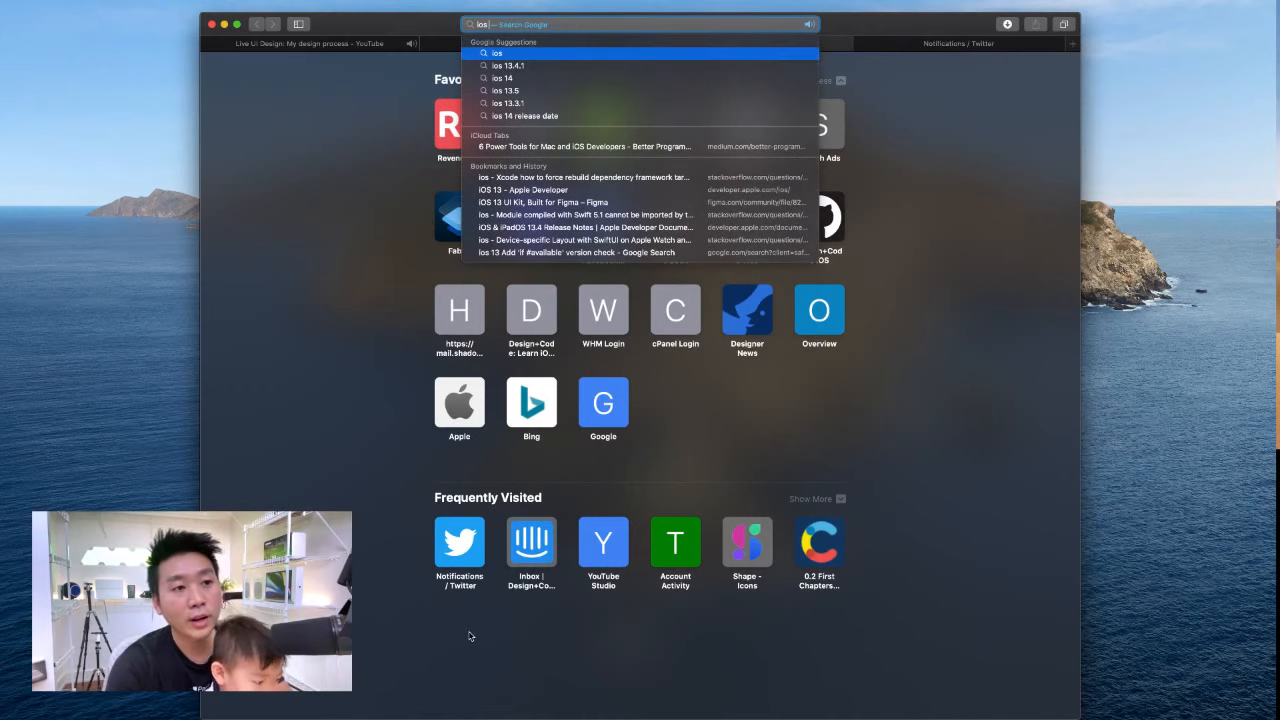
{"action": "type", "text": " design"}
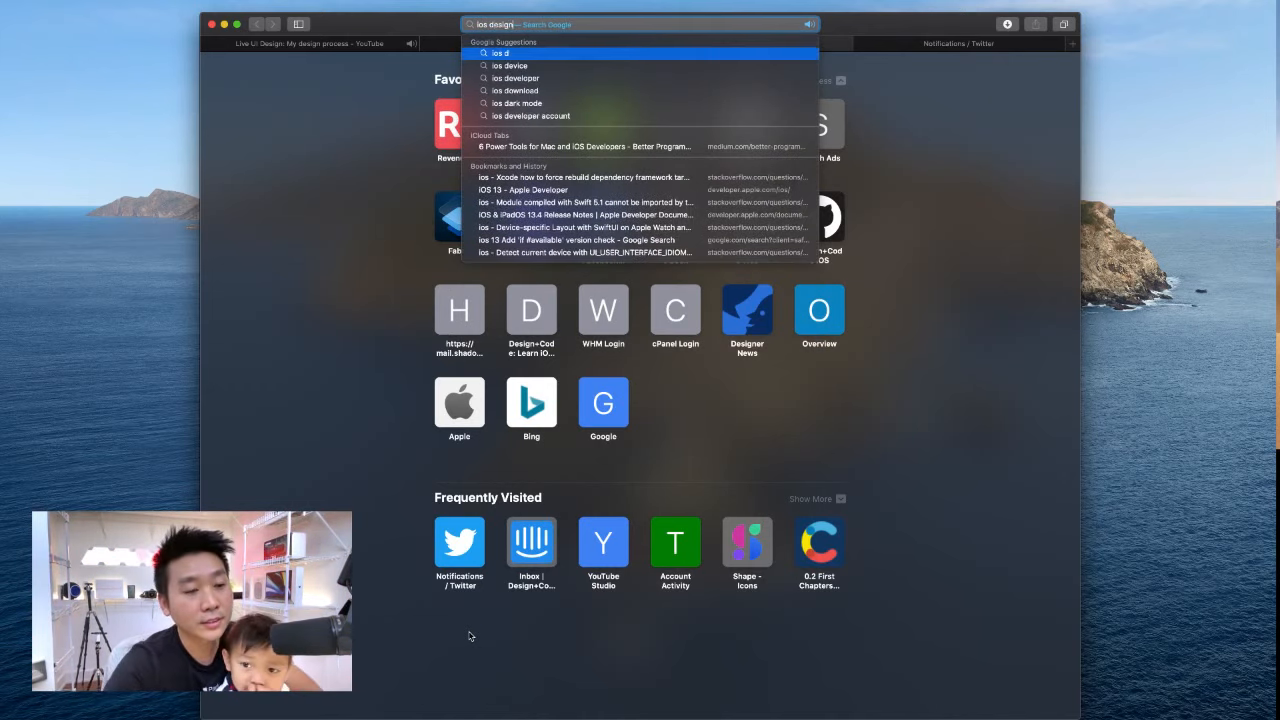
{"action": "key", "text": "Return"}
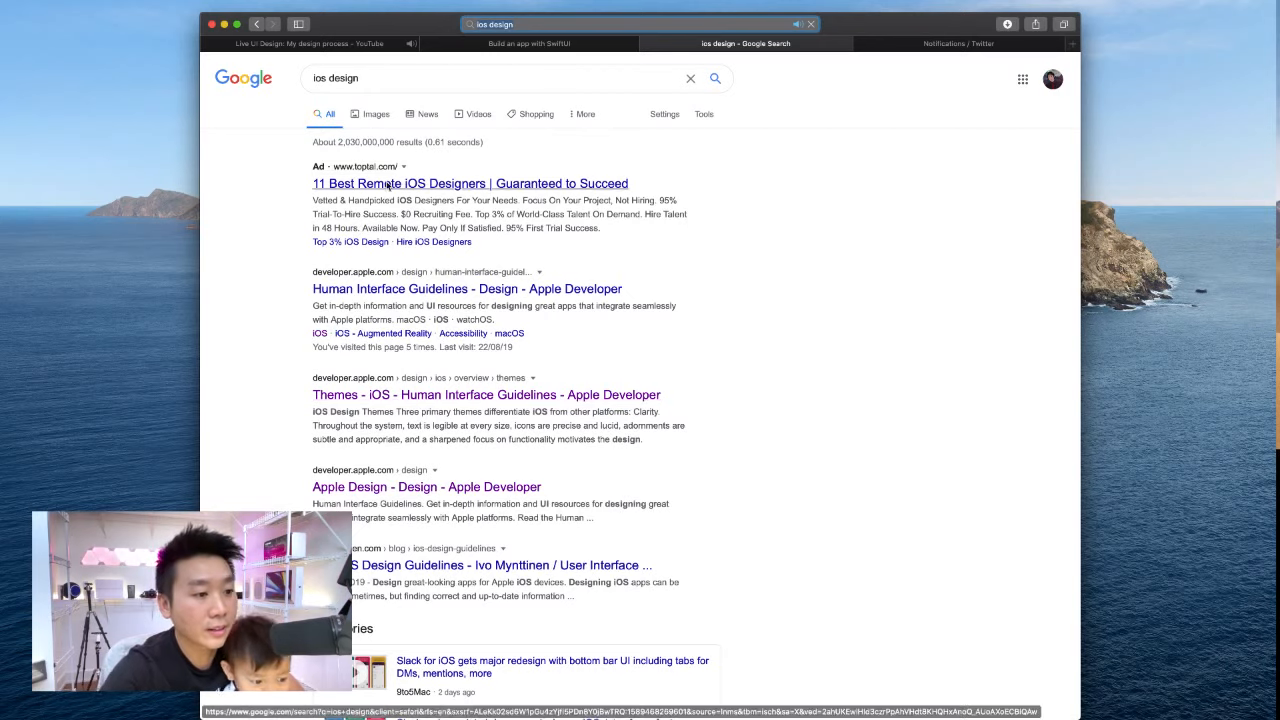
{"action": "left_click", "coordinate": [443, 395]}
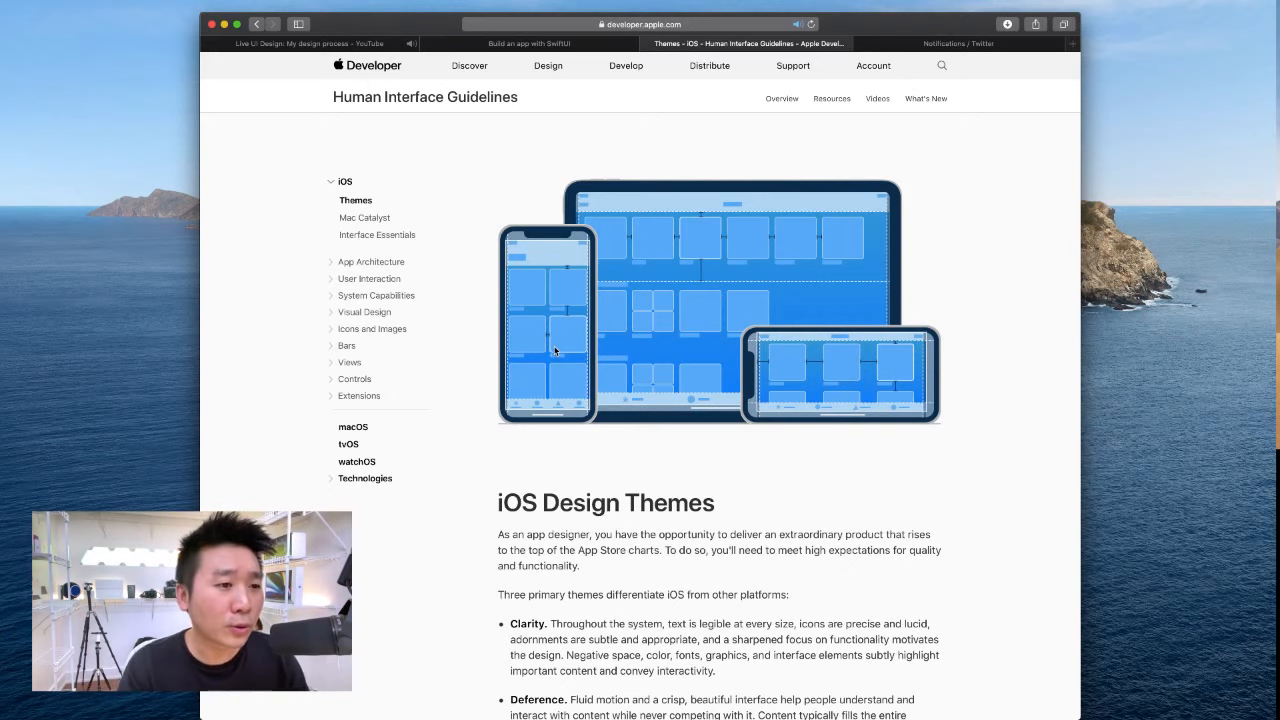
Skim the iOS Design Themes page, expand the Visual Design topics, and browse the pages from Adaptivity and Layout to Branding.
{"action": "scroll", "coordinate": [459, 288], "scroll_direction": "down", "scroll_amount": 2}
{"action": "scroll", "coordinate": [459, 288], "scroll_direction": "up", "scroll_amount": 2}
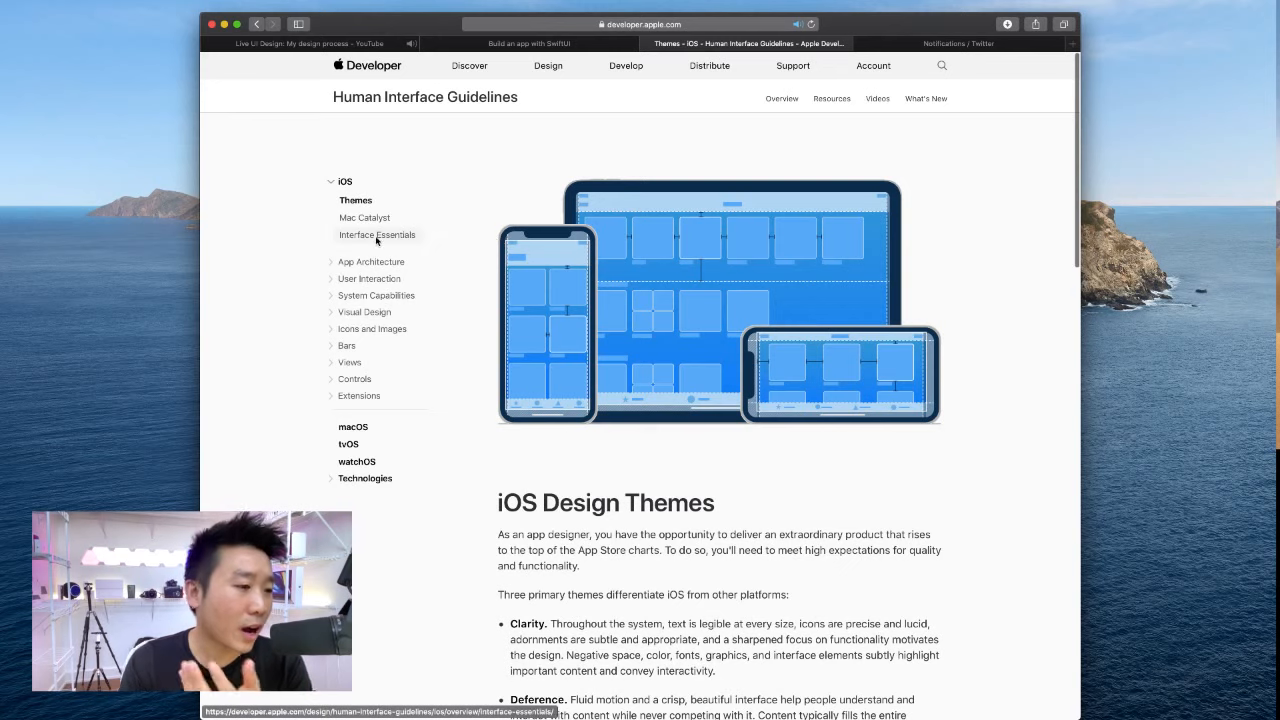
{"action": "left_click", "coordinate": [378, 312]}
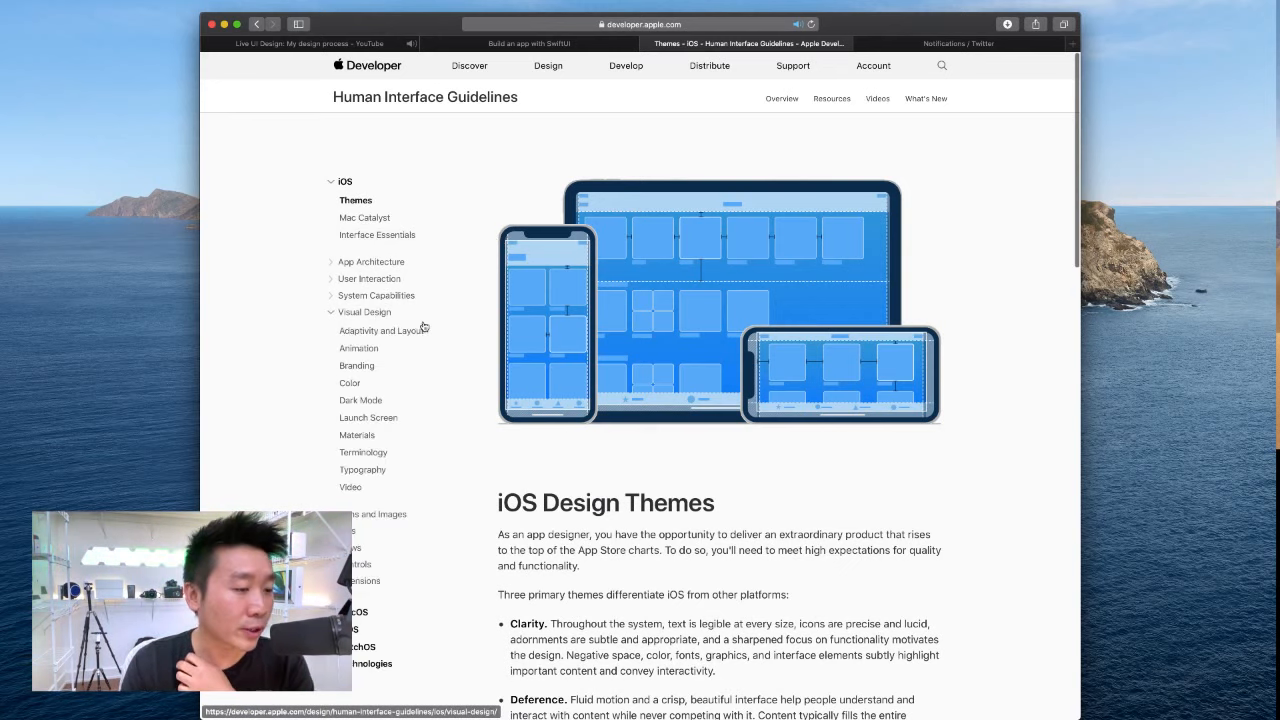
{"action": "left_click", "coordinate": [369, 331]}
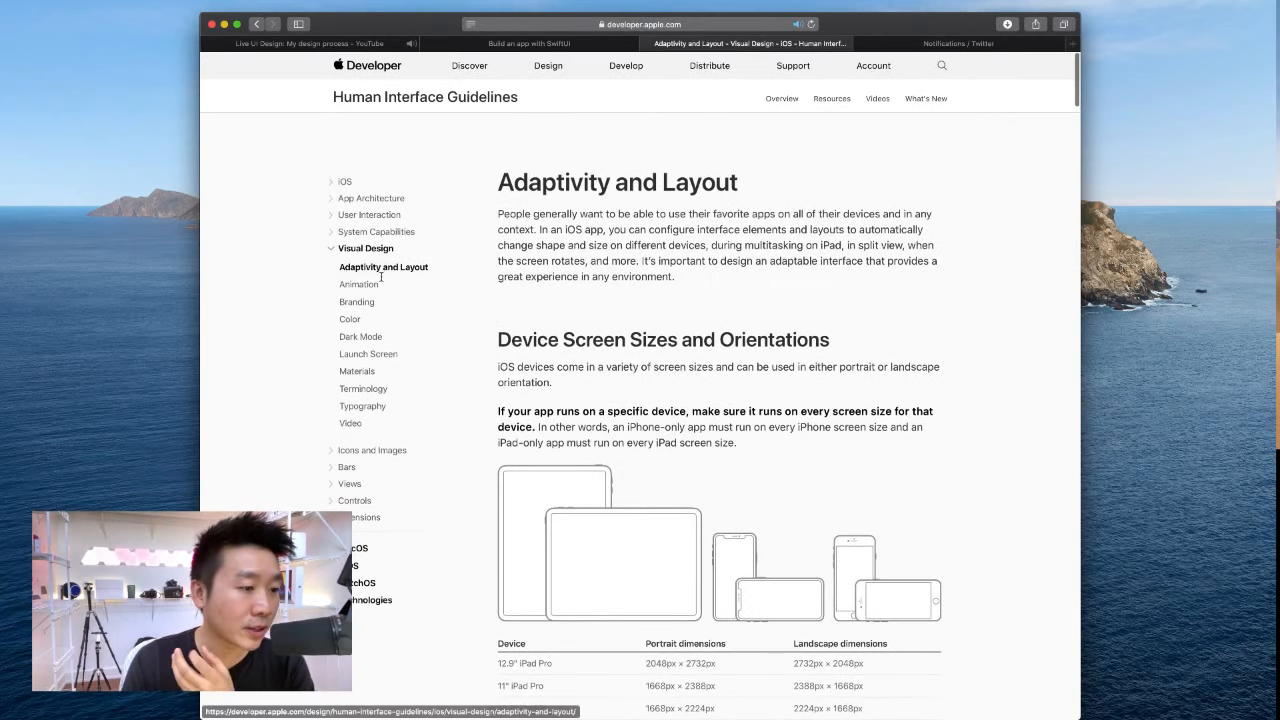
{"action": "left_click", "coordinate": [365, 285]}
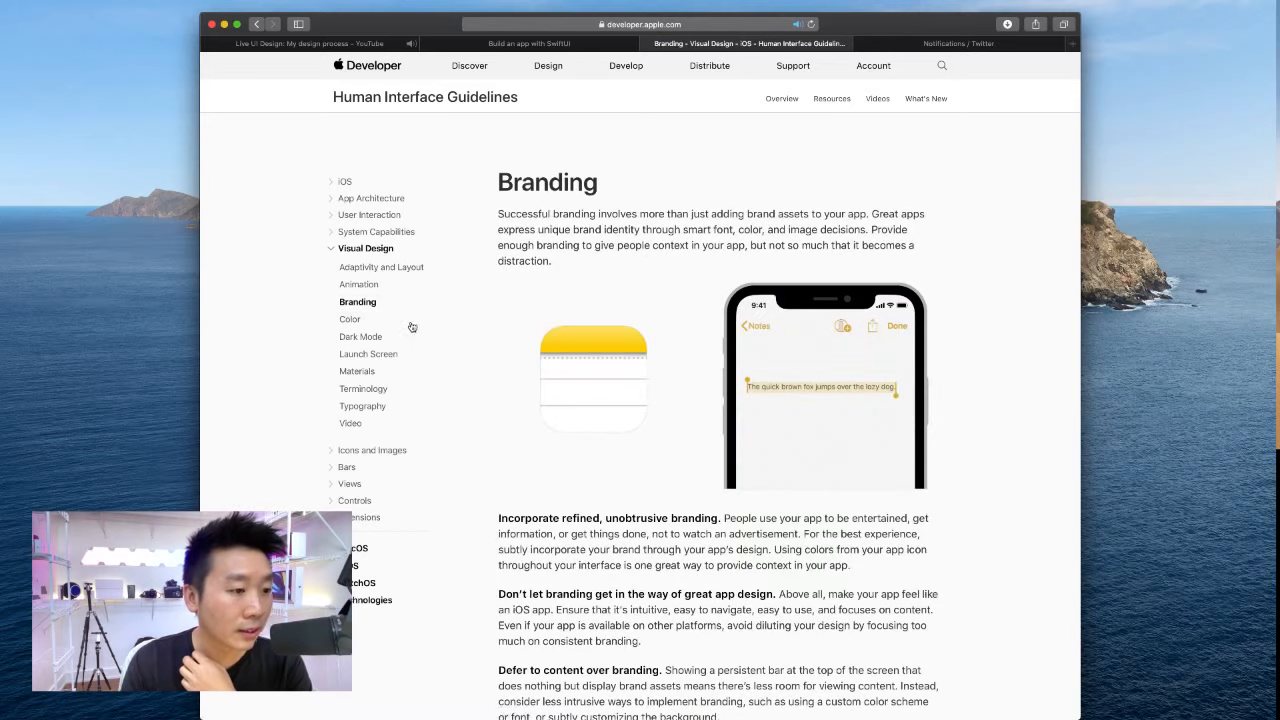
Open the Color guidelines and examine the table of light and dark system colors.
{"action": "left_click", "coordinate": [358, 322]}
{"action": "scroll", "coordinate": [545, 336], "scroll_direction": "down", "scroll_amount": 15}
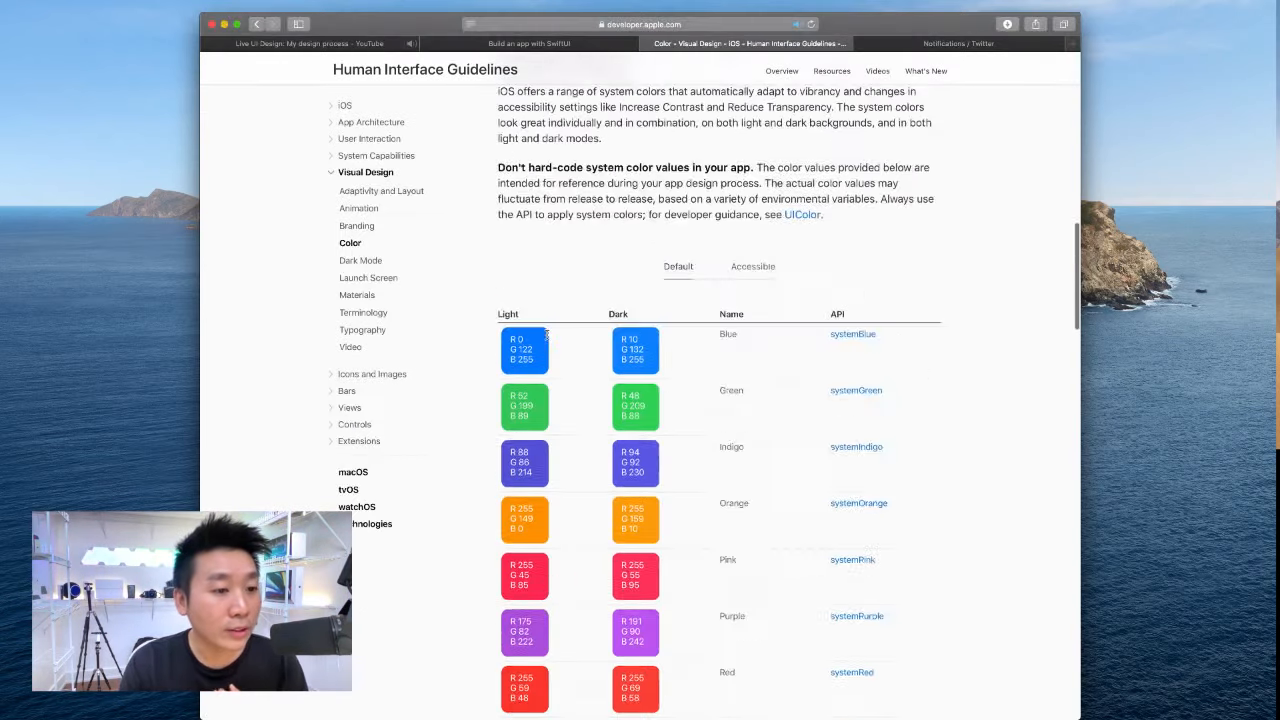
{"action": "scroll", "coordinate": [547, 340], "scroll_direction": "up", "scroll_amount": 3}
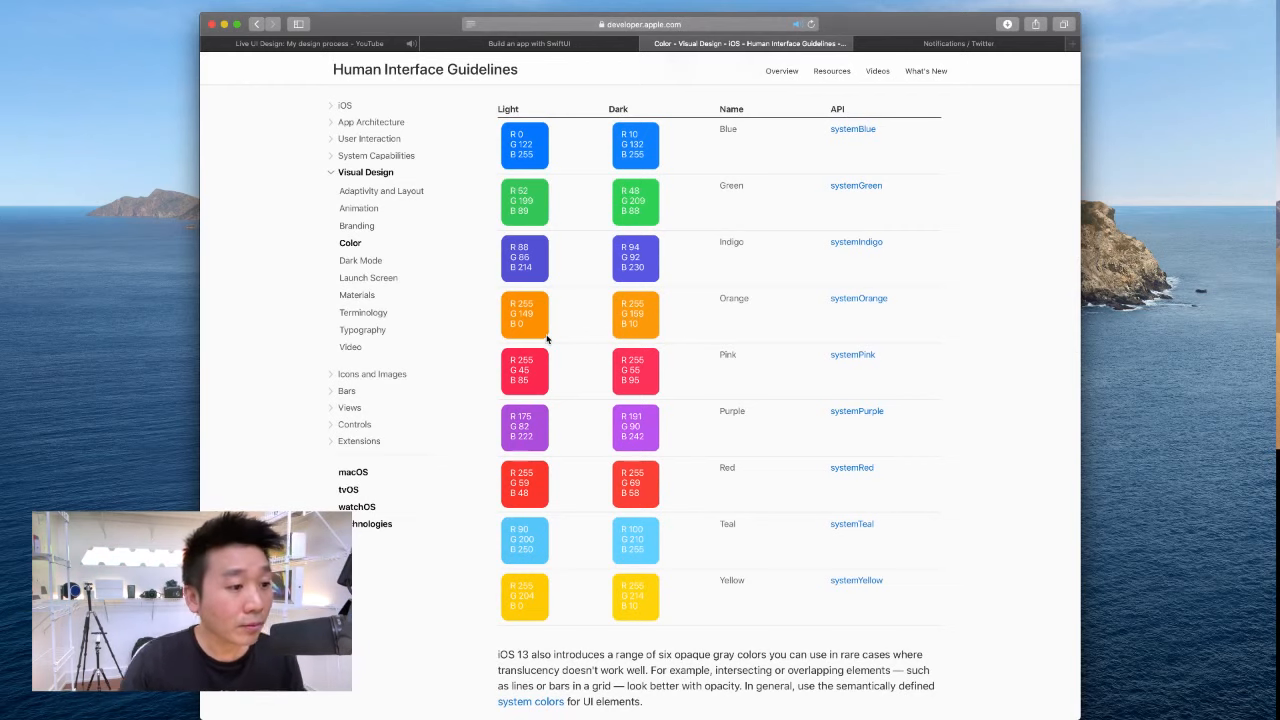
View the Typography, Materials and Dark Mode guidelines, and return to the Color page.
{"action": "left_click", "coordinate": [378, 330]}
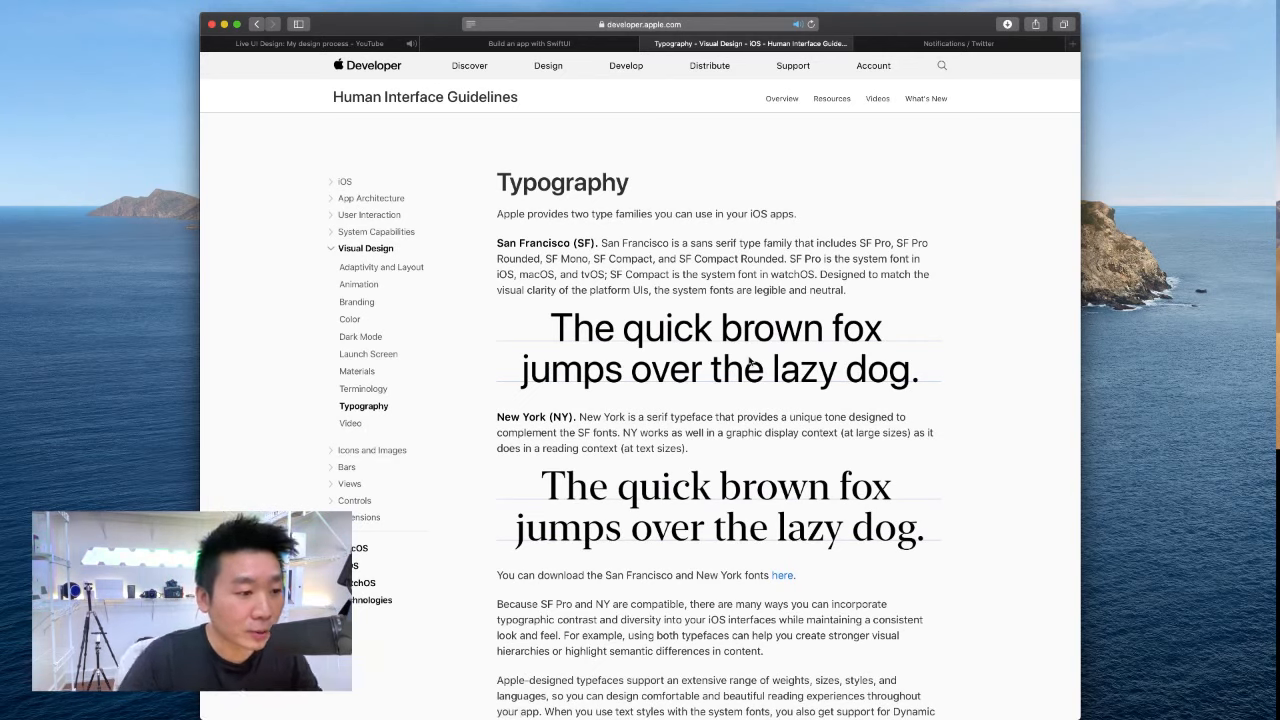
{"action": "left_click", "coordinate": [371, 377]}
{"action": "left_click", "coordinate": [361, 336]}
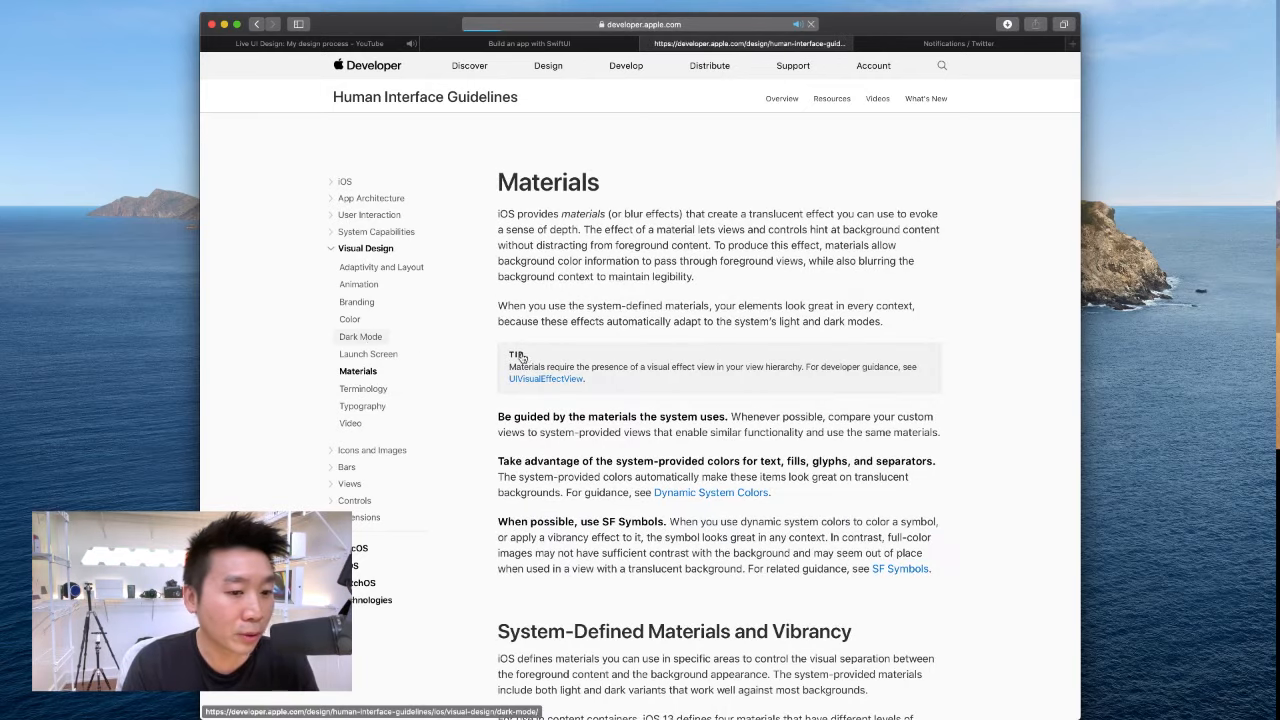
{"action": "scroll", "coordinate": [517, 360], "scroll_direction": "down", "scroll_amount": 10}
{"action": "scroll", "coordinate": [517, 360], "scroll_direction": "up", "scroll_amount": 10}
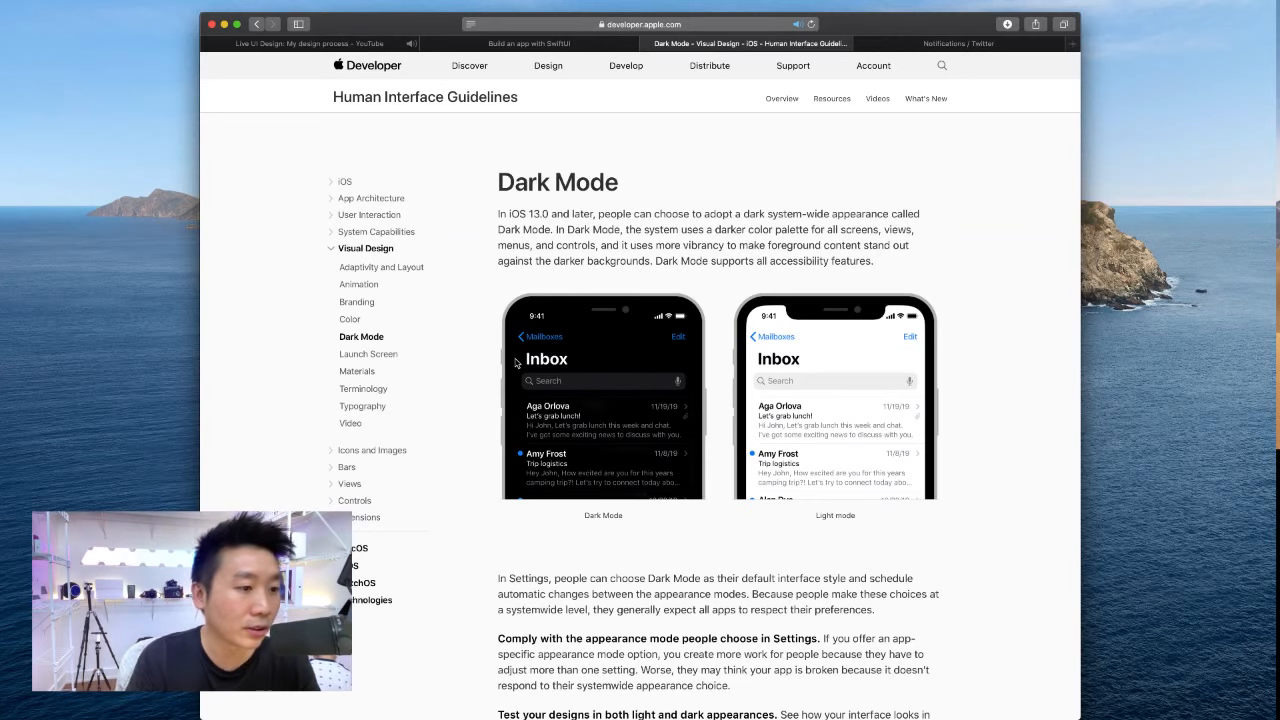
{"action": "left_click", "coordinate": [350, 320]}
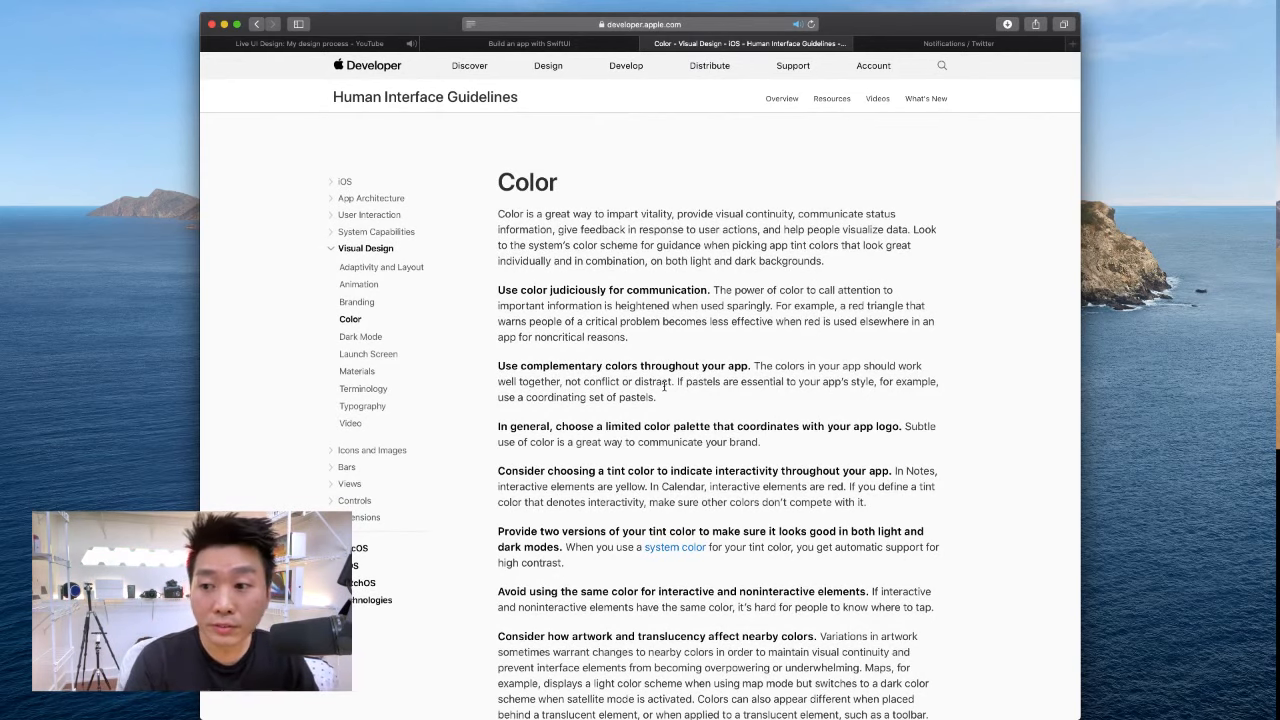
Search for "material design" in a new tab and open the Design page on material.io.
{"action": "key", "text": "super+t"}
{"action": "type", "text": "mater"}
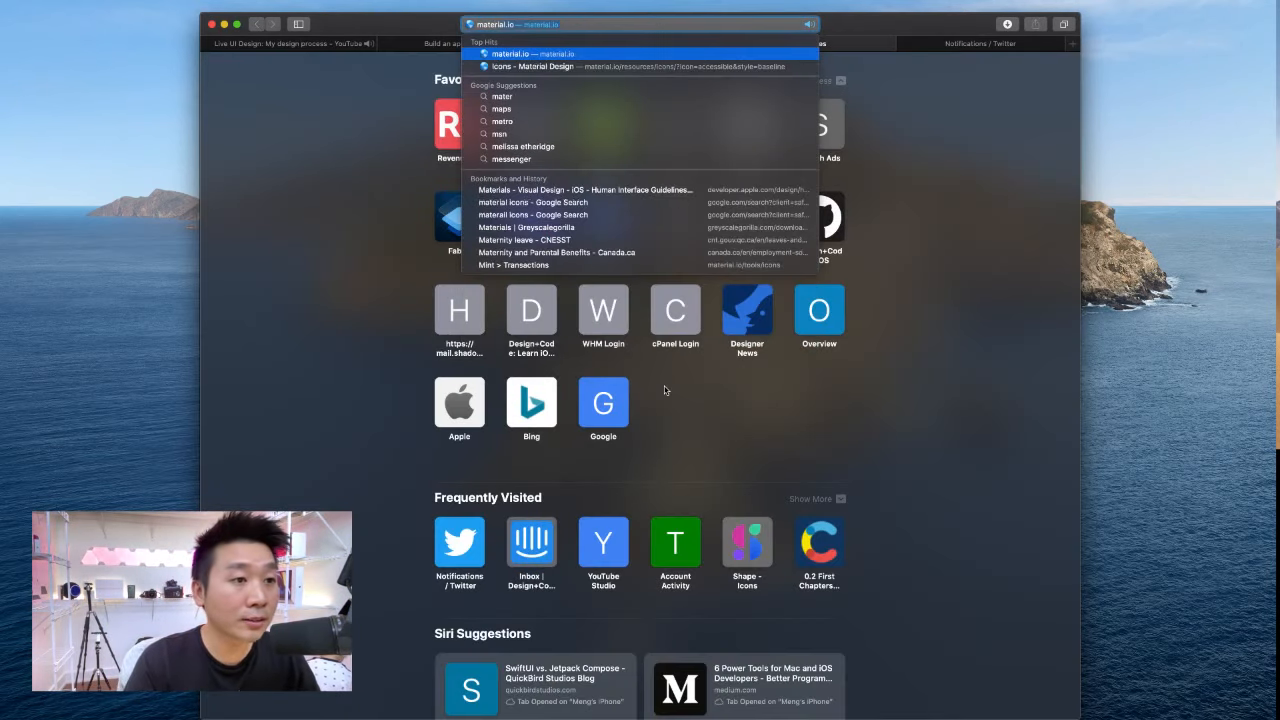
{"action": "type", "text": "ial design"}
{"action": "key", "text": "Return"}
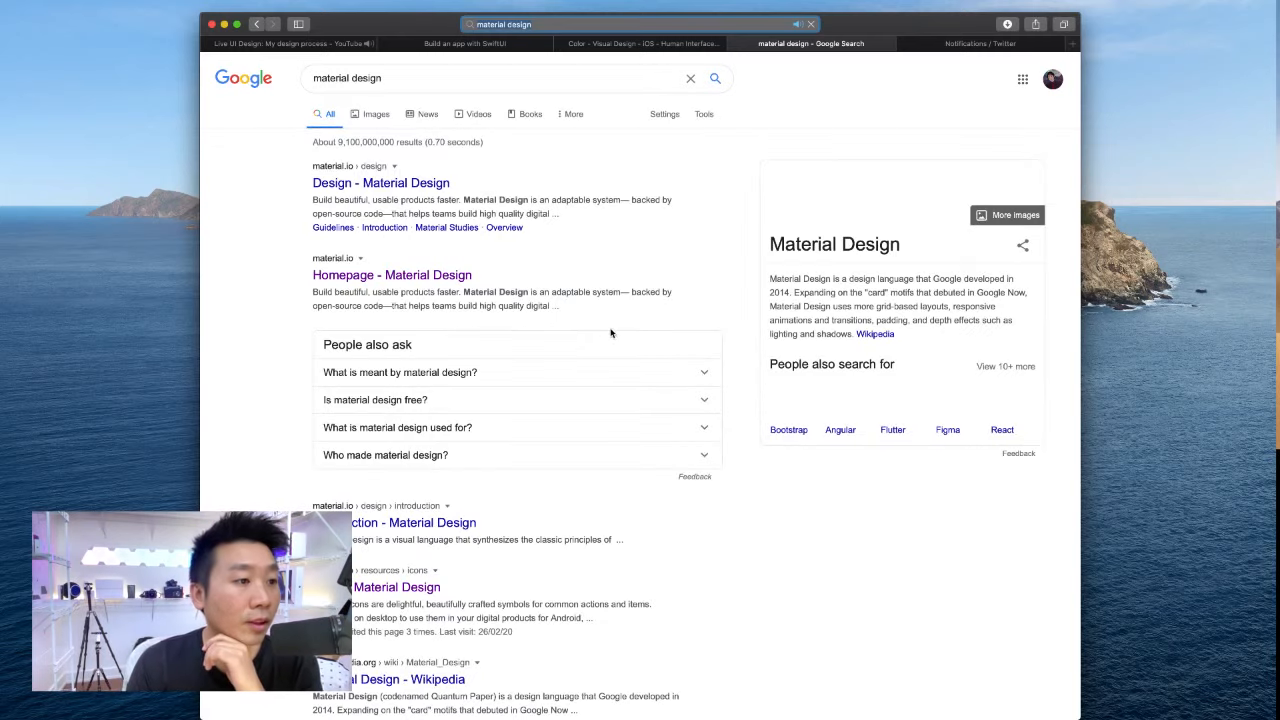
{"action": "left_click", "coordinate": [378, 183]}
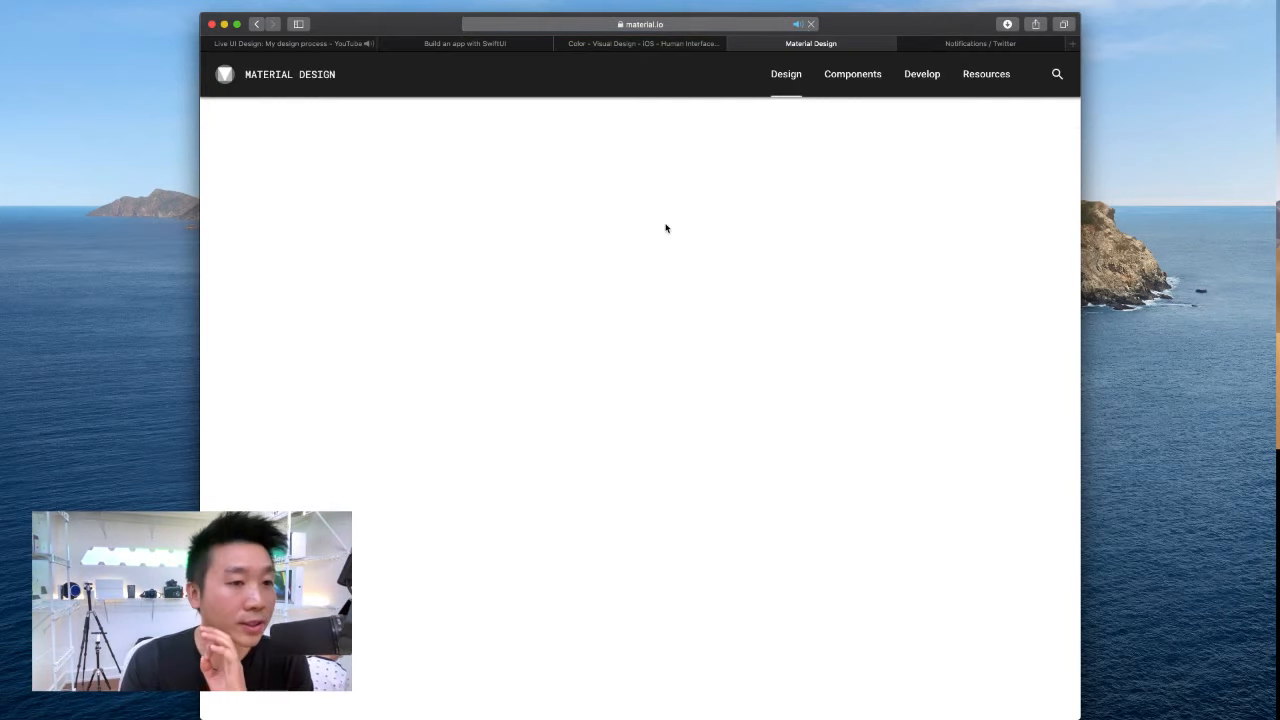
Skim the Material Design overview, and open The color system page under Color to view its sample palette.
{"action": "scroll", "coordinate": [640, 246], "scroll_direction": "down", "scroll_amount": 10}
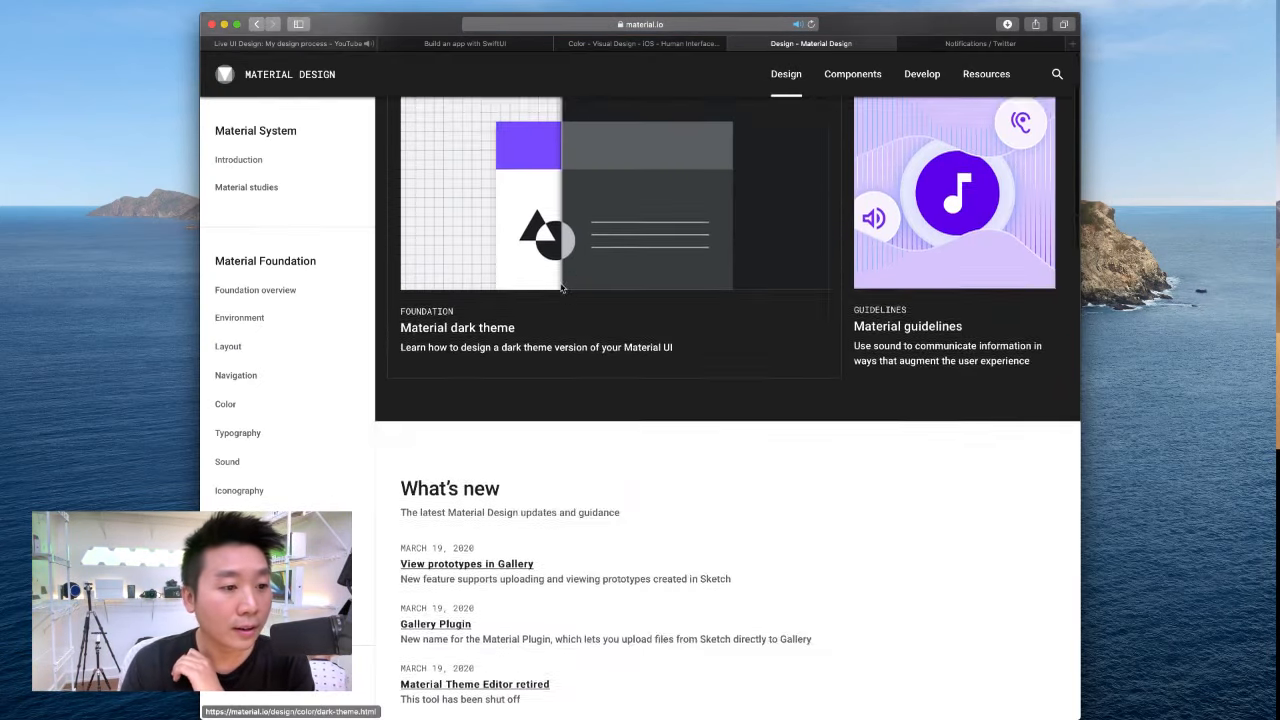
{"action": "scroll", "coordinate": [562, 289], "scroll_direction": "down", "scroll_amount": 5}
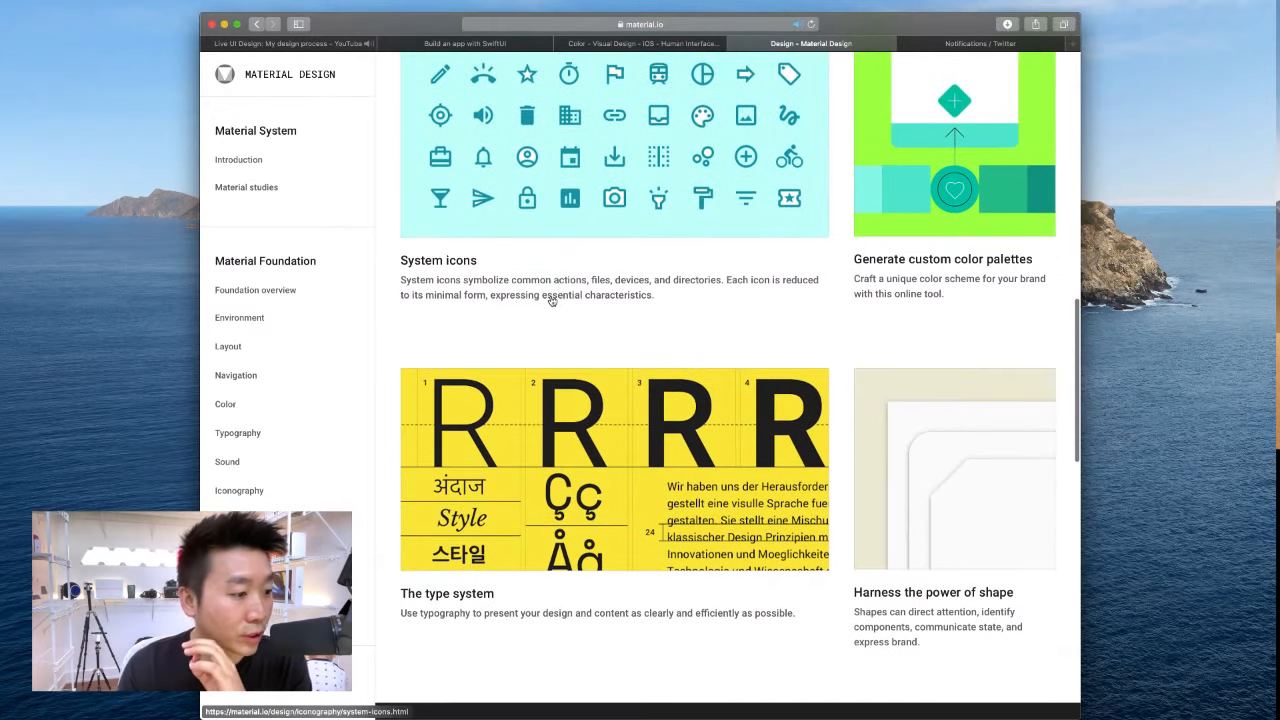
{"action": "left_click", "coordinate": [262, 406]}
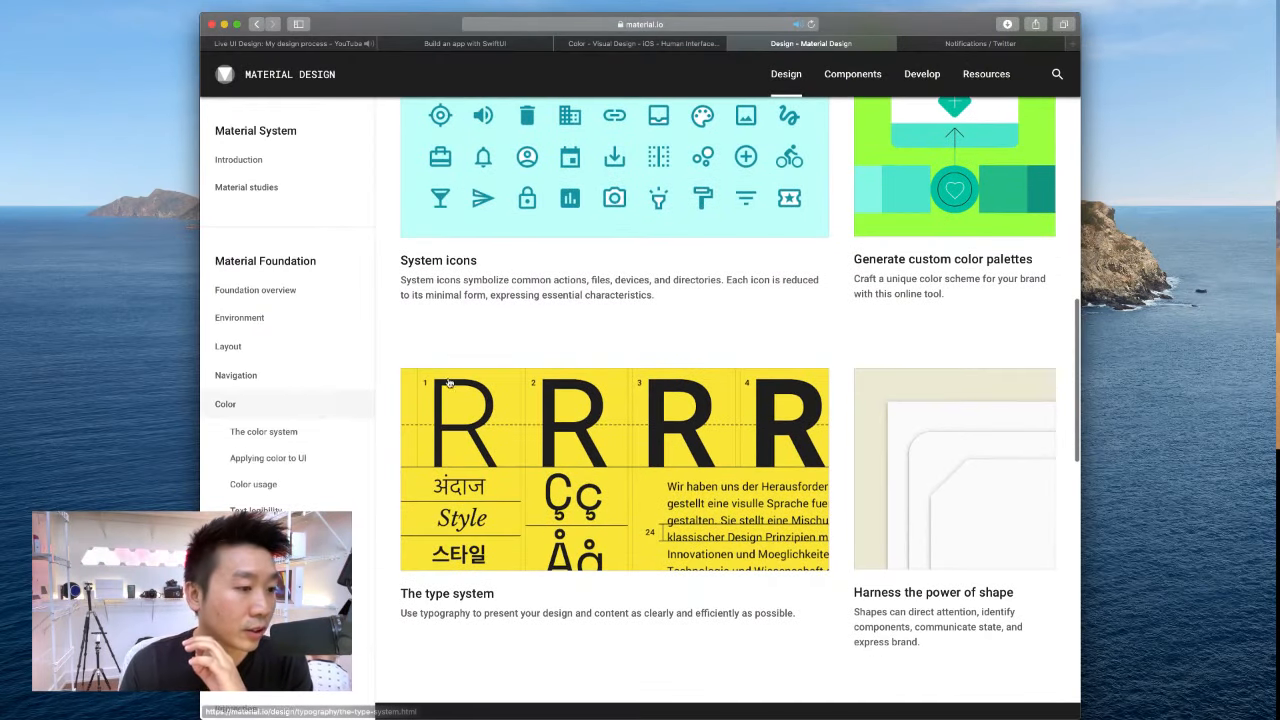
{"action": "left_click", "coordinate": [278, 433]}
{"action": "scroll", "coordinate": [585, 395], "scroll_direction": "down", "scroll_amount": 5}
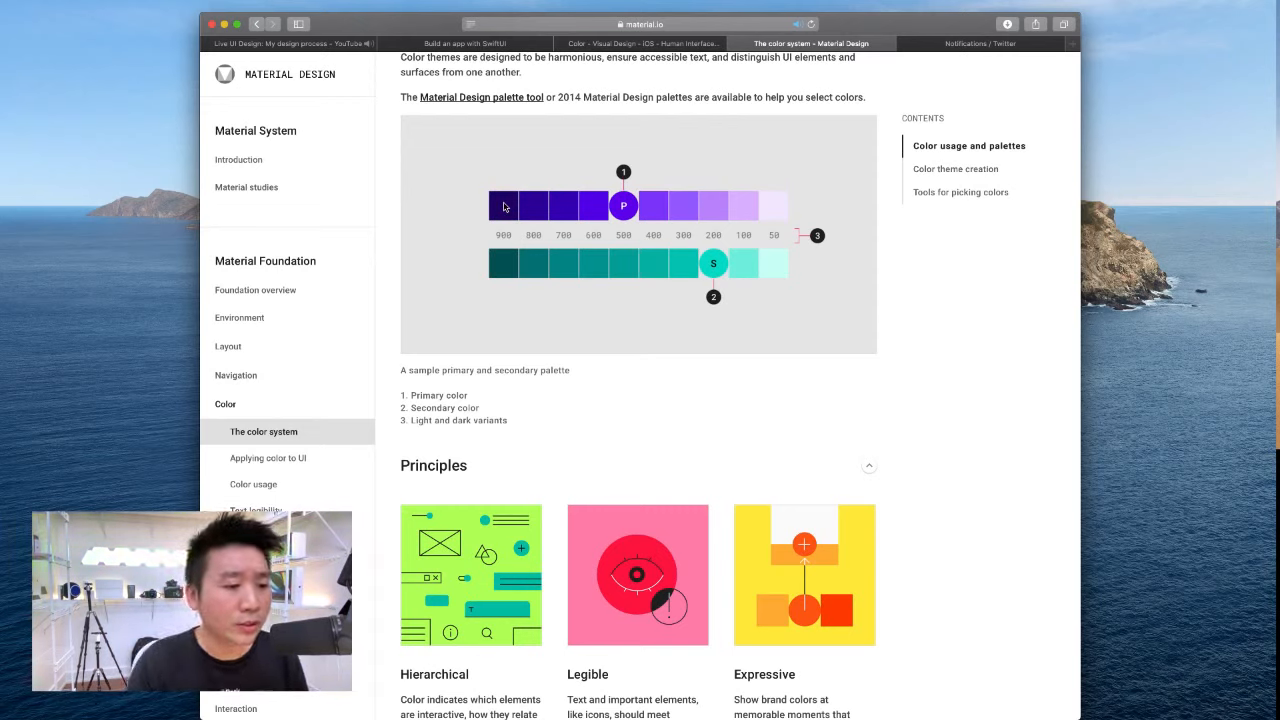
Examine the color principles and the baseline Material color theme, and return to the start of the color system page.
{"action": "scroll", "coordinate": [740, 237], "scroll_direction": "down", "scroll_amount": 9}
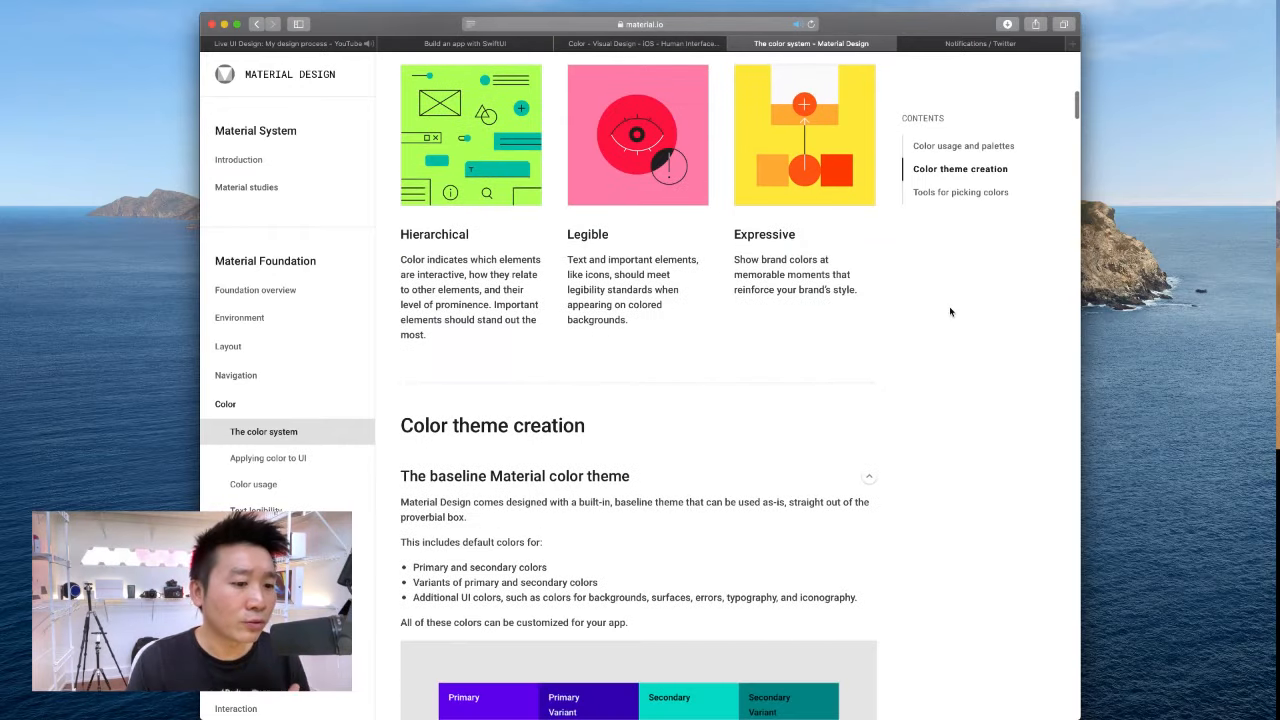
{"action": "scroll", "coordinate": [949, 306], "scroll_direction": "down", "scroll_amount": 10}
{"action": "scroll", "coordinate": [949, 305], "scroll_direction": "up", "scroll_amount": 2}
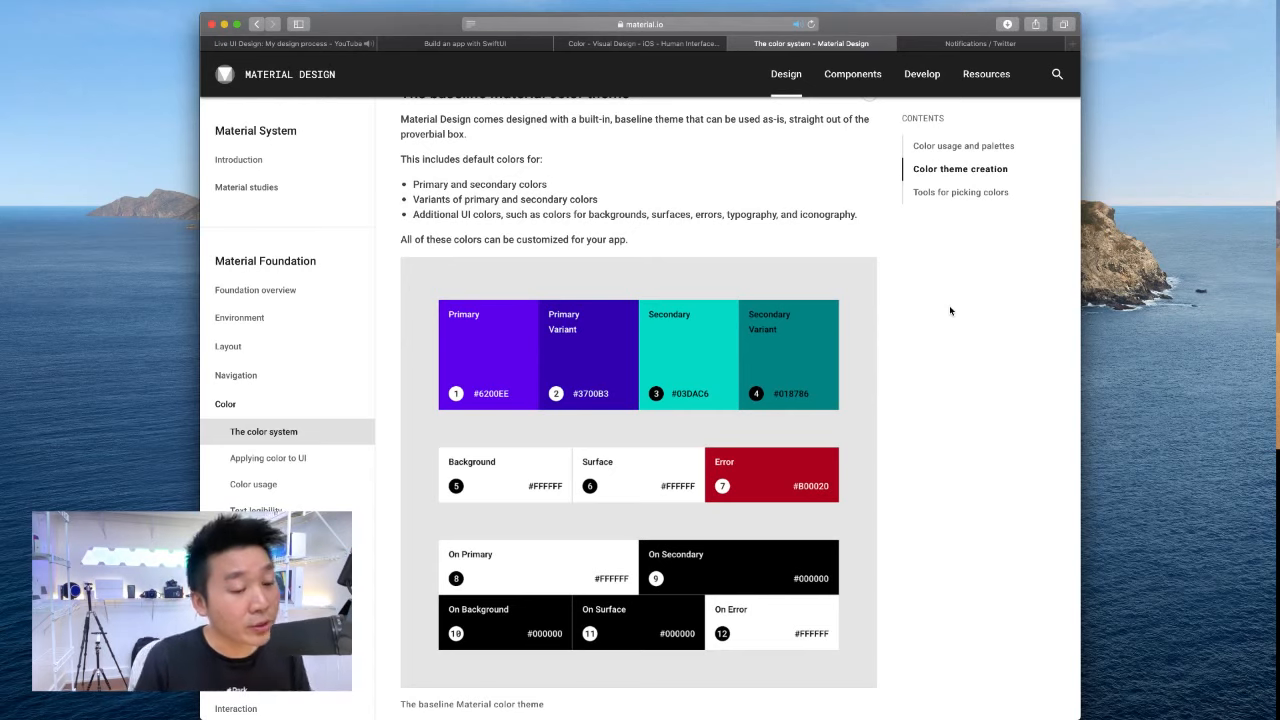
{"action": "scroll", "coordinate": [592, 250], "scroll_direction": "up", "scroll_amount": 9}
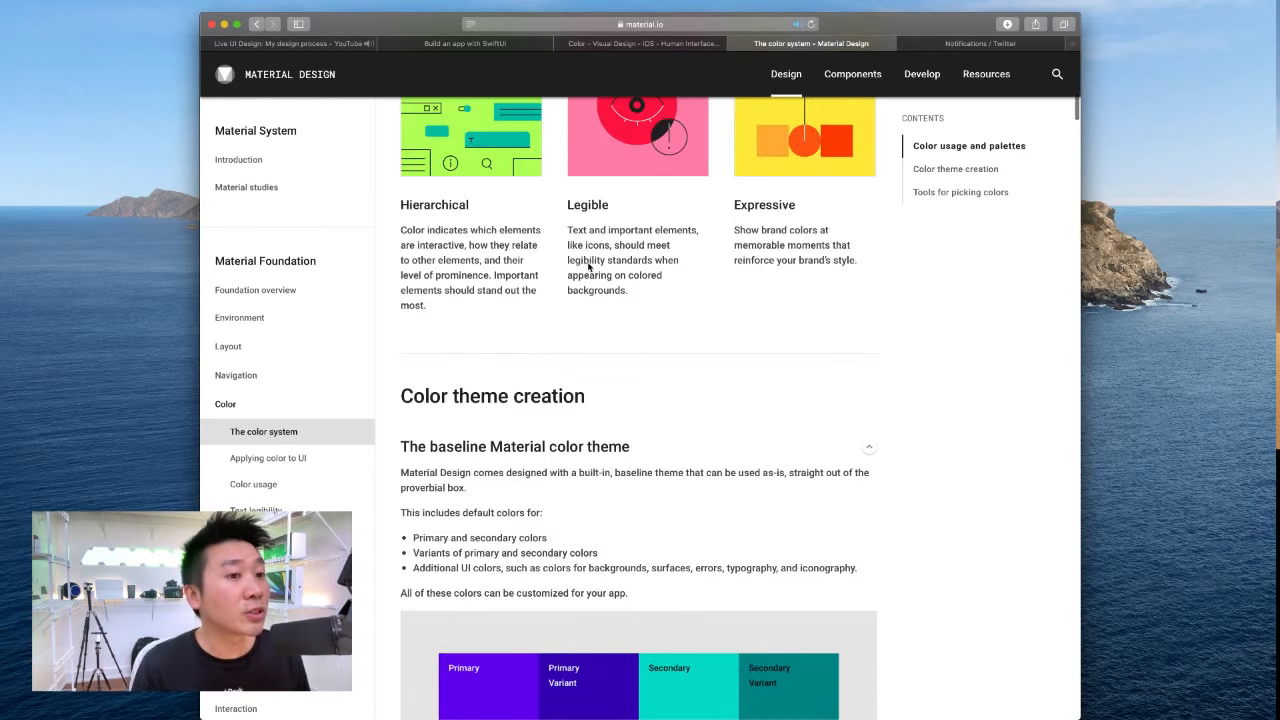
{"action": "scroll", "coordinate": [588, 264], "scroll_direction": "up", "scroll_amount": 1}
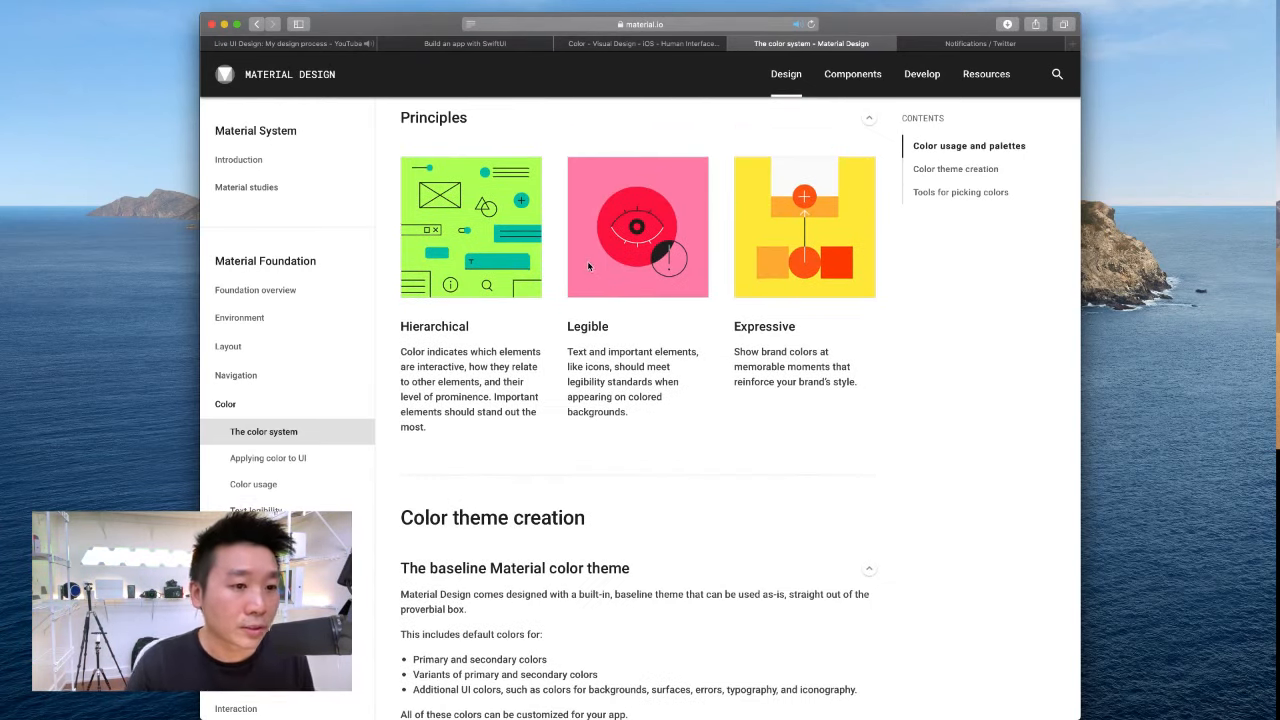
{"action": "scroll", "coordinate": [589, 270], "scroll_direction": "up", "scroll_amount": 15}
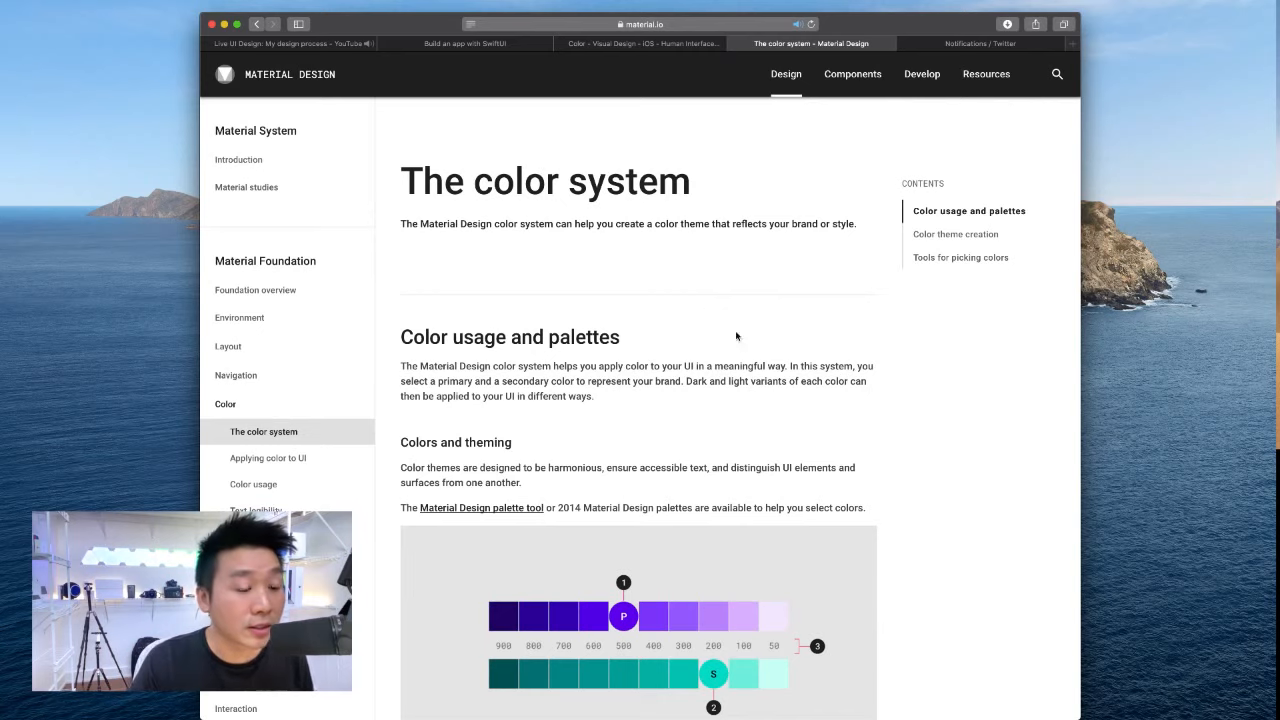
Read the Primary color section and examine its example interface with dark and light primary variants.
{"action": "scroll", "coordinate": [745, 345], "scroll_direction": "down", "scroll_amount": 4}
{"action": "scroll", "coordinate": [896, 372], "scroll_direction": "down", "scroll_amount": 20}
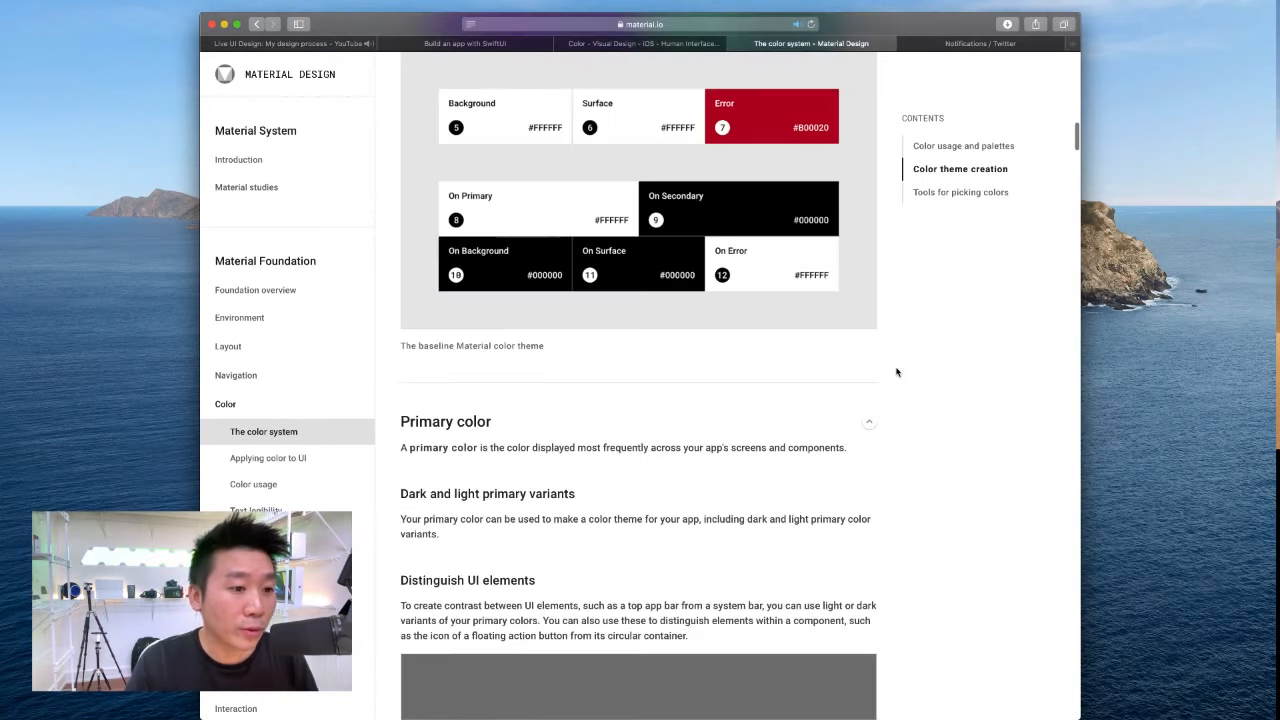
{"action": "scroll", "coordinate": [896, 372], "scroll_direction": "down", "scroll_amount": 3}
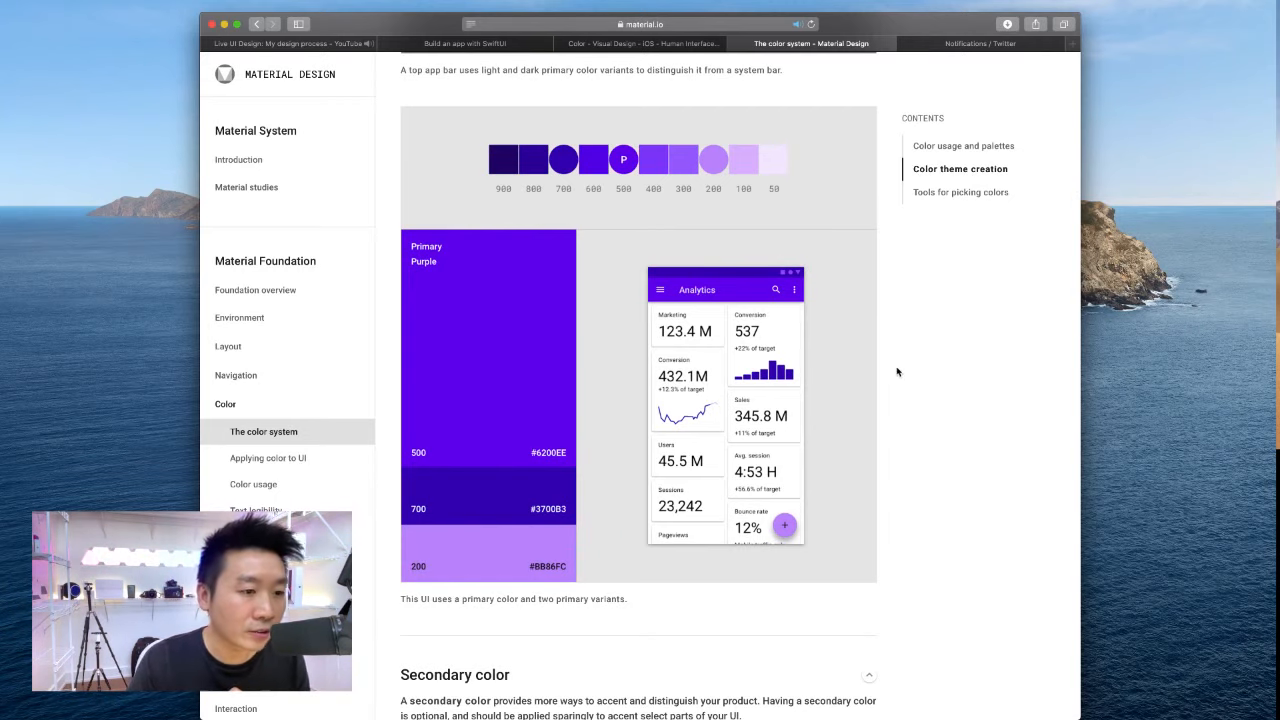
Read the Secondary color section and examine its example interface combining a primary color, a primary variant and a secondary color.
{"action": "scroll", "coordinate": [896, 372], "scroll_direction": "down", "scroll_amount": 20}
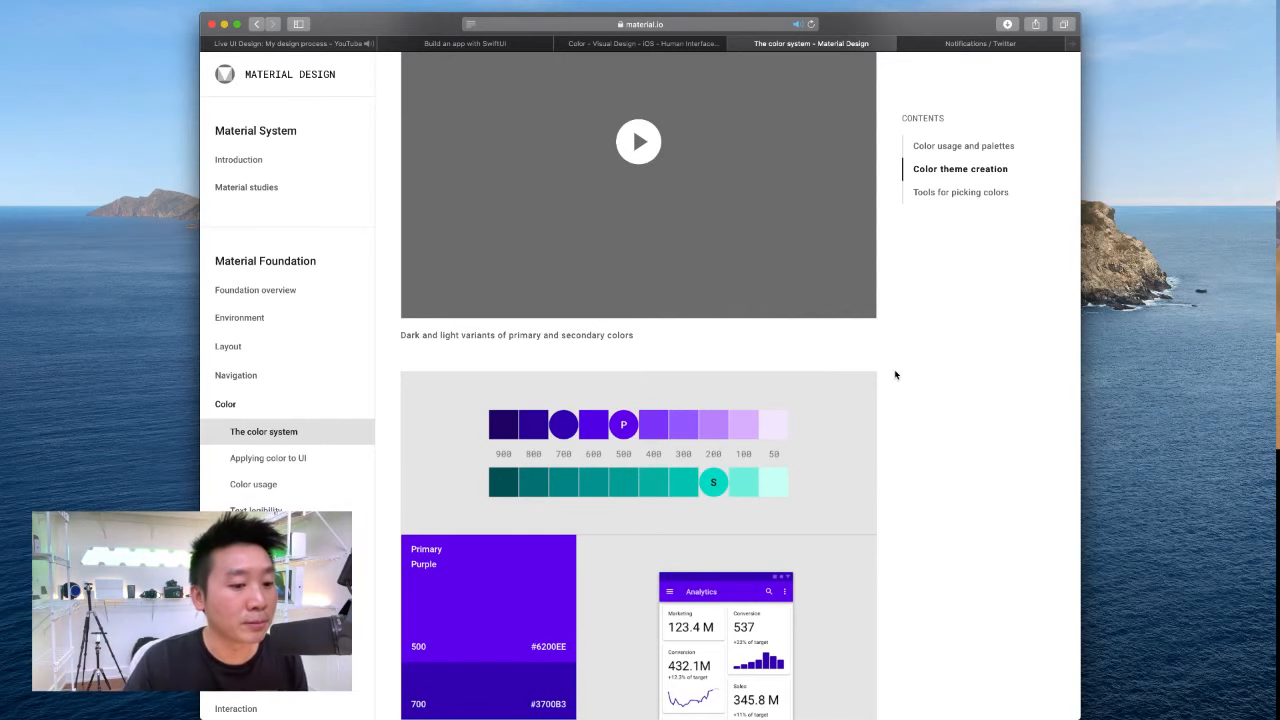
{"action": "scroll", "coordinate": [894, 372], "scroll_direction": "down", "scroll_amount": 15}
{"action": "scroll", "coordinate": [894, 372], "scroll_direction": "up", "scroll_amount": 8}
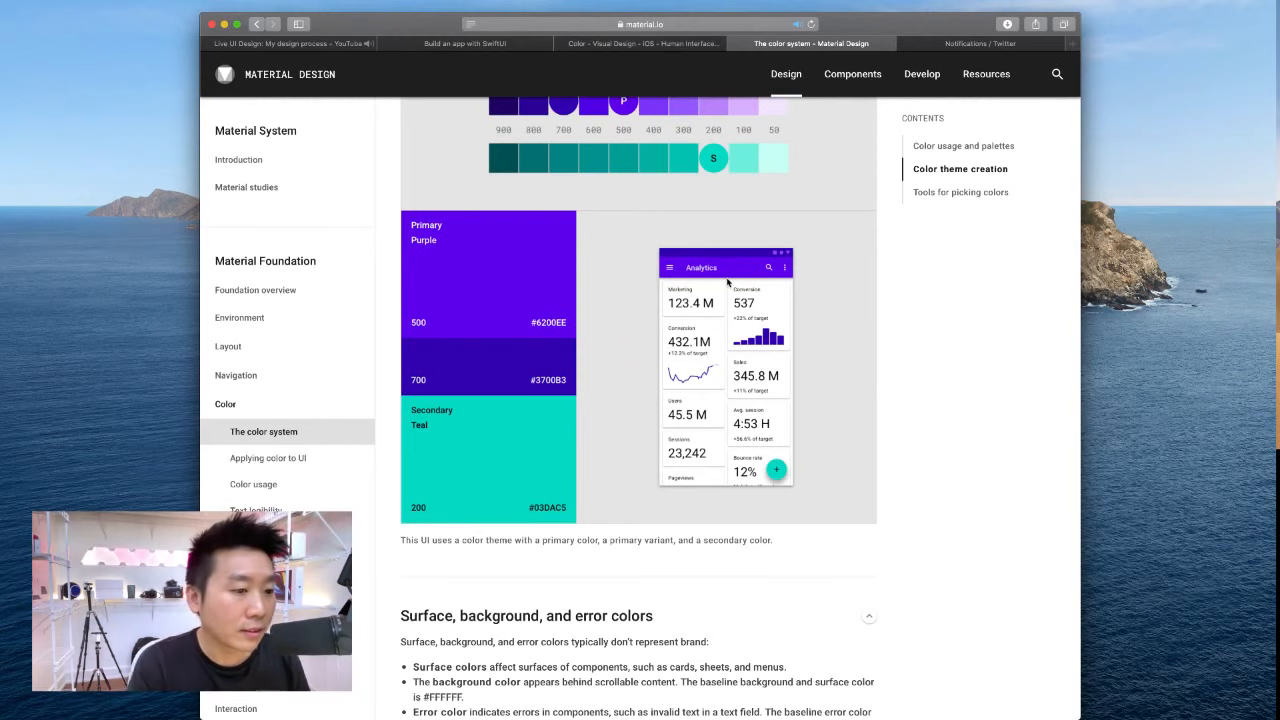
{"action": "scroll", "coordinate": [737, 248], "scroll_direction": "down", "scroll_amount": 2}
{"action": "scroll", "coordinate": [738, 272], "scroll_direction": "down", "scroll_amount": 2}
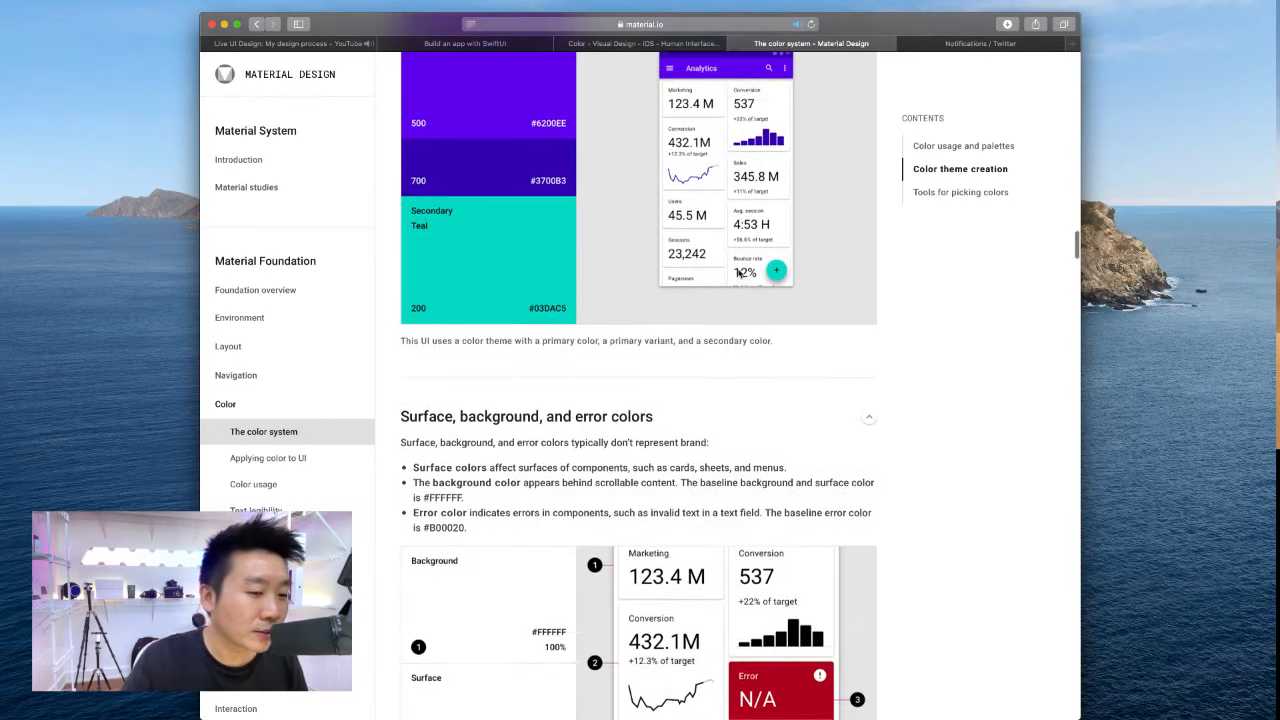
{"action": "scroll", "coordinate": [738, 272], "scroll_direction": "up", "scroll_amount": 1}
{"action": "scroll", "coordinate": [737, 277], "scroll_direction": "down", "scroll_amount": 2}
{"action": "scroll", "coordinate": [678, 338], "scroll_direction": "up", "scroll_amount": 8}
{"action": "scroll", "coordinate": [677, 337], "scroll_direction": "down", "scroll_amount": 2}
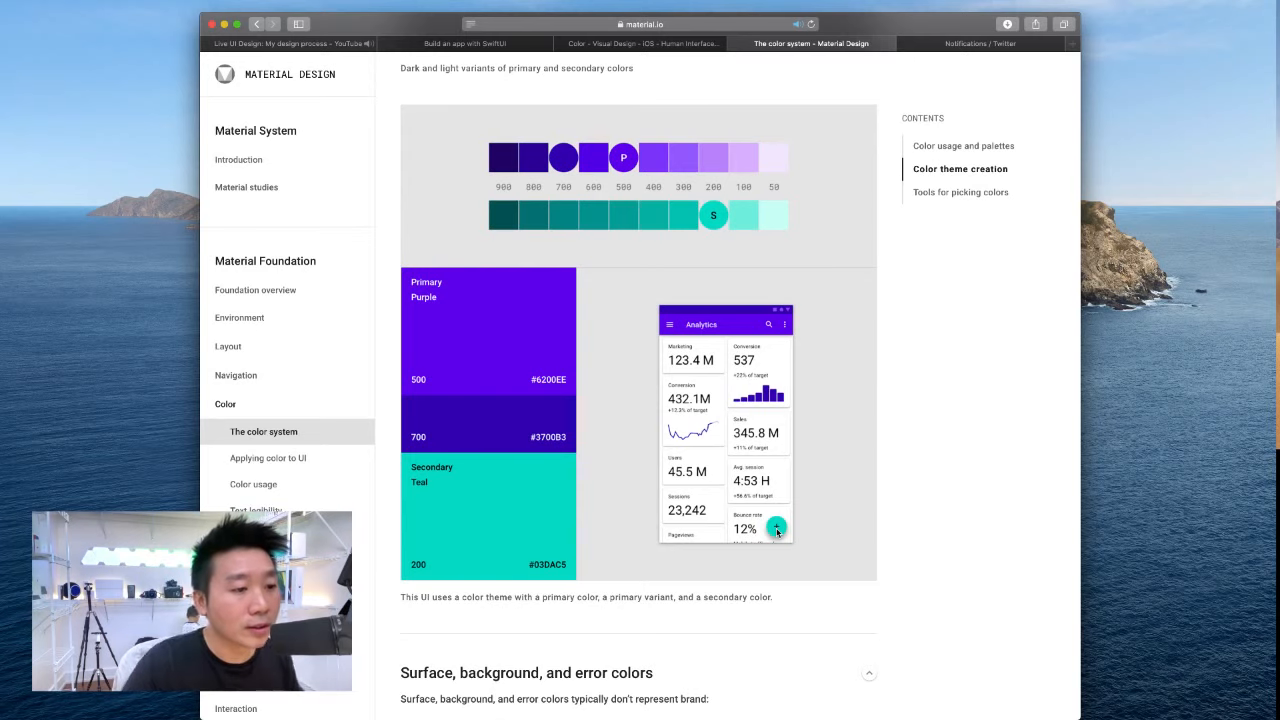
{"action": "scroll", "coordinate": [455, 293], "scroll_direction": "down", "scroll_amount": 2}
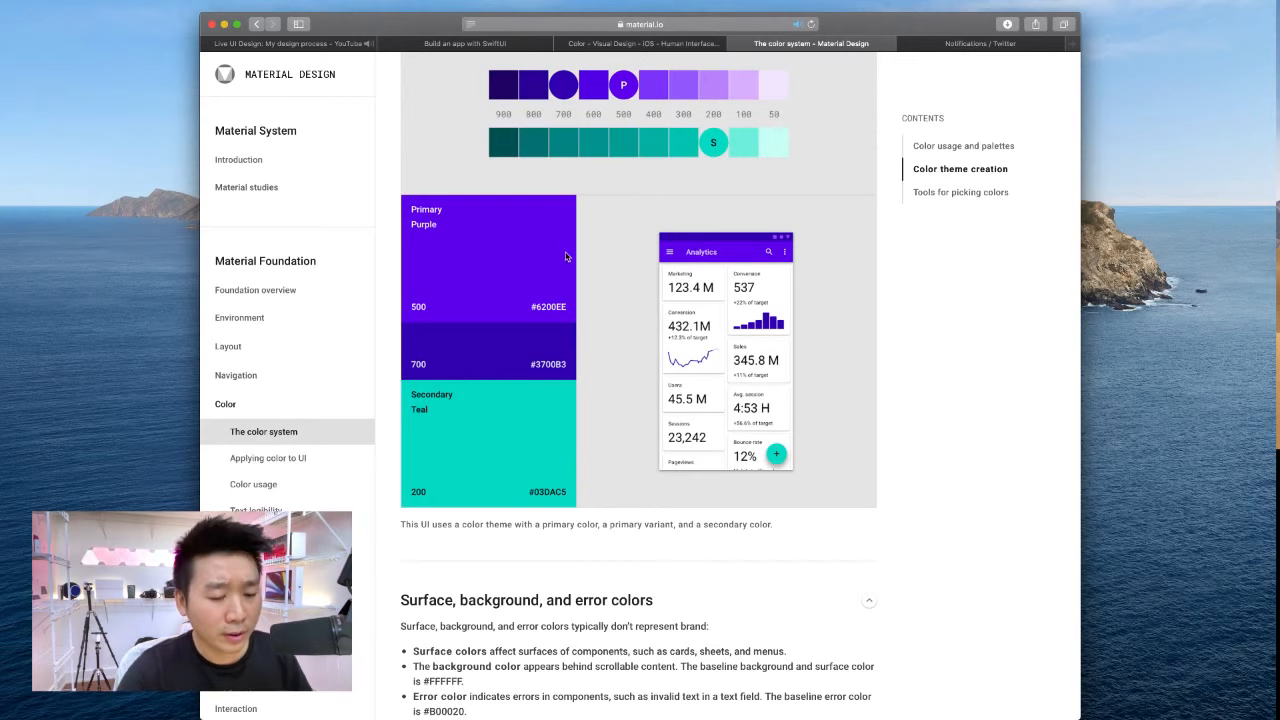
Open the material.io homepage in a new tab and skim its design guidance and code section.
{"action": "key", "text": "super+t"}
{"action": "type", "text": "material.io"}
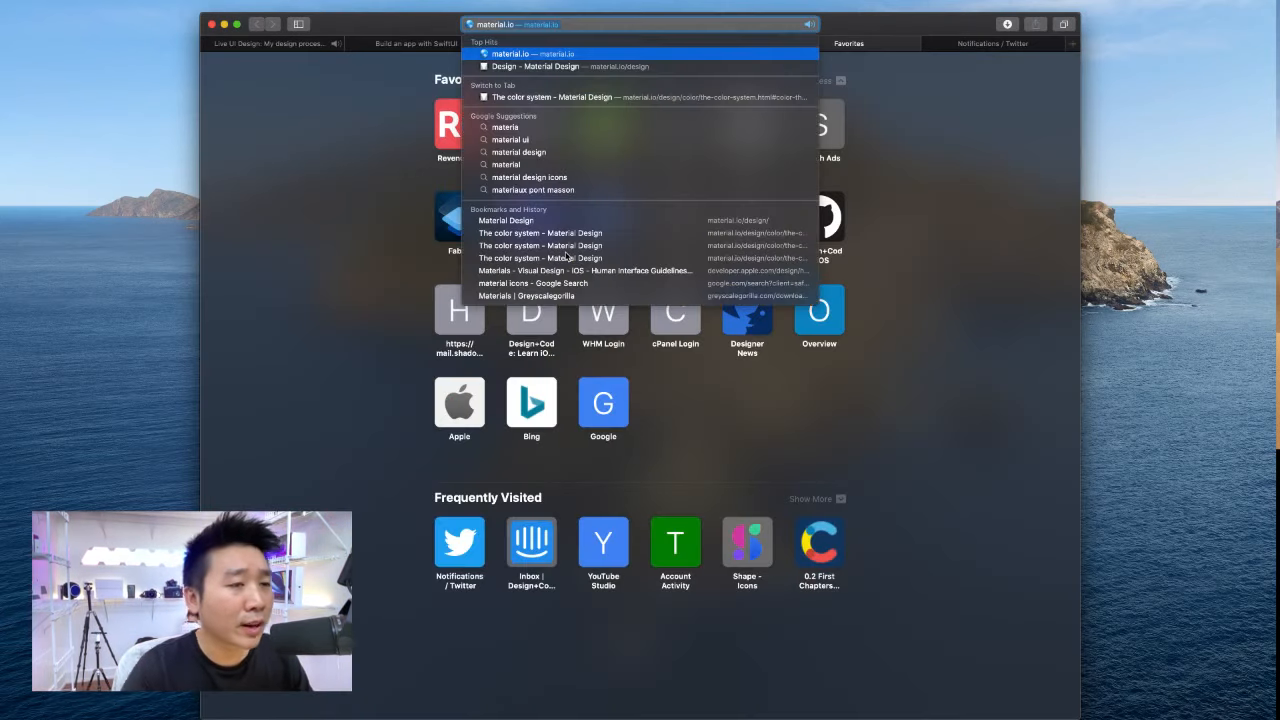
{"action": "key", "text": "Return"}
{"action": "scroll", "coordinate": [691, 291], "scroll_direction": "down", "scroll_amount": 3}
{"action": "scroll", "coordinate": [689, 291], "scroll_direction": "up", "scroll_amount": 4}
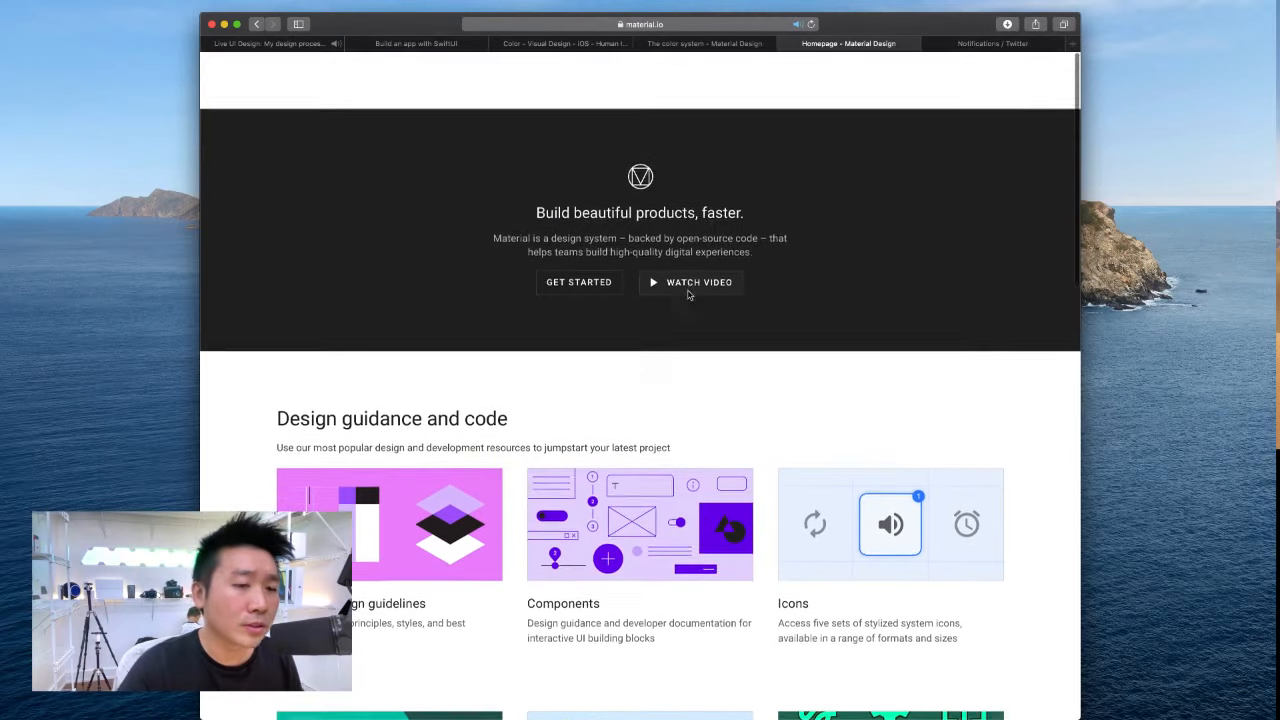
Search the web for "material colors", look at the Material Design Color Tool and its palette, and return to the results.
{"action": "left_click", "coordinate": [564, 25]}
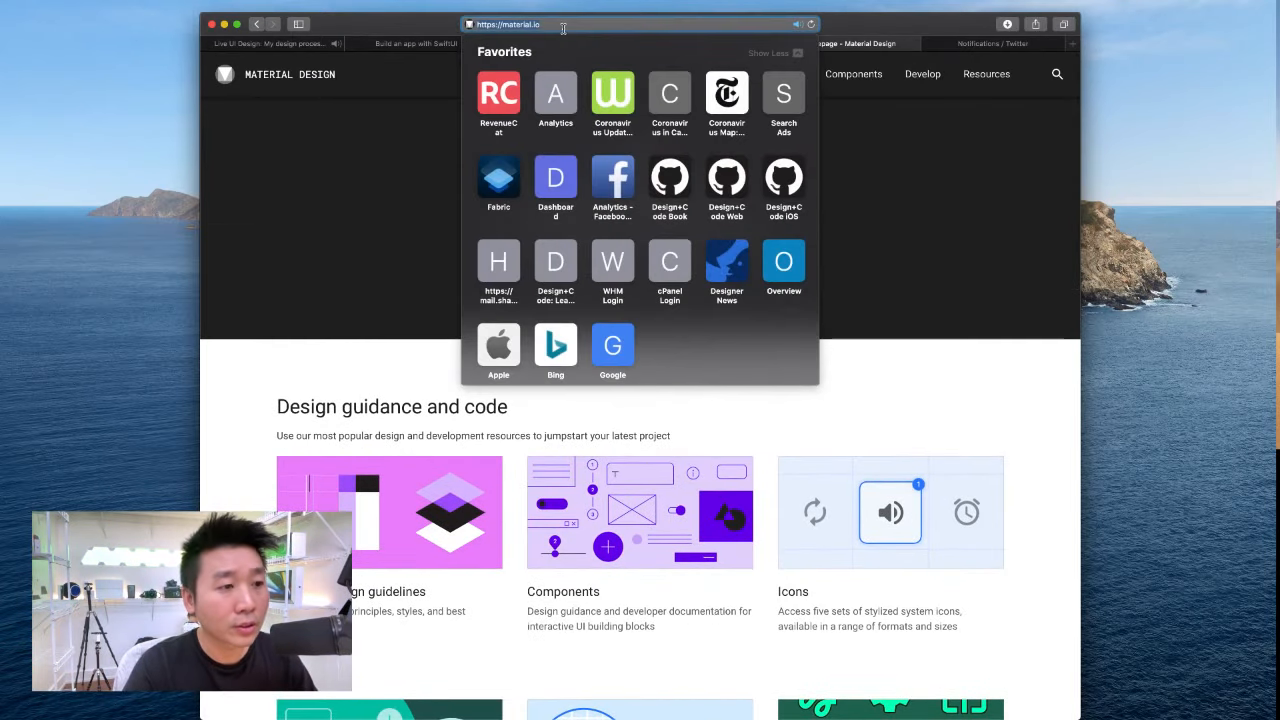
{"action": "type", "text": "material colors"}
{"action": "key", "text": "Return"}
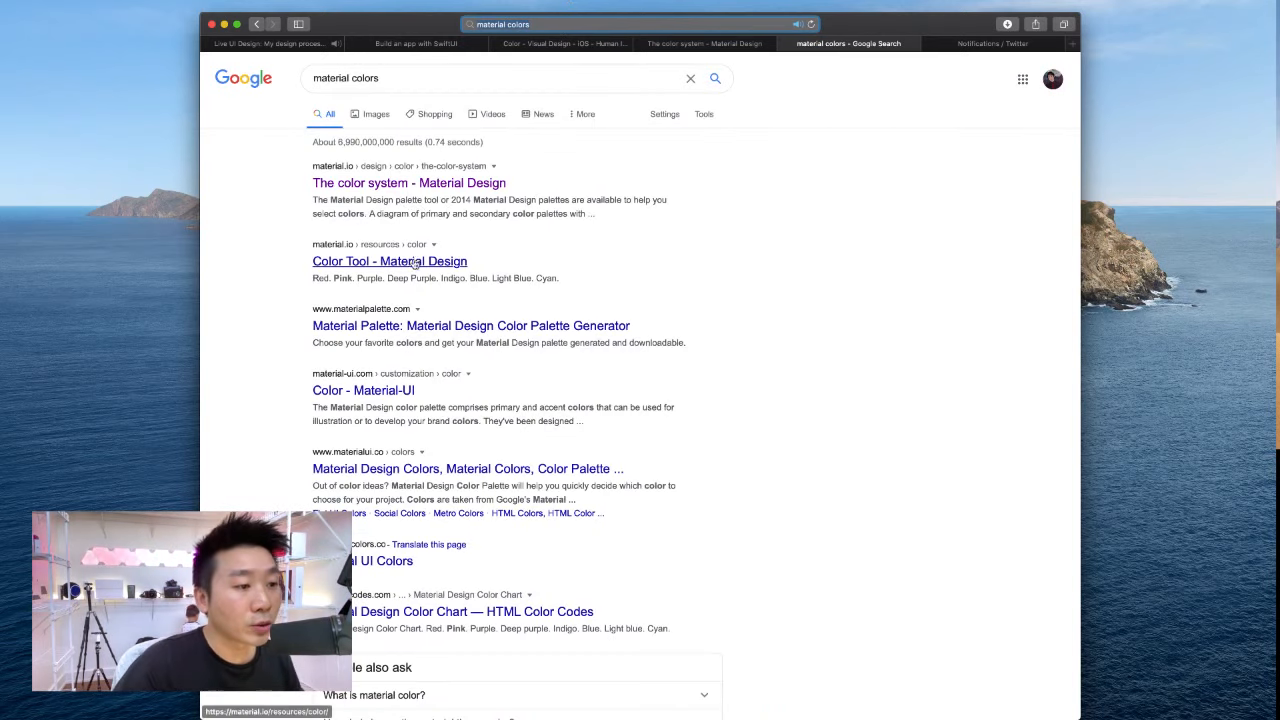
{"action": "left_click", "coordinate": [414, 262]}
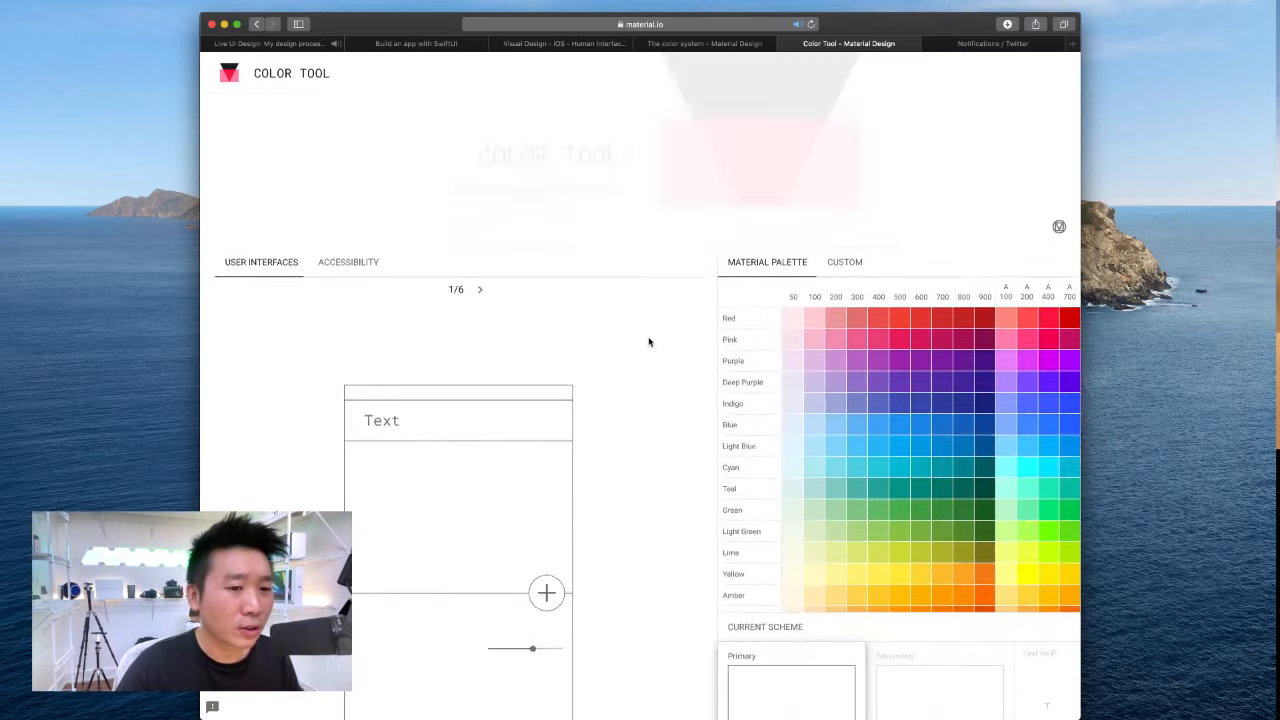
{"action": "left_click", "coordinate": [257, 23]}
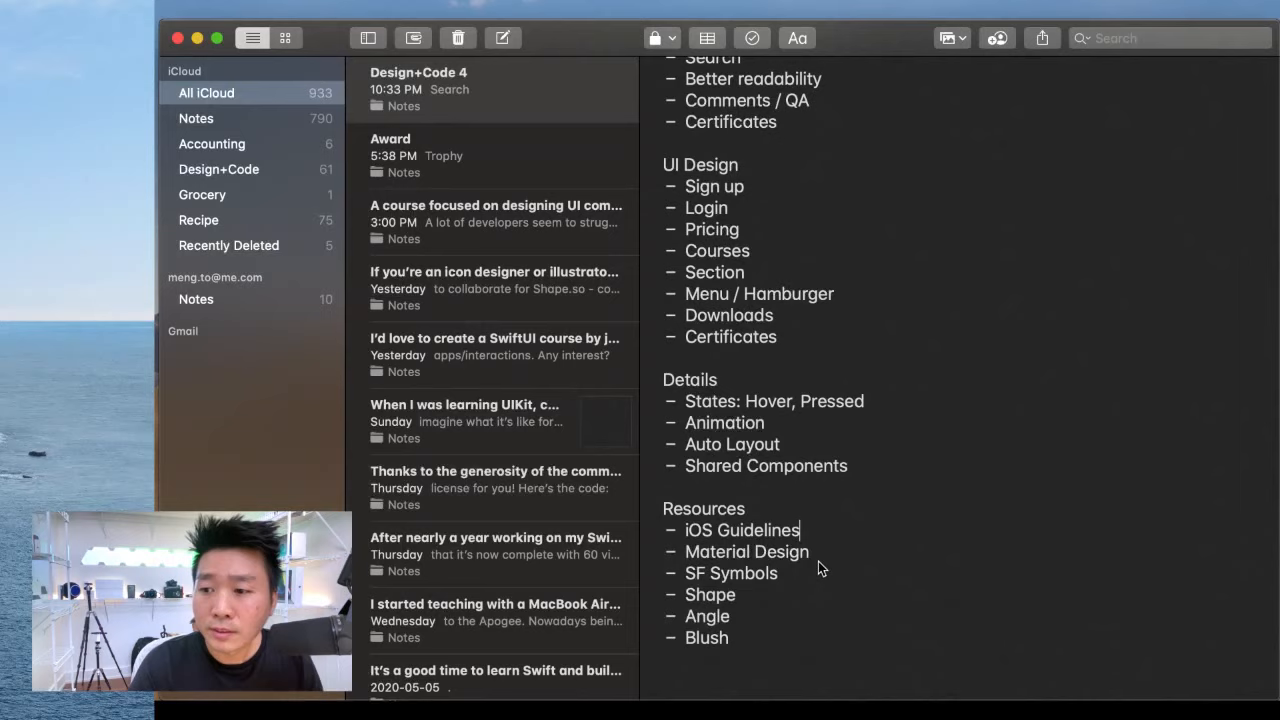
Switch from the resources note to SF Symbols and pick the square.and.pencil symbol for copying.
{"action": "left_click", "coordinate": [805, 585]}
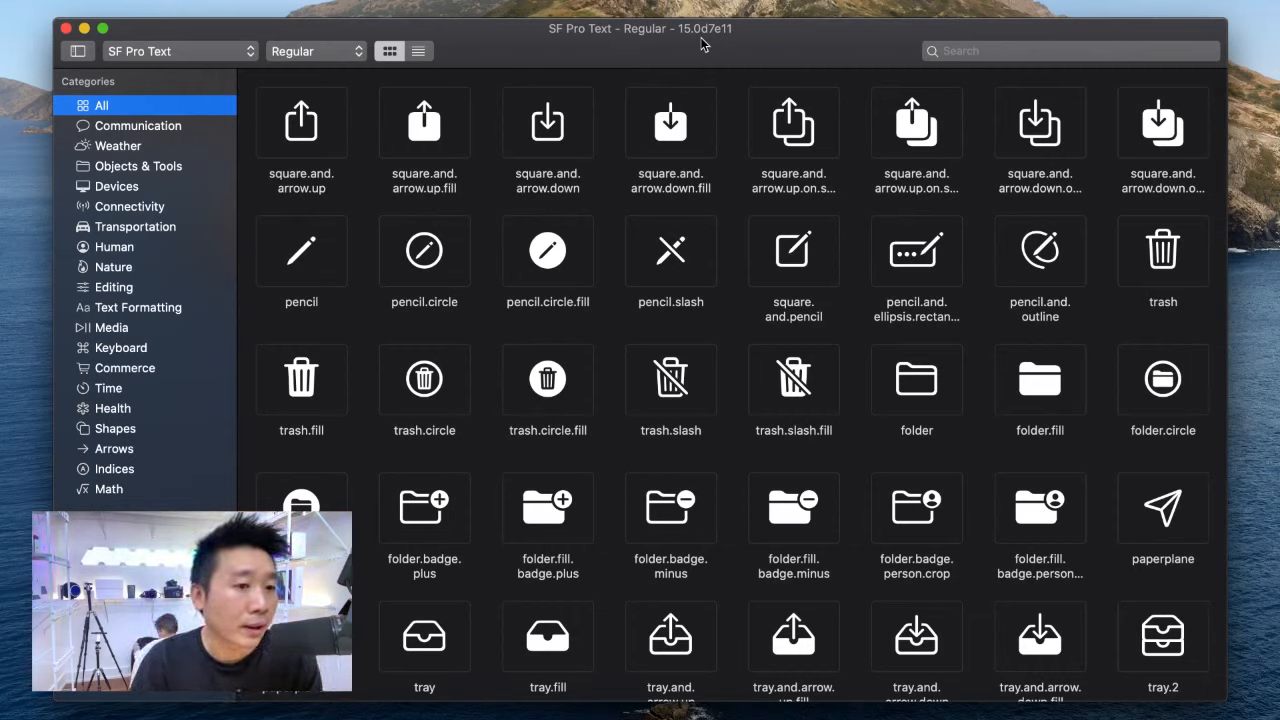
{"action": "left_click", "coordinate": [675, 143]}
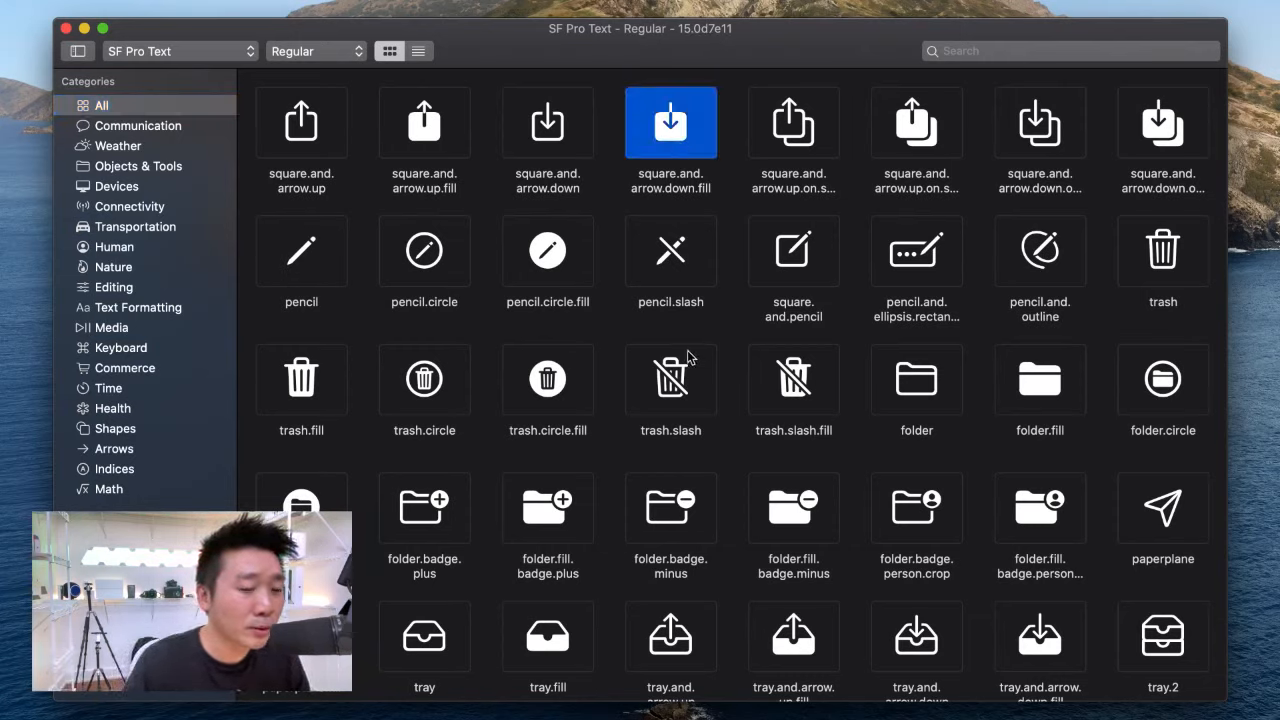
{"action": "left_click", "coordinate": [672, 270]}
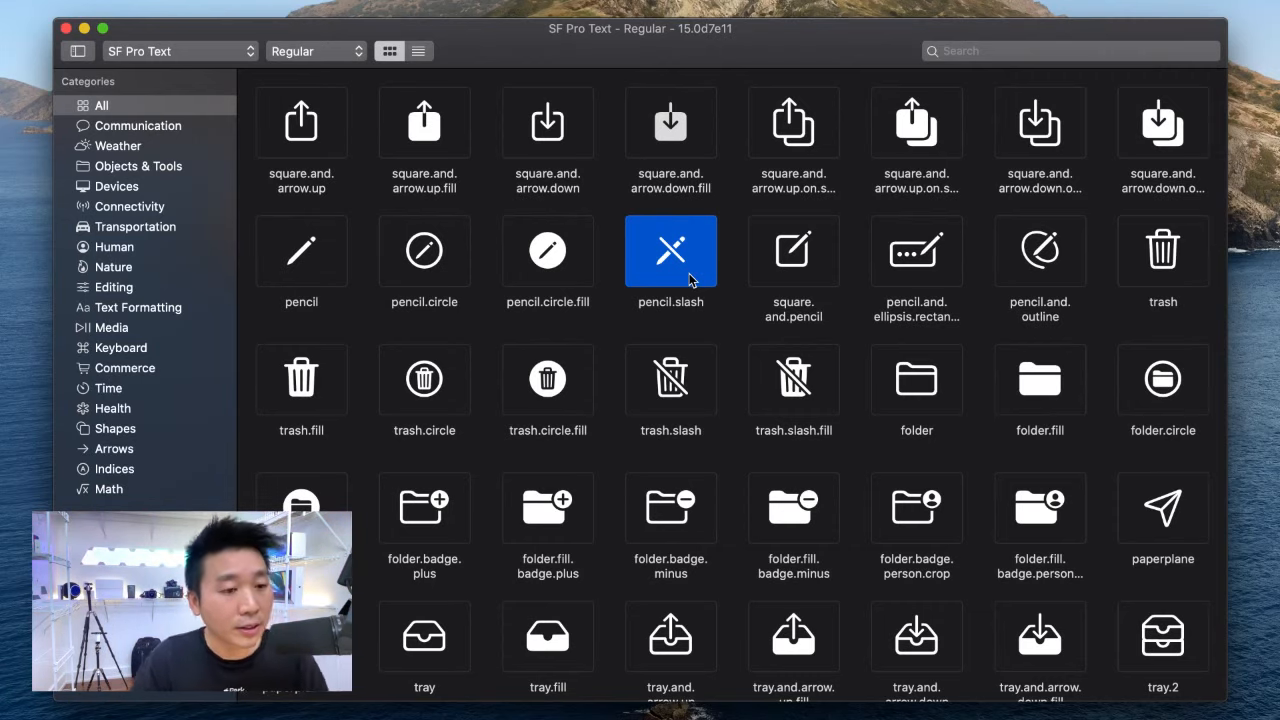
{"action": "left_click", "coordinate": [810, 265]}
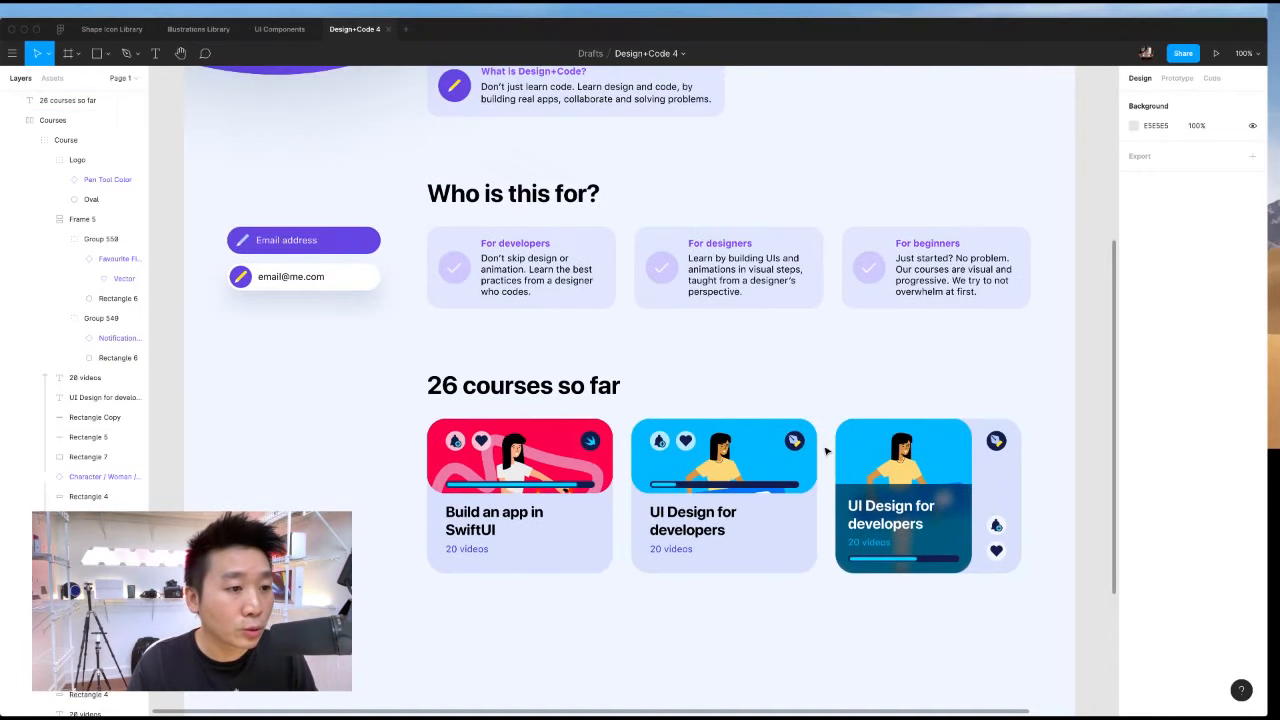
Switch to the Design+Code 4 file in Figma and replace the "Who is this for?" heading text with the copied square.and.pencil symbol.
{"action": "scroll", "coordinate": [694, 380], "scroll_direction": "up", "scroll_amount": 3}
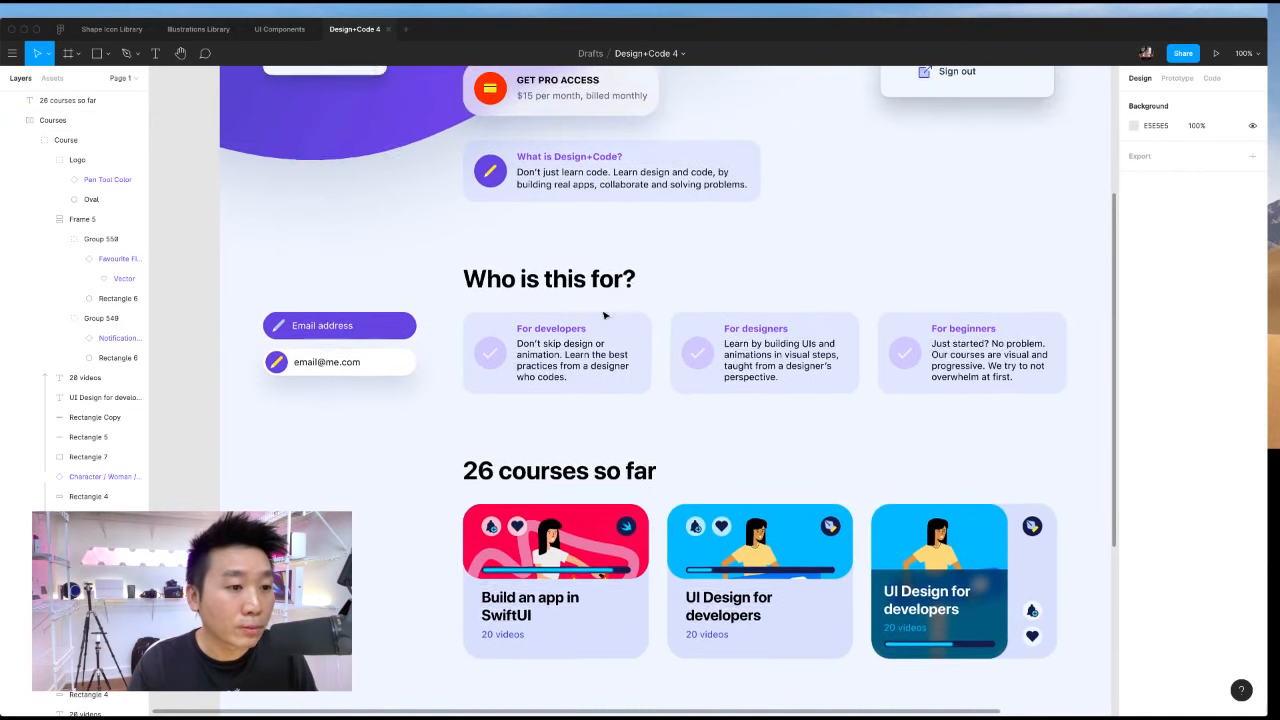
{"action": "left_click", "coordinate": [522, 280]}
{"action": "key", "text": "Return"}
{"action": "key", "text": "super+v"}
{"action": "key", "text": "Escape"}
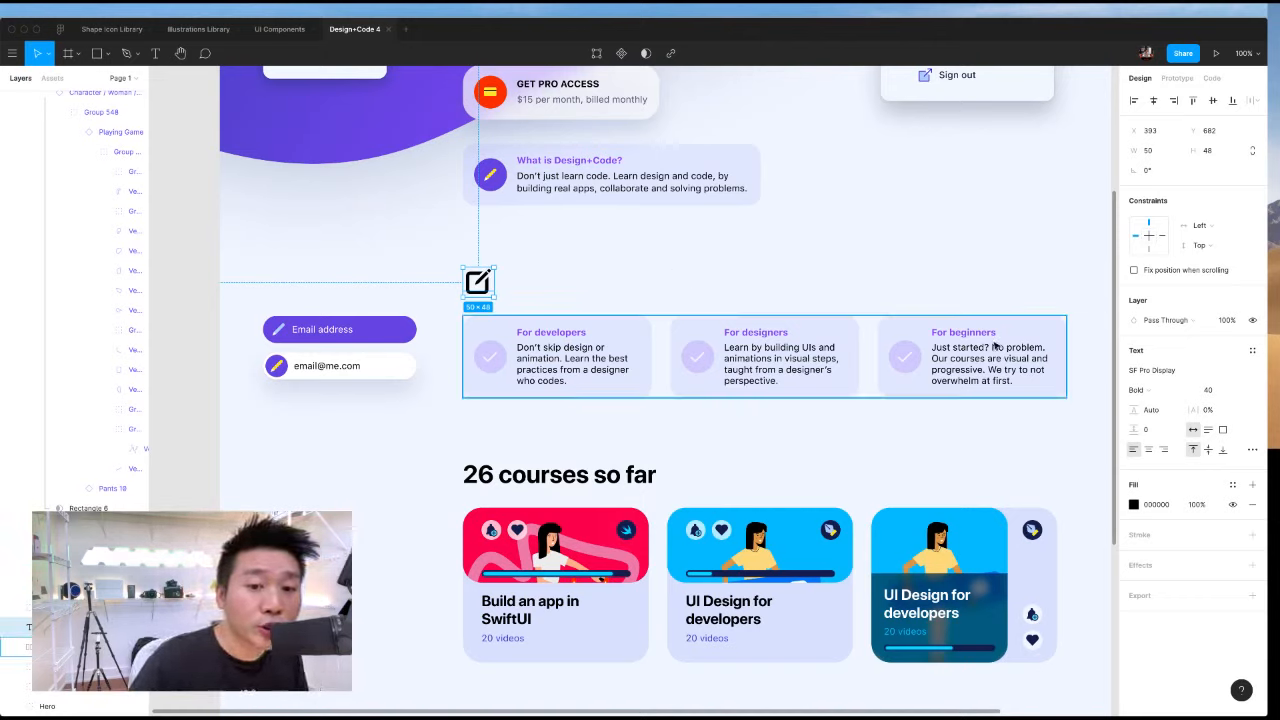
Try the Medium weight on the pasted symbol, settle on Light, and set its font size to 32.
{"action": "left_click", "coordinate": [1140, 390]}
{"action": "left_click", "coordinate": [1160, 360]}
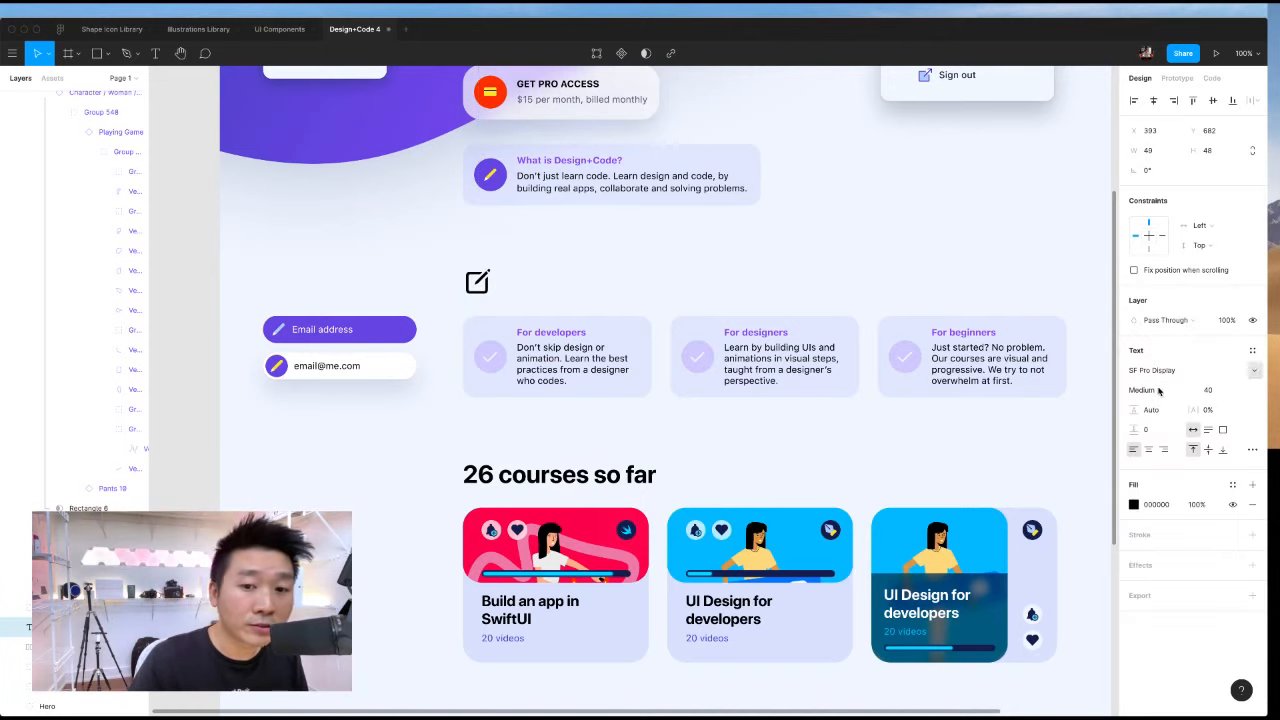
{"action": "left_click", "coordinate": [1147, 390]}
{"action": "left_click", "coordinate": [1155, 360]}
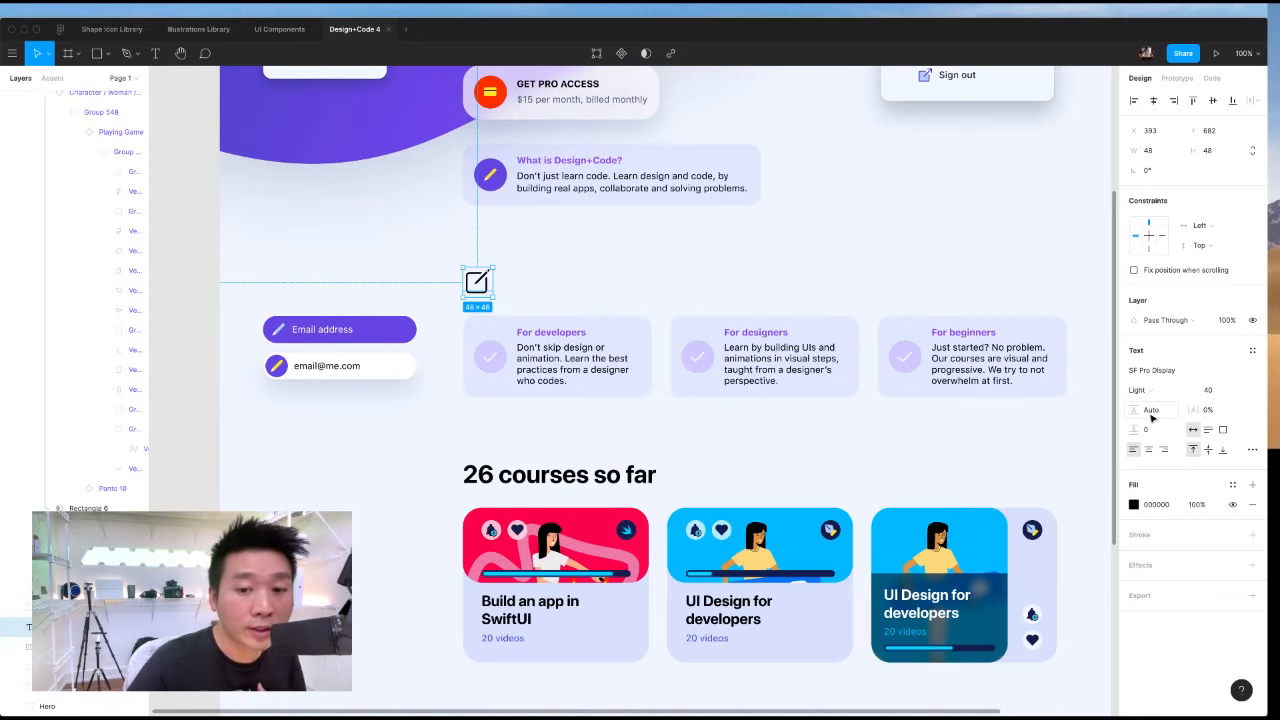
{"action": "left_click", "coordinate": [1208, 392]}
{"action": "type", "text": "32"}
{"action": "key", "text": "Return"}
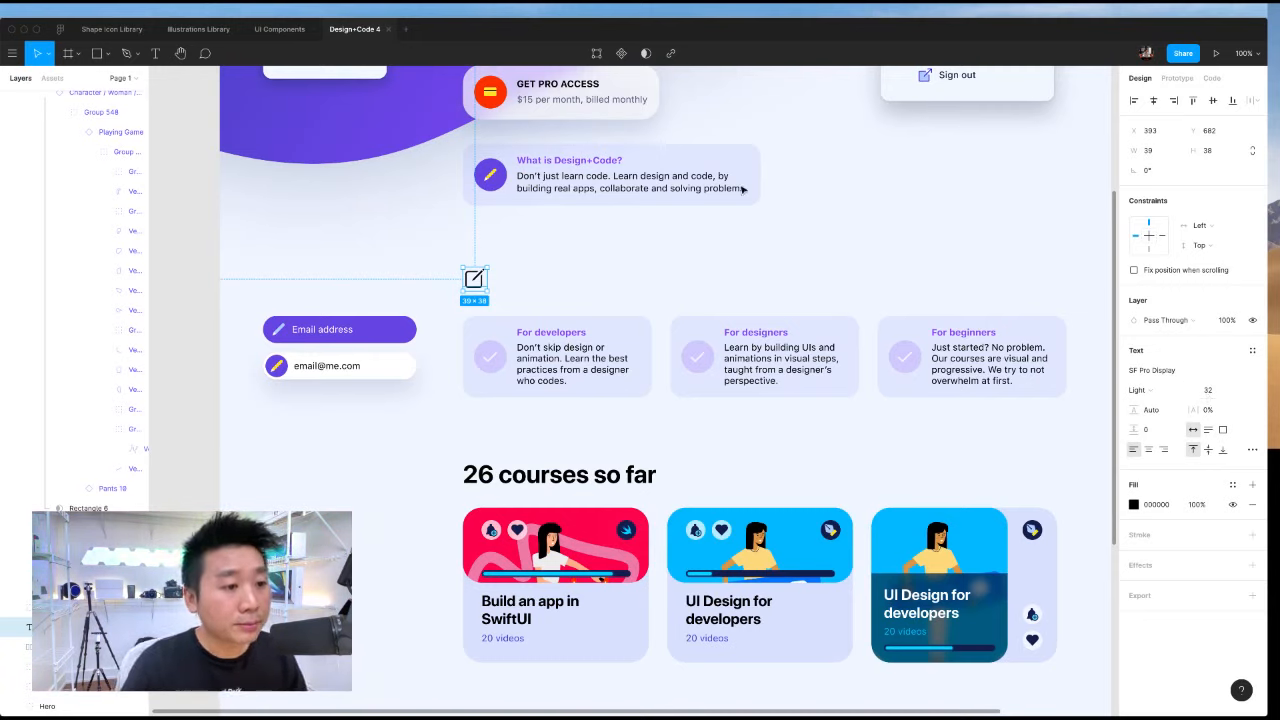
Undo the symbol's size and weight changes and its paste over the "Who is this for?" heading, and deselect the heading.
{"action": "left_click", "coordinate": [645, 268]}
{"action": "key", "text": "super+z"}
{"action": "key", "text": "super+z"}
{"action": "key", "text": "super+z"}
{"action": "key", "text": "super+z"}
{"action": "key", "text": "super+z"}
{"action": "key", "text": "super+z"}
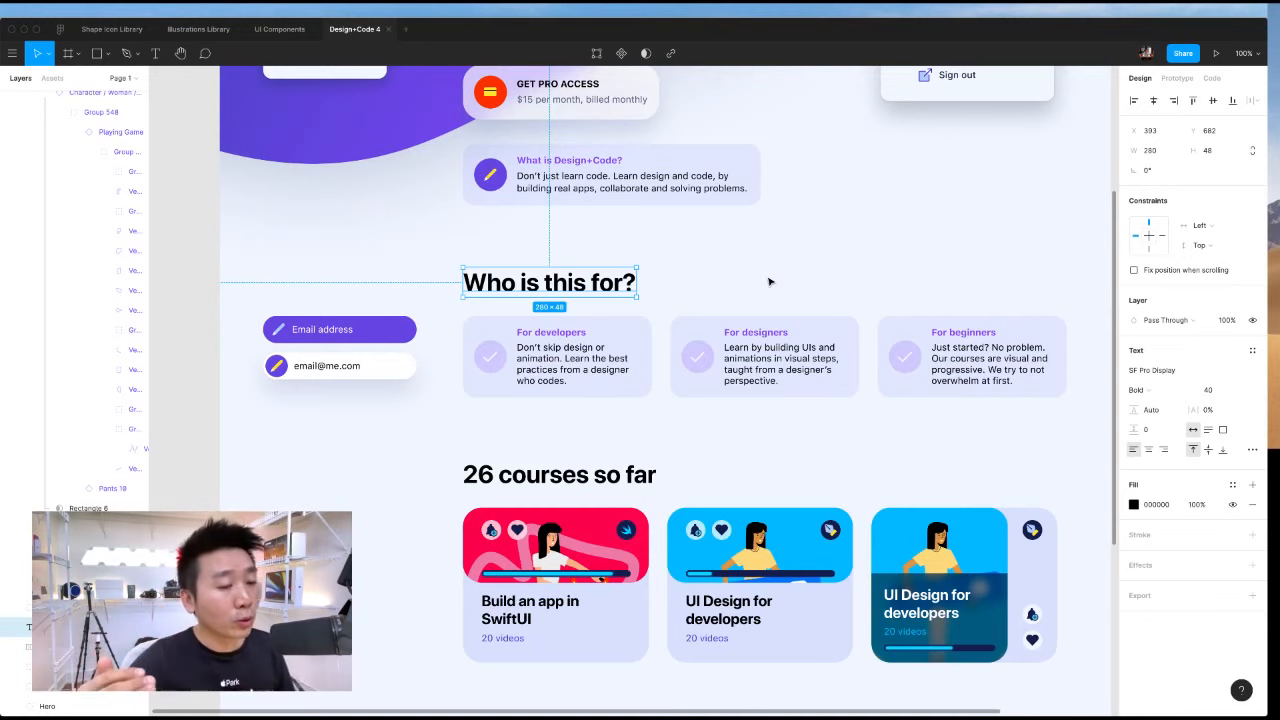
{"action": "left_click", "coordinate": [763, 266]}
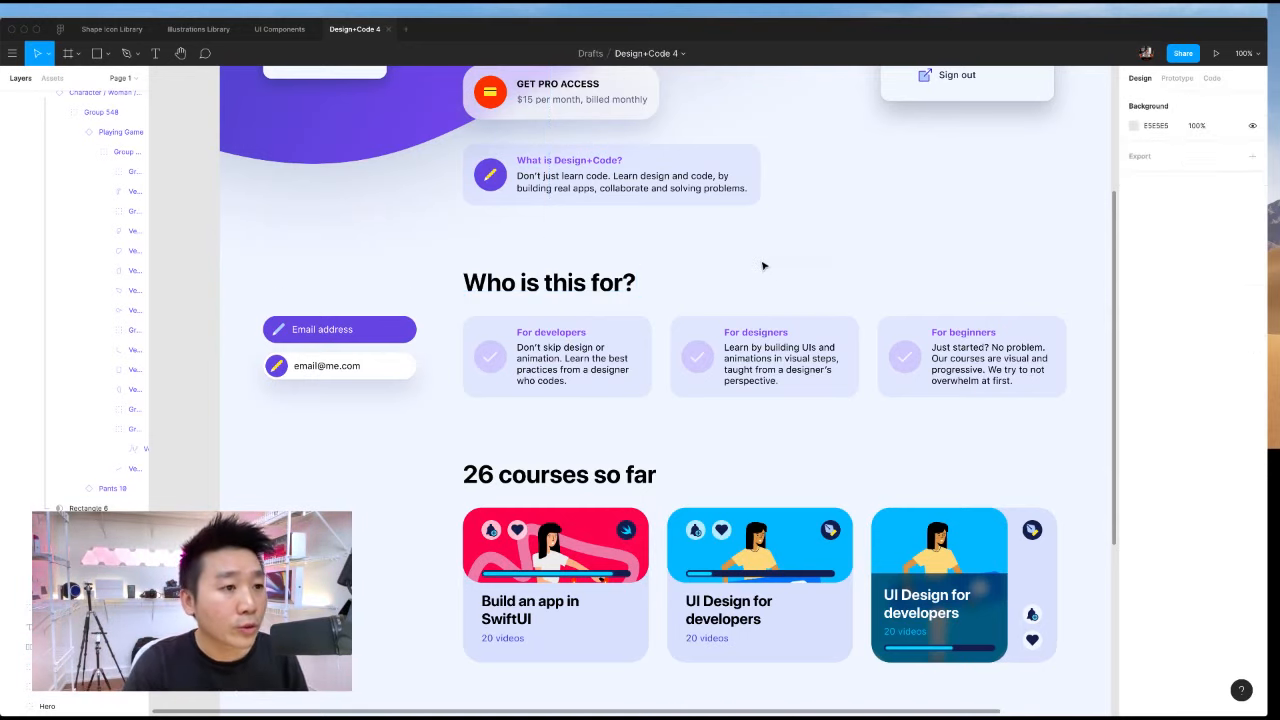
{"action": "scroll", "coordinate": [763, 270], "scroll_direction": "up", "scroll_amount": 7}
{"action": "scroll", "coordinate": [762, 278], "scroll_direction": "down", "scroll_amount": 4}
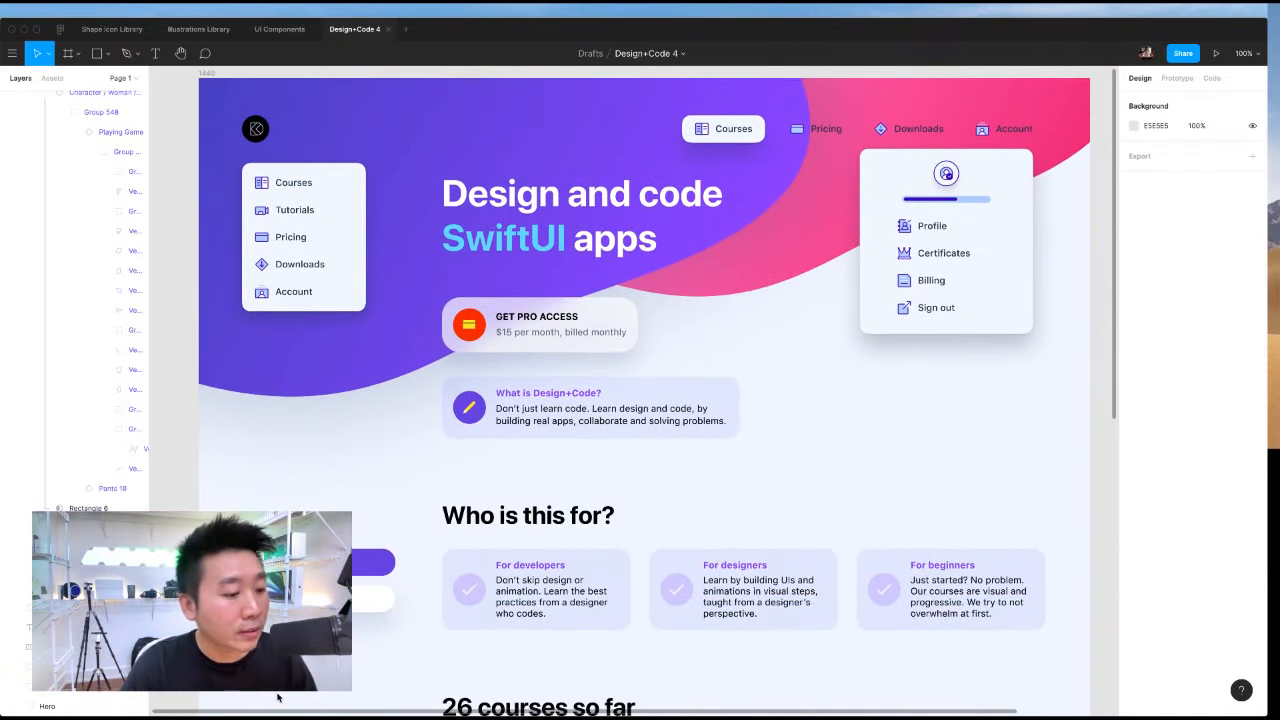
Switch to Safari and open streamlineicons.com in a new tab.
{"action": "key", "text": "super+Tab"}
{"action": "key", "text": "super+t"}
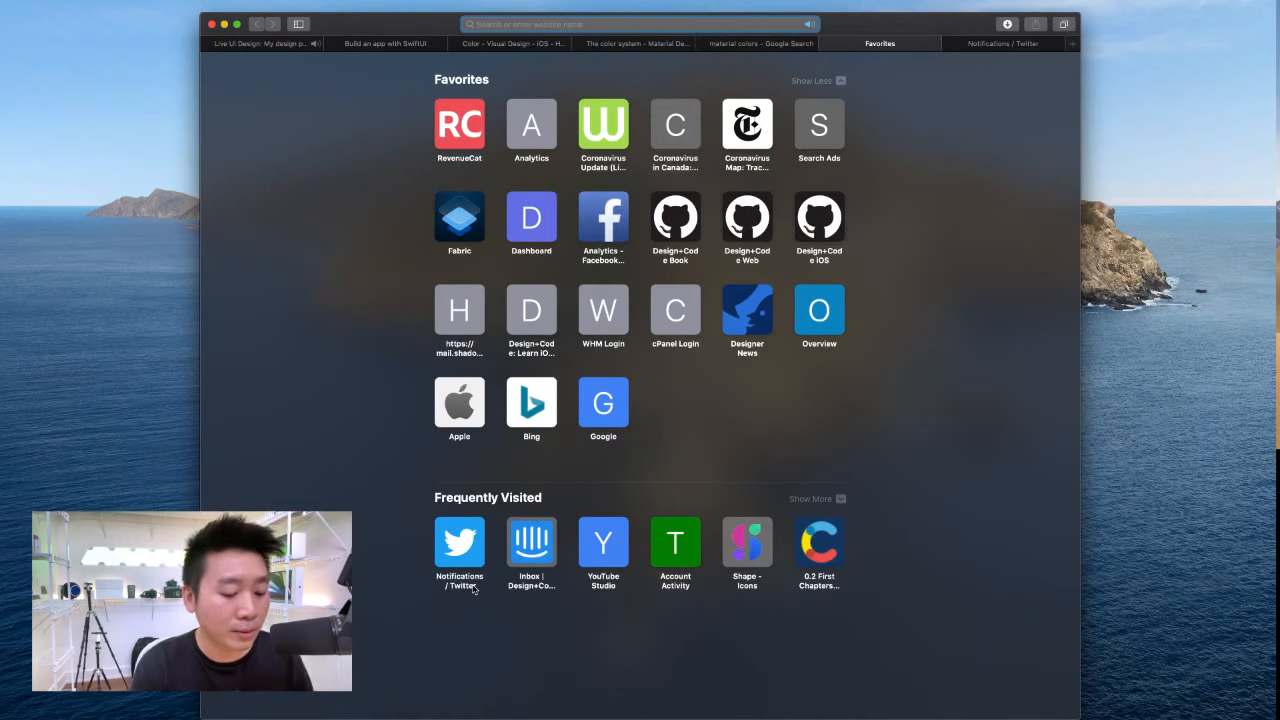
{"action": "type", "text": "streamlineicons.com"}
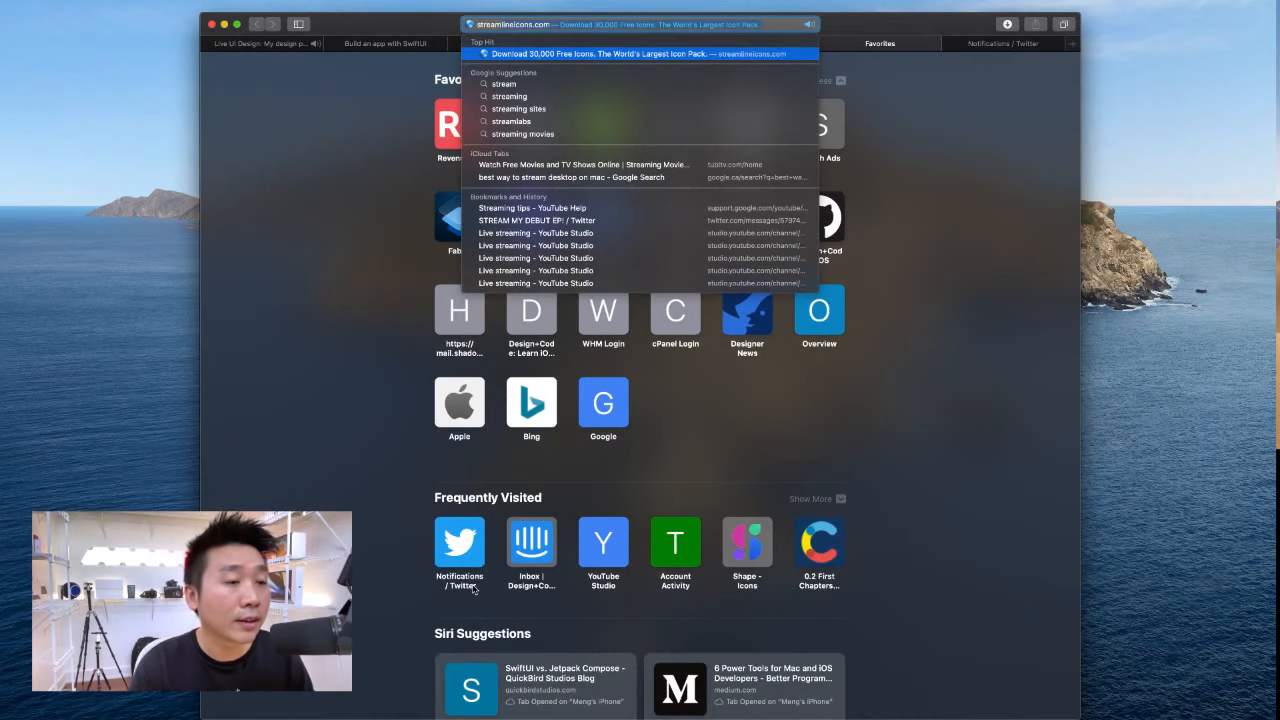
{"action": "key", "text": "Return"}
Open fontawesome.com in a new tab and skim the Font Awesome homepage.
{"action": "key", "text": "super+t"}
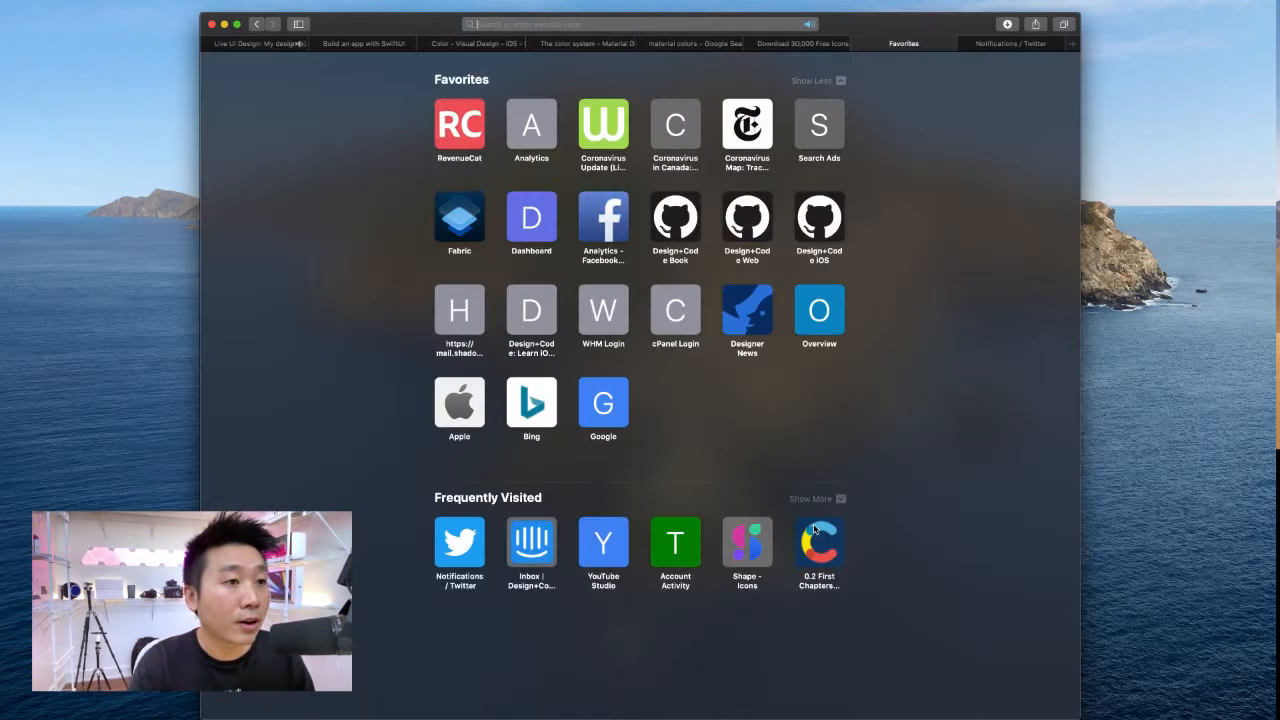
{"action": "type", "text": "s"}
{"action": "key", "text": "BackSpace"}
{"action": "type", "text": "ftonawes"}
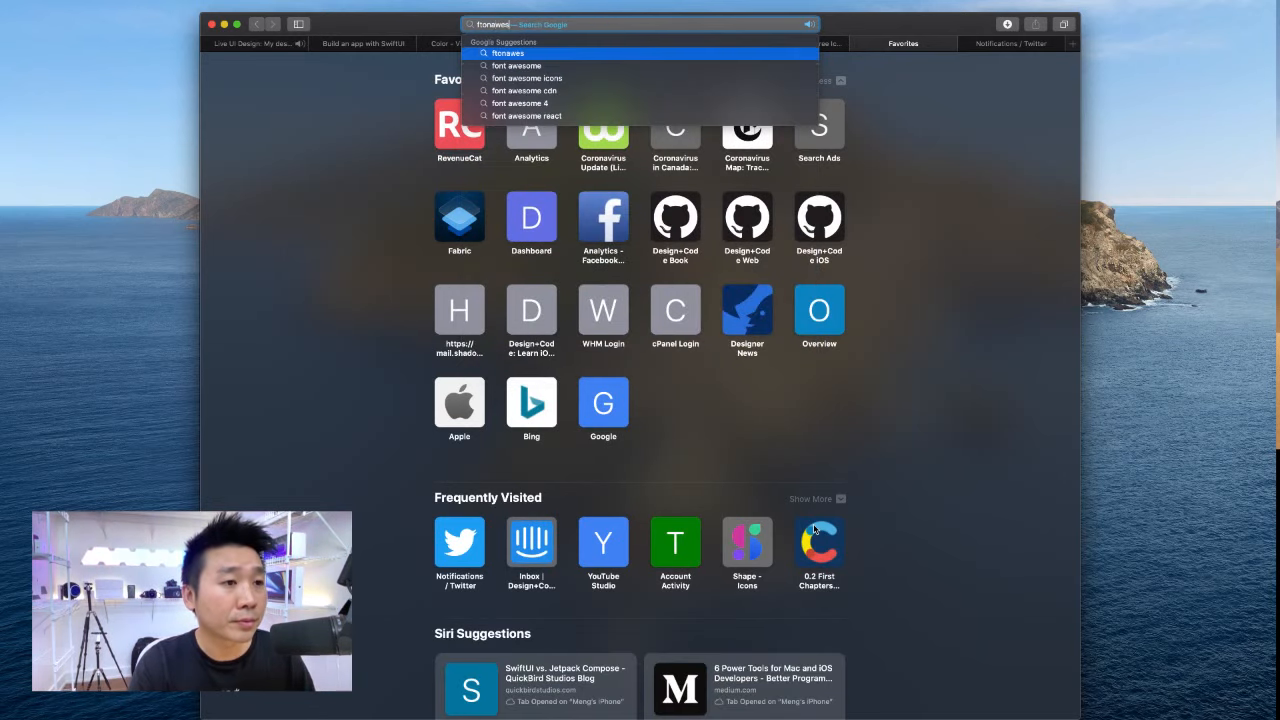
{"action": "key", "text": "BackSpace"}
{"action": "key", "text": "BackSpace"}
{"action": "key", "text": "BackSpace"}
{"action": "type", "text": "ontawesome.com"}
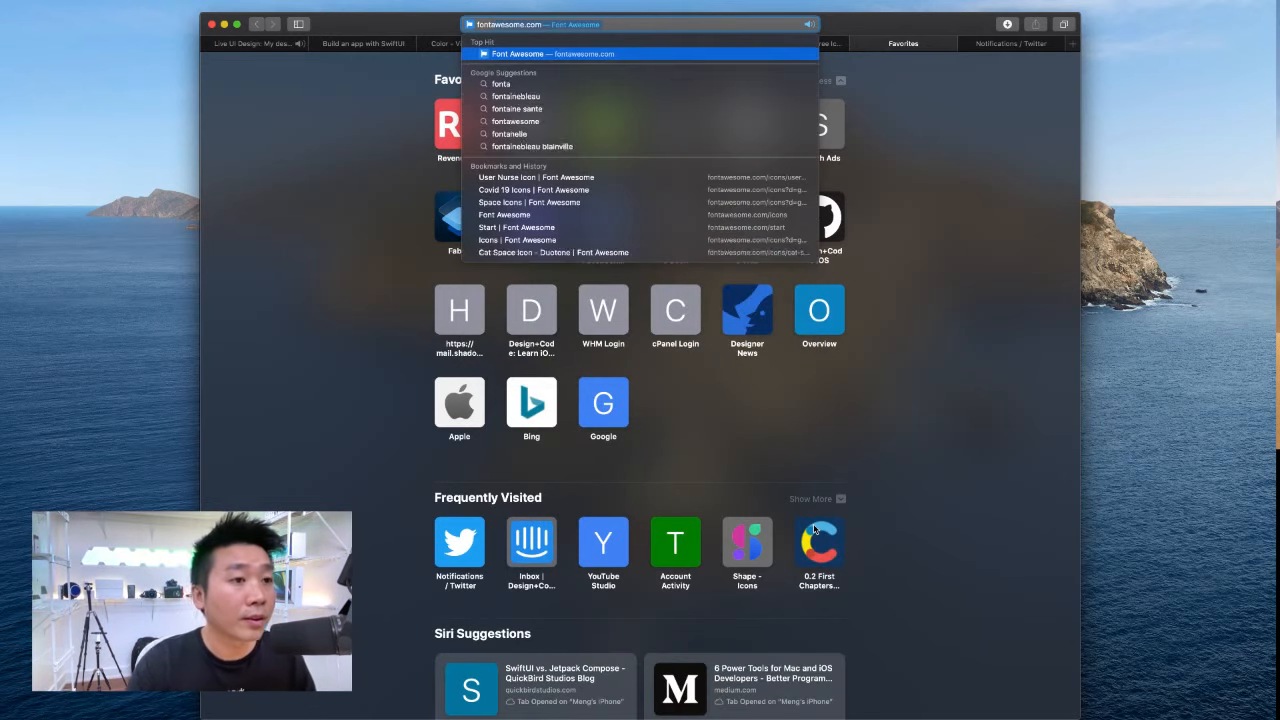
{"action": "key", "text": "Return"}
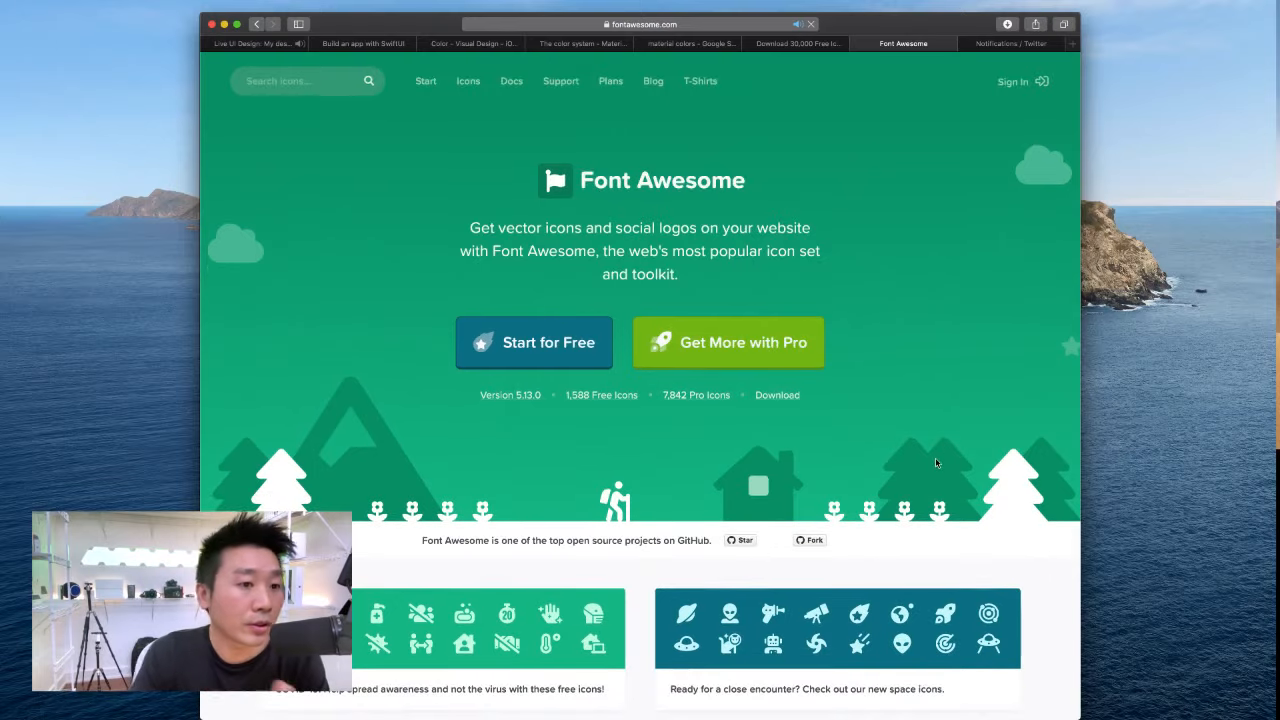
{"action": "scroll", "coordinate": [935, 457], "scroll_direction": "down", "scroll_amount": 10}
{"action": "scroll", "coordinate": [924, 462], "scroll_direction": "up", "scroll_amount": 10}
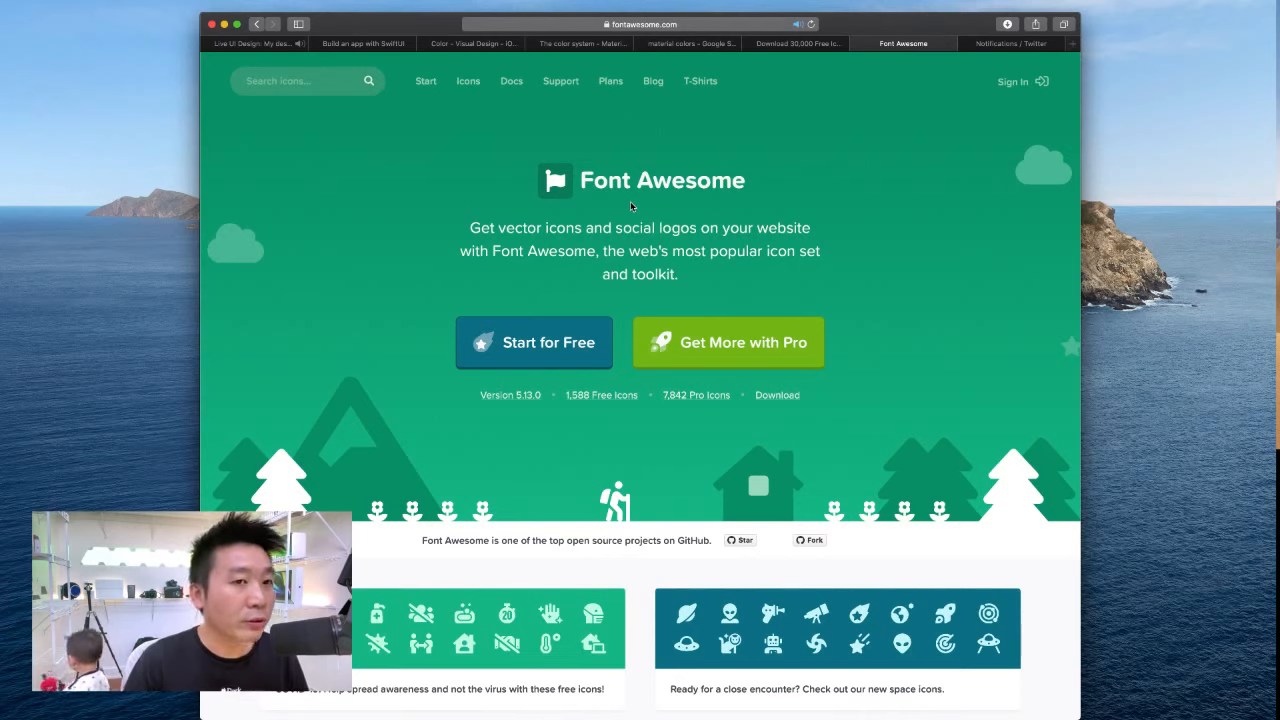
Open the Shape app from shape.so in a new tab and search its icons for "edit".
{"action": "key", "text": "super+t"}
{"action": "type", "text": "shape.so"}
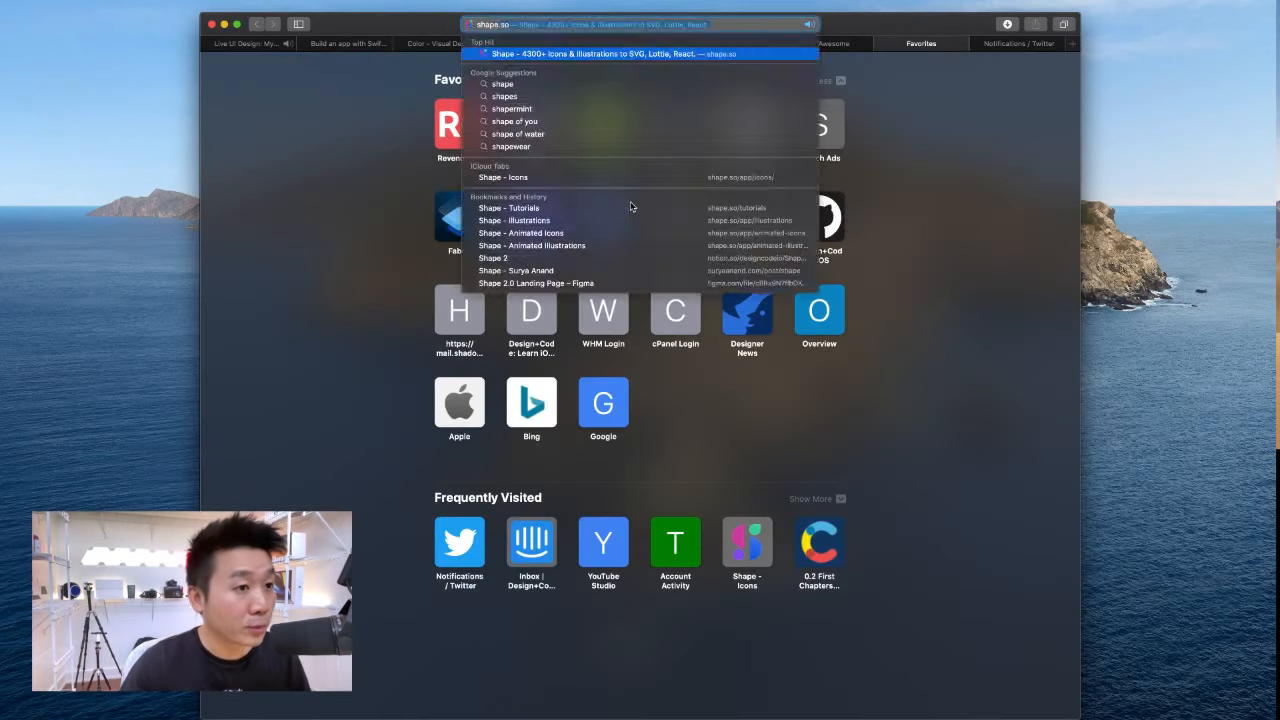
{"action": "key", "text": "Return"}
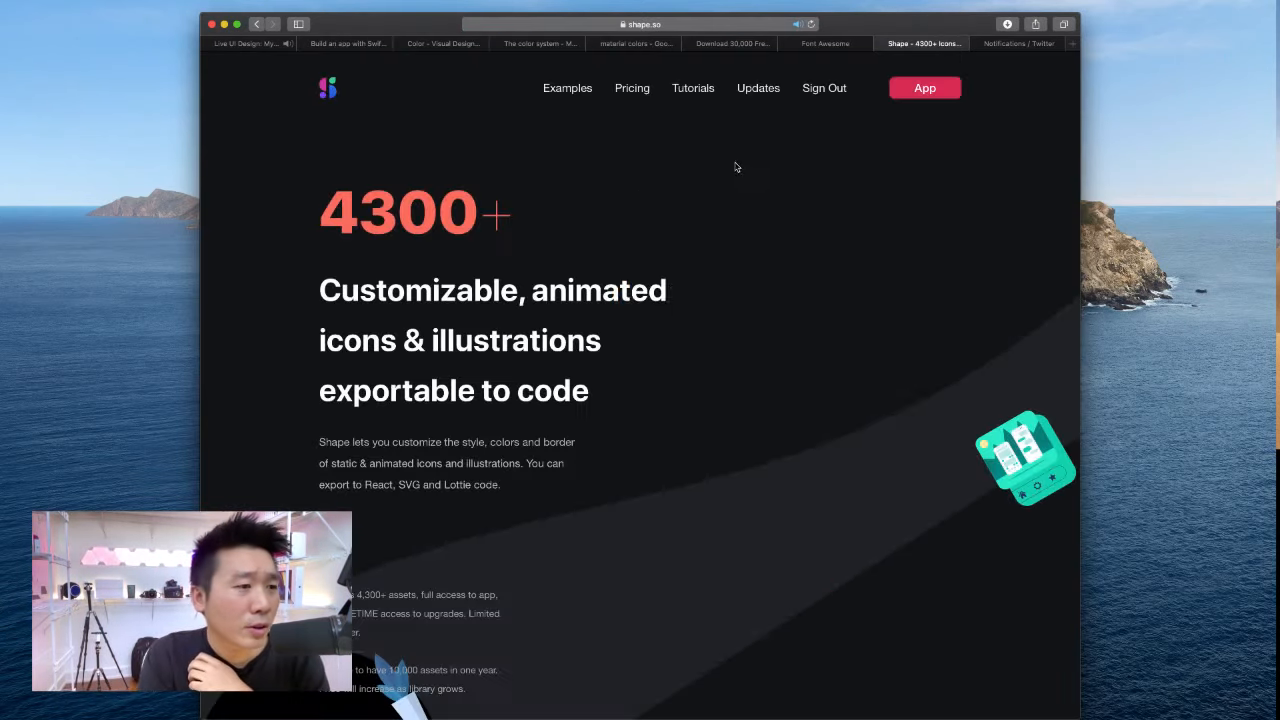
{"action": "scroll", "coordinate": [740, 165], "scroll_direction": "up", "scroll_amount": 1}
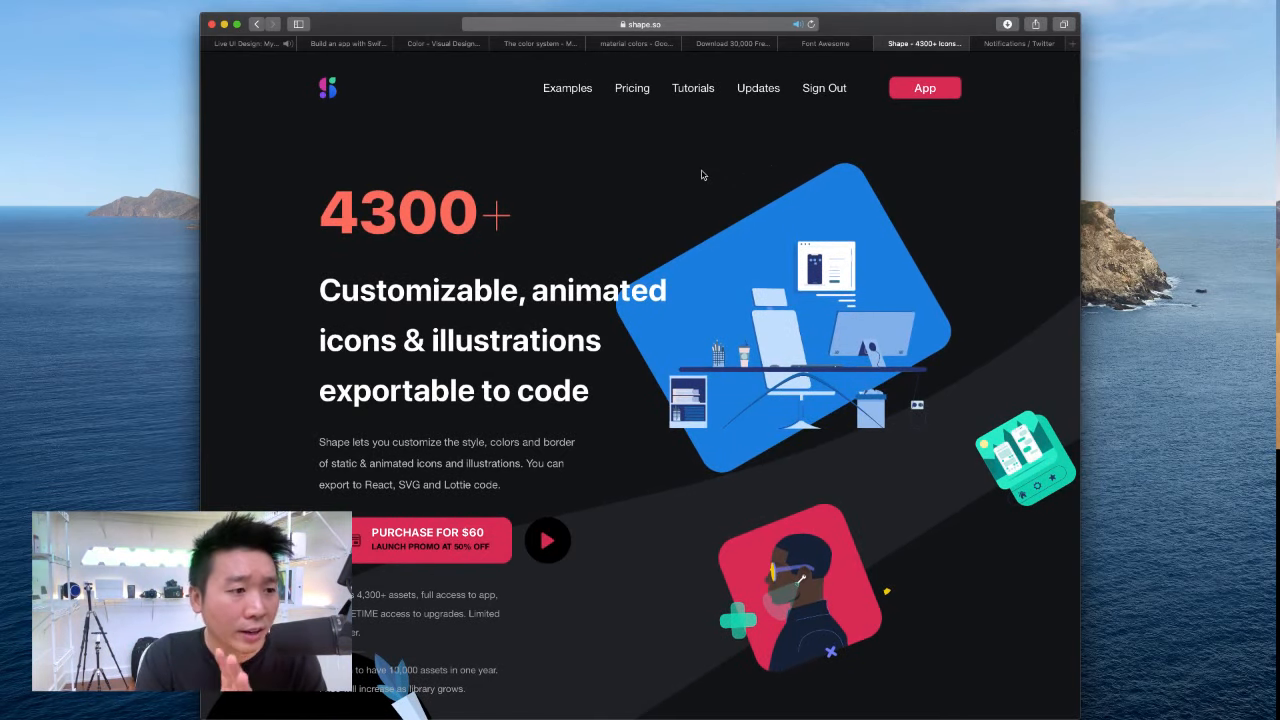
{"action": "left_click", "coordinate": [924, 88]}
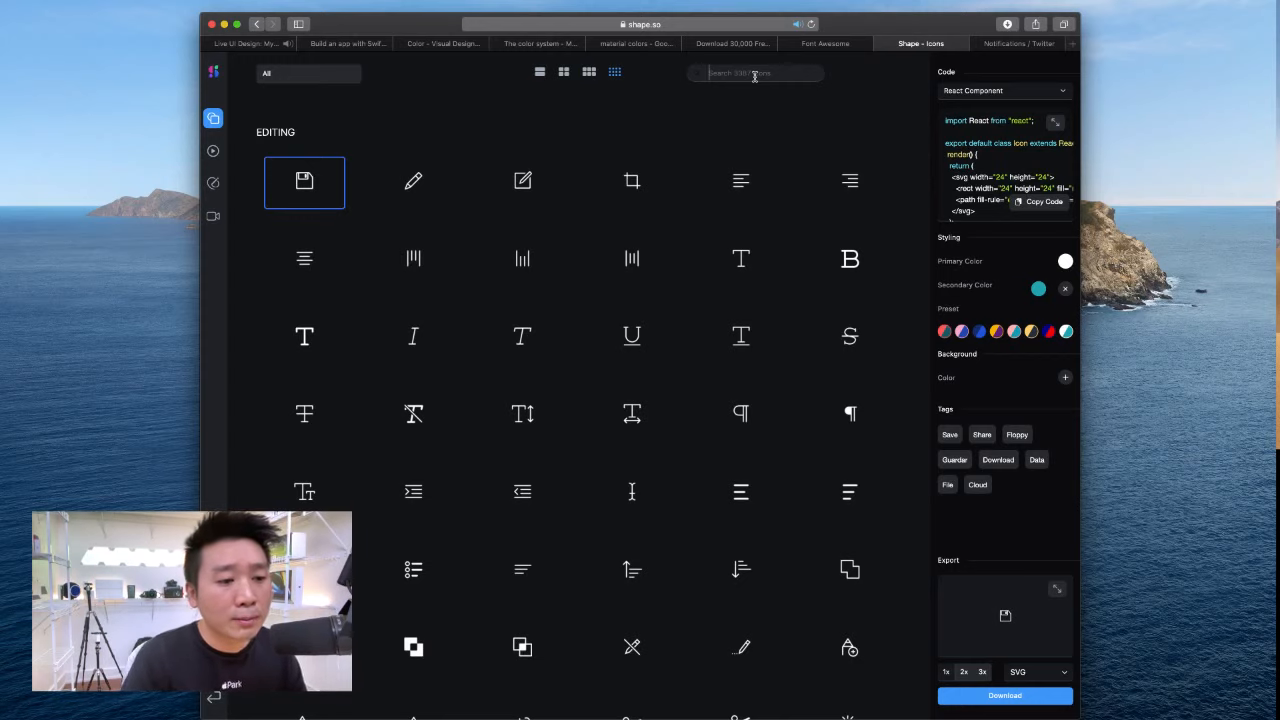
{"action": "type", "text": "edit"}
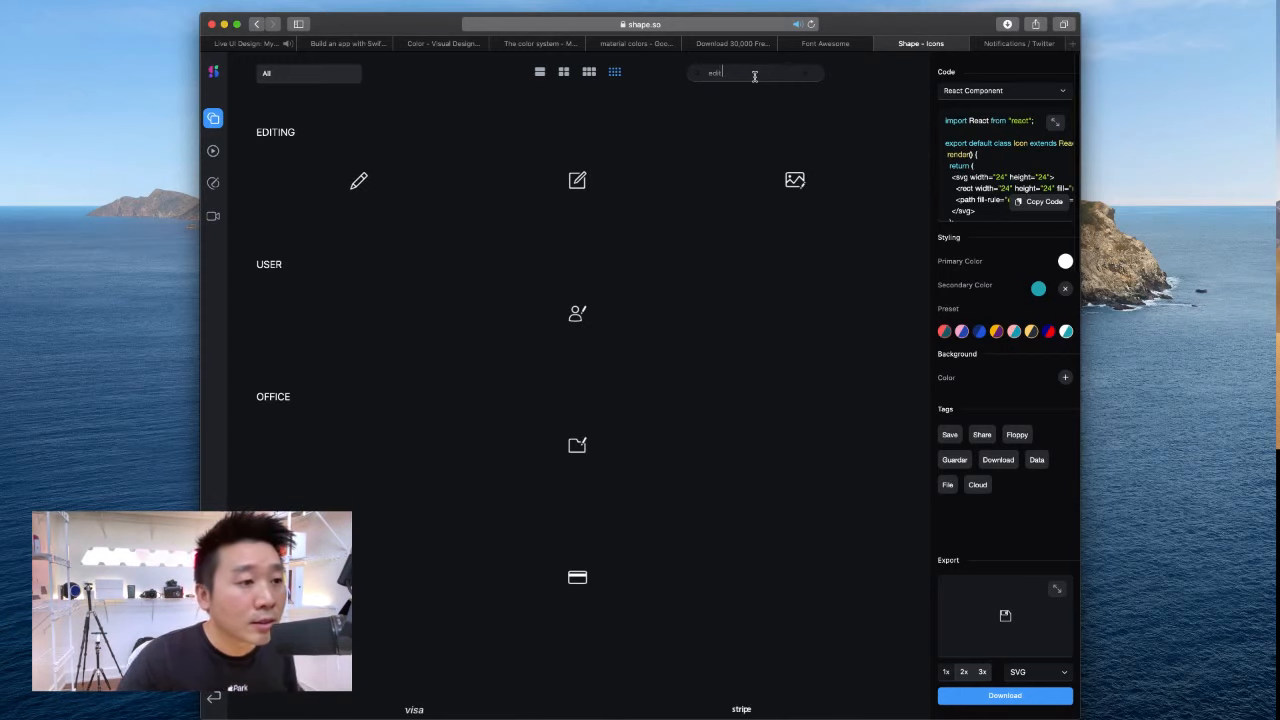
Skim the "edit" icon results and try several color presets on them, ending with the pink and blue preset.
{"action": "scroll", "coordinate": [628, 261], "scroll_direction": "down", "scroll_amount": 3}
{"action": "scroll", "coordinate": [628, 262], "scroll_direction": "down", "scroll_amount": 4}
{"action": "scroll", "coordinate": [628, 262], "scroll_direction": "up", "scroll_amount": 8}
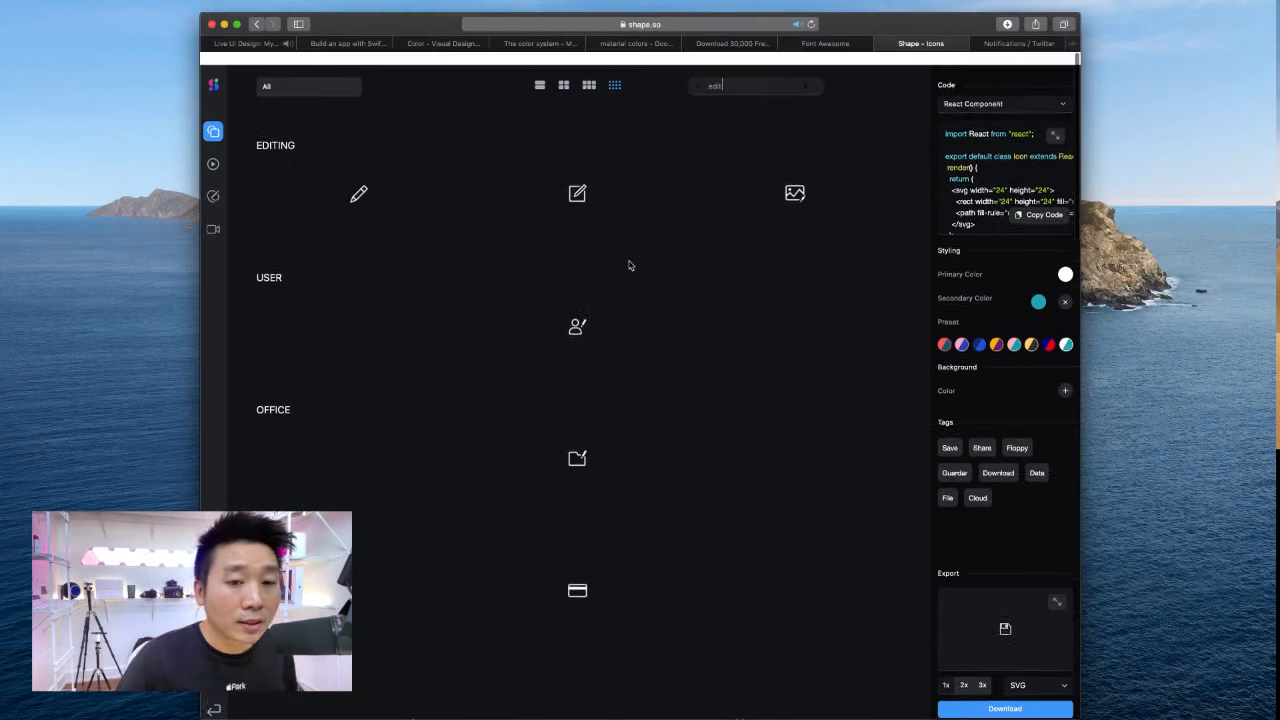
{"action": "left_click", "coordinate": [962, 332]}
{"action": "left_click", "coordinate": [979, 332]}
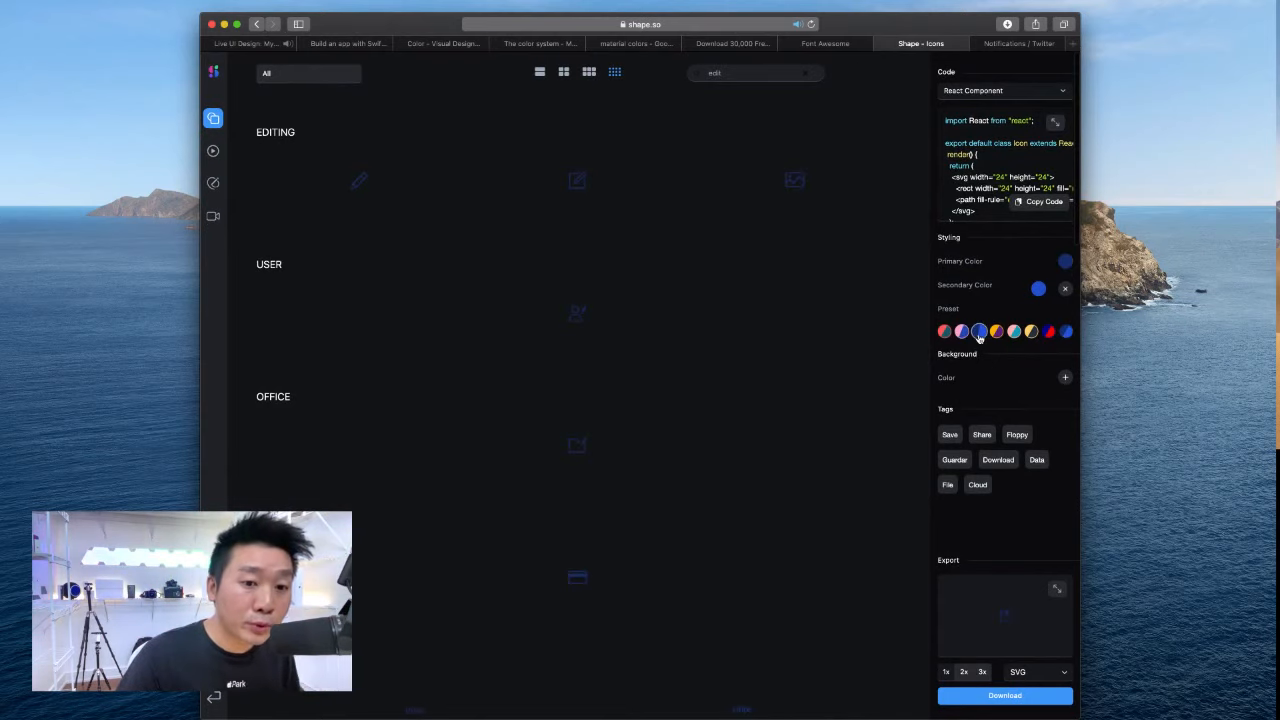
{"action": "left_click", "coordinate": [997, 332]}
{"action": "left_click", "coordinate": [945, 332]}
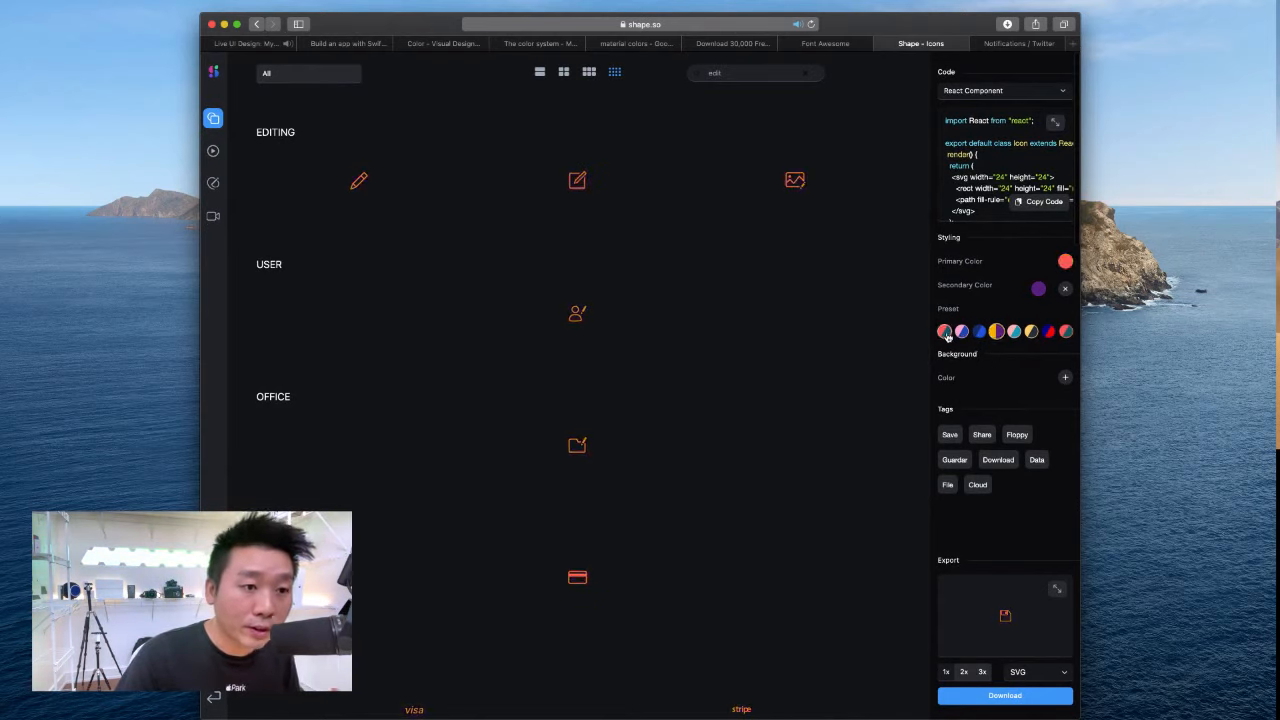
{"action": "left_click", "coordinate": [962, 332]}
Check which export file formats are available for the selected icon, keeping SVG.
{"action": "left_click", "coordinate": [1020, 674]}
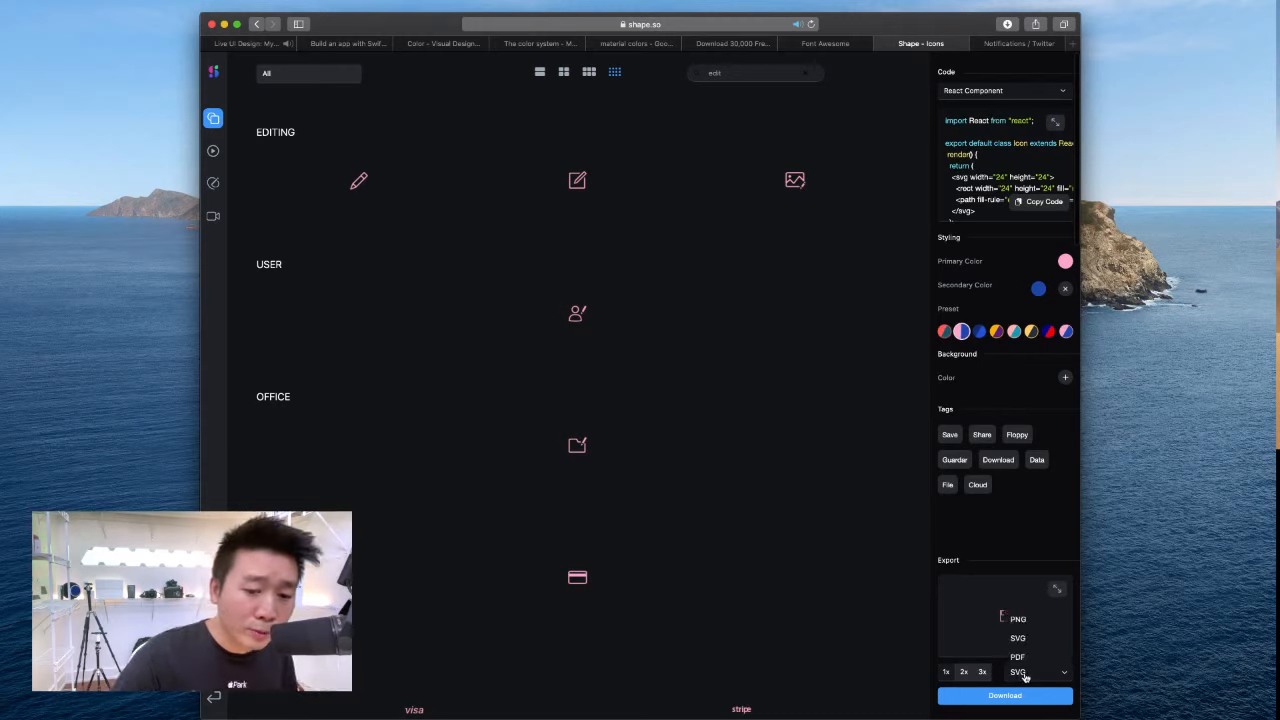
{"action": "left_click", "coordinate": [1022, 674]}
{"action": "left_click", "coordinate": [1022, 674]}
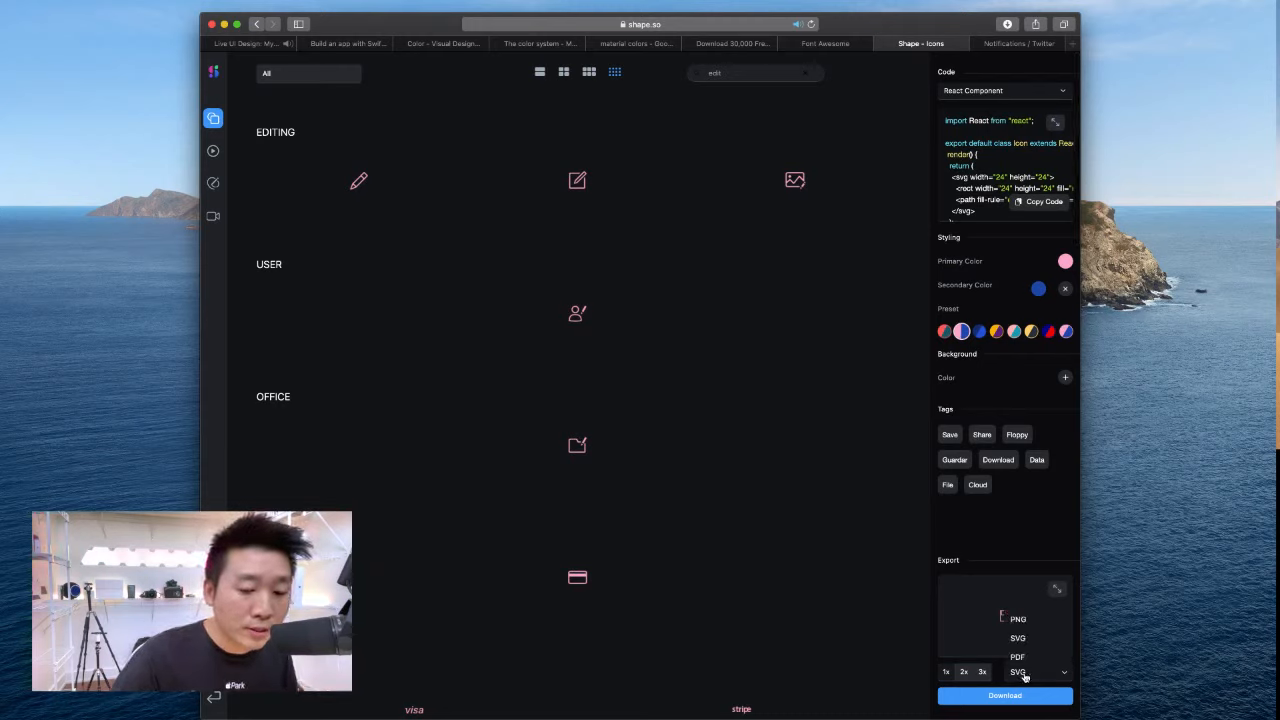
{"action": "left_click", "coordinate": [1022, 674]}
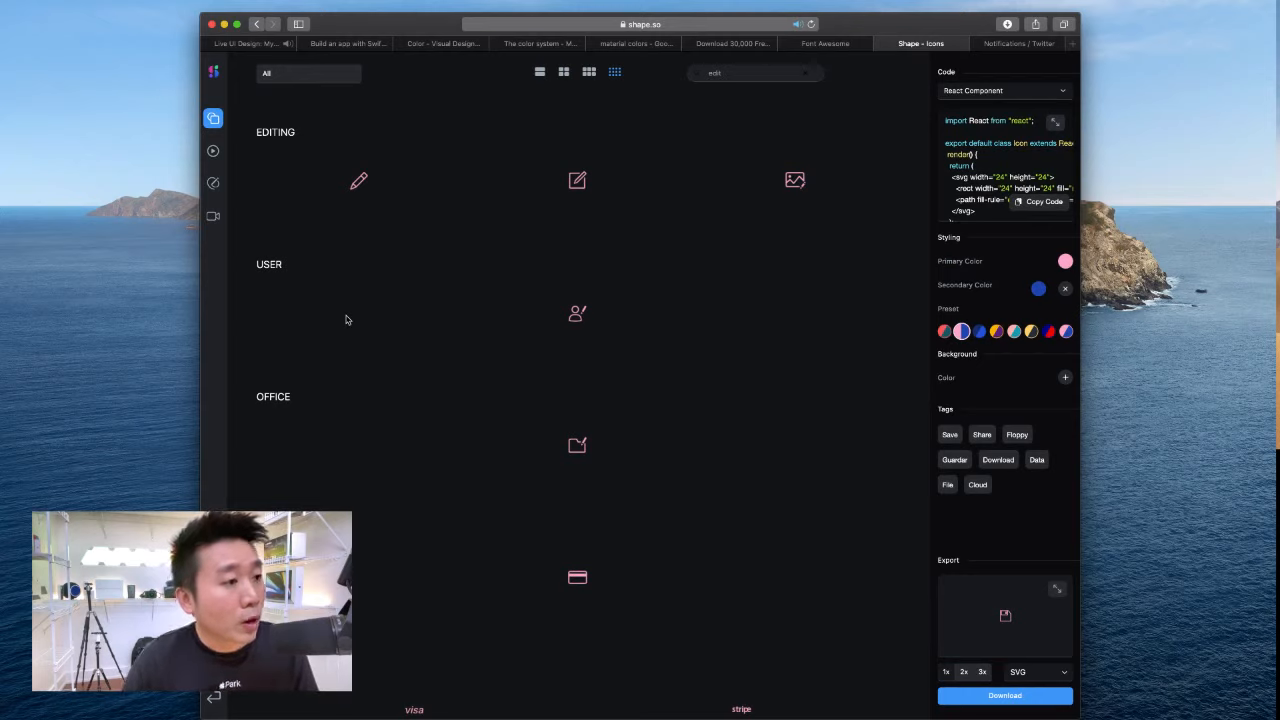
Open Shape's illustrations, select the pie chart and recolor with the yellow and purple preset, followed by the yellow and dark navy preset.
{"action": "left_click", "coordinate": [213, 183]}
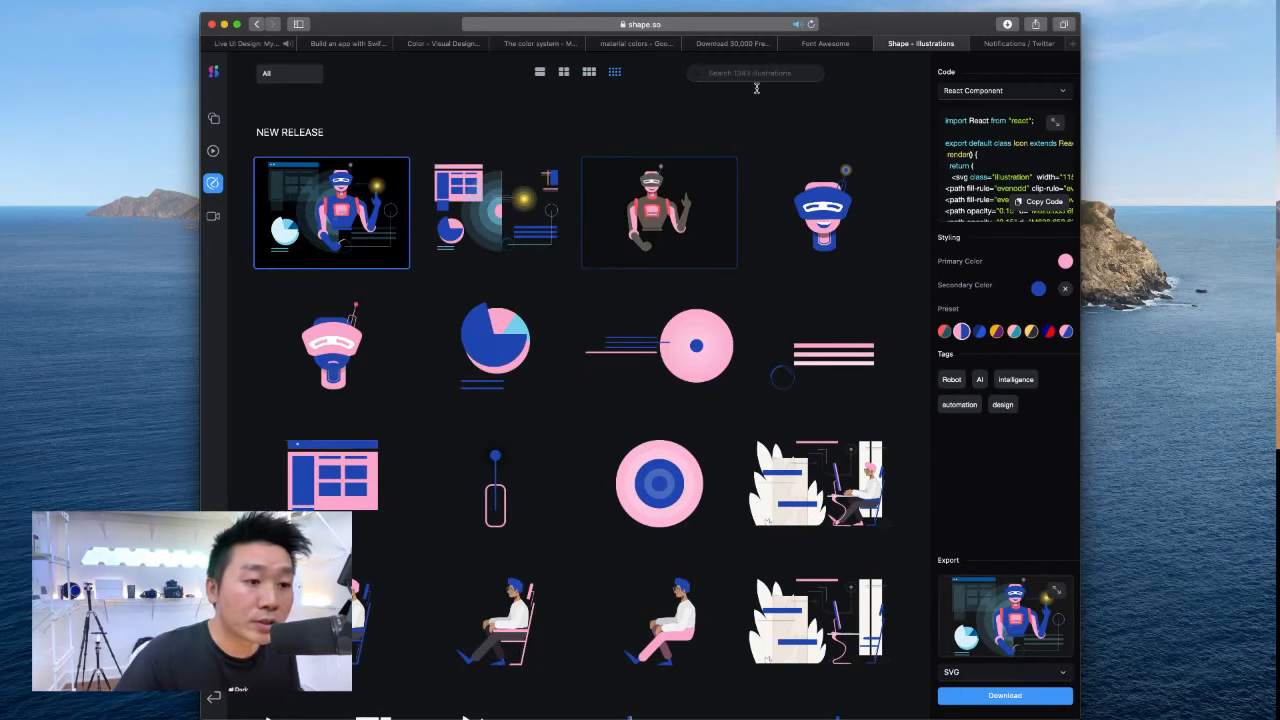
{"action": "left_click", "coordinate": [570, 343]}
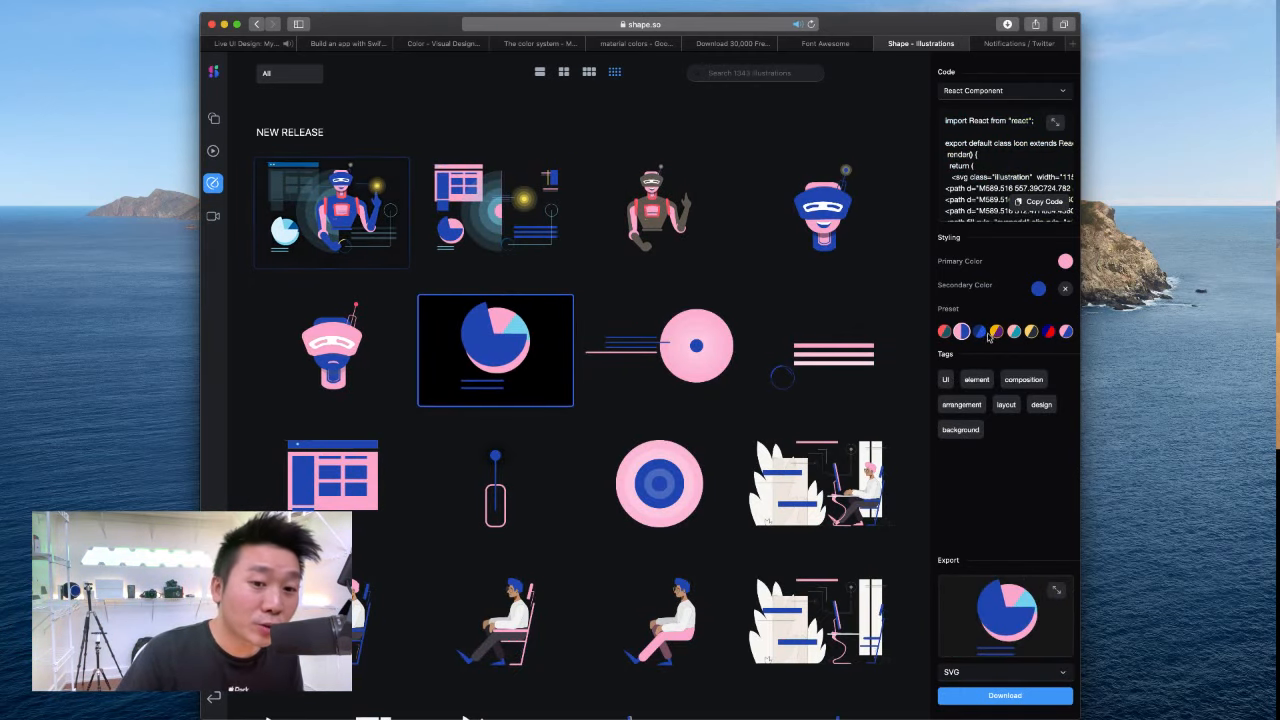
{"action": "left_click", "coordinate": [997, 332]}
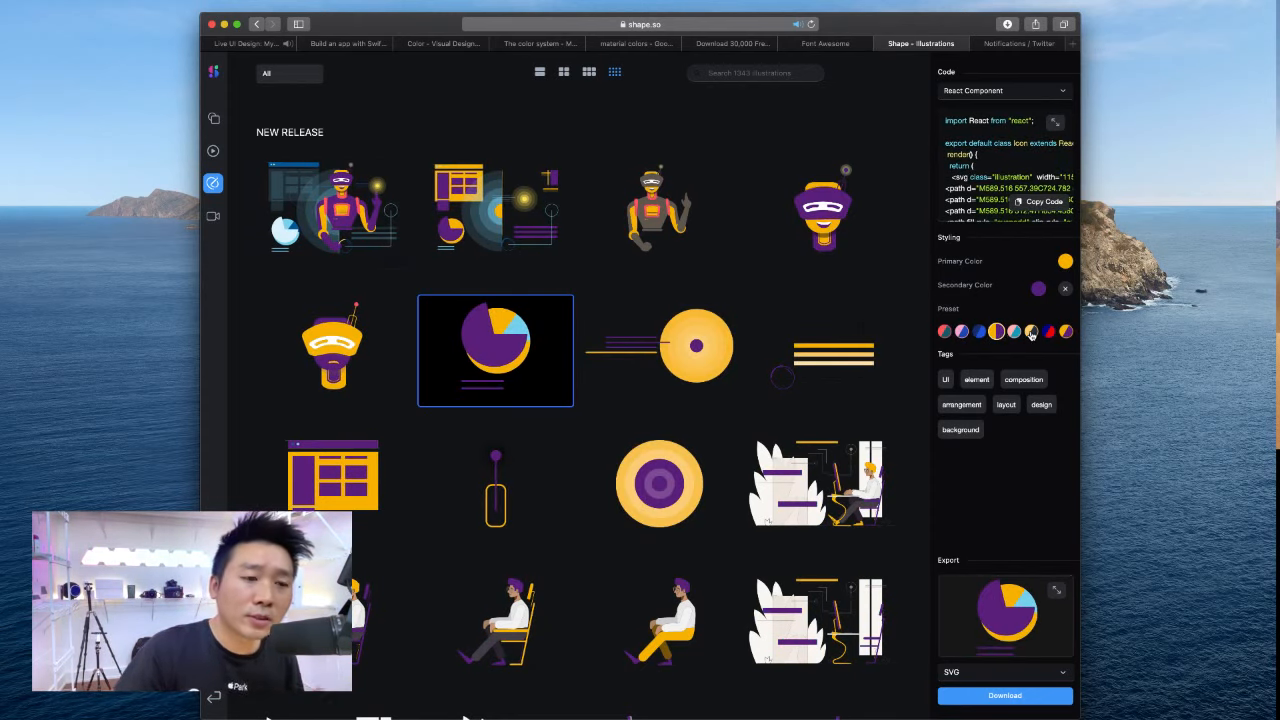
{"action": "left_click", "coordinate": [1031, 332]}
Browse the illustrations, selecting Transport Services and AI Intelligence, and apply the dark blue and red color preset.
{"action": "scroll", "coordinate": [815, 390], "scroll_direction": "down", "scroll_amount": 15}
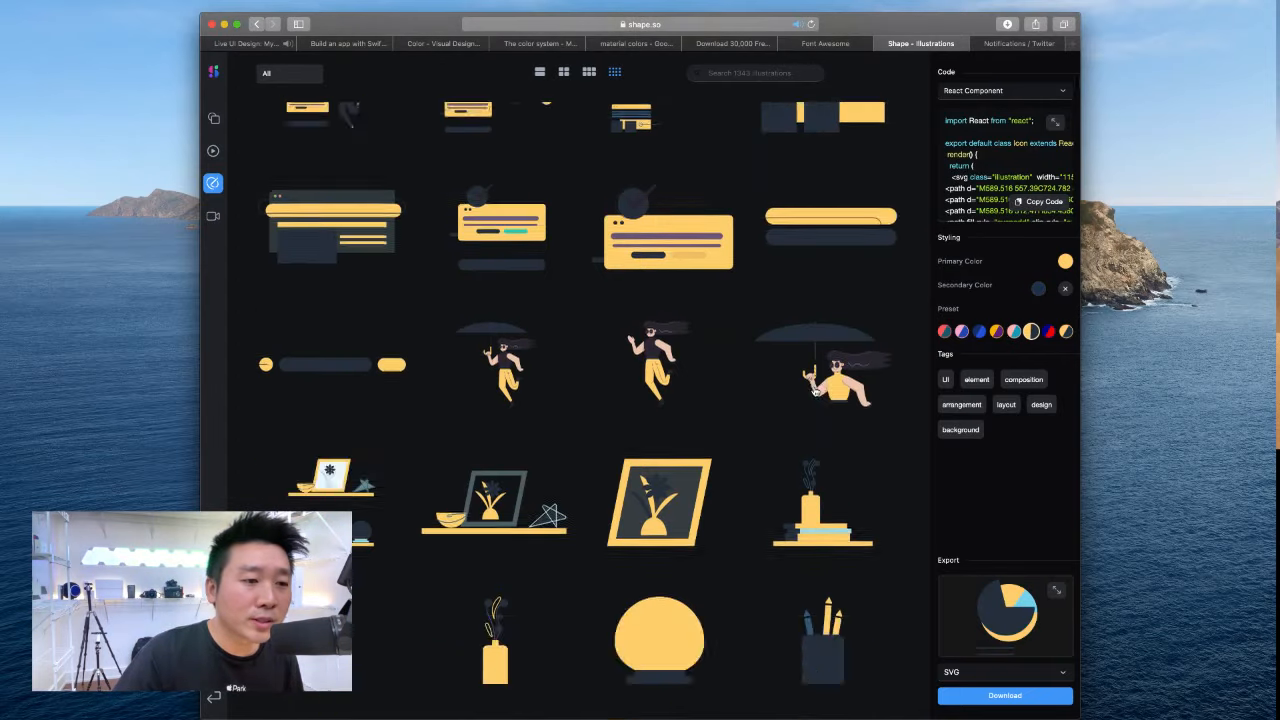
{"action": "scroll", "coordinate": [815, 390], "scroll_direction": "down", "scroll_amount": 15}
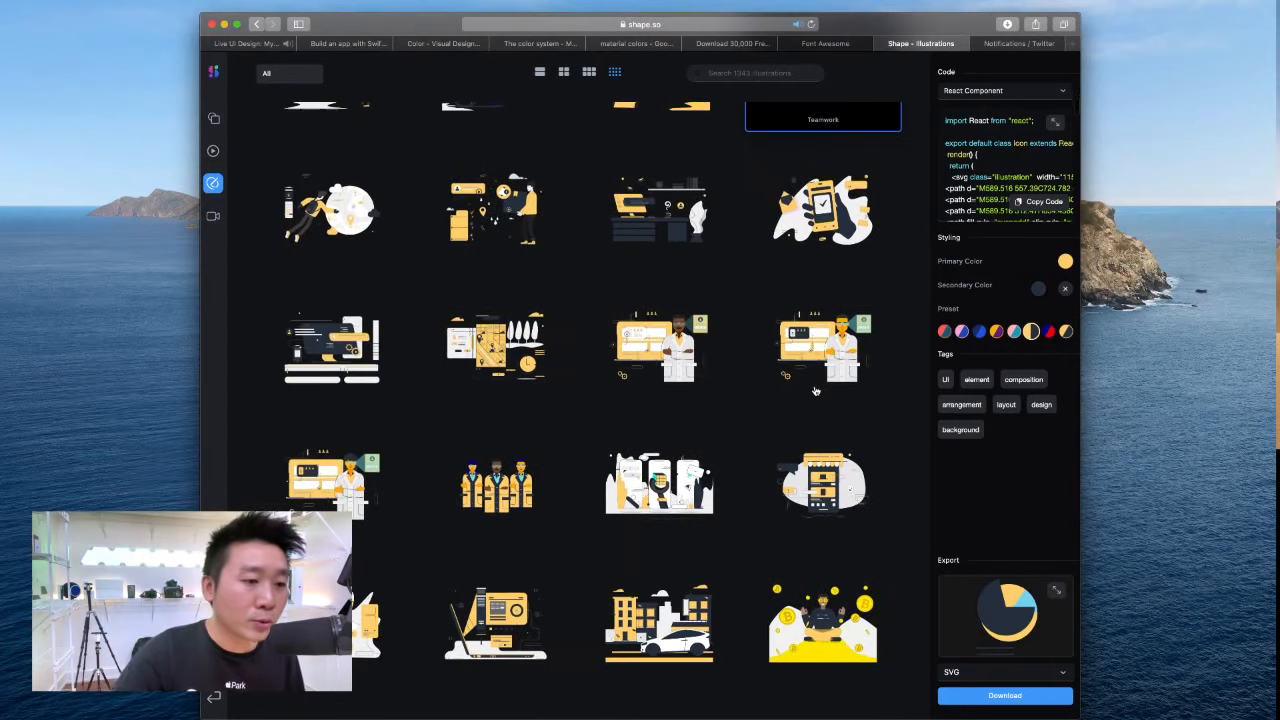
{"action": "left_click", "coordinate": [515, 375]}
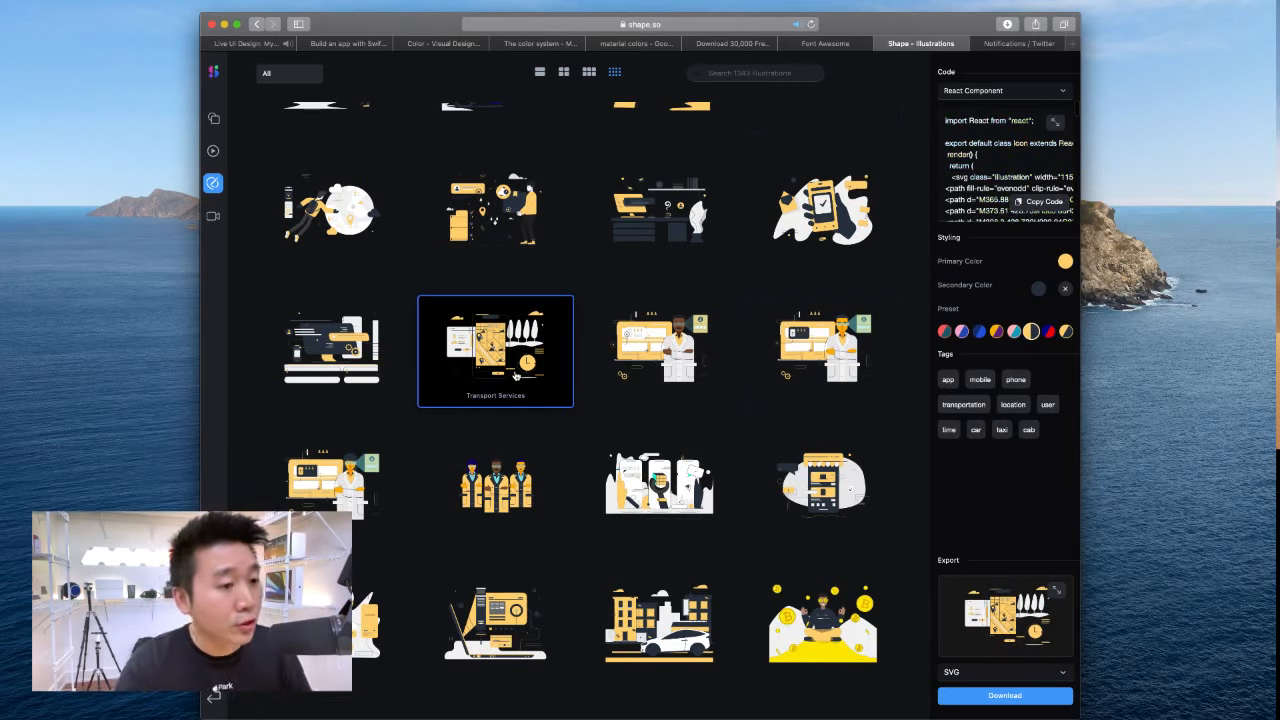
{"action": "scroll", "coordinate": [659, 397], "scroll_direction": "down", "scroll_amount": 5}
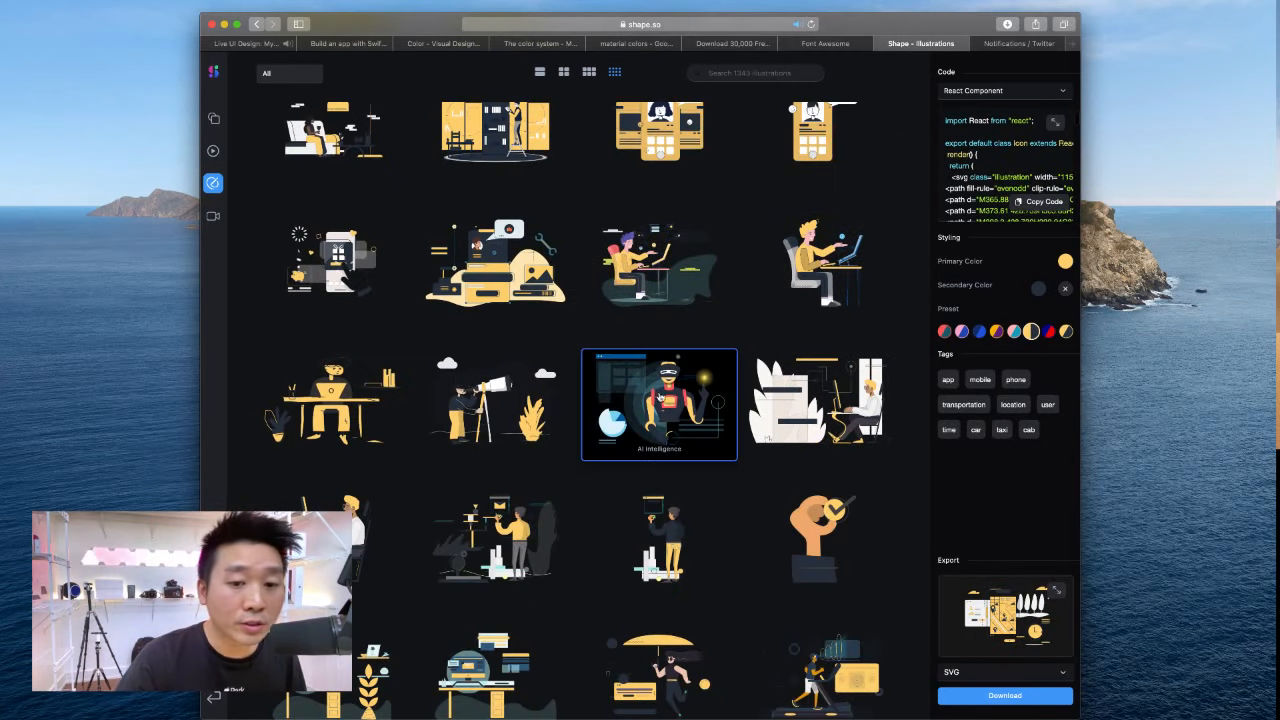
{"action": "left_click", "coordinate": [659, 397]}
{"action": "scroll", "coordinate": [614, 388], "scroll_direction": "down", "scroll_amount": 3}
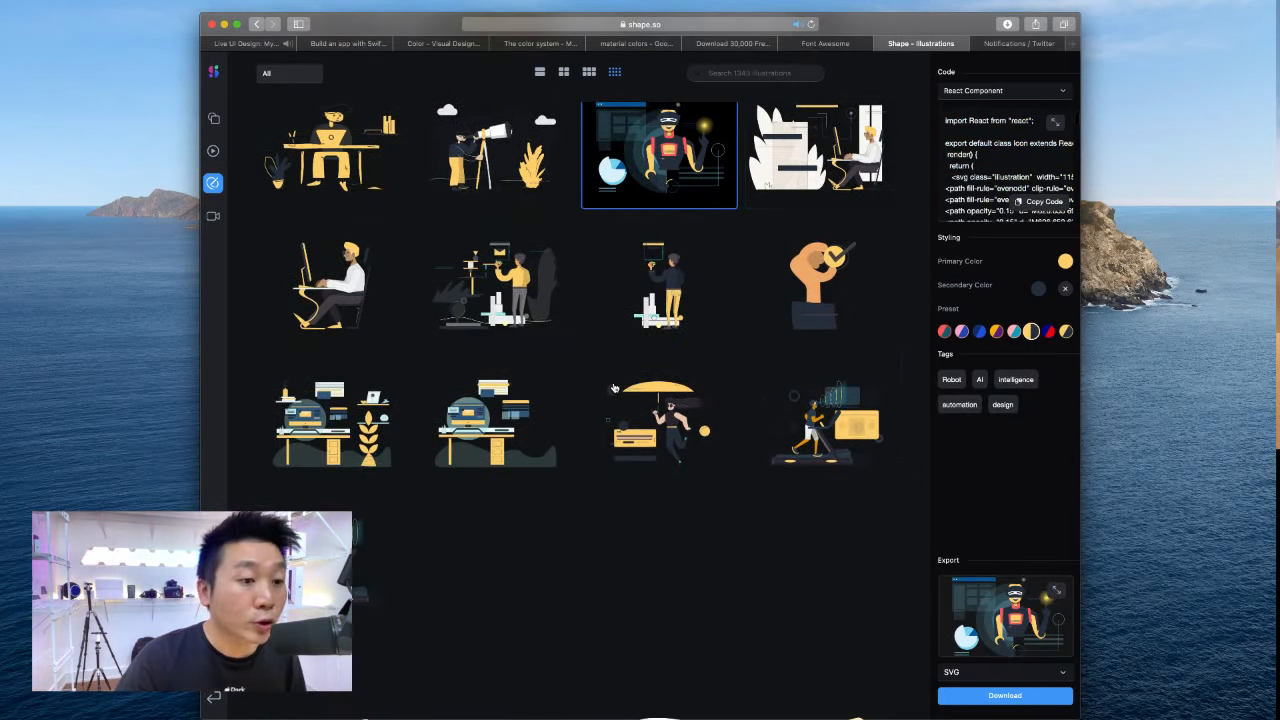
{"action": "scroll", "coordinate": [612, 388], "scroll_direction": "down", "scroll_amount": 2}
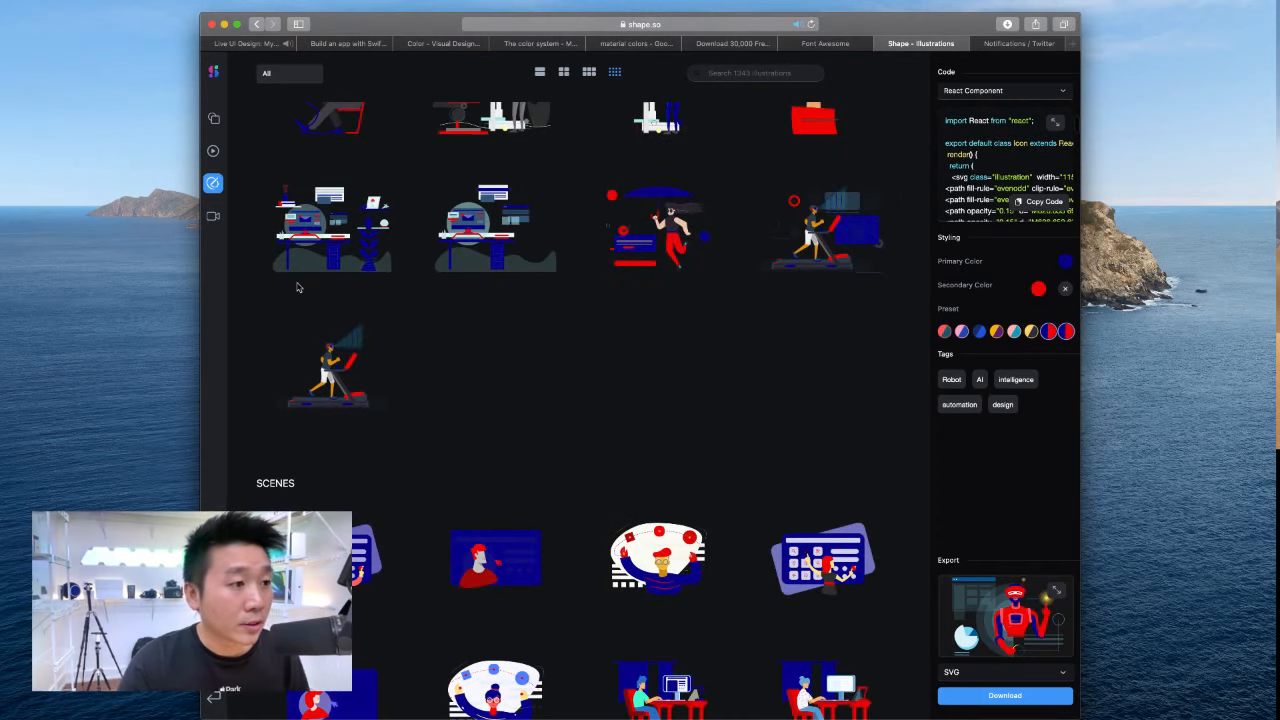
View Shape's animated icons and return to the illustrations.
{"action": "left_click", "coordinate": [213, 152]}
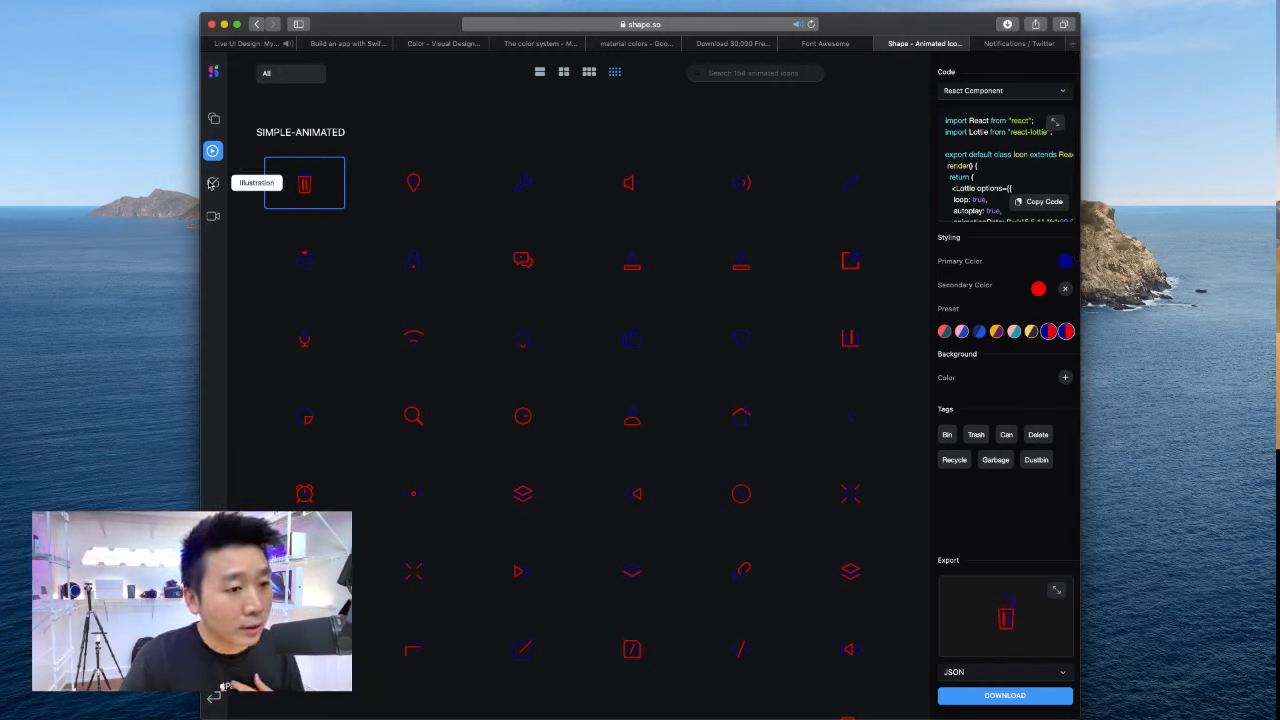
{"action": "left_click", "coordinate": [228, 188]}
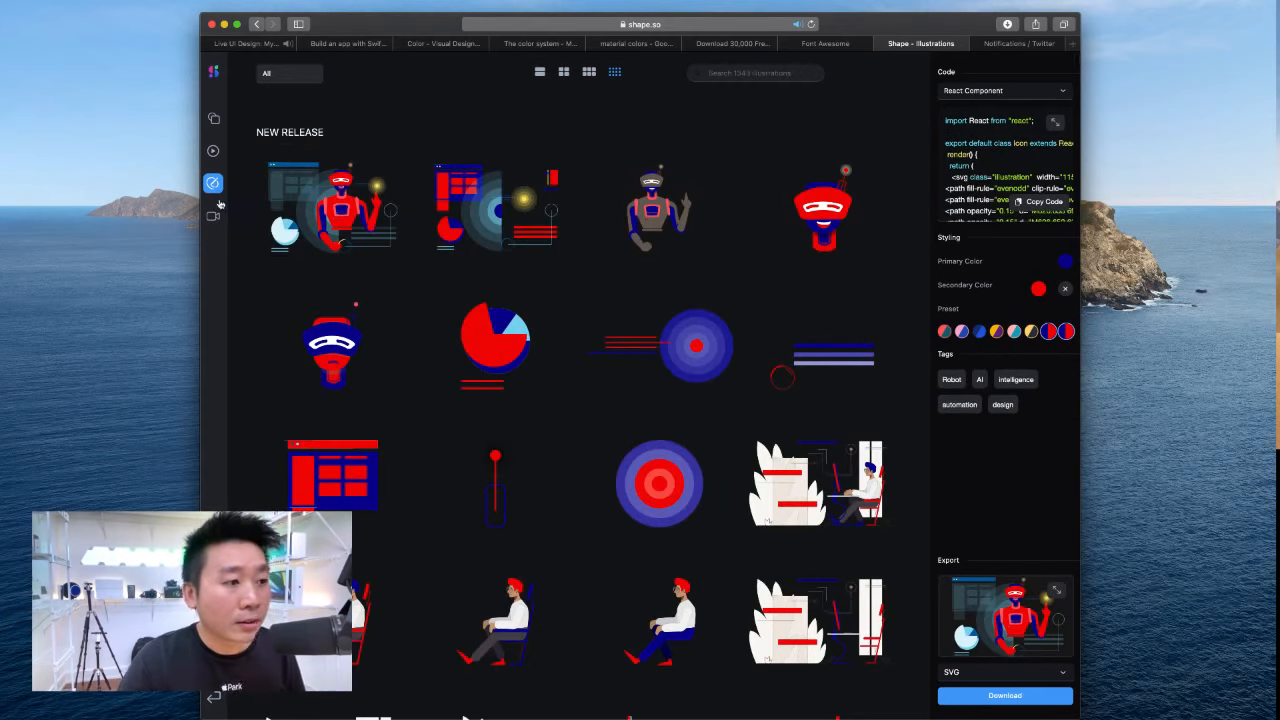
{"action": "left_click", "coordinate": [215, 218]}
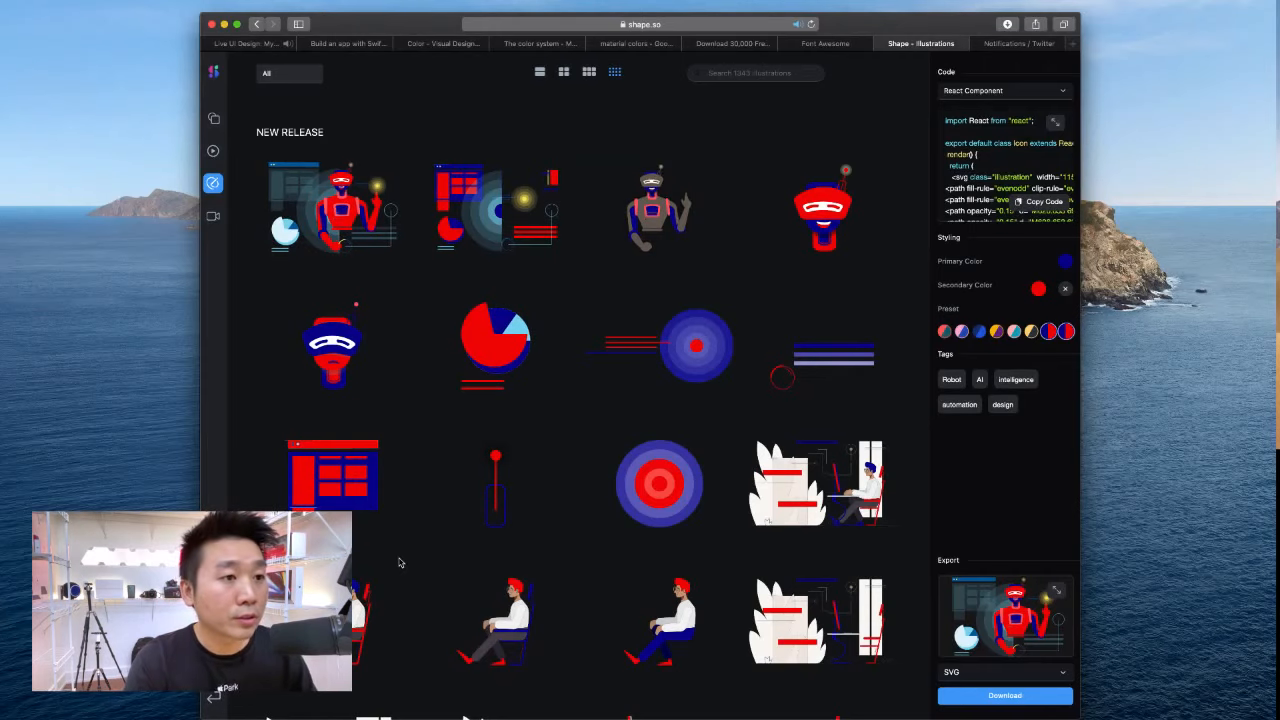
Open blush.design in a new tab and look through the Power Moves illustration collection.
{"action": "key", "text": "super+t"}
{"action": "type", "text": "blush.design"}
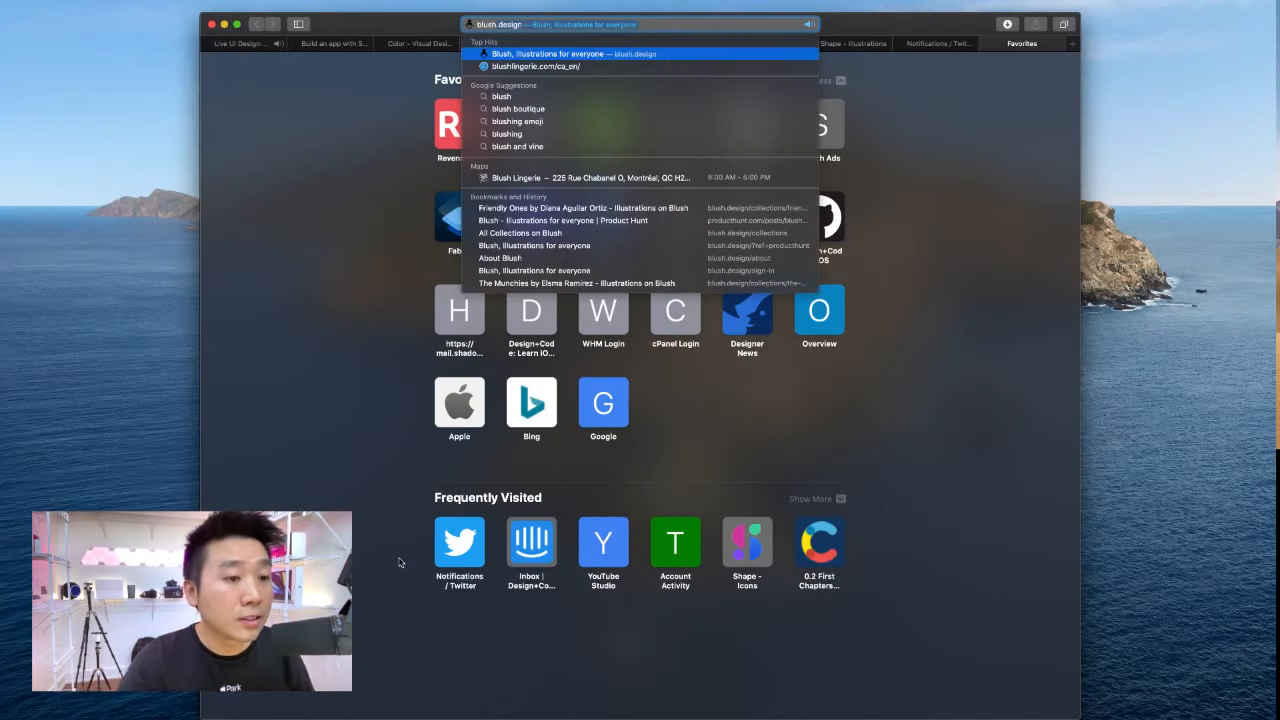
{"action": "key", "text": "Return"}
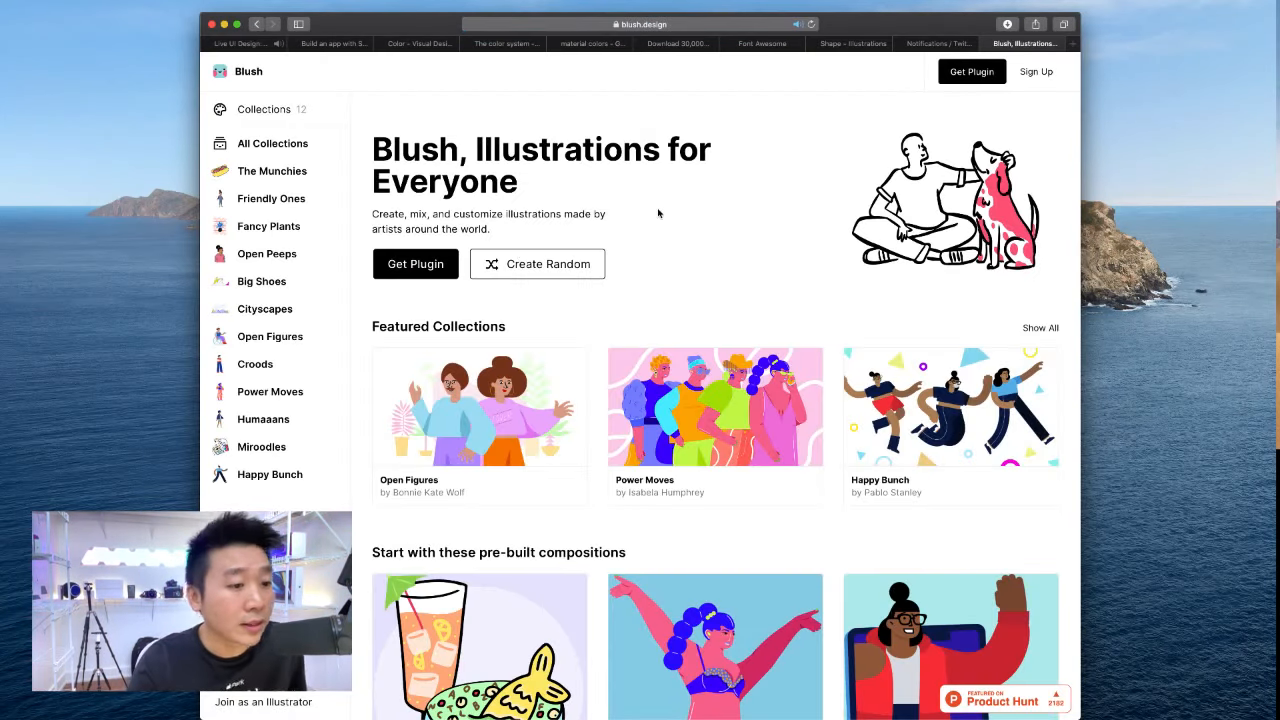
{"action": "left_click", "coordinate": [715, 405]}
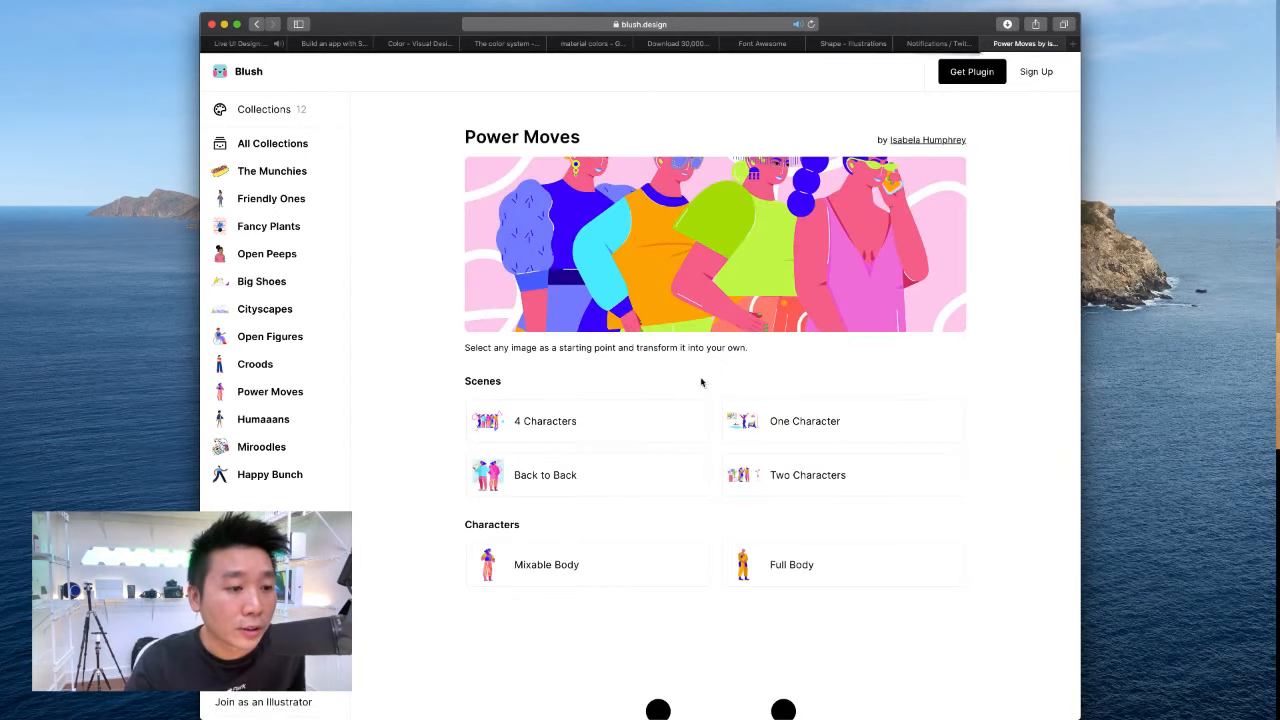
{"action": "scroll", "coordinate": [701, 382], "scroll_direction": "down", "scroll_amount": 1}
{"action": "scroll", "coordinate": [701, 382], "scroll_direction": "up", "scroll_amount": 1}
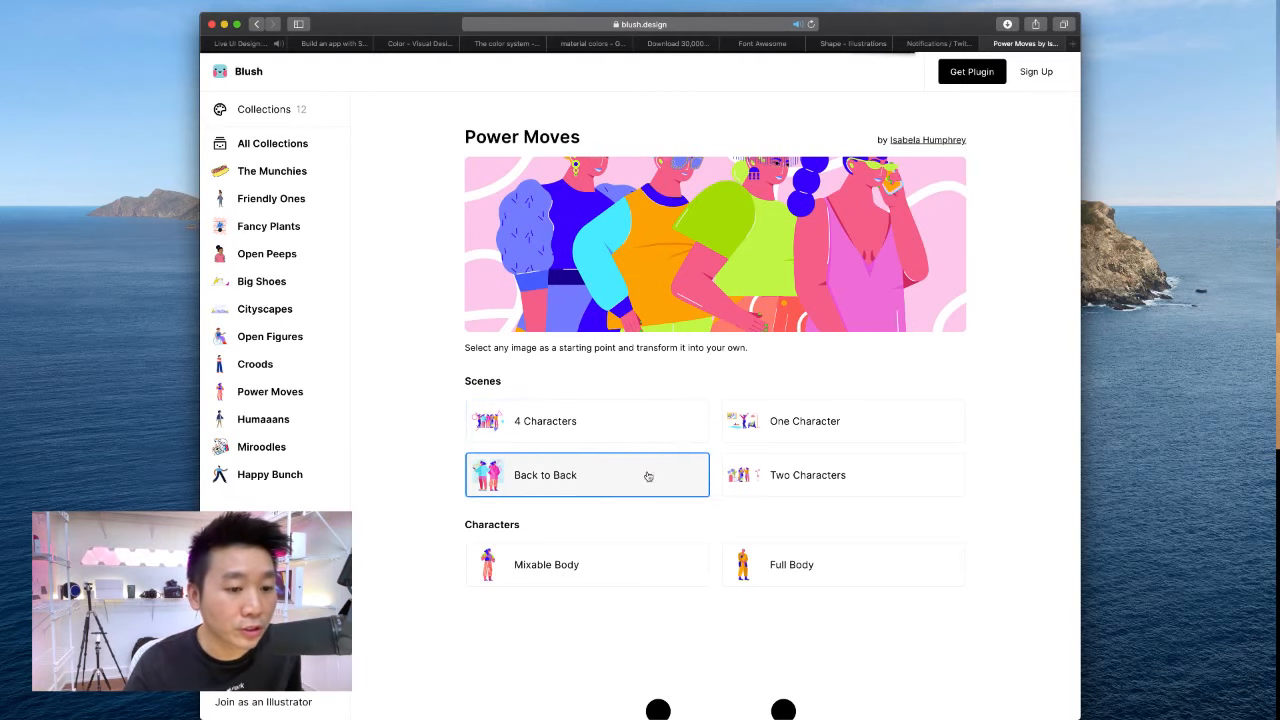
Open the Two Characters scene of Power Moves, set its background color to teal and randomize the composition several times.
{"action": "scroll", "coordinate": [648, 476], "scroll_direction": "down", "scroll_amount": 1}
{"action": "left_click", "coordinate": [810, 428]}
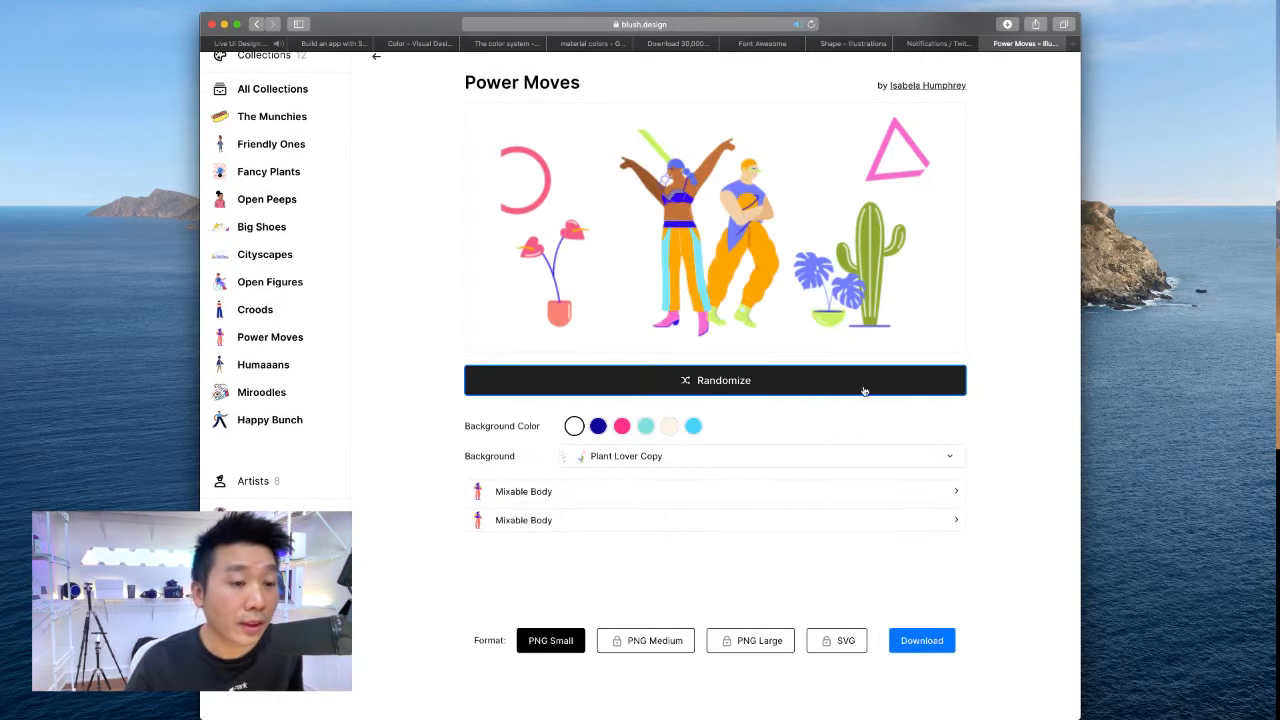
{"action": "left_click", "coordinate": [912, 390]}
{"action": "scroll", "coordinate": [780, 380], "scroll_direction": "up", "scroll_amount": 1}
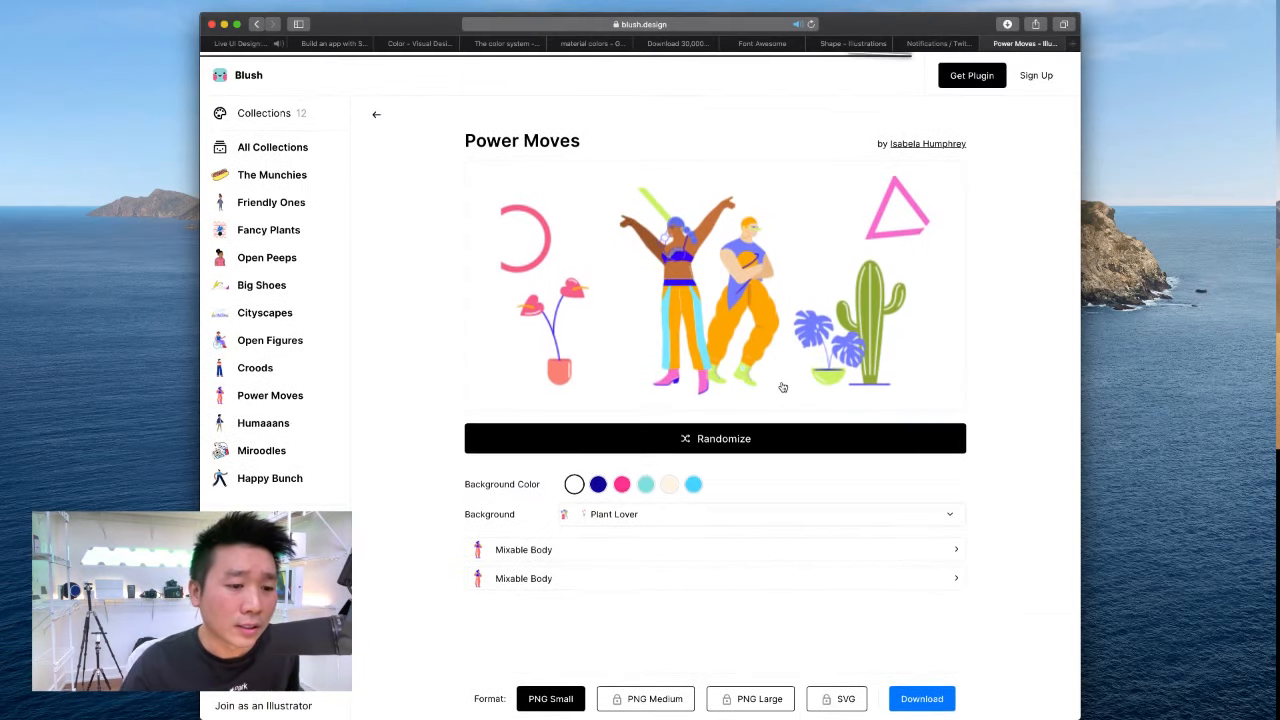
{"action": "left_click", "coordinate": [647, 484]}
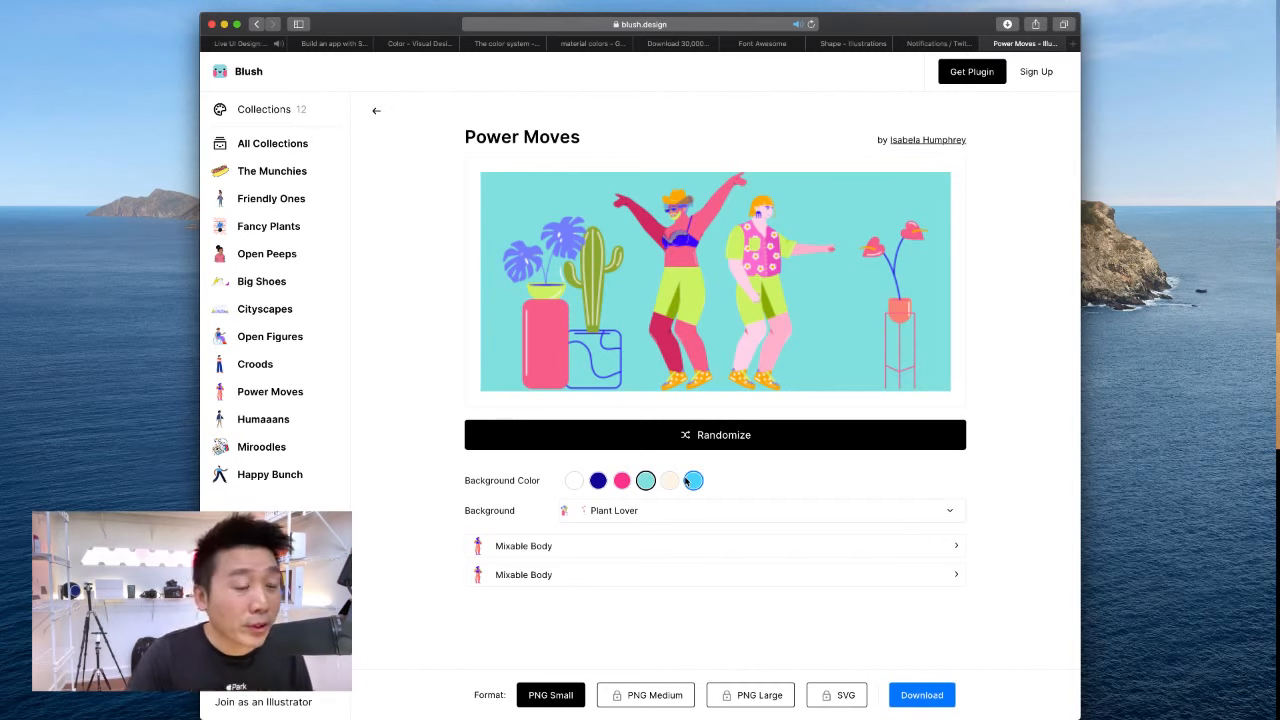
{"action": "left_click", "coordinate": [714, 446]}
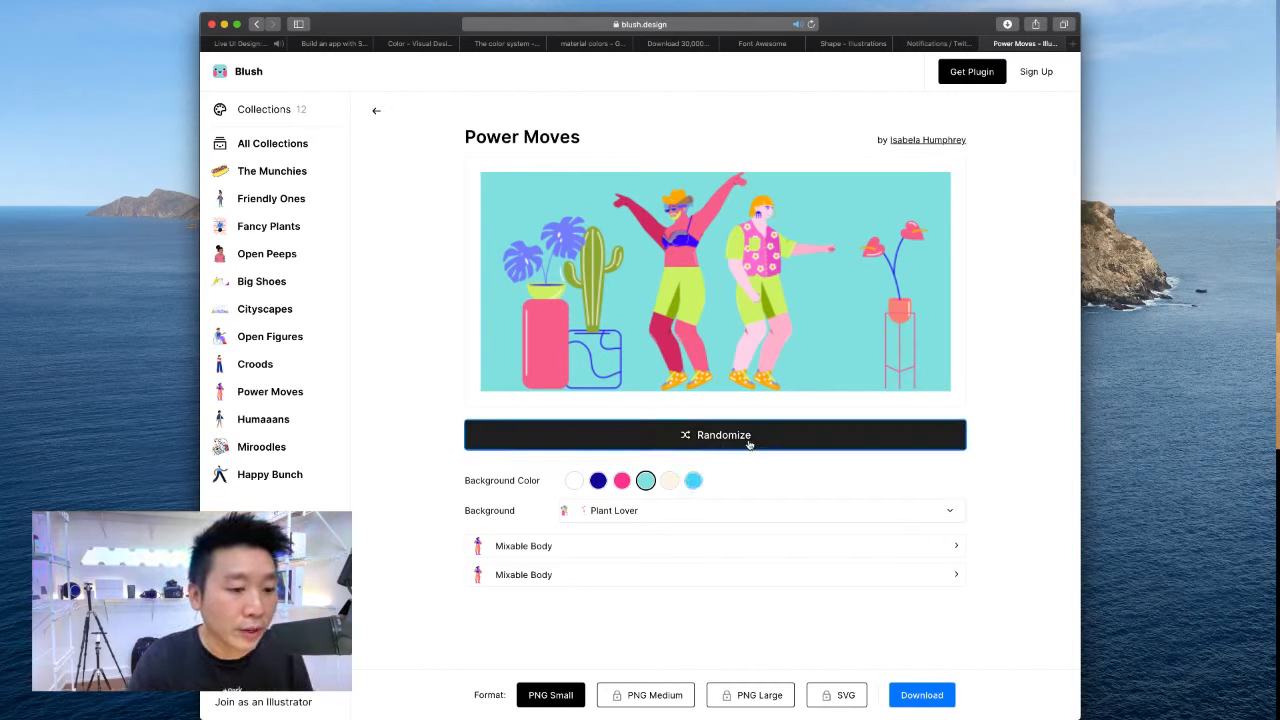
{"action": "left_click", "coordinate": [748, 443]}
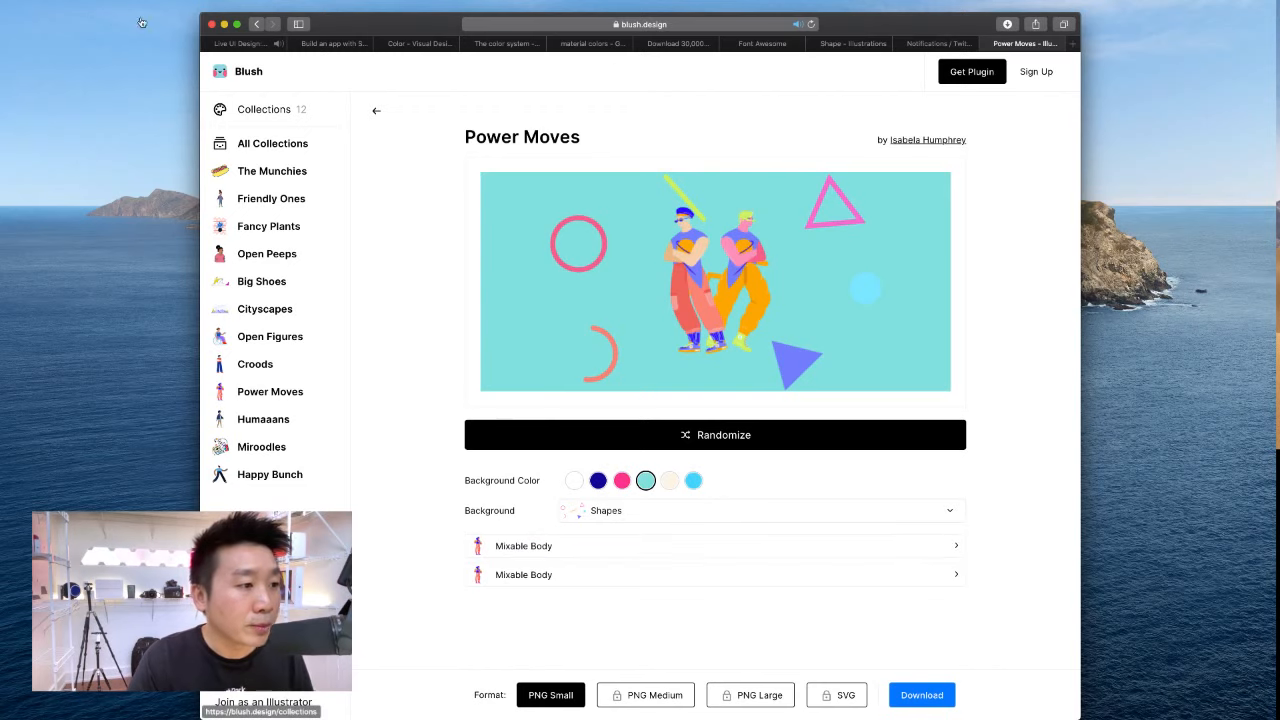
View The Munchies and Friendly Ones collections on Blush.
{"action": "left_click", "coordinate": [268, 172]}
{"action": "left_click", "coordinate": [266, 200]}
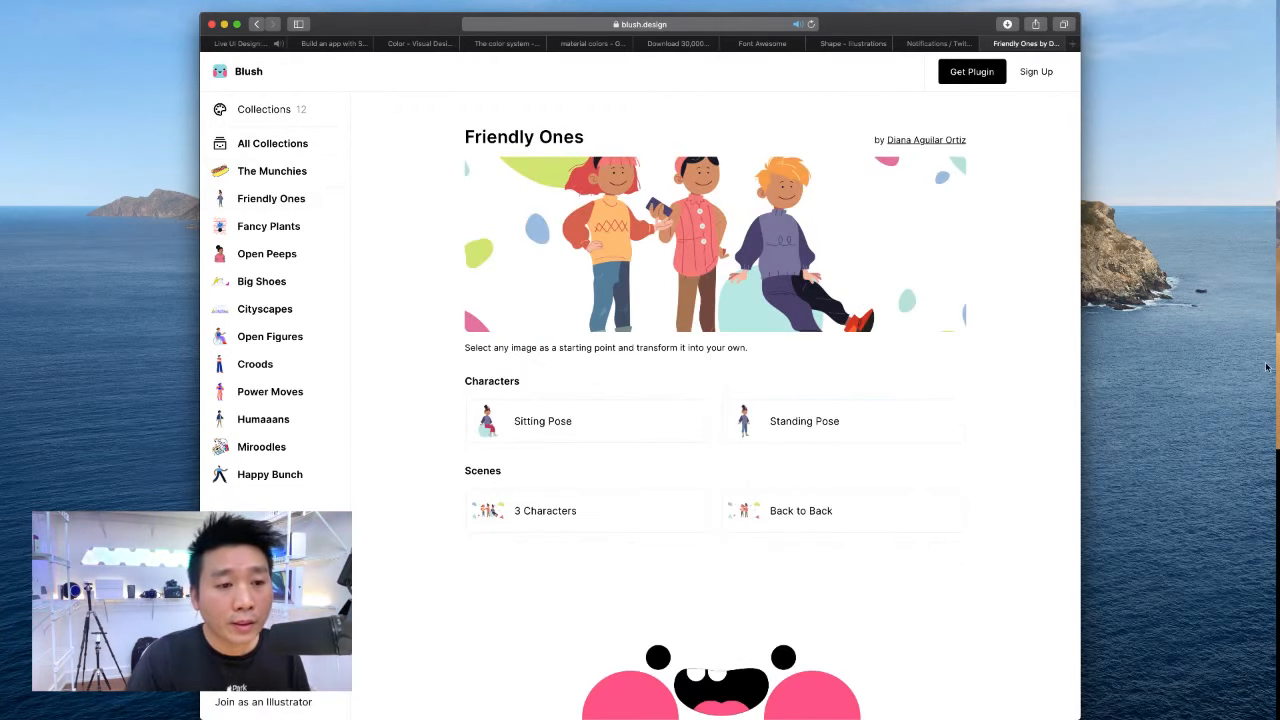
Switch to Figma, open the Shape Icon Library file and cancel publishing the library.
{"action": "key", "text": "super+Tab"}
{"action": "scroll", "coordinate": [904, 402], "scroll_direction": "down", "scroll_amount": 1}
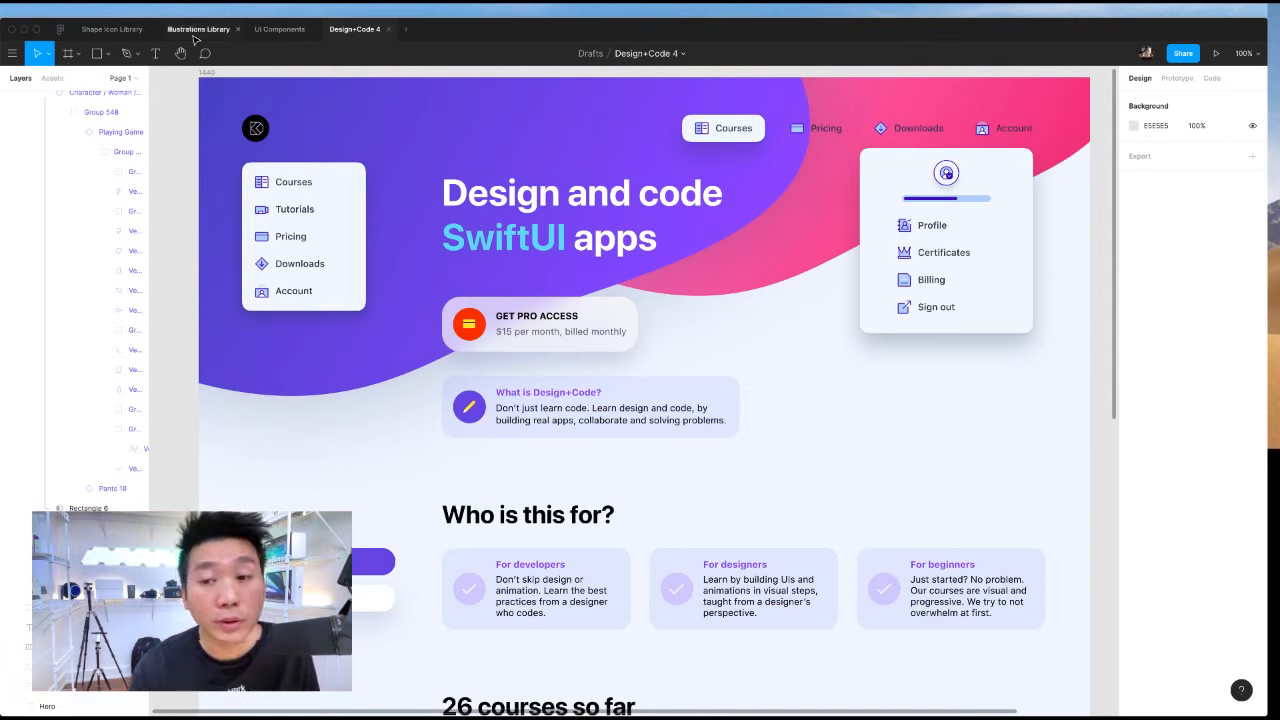
{"action": "left_click", "coordinate": [118, 34]}
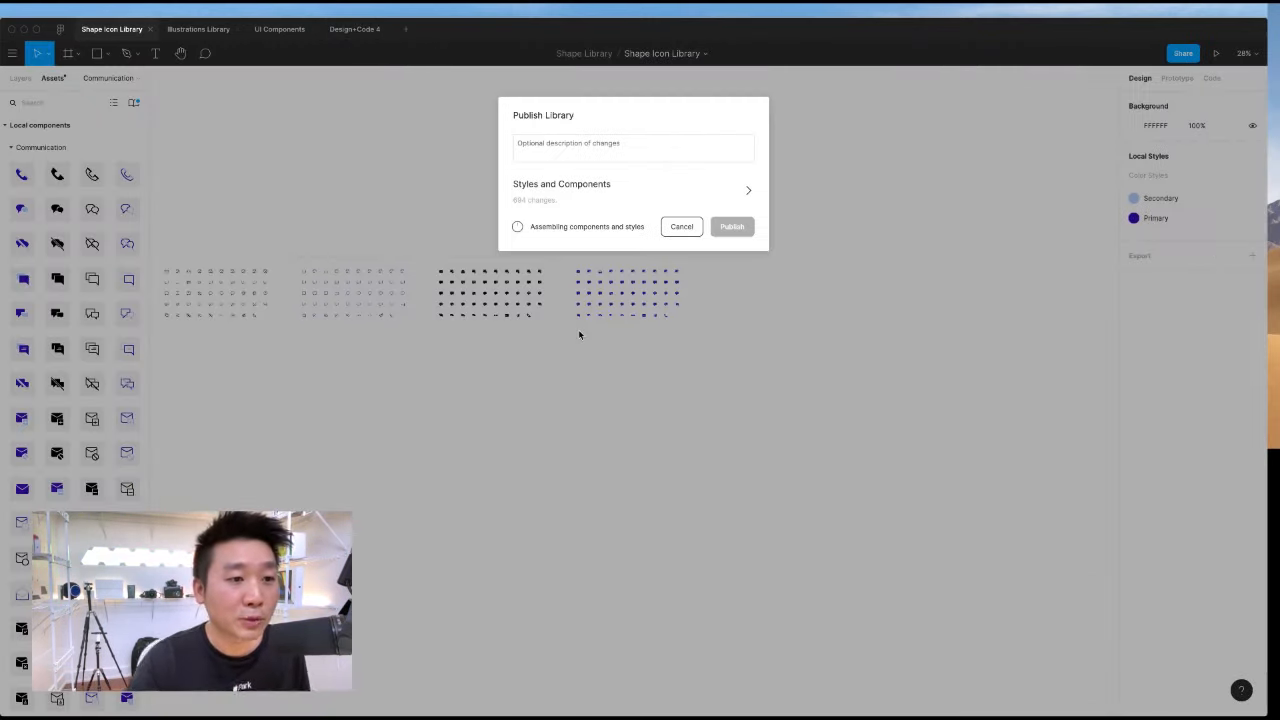
{"action": "left_click", "coordinate": [678, 228]}
{"action": "scroll", "coordinate": [632, 322], "scroll_direction": "left", "scroll_amount": 3}
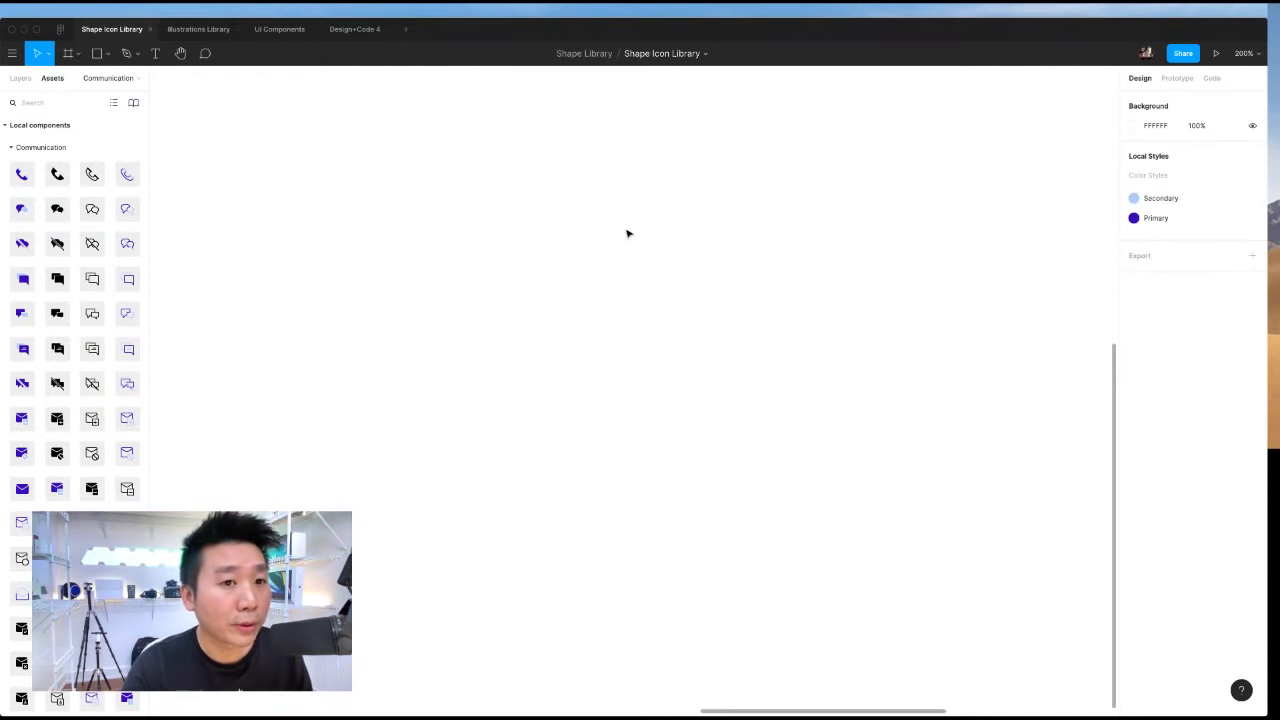
Look over the Communication icons in their outline, two-tone outline, solid black and two-tone solid sets.
{"action": "scroll", "coordinate": [625, 234], "scroll_direction": "right", "scroll_amount": 10}
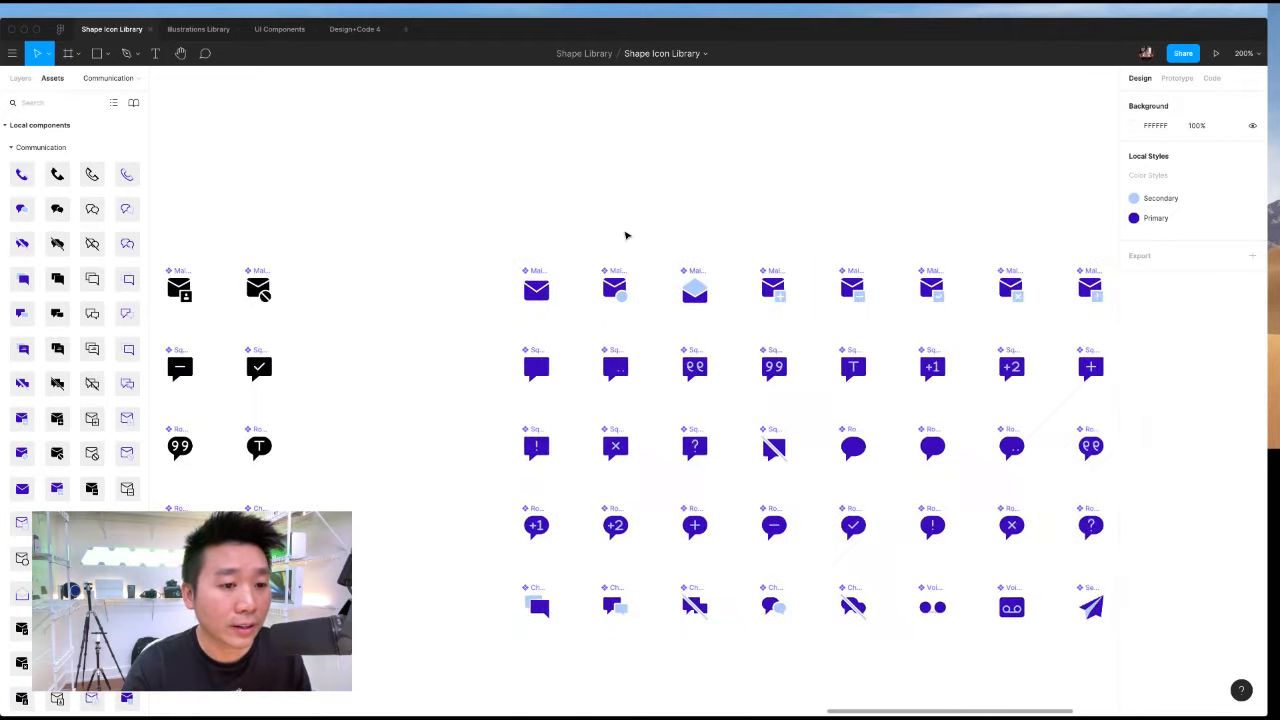
{"action": "scroll", "coordinate": [625, 236], "scroll_direction": "right", "scroll_amount": 5}
{"action": "scroll", "coordinate": [625, 236], "scroll_direction": "down", "scroll_amount": 3}
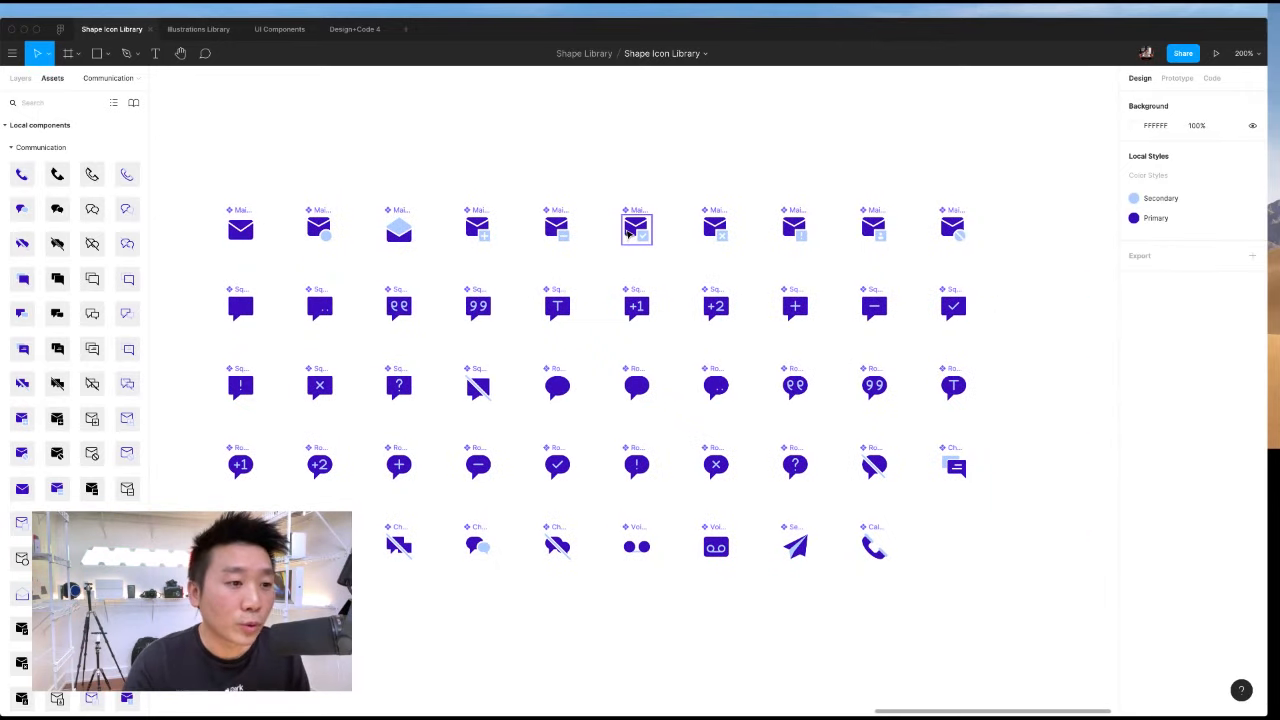
{"action": "scroll", "coordinate": [626, 232], "scroll_direction": "left", "scroll_amount": 15}
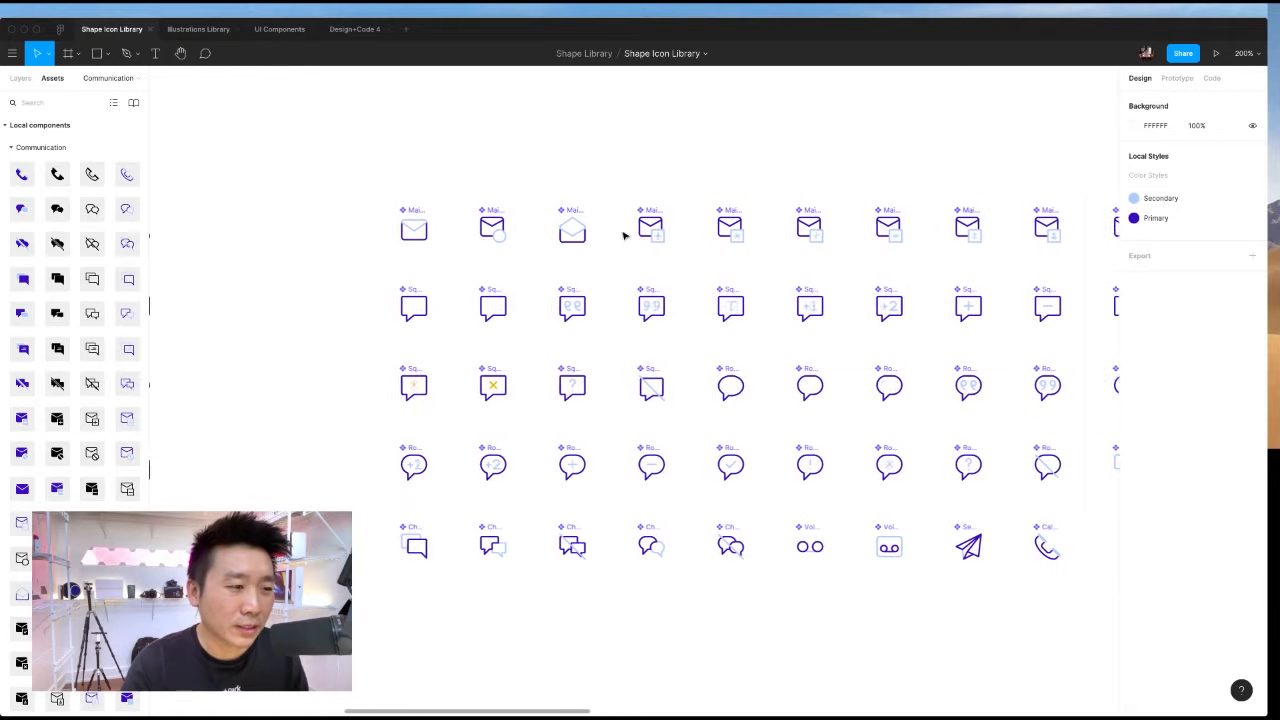
{"action": "scroll", "coordinate": [623, 235], "scroll_direction": "right", "scroll_amount": 4}
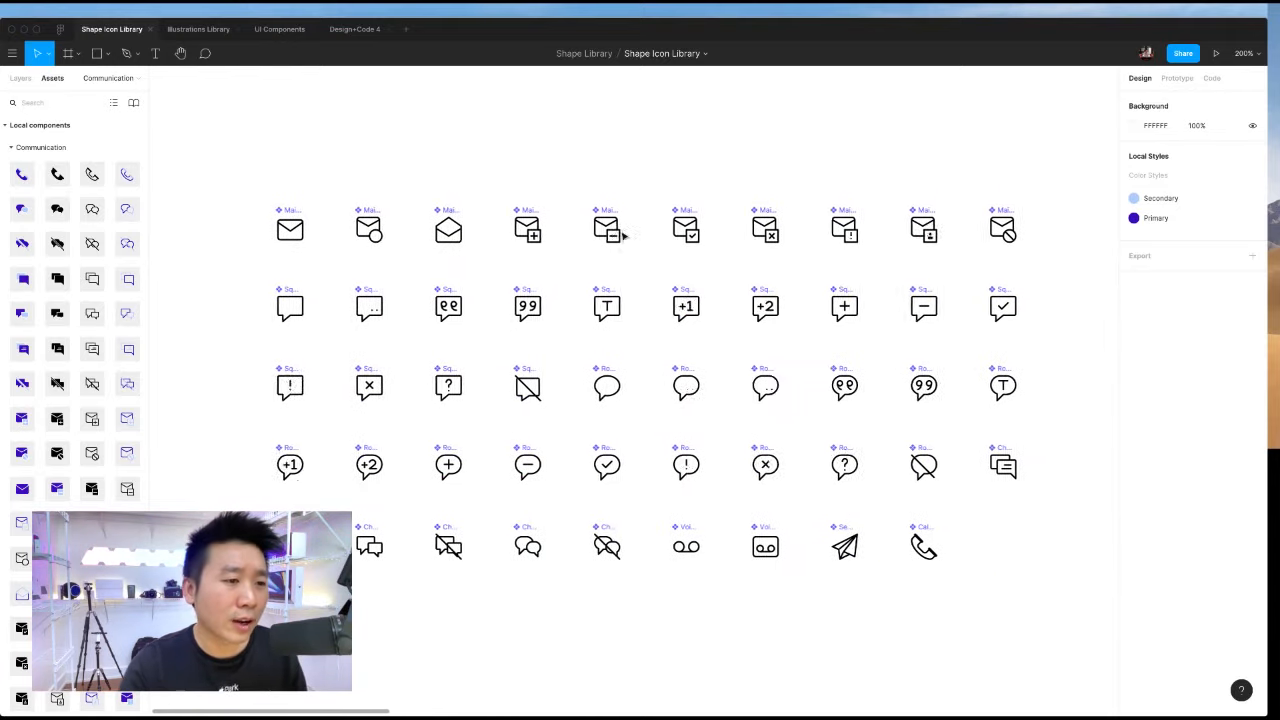
{"action": "scroll", "coordinate": [622, 235], "scroll_direction": "right", "scroll_amount": 1}
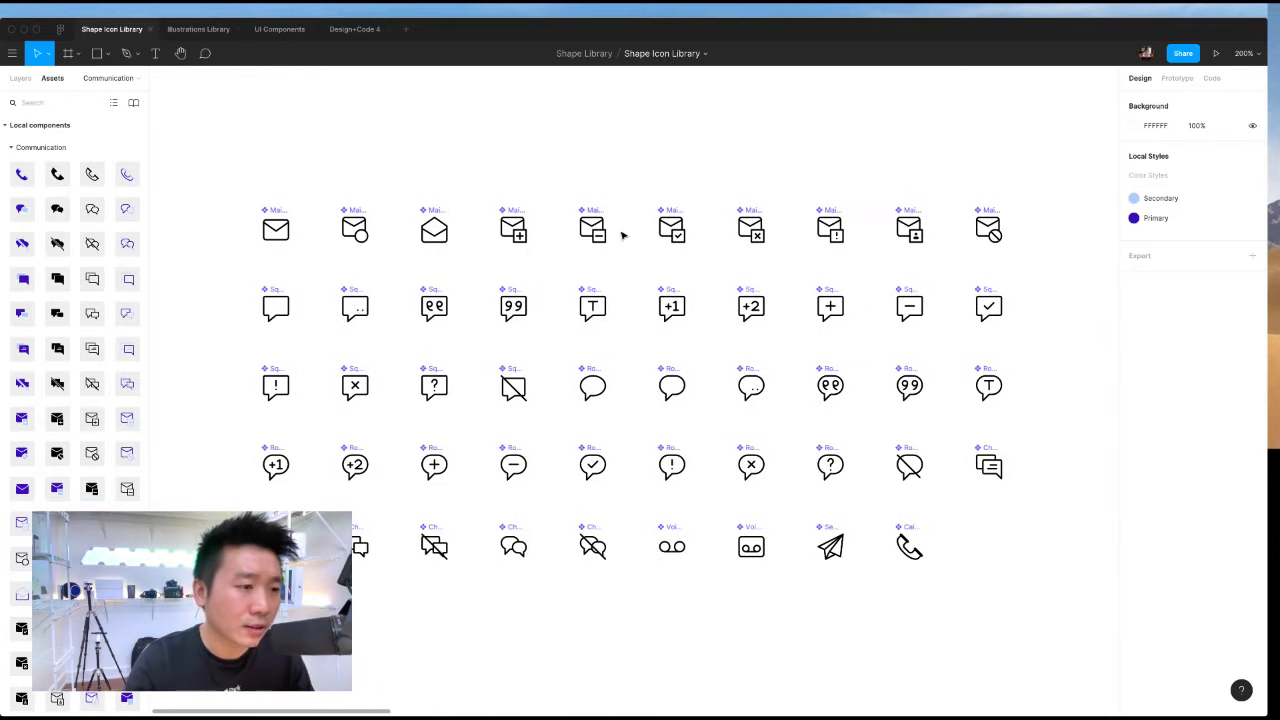
{"action": "scroll", "coordinate": [506, 296], "scroll_direction": "right", "scroll_amount": 10}
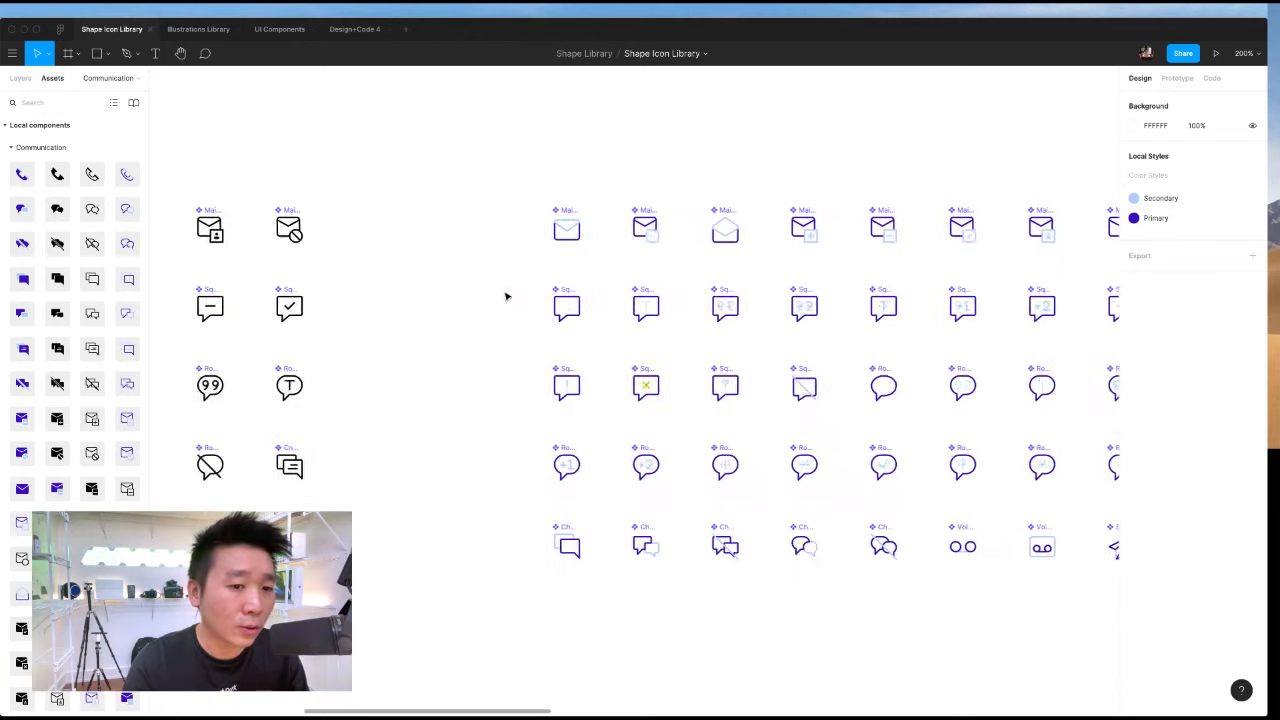
{"action": "scroll", "coordinate": [506, 296], "scroll_direction": "right", "scroll_amount": 10}
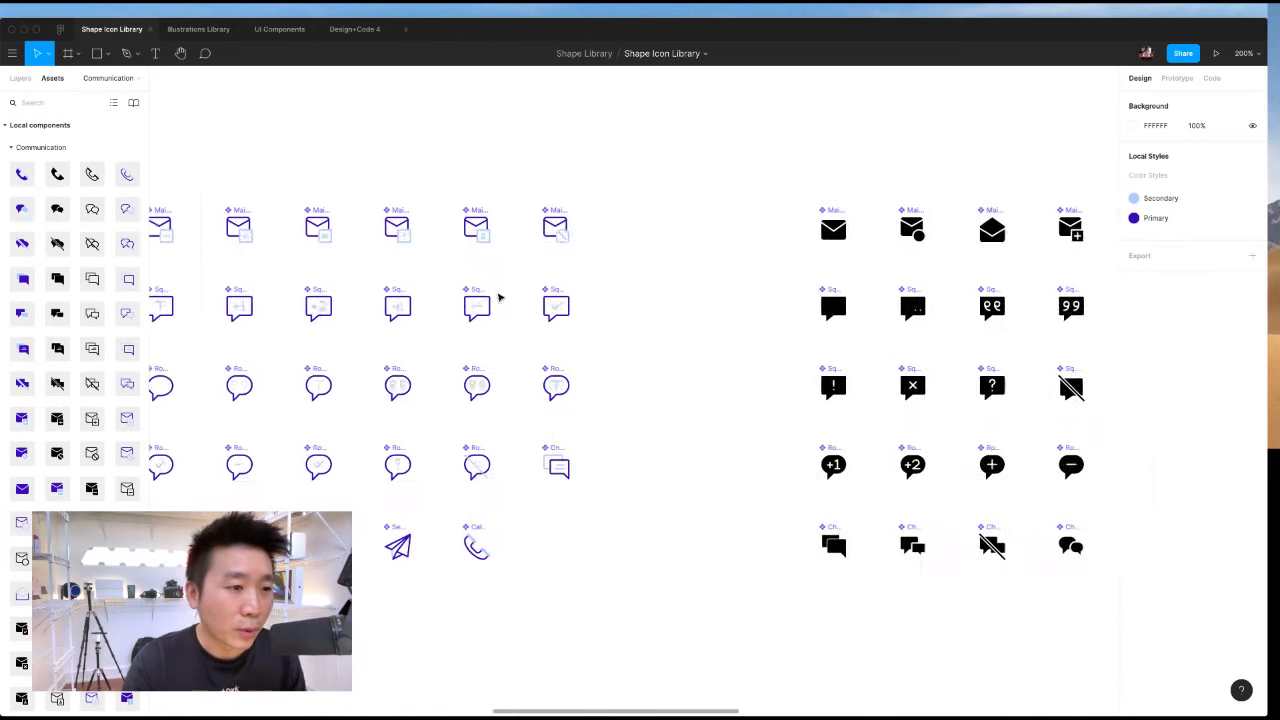
{"action": "scroll", "coordinate": [499, 297], "scroll_direction": "left", "scroll_amount": 5}
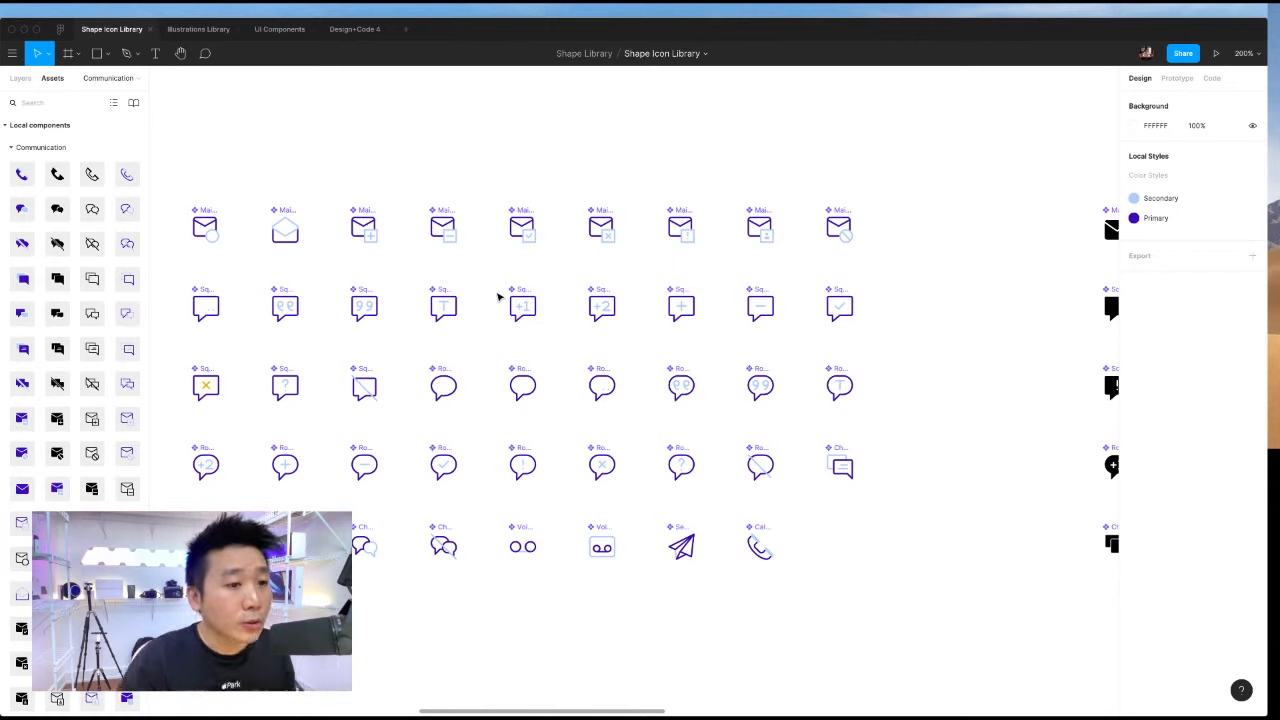
Inspect the group, badge and envelope inside the two-tone outline mail icon with the X badge.
{"action": "left_click", "coordinate": [590, 214]}
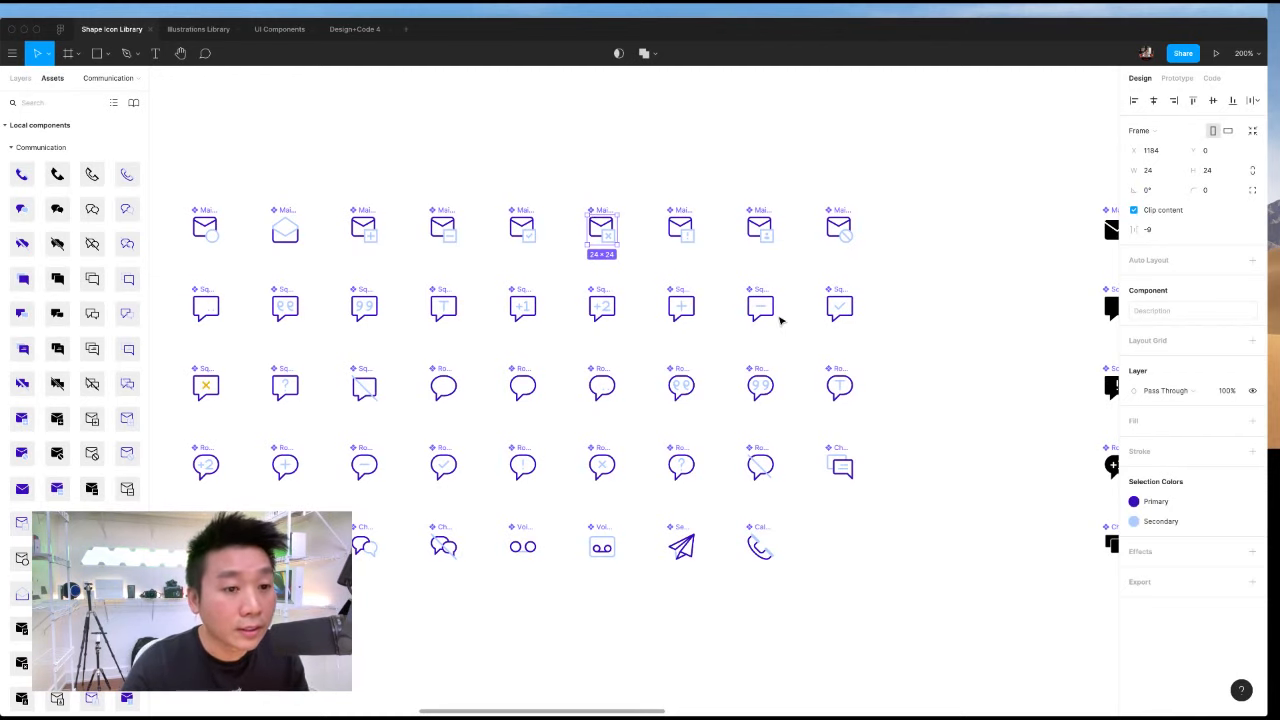
{"action": "key", "text": "Return"}
{"action": "scroll", "coordinate": [889, 383], "scroll_direction": "up", "scroll_amount": 1}
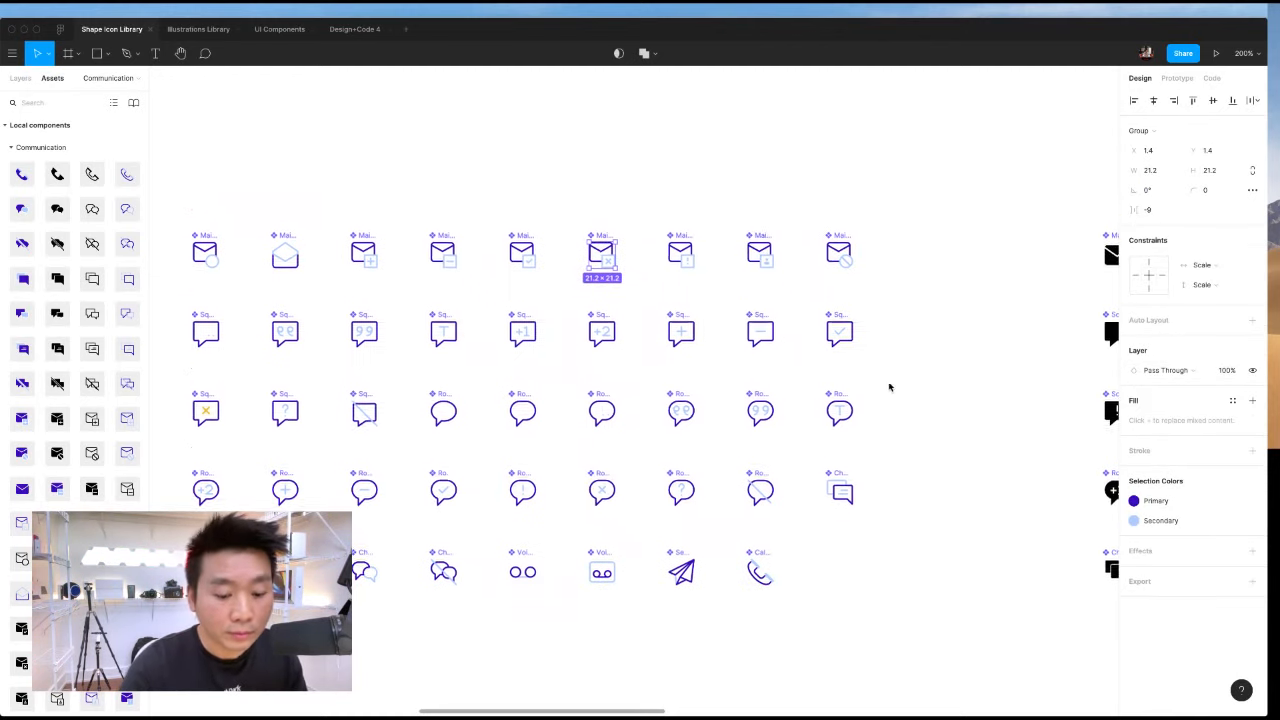
{"action": "key", "text": "plus"}
{"action": "scroll", "coordinate": [769, 277], "scroll_direction": "up", "scroll_amount": 2}
{"action": "left_click", "coordinate": [682, 259]}
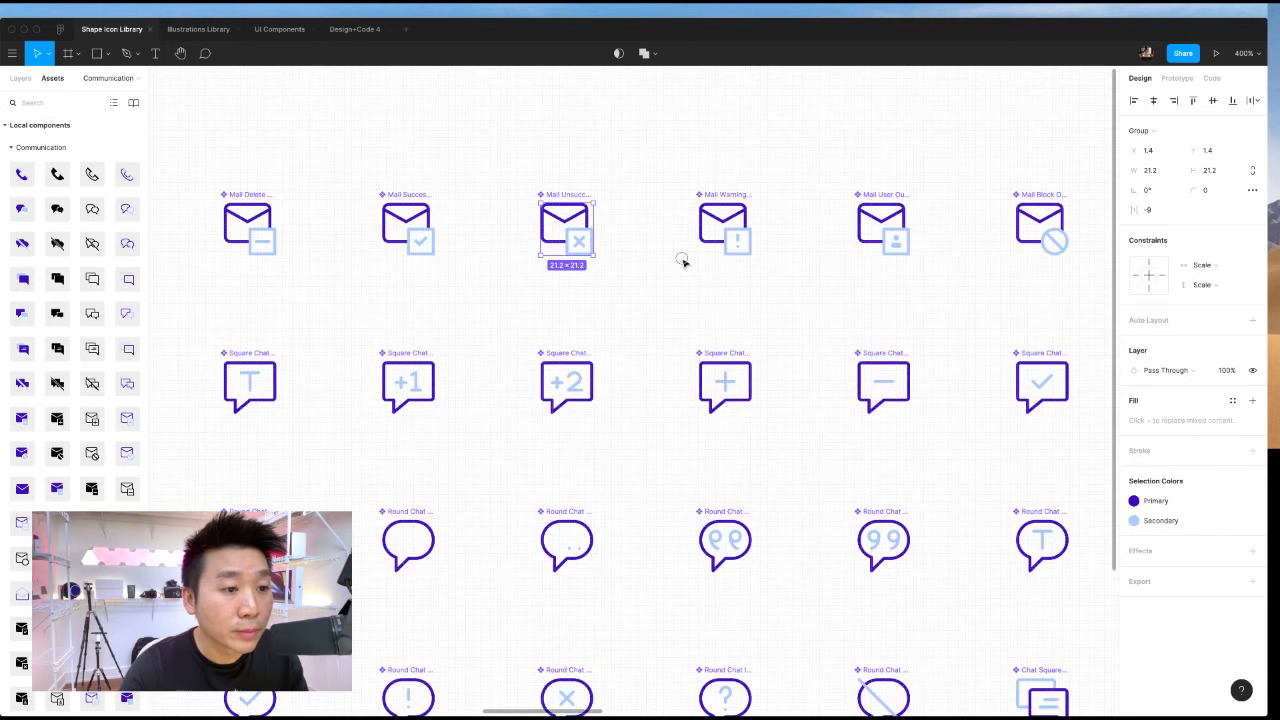
{"action": "double_click", "coordinate": [588, 231]}
{"action": "double_click", "coordinate": [588, 231]}
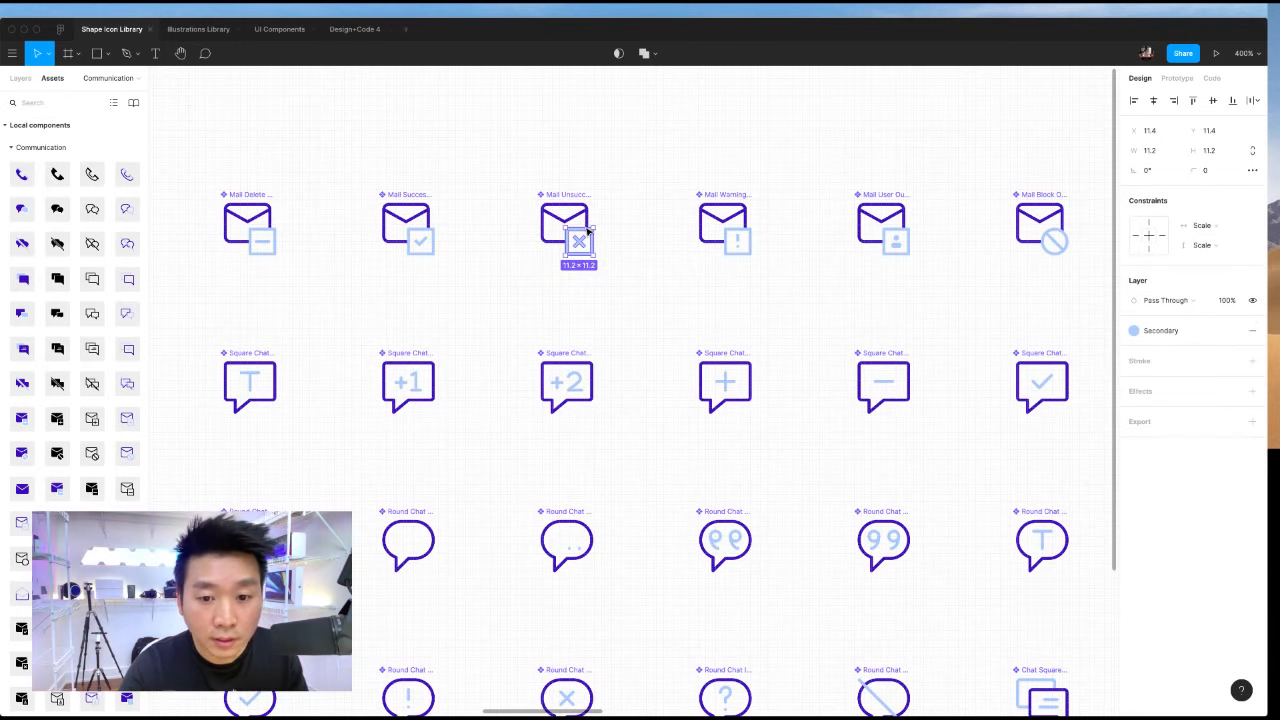
{"action": "left_click", "coordinate": [556, 216]}
{"action": "left_click", "coordinate": [561, 203]}
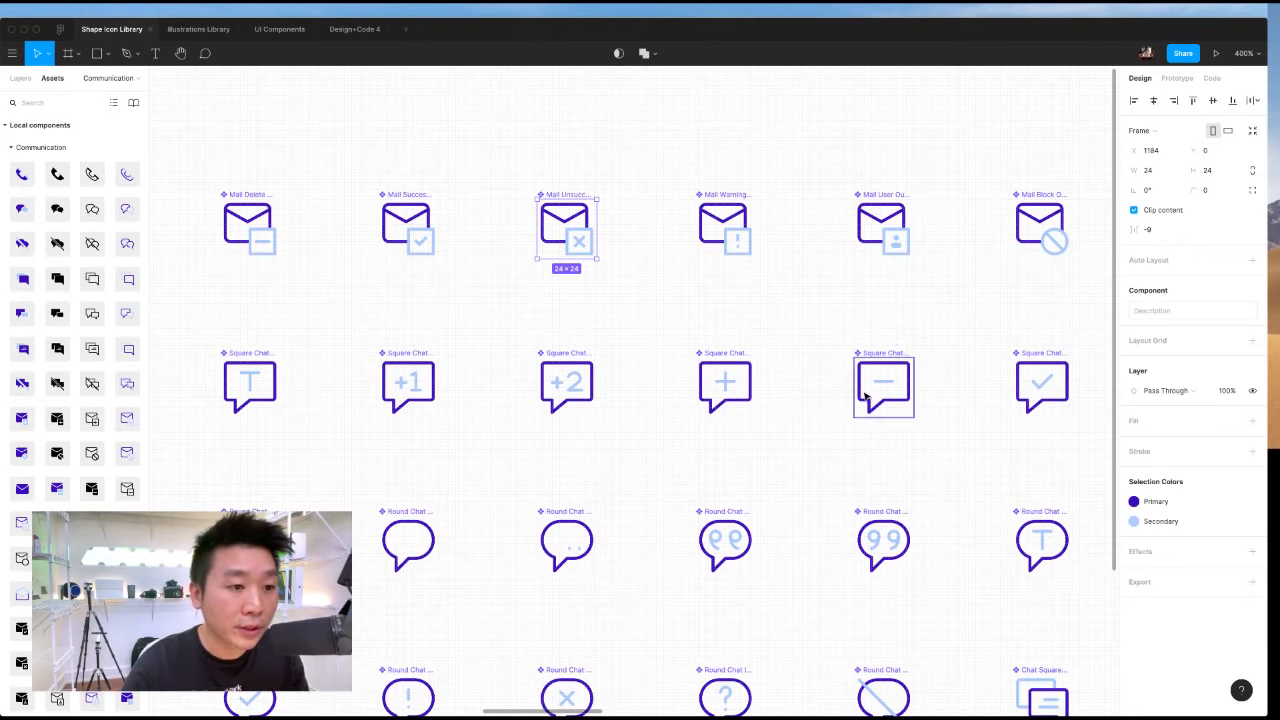
{"action": "left_click", "coordinate": [686, 329]}
Compare the two-tone outline Communication icons with the two-tone solid set.
{"action": "scroll", "coordinate": [686, 331], "scroll_direction": "right", "scroll_amount": 3}
{"action": "scroll", "coordinate": [686, 331], "scroll_direction": "right", "scroll_amount": 3}
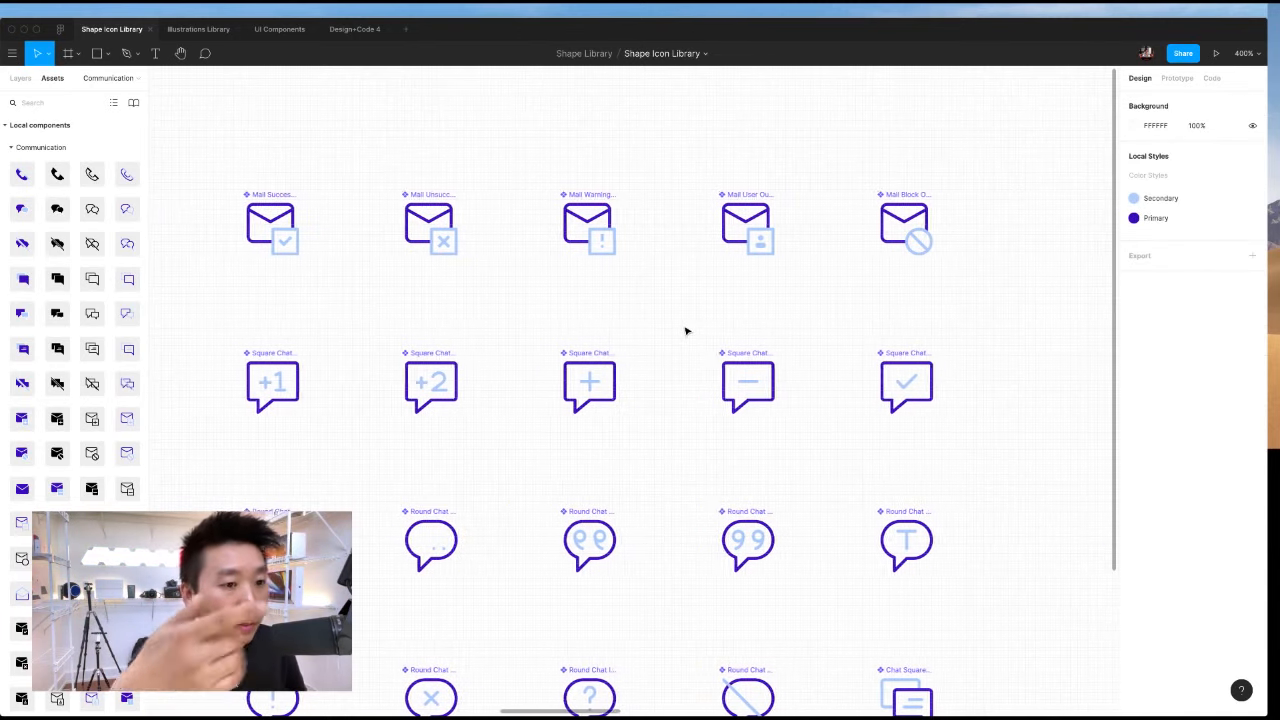
{"action": "scroll", "coordinate": [697, 335], "scroll_direction": "right", "scroll_amount": 2}
{"action": "key", "text": "minus"}
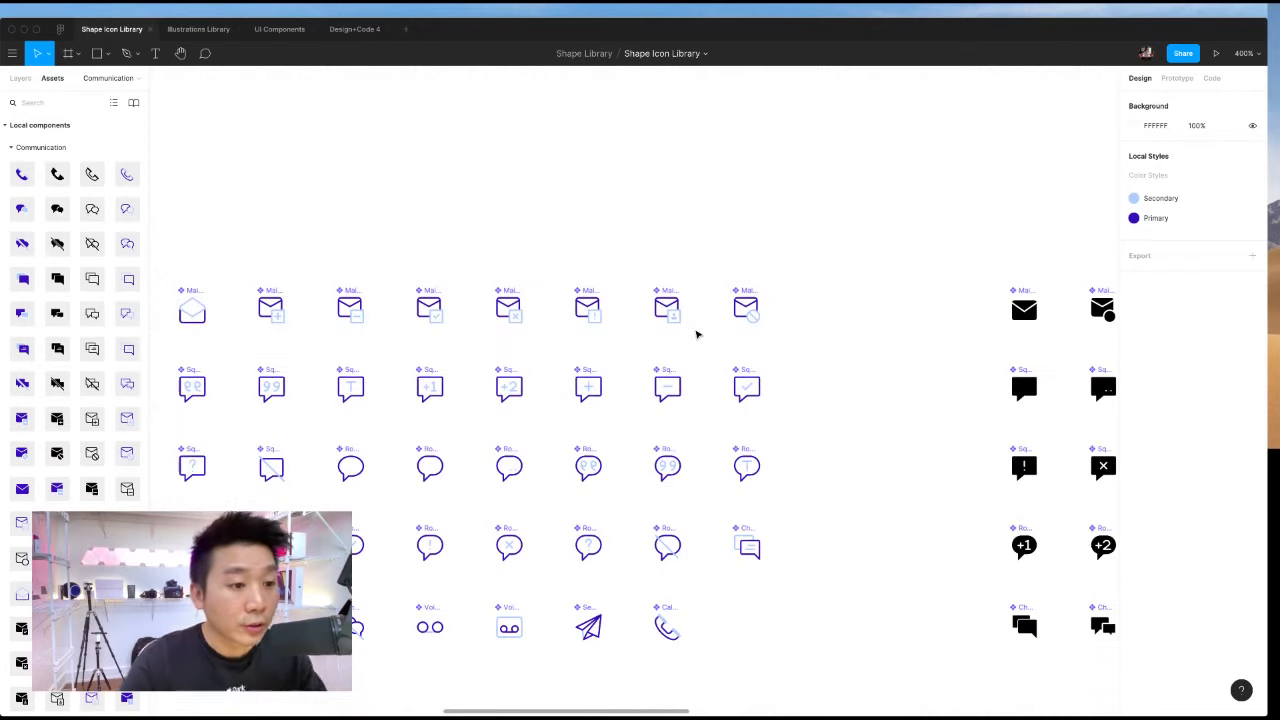
{"action": "scroll", "coordinate": [614, 360], "scroll_direction": "left", "scroll_amount": 2}
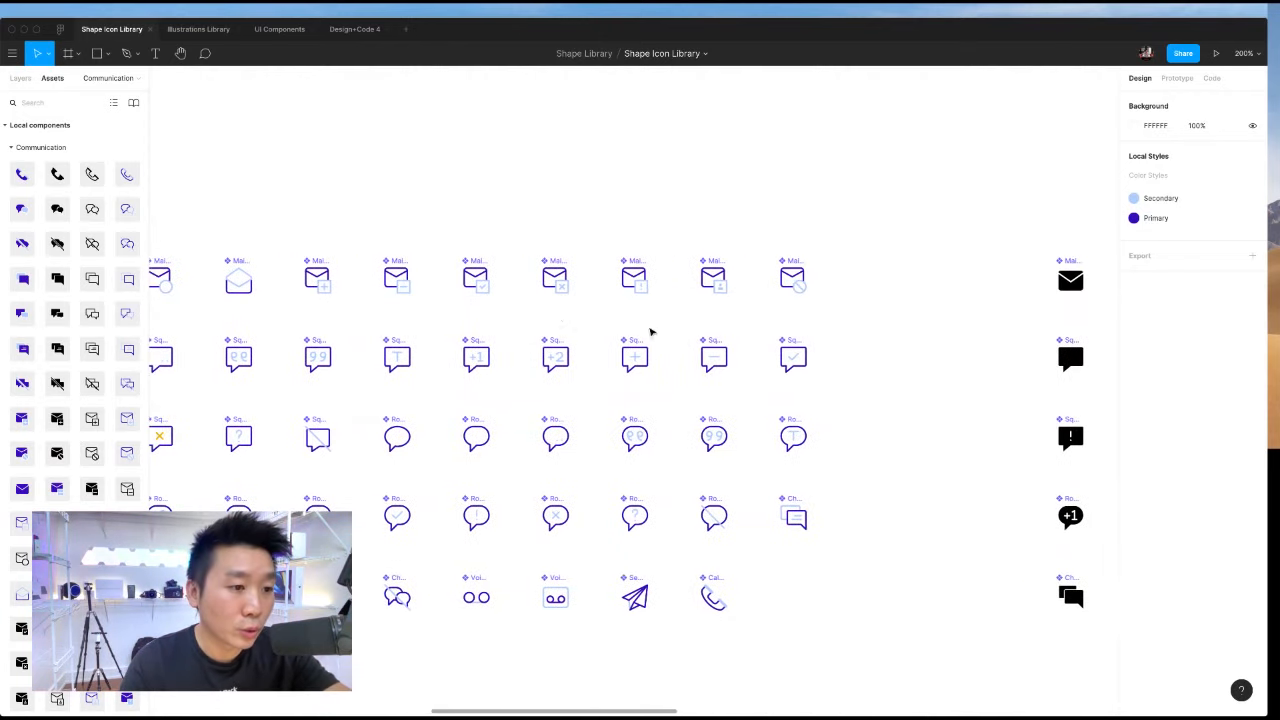
{"action": "scroll", "coordinate": [800, 351], "scroll_direction": "right", "scroll_amount": 10}
{"action": "scroll", "coordinate": [803, 351], "scroll_direction": "right", "scroll_amount": 10}
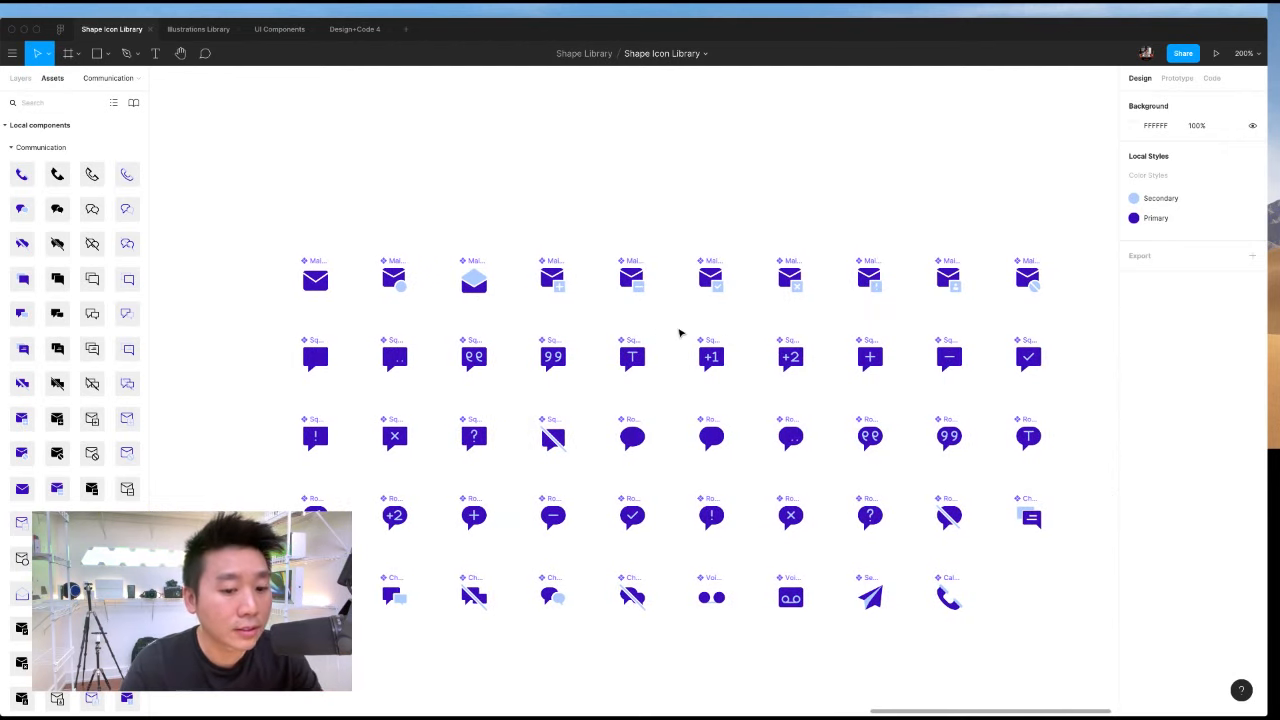
{"action": "scroll", "coordinate": [704, 332], "scroll_direction": "right", "scroll_amount": 2}
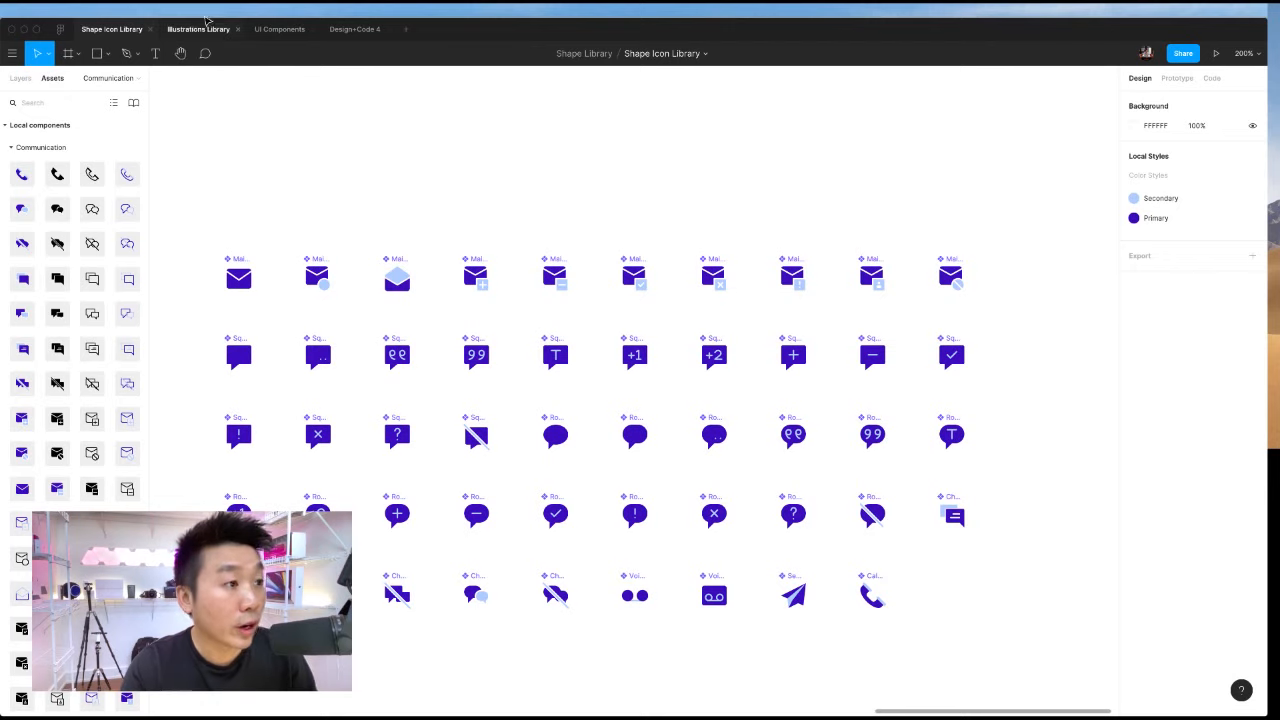
Switch to the Illustrations Library file and look over the scenes on the Premade Compositions page.
{"action": "left_click", "coordinate": [197, 29]}
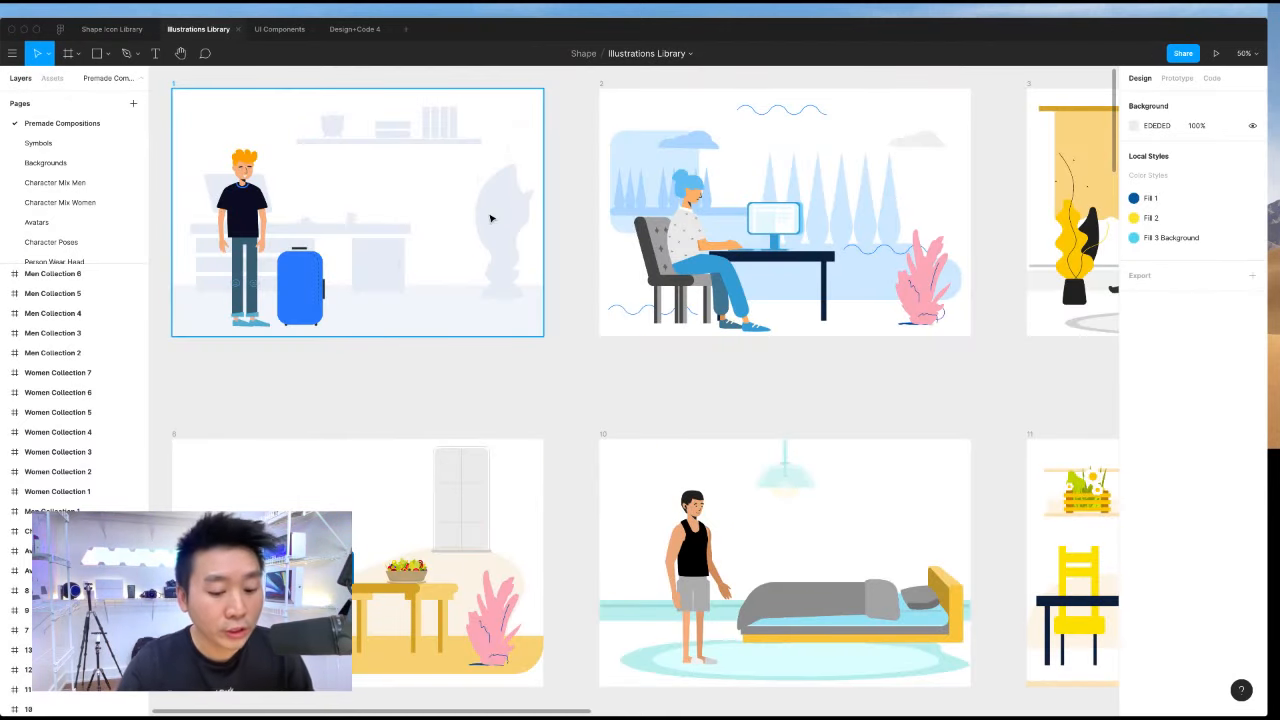
{"action": "key", "text": "minus"}
{"action": "scroll", "coordinate": [520, 238], "scroll_direction": "right", "scroll_amount": 2}
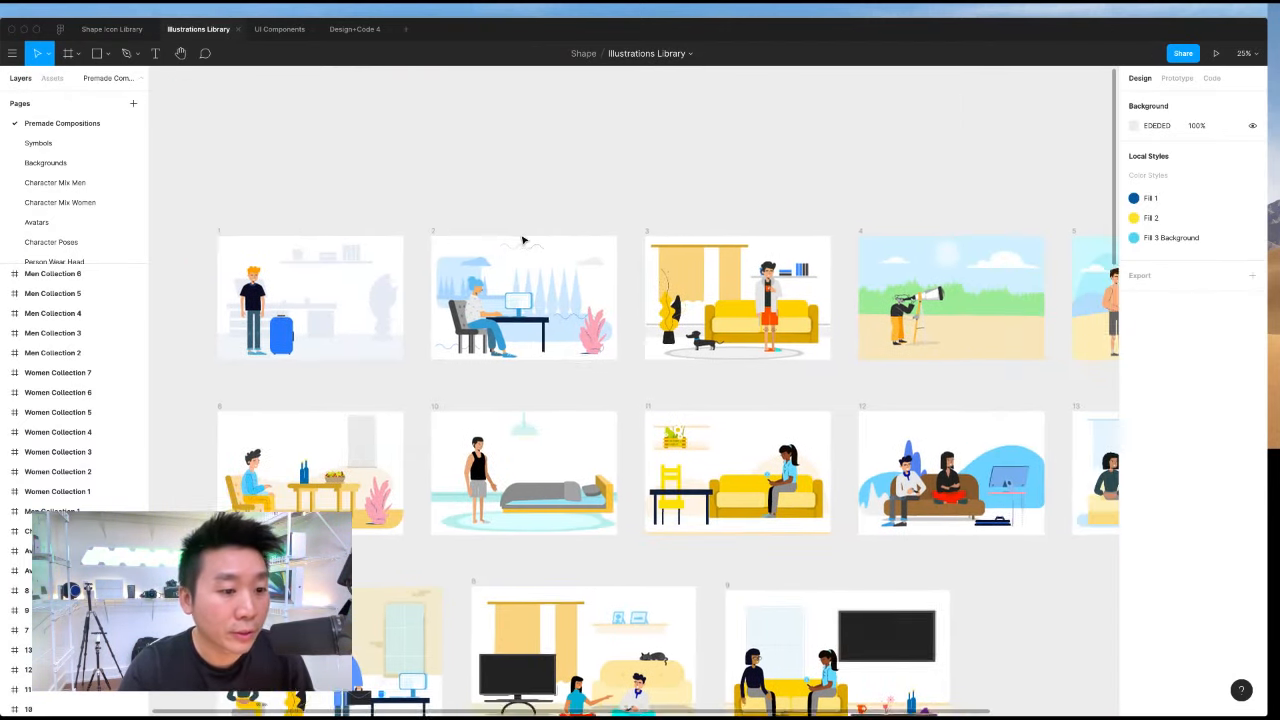
{"action": "scroll", "coordinate": [517, 240], "scroll_direction": "down", "scroll_amount": 3}
{"action": "scroll", "coordinate": [517, 240], "scroll_direction": "left", "scroll_amount": 1}
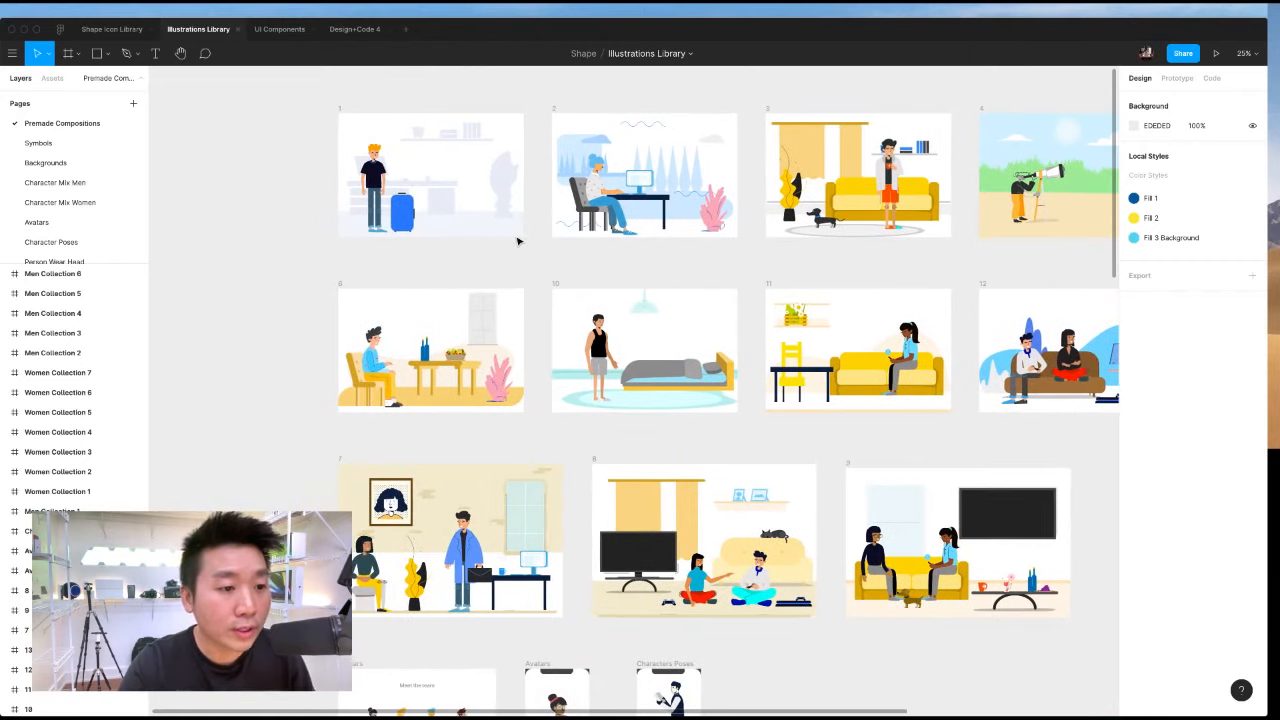
Swap the legs instance of the man in composition 10 for Pants 1.
{"action": "key", "text": "plus"}
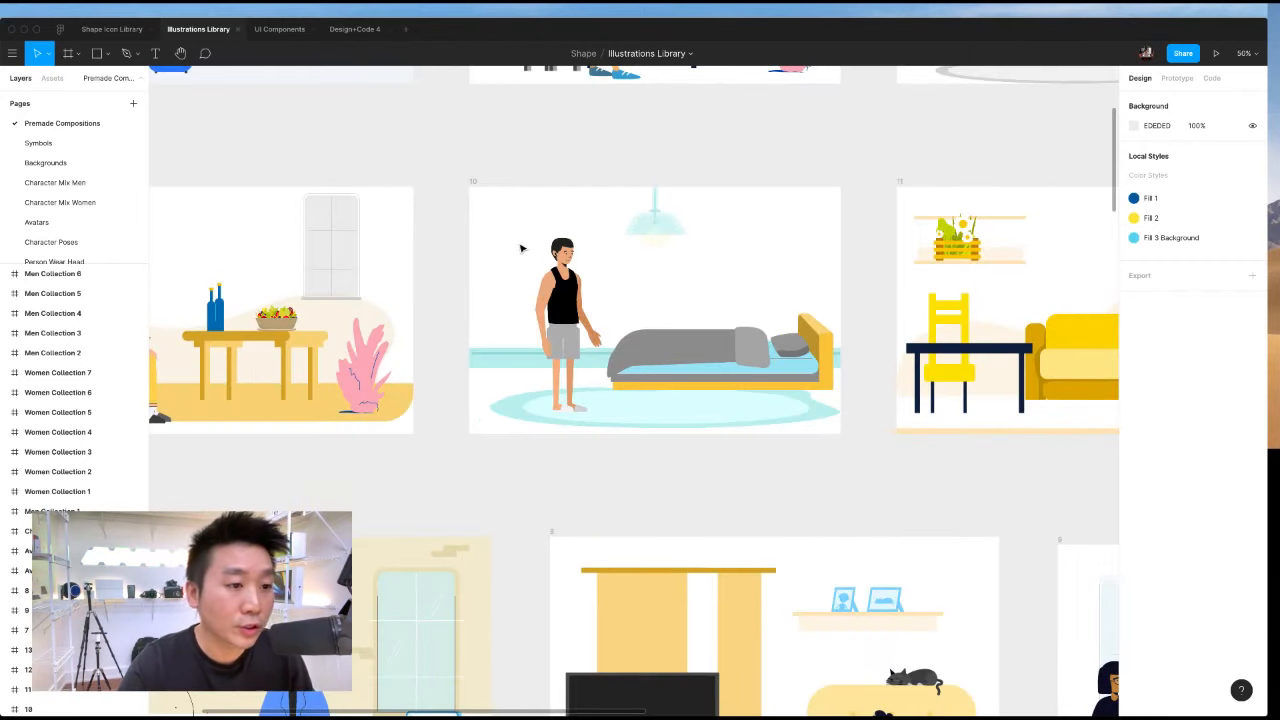
{"action": "left_click", "coordinate": [576, 284]}
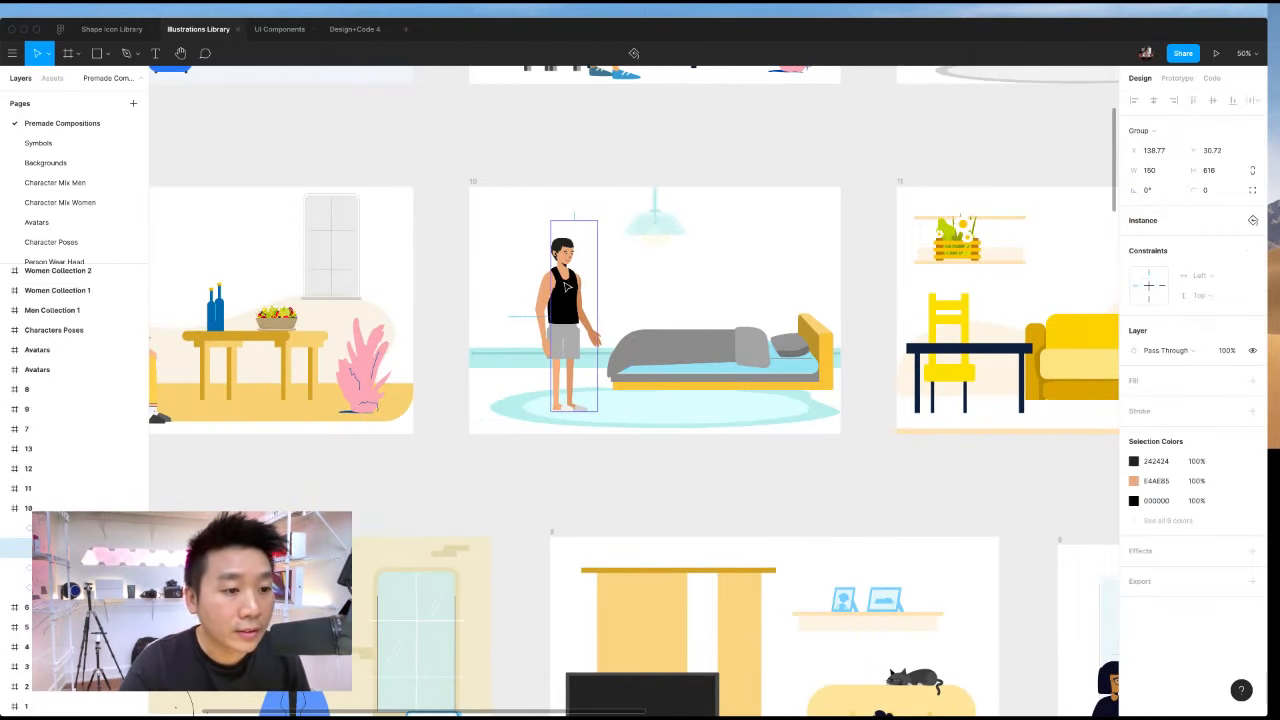
{"action": "left_click", "coordinate": [566, 348]}
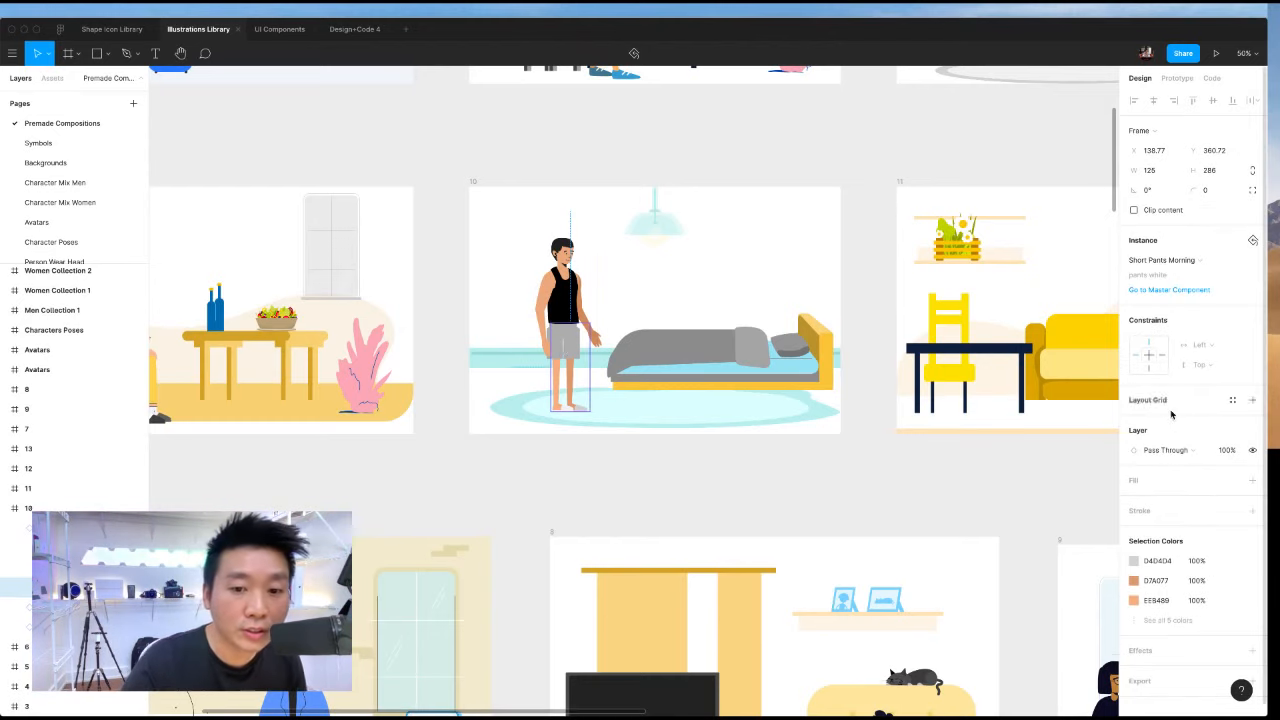
{"action": "left_click", "coordinate": [1170, 262]}
{"action": "mouse_move", "coordinate": [1159, 317]}
{"action": "mouse_move", "coordinate": [1158, 343]}
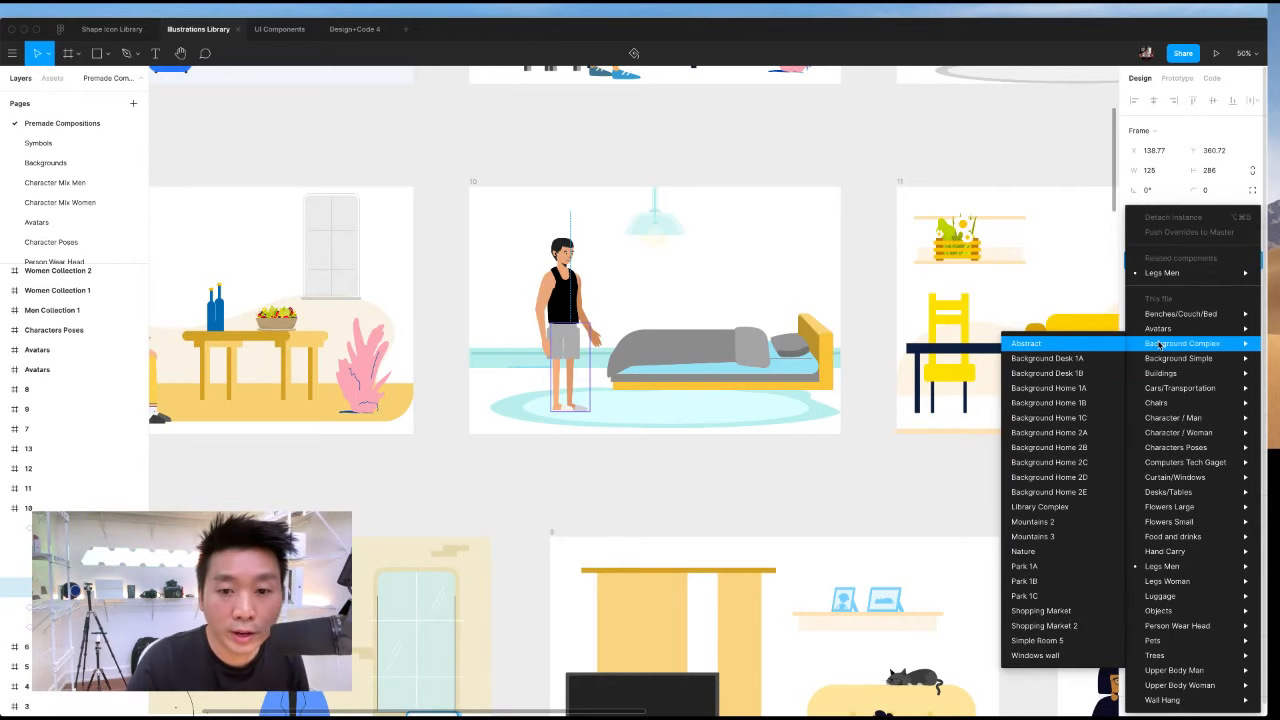
{"action": "mouse_move", "coordinate": [1176, 276]}
{"action": "left_click", "coordinate": [1040, 364]}
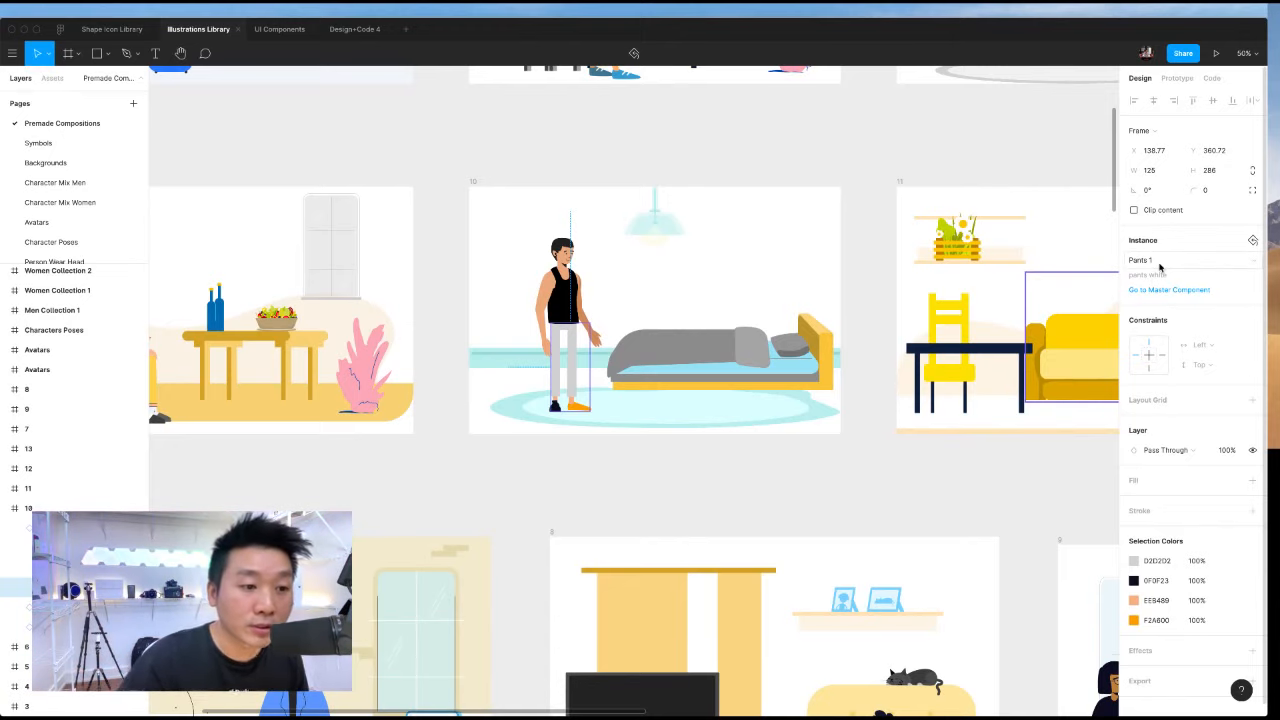
{"action": "left_click", "coordinate": [789, 145]}
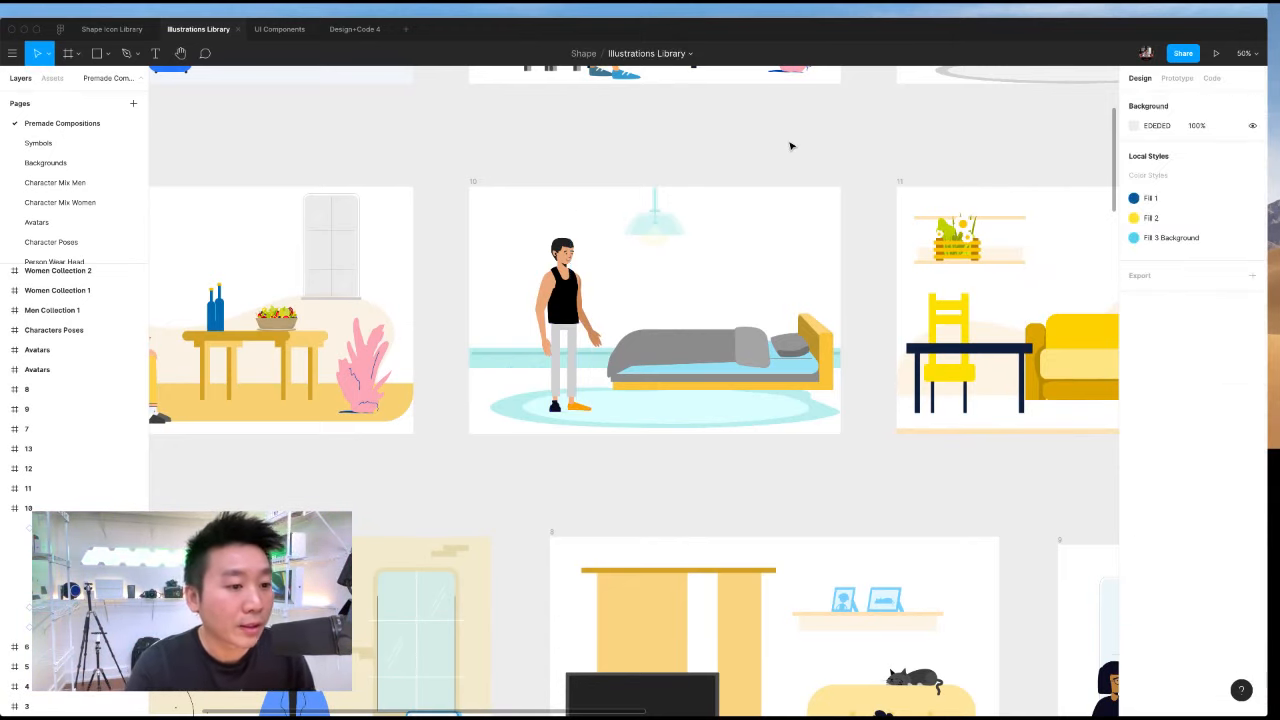
Undo the legs swap on the man in composition 10.
{"action": "key", "text": "super+z"}
{"action": "key", "text": "super+z"}
{"action": "scroll", "coordinate": [789, 145], "scroll_direction": "down", "scroll_amount": 5}
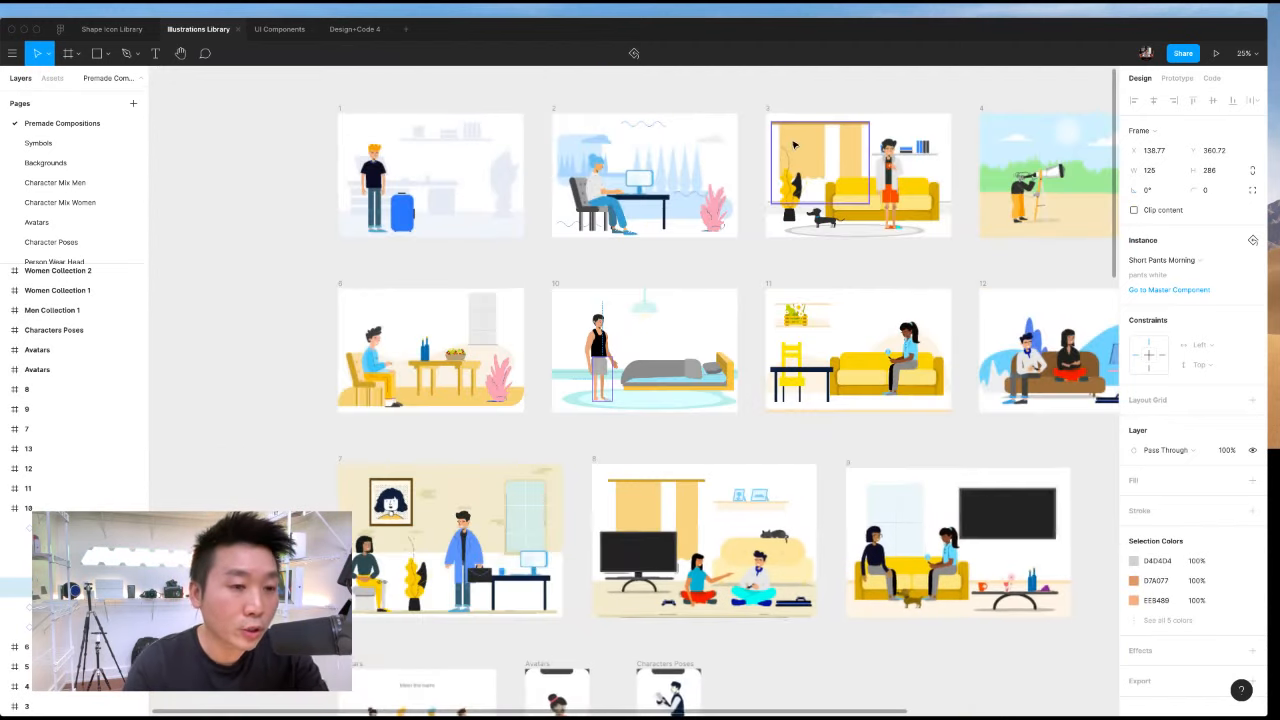
View the remaining compositions and the Character Mix Men, Character Mix Women, Avatars and Character Poses pages.
{"action": "scroll", "coordinate": [780, 157], "scroll_direction": "right", "scroll_amount": 5}
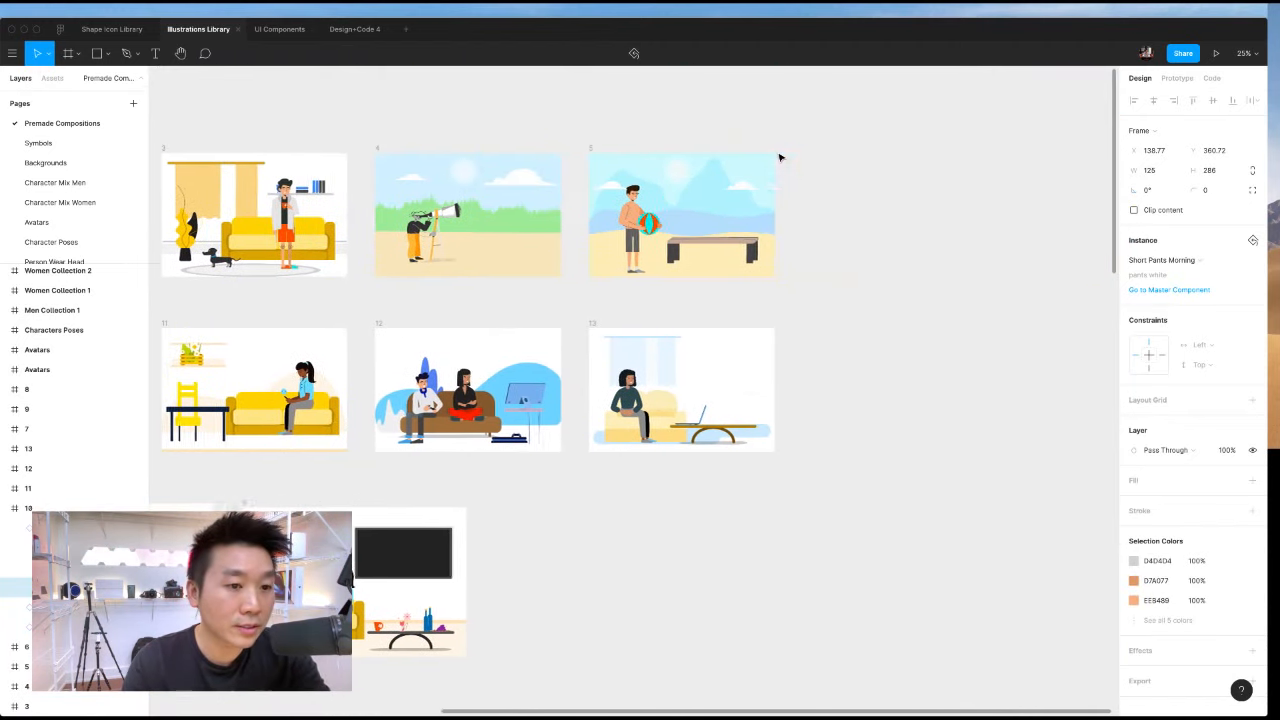
{"action": "scroll", "coordinate": [781, 155], "scroll_direction": "down", "scroll_amount": 3}
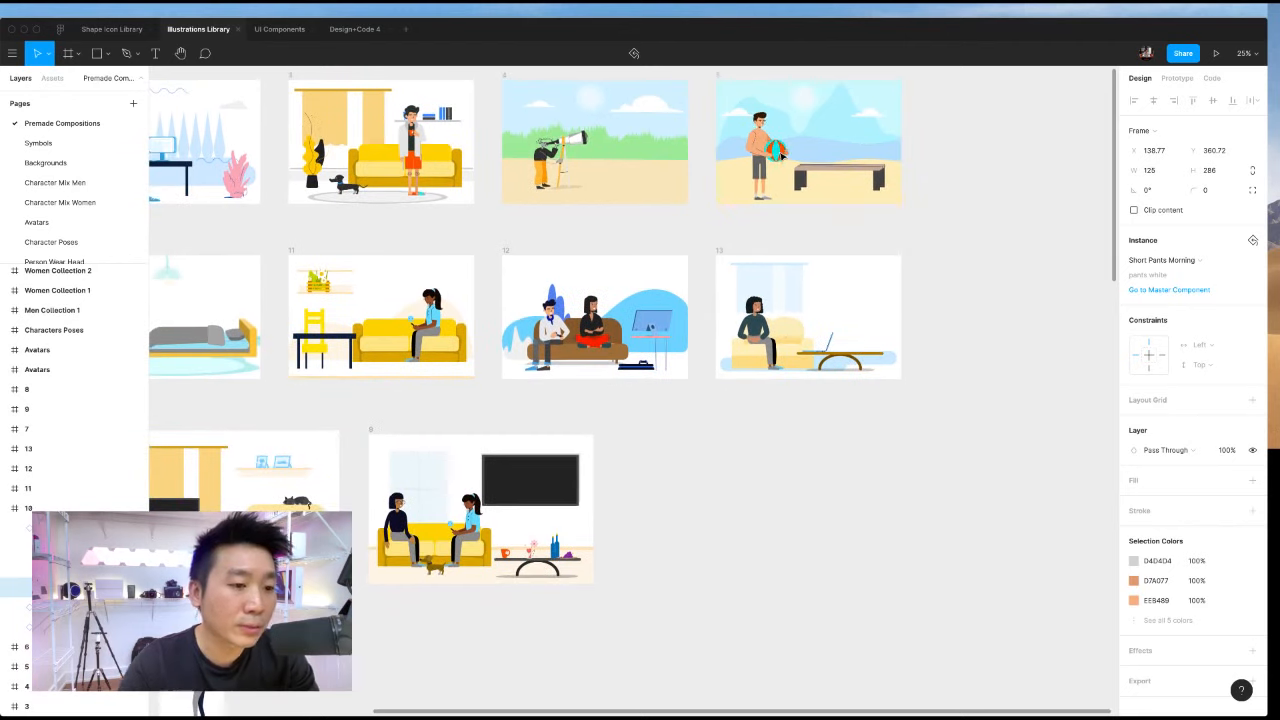
{"action": "scroll", "coordinate": [781, 155], "scroll_direction": "left", "scroll_amount": 2}
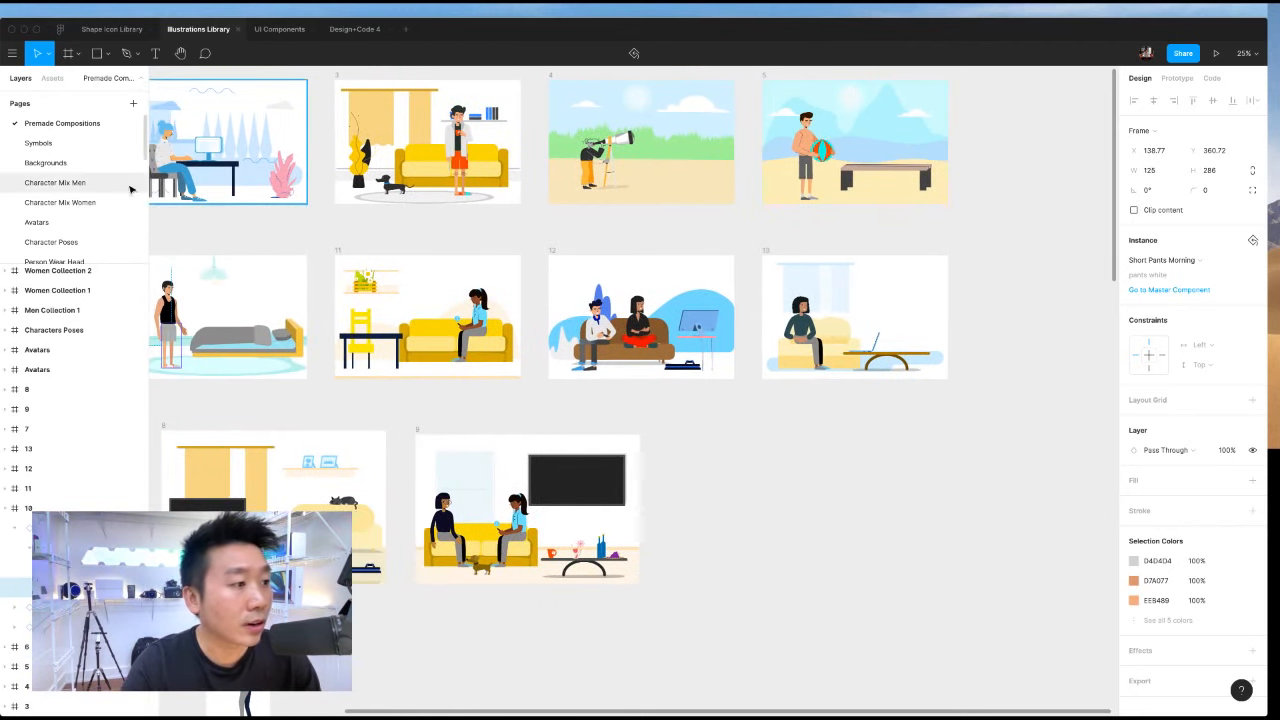
{"action": "left_click", "coordinate": [60, 162]}
{"action": "left_click", "coordinate": [78, 184]}
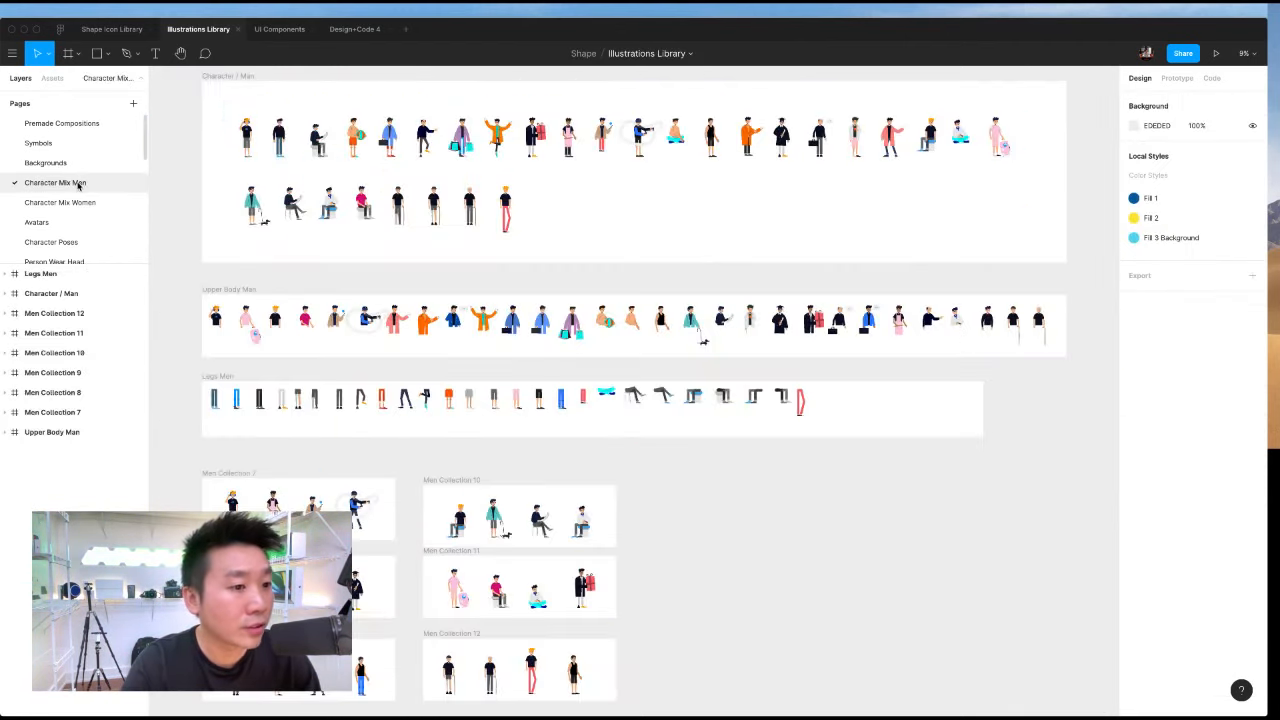
{"action": "left_click", "coordinate": [79, 203]}
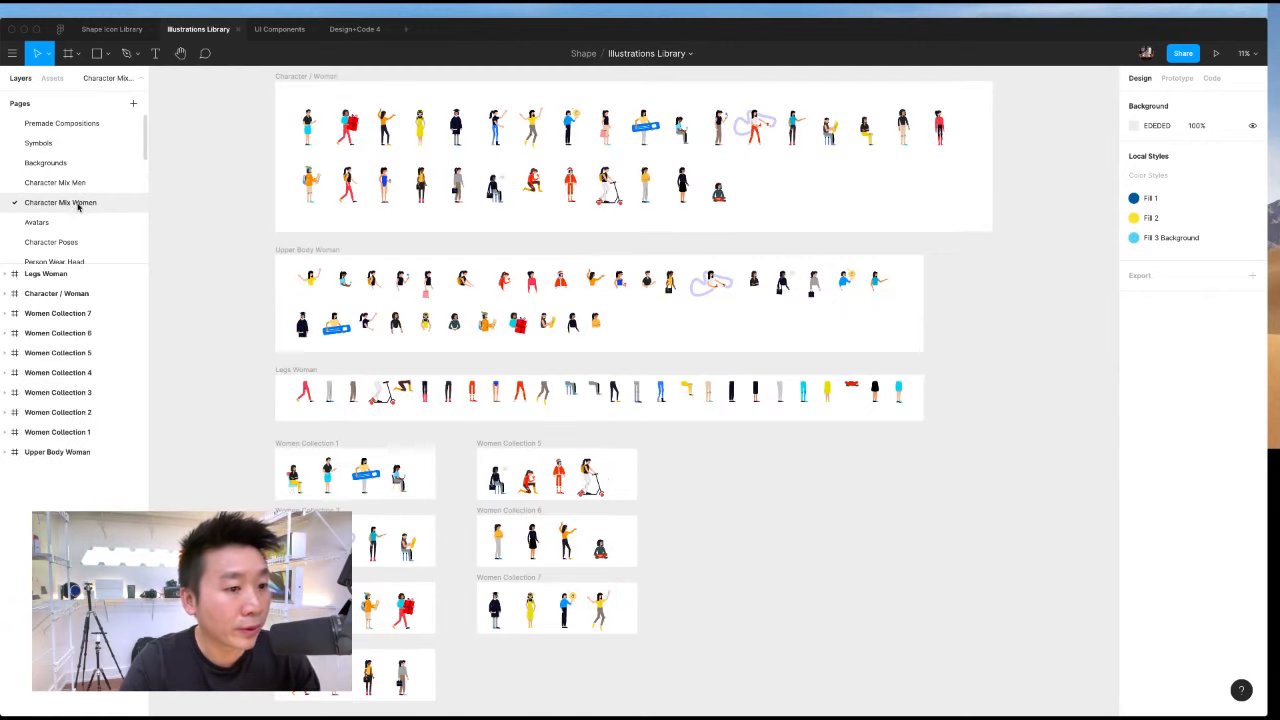
{"action": "left_click", "coordinate": [74, 223]}
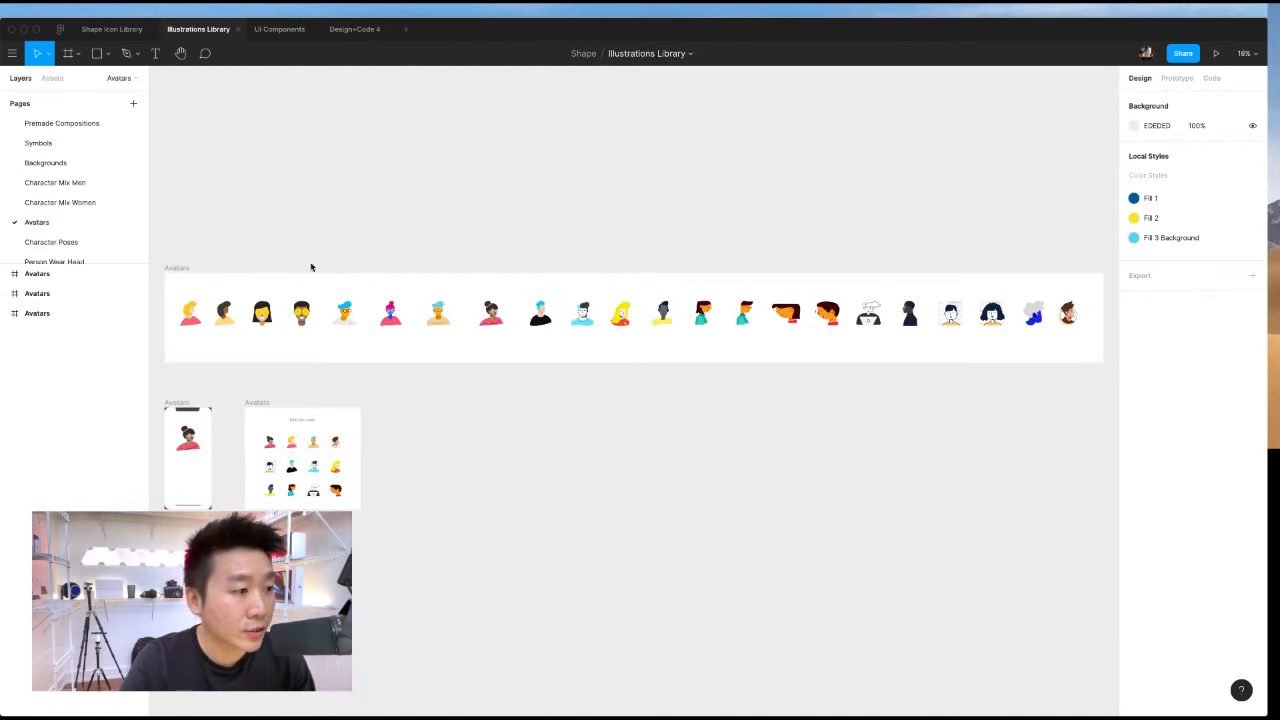
{"action": "left_click", "coordinate": [70, 242]}
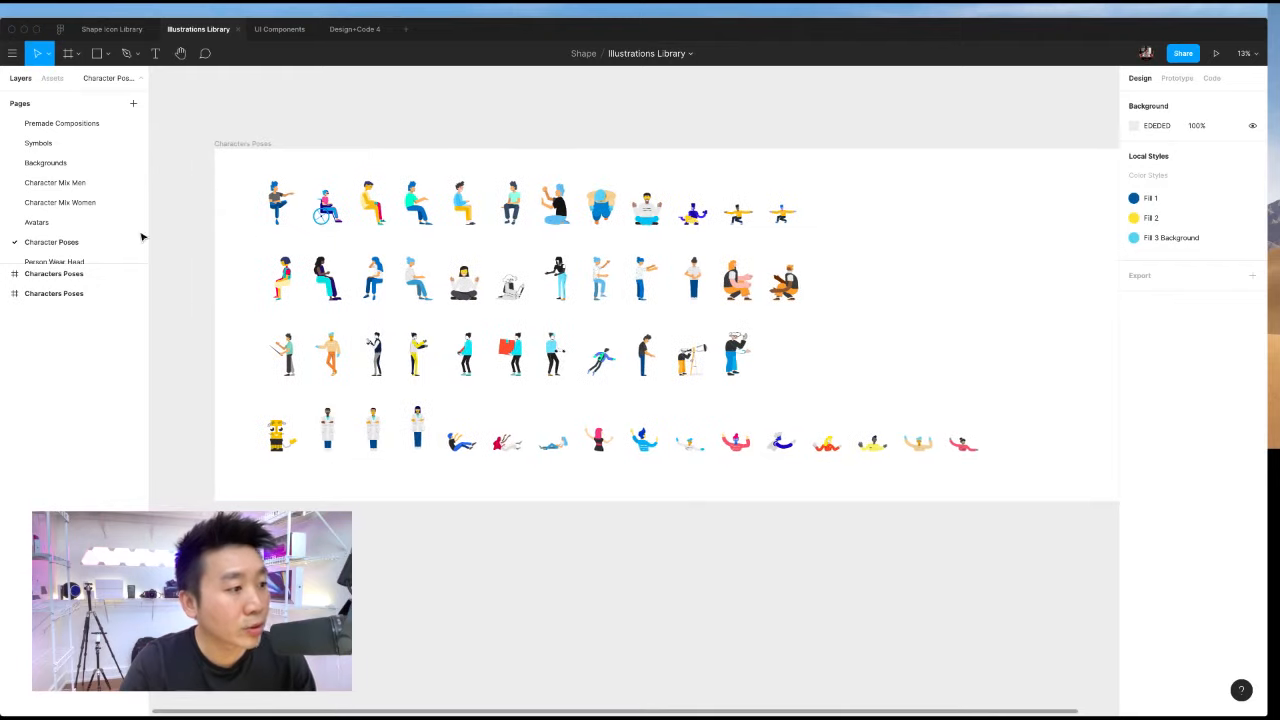
View the Person Wear Head, Hand Carry, Chairs, Computers Tech Gaget and Objects pages of the illustrations file.
{"action": "scroll", "coordinate": [85, 230], "scroll_direction": "down", "scroll_amount": 2}
{"action": "left_click", "coordinate": [80, 219]}
{"action": "left_click", "coordinate": [77, 238]}
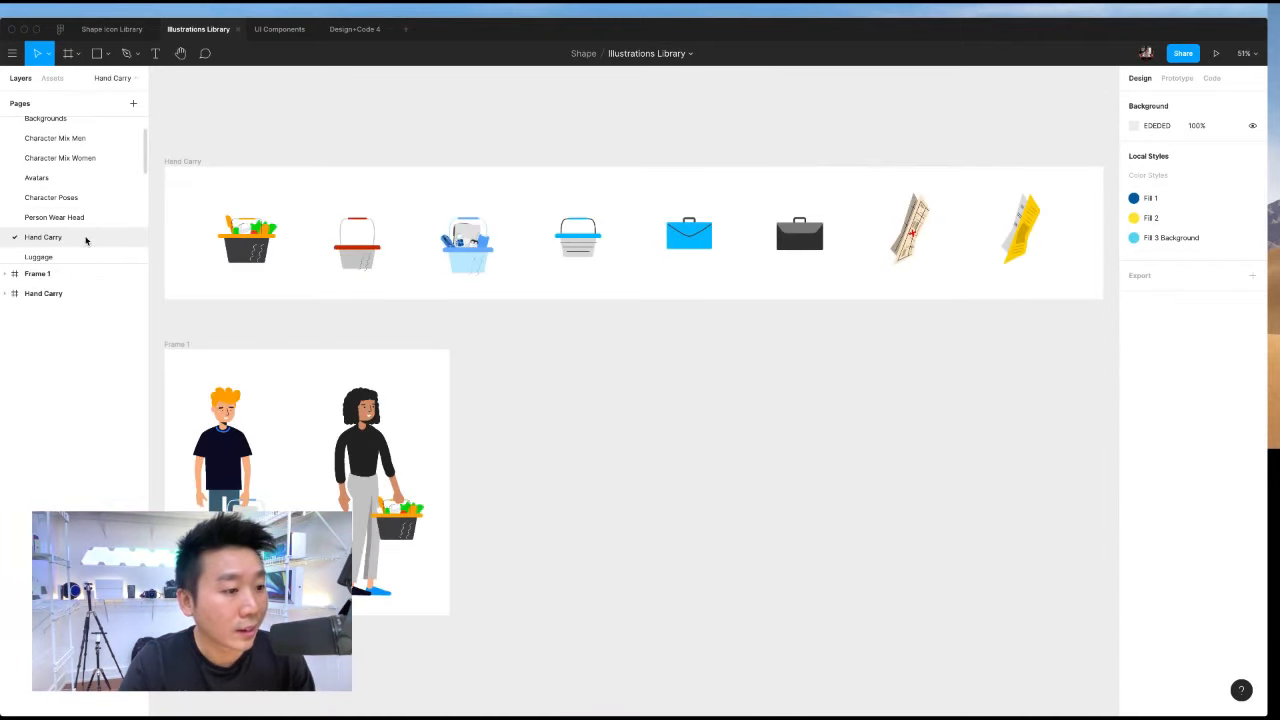
{"action": "scroll", "coordinate": [126, 218], "scroll_direction": "down", "scroll_amount": 3}
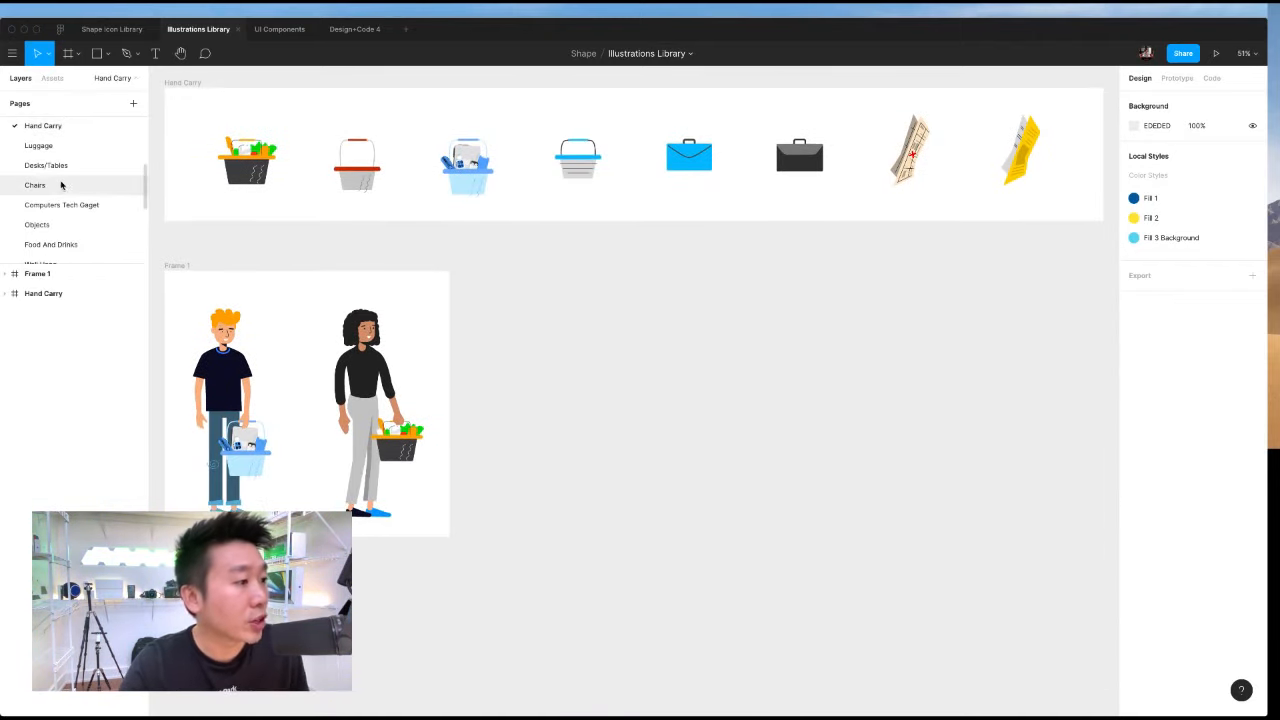
{"action": "left_click", "coordinate": [62, 185]}
{"action": "left_click", "coordinate": [90, 204]}
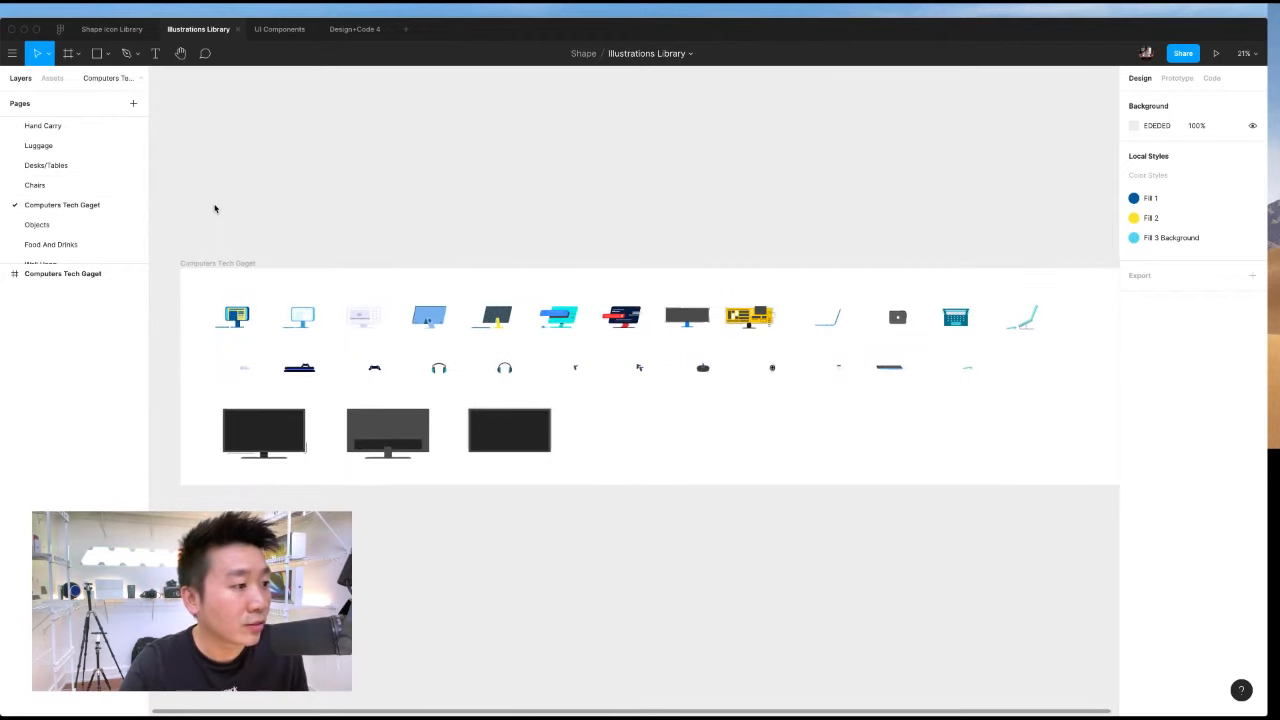
{"action": "left_click", "coordinate": [71, 224]}
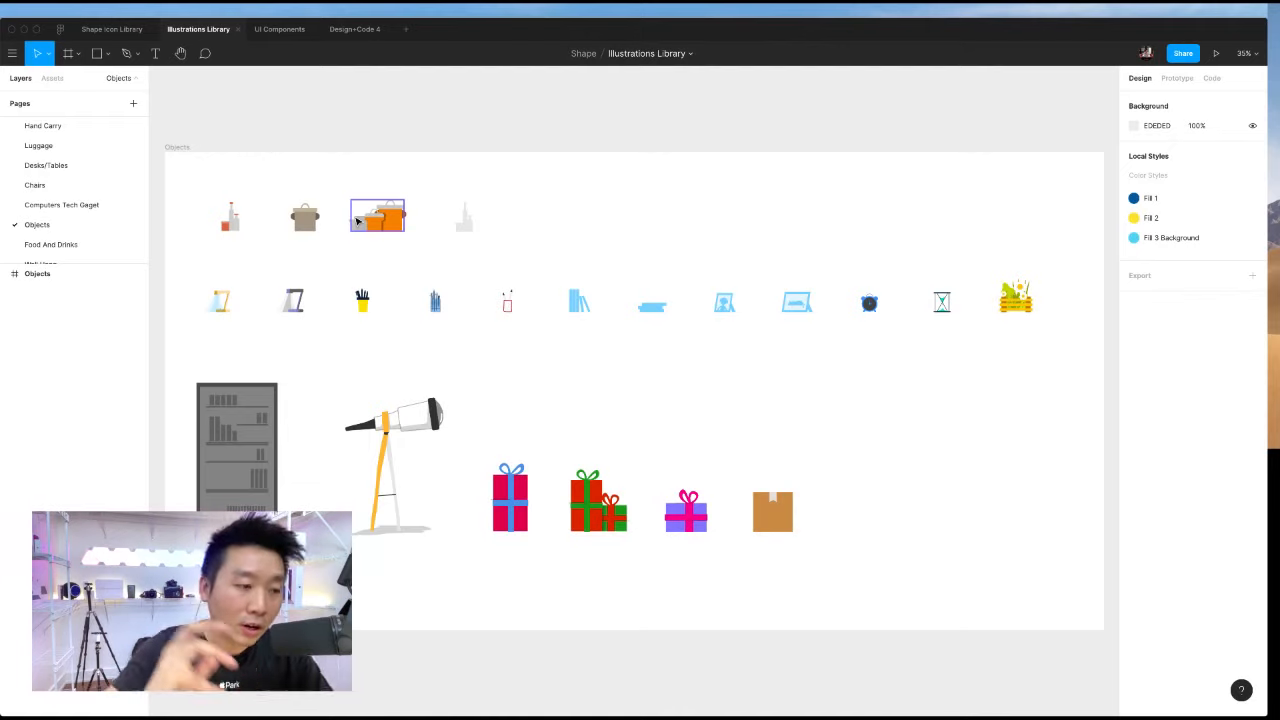
{"action": "scroll", "coordinate": [69, 171], "scroll_direction": "up", "scroll_amount": 5}
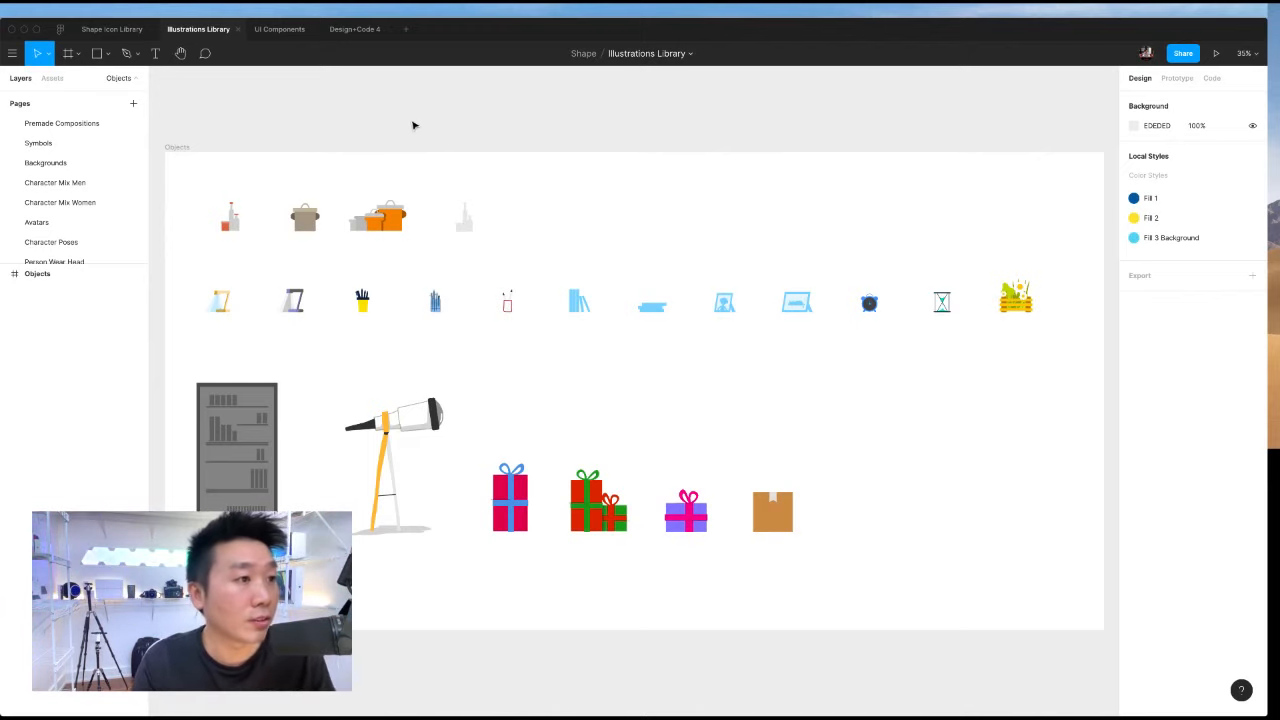
Switch to the Design+Code 4 file and collapse the three Course groups in the layer list.
{"action": "left_click", "coordinate": [346, 30]}
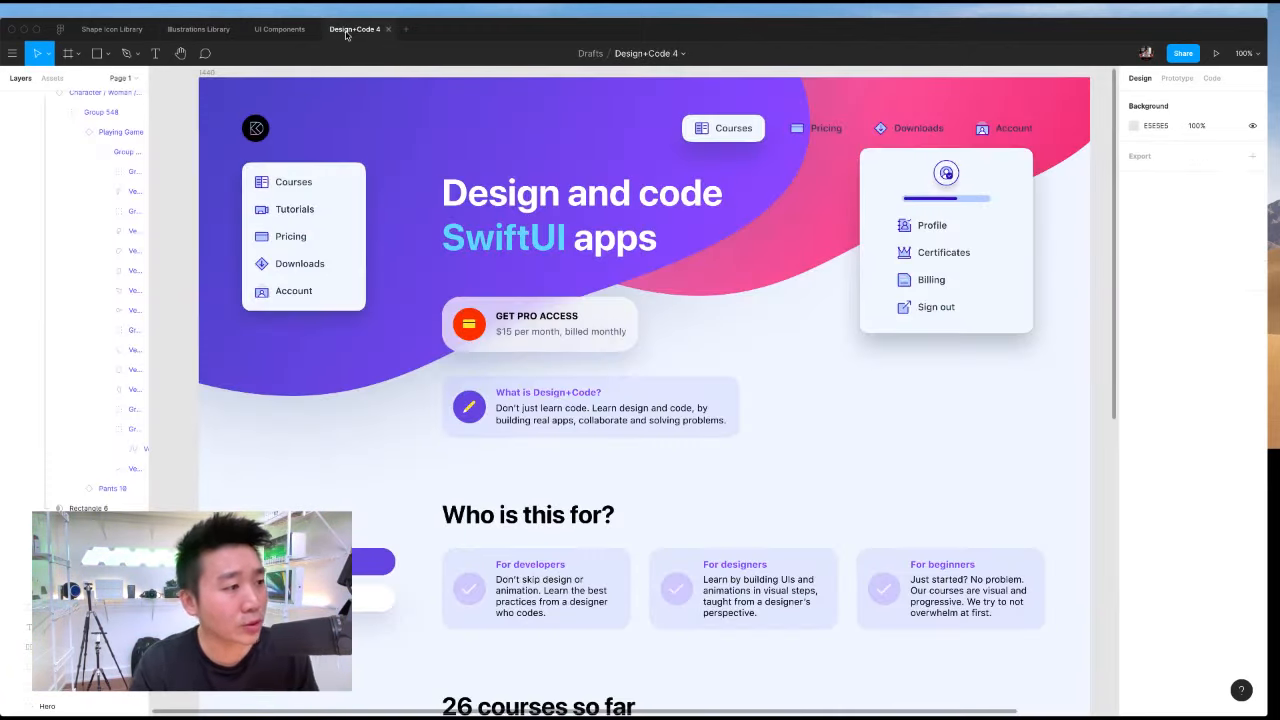
{"action": "scroll", "coordinate": [116, 191], "scroll_direction": "up", "scroll_amount": 10}
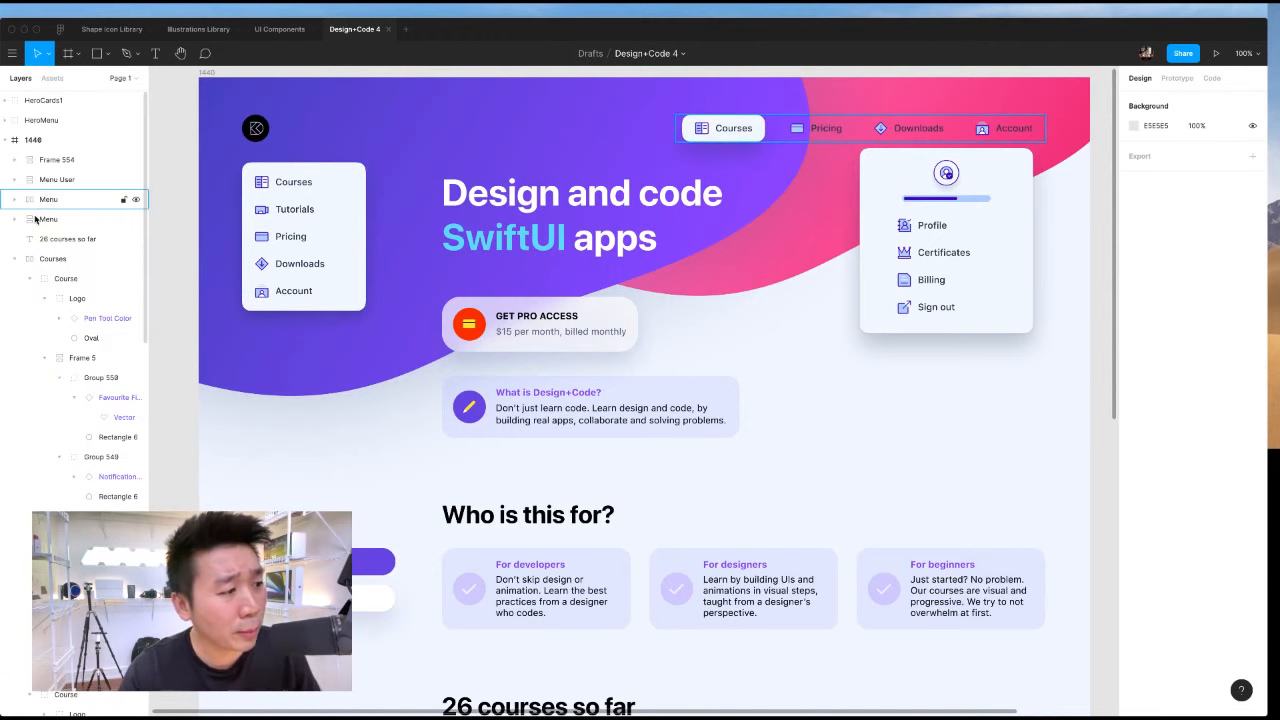
{"action": "left_click", "coordinate": [29, 279]}
{"action": "left_click", "coordinate": [29, 299]}
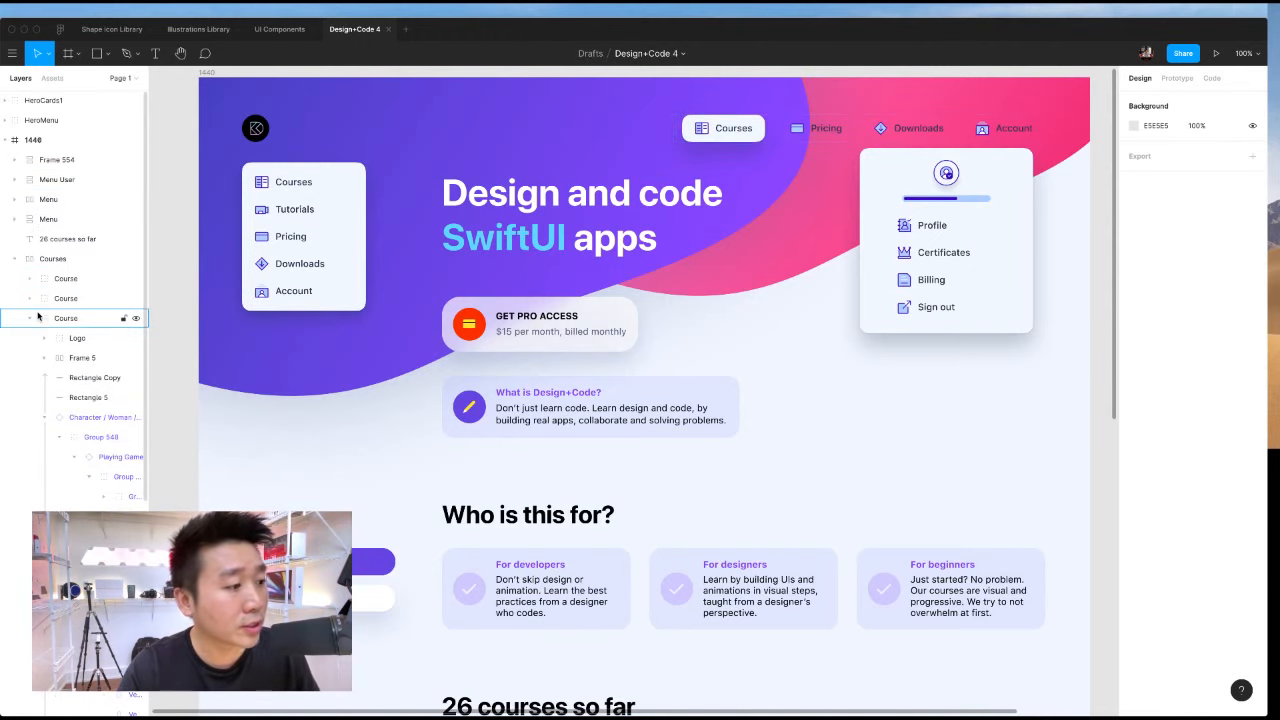
{"action": "left_click", "coordinate": [29, 318]}
Examine the vertical menu card below the logo up close, along with the rest of the hero section.
{"action": "scroll", "coordinate": [260, 252], "scroll_direction": "left", "scroll_amount": 3}
{"action": "key", "text": "plus"}
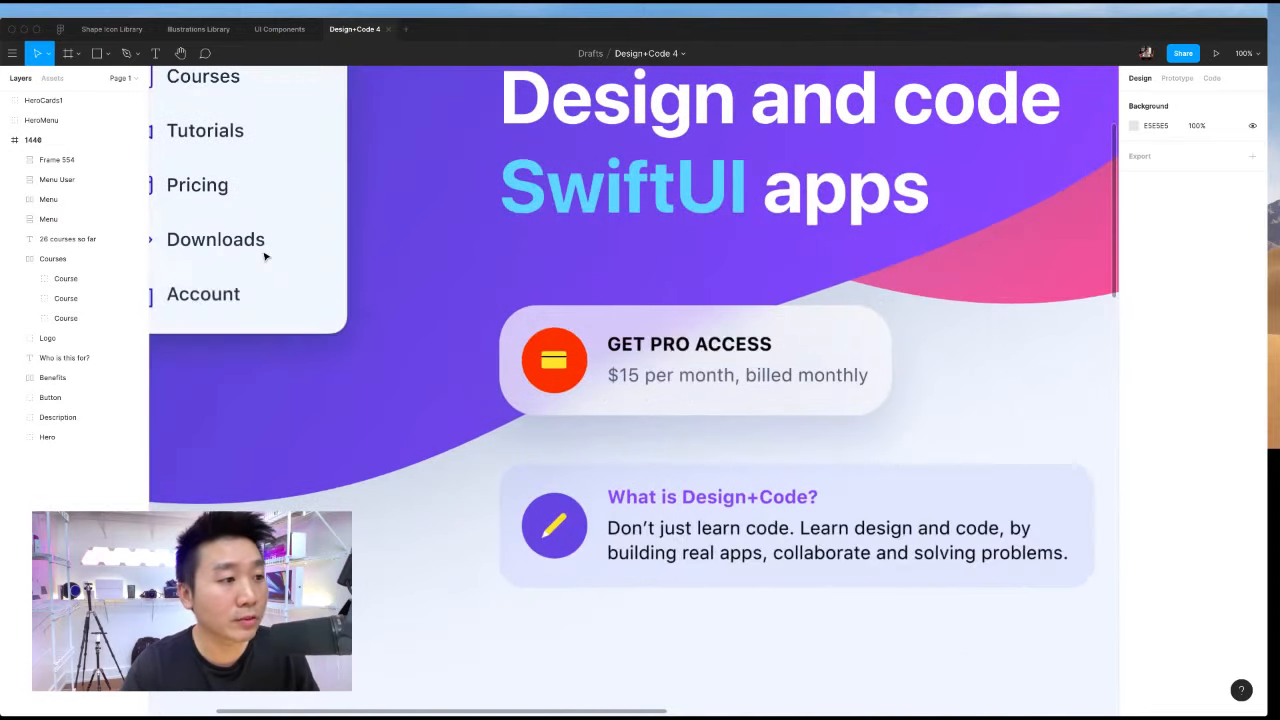
{"action": "scroll", "coordinate": [408, 256], "scroll_direction": "left", "scroll_amount": 1}
{"action": "scroll", "coordinate": [390, 300], "scroll_direction": "left", "scroll_amount": 5}
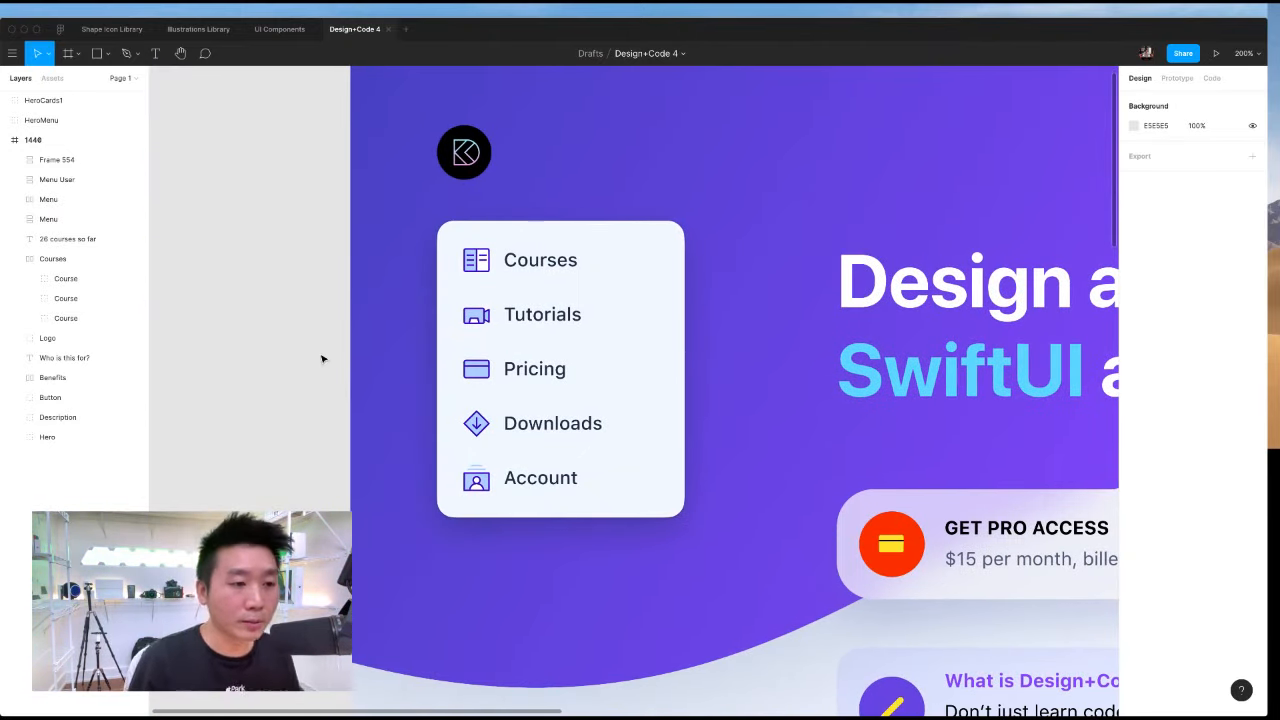
{"action": "left_click", "coordinate": [517, 303]}
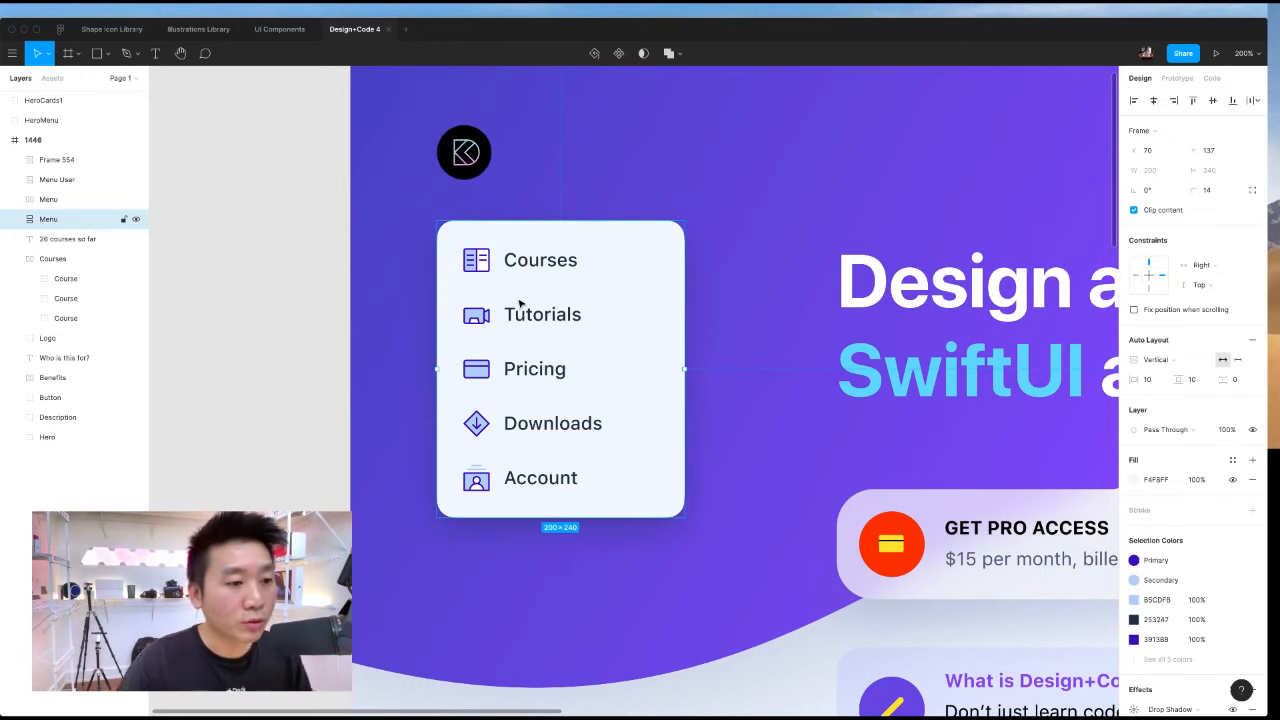
{"action": "scroll", "coordinate": [234, 294], "scroll_direction": "right", "scroll_amount": 3}
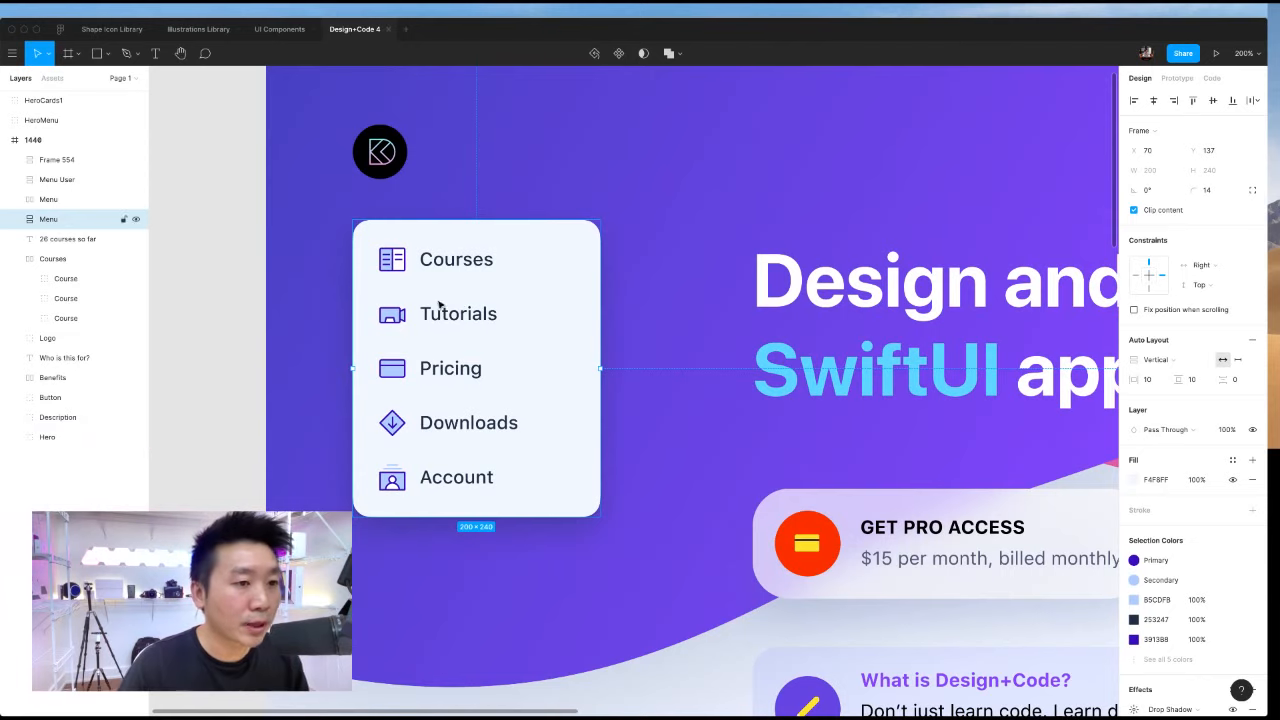
{"action": "scroll", "coordinate": [400, 231], "scroll_direction": "right", "scroll_amount": 10}
{"action": "key", "text": "minus"}
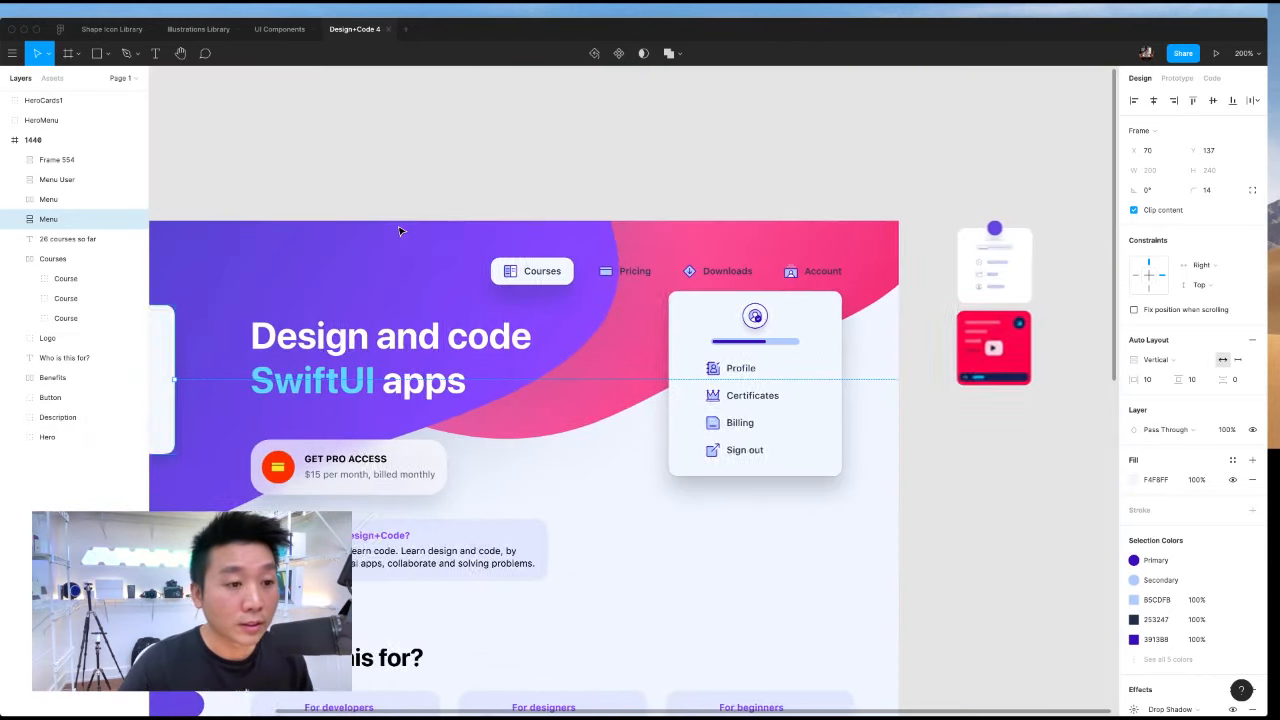
{"action": "scroll", "coordinate": [437, 220], "scroll_direction": "left", "scroll_amount": 5}
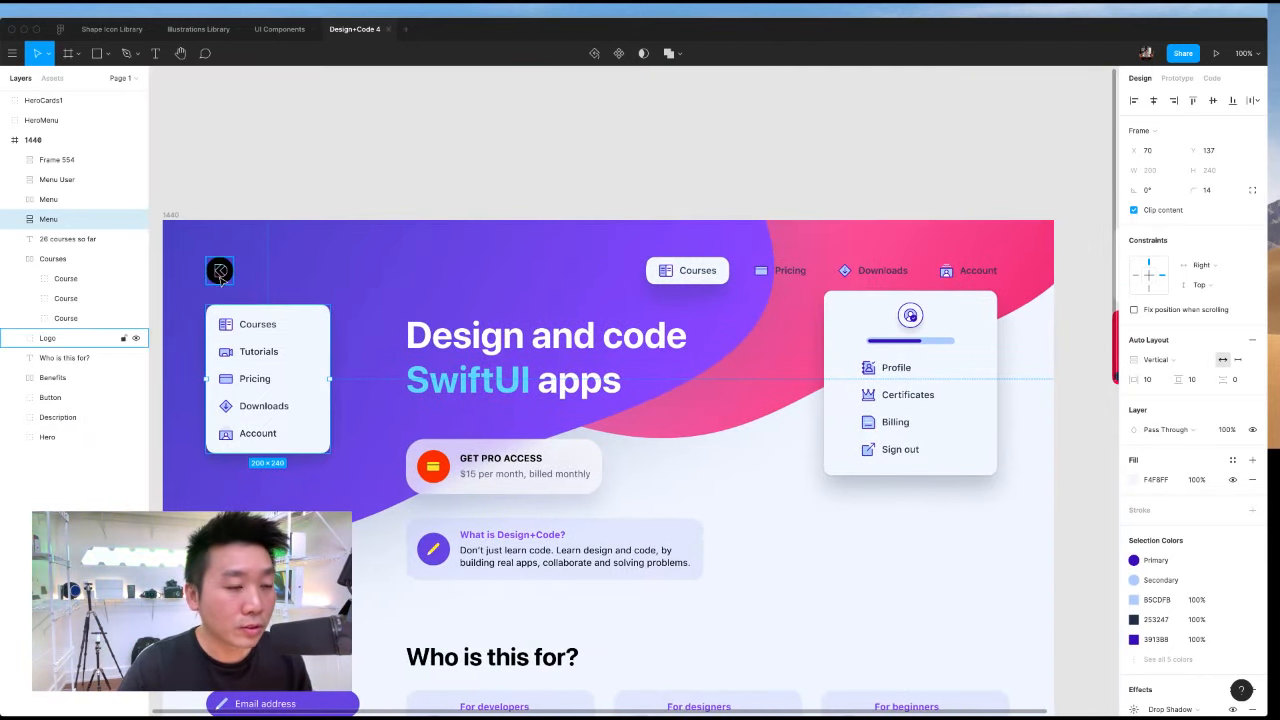
Inspect the 1440 frame, the horizontal navigation menu, the logo and the vertical menu by selecting them in turn.
{"action": "left_click", "coordinate": [581, 241]}
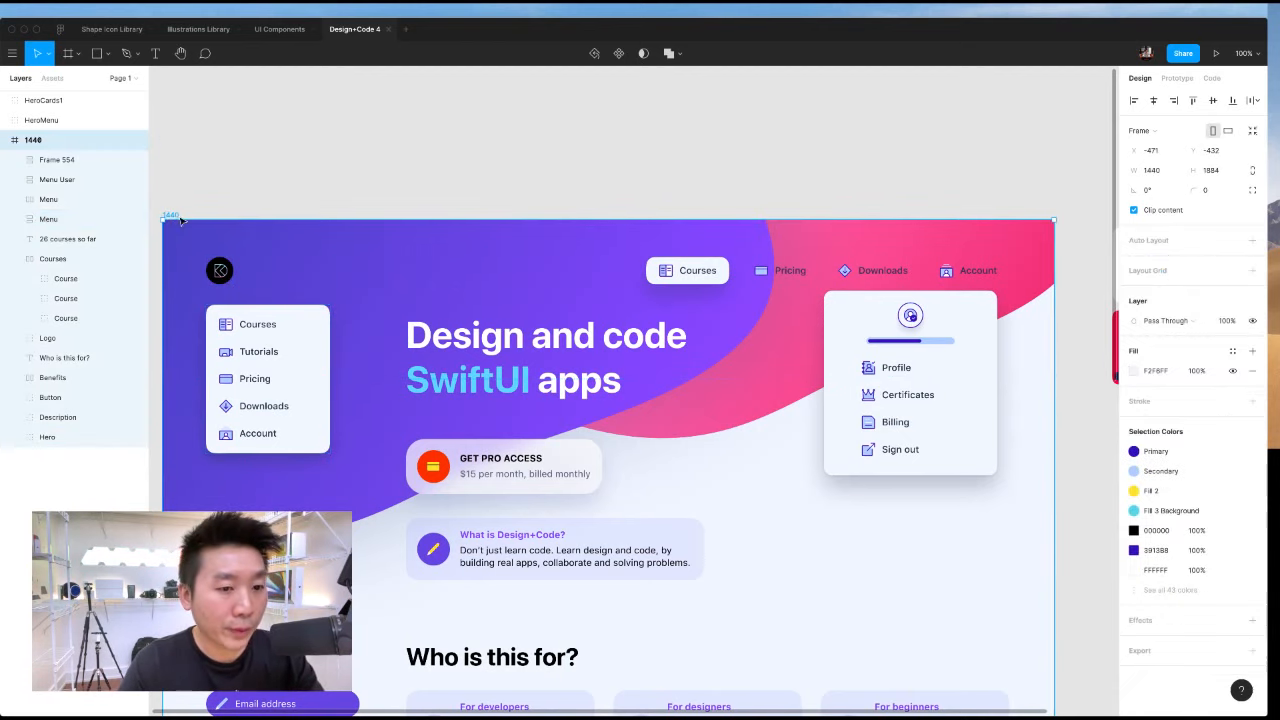
{"action": "scroll", "coordinate": [581, 241], "scroll_direction": "down", "scroll_amount": 2}
{"action": "left_click", "coordinate": [730, 244]}
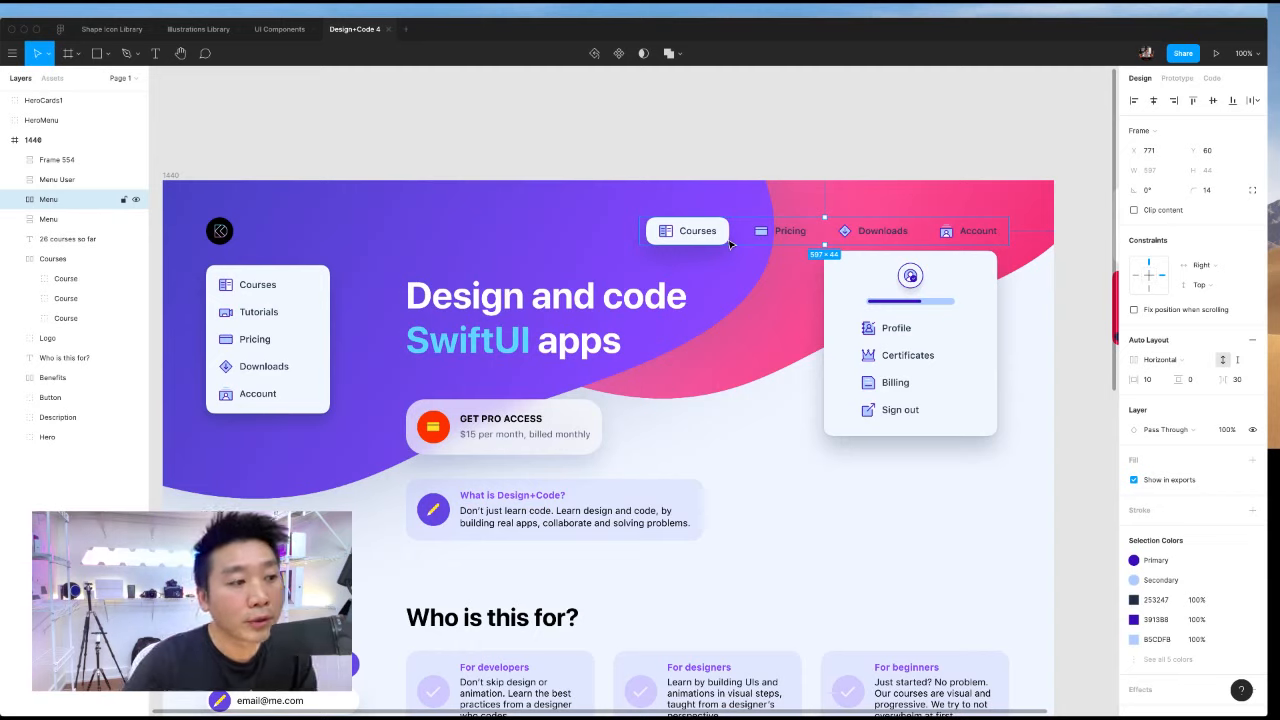
{"action": "left_click", "coordinate": [236, 380]}
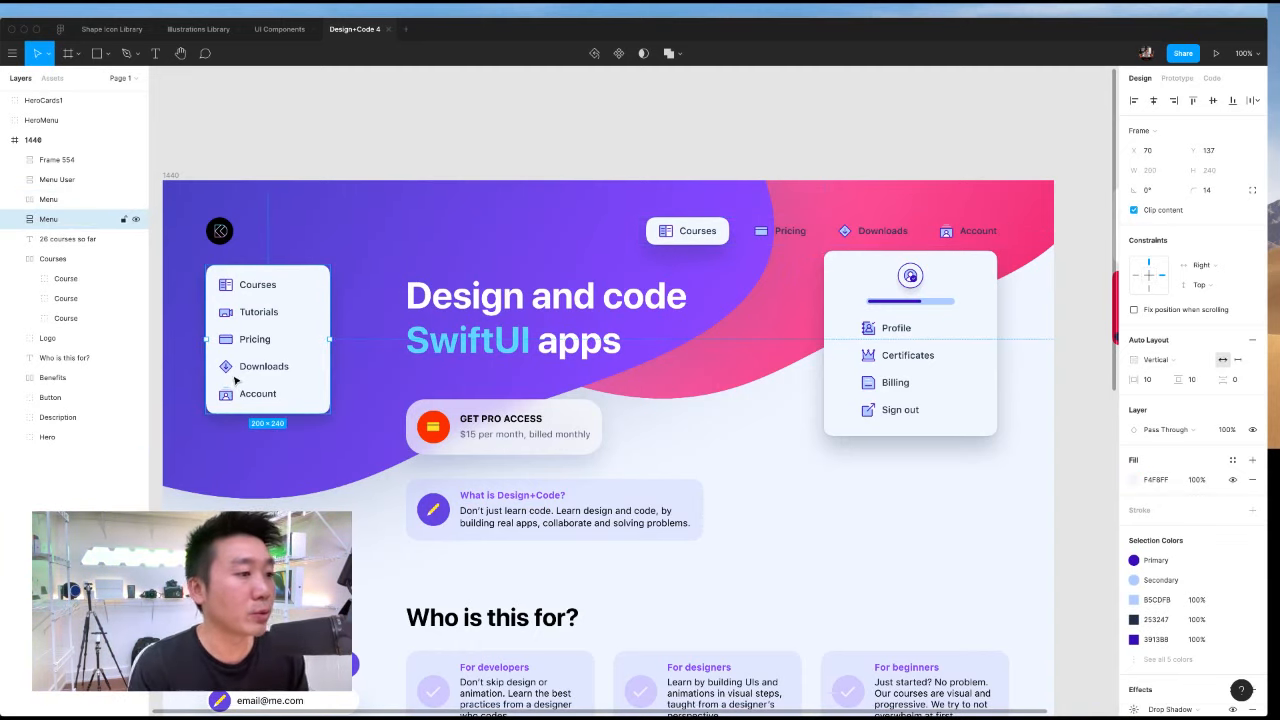
{"action": "left_click", "coordinate": [221, 234]}
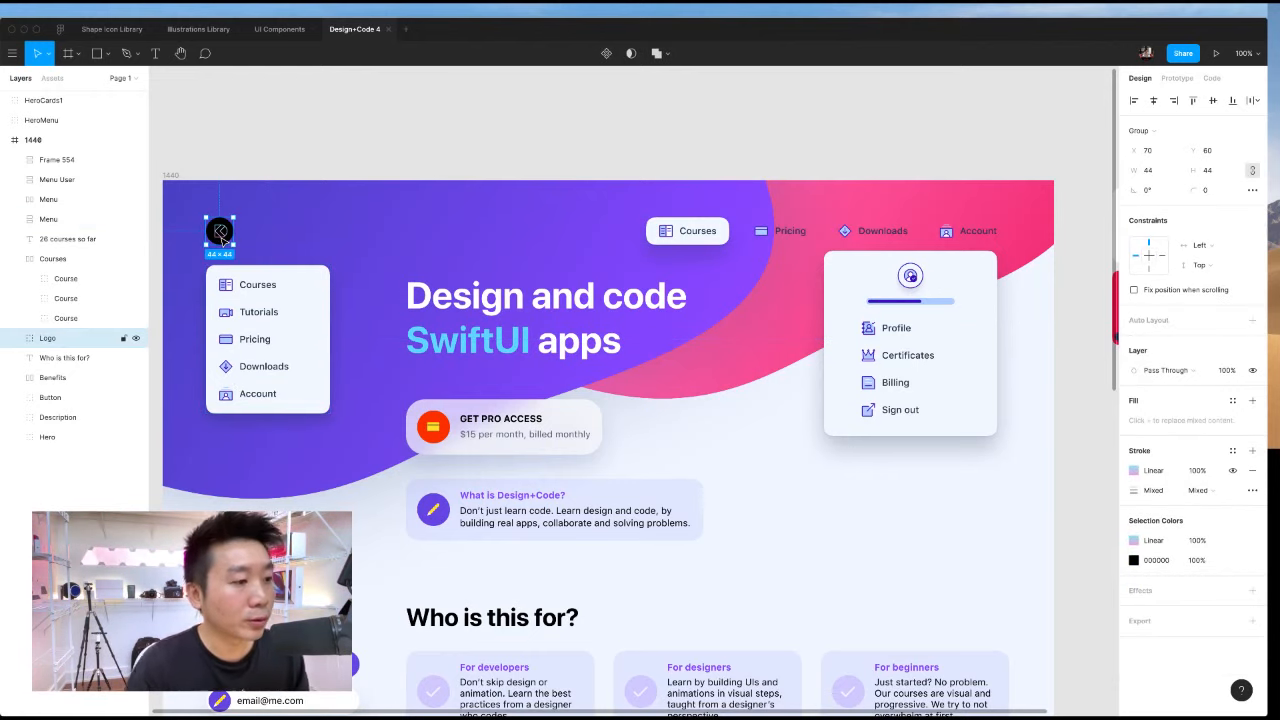
{"action": "left_click", "coordinate": [253, 321]}
{"action": "scroll", "coordinate": [365, 341], "scroll_direction": "left", "scroll_amount": 3}
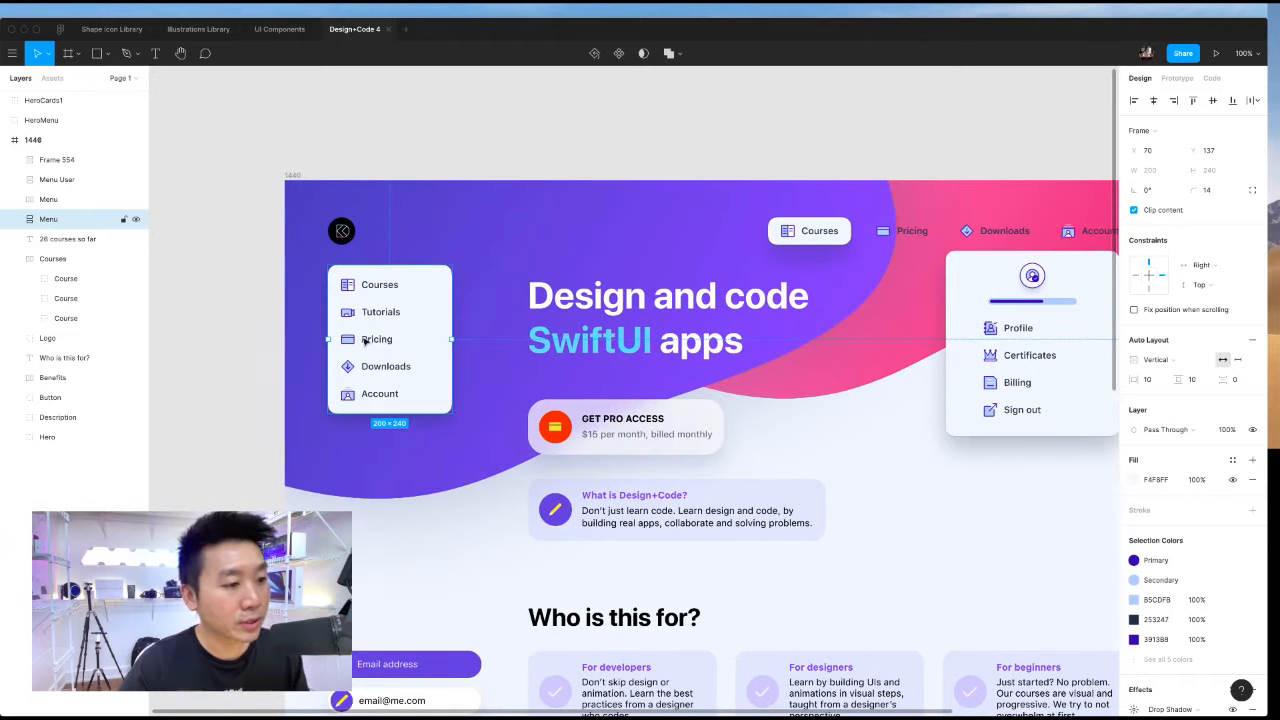
Examine the icons and labels of the vertical menu card at 200% zoom.
{"action": "key", "text": "plus"}
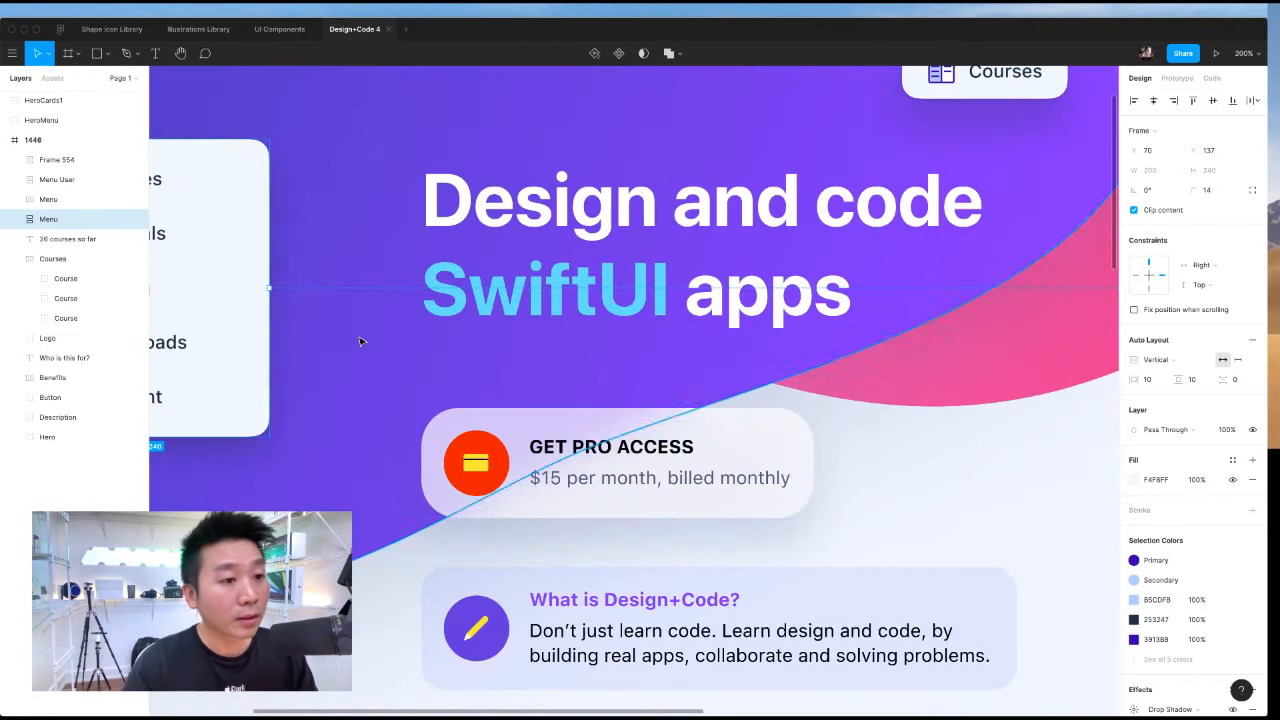
{"action": "scroll", "coordinate": [446, 341], "scroll_direction": "left", "scroll_amount": 5}
{"action": "scroll", "coordinate": [445, 341], "scroll_direction": "up", "scroll_amount": 1}
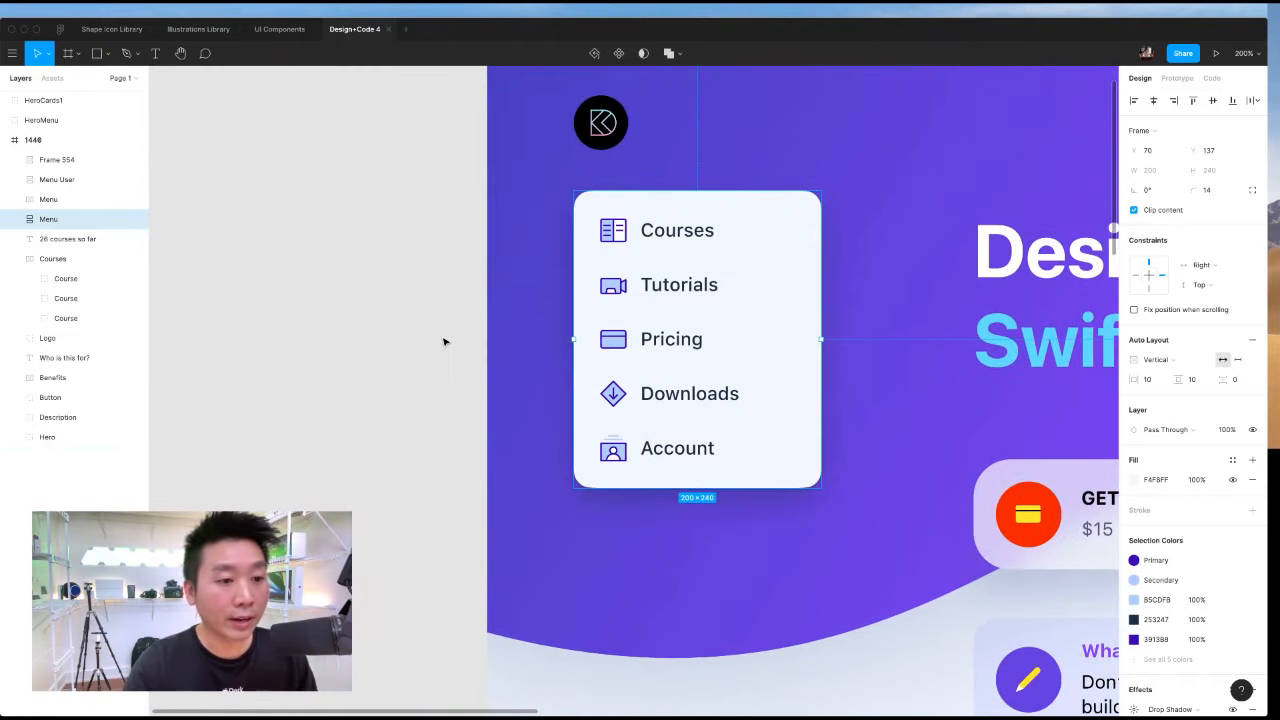
{"action": "key", "text": "plus"}
{"action": "key", "text": "minus"}
{"action": "scroll", "coordinate": [460, 343], "scroll_direction": "right", "scroll_amount": 2}
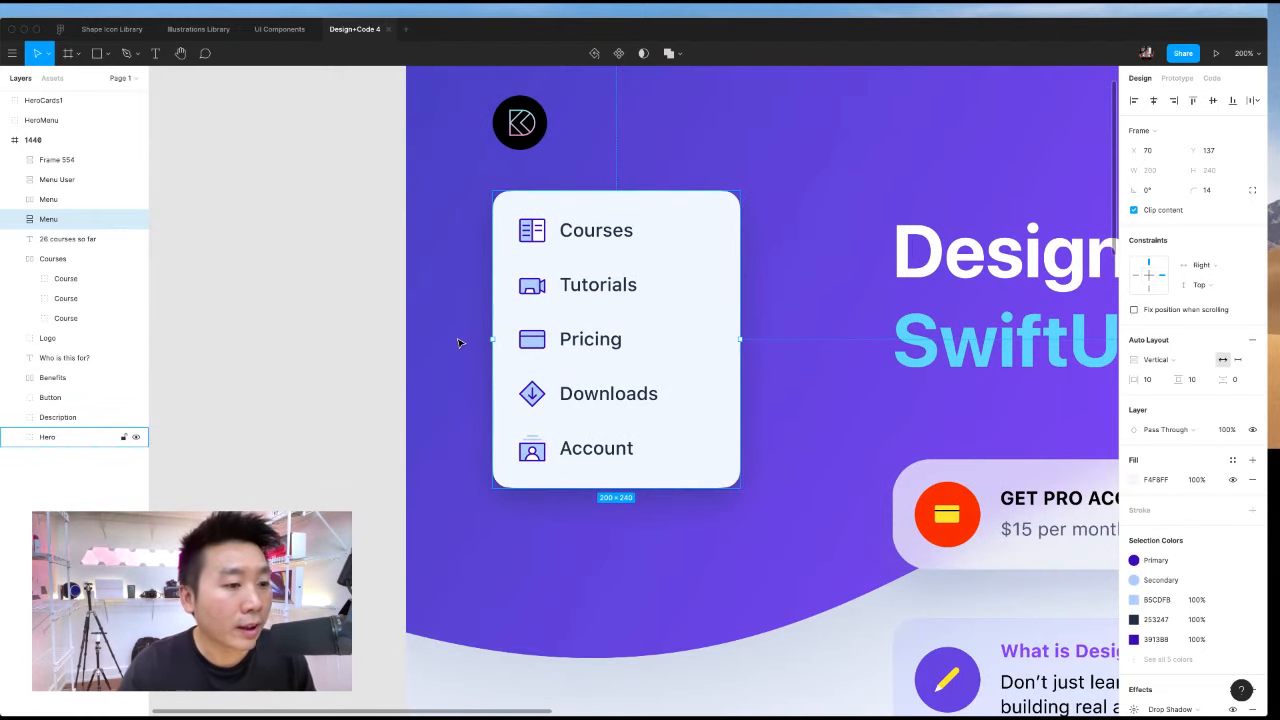
{"action": "scroll", "coordinate": [396, 338], "scroll_direction": "right", "scroll_amount": 2}
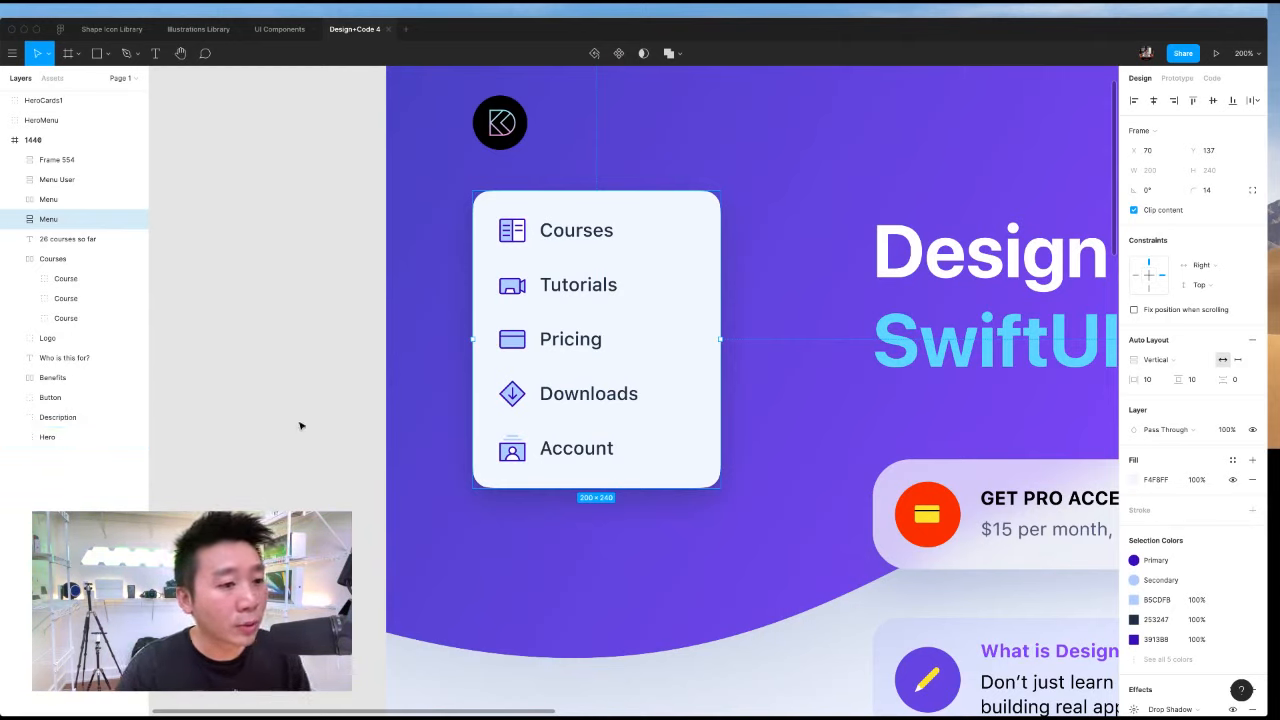
Select the Courses row's content in the vertical menu and look through the list of available team libraries.
{"action": "double_click", "coordinate": [518, 238]}
{"action": "double_click", "coordinate": [516, 237]}
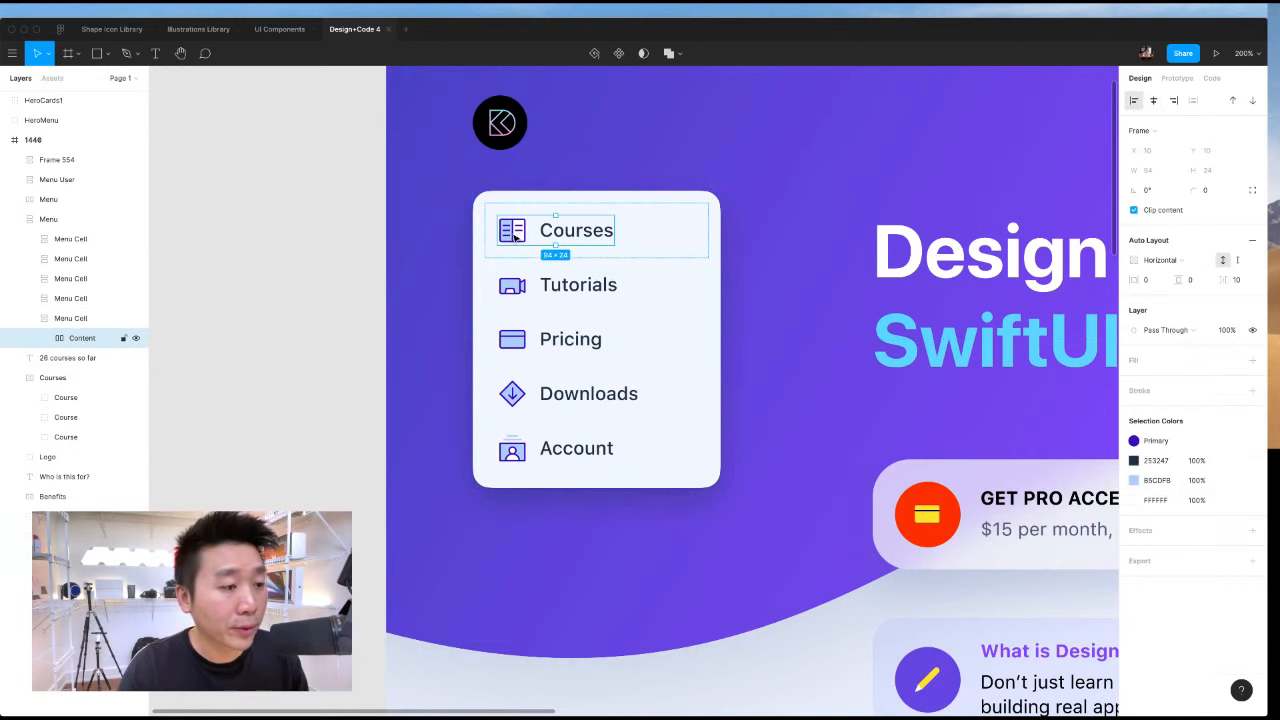
{"action": "left_click", "coordinate": [52, 78]}
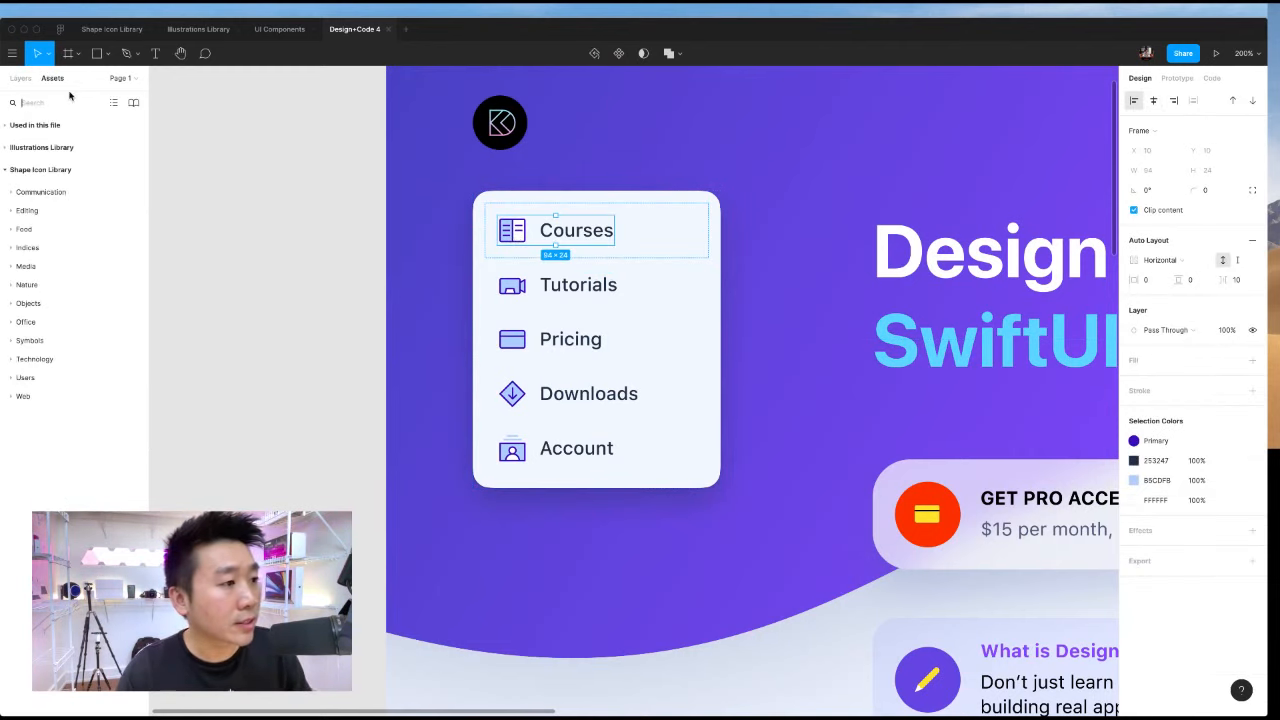
{"action": "left_click", "coordinate": [133, 102]}
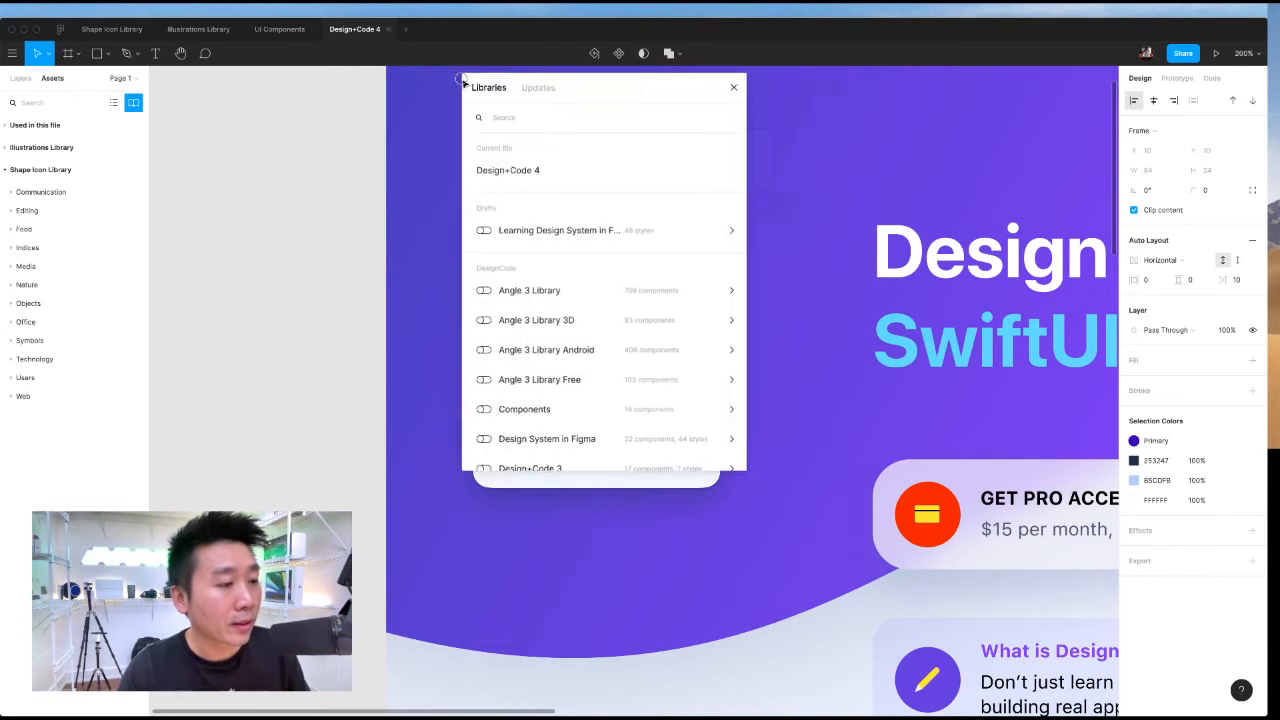
{"action": "scroll", "coordinate": [300, 350], "scroll_direction": "down", "scroll_amount": 5}
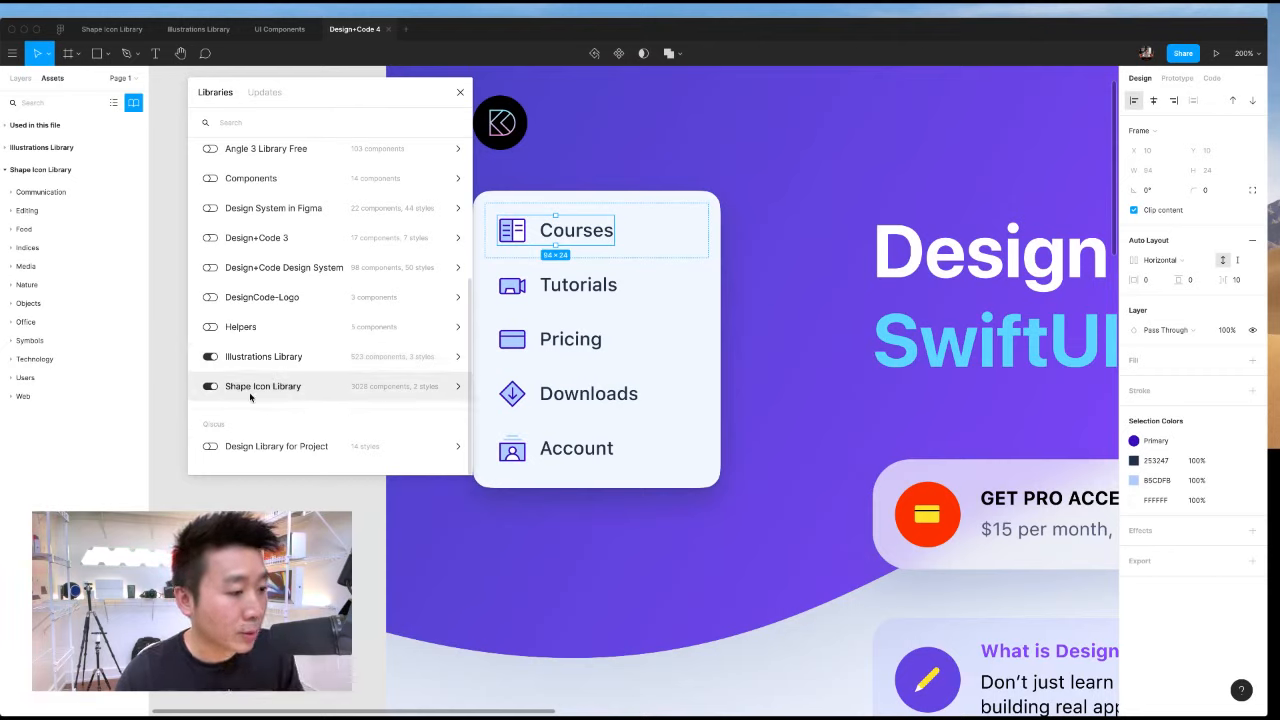
Disable the Illustrations Library and the Shape Icon Library for this file.
{"action": "left_click", "coordinate": [209, 357]}
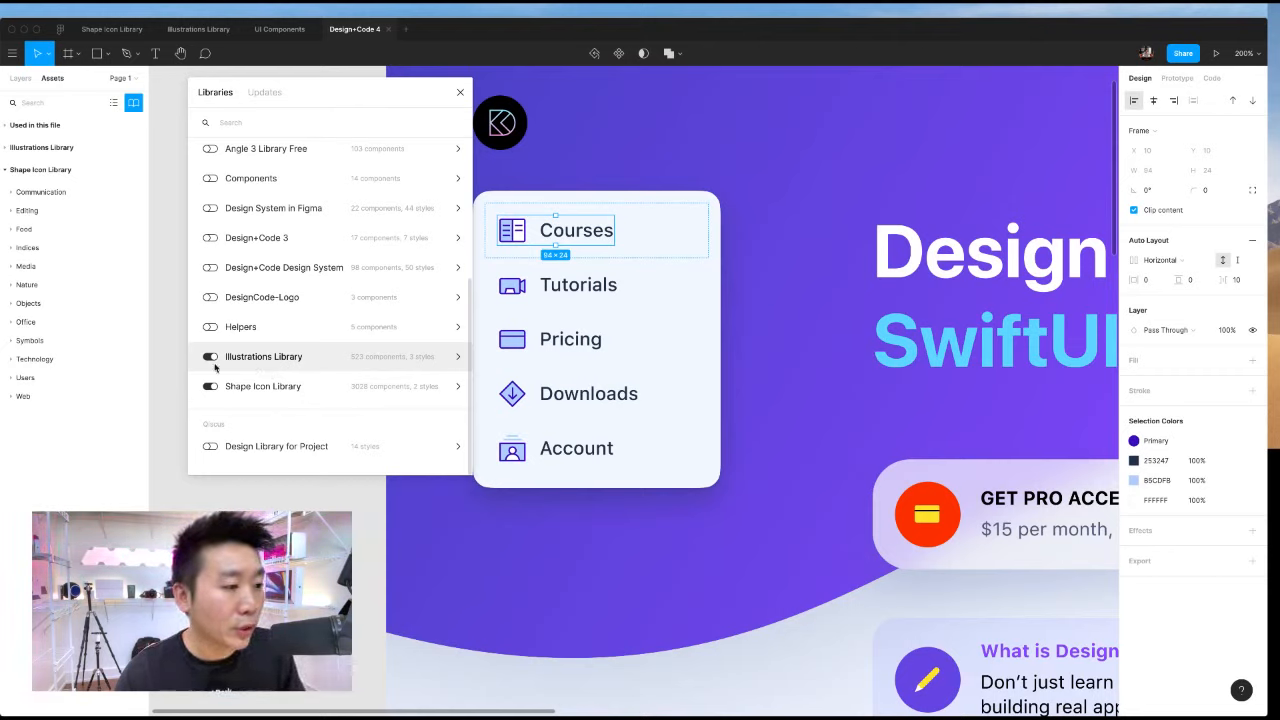
{"action": "left_click", "coordinate": [209, 357]}
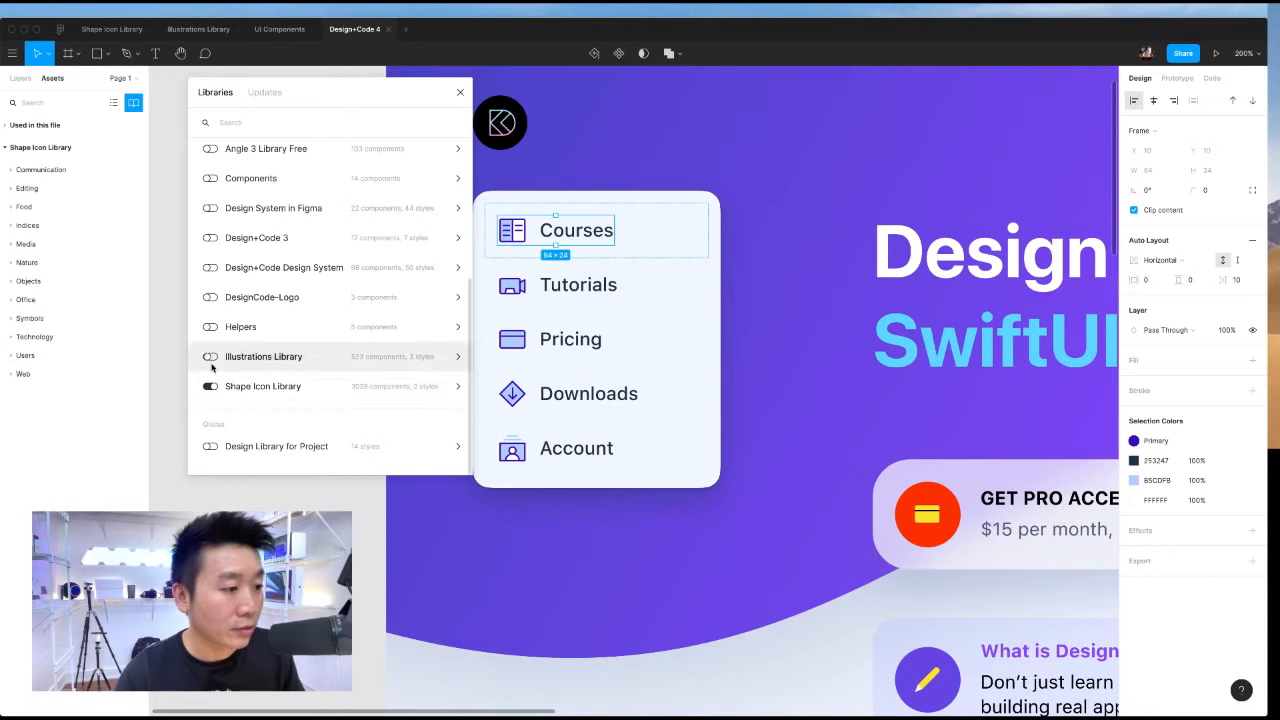
{"action": "left_click", "coordinate": [209, 386]}
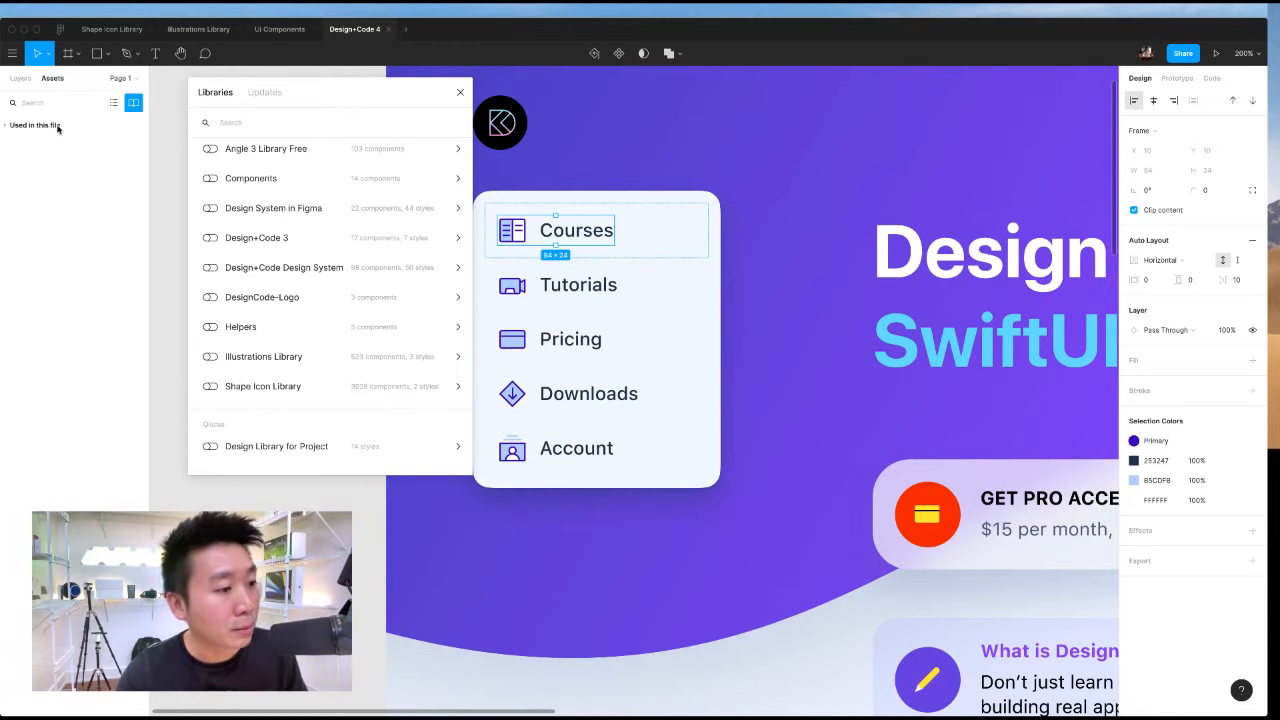
Re-enable the Shape Icon Library and the Illustrations Library, and close the libraries list.
{"action": "left_click", "coordinate": [209, 386]}
{"action": "left_click", "coordinate": [209, 357]}
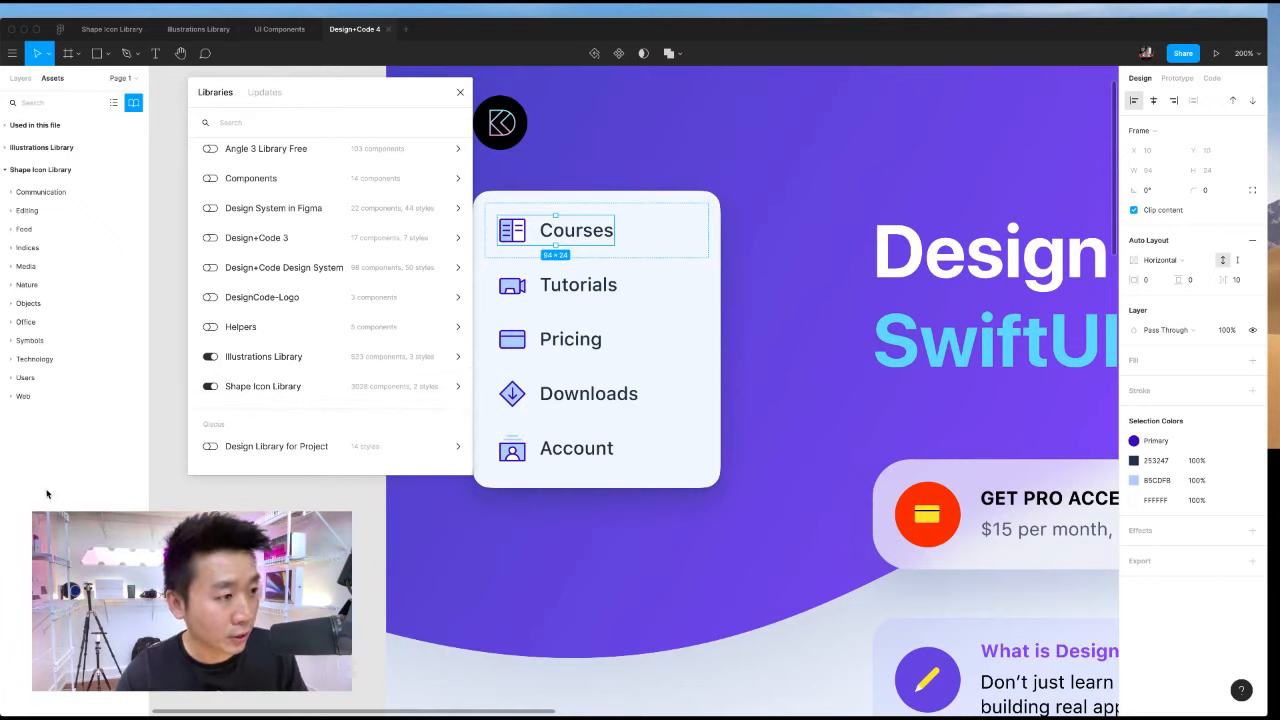
{"action": "left_click", "coordinate": [457, 94]}
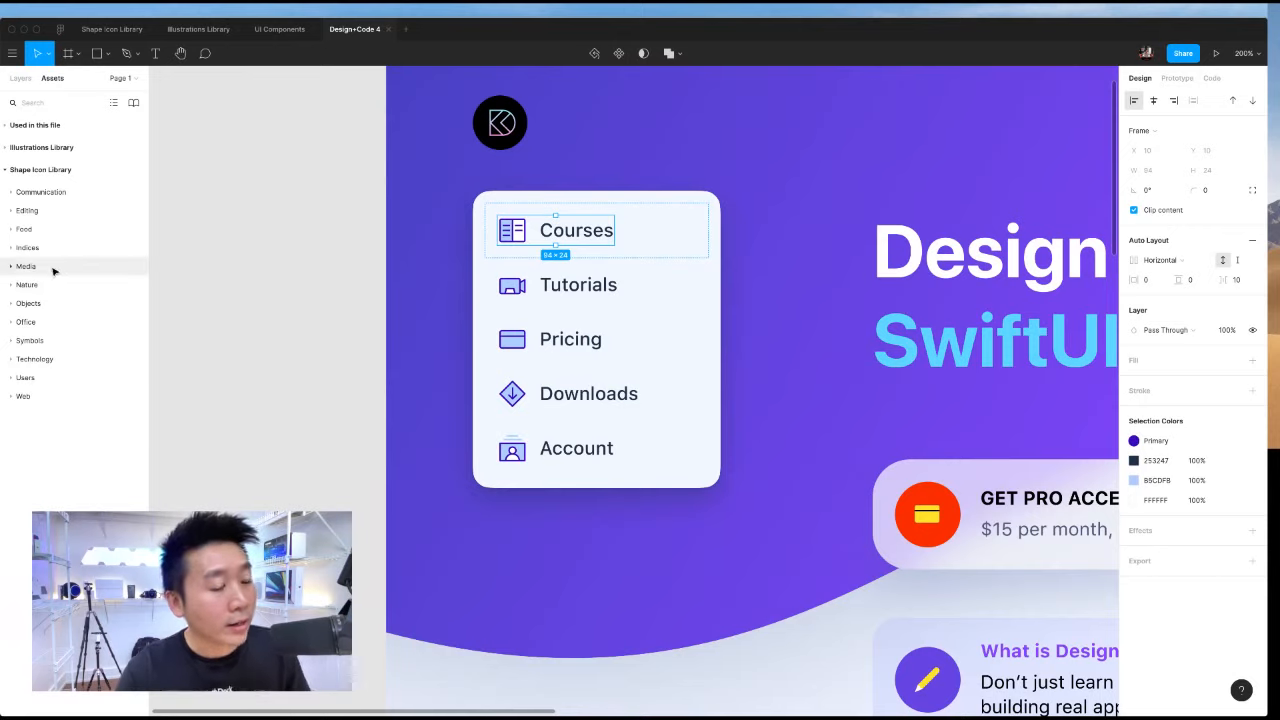
Browse the icons in the Food category of the Shape Icon Library assets.
{"action": "left_click", "coordinate": [42, 230]}
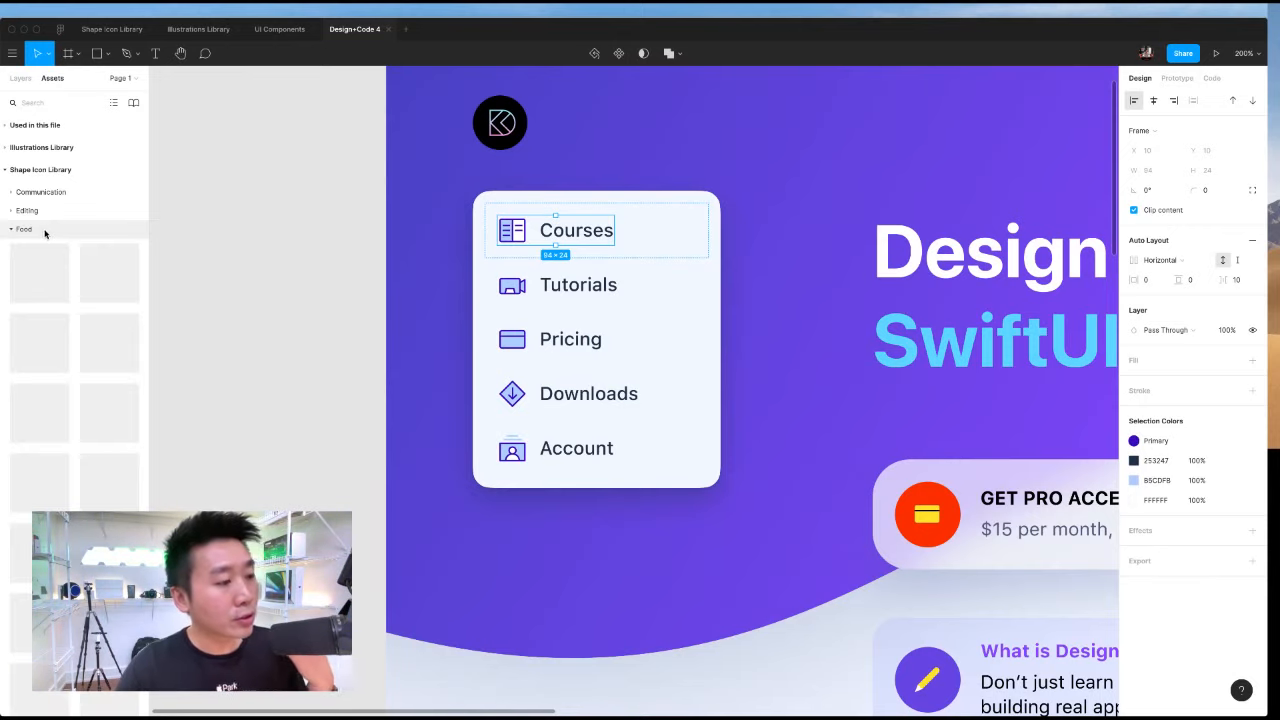
{"action": "scroll", "coordinate": [76, 296], "scroll_direction": "down", "scroll_amount": 15}
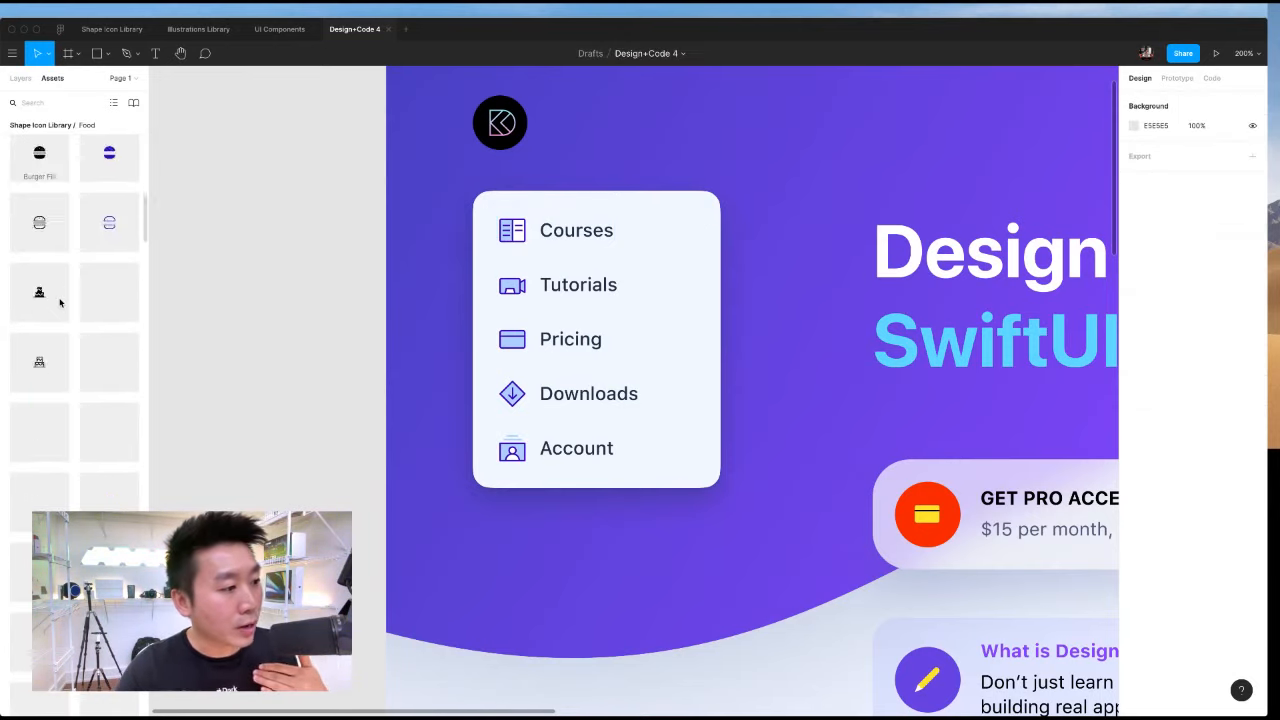
{"action": "scroll", "coordinate": [59, 302], "scroll_direction": "up", "scroll_amount": 15}
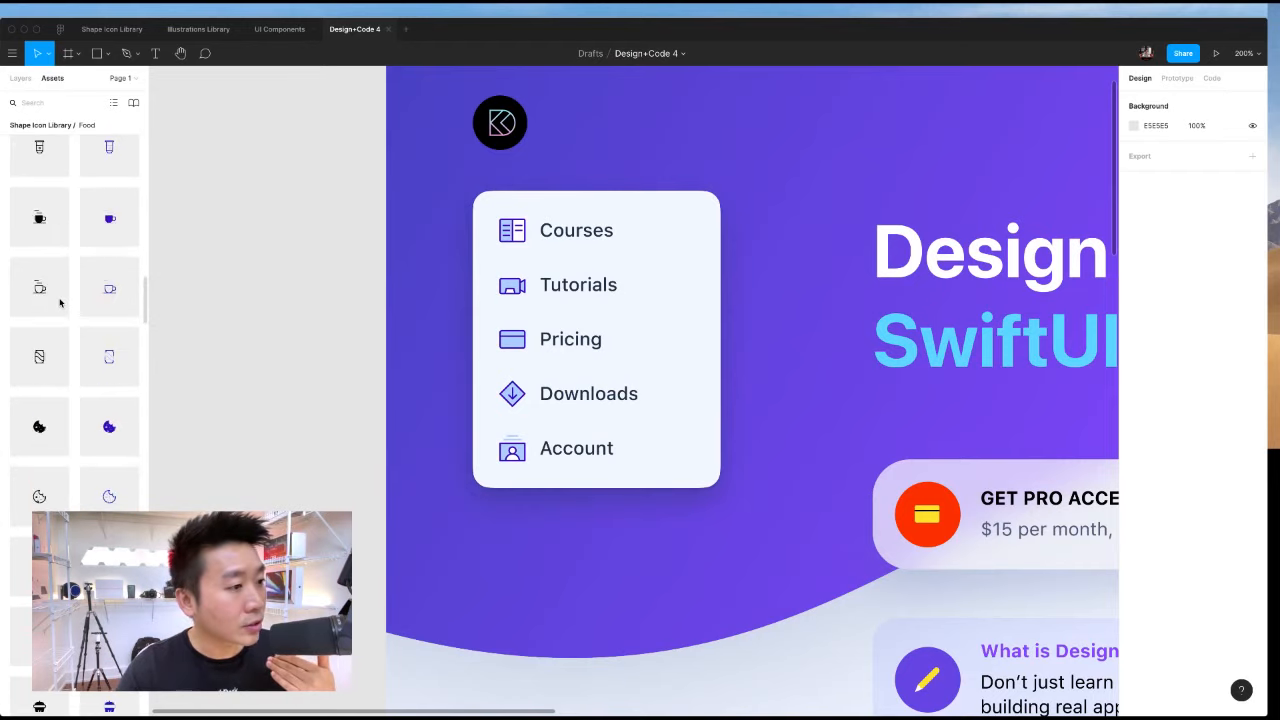
Browse the Background Complex category of the Illustrations Library assets and collapse it again.
{"action": "left_click", "coordinate": [23, 148]}
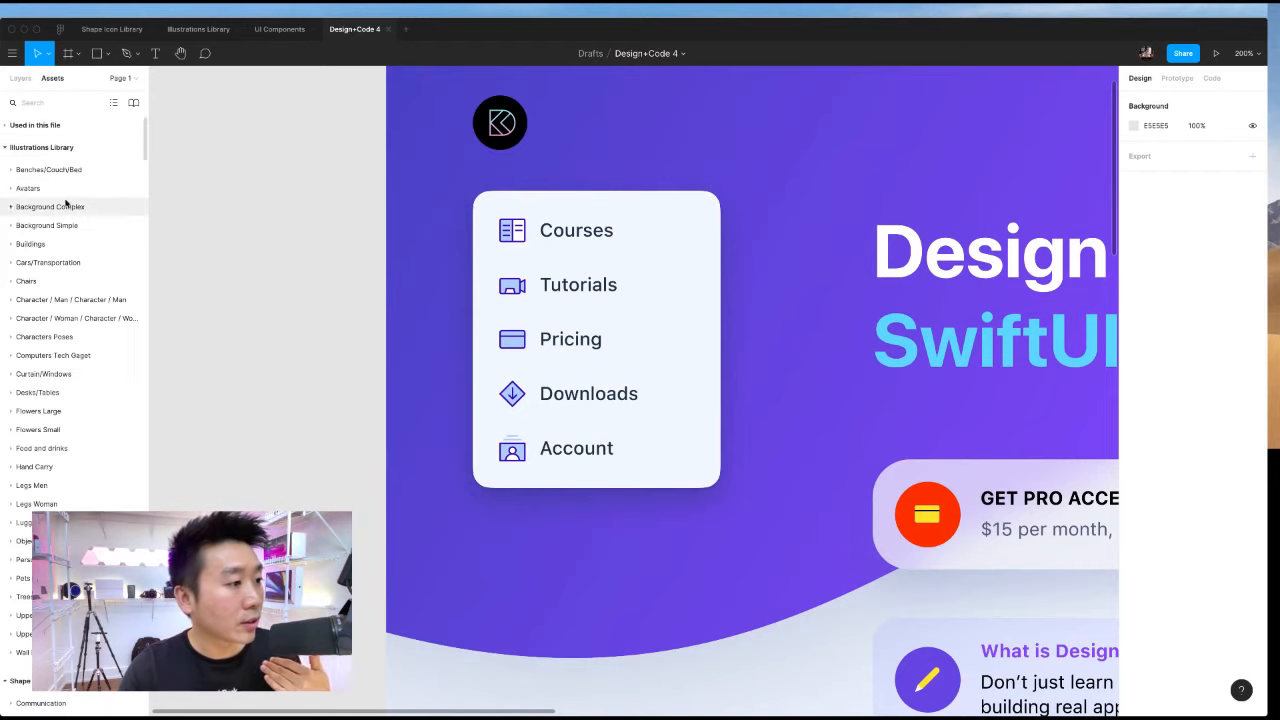
{"action": "left_click", "coordinate": [66, 205]}
{"action": "scroll", "coordinate": [97, 316], "scroll_direction": "down", "scroll_amount": 5}
{"action": "scroll", "coordinate": [97, 316], "scroll_direction": "down", "scroll_amount": 5}
{"action": "scroll", "coordinate": [100, 300], "scroll_direction": "up", "scroll_amount": 10}
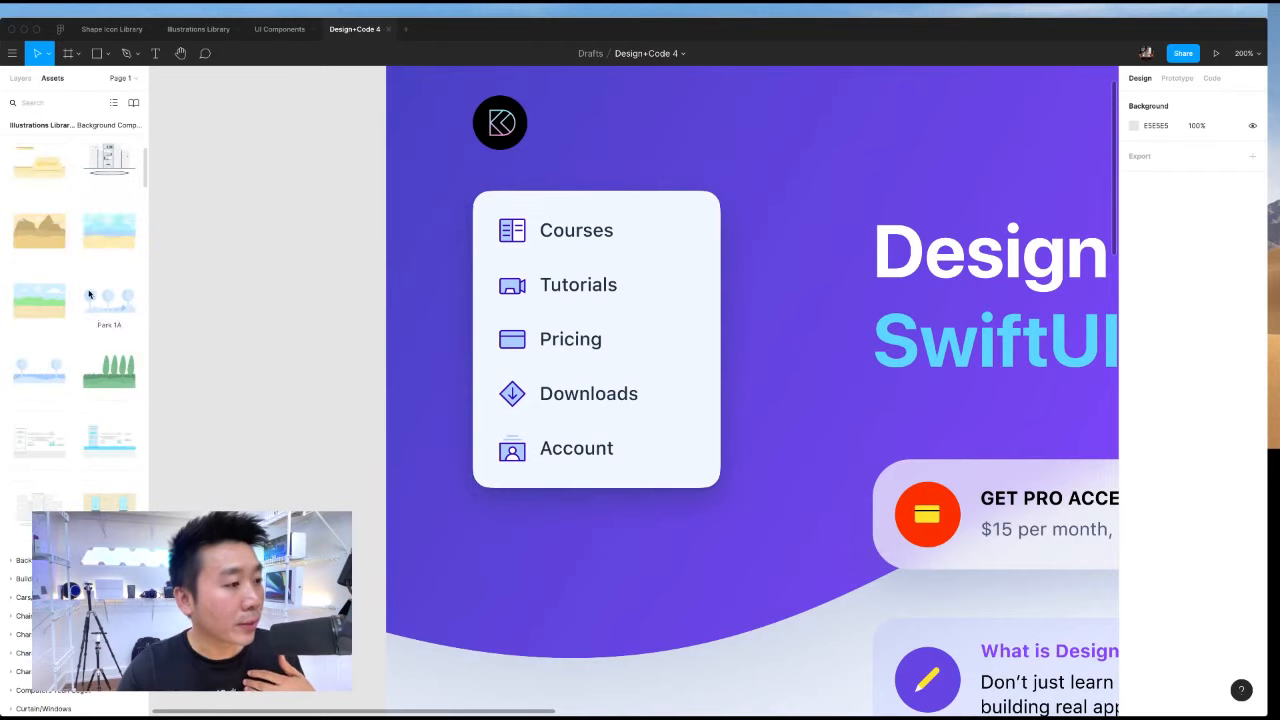
{"action": "left_click", "coordinate": [55, 207]}
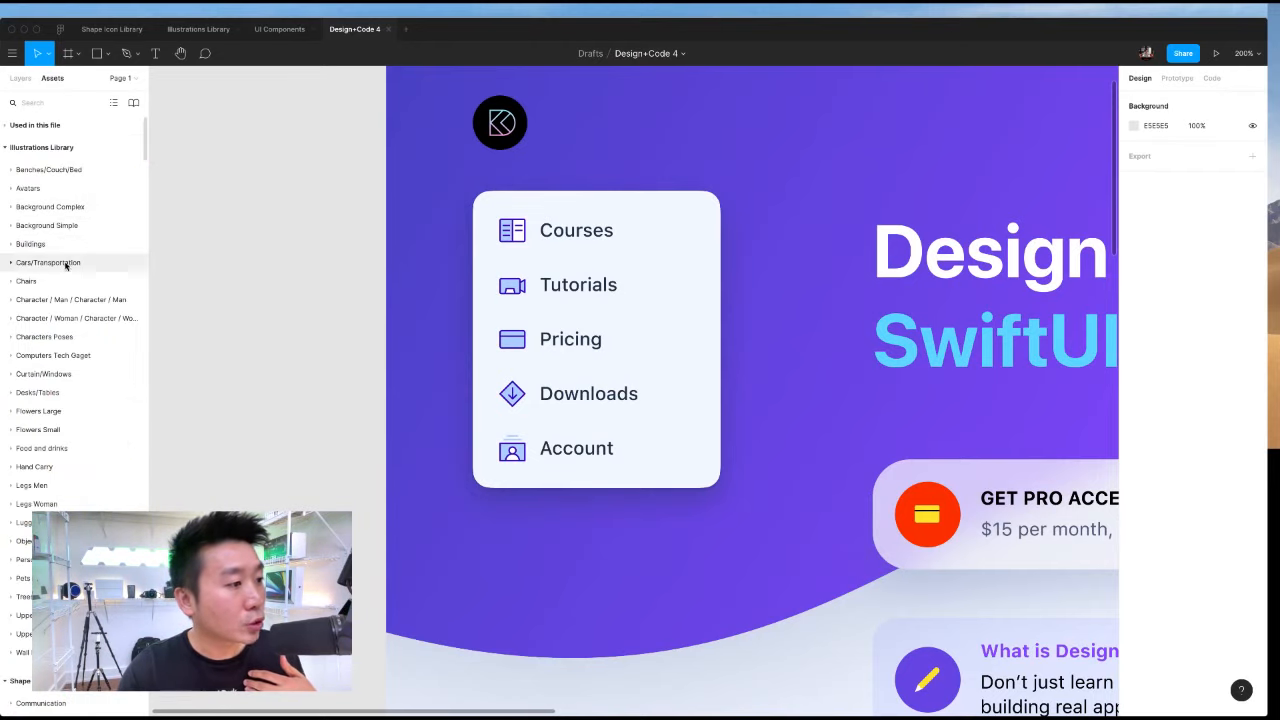
Replace the video icon beside Tutorials in the vertical menu with the Apple Outline Color icon from the Shape Icon Library's Food category.
{"action": "left_click", "coordinate": [30, 148]}
{"action": "scroll", "coordinate": [64, 328], "scroll_direction": "down", "scroll_amount": 2}
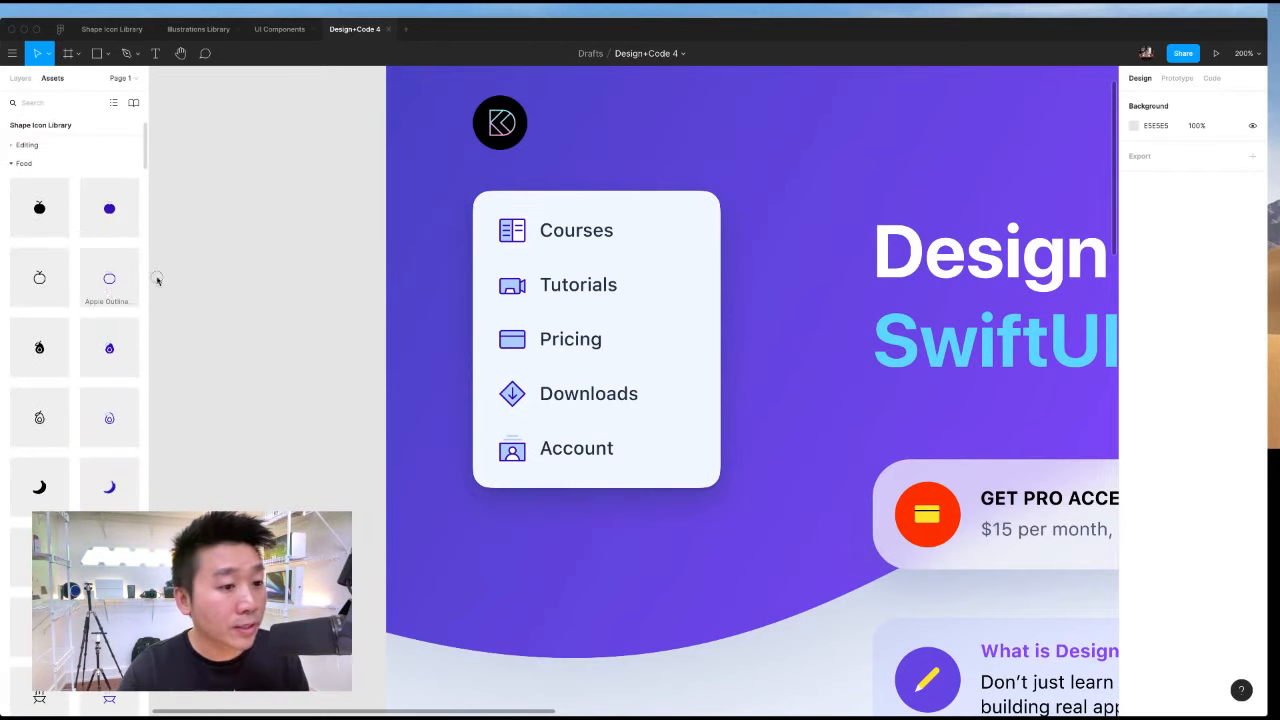
{"action": "left_click_drag", "start_coordinate": [510, 292], "coordinate": [519, 298]}
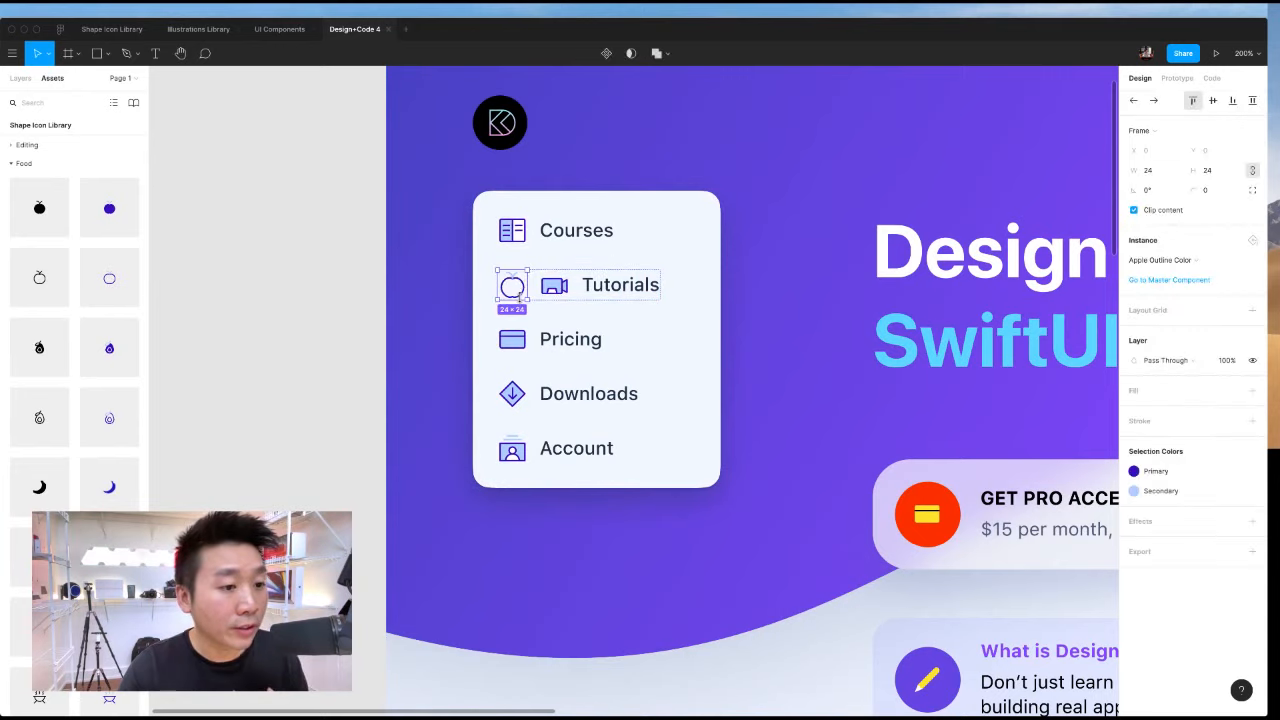
{"action": "left_click", "coordinate": [555, 290]}
{"action": "key", "text": "Delete"}
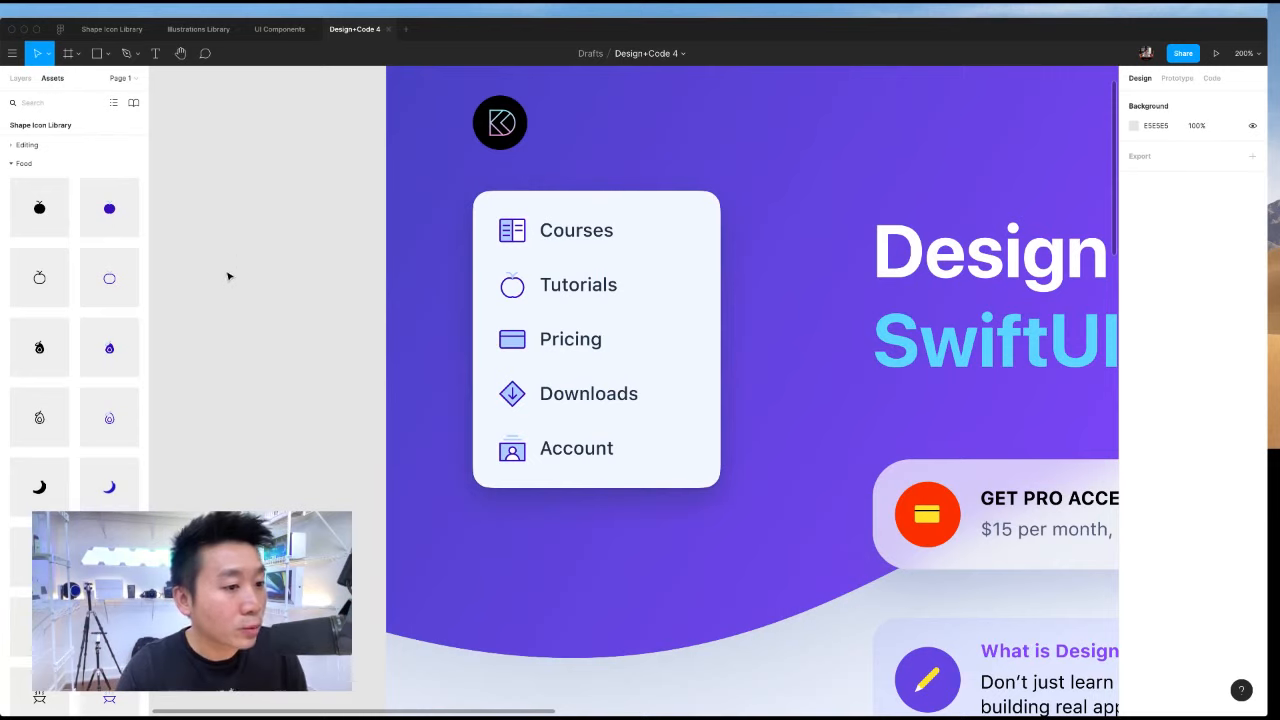
Bring back the deleted video icon in the Tutorials row and remove it again.
{"action": "key", "text": "super+v"}
{"action": "left_click", "coordinate": [512, 286]}
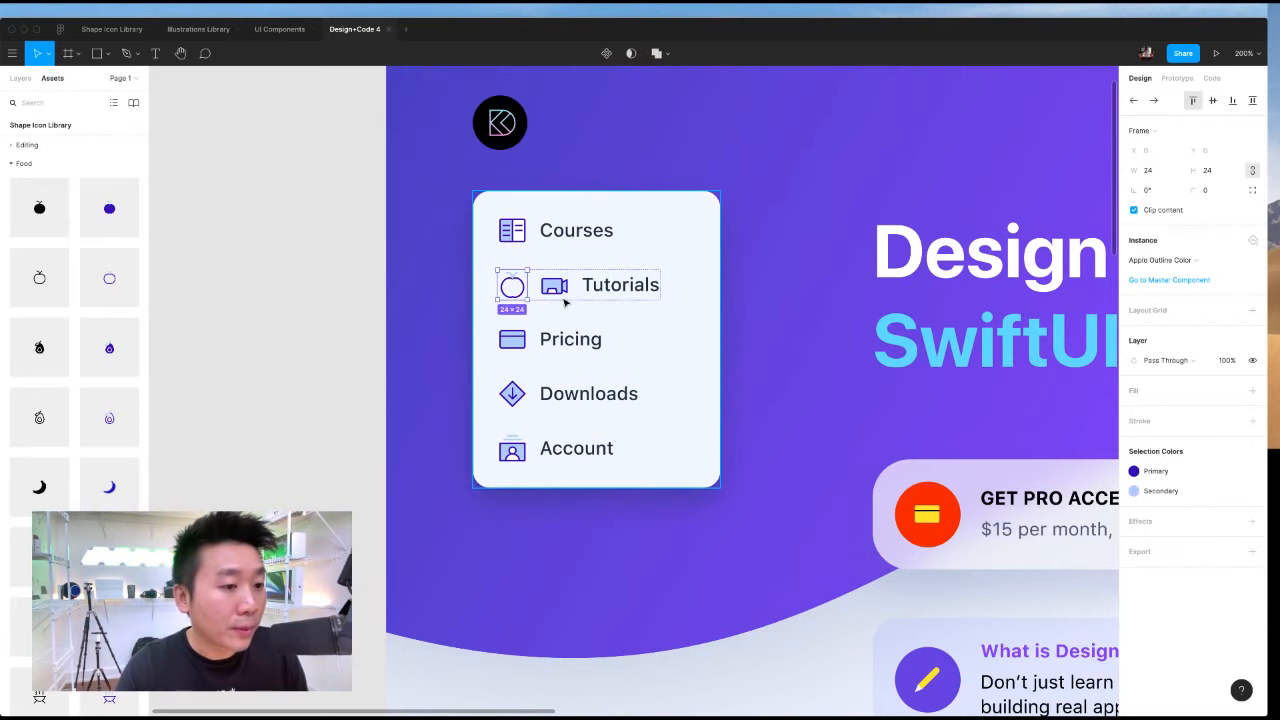
{"action": "left_click", "coordinate": [553, 286]}
{"action": "key", "text": "Delete"}
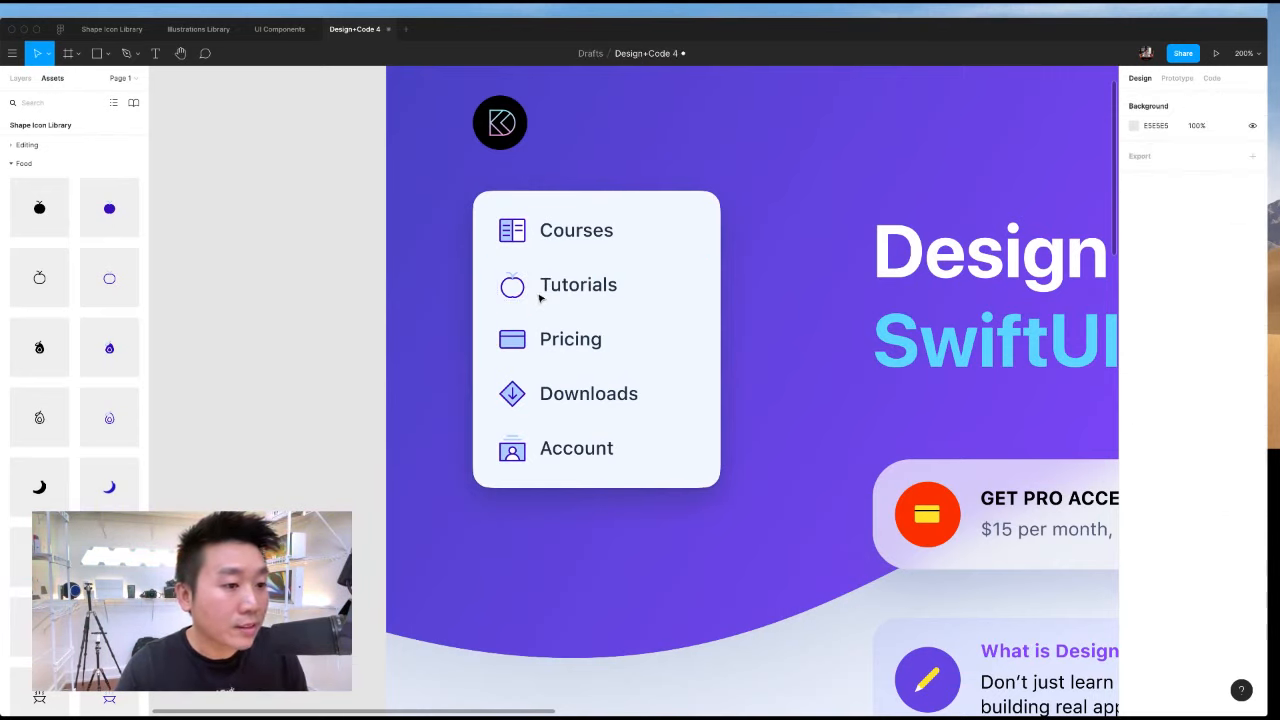
Change the blue background fill of the third course card, UI Design for developers, to the purple document color.
{"action": "scroll", "coordinate": [90, 310], "scroll_direction": "up", "scroll_amount": 2}
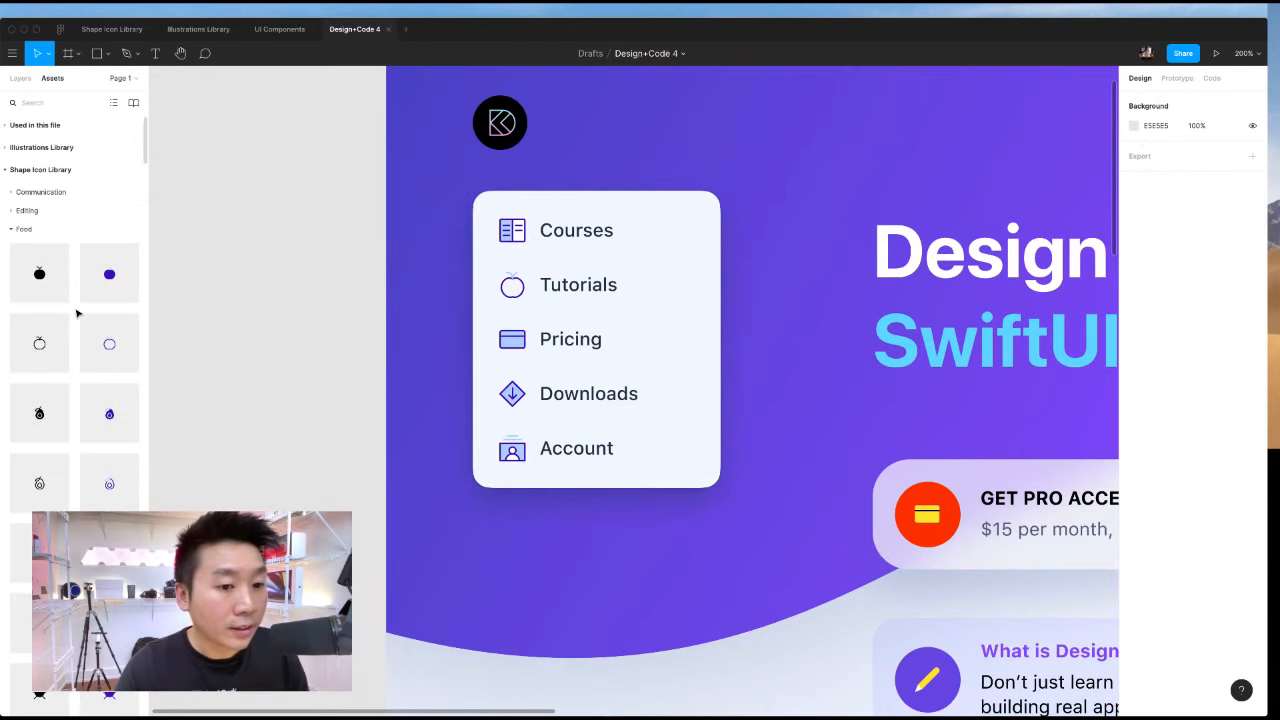
{"action": "scroll", "coordinate": [289, 320], "scroll_direction": "down", "scroll_amount": 5}
{"action": "scroll", "coordinate": [289, 320], "scroll_direction": "right", "scroll_amount": 5}
{"action": "scroll", "coordinate": [289, 321], "scroll_direction": "down", "scroll_amount": 10}
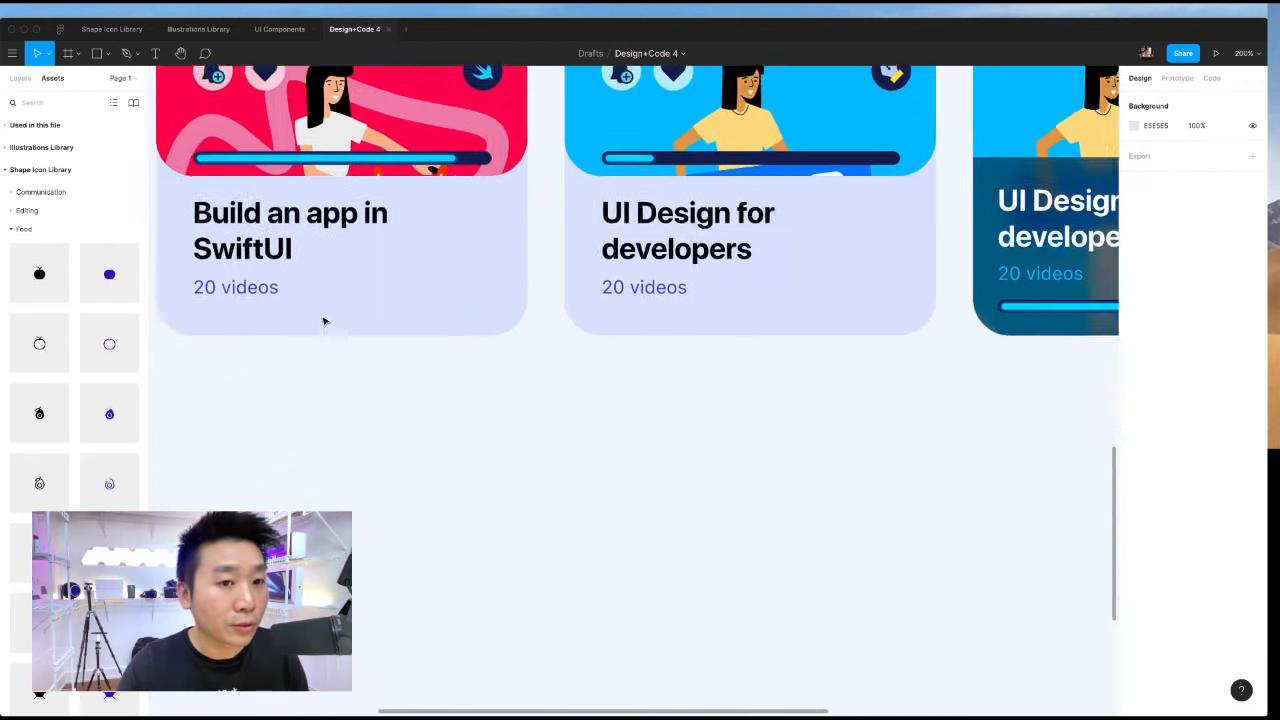
{"action": "scroll", "coordinate": [323, 320], "scroll_direction": "right", "scroll_amount": 6}
{"action": "scroll", "coordinate": [380, 327], "scroll_direction": "up", "scroll_amount": 2}
{"action": "left_click", "coordinate": [631, 334]}
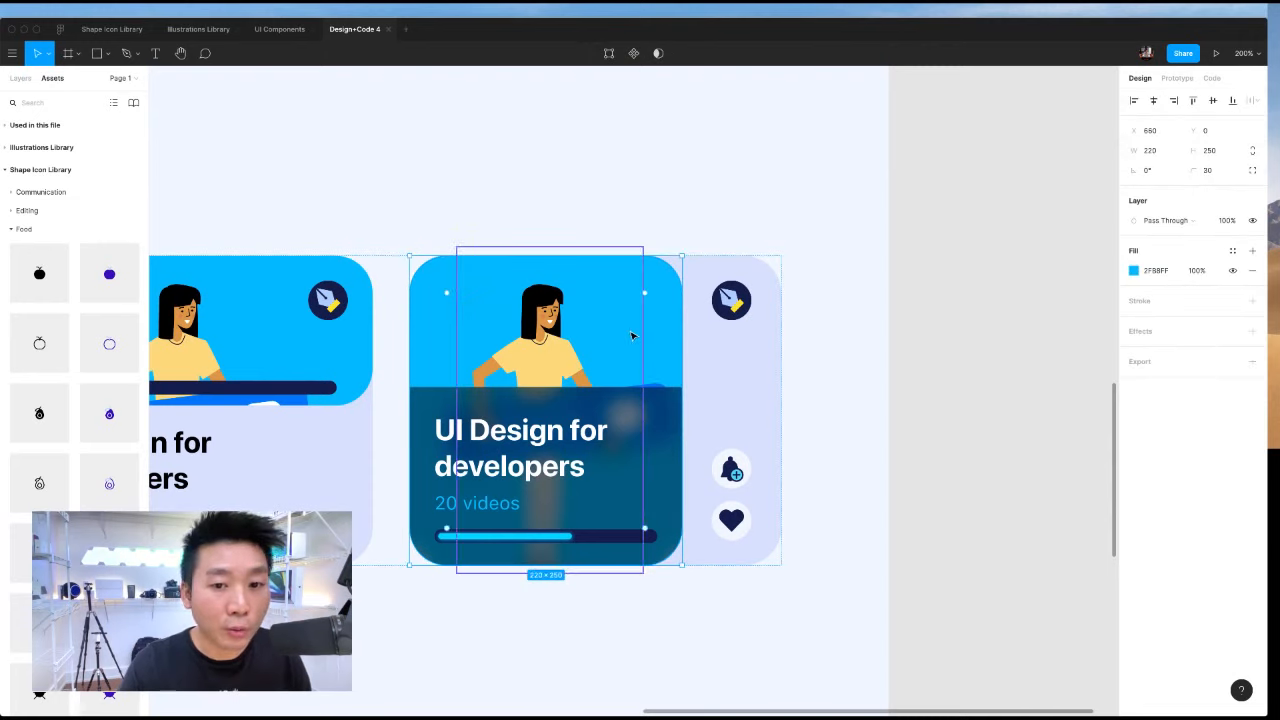
{"action": "left_click", "coordinate": [1135, 271]}
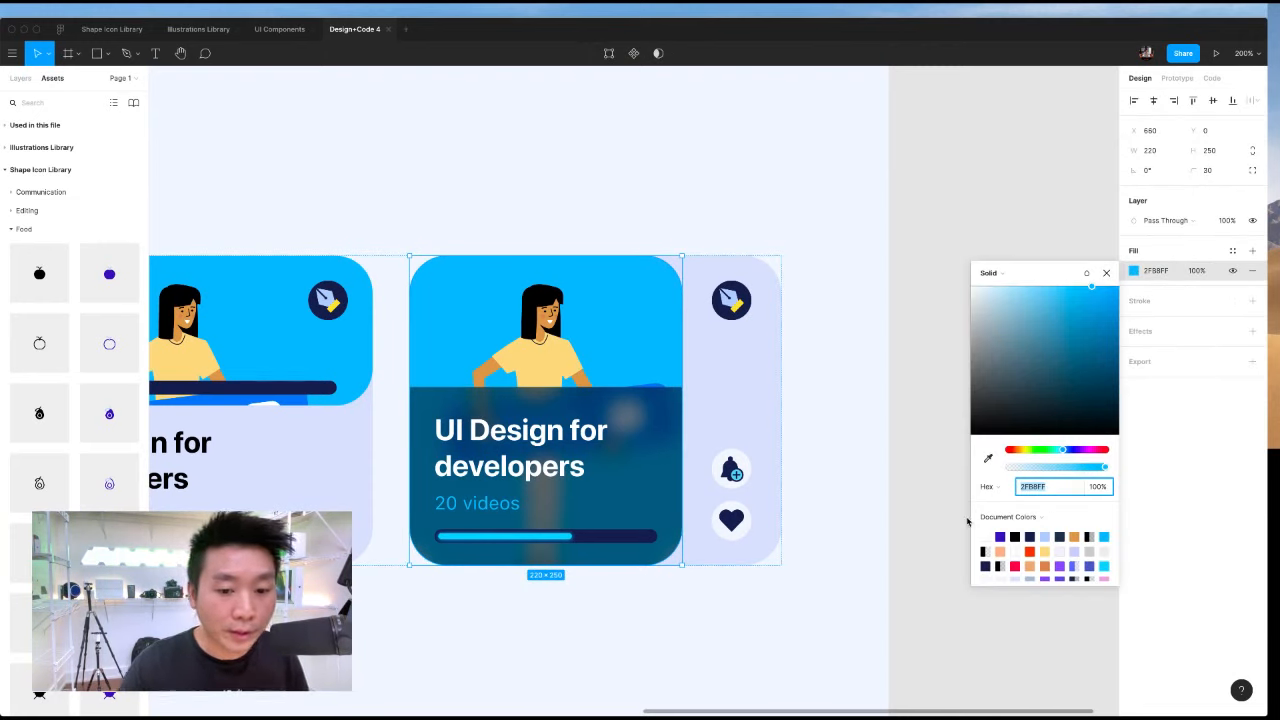
{"action": "left_click", "coordinate": [1031, 551]}
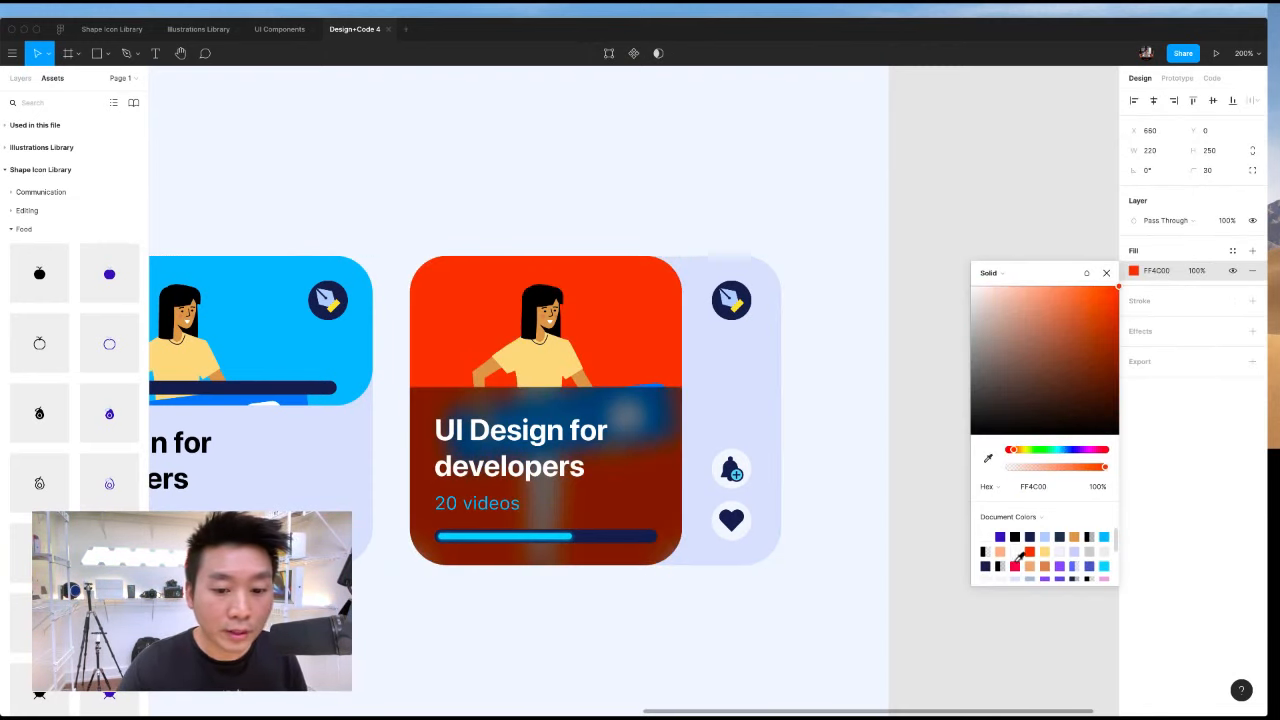
{"action": "left_click", "coordinate": [1060, 566]}
{"action": "left_click", "coordinate": [931, 477]}
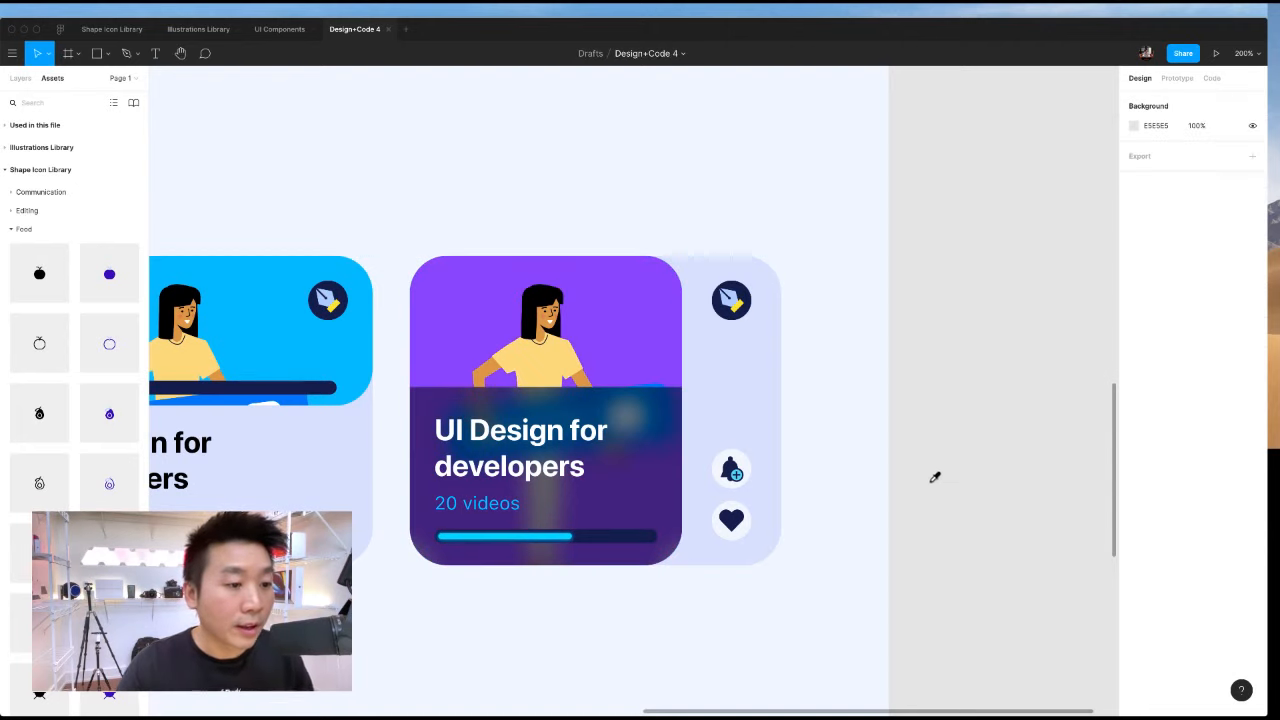
Swap the woman illustration on the purple course card for instance 12 of the Woman components.
{"action": "left_click", "coordinate": [566, 342]}
{"action": "left_click", "coordinate": [552, 346]}
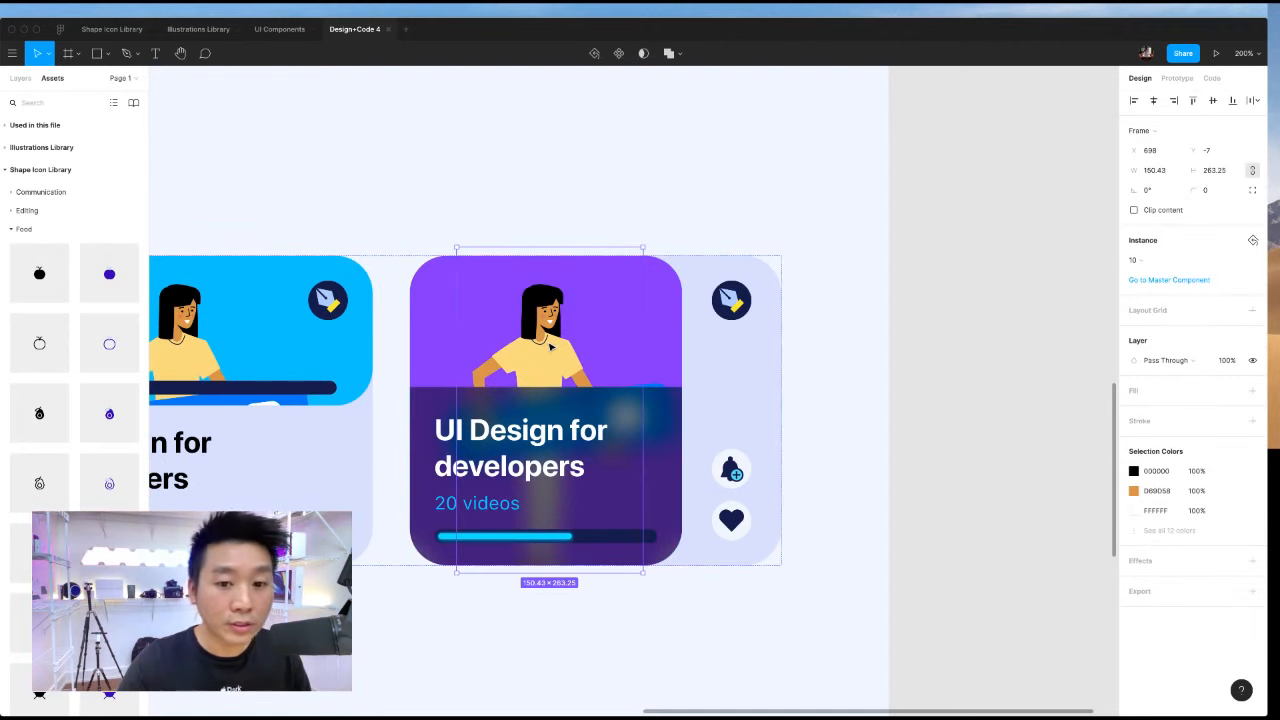
{"action": "left_click", "coordinate": [1172, 262]}
{"action": "mouse_move", "coordinate": [1165, 335]}
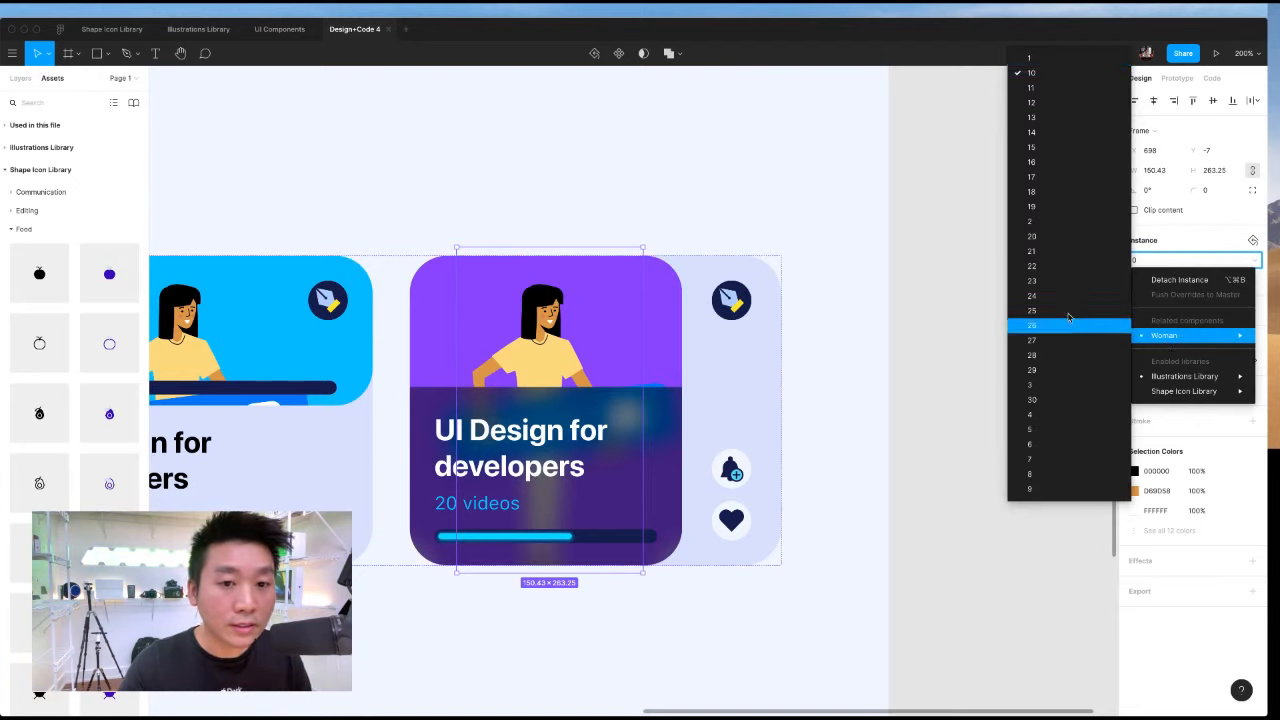
{"action": "left_click", "coordinate": [1063, 112]}
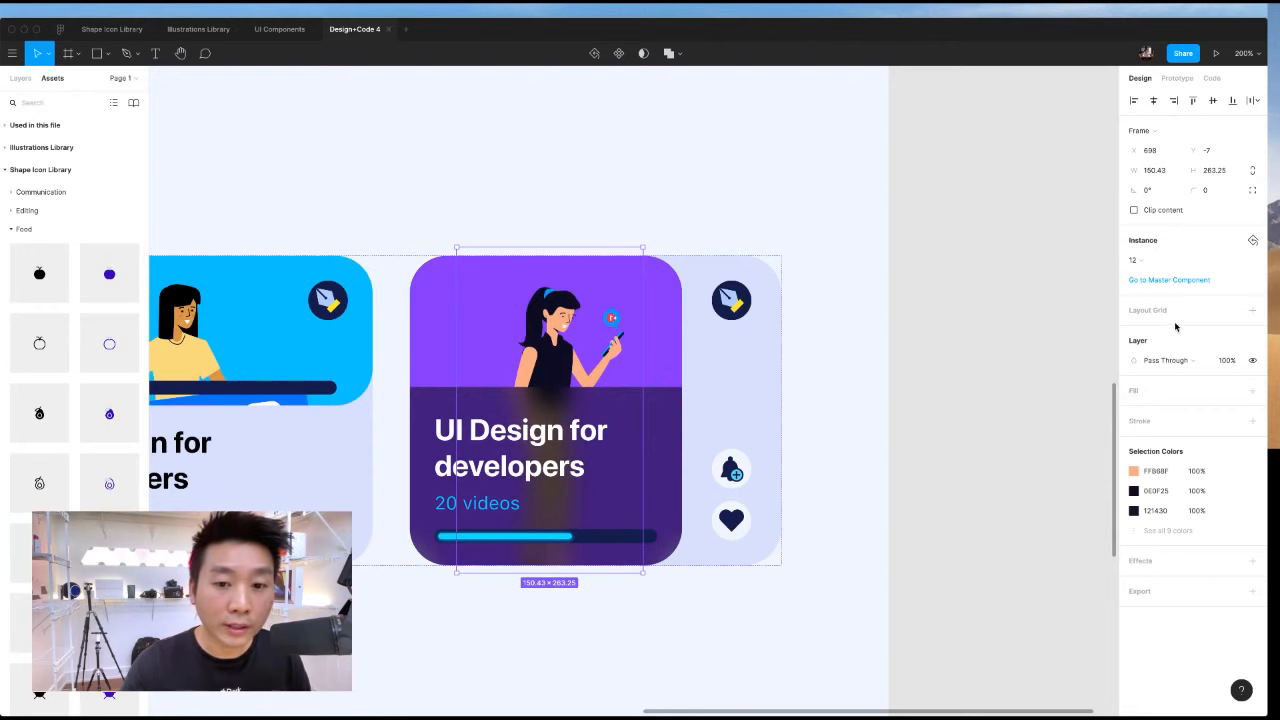
Swap the illustration on the purple course card for instance 24 of the Woman components.
{"action": "left_click", "coordinate": [1165, 263]}
{"action": "mouse_move", "coordinate": [1136, 330]}
{"action": "mouse_move", "coordinate": [1184, 391]}
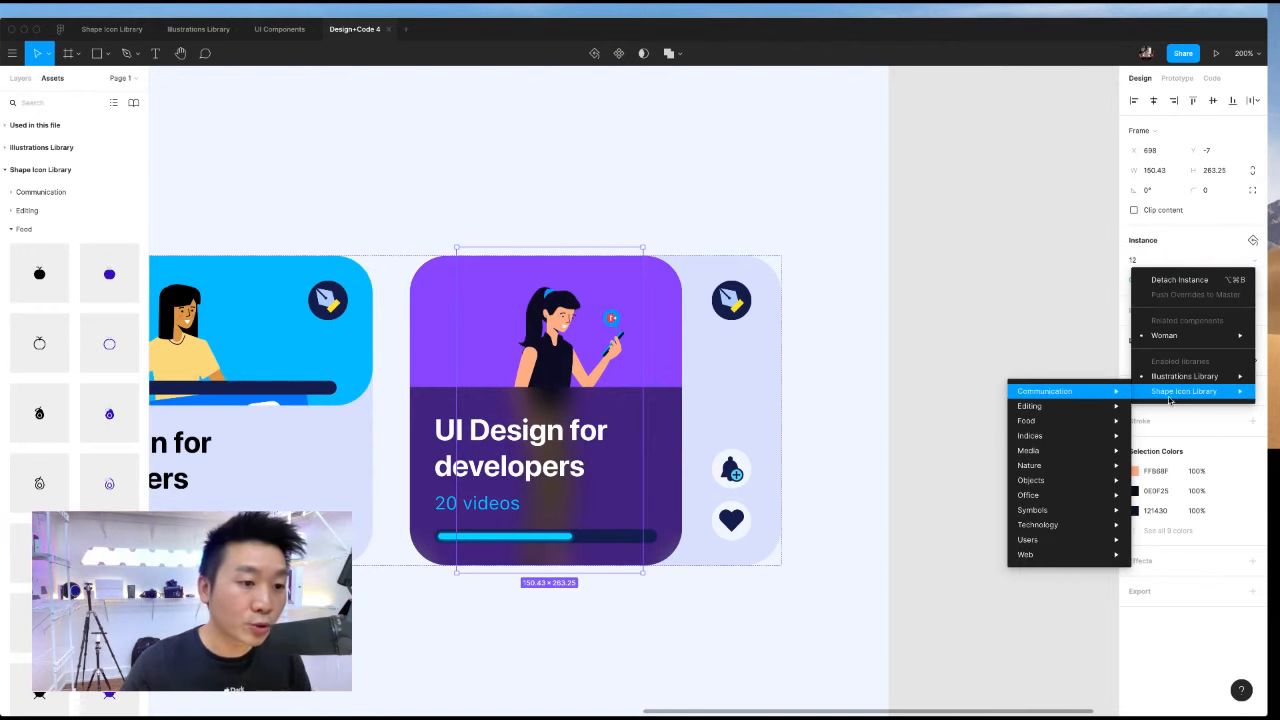
{"action": "mouse_move", "coordinate": [1045, 391]}
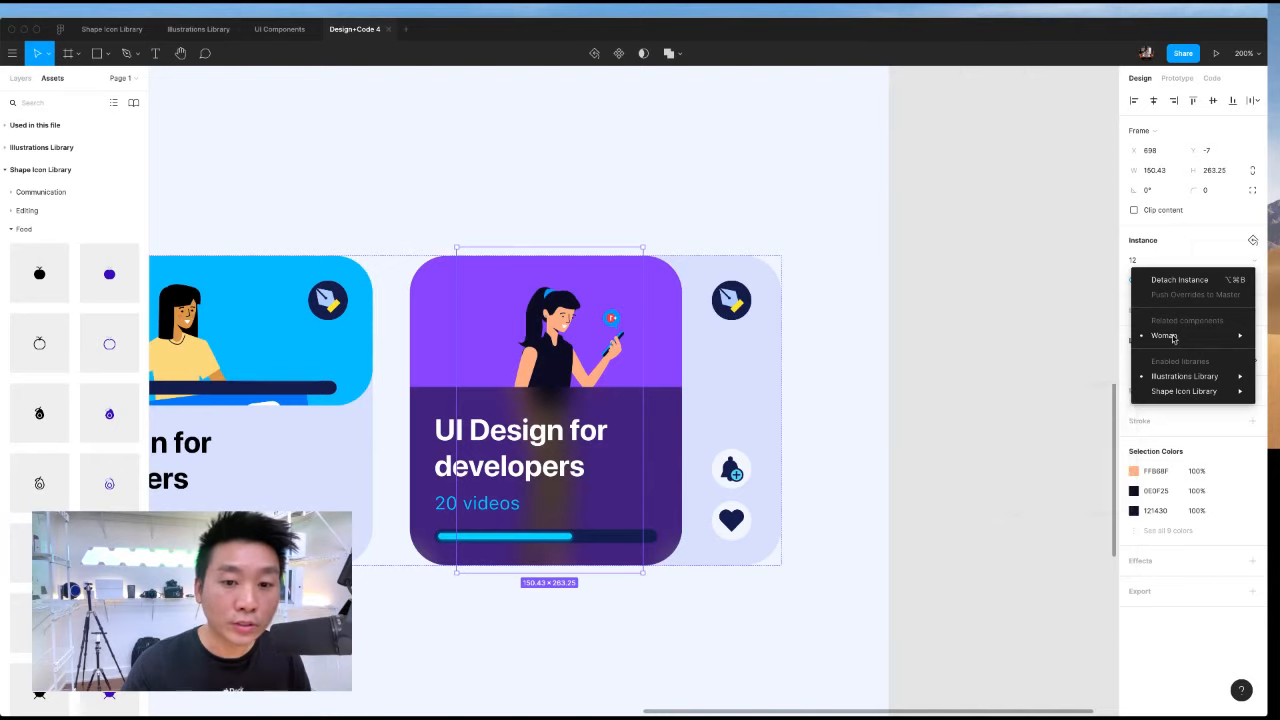
{"action": "left_click", "coordinate": [1056, 308]}
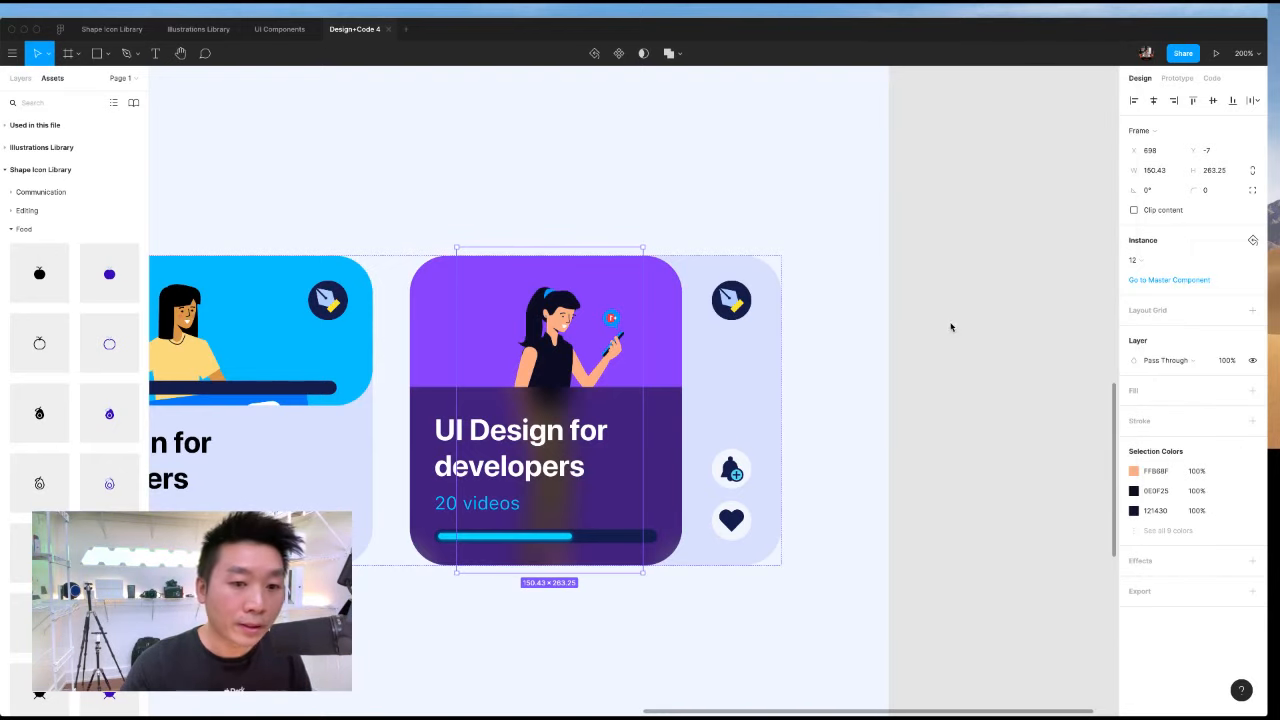
Try raising the woman illustration inside the purple course card, and lower it back to Y -7.
{"action": "key", "text": "shift+Up"}
{"action": "key", "text": "shift+Up"}
{"action": "key", "text": "shift+Up"}
{"action": "key", "text": "shift+Up"}
{"action": "key", "text": "shift+Up"}
{"action": "key", "text": "shift+Up"}
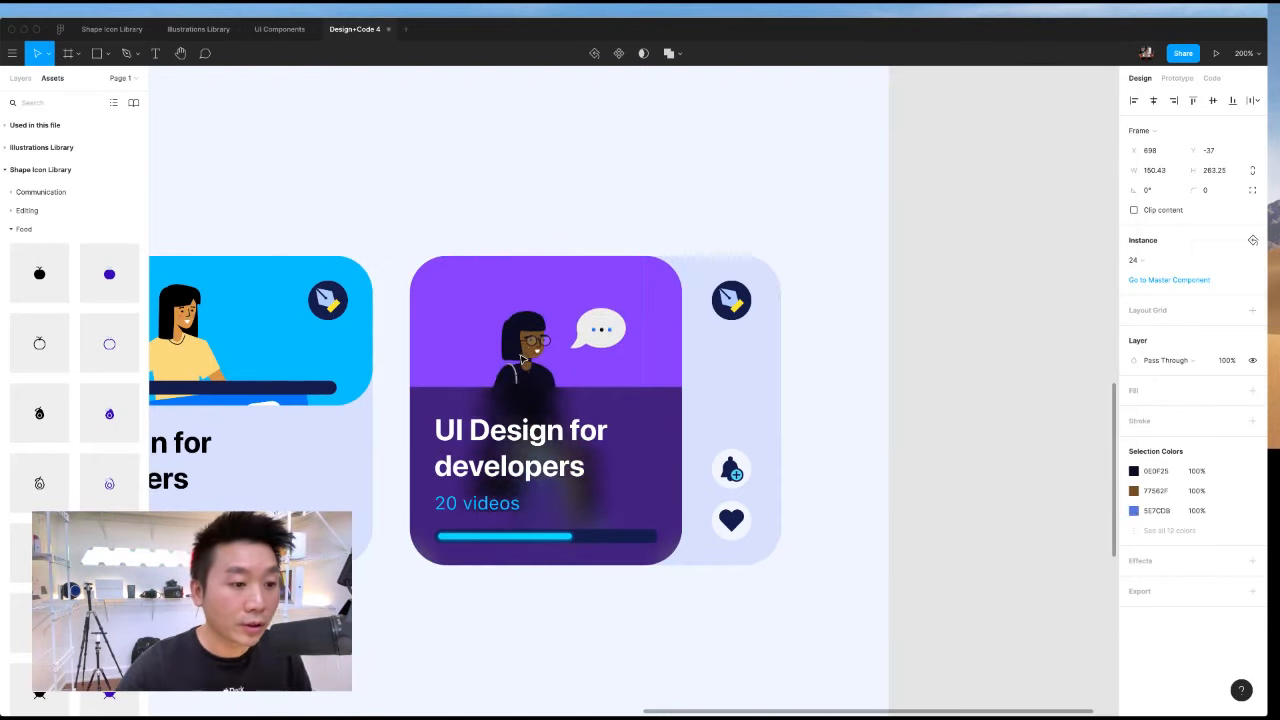
{"action": "key", "text": "shift+Down"}
{"action": "key", "text": "shift+Down"}
{"action": "key", "text": "shift+Down"}
{"action": "key", "text": "shift+Down"}
{"action": "key", "text": "shift+Down"}
{"action": "key", "text": "shift+Down"}
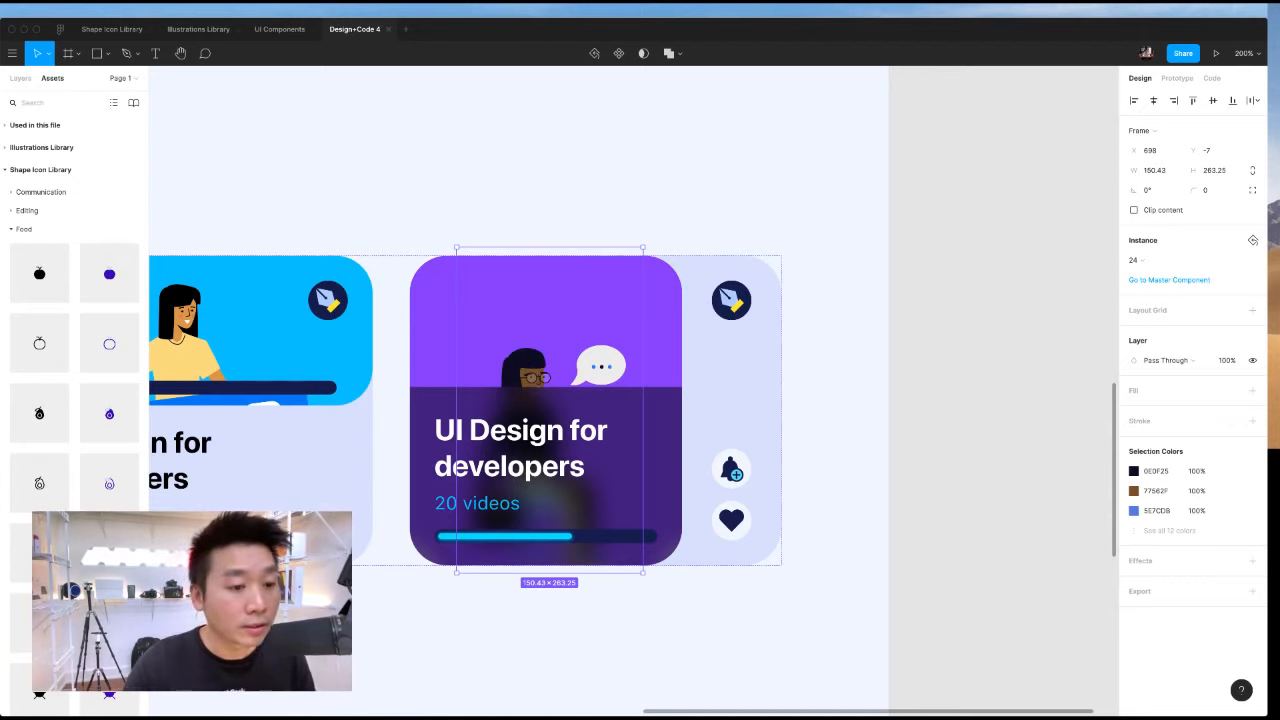
Deselect the illustration and review the page at 100% zoom, from the course cards up to the hero section and menus.
{"action": "left_click", "coordinate": [886, 337]}
{"action": "scroll", "coordinate": [886, 337], "scroll_direction": "left", "scroll_amount": 2}
{"action": "key", "text": "super+0"}
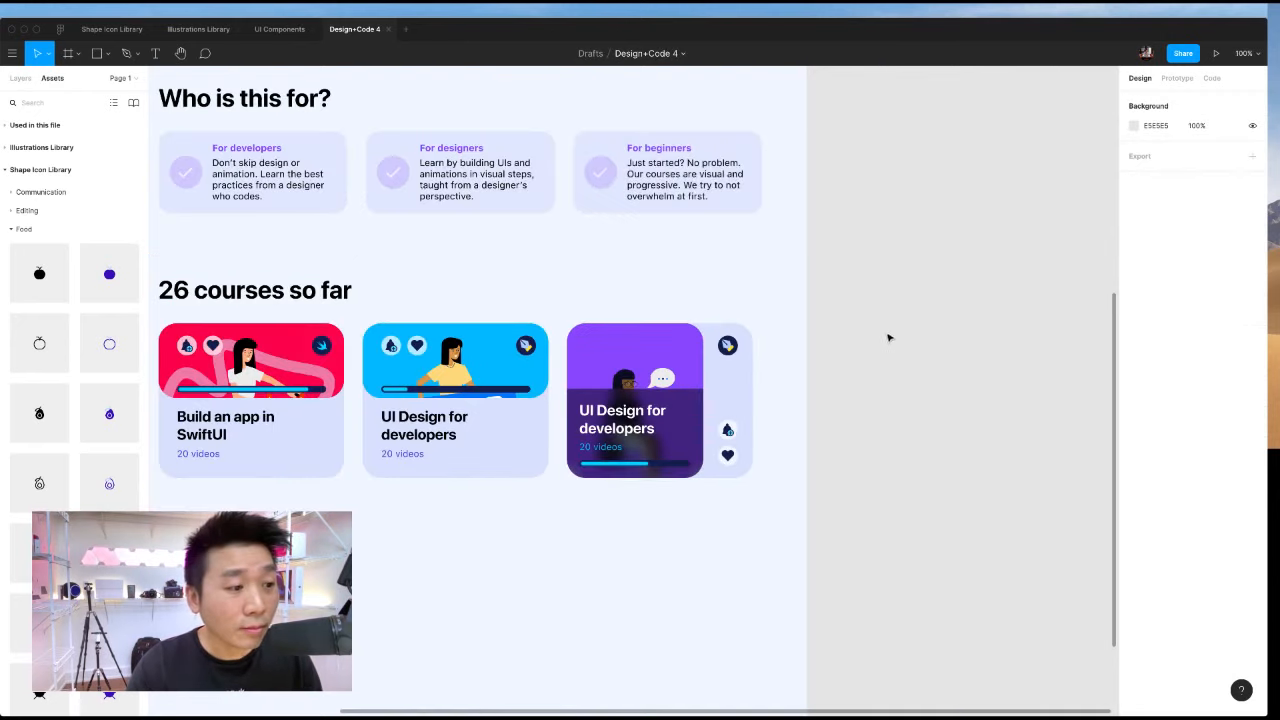
{"action": "scroll", "coordinate": [888, 337], "scroll_direction": "left", "scroll_amount": 5}
{"action": "scroll", "coordinate": [888, 335], "scroll_direction": "up", "scroll_amount": 5}
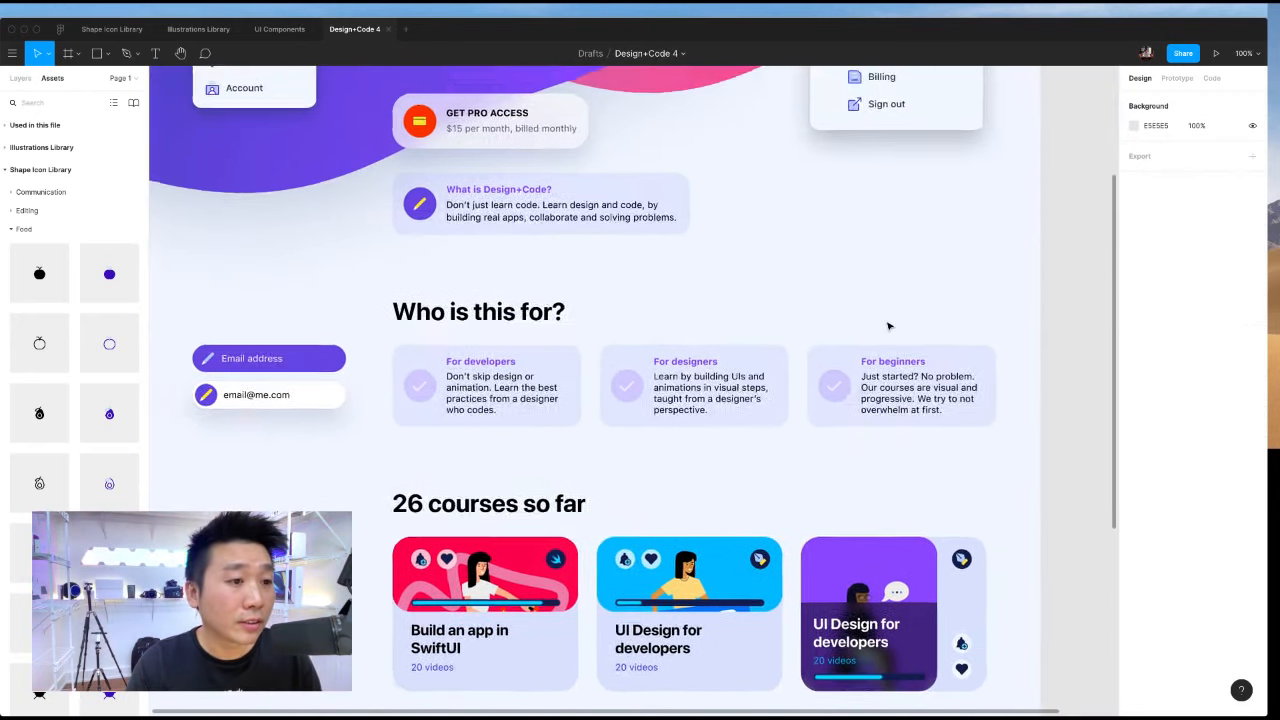
{"action": "scroll", "coordinate": [888, 326], "scroll_direction": "up", "scroll_amount": 3}
{"action": "scroll", "coordinate": [888, 326], "scroll_direction": "left", "scroll_amount": 1}
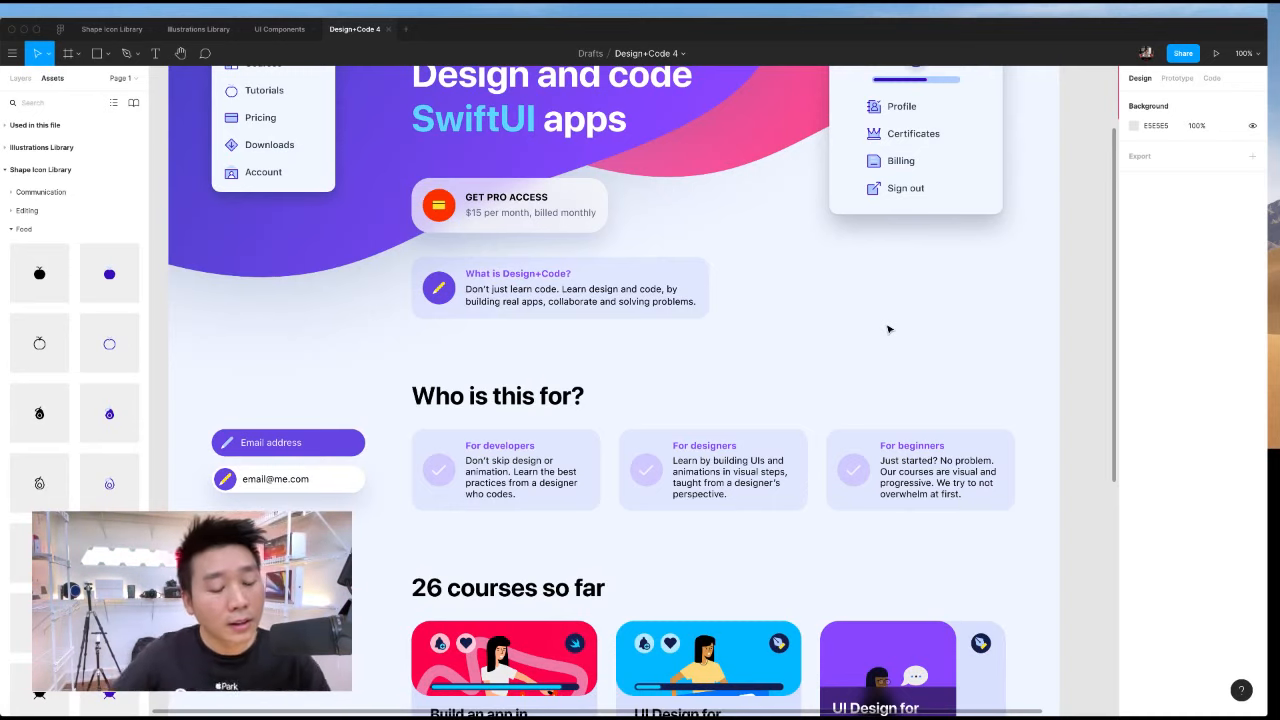
{"action": "scroll", "coordinate": [925, 362], "scroll_direction": "up", "scroll_amount": 3}
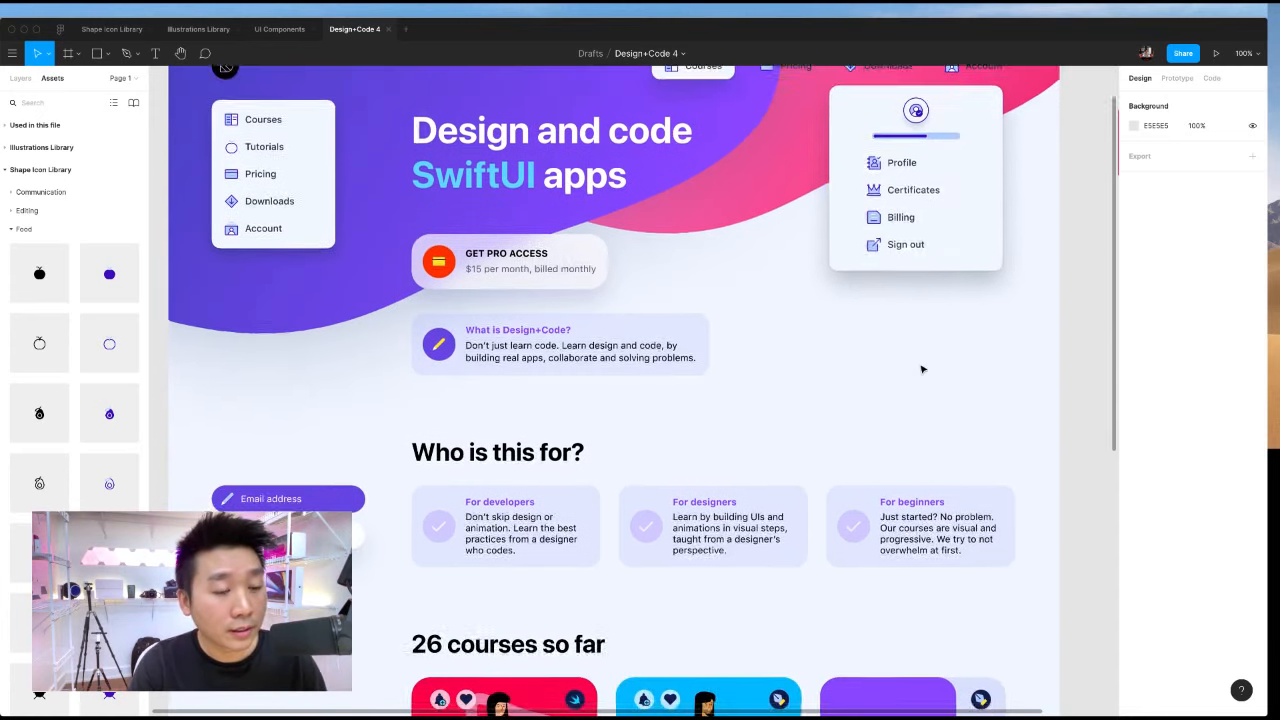
{"action": "scroll", "coordinate": [922, 370], "scroll_direction": "down", "scroll_amount": 5}
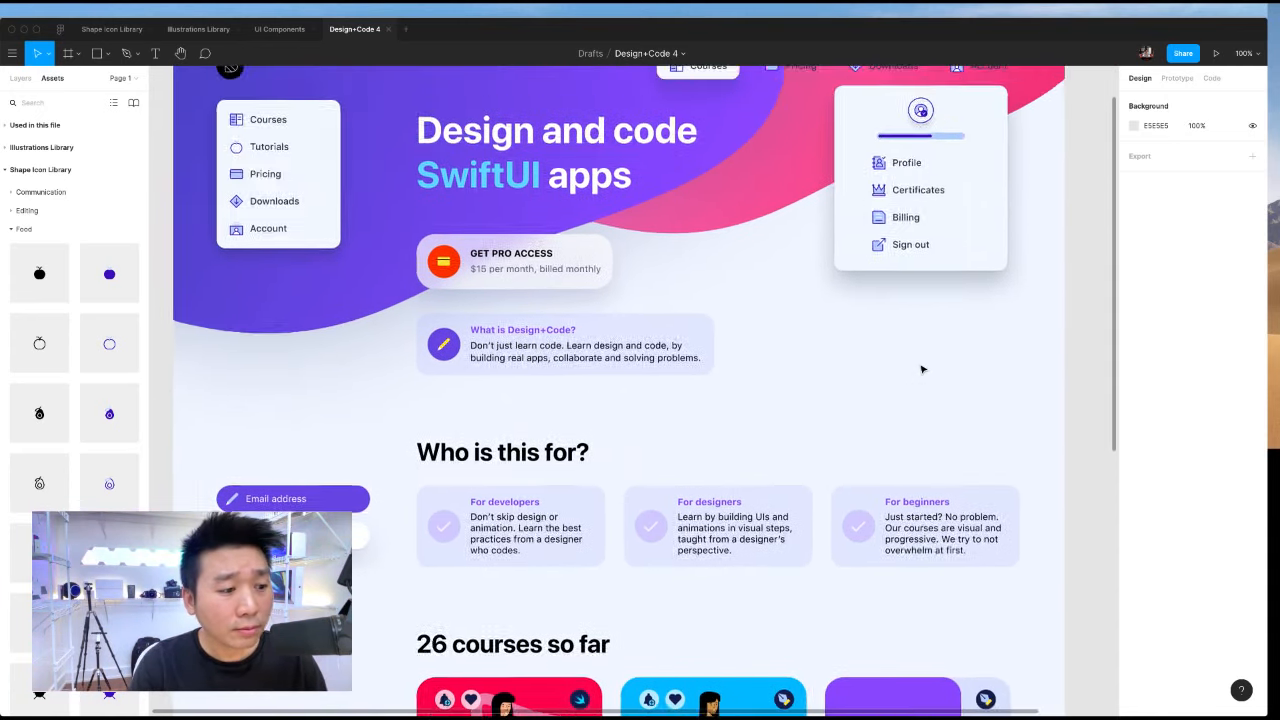
{"action": "scroll", "coordinate": [922, 370], "scroll_direction": "right", "scroll_amount": 2}
{"action": "scroll", "coordinate": [922, 370], "scroll_direction": "down", "scroll_amount": 3}
{"action": "scroll", "coordinate": [333, 444], "scroll_direction": "up", "scroll_amount": 5}
{"action": "scroll", "coordinate": [333, 444], "scroll_direction": "left", "scroll_amount": 2}
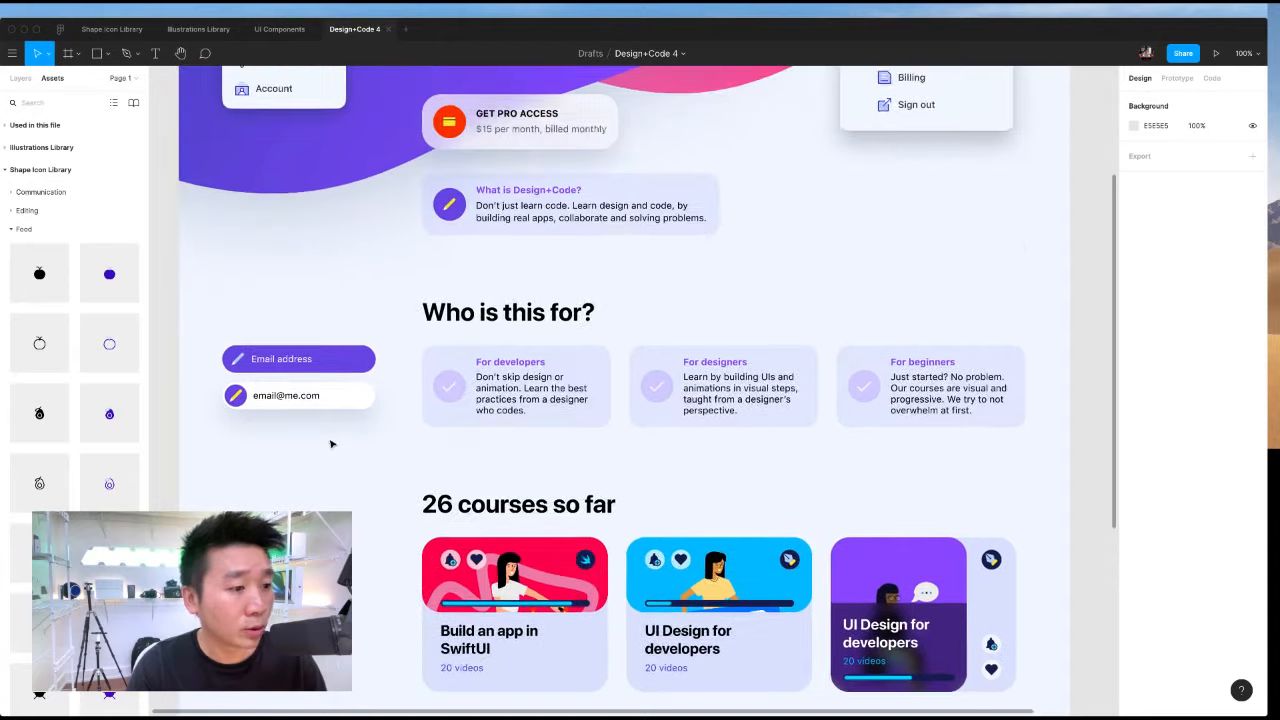
{"action": "scroll", "coordinate": [338, 444], "scroll_direction": "up", "scroll_amount": 3}
{"action": "scroll", "coordinate": [340, 444], "scroll_direction": "right", "scroll_amount": 2}
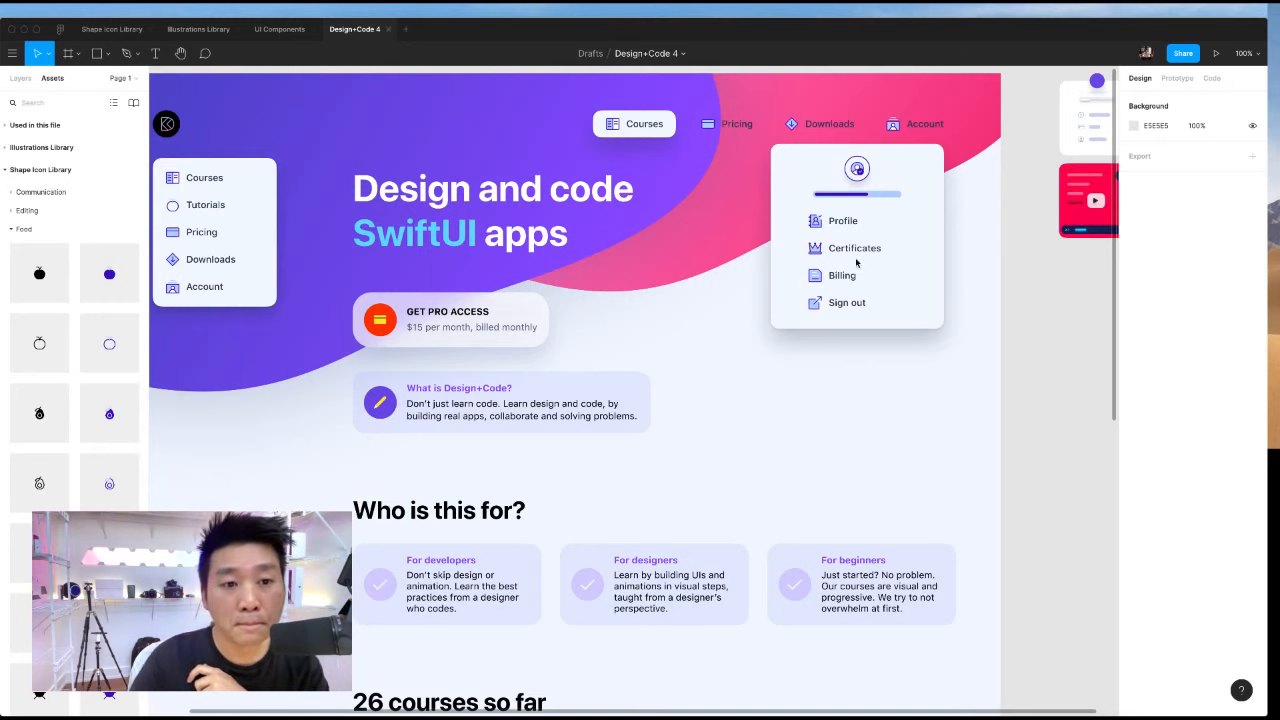
{"action": "scroll", "coordinate": [923, 449], "scroll_direction": "down", "scroll_amount": 2}
{"action": "scroll", "coordinate": [928, 452], "scroll_direction": "up", "scroll_amount": 3}
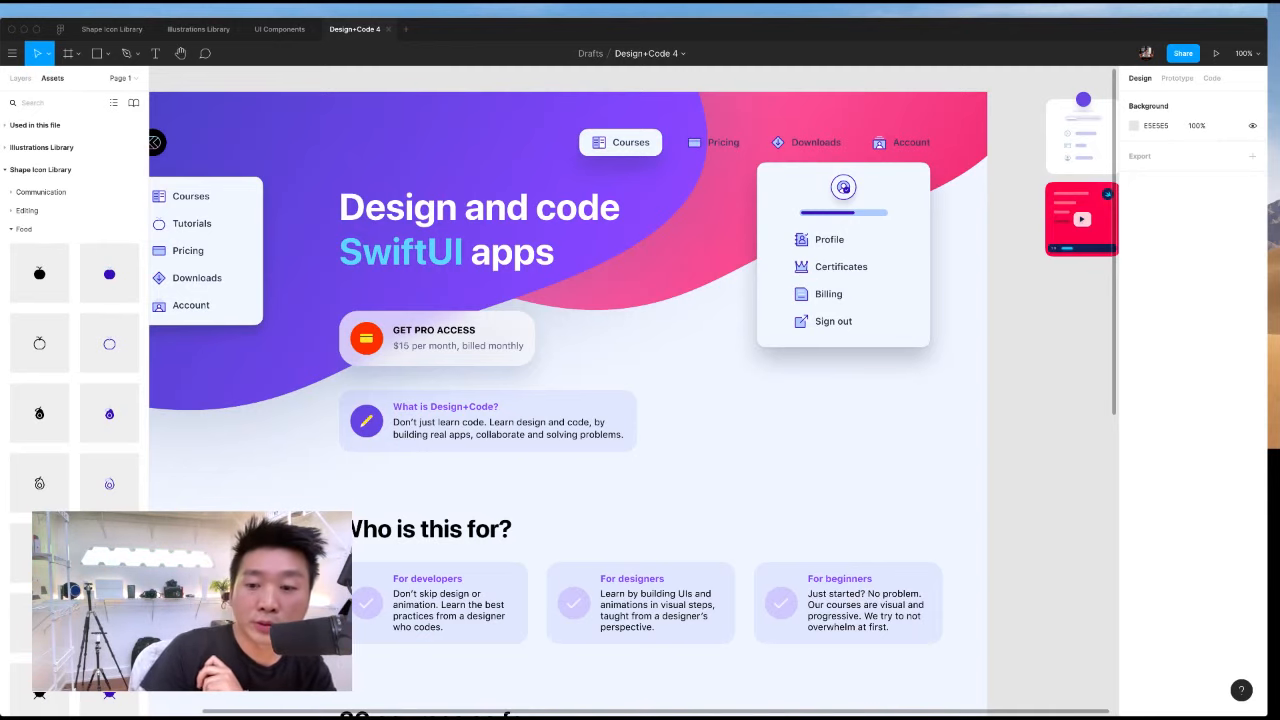
{"action": "scroll", "coordinate": [1010, 451], "scroll_direction": "left", "scroll_amount": 3}
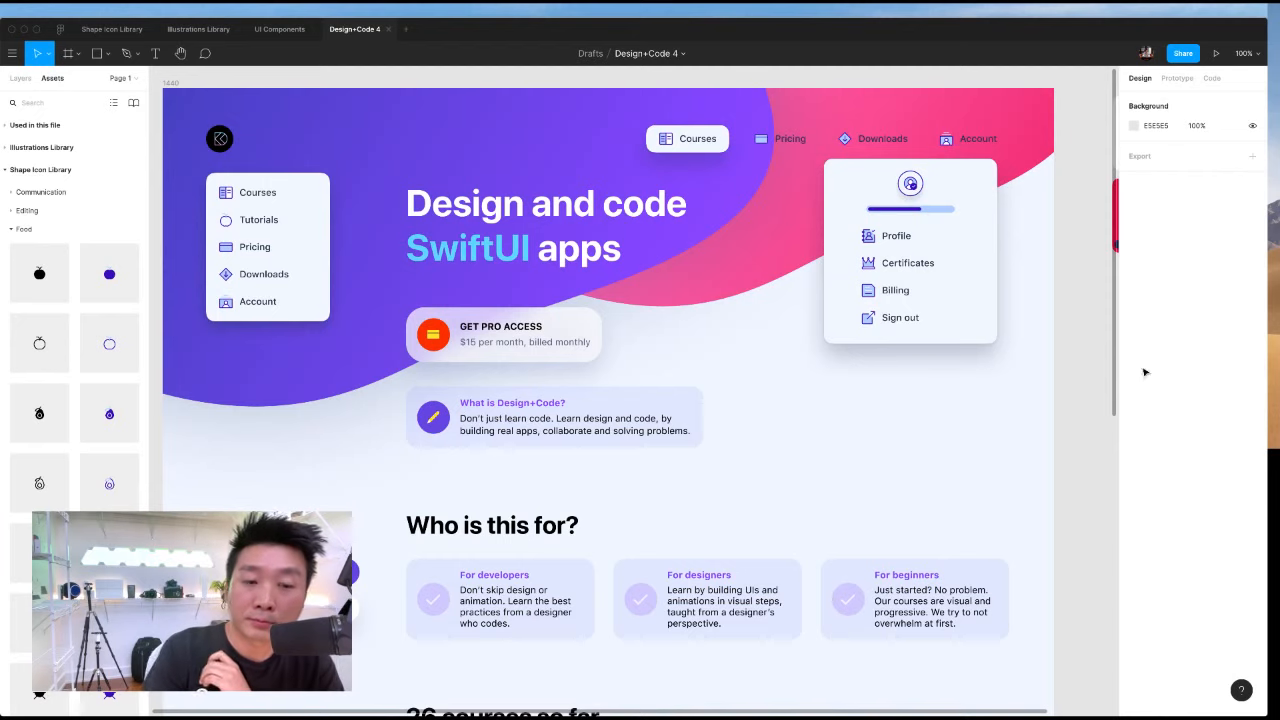
{"action": "scroll", "coordinate": [957, 435], "scroll_direction": "left", "scroll_amount": 1}
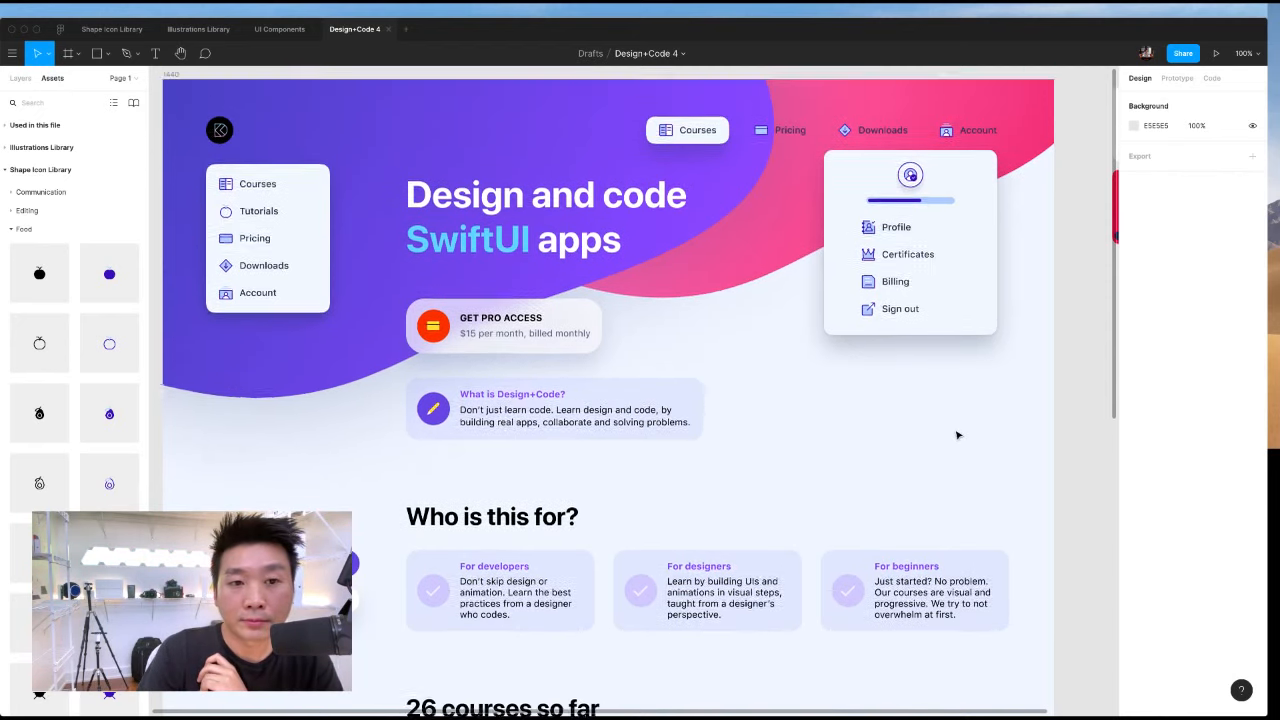
{"action": "scroll", "coordinate": [957, 435], "scroll_direction": "down", "scroll_amount": 2}
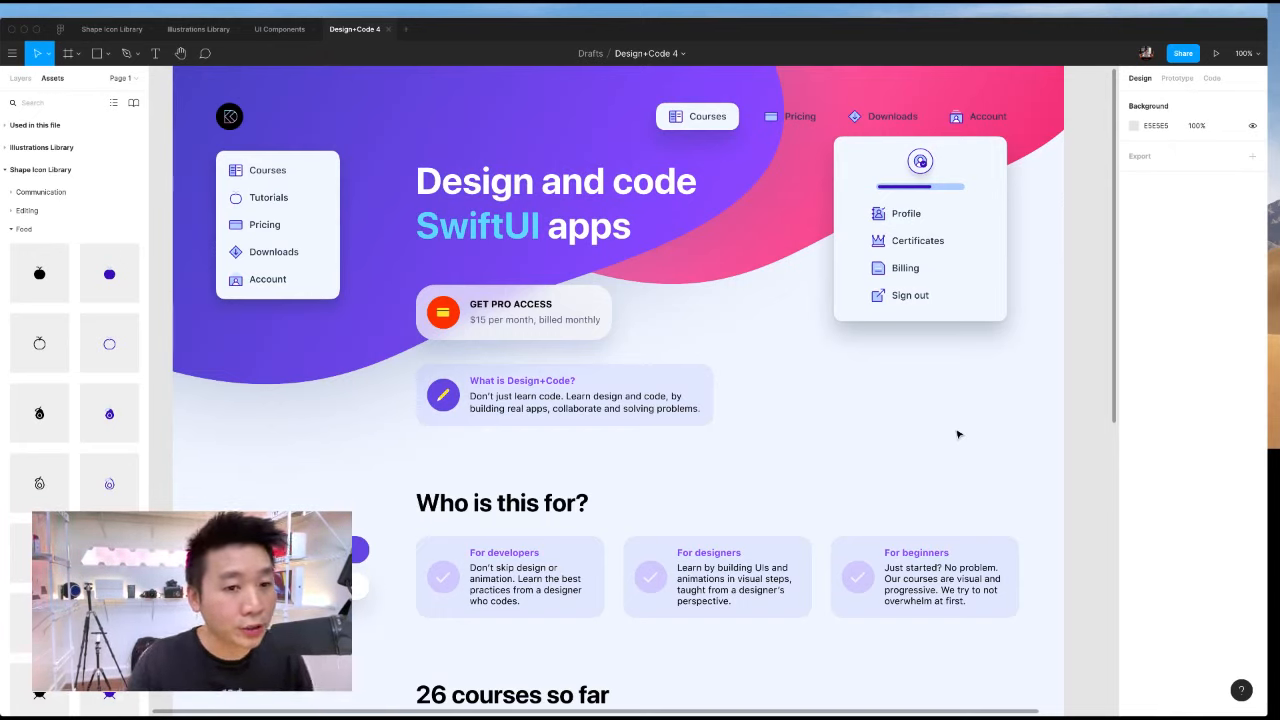
{"action": "scroll", "coordinate": [980, 417], "scroll_direction": "down", "scroll_amount": 3}
{"action": "scroll", "coordinate": [981, 417], "scroll_direction": "up", "scroll_amount": 5}
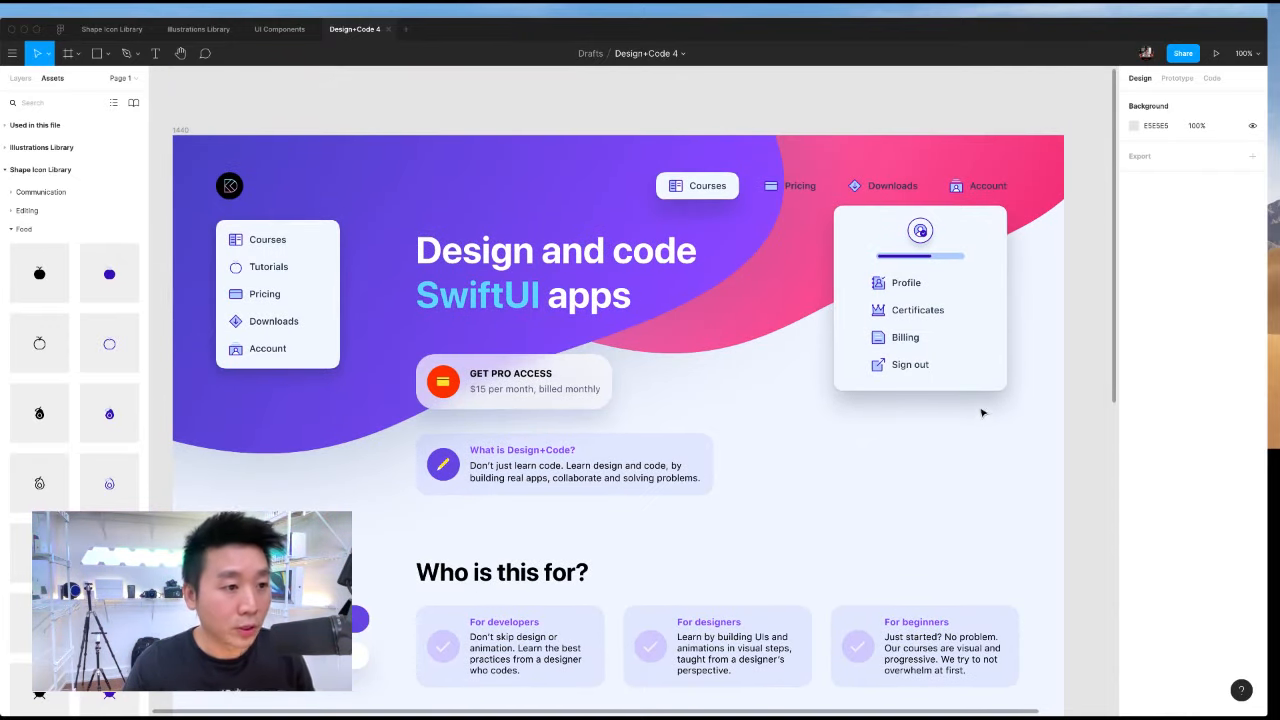
{"action": "scroll", "coordinate": [982, 416], "scroll_direction": "down", "scroll_amount": 2}
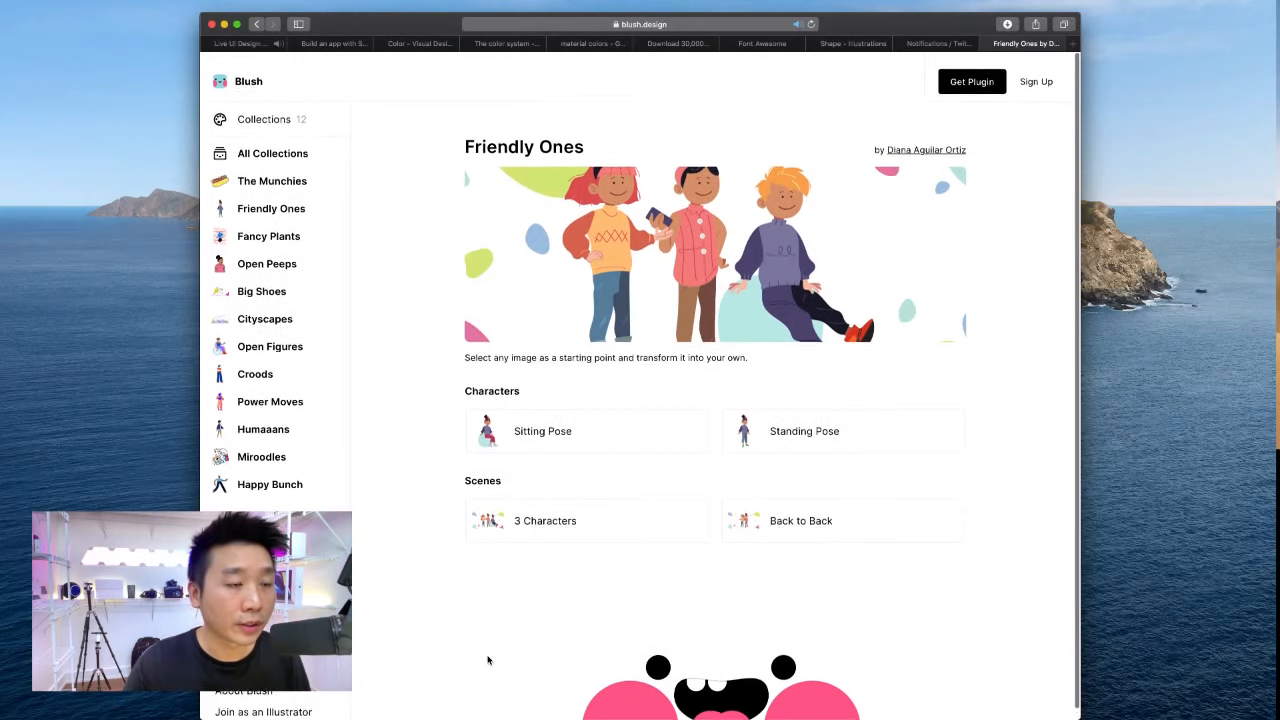
Leave the Friendly Ones collection and open dribbble.com in a new browser tab.
{"action": "scroll", "coordinate": [488, 660], "scroll_direction": "down", "scroll_amount": 1}
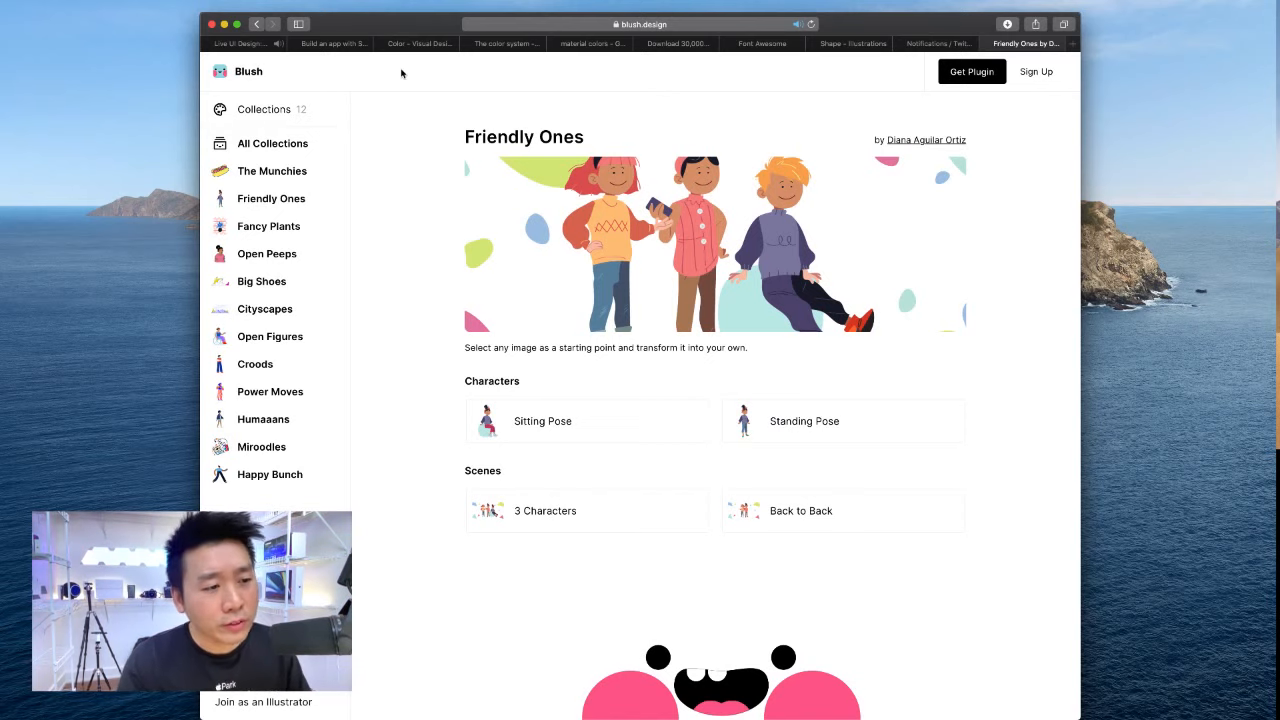
{"action": "key", "text": "super+t"}
{"action": "type", "text": "dribbble.com"}
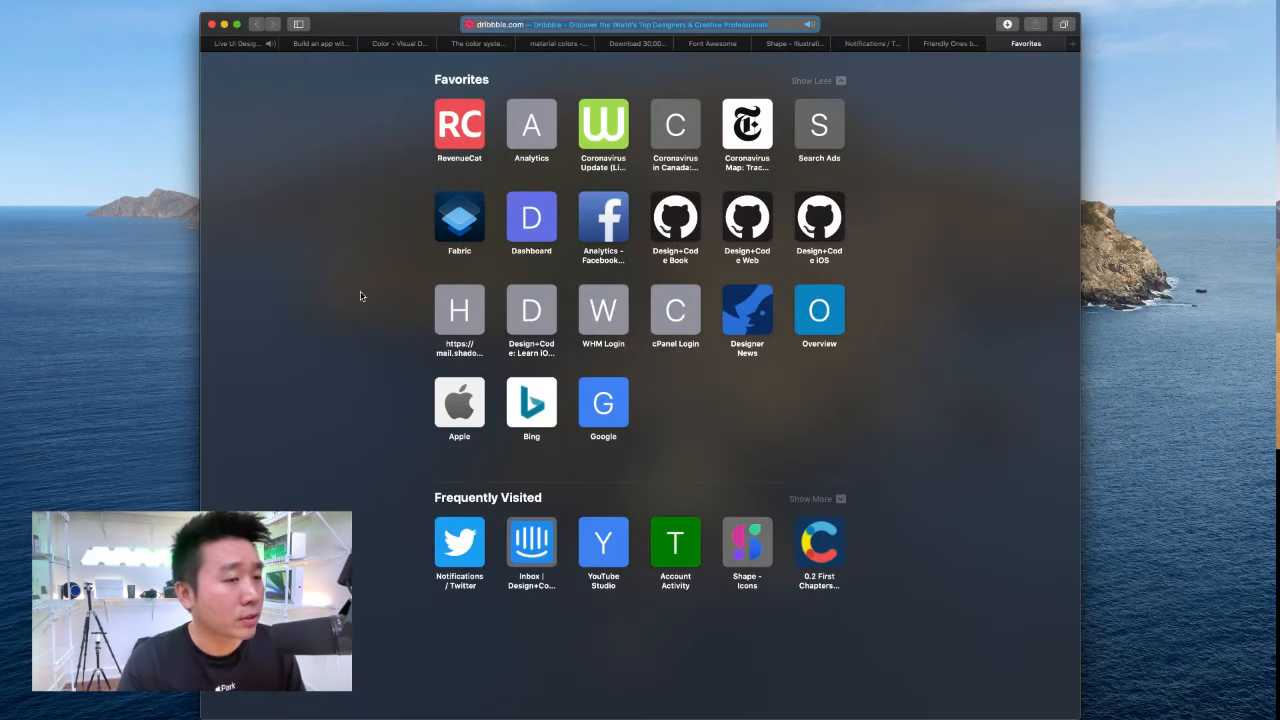
{"action": "key", "text": "Return"}
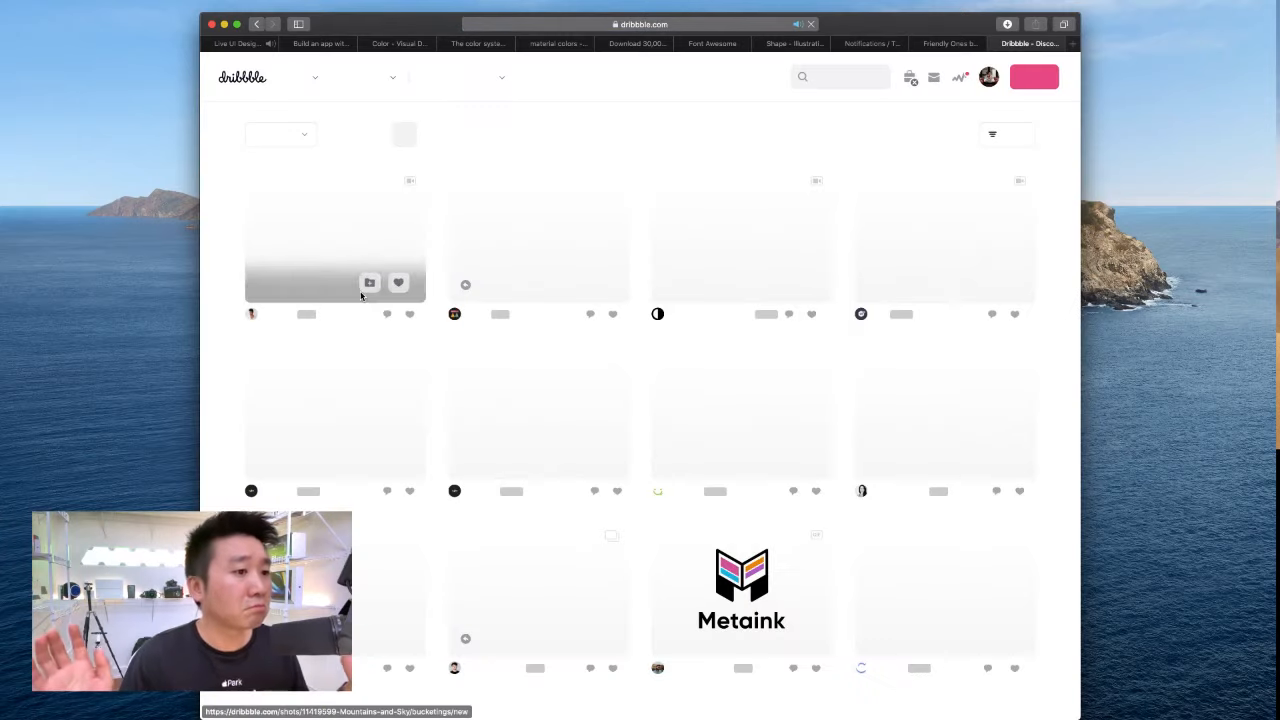
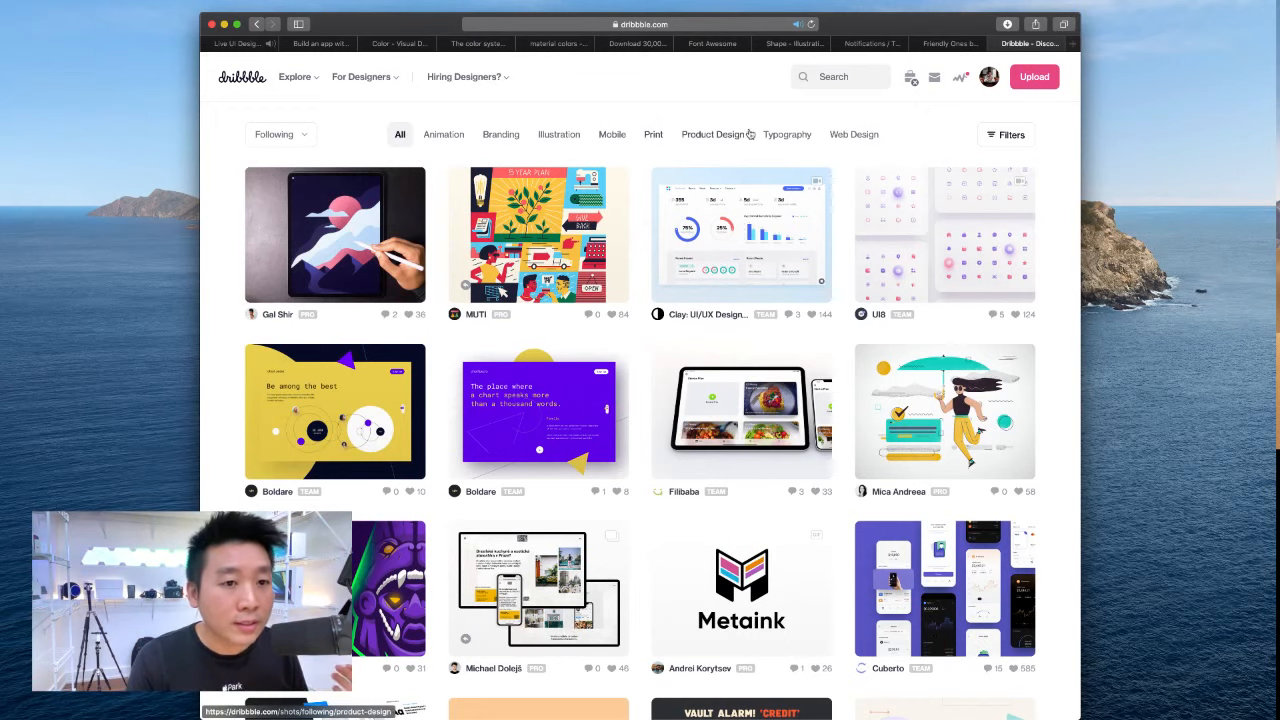
Filter the Dribbble shots to Popular, the Mobile category and the This Past Week timeframe.
{"action": "left_click", "coordinate": [284, 135]}
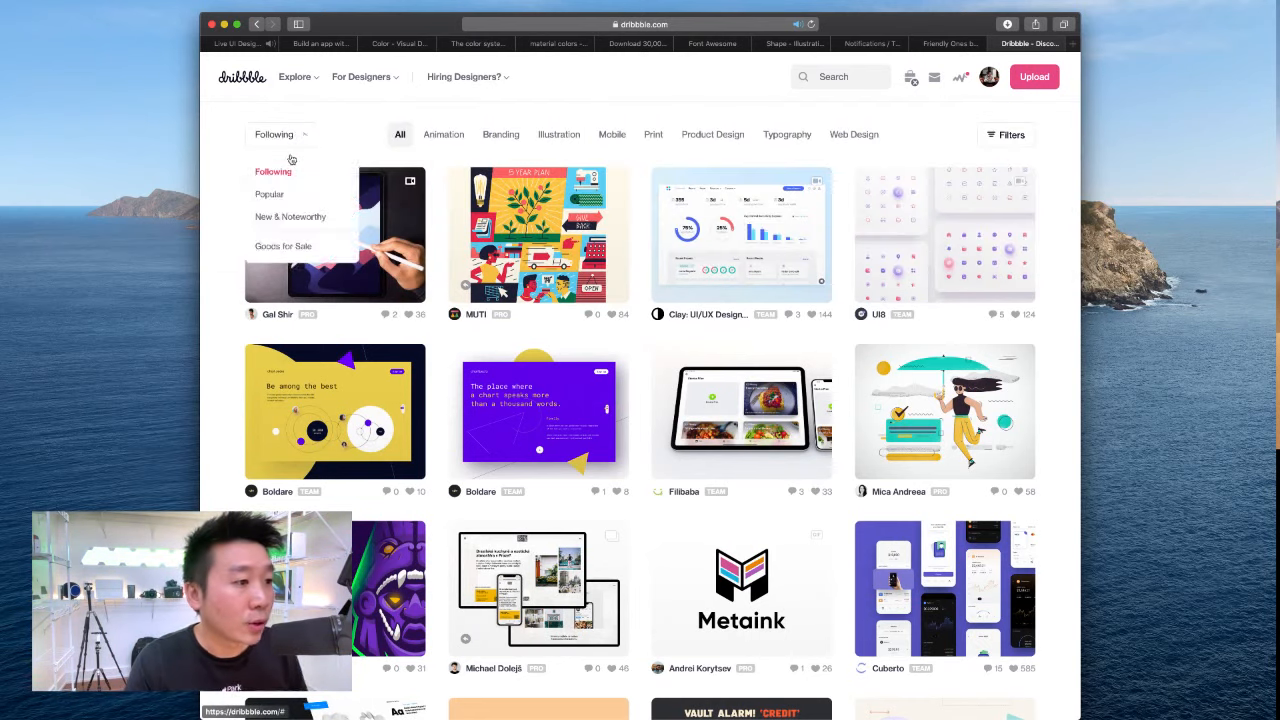
{"action": "left_click", "coordinate": [270, 194]}
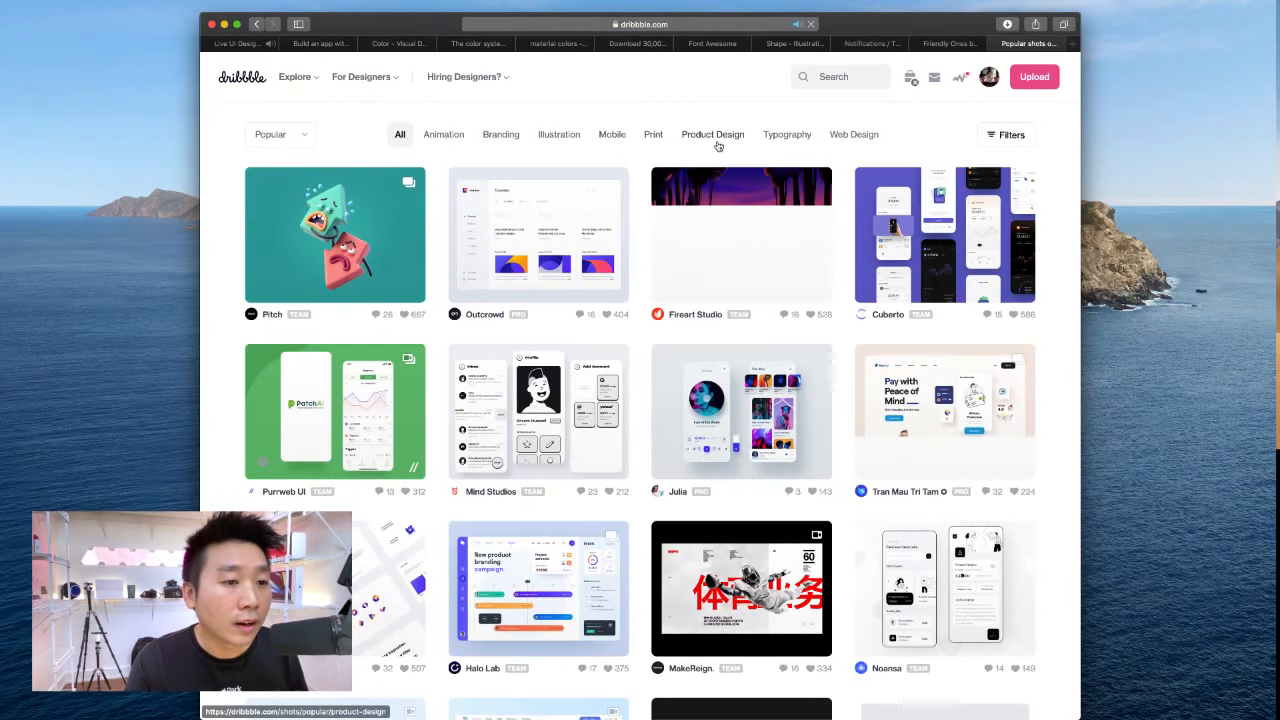
{"action": "left_click", "coordinate": [612, 134]}
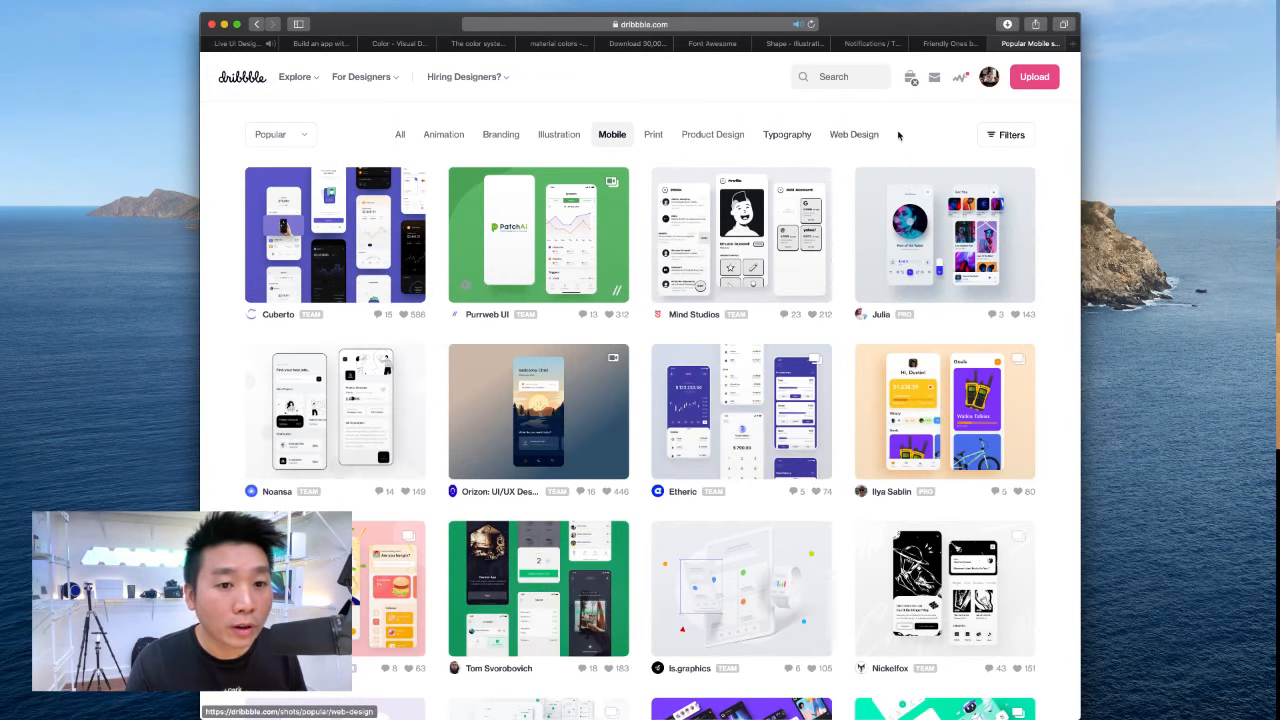
{"action": "left_click", "coordinate": [1006, 134]}
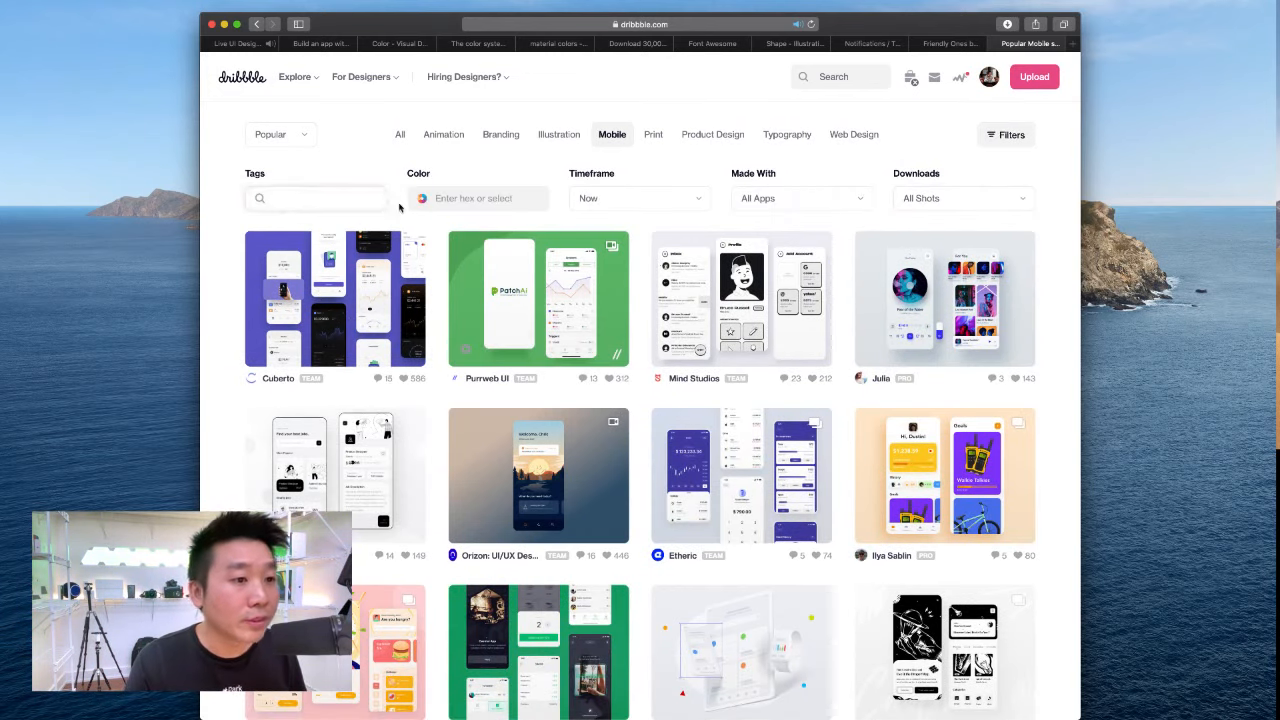
{"action": "left_click", "coordinate": [679, 205]}
{"action": "left_click", "coordinate": [623, 254]}
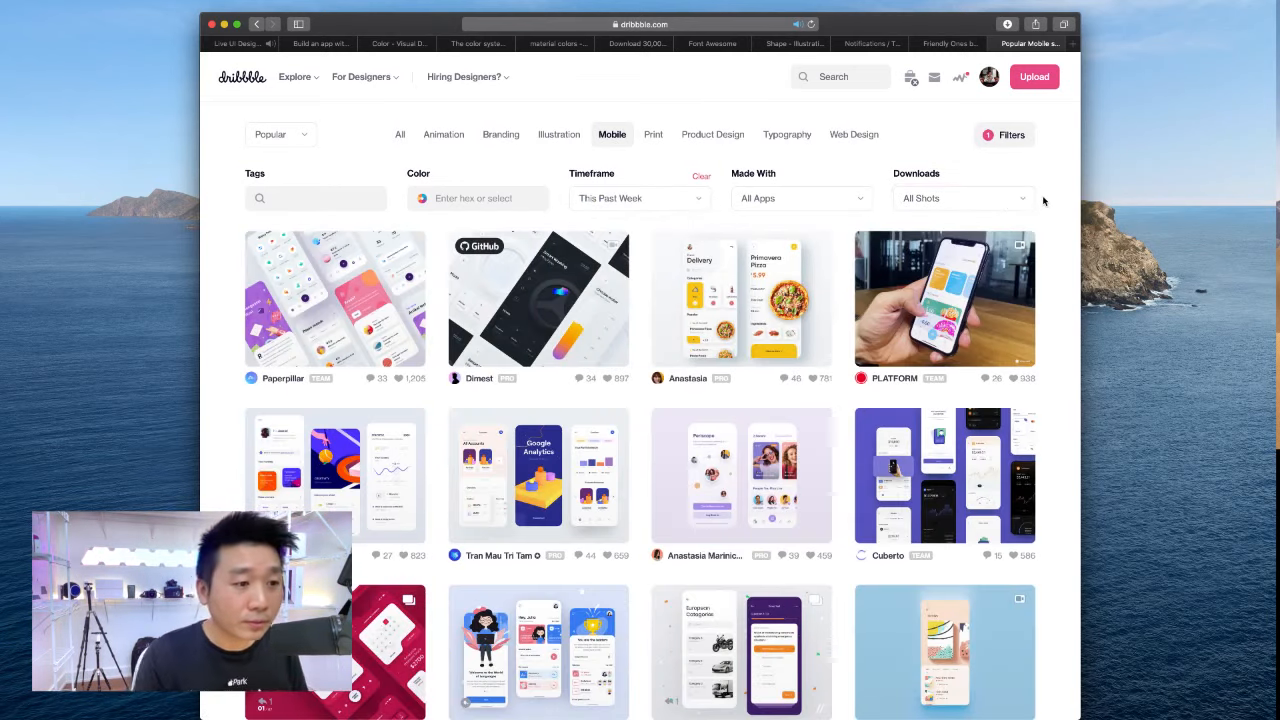
View the Job App UI & Icon Exploration shot, close it, and search Dribbble for "sign up".
{"action": "left_click", "coordinate": [400, 300]}
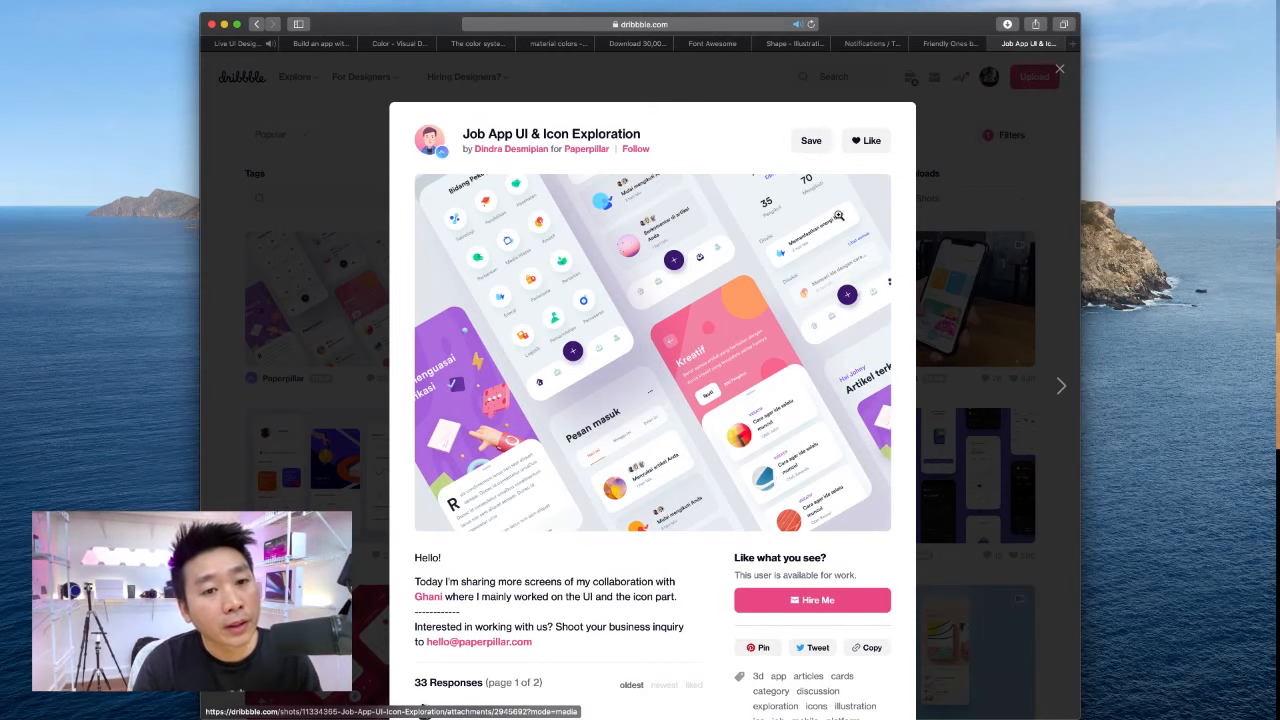
{"action": "left_click", "coordinate": [930, 211]}
{"action": "left_click", "coordinate": [826, 79]}
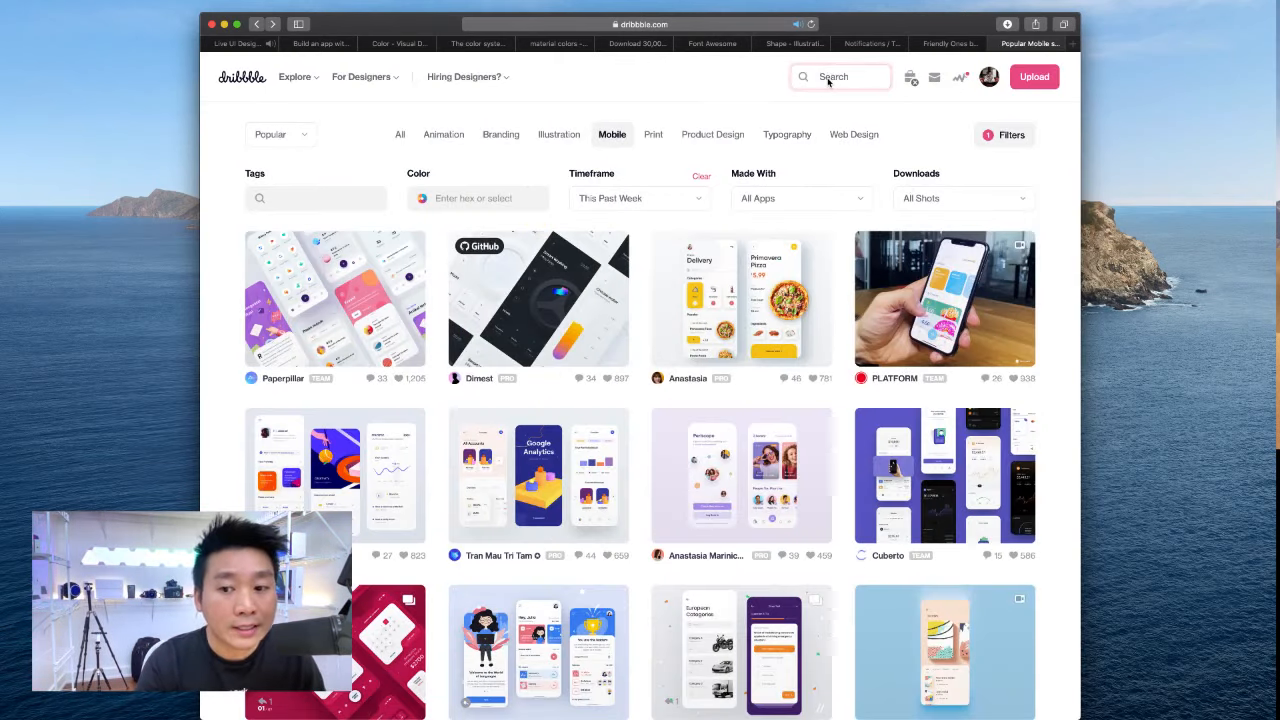
{"action": "type", "text": "sign up"}
{"action": "key", "text": "Return"}
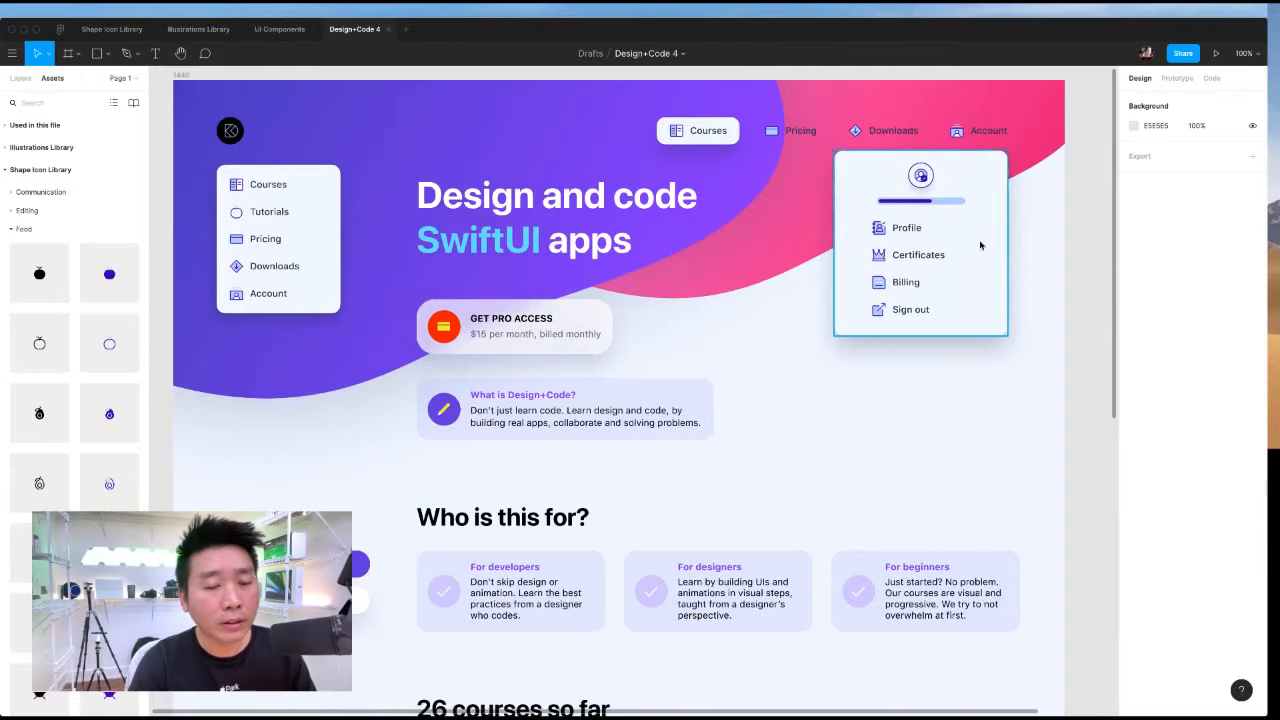
In Figma, add a 1440 × 1024 Desktop frame on the empty canvas beside the page and deselect it.
{"action": "scroll", "coordinate": [974, 243], "scroll_direction": "right", "scroll_amount": 6}
{"action": "key", "text": "f"}
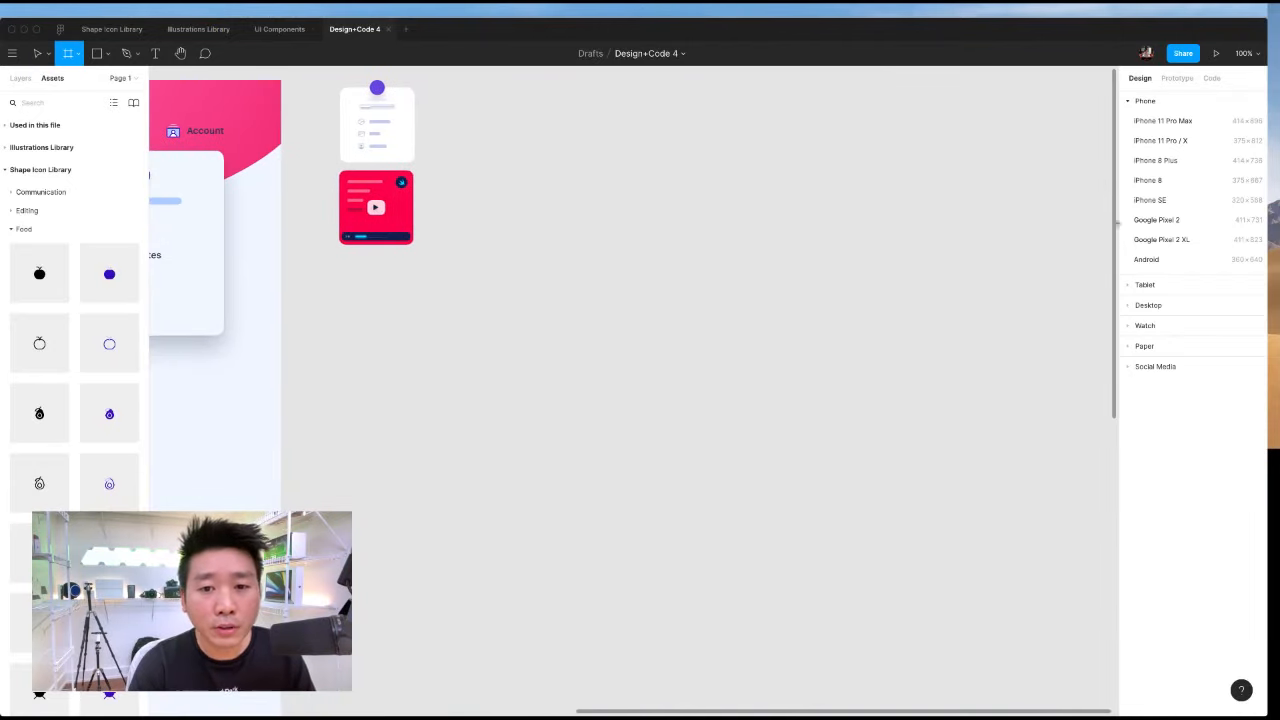
{"action": "left_click", "coordinate": [1158, 305]}
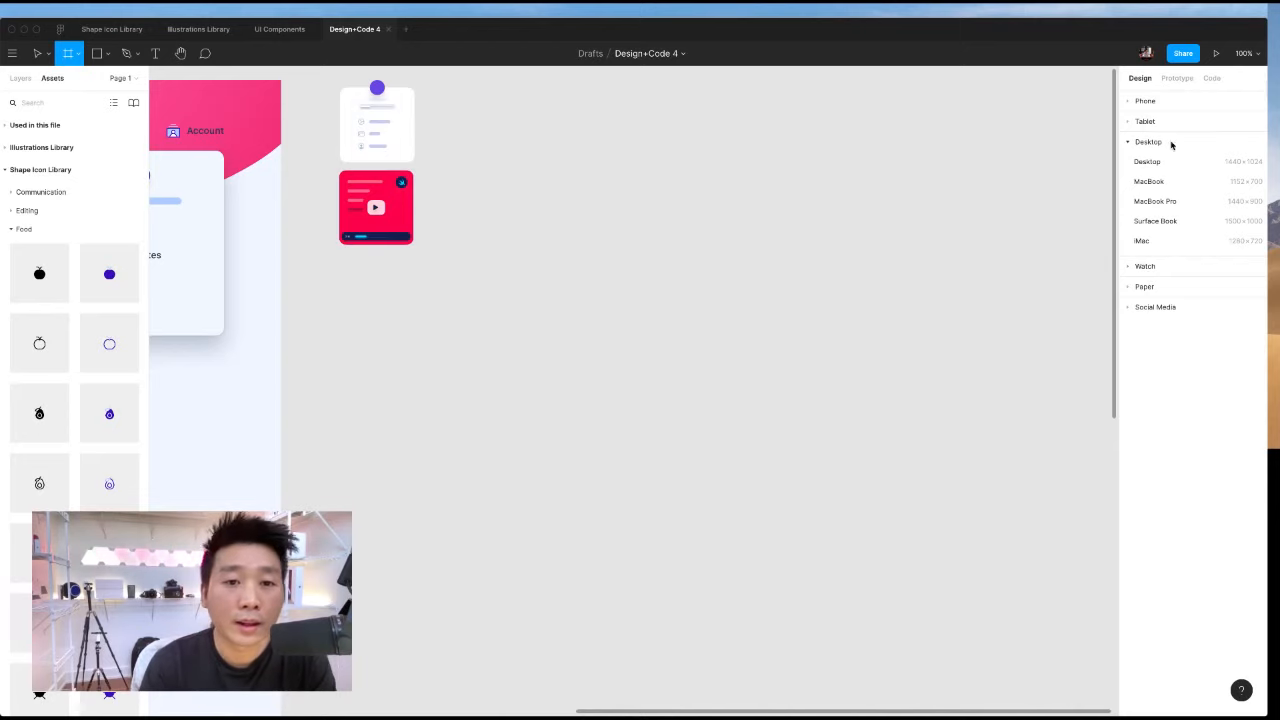
{"action": "left_click", "coordinate": [1147, 161]}
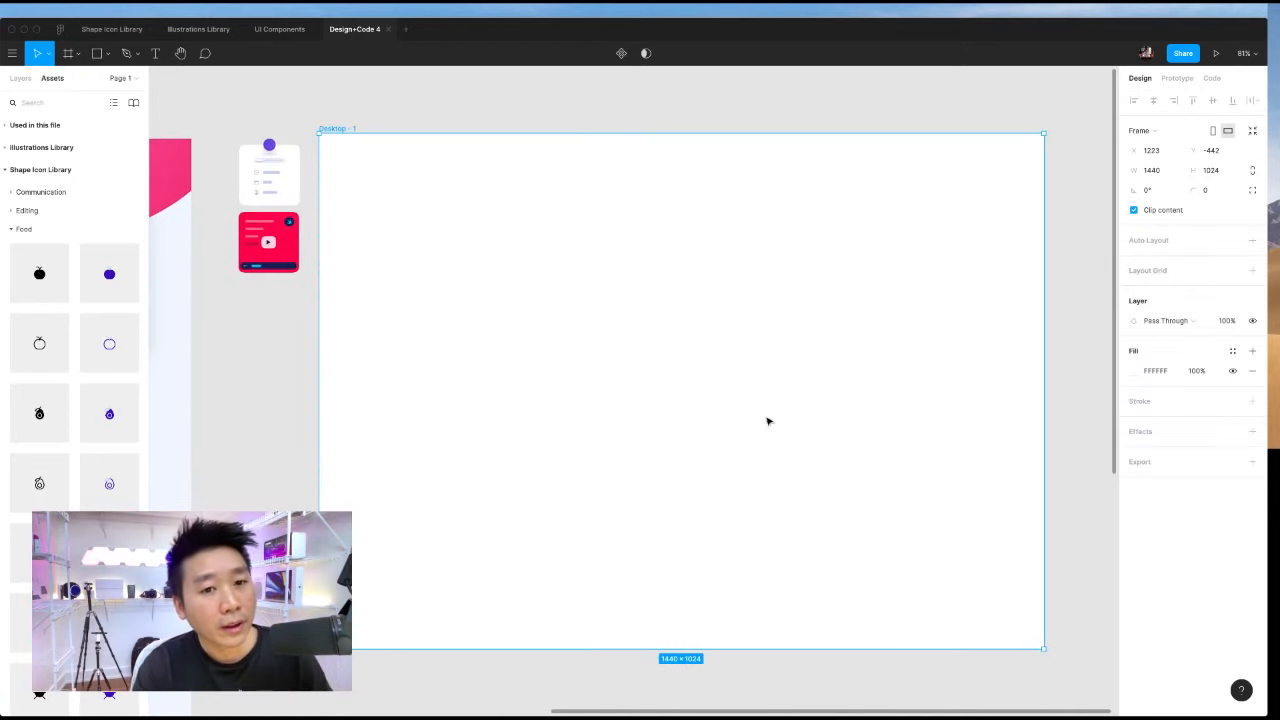
{"action": "left_click", "coordinate": [1078, 374]}
Place the sample text "fddfdf" with two stacked gray rectangles below it on the new desktop frame.
{"action": "key", "text": "t"}
{"action": "left_click", "coordinate": [560, 267]}
{"action": "type", "text": "fddfdf"}
{"action": "key", "text": "Escape"}
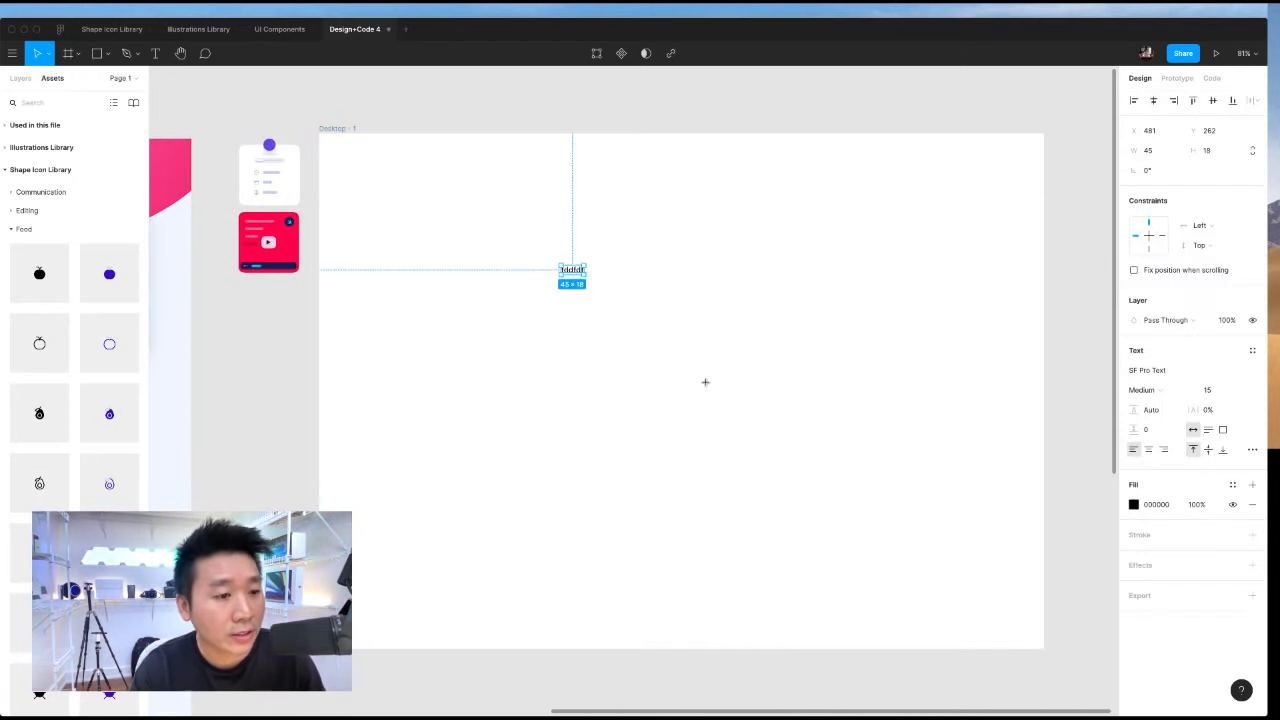
{"action": "key", "text": "r"}
{"action": "mouse_move", "coordinate": [555, 312]}
{"action": "left_mouse_down"}
{"action": "mouse_move", "coordinate": [663, 357]}
{"action": "mouse_move", "coordinate": [608, 391]}
{"action": "left_mouse_up"}
{"action": "left_click", "coordinate": [754, 366]}
{"action": "left_click", "coordinate": [734, 440]}
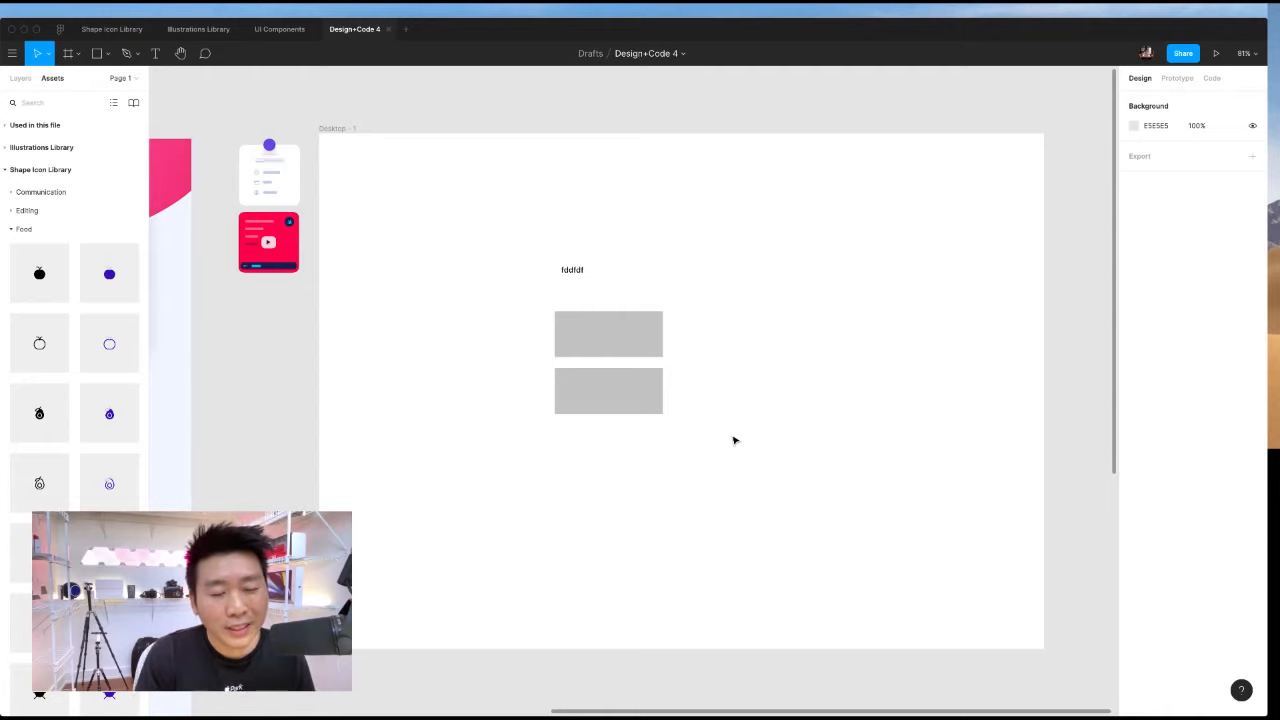
Delete the sample text and both gray rectangles from the desktop frame.
{"action": "scroll", "coordinate": [734, 440], "scroll_direction": "right", "scroll_amount": 1}
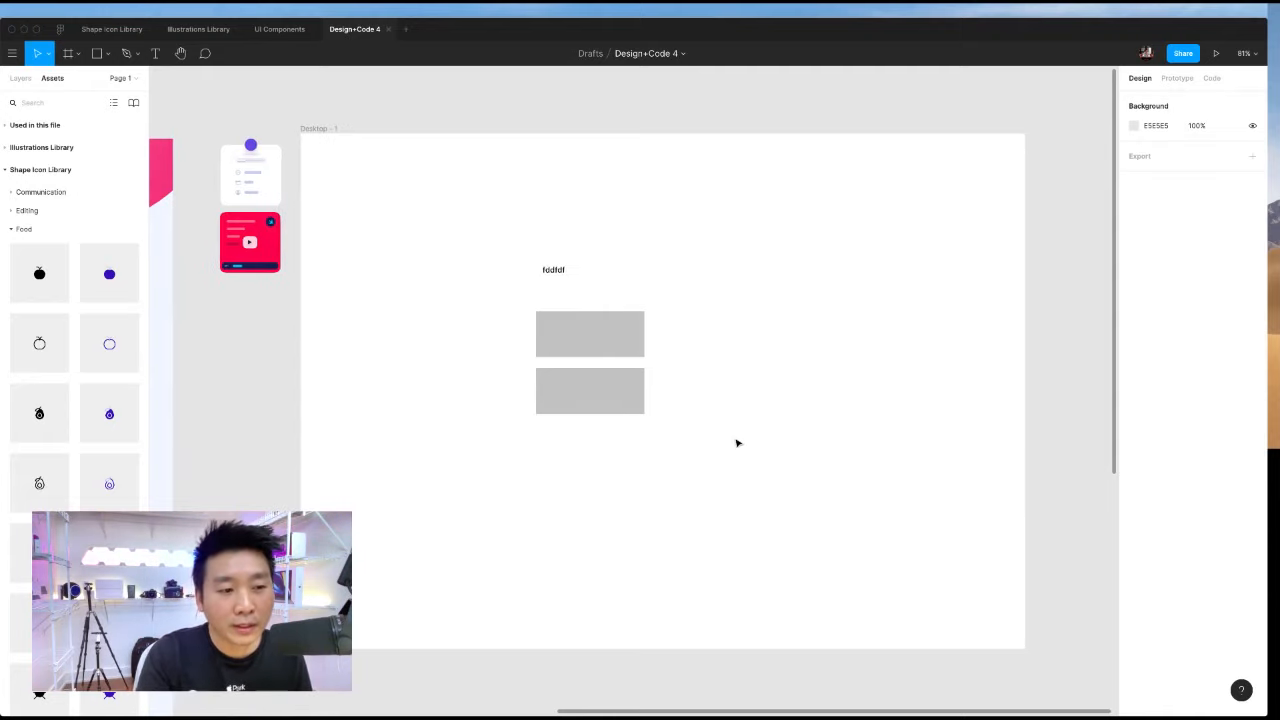
{"action": "left_click_drag", "start_coordinate": [745, 462], "coordinate": [782, 480]}
{"action": "left_click", "coordinate": [510, 247]}
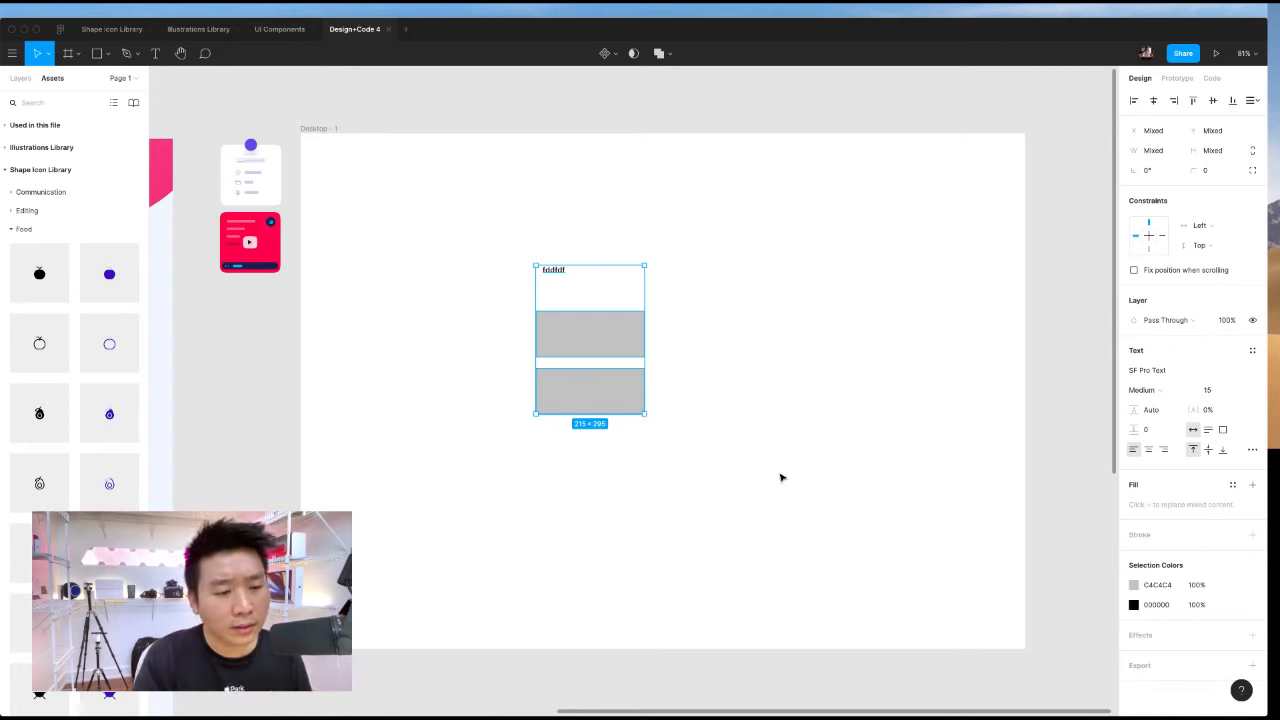
{"action": "key", "text": "Delete"}
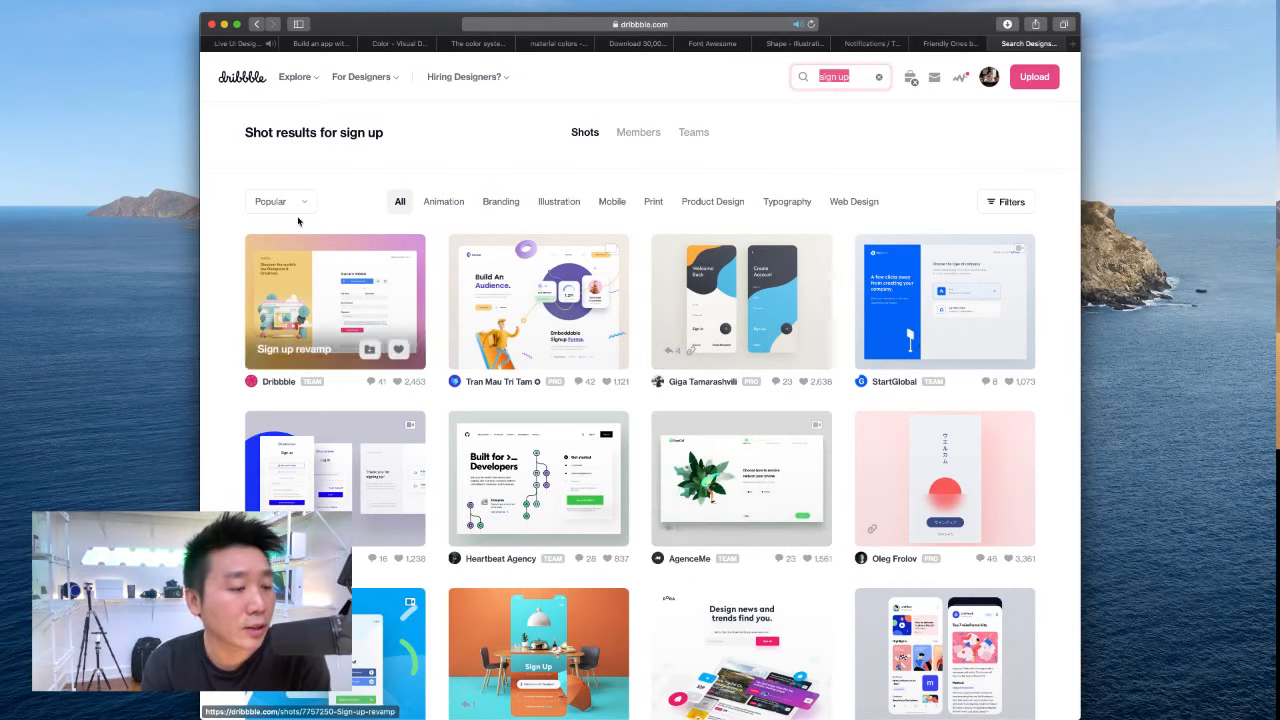
On Dribbble, open the Sign up revamp shot from the search results as a design reference.
{"action": "left_click", "coordinate": [319, 265]}
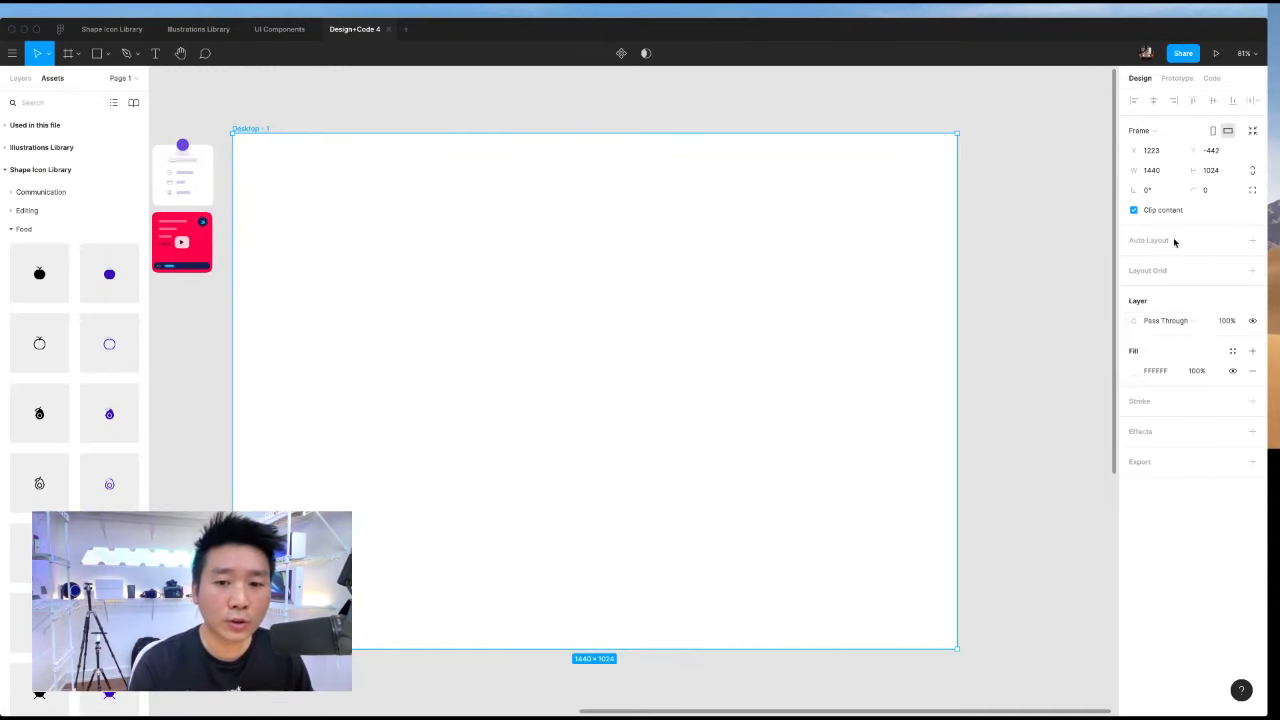
In Figma, try the blue document color 4E5AC2 as the desktop frame's fill.
{"action": "left_click", "coordinate": [1133, 370]}
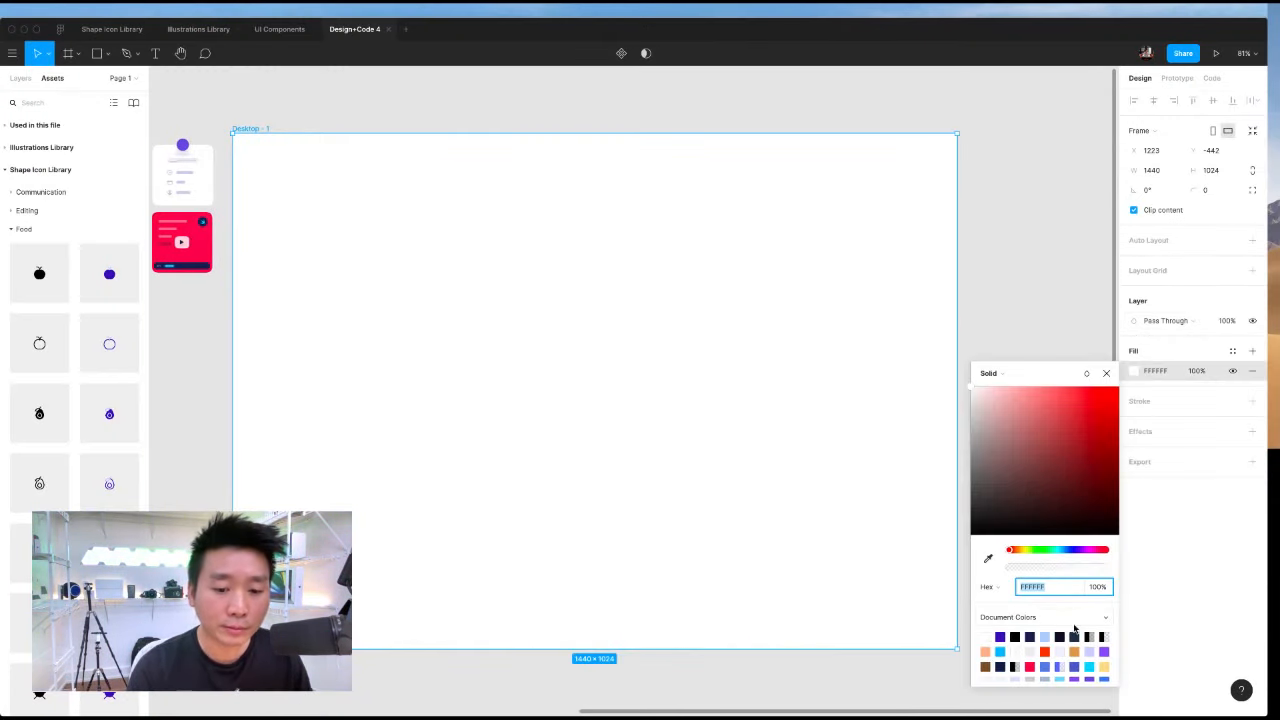
{"action": "left_click", "coordinate": [1082, 662]}
{"action": "left_click", "coordinate": [1040, 310]}
{"action": "left_click", "coordinate": [856, 325]}
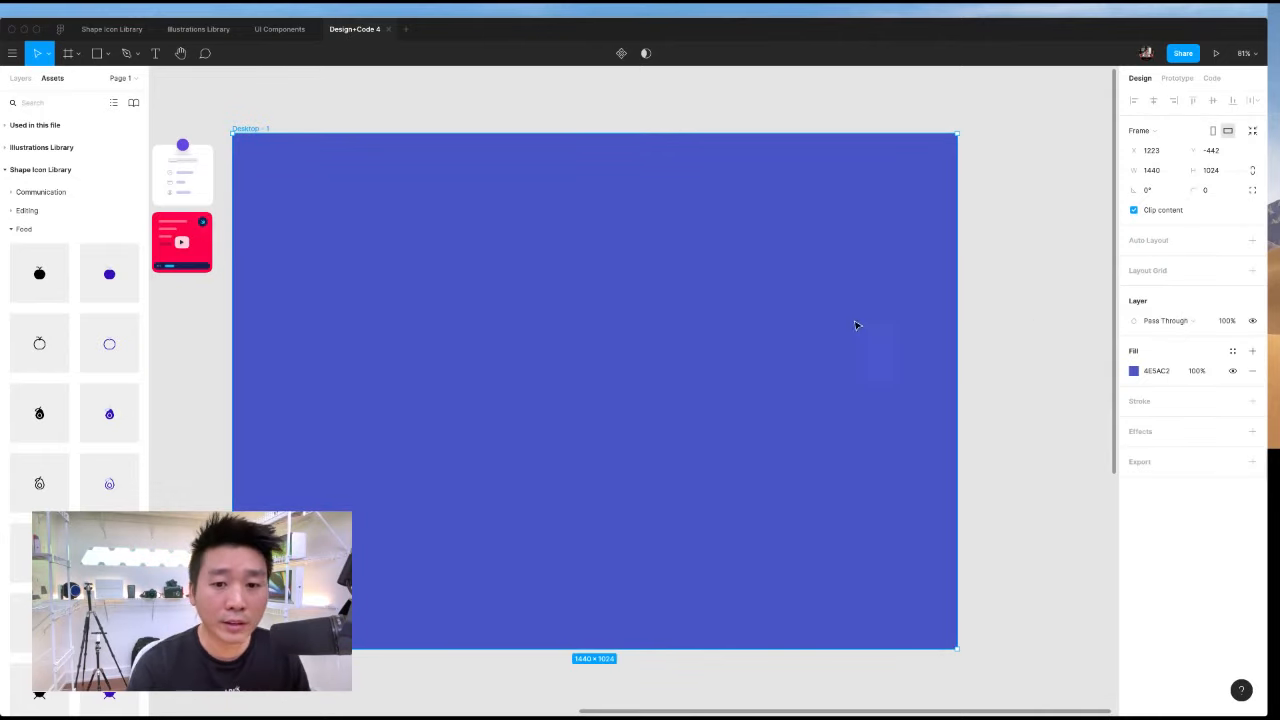
Fill the desktop frame with the deep purple document color and deselect it.
{"action": "left_click", "coordinate": [1134, 371]}
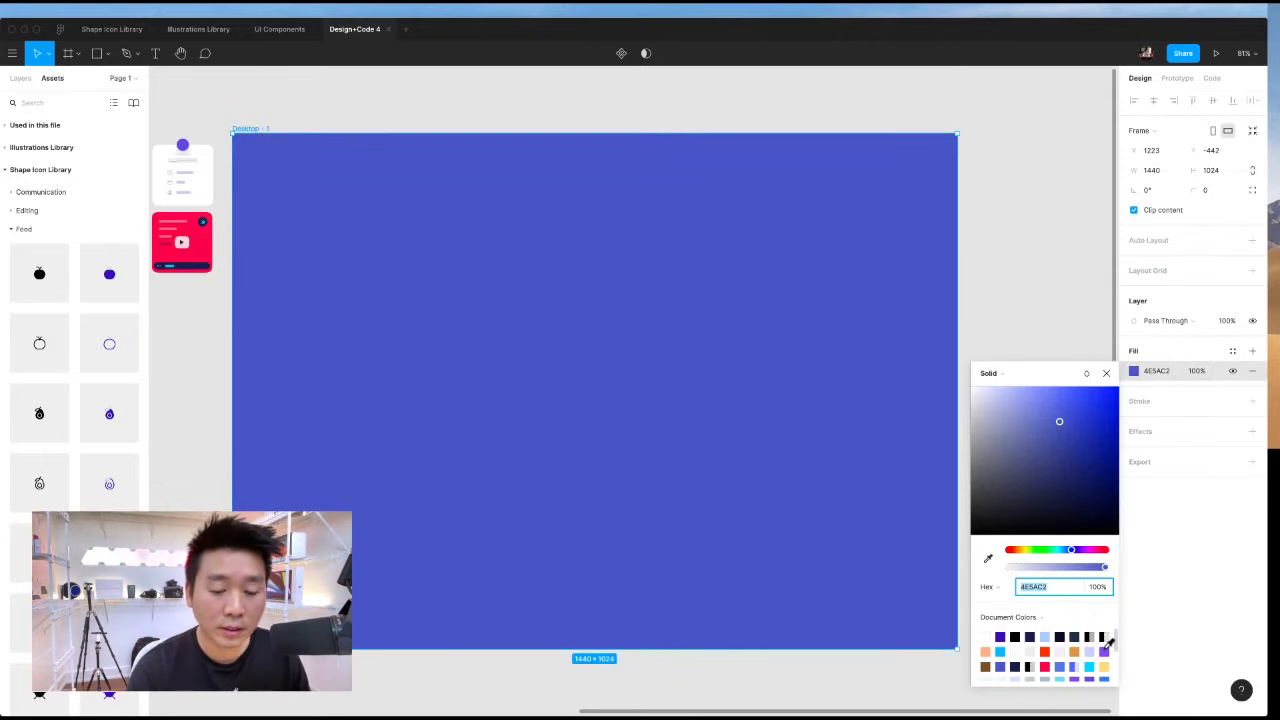
{"action": "left_click", "coordinate": [999, 637]}
{"action": "left_click", "coordinate": [1027, 393]}
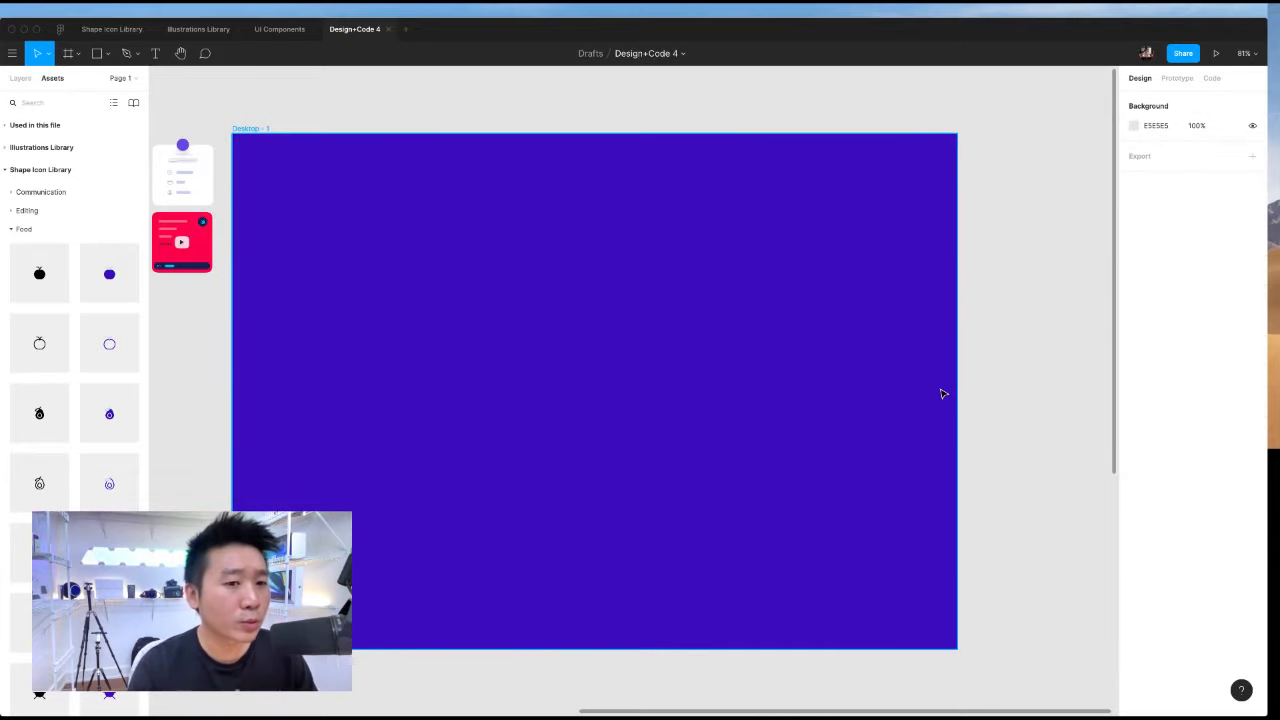
Draw a rectangle about 1014 × 610 and center it on the purple desktop frame at X 213, Y 207.
{"action": "key", "text": "r"}
{"action": "left_click_drag", "start_coordinate": [334, 217], "coordinate": [763, 500]}
{"action": "left_click_drag", "start_coordinate": [530, 367], "coordinate": [579, 384]}
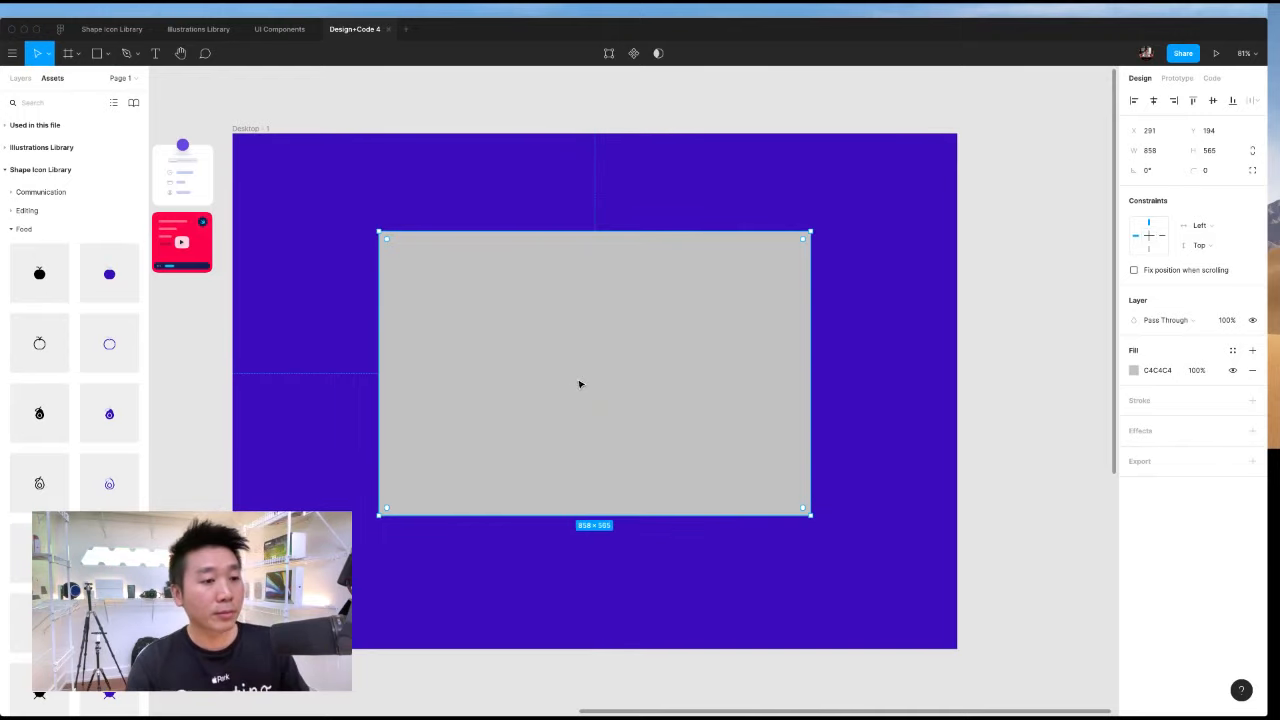
{"action": "left_click_drag", "start_coordinate": [377, 236], "coordinate": [300, 206]}
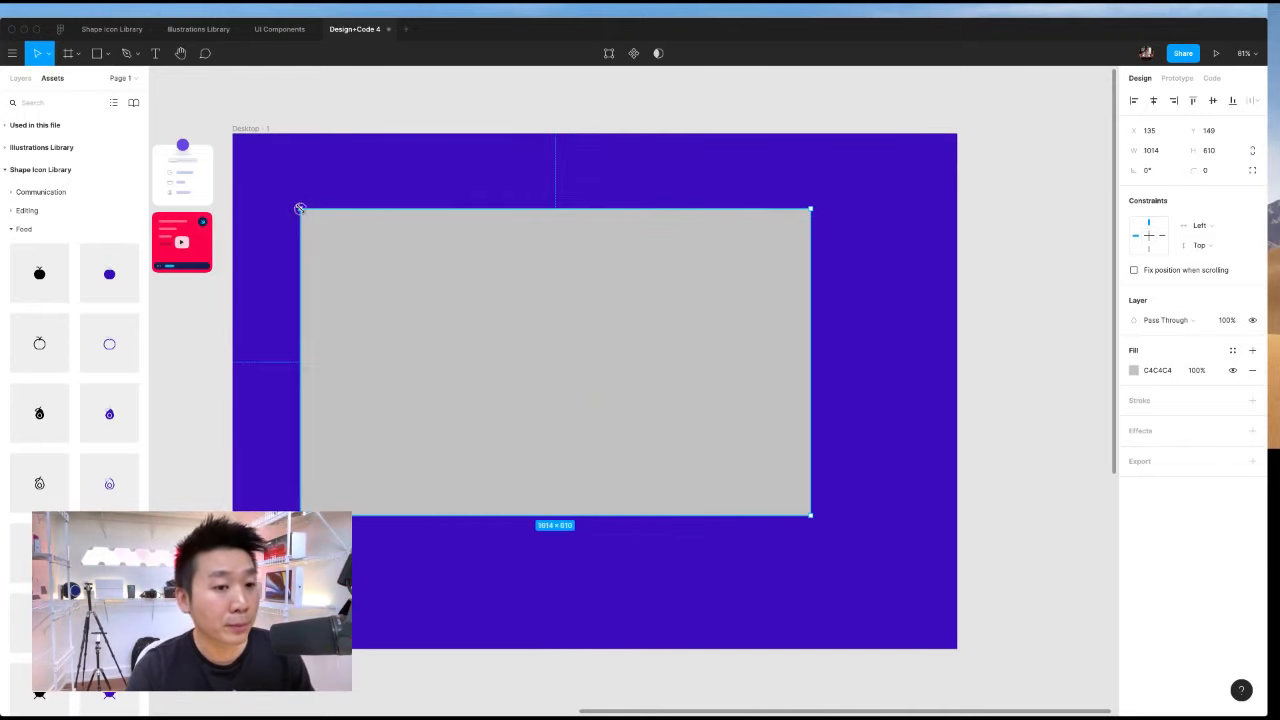
{"action": "left_click_drag", "start_coordinate": [468, 275], "coordinate": [520, 316]}
{"action": "scroll", "coordinate": [520, 316], "scroll_direction": "left", "scroll_amount": 1}
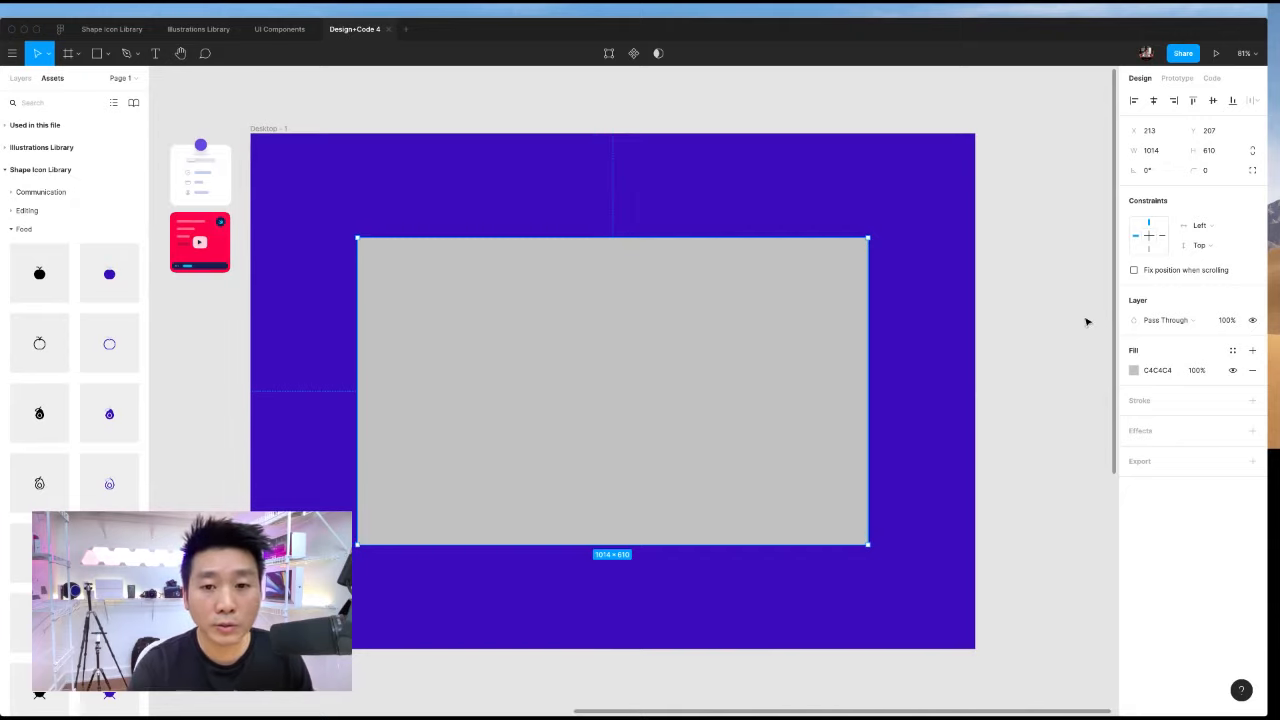
Try a corner radius of 20 on the centered rectangle.
{"action": "left_click", "coordinate": [1221, 174]}
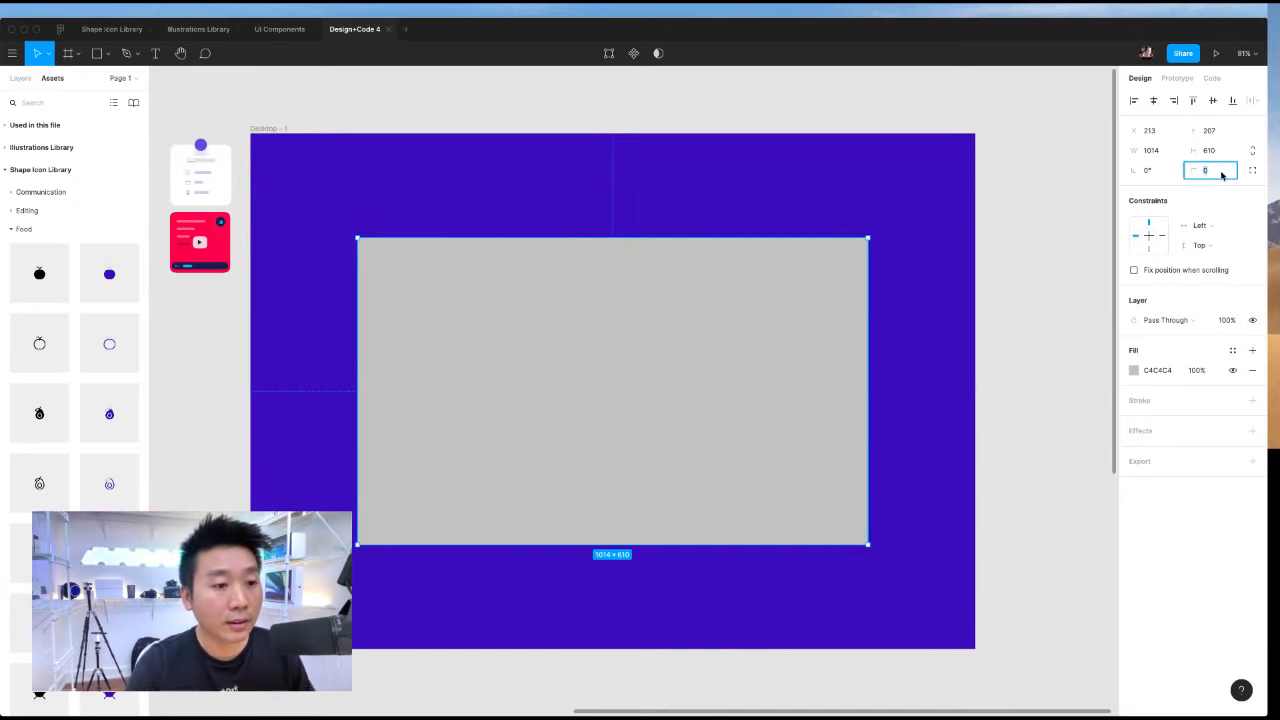
{"action": "type", "text": "20"}
{"action": "key", "text": "Return"}
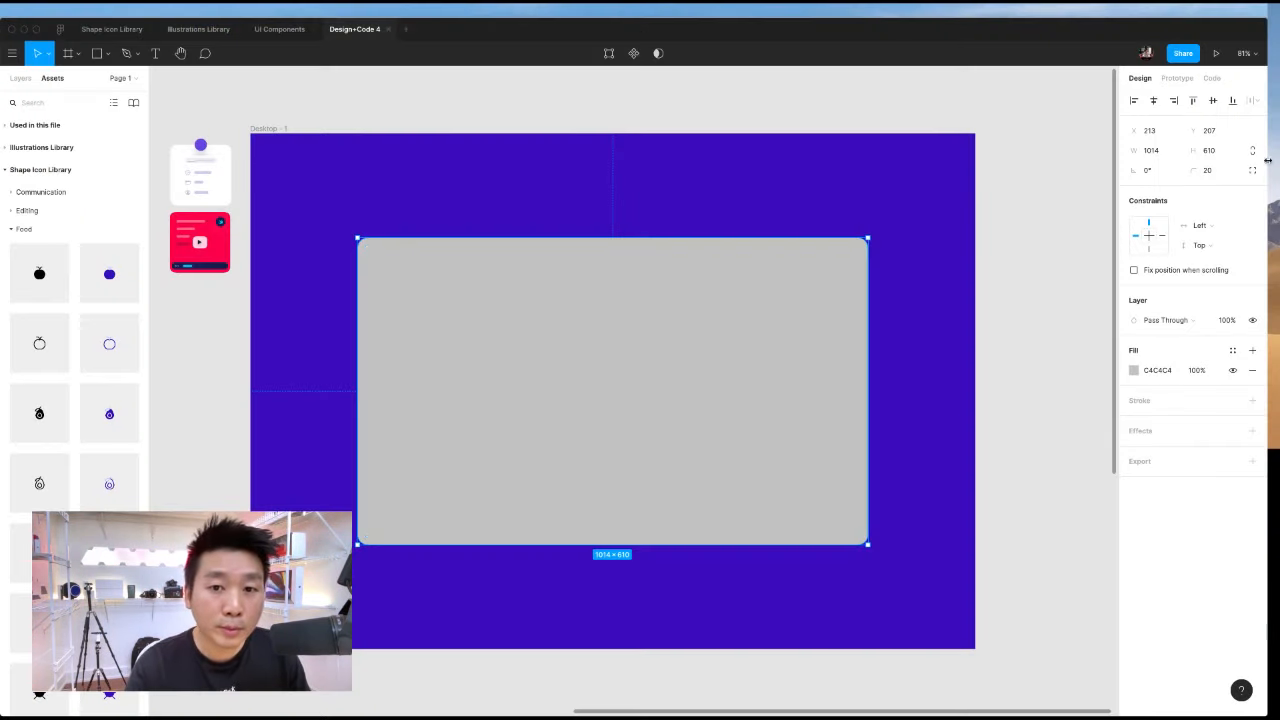
Set the centered rectangle's corner radius to 50 and its fill to white.
{"action": "left_click", "coordinate": [1212, 171]}
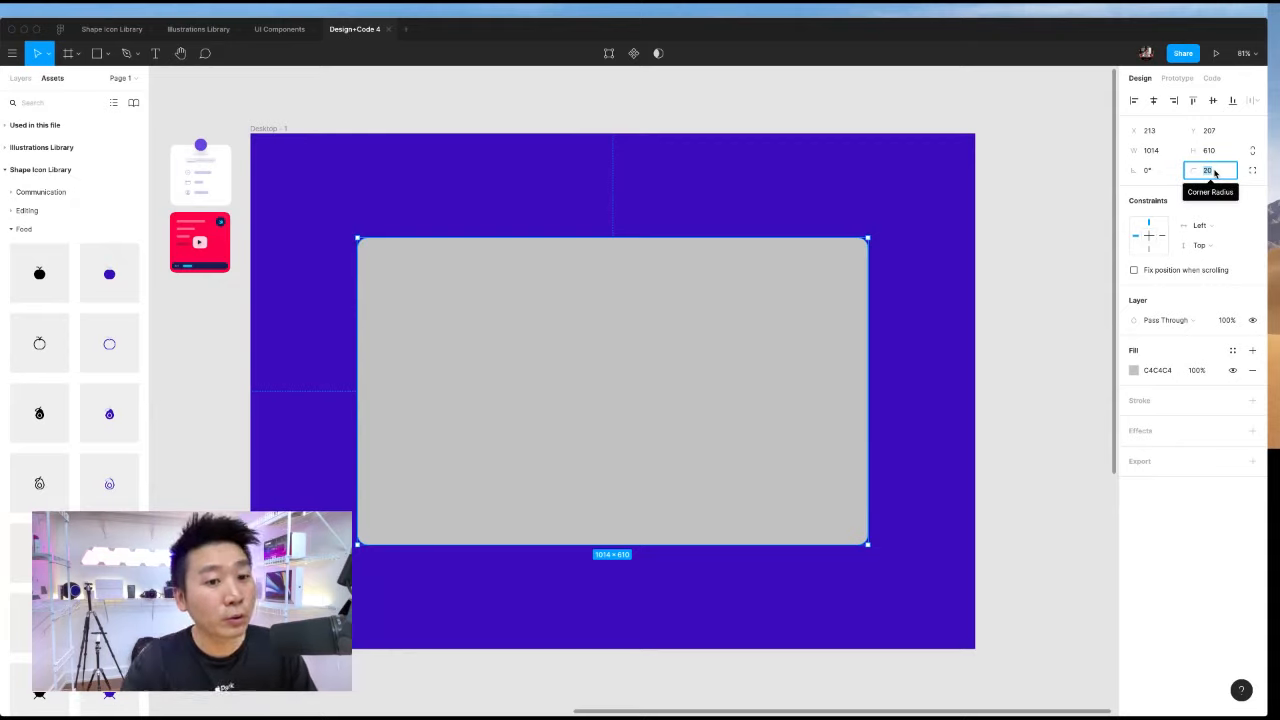
{"action": "type", "text": "50"}
{"action": "key", "text": "Return"}
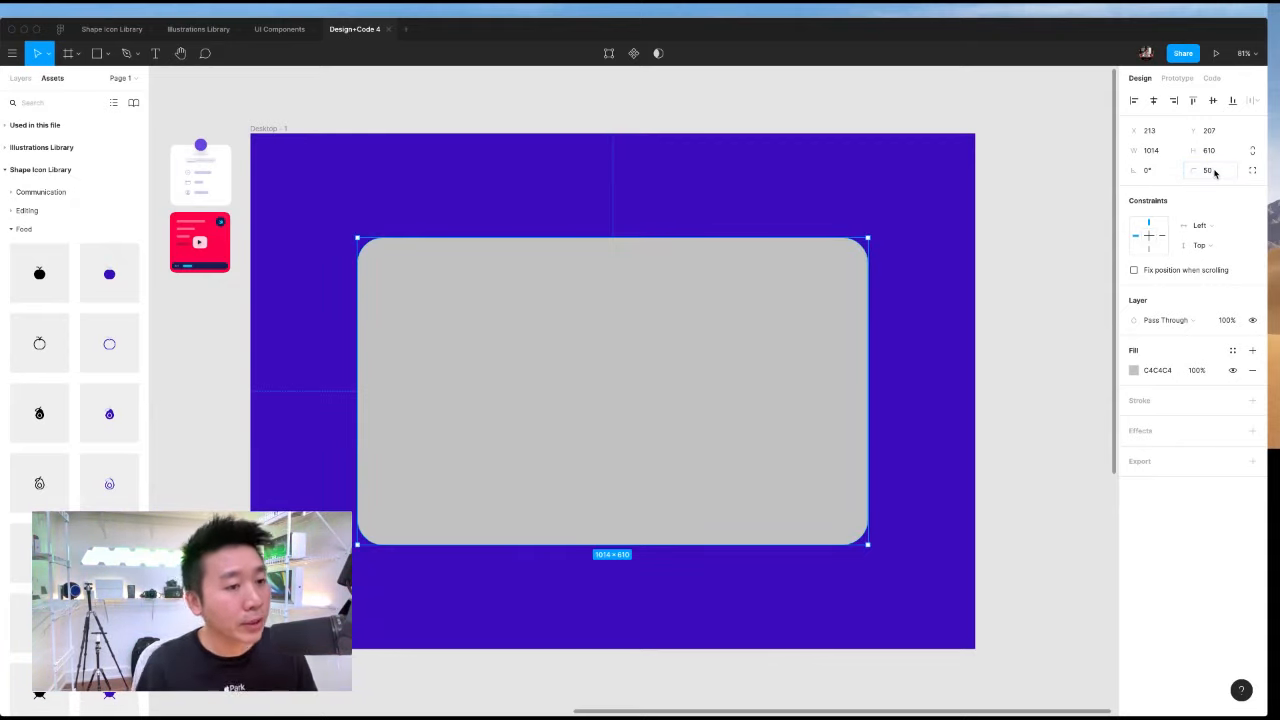
{"action": "left_click", "coordinate": [1133, 371]}
{"action": "left_click_drag", "start_coordinate": [978, 394], "coordinate": [966, 382]}
{"action": "left_click", "coordinate": [1063, 266]}
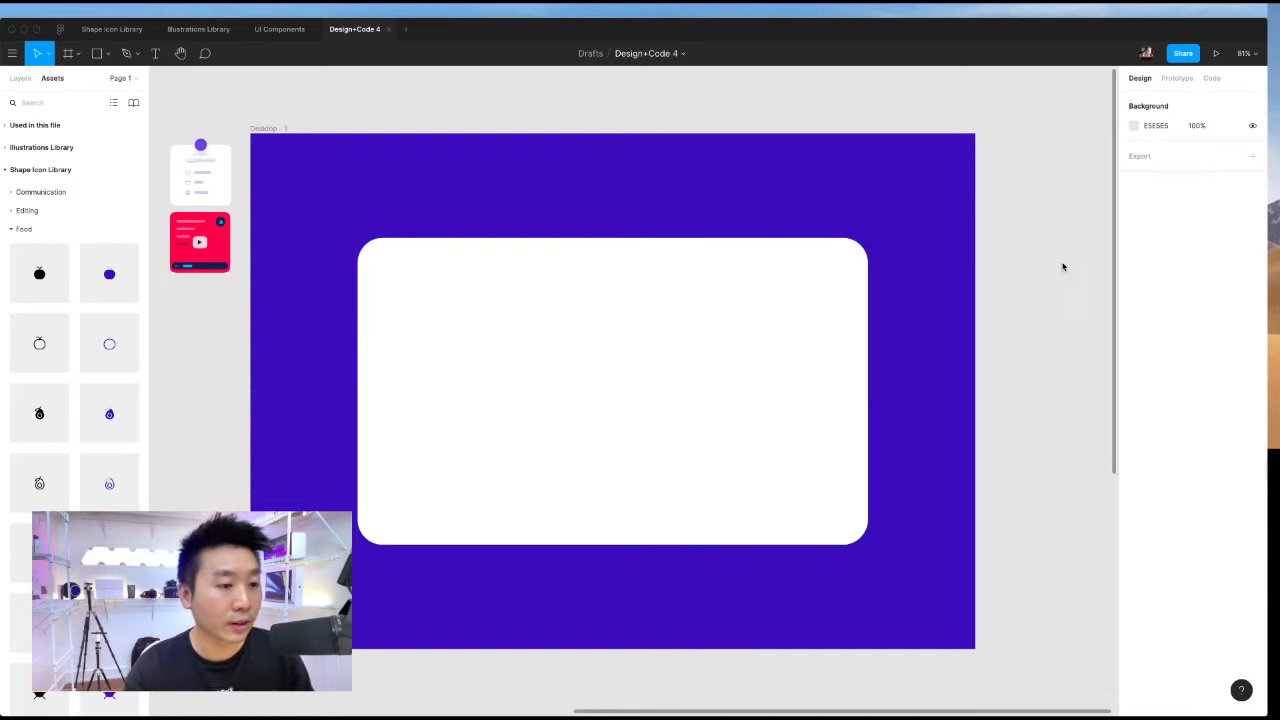
Draw a full-height rectangle about 331 × 610 flush with the white card's left edge, at X 213, Y 207.
{"action": "key", "text": "r"}
{"action": "left_click_drag", "start_coordinate": [503, 263], "coordinate": [660, 457]}
{"action": "left_click_drag", "start_coordinate": [603, 406], "coordinate": [466, 380]}
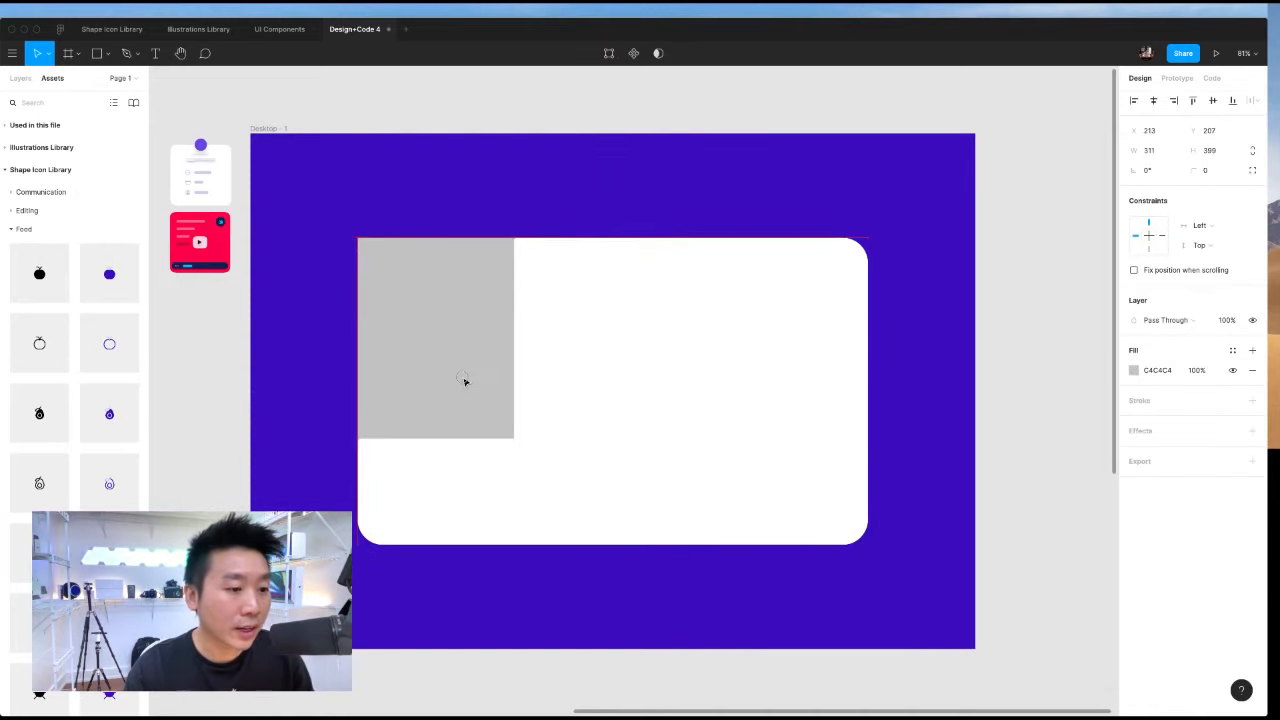
{"action": "left_click_drag", "start_coordinate": [515, 439], "coordinate": [524, 540]}
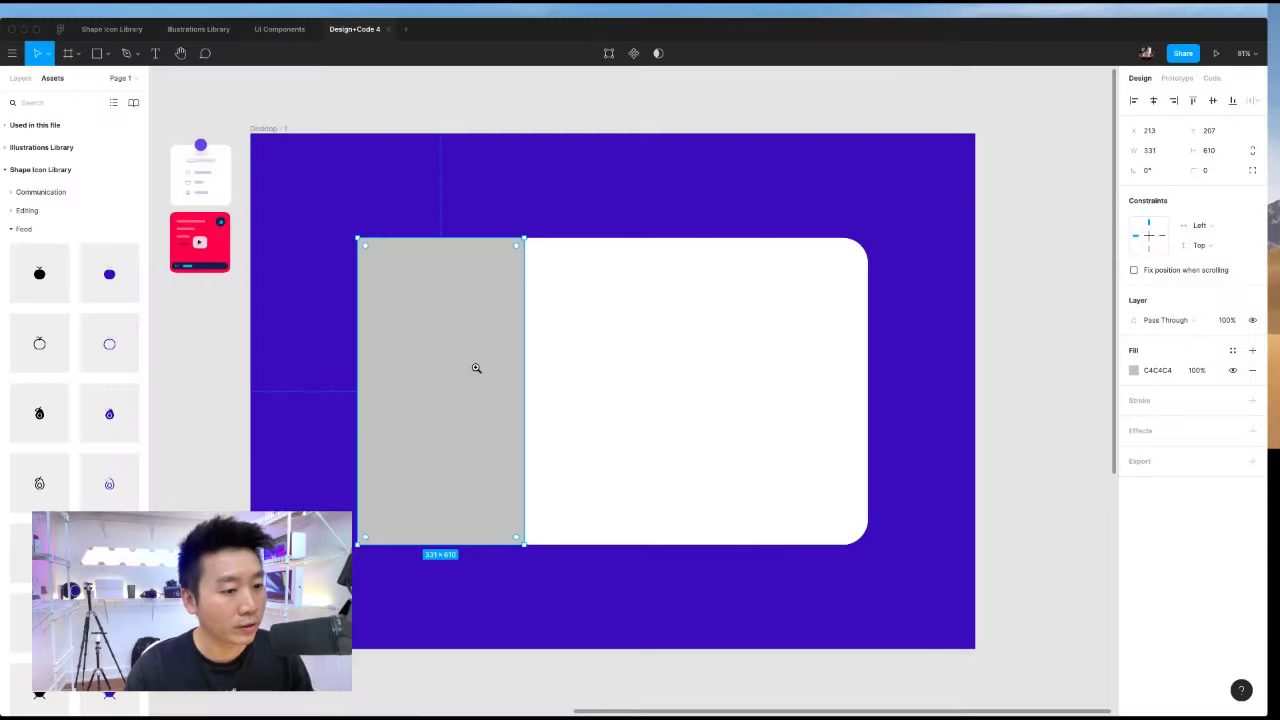
Widen the grey rectangle on the white card to 479 and fill it with the light blue document colour DBE1FF.
{"action": "left_click_drag", "start_coordinate": [523, 360], "coordinate": [599, 360]}
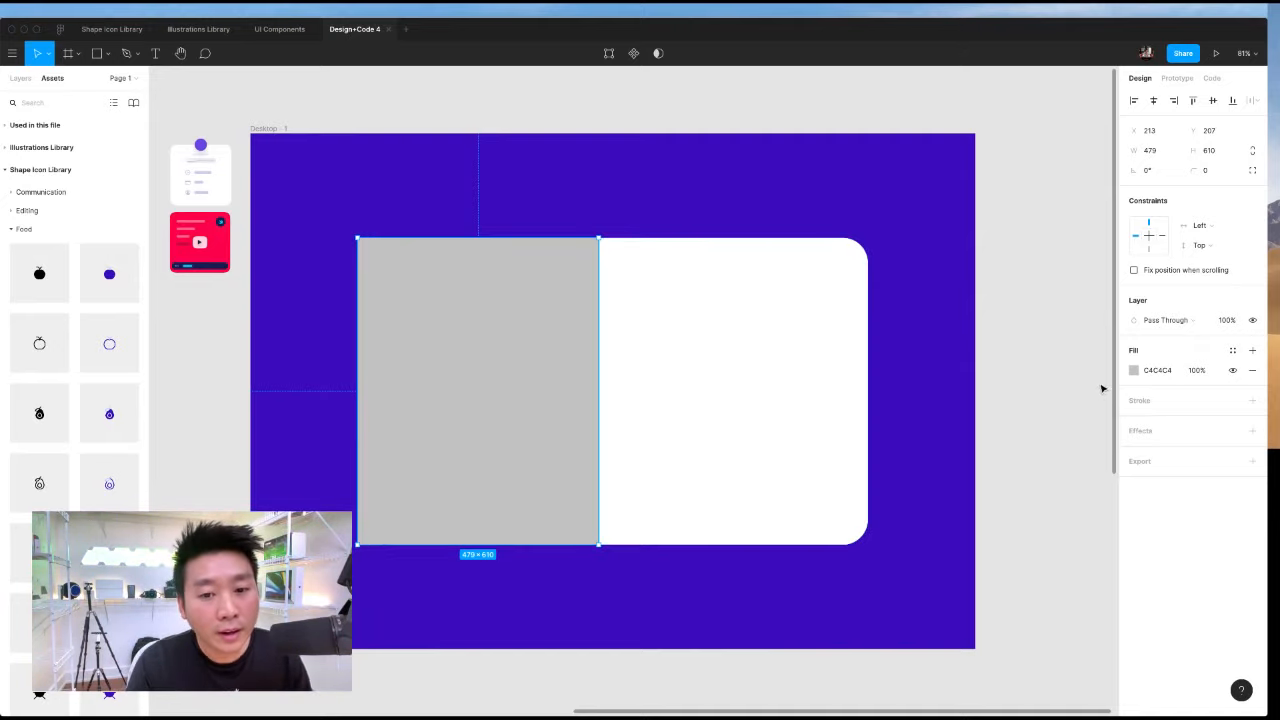
{"action": "left_click", "coordinate": [1134, 370]}
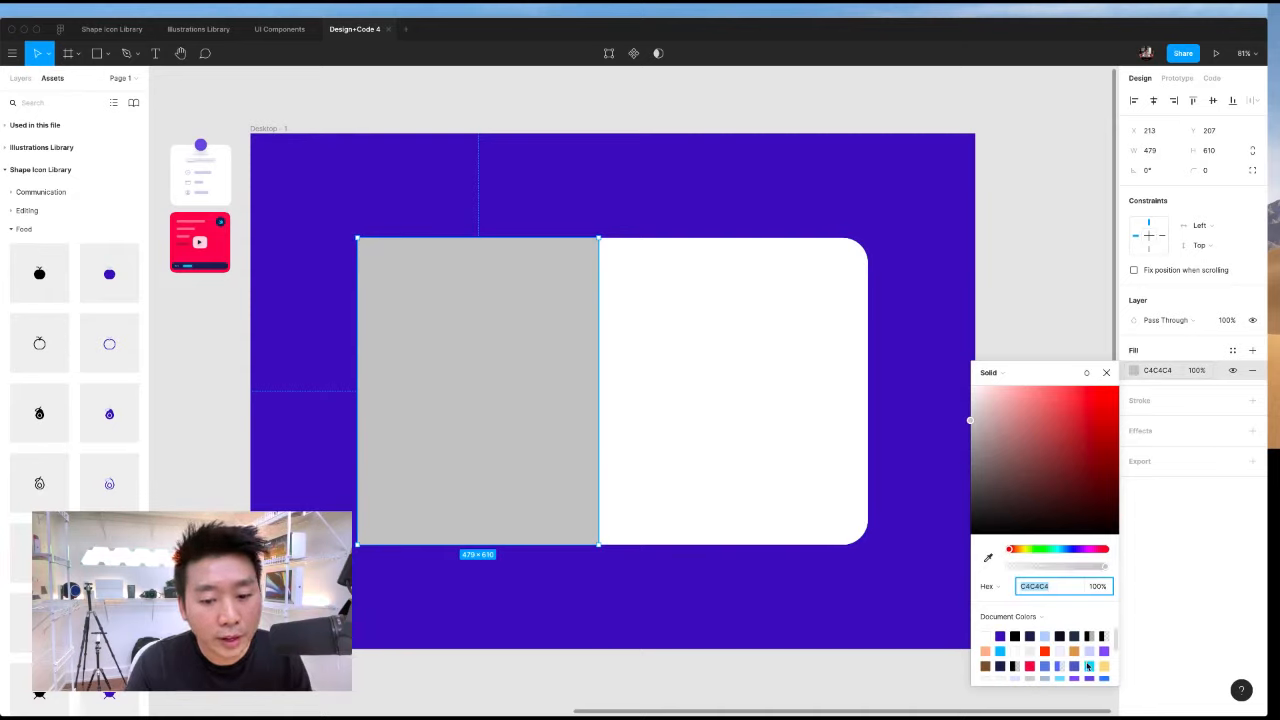
{"action": "scroll", "coordinate": [1022, 660], "scroll_direction": "down", "scroll_amount": 5}
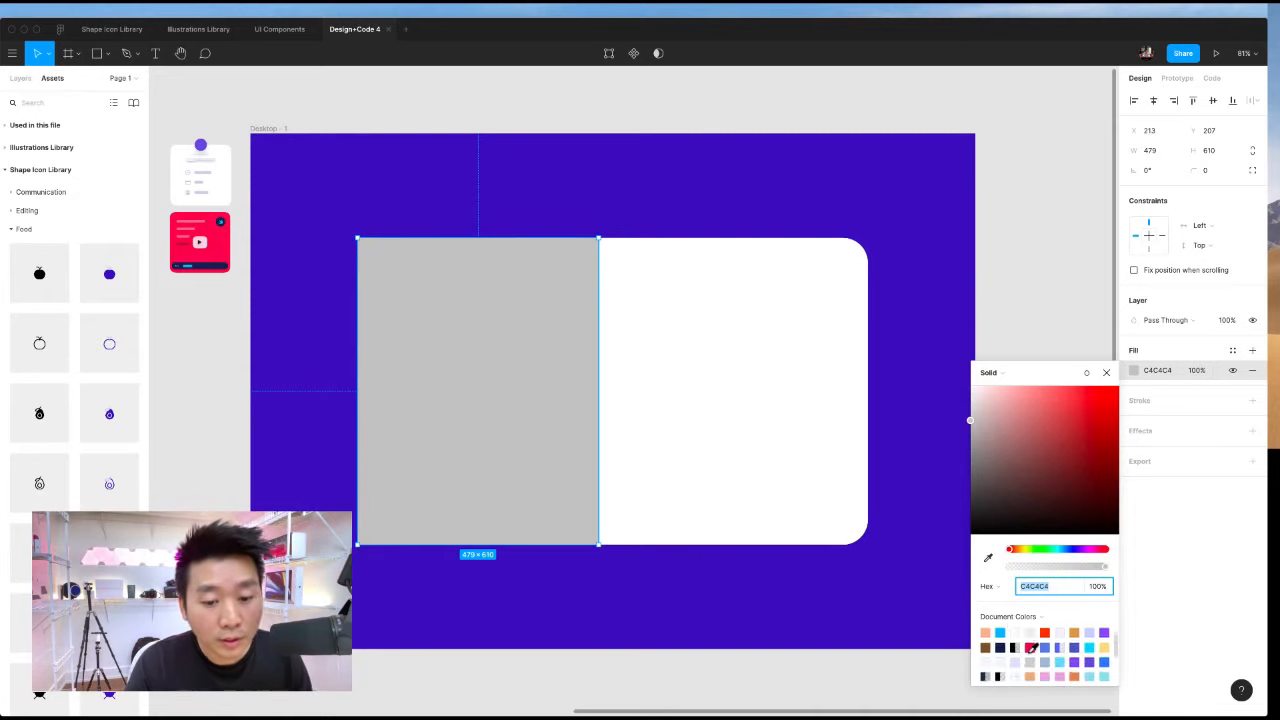
{"action": "left_click", "coordinate": [1018, 654]}
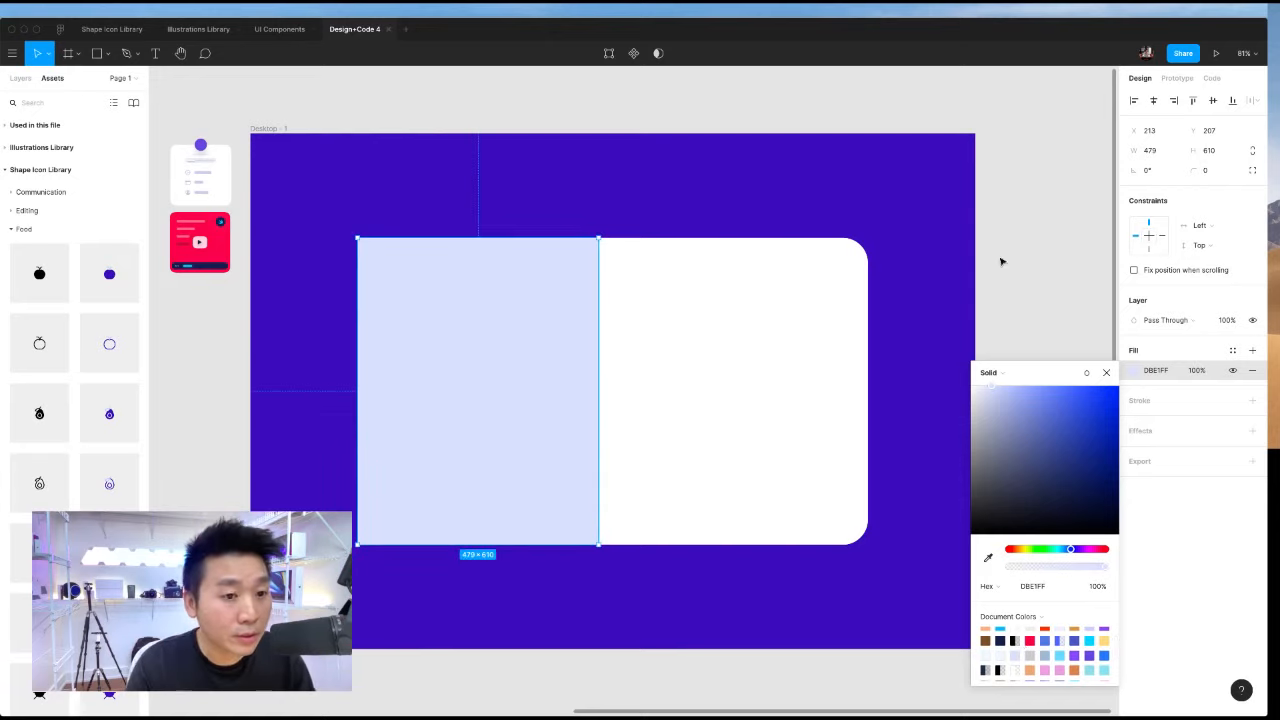
{"action": "left_click", "coordinate": [1012, 292]}
Try using the white rounded card itself as a mask for the light blue panel, and undo it.
{"action": "left_click", "coordinate": [569, 346]}
{"action": "left_click", "coordinate": [724, 352]}
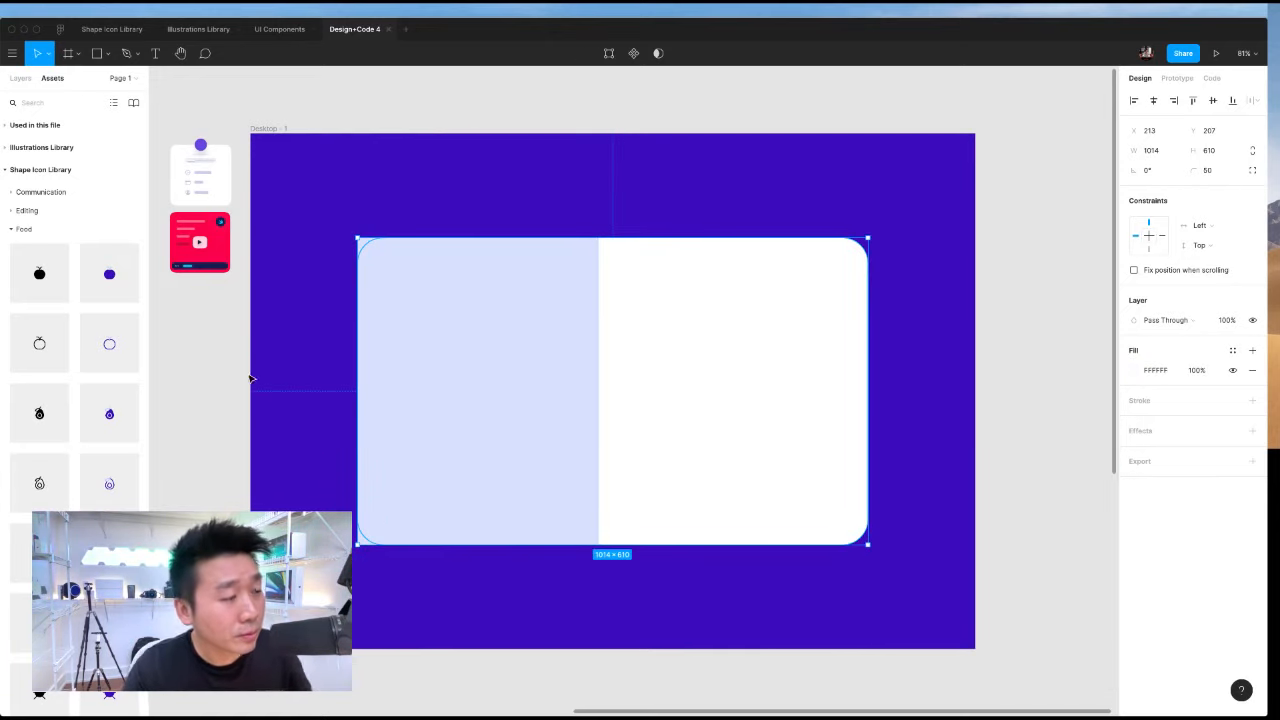
{"action": "left_click", "coordinate": [20, 78]}
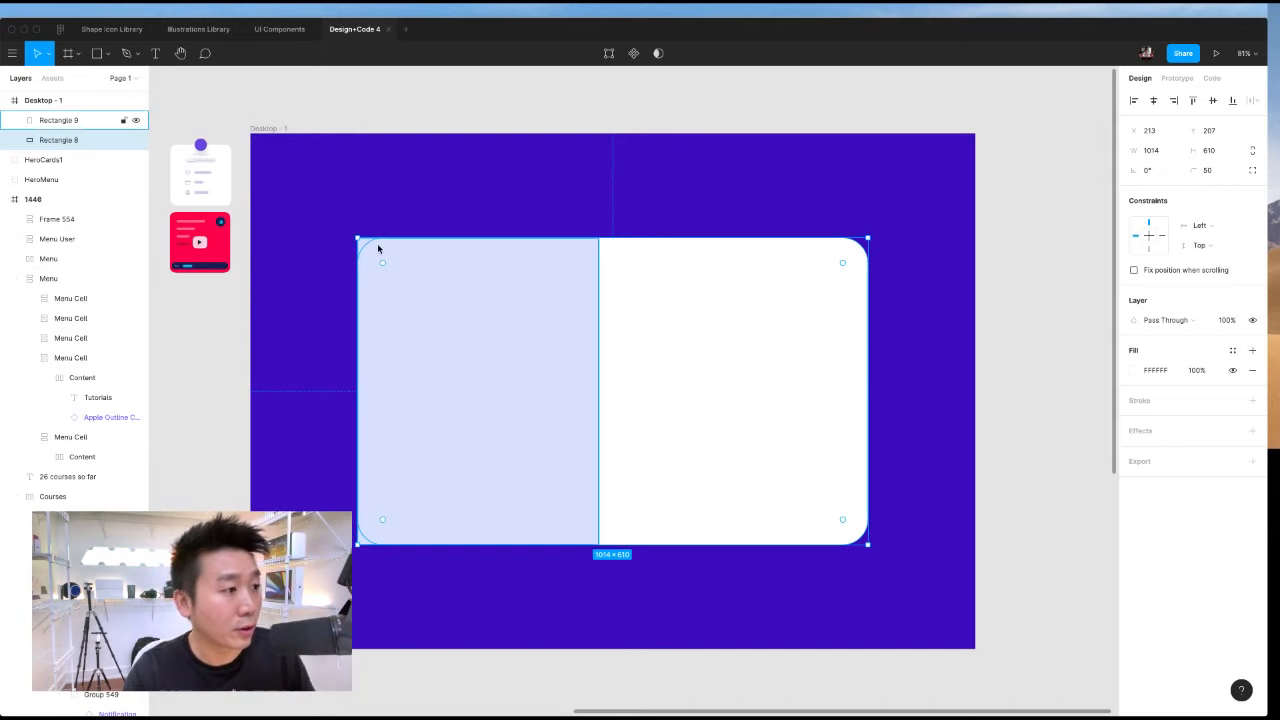
{"action": "left_click", "coordinate": [64, 122]}
{"action": "left_click", "coordinate": [60, 140]}
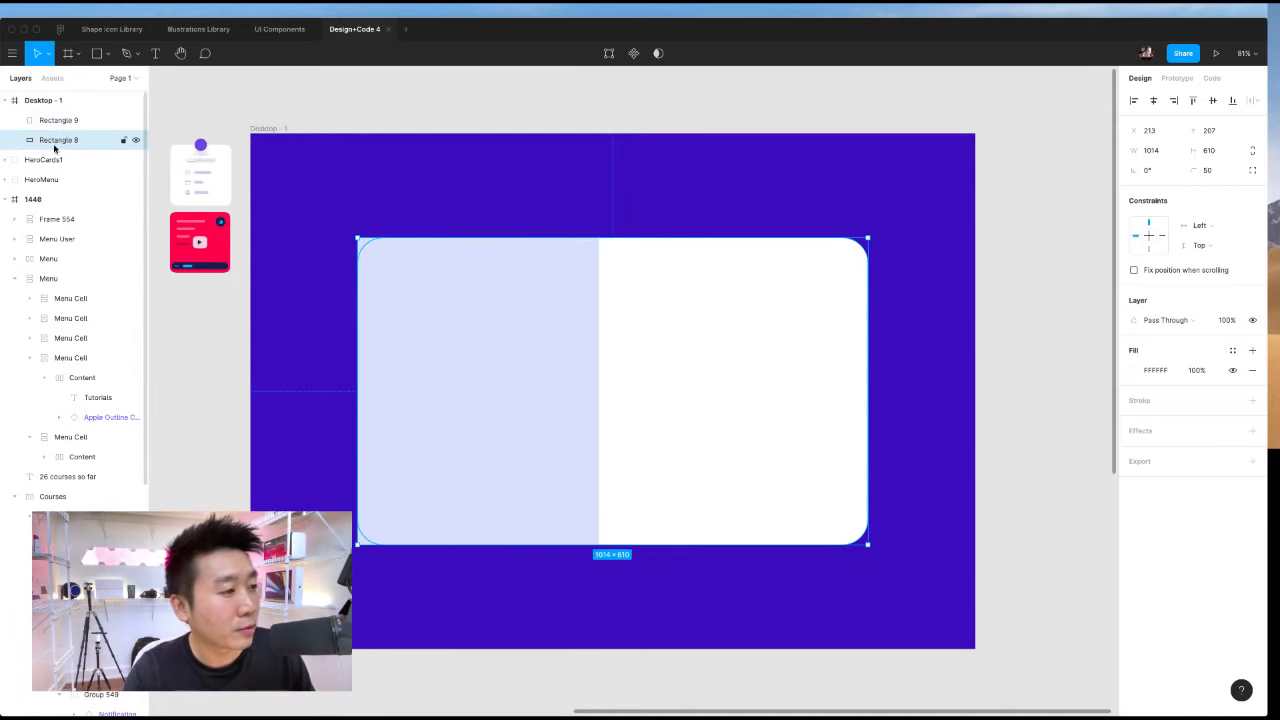
{"action": "right_click", "coordinate": [58, 142]}
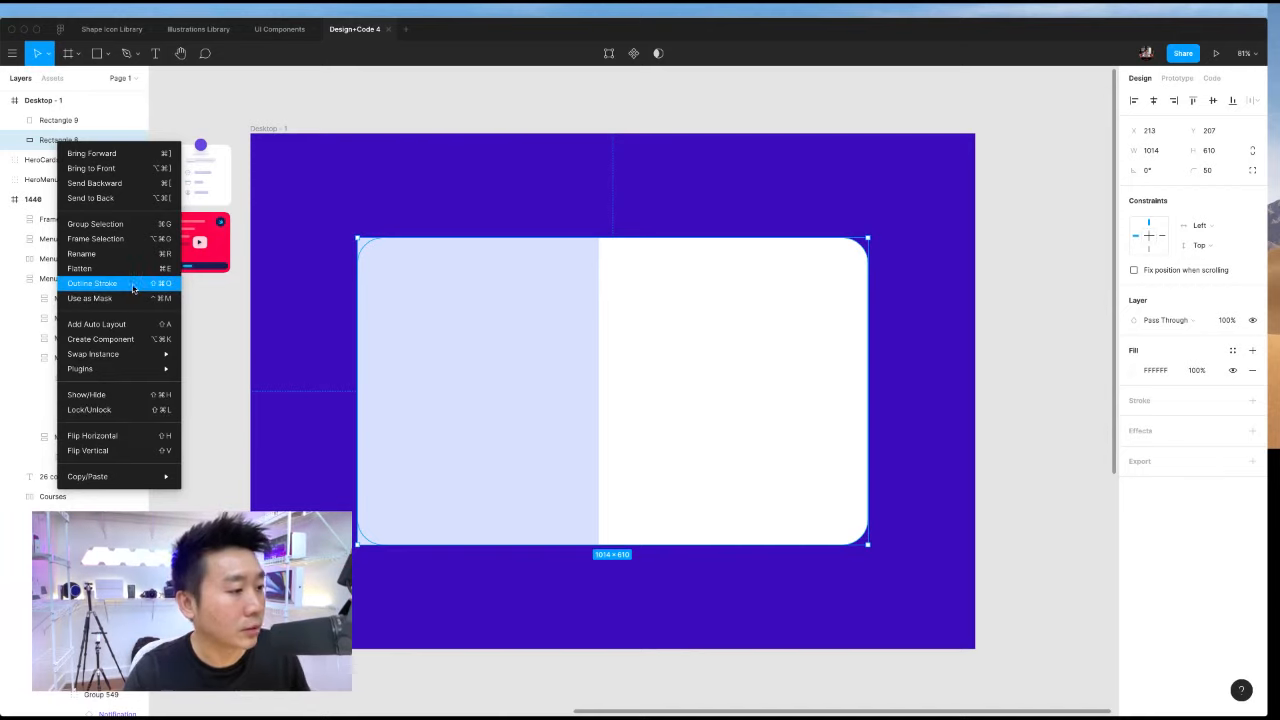
{"action": "left_click", "coordinate": [90, 298]}
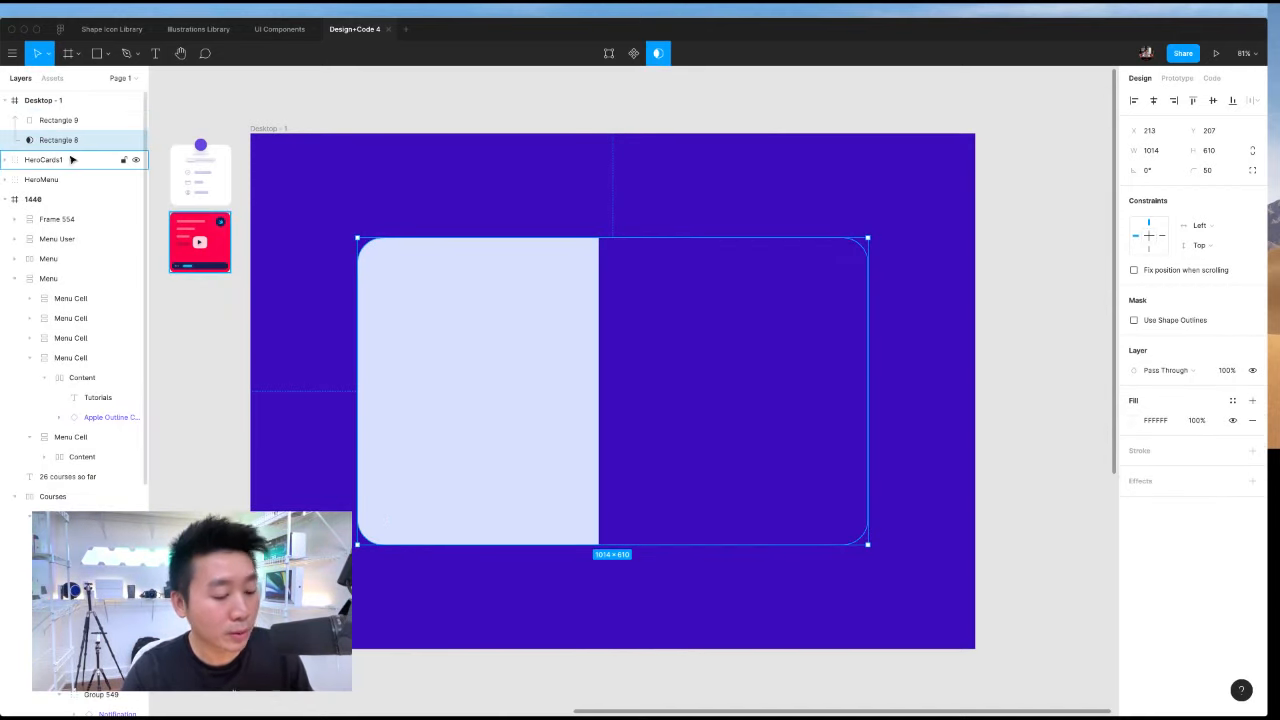
{"action": "key", "text": "ctrl+z"}
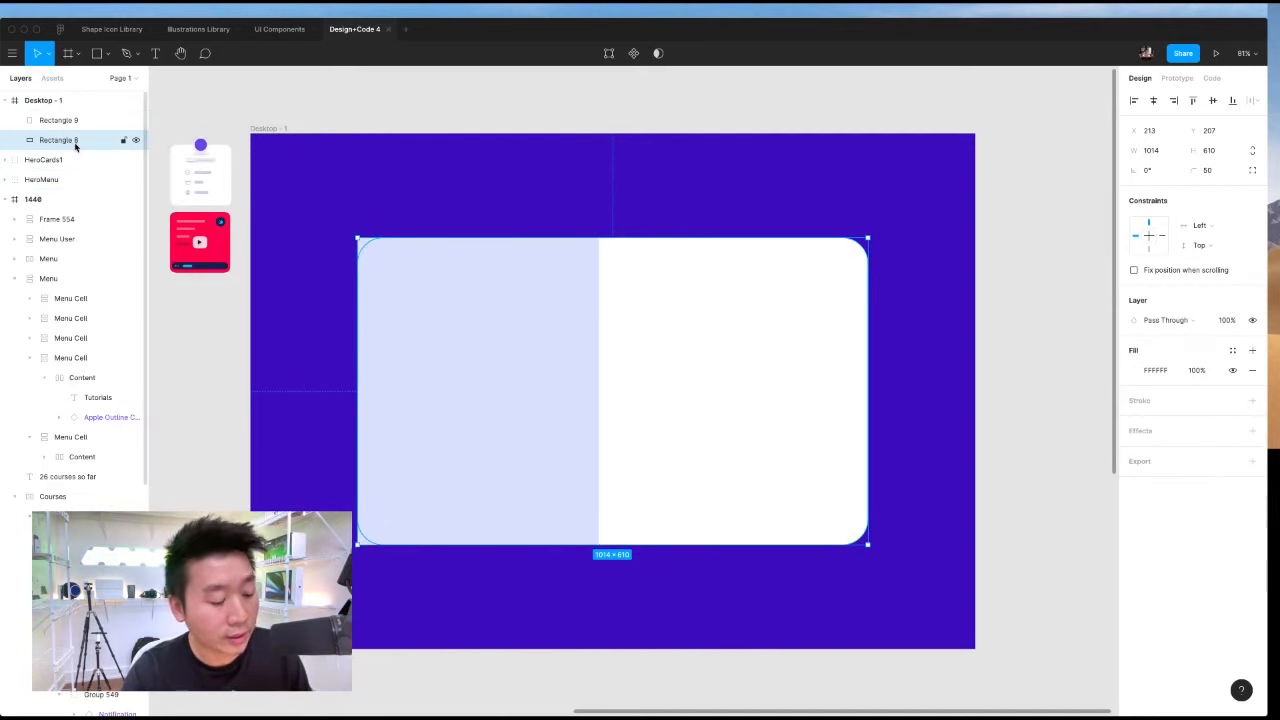
Duplicate the white rounded card and use the duplicate as a mask for the light blue panel.
{"action": "key", "text": "ctrl+d"}
{"action": "right_click", "coordinate": [78, 144]}
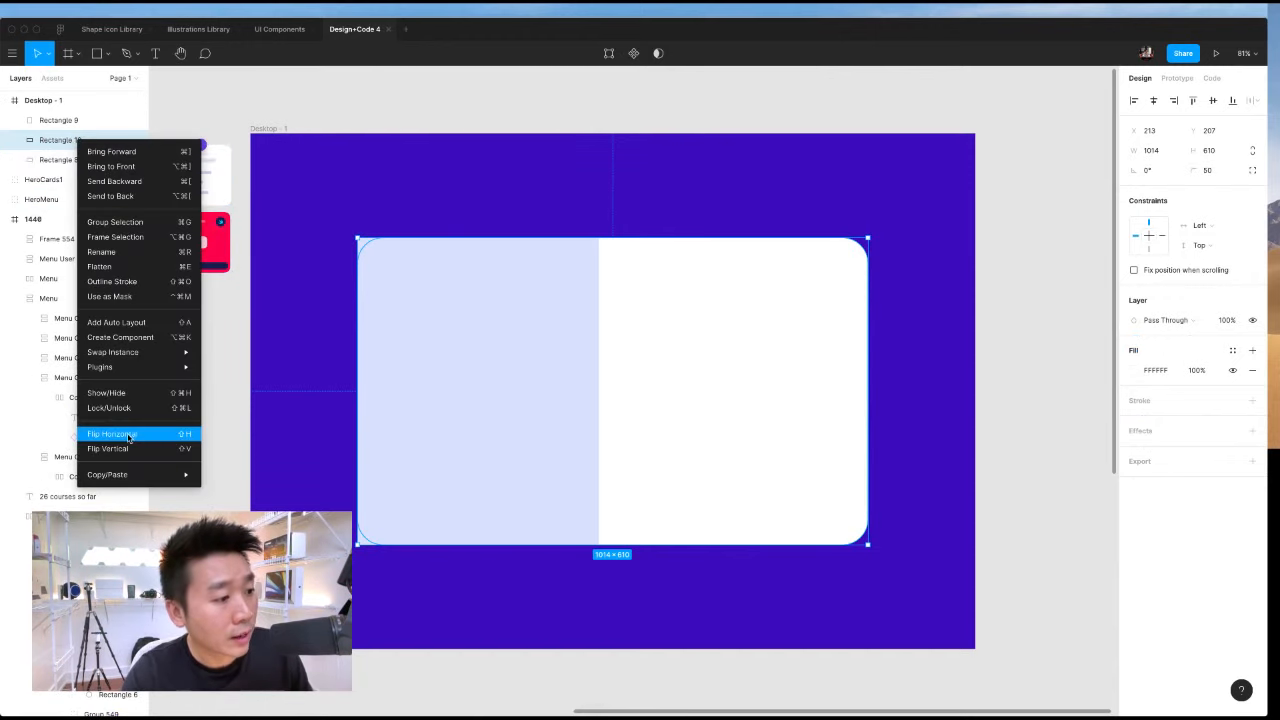
{"action": "left_click", "coordinate": [110, 296]}
{"action": "left_click", "coordinate": [1067, 399]}
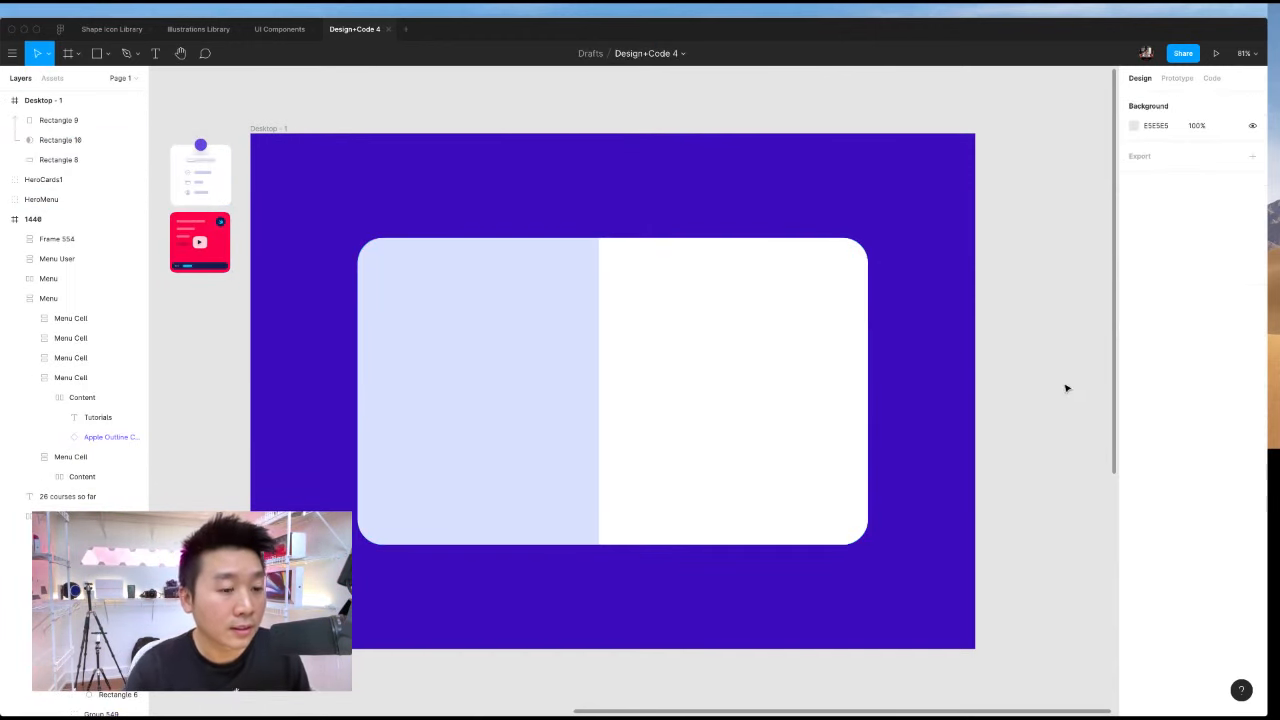
{"action": "left_click", "coordinate": [430, 312]}
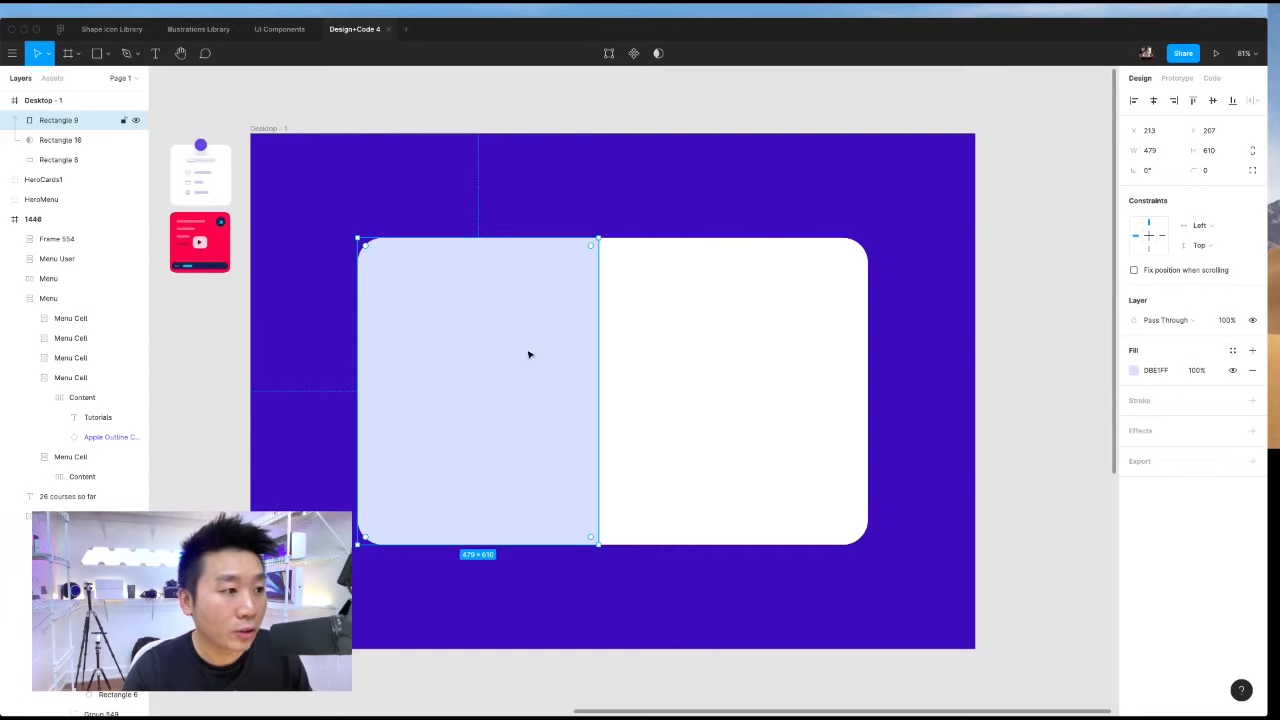
Copy the woman illustration from the blue UI Design course card and place it on the light blue panel at X 393, Y 373.
{"action": "scroll", "coordinate": [529, 354], "scroll_direction": "left", "scroll_amount": 10}
{"action": "scroll", "coordinate": [621, 430], "scroll_direction": "down", "scroll_amount": 5}
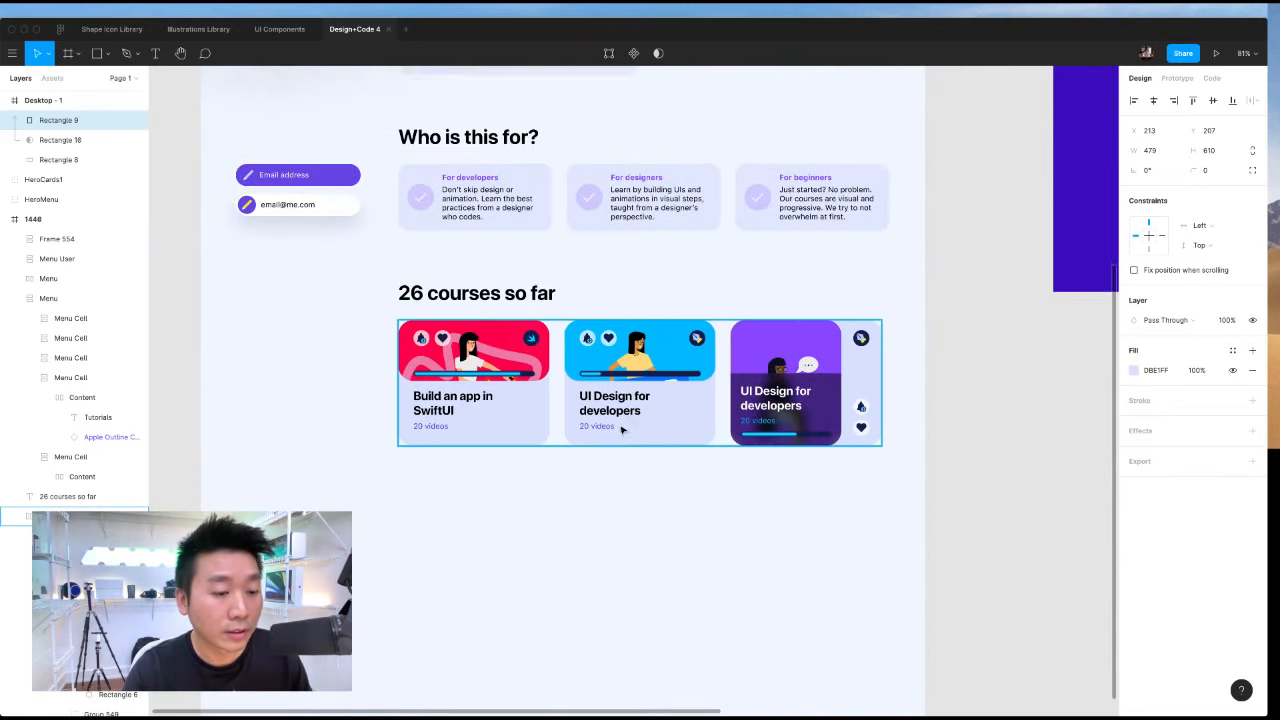
{"action": "scroll", "coordinate": [621, 430], "scroll_direction": "down", "scroll_amount": 2}
{"action": "double_click", "coordinate": [651, 320]}
{"action": "double_click", "coordinate": [642, 320]}
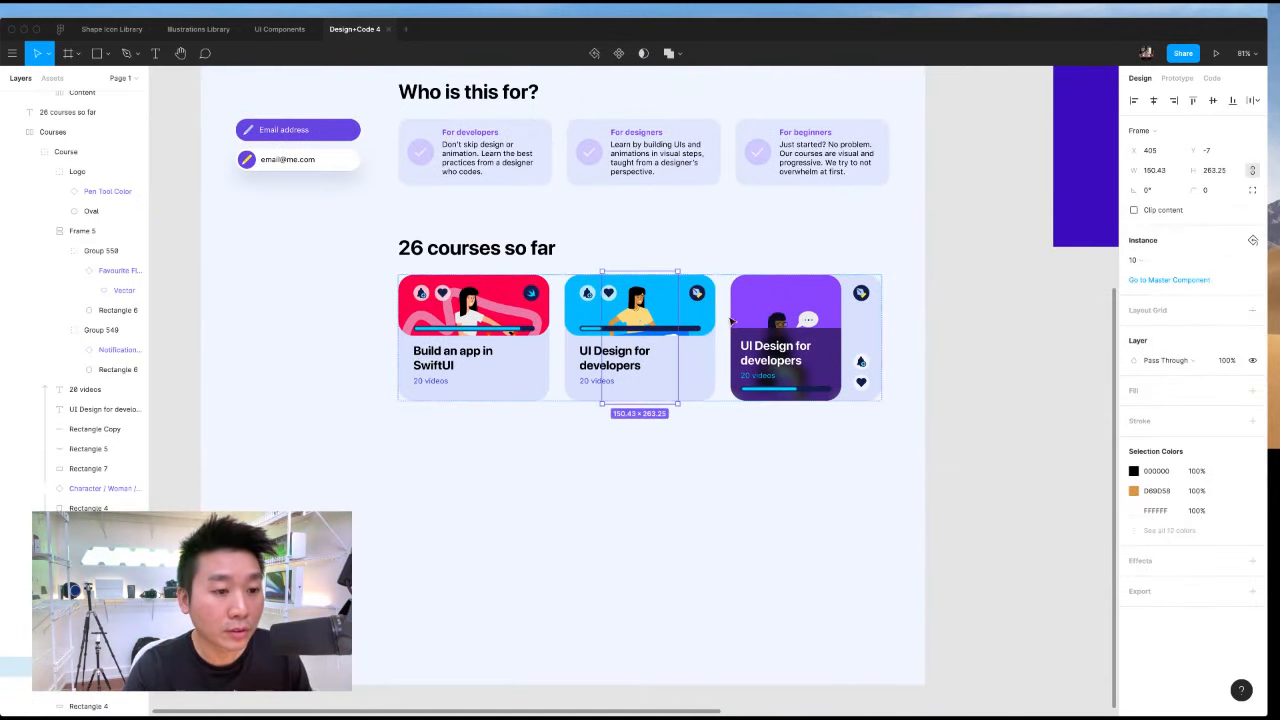
{"action": "scroll", "coordinate": [871, 331], "scroll_direction": "right", "scroll_amount": 9}
{"action": "scroll", "coordinate": [869, 340], "scroll_direction": "up", "scroll_amount": 4}
{"action": "left_click", "coordinate": [519, 328]}
{"action": "key", "text": "super+v"}
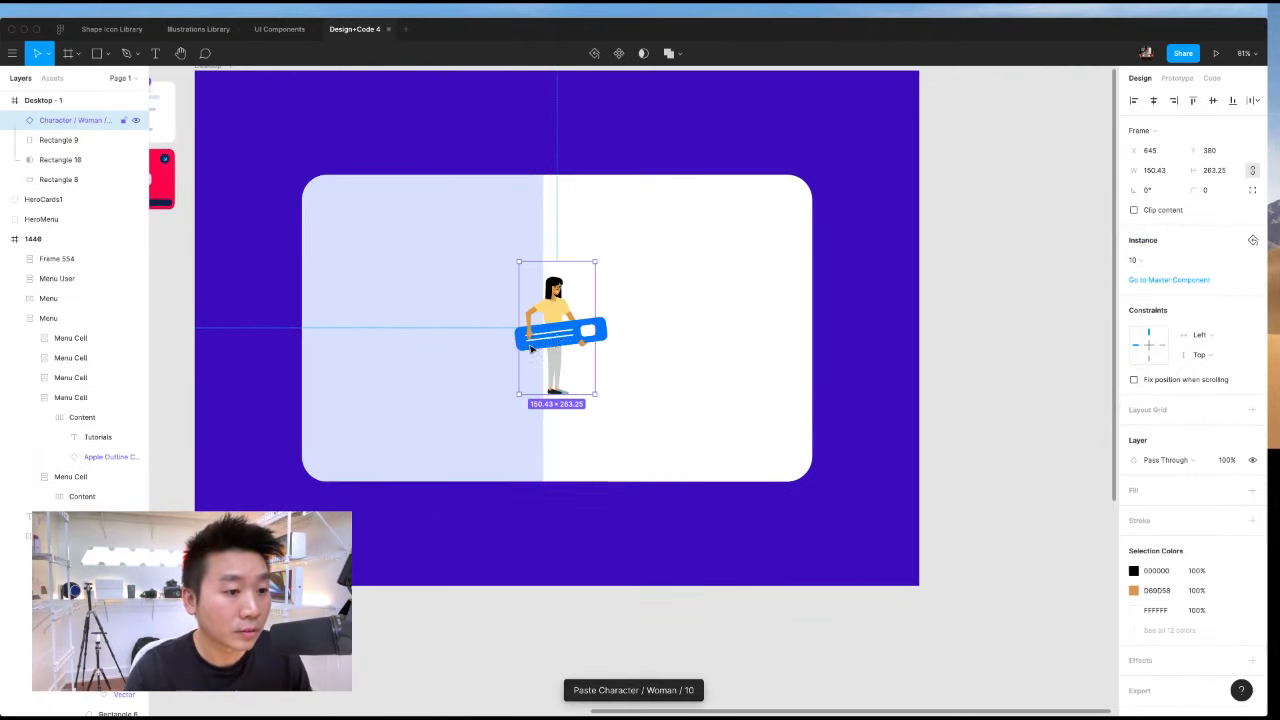
{"action": "left_click_drag", "start_coordinate": [556, 328], "coordinate": [428, 324]}
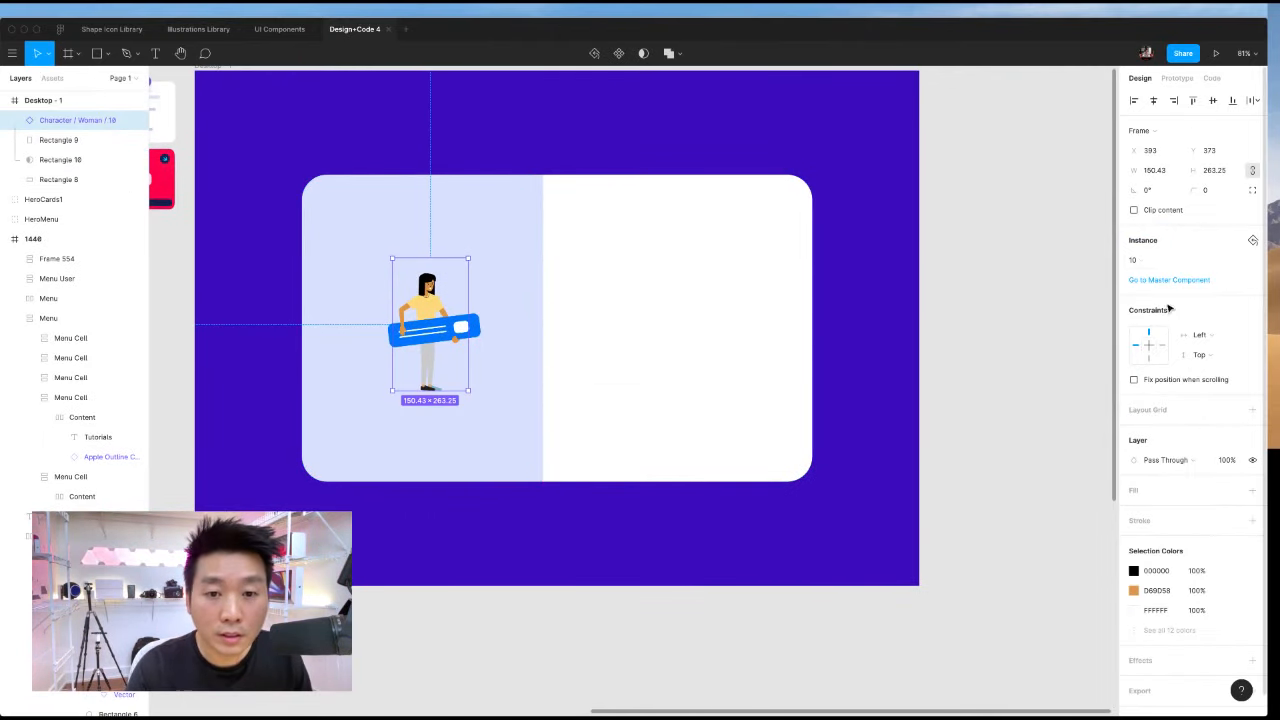
Swap the woman illustration to variant 25 and scale it up to 350 × 612.5 on the light blue panel.
{"action": "left_click", "coordinate": [1158, 261]}
{"action": "left_click", "coordinate": [1062, 312]}
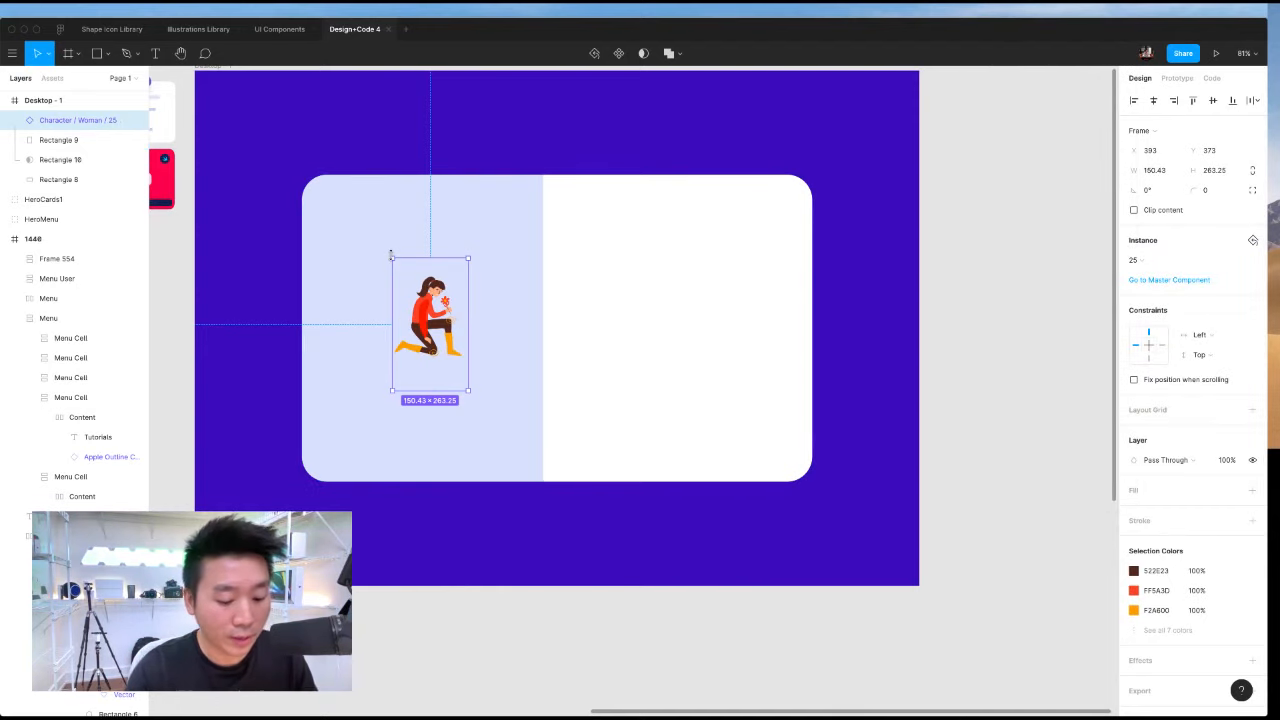
{"action": "left_click_drag", "start_coordinate": [390, 256], "coordinate": [329, 175]}
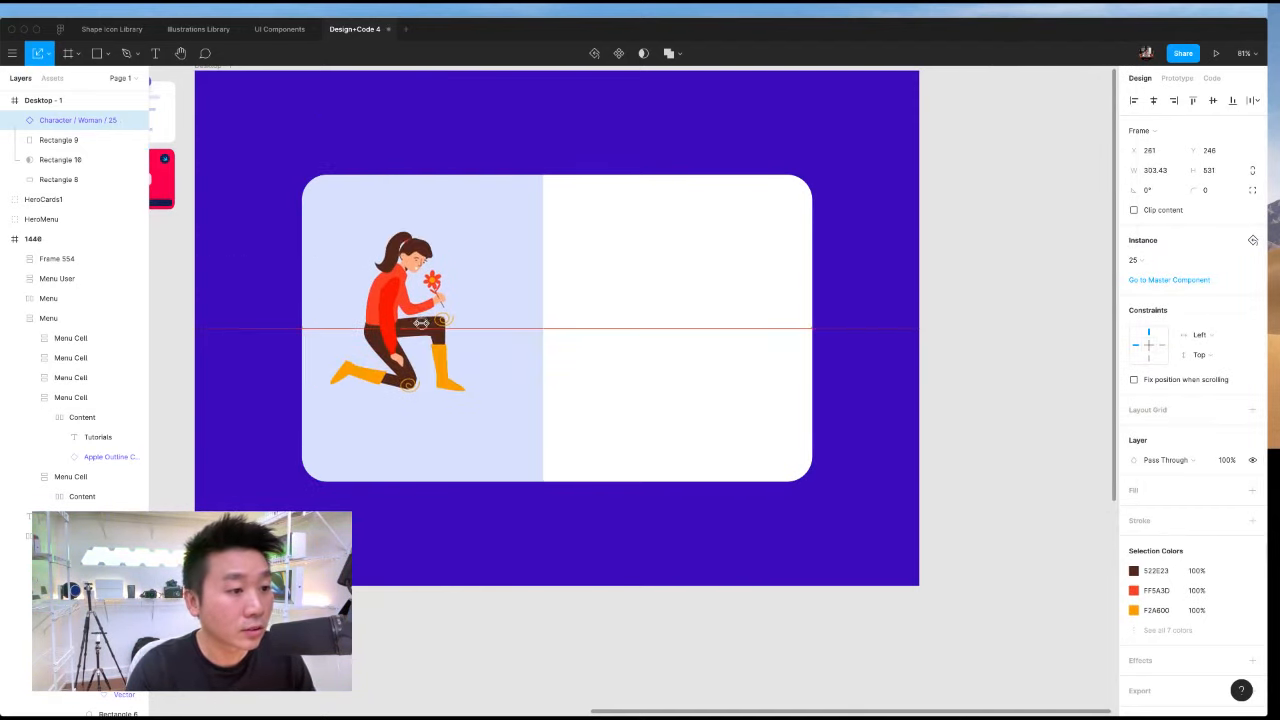
{"action": "left_click_drag", "start_coordinate": [488, 429], "coordinate": [508, 484]}
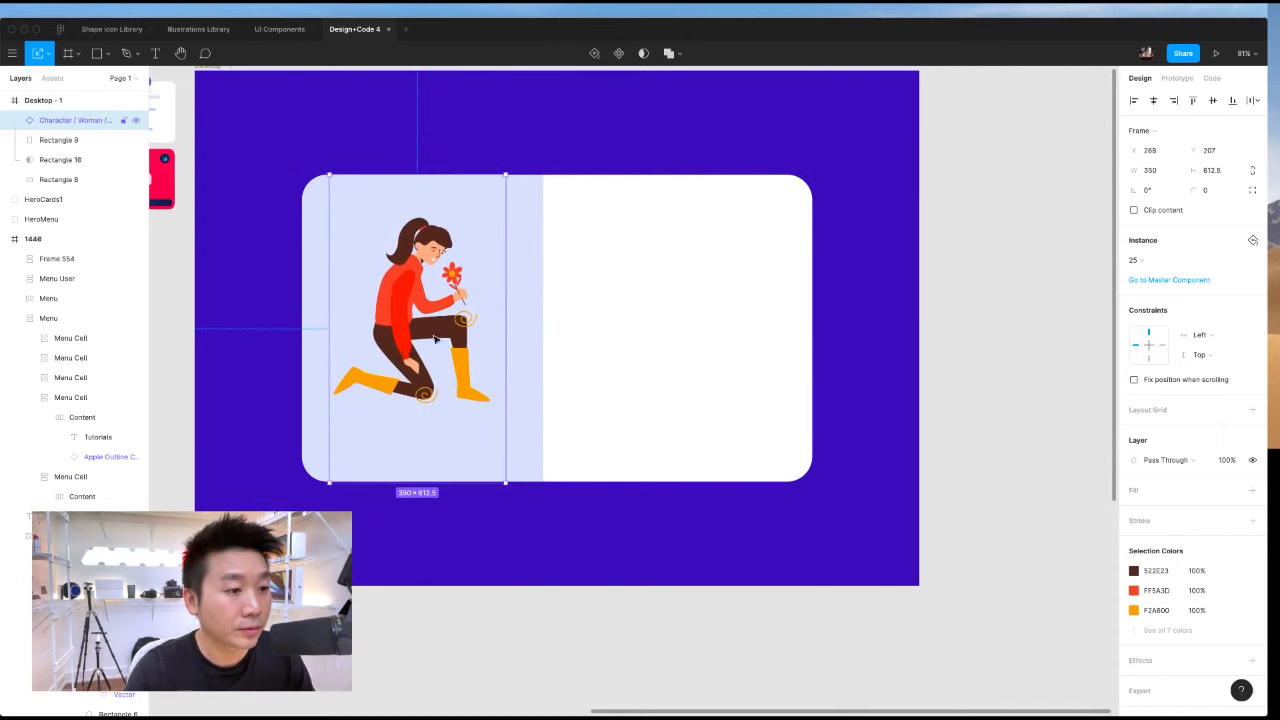
Copy the pair of email input fields from the landing page and place them on the card's white half at about X 775, Y 460.
{"action": "scroll", "coordinate": [463, 346], "scroll_direction": "left", "scroll_amount": 14}
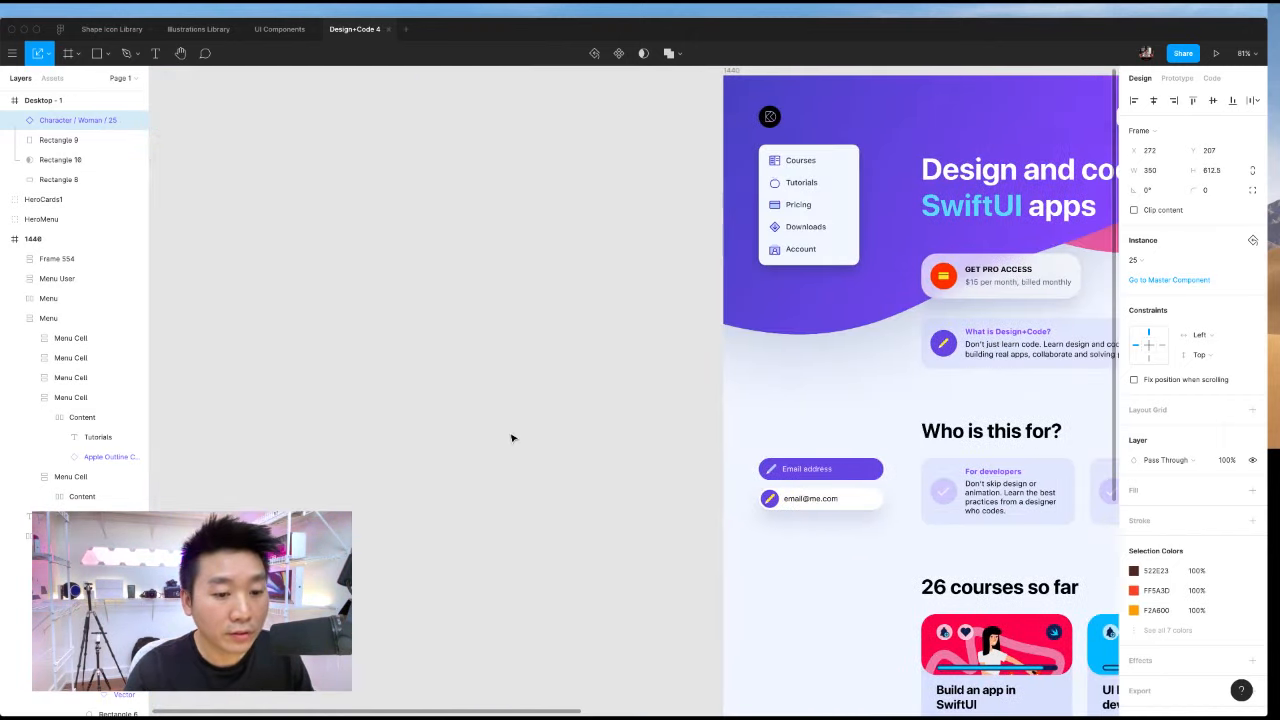
{"action": "left_click", "coordinate": [512, 437]}
{"action": "left_click", "coordinate": [787, 475]}
{"action": "scroll", "coordinate": [545, 352], "scroll_direction": "right", "scroll_amount": 15}
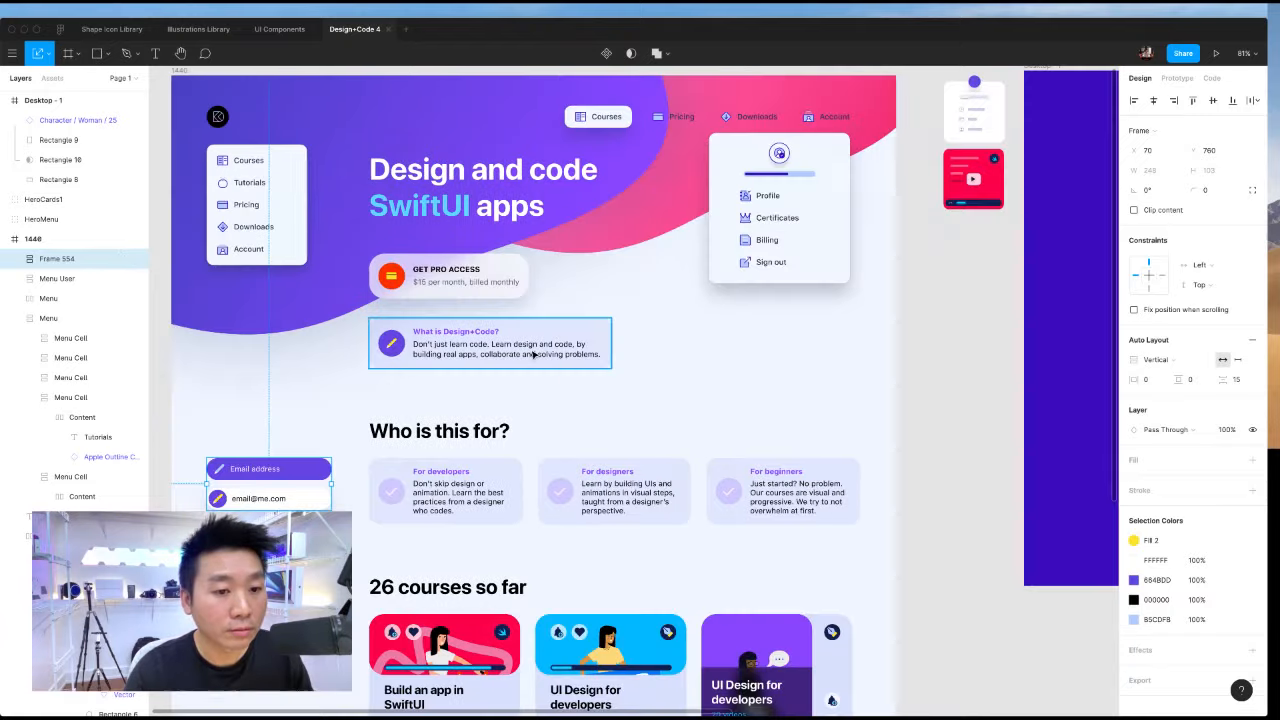
{"action": "left_click", "coordinate": [975, 336]}
{"action": "key", "text": "super+v"}
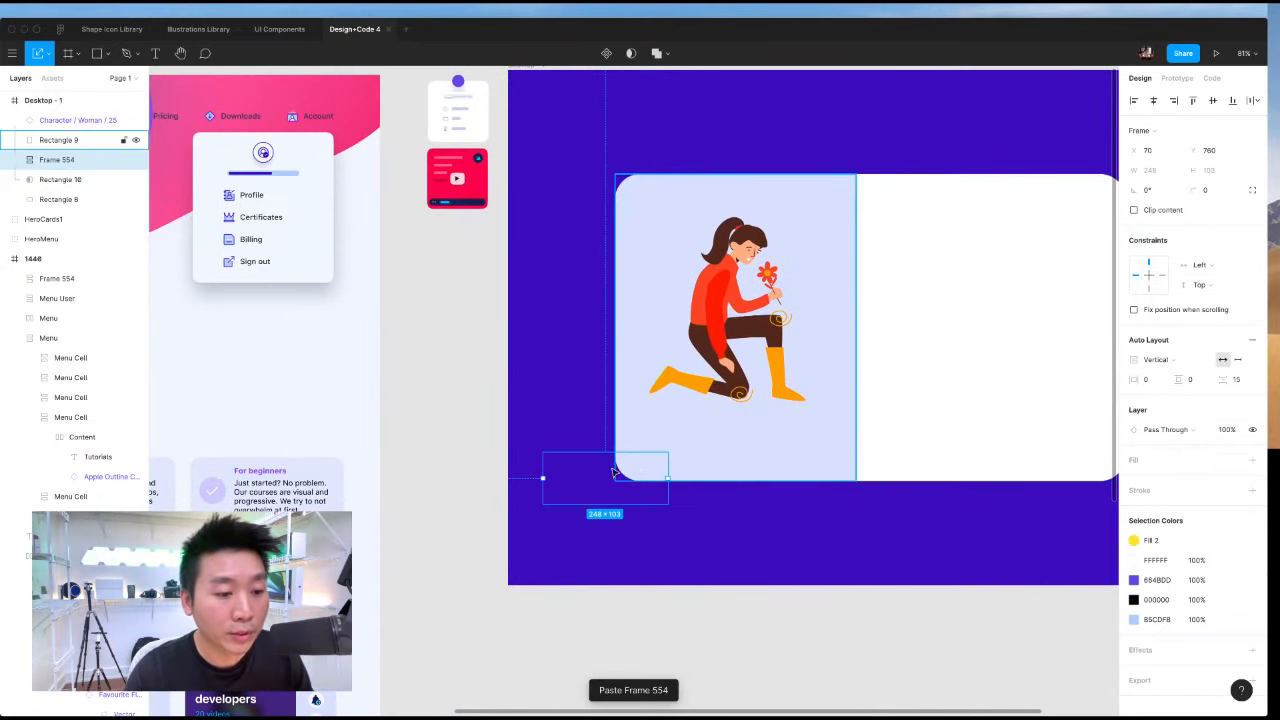
{"action": "left_click_drag", "start_coordinate": [640, 470], "coordinate": [978, 322]}
{"action": "scroll", "coordinate": [966, 328], "scroll_direction": "right", "scroll_amount": 4}
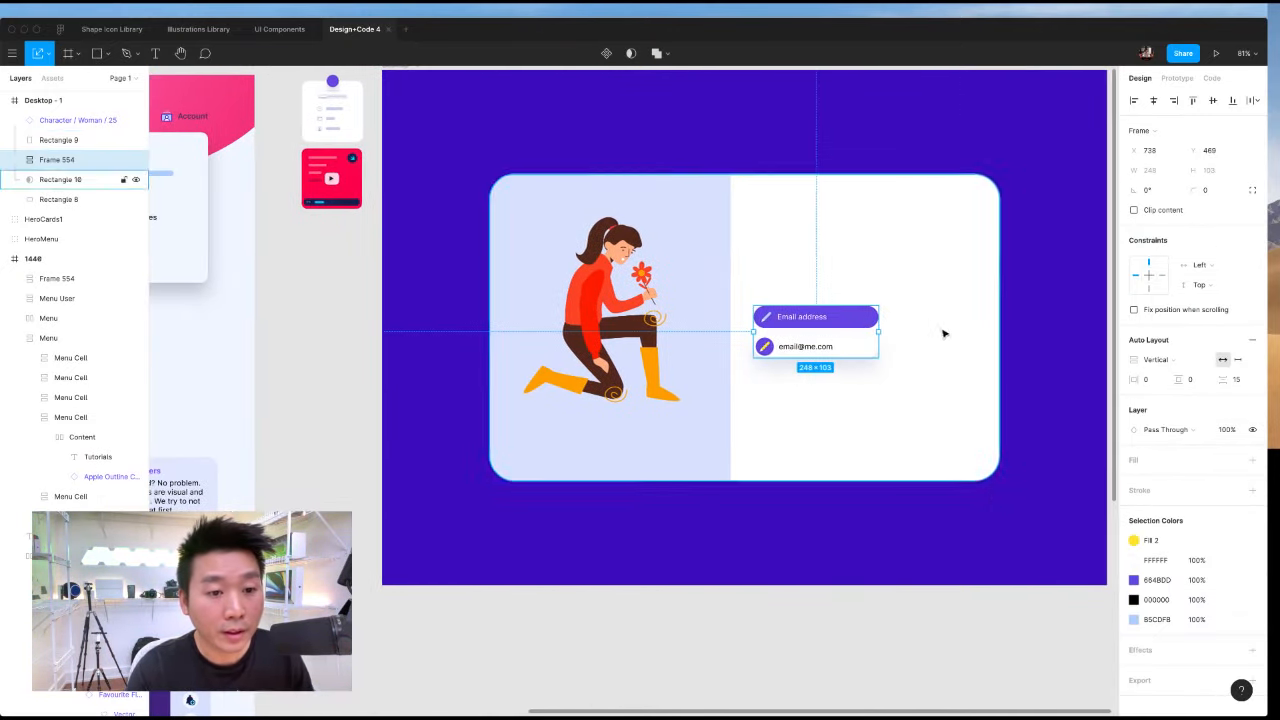
{"action": "mouse_move", "coordinate": [824, 328]}
{"action": "left_mouse_down"}
{"action": "mouse_move", "coordinate": [851, 299]}
{"action": "mouse_move", "coordinate": [865, 322]}
{"action": "mouse_move", "coordinate": [843, 323]}
{"action": "left_mouse_up"}
{"action": "scroll", "coordinate": [870, 323], "scroll_direction": "right", "scroll_amount": 3}
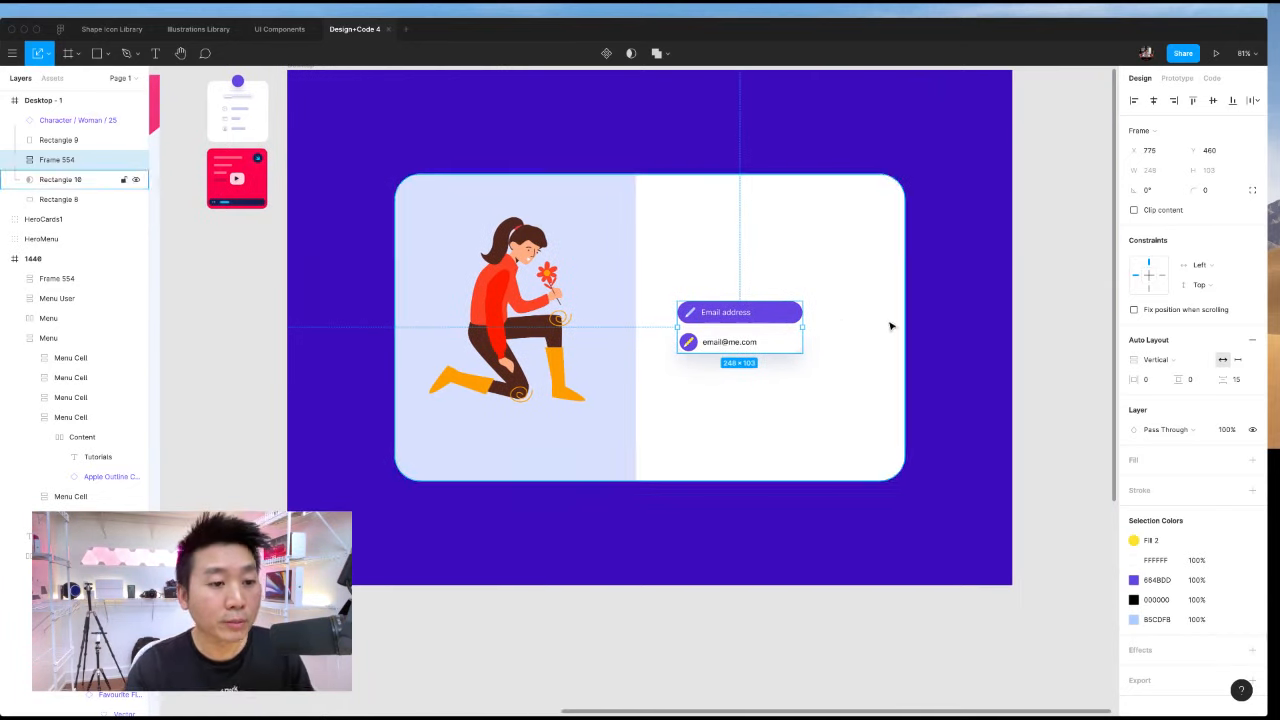
Examine the copied email fields up close, checking the size of the purple email address field.
{"action": "left_click", "coordinate": [1009, 339]}
{"action": "scroll", "coordinate": [600, 350], "scroll_direction": "right", "scroll_amount": 2}
{"action": "left_click", "coordinate": [466, 357]}
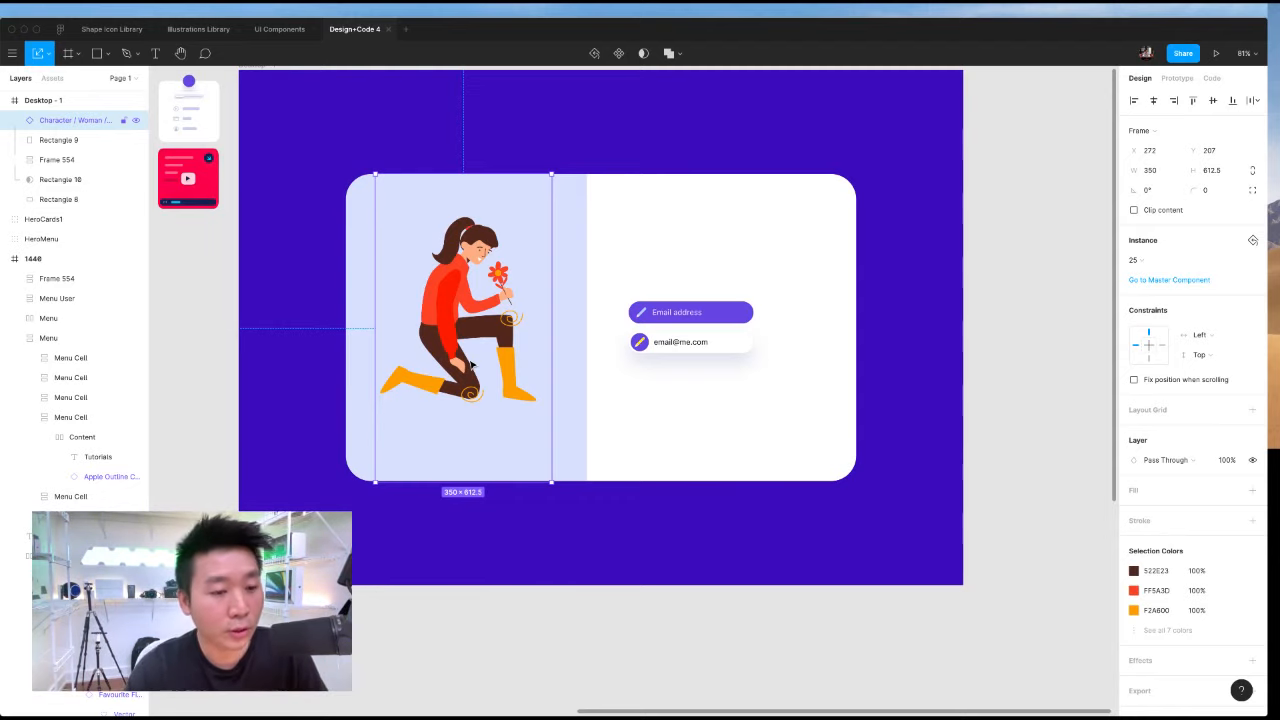
{"action": "key", "text": "plus"}
{"action": "key", "text": "plus"}
{"action": "scroll", "coordinate": [510, 358], "scroll_direction": "right", "scroll_amount": 1}
{"action": "scroll", "coordinate": [546, 352], "scroll_direction": "up", "scroll_amount": 3}
{"action": "scroll", "coordinate": [546, 352], "scroll_direction": "right", "scroll_amount": 2}
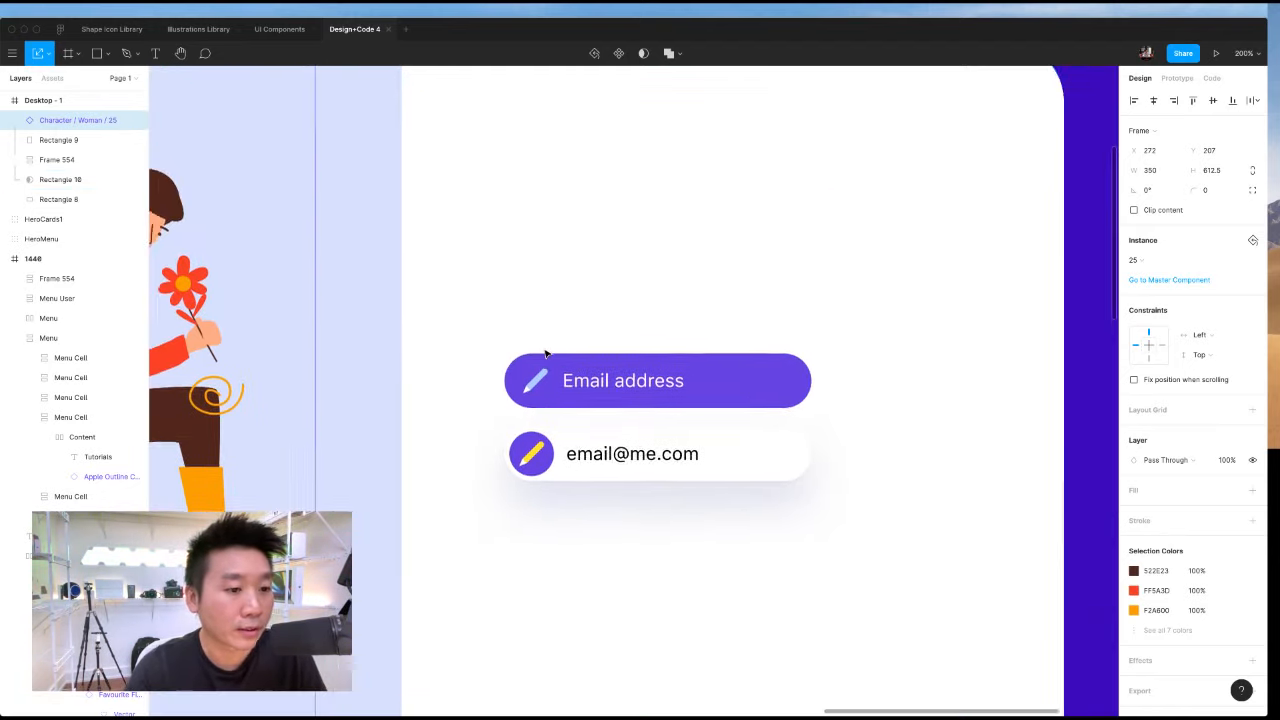
{"action": "left_click", "coordinate": [851, 371]}
{"action": "left_click", "coordinate": [726, 369], "text": "super"}
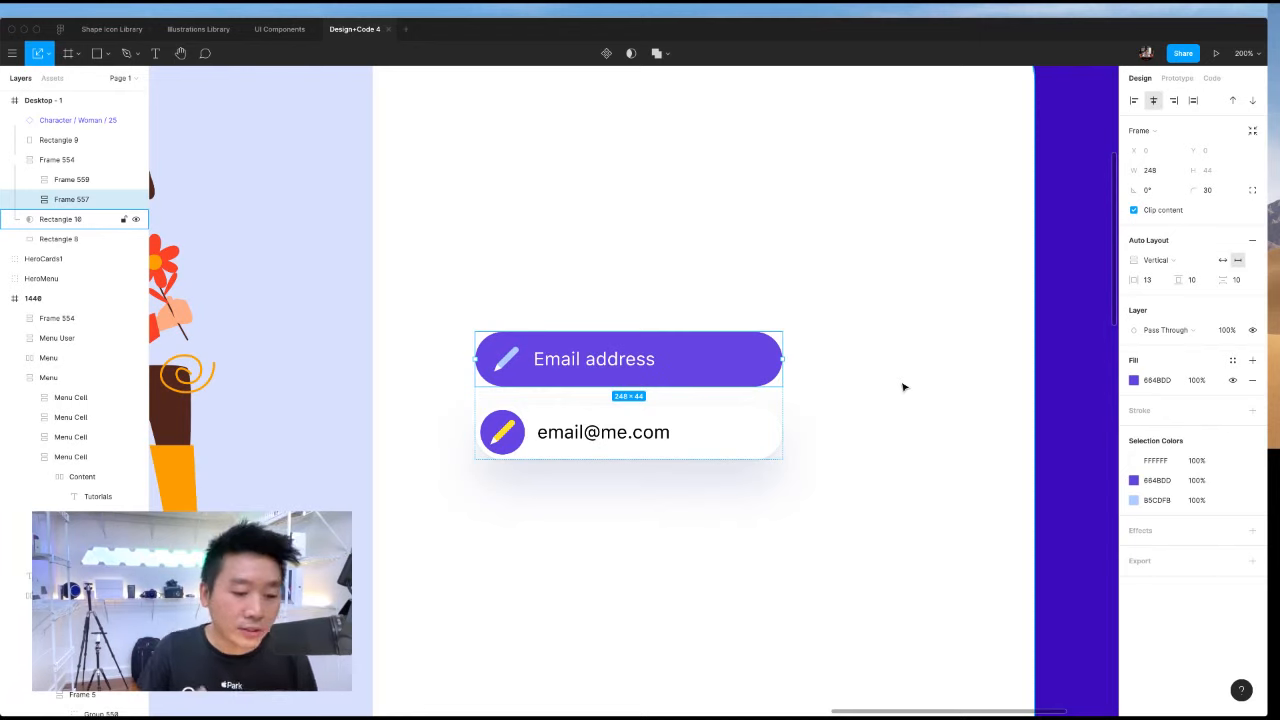
{"action": "key", "text": "shift+0"}
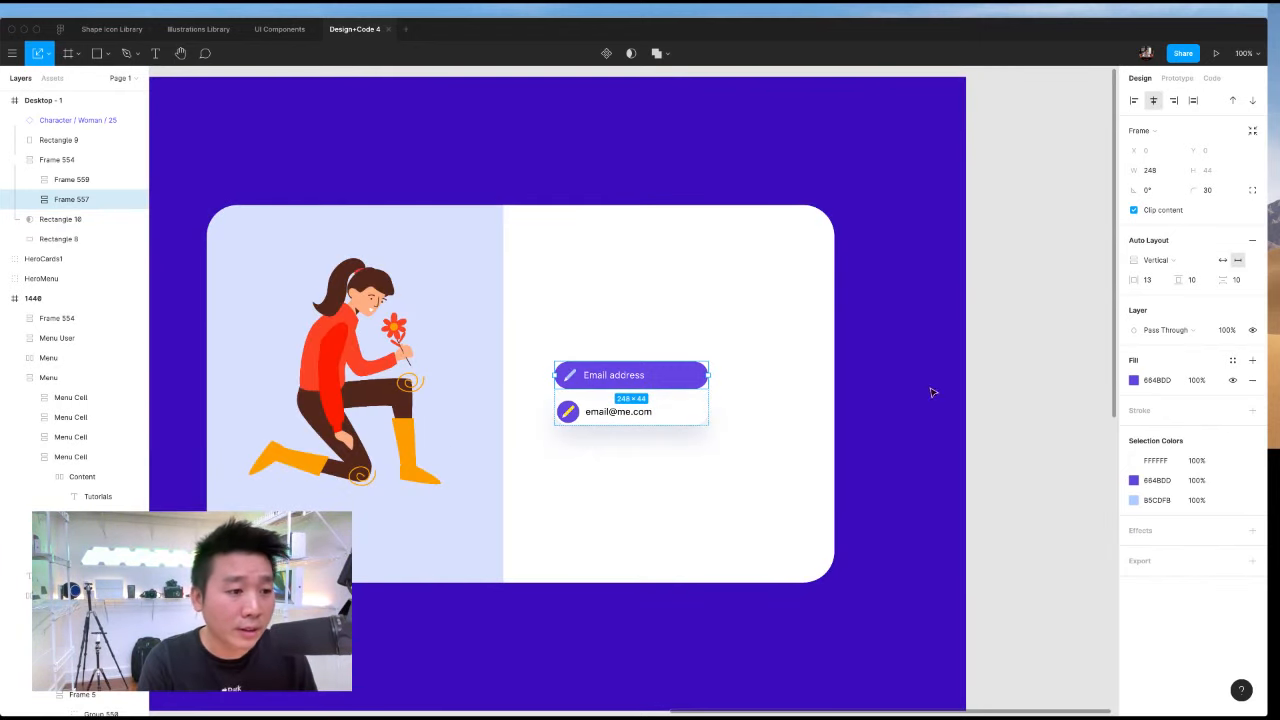
{"action": "left_click", "coordinate": [990, 391]}
Try a font size of 12 on the "What is Design+Code?" description on the landing page, and undo it.
{"action": "scroll", "coordinate": [975, 393], "scroll_direction": "left", "scroll_amount": 15}
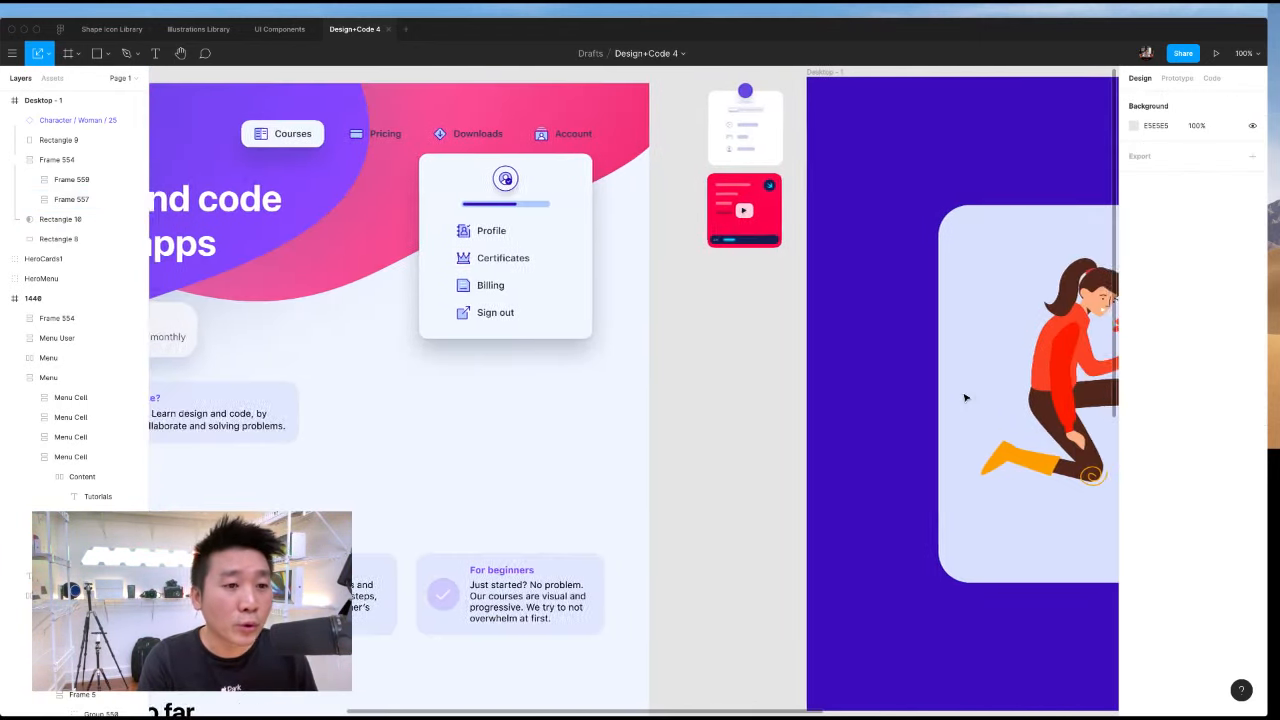
{"action": "scroll", "coordinate": [965, 398], "scroll_direction": "left", "scroll_amount": 3}
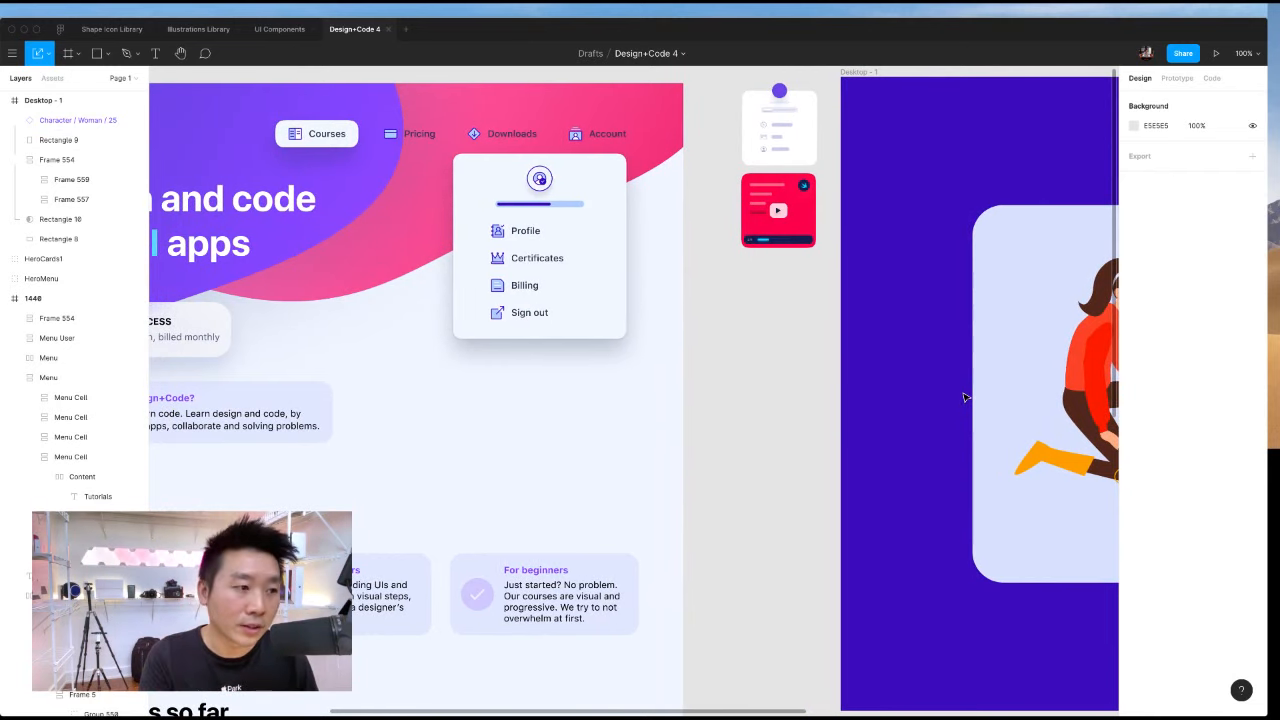
{"action": "scroll", "coordinate": [795, 387], "scroll_direction": "left", "scroll_amount": 6}
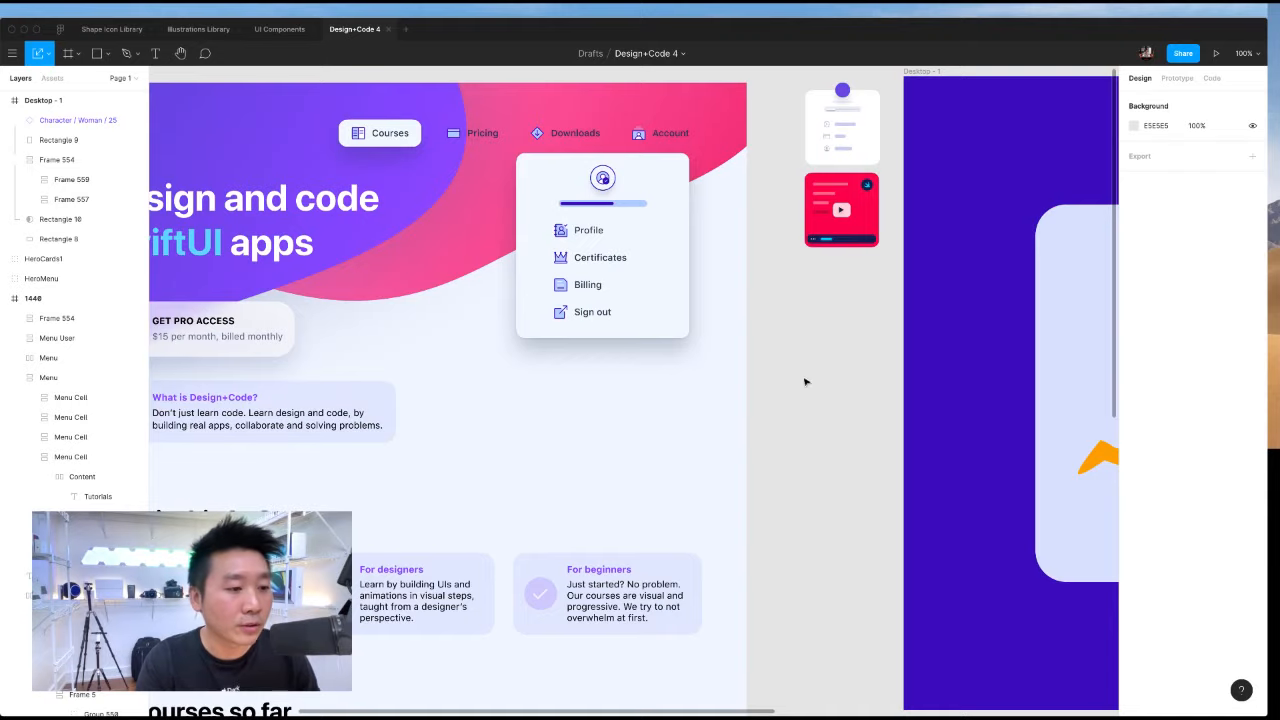
{"action": "scroll", "coordinate": [806, 381], "scroll_direction": "left", "scroll_amount": 20}
{"action": "double_click", "coordinate": [520, 406]}
{"action": "left_click", "coordinate": [1227, 292]}
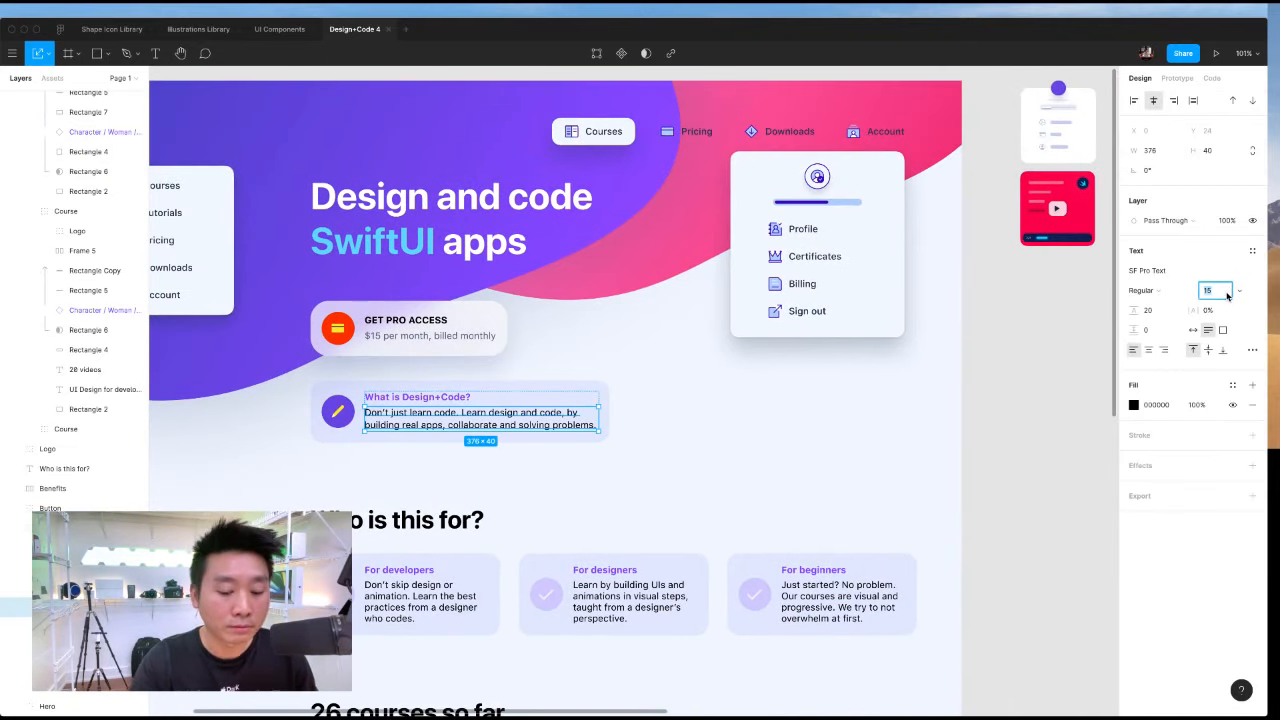
{"action": "type", "text": "12"}
{"action": "key", "text": "Return"}
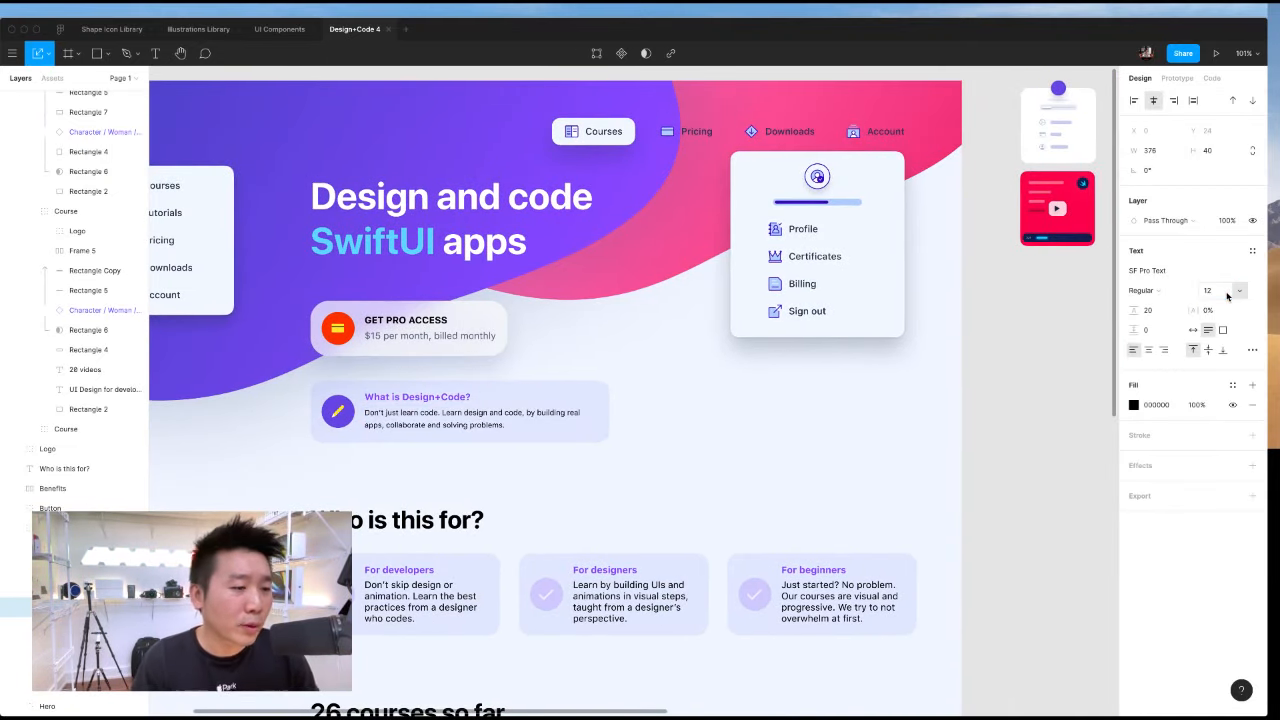
{"action": "key", "text": "super+z"}
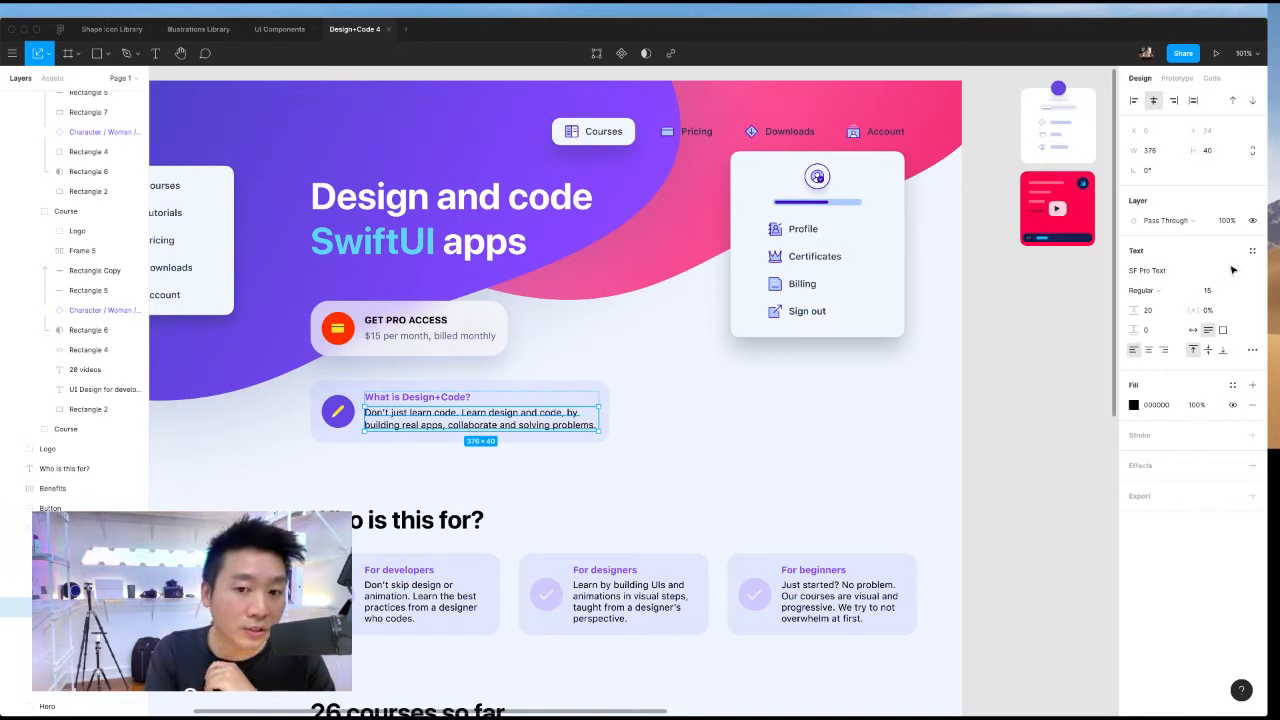
Return to the sign-up frame and examine the purple Email address field's size, corner radius and auto layout padding.
{"action": "left_click", "coordinate": [1214, 291]}
{"action": "left_click", "coordinate": [972, 312]}
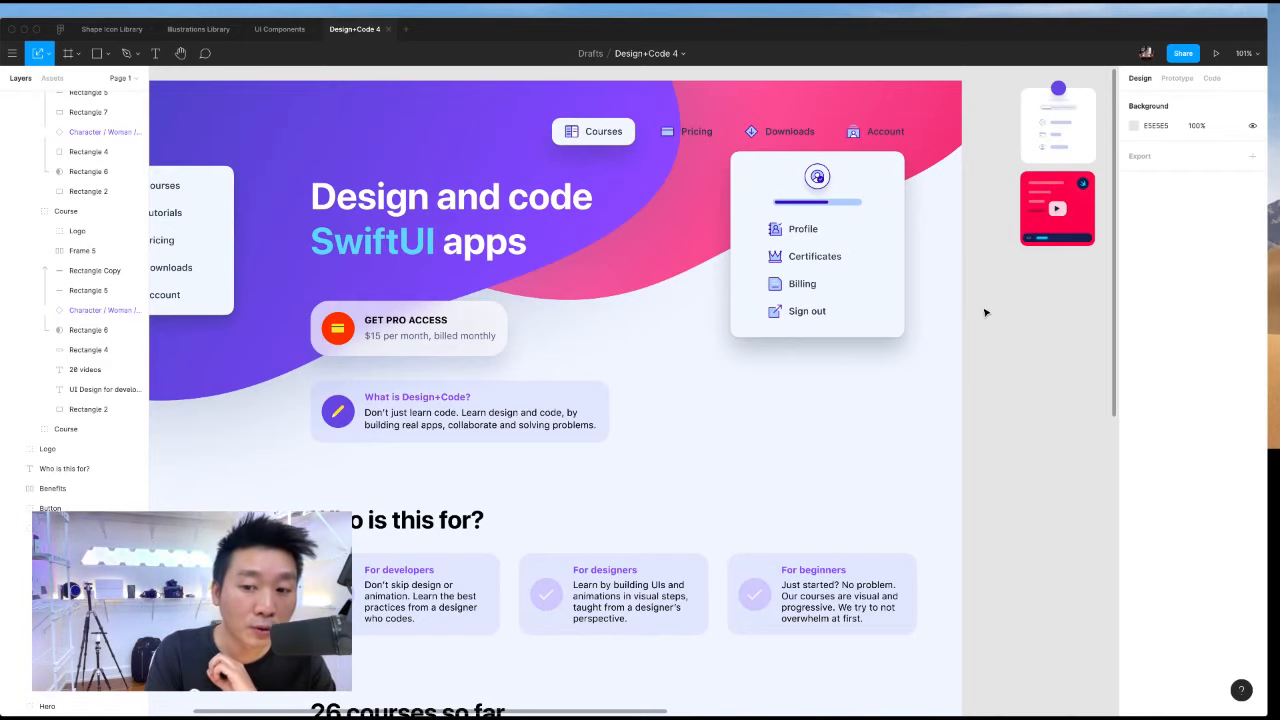
{"action": "scroll", "coordinate": [960, 308], "scroll_direction": "right", "scroll_amount": 3}
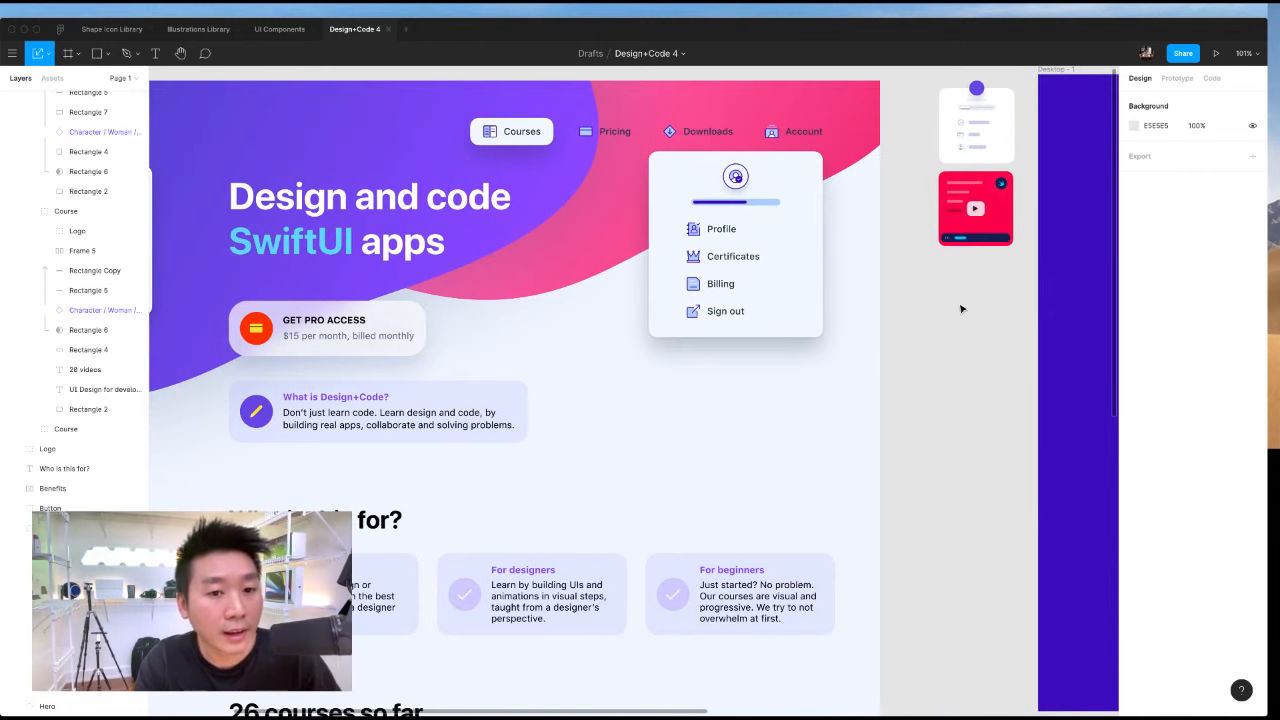
{"action": "scroll", "coordinate": [958, 300], "scroll_direction": "right", "scroll_amount": 20}
{"action": "scroll", "coordinate": [955, 420], "scroll_direction": "left", "scroll_amount": 3}
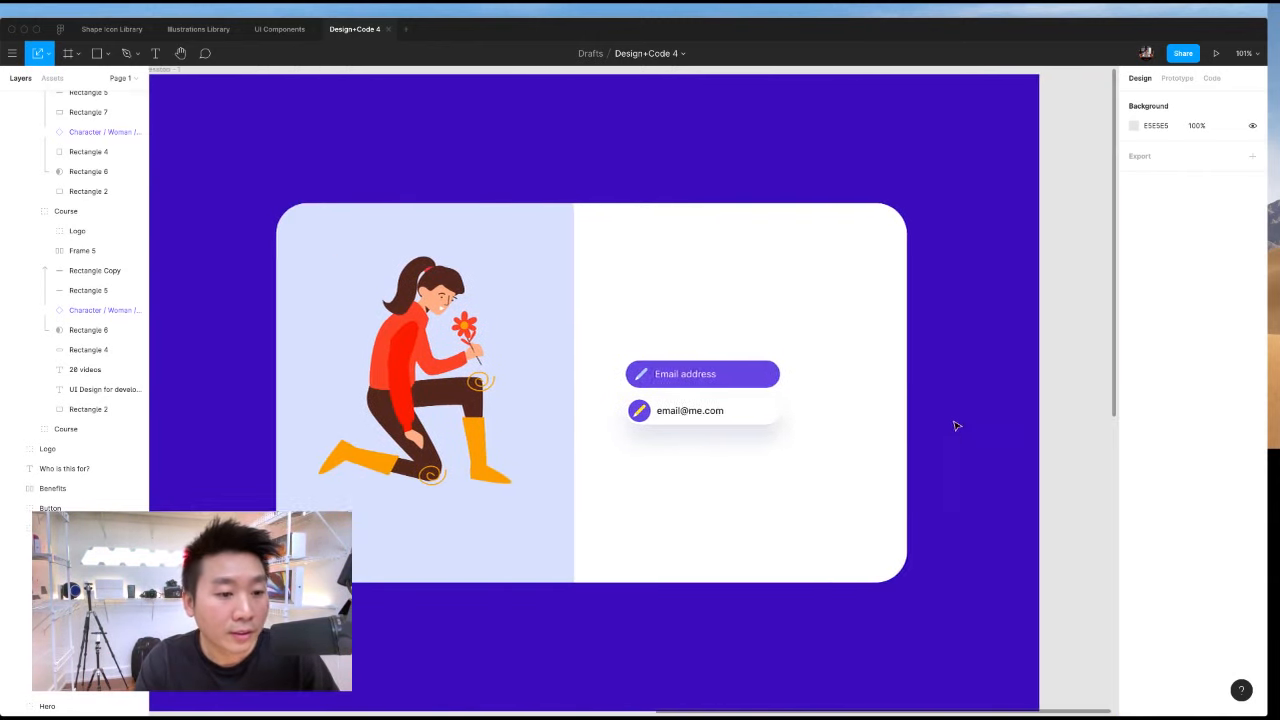
{"action": "left_click", "coordinate": [708, 378], "text": "super"}
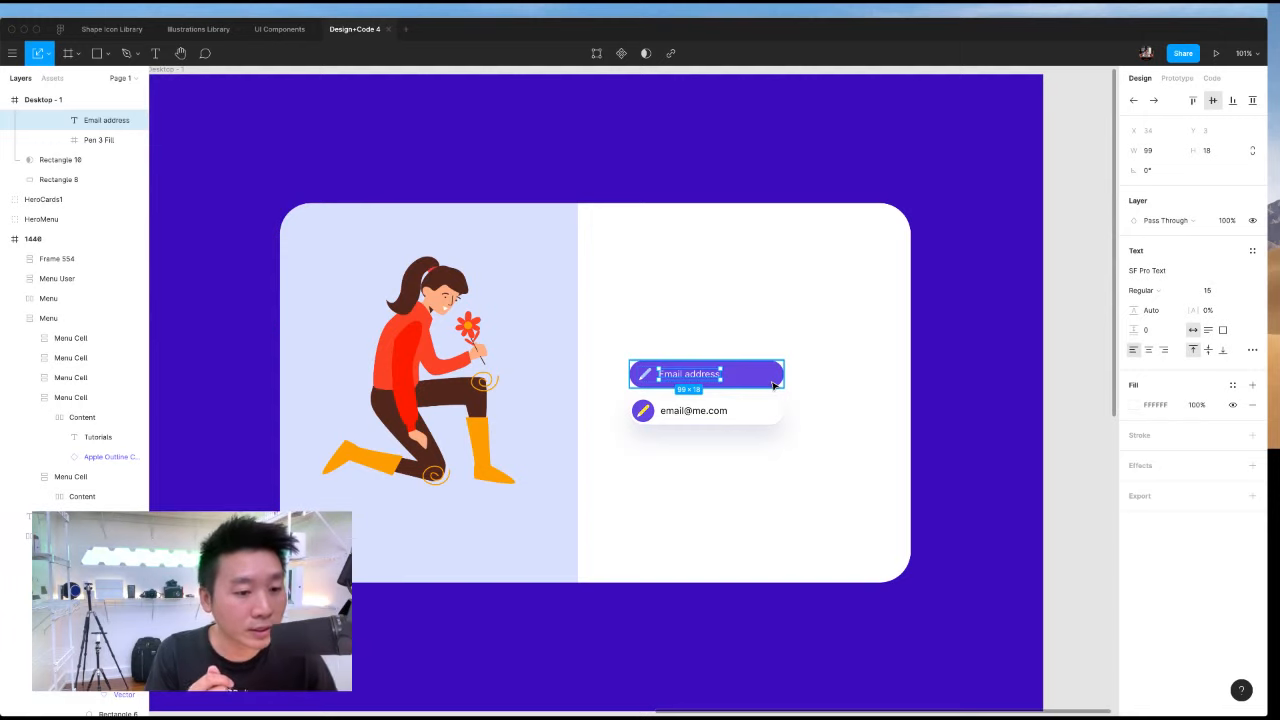
{"action": "scroll", "coordinate": [775, 383], "scroll_direction": "up", "scroll_amount": 6}
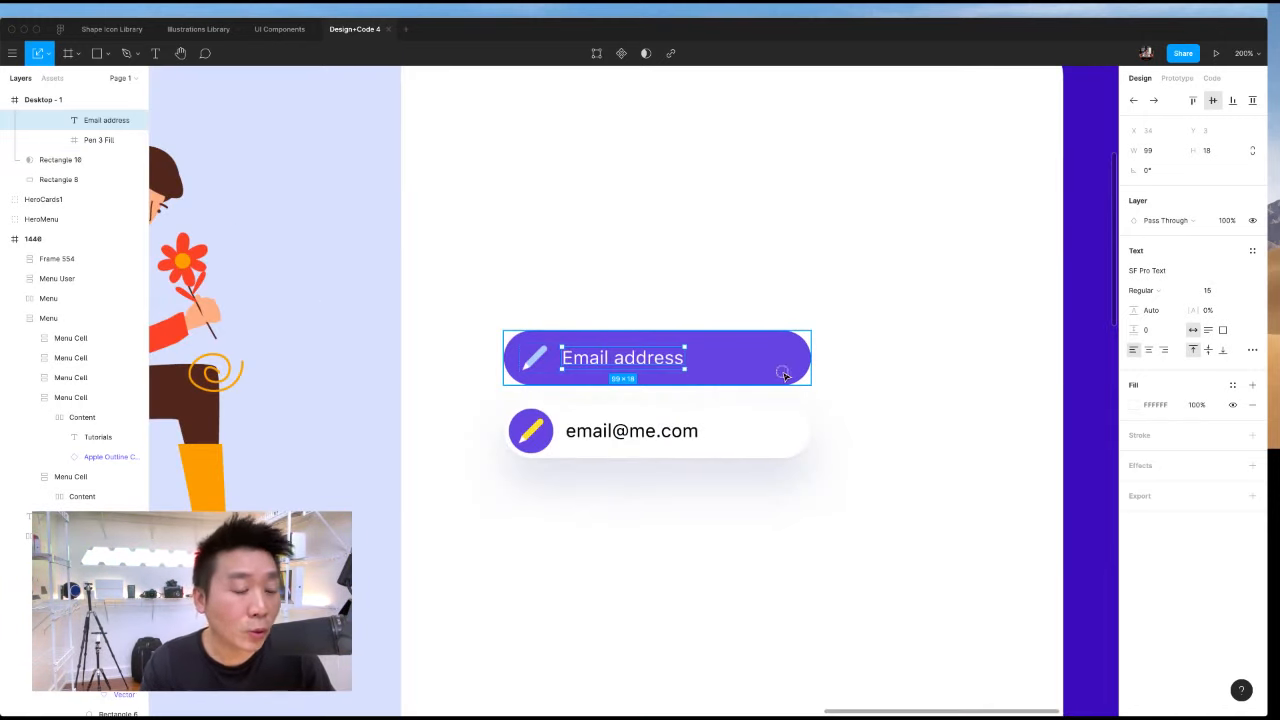
{"action": "left_click", "coordinate": [785, 376]}
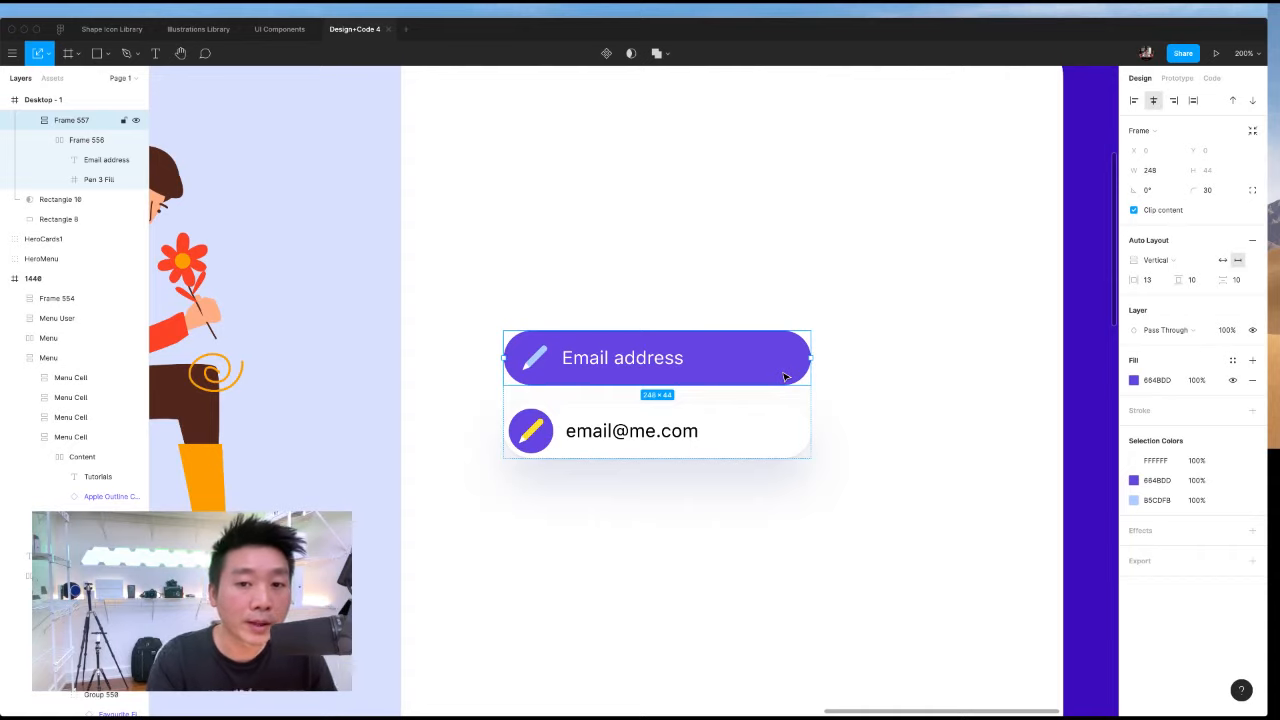
{"action": "scroll", "coordinate": [851, 286], "scroll_direction": "right", "scroll_amount": 3}
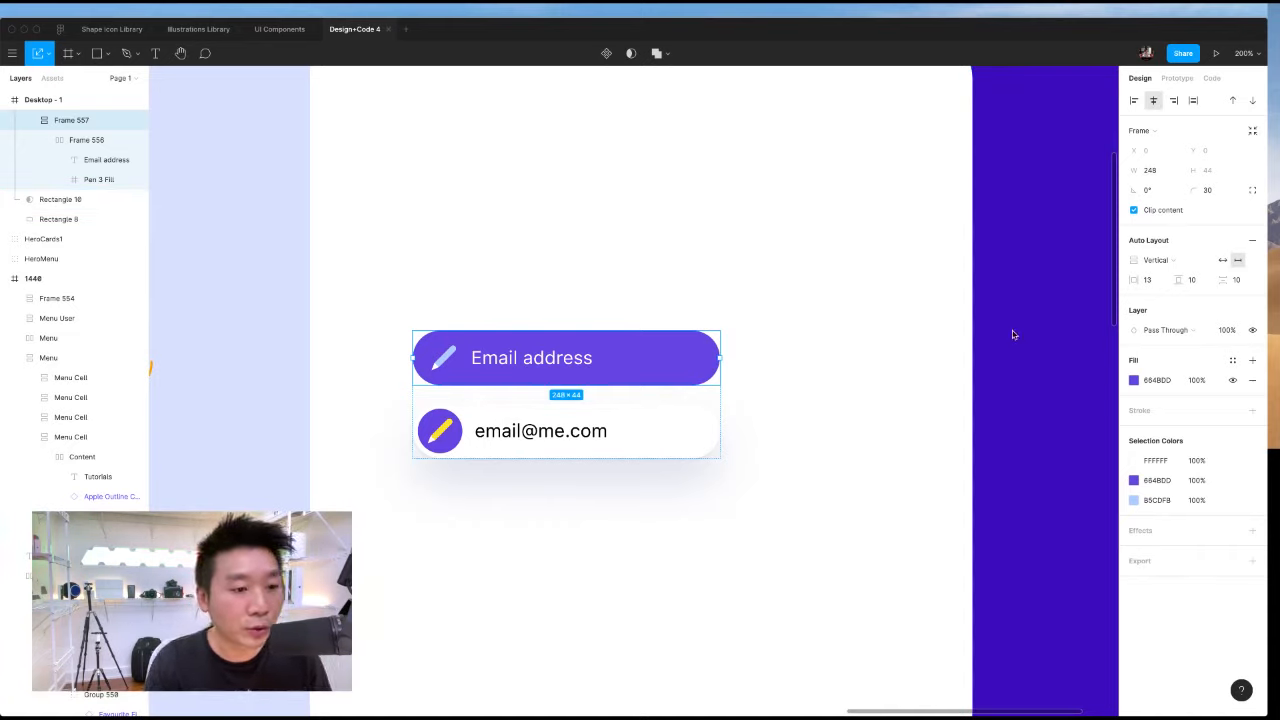
Examine the white email field, checking the sizes of its text and of the purple circle behind the pencil icon.
{"action": "left_click", "coordinate": [849, 391]}
{"action": "left_click", "coordinate": [663, 368]}
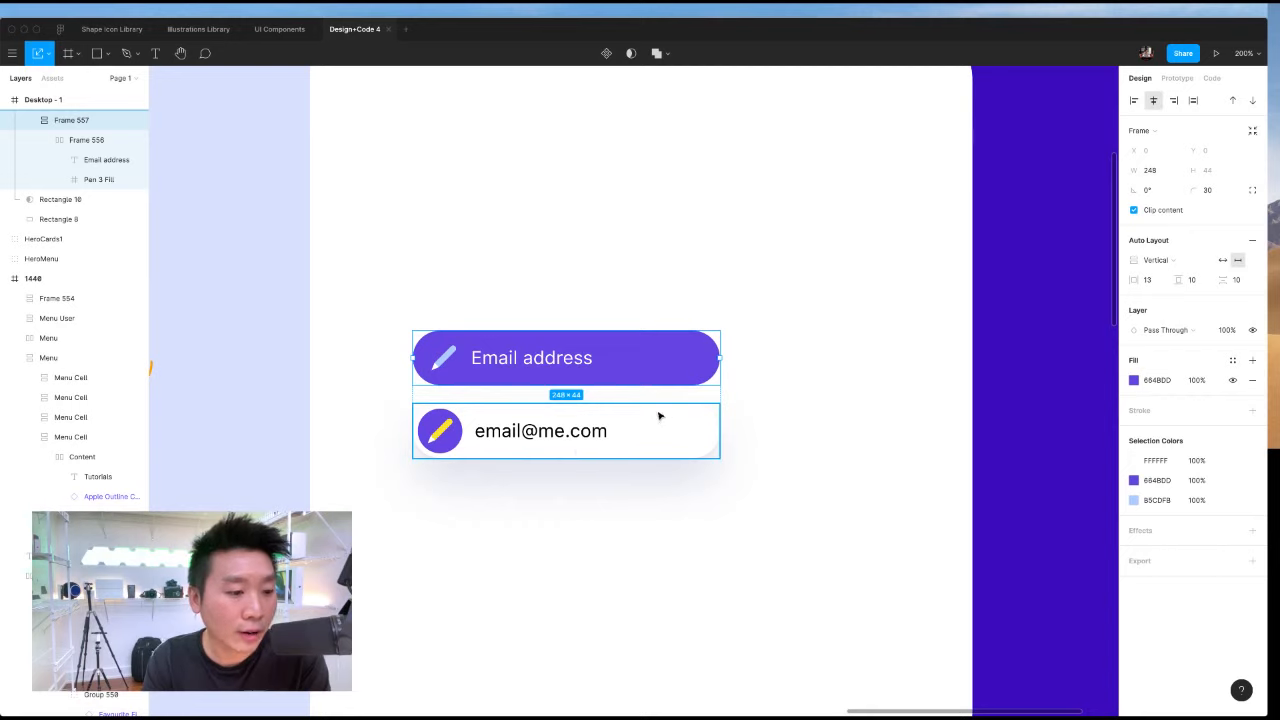
{"action": "left_click", "coordinate": [717, 540]}
{"action": "left_click", "coordinate": [700, 454]}
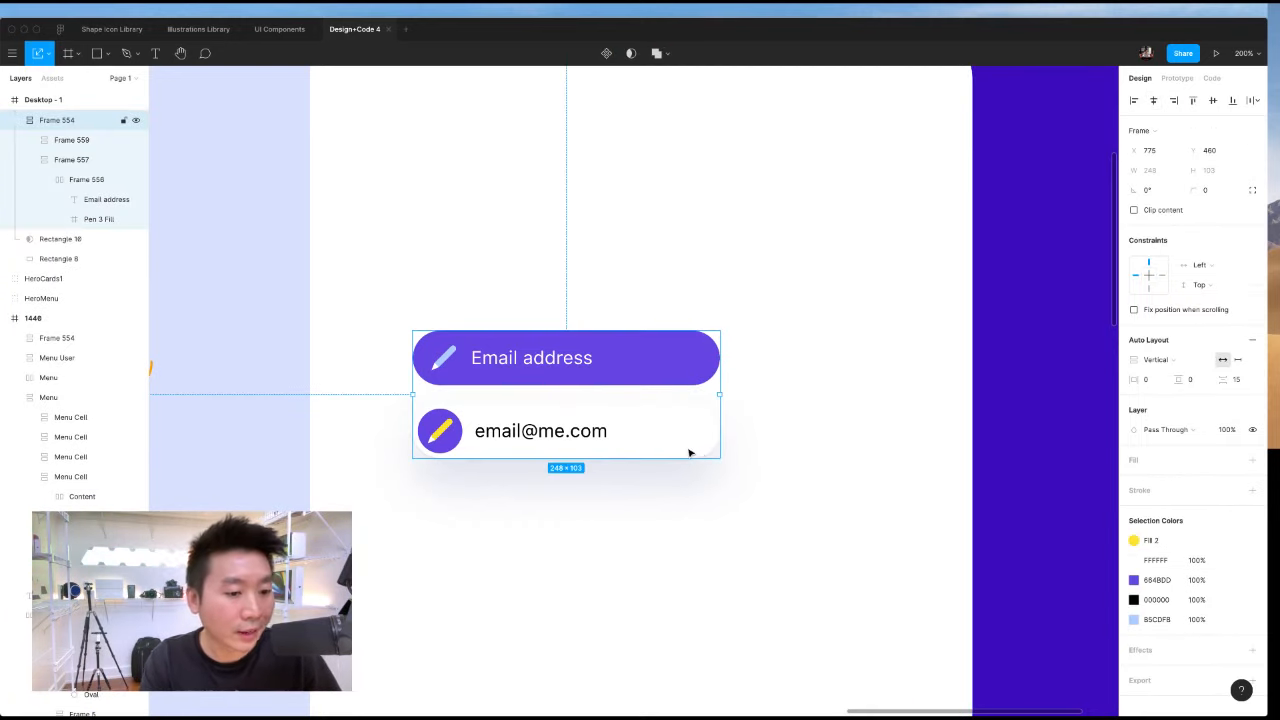
{"action": "left_click", "coordinate": [535, 432]}
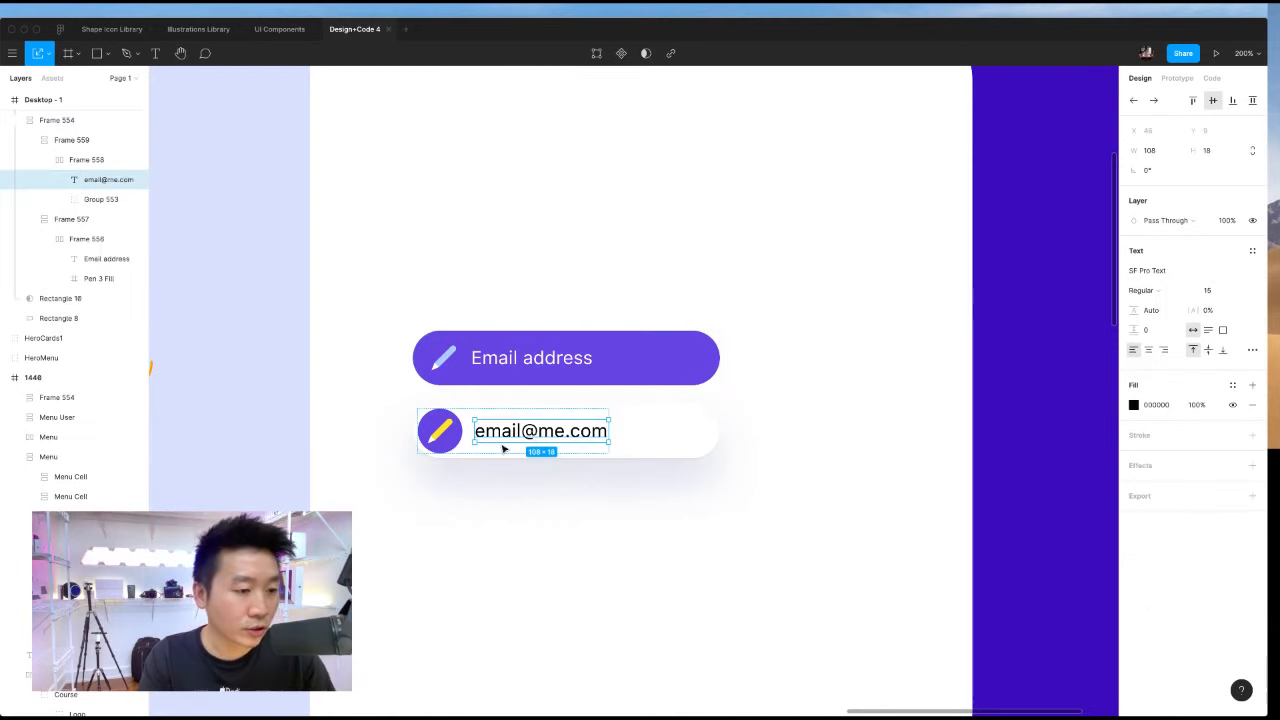
{"action": "left_click", "coordinate": [428, 430]}
{"action": "left_click", "coordinate": [425, 430]}
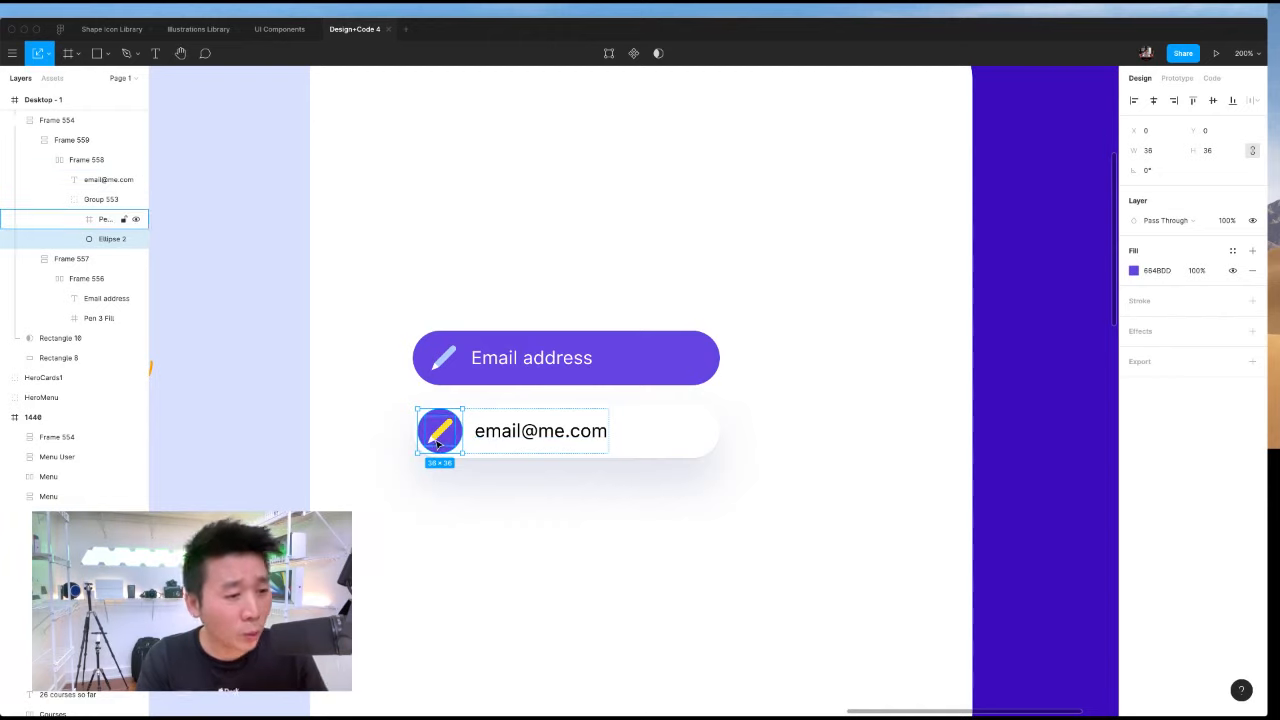
{"action": "left_click", "coordinate": [449, 434]}
{"action": "left_click", "coordinate": [494, 443]}
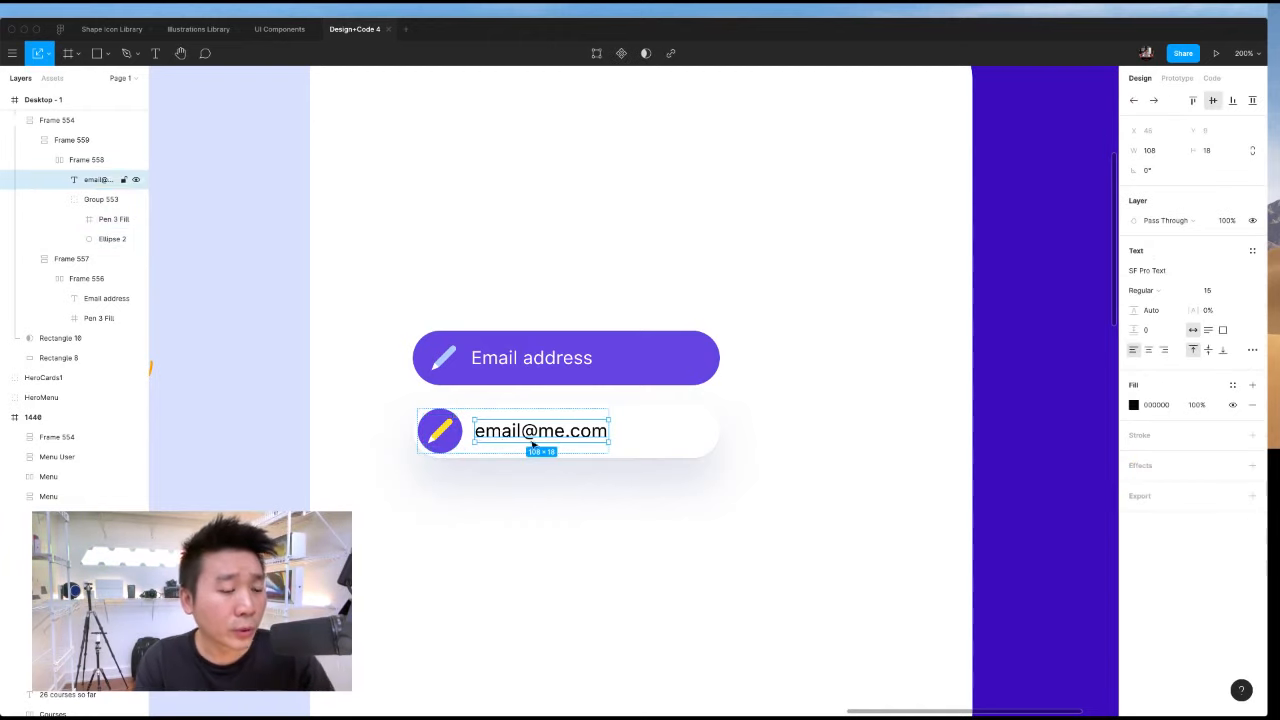
Set the font size of the Email address label to 15.
{"action": "left_click", "coordinate": [545, 362]}
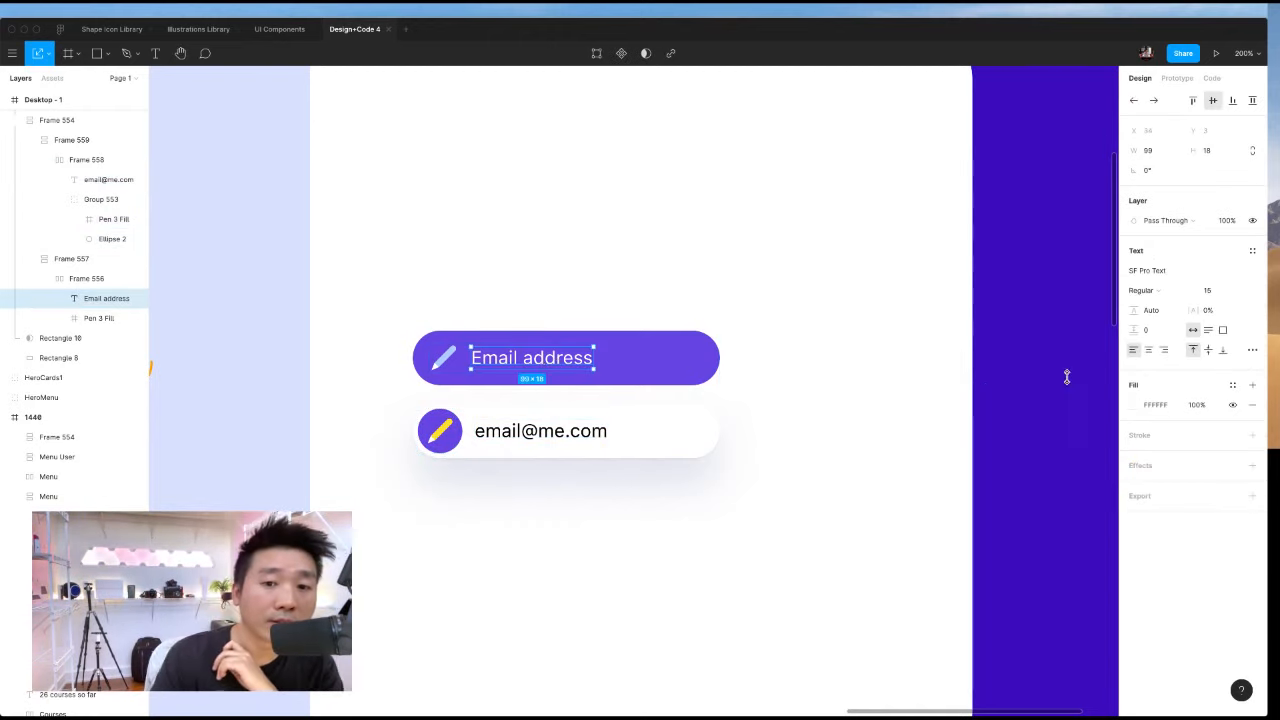
{"action": "left_click", "coordinate": [1207, 290]}
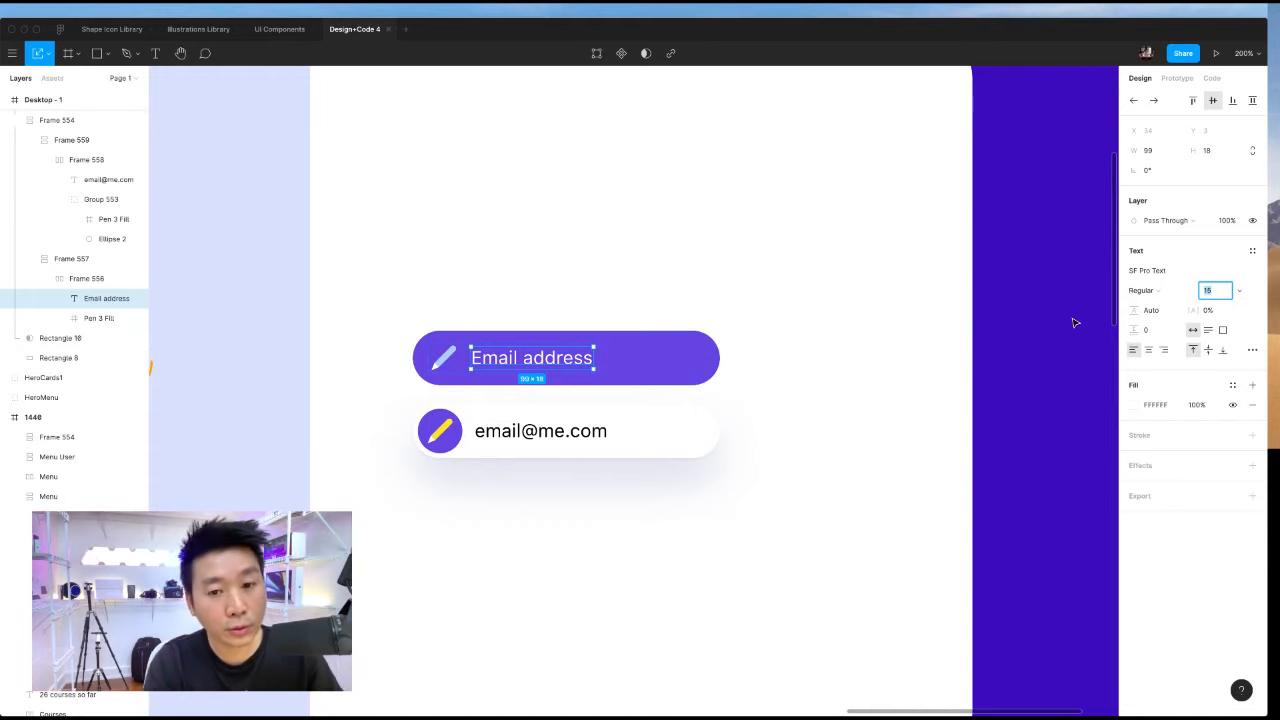
{"action": "type", "text": "15"}
{"action": "key", "text": "Return"}
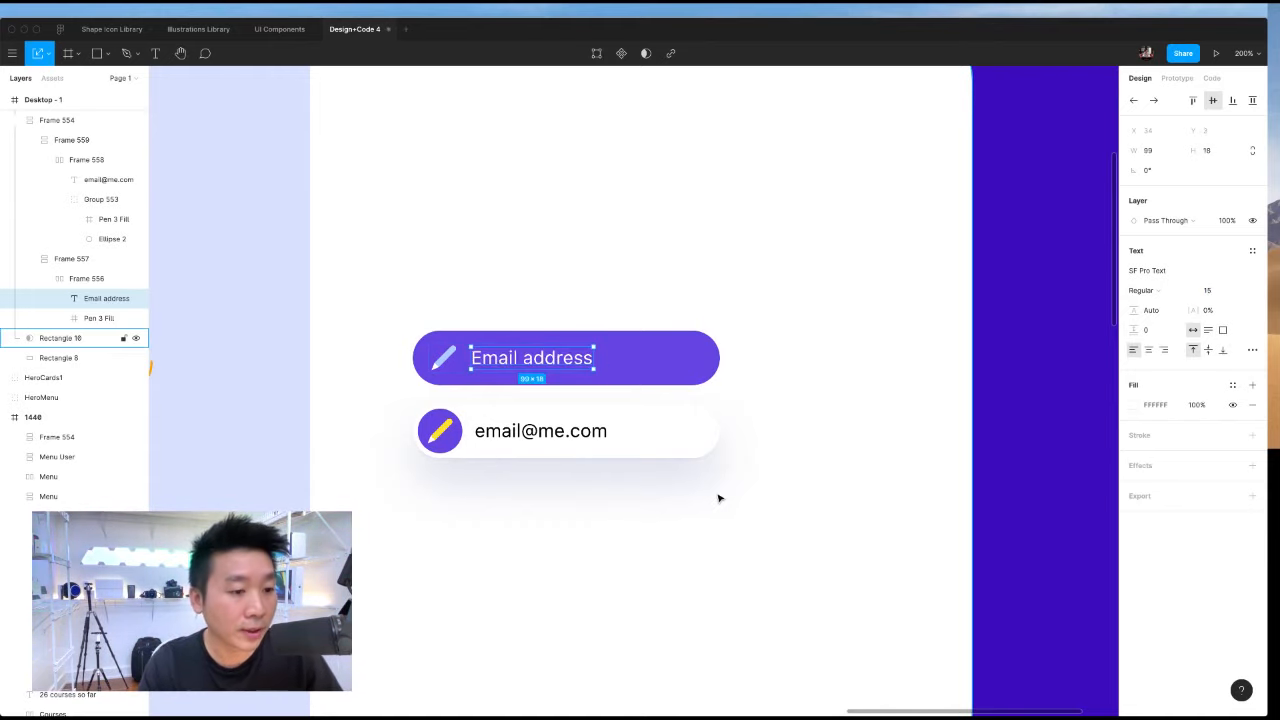
Measure the distances from the Email address label to the edges of its purple field.
{"action": "left_click", "coordinate": [807, 514]}
{"action": "left_click", "coordinate": [627, 368]}
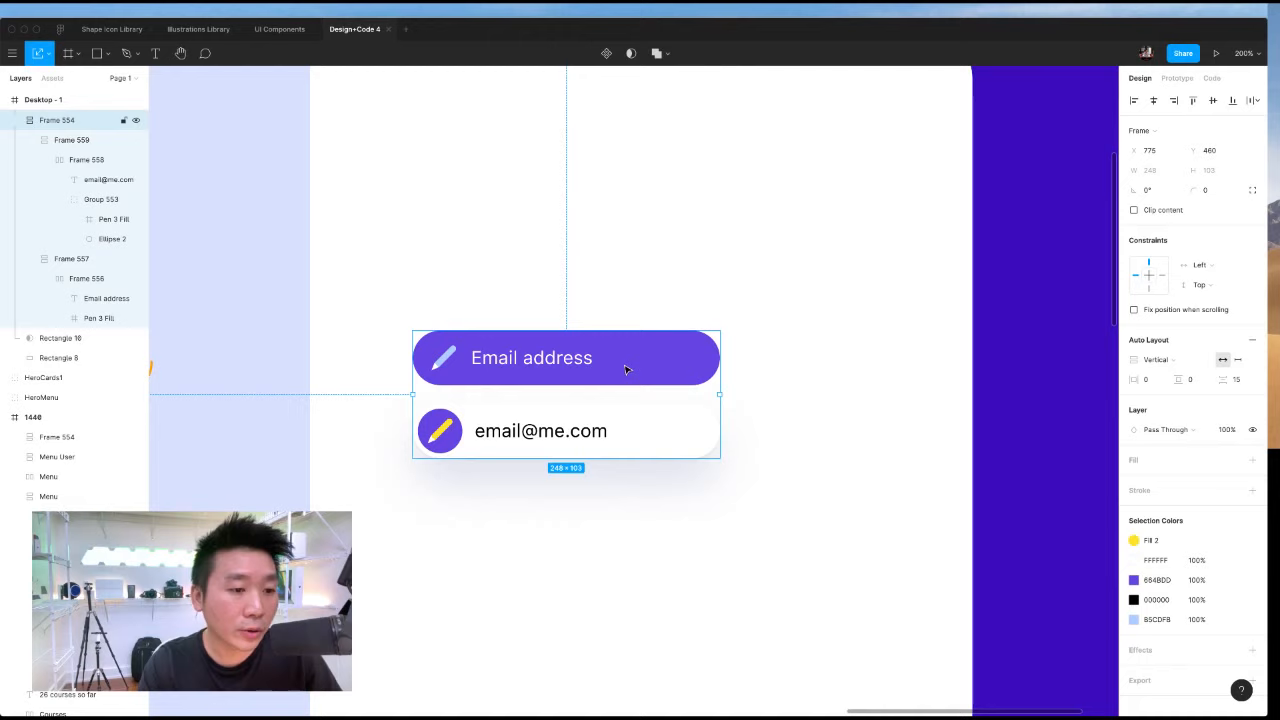
{"action": "left_click", "coordinate": [545, 365], "text": "super"}
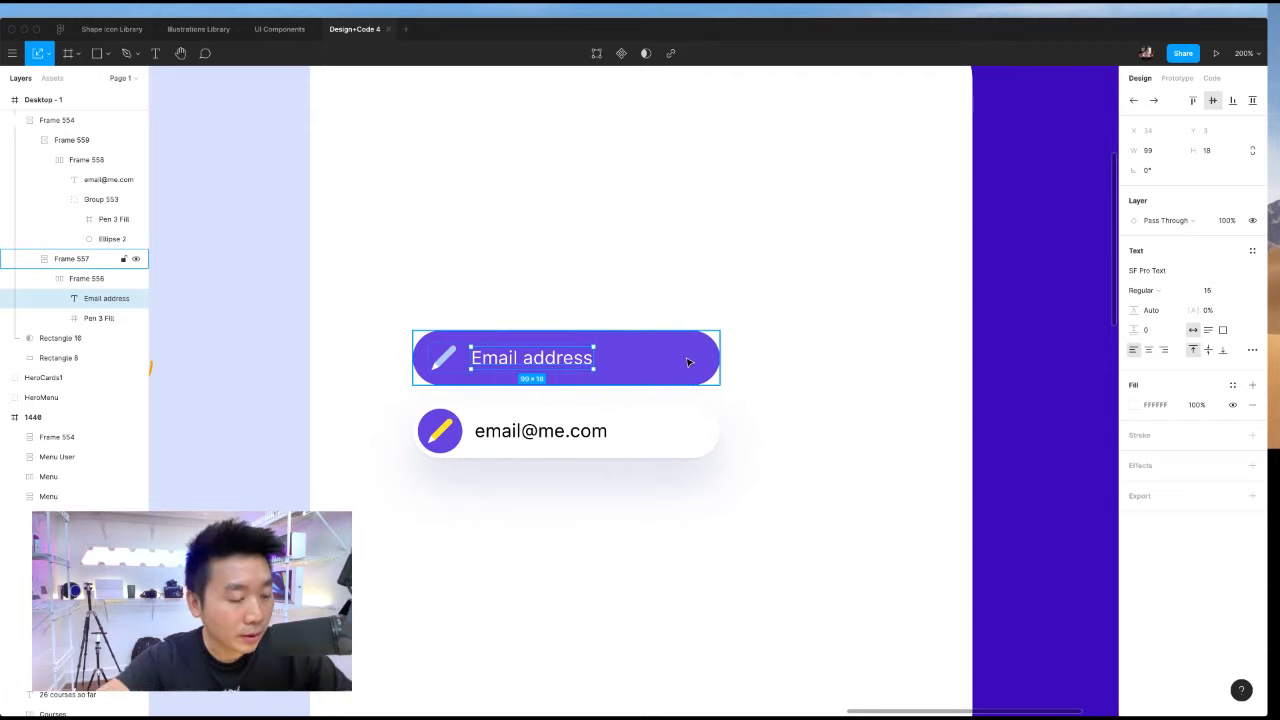
{"action": "left_click", "coordinate": [724, 360]}
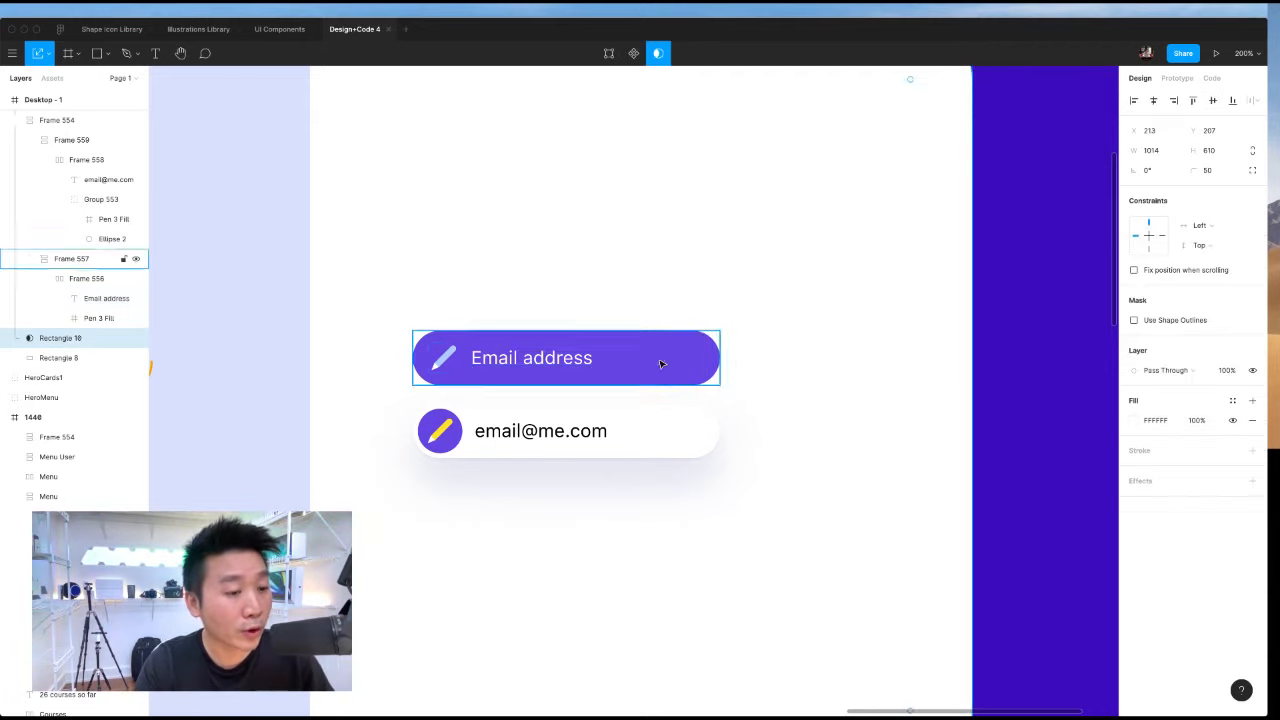
{"action": "left_click", "coordinate": [600, 365], "text": "super"}
{"action": "left_click", "coordinate": [559, 364], "text": "super"}
{"action": "key", "text": "alt"}
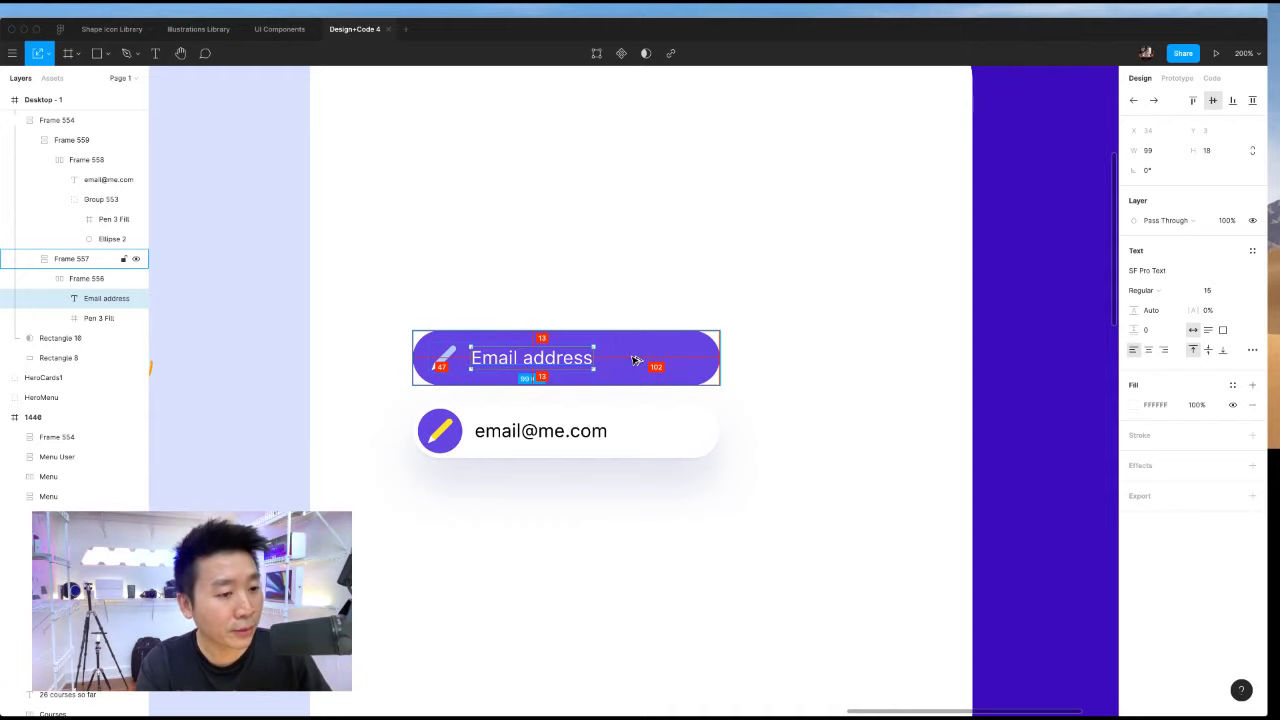
Check the size of the pencil icon in the purple field and the auto layout settings of the white email field.
{"action": "left_click", "coordinate": [443, 358]}
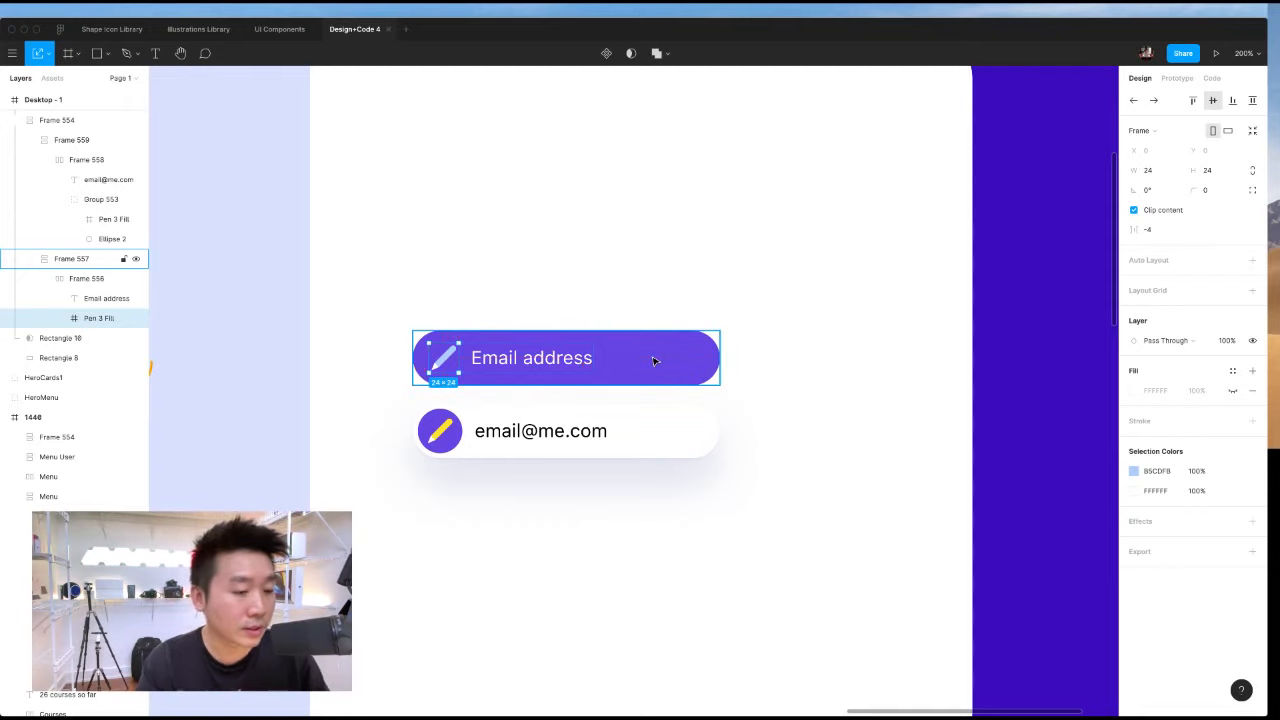
{"action": "left_click", "coordinate": [518, 364]}
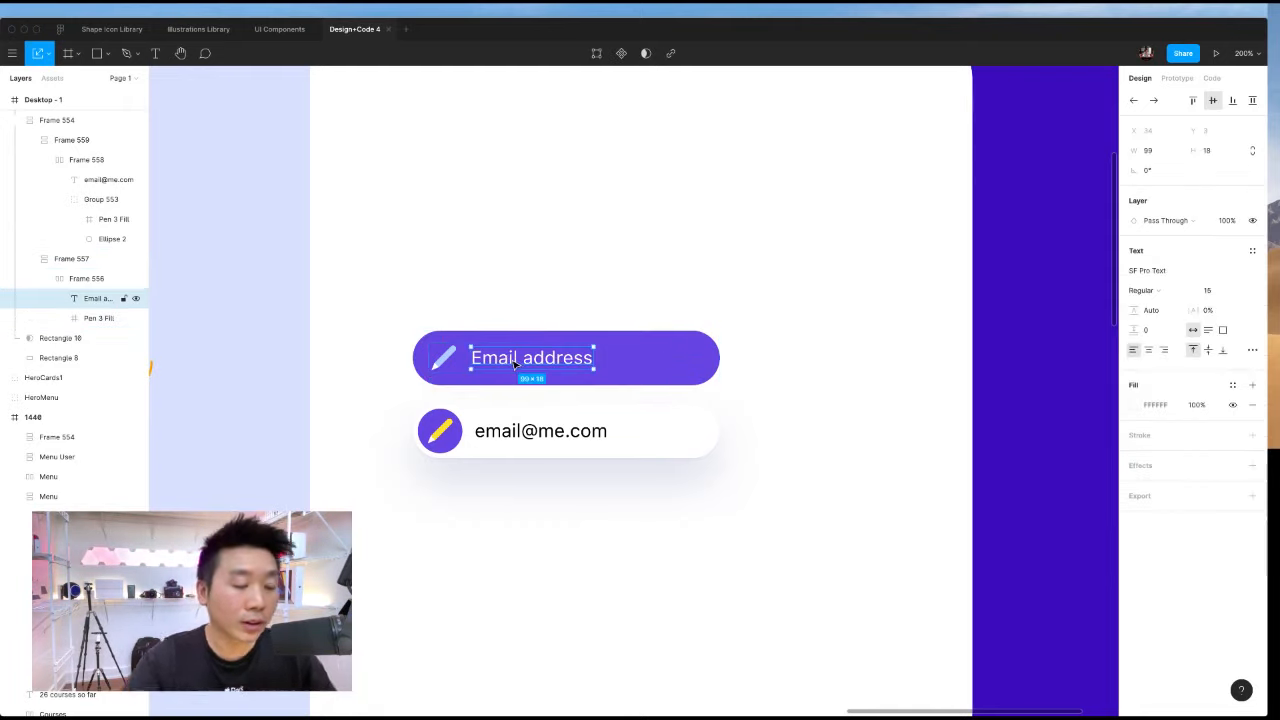
{"action": "left_click", "coordinate": [854, 390]}
{"action": "double_click", "coordinate": [666, 373]}
{"action": "left_click", "coordinate": [543, 423]}
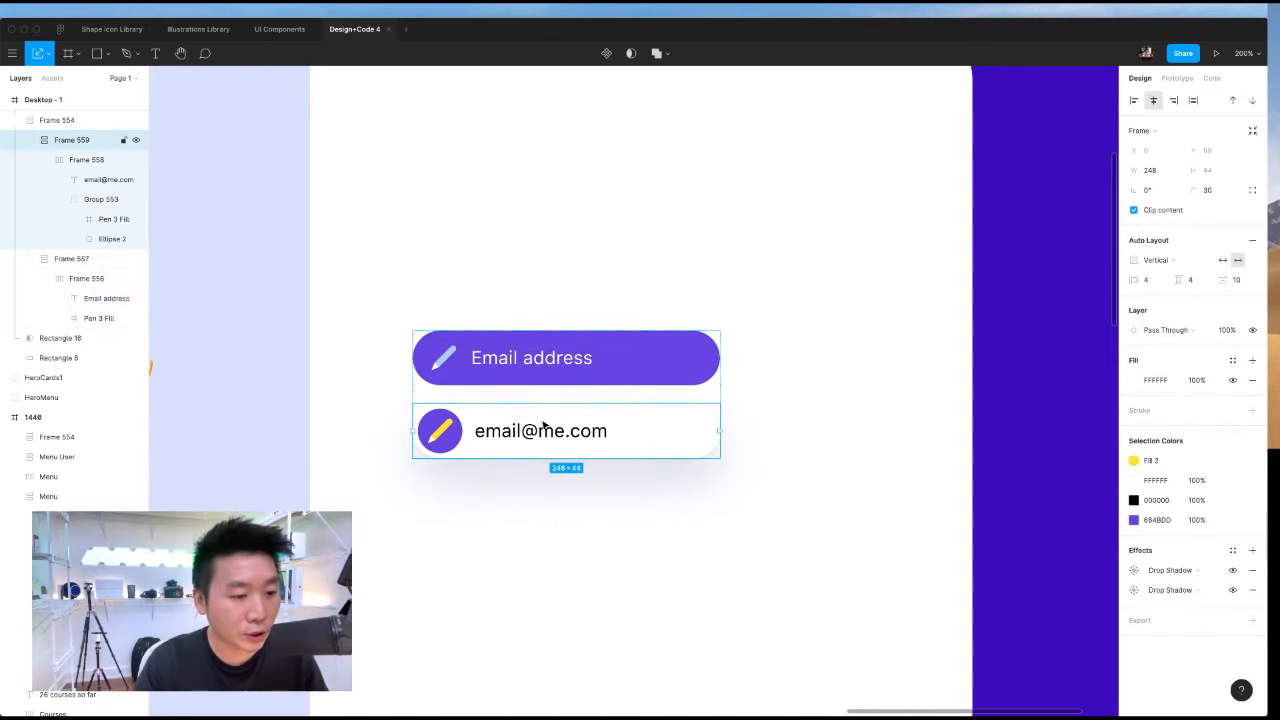
{"action": "left_click", "coordinate": [662, 393]}
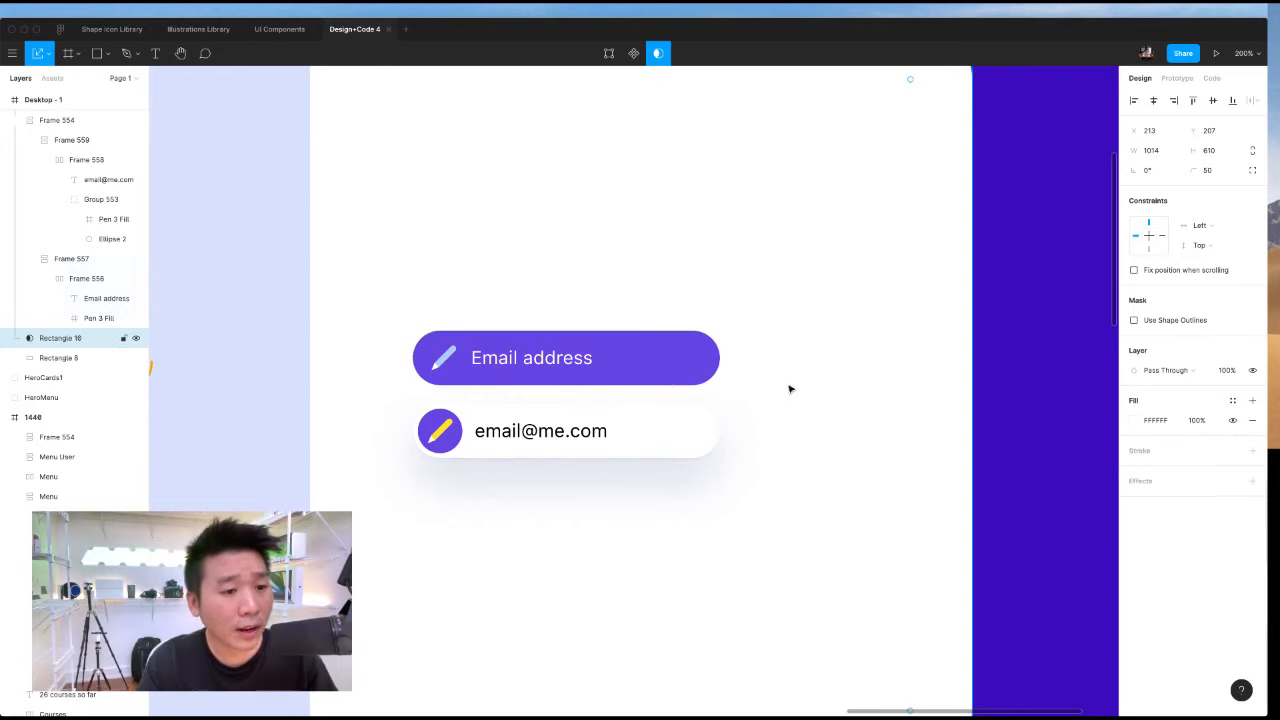
Shift the card's mask rectangle horizontally to X 232, undoing the second move.
{"action": "double_click", "coordinate": [659, 376]}
{"action": "mouse_move", "coordinate": [561, 386]}
{"action": "left_mouse_down"}
{"action": "mouse_move", "coordinate": [589, 386]}
{"action": "mouse_move", "coordinate": [579, 383]}
{"action": "left_mouse_up"}
{"action": "left_click_drag", "start_coordinate": [670, 364], "coordinate": [690, 366]}
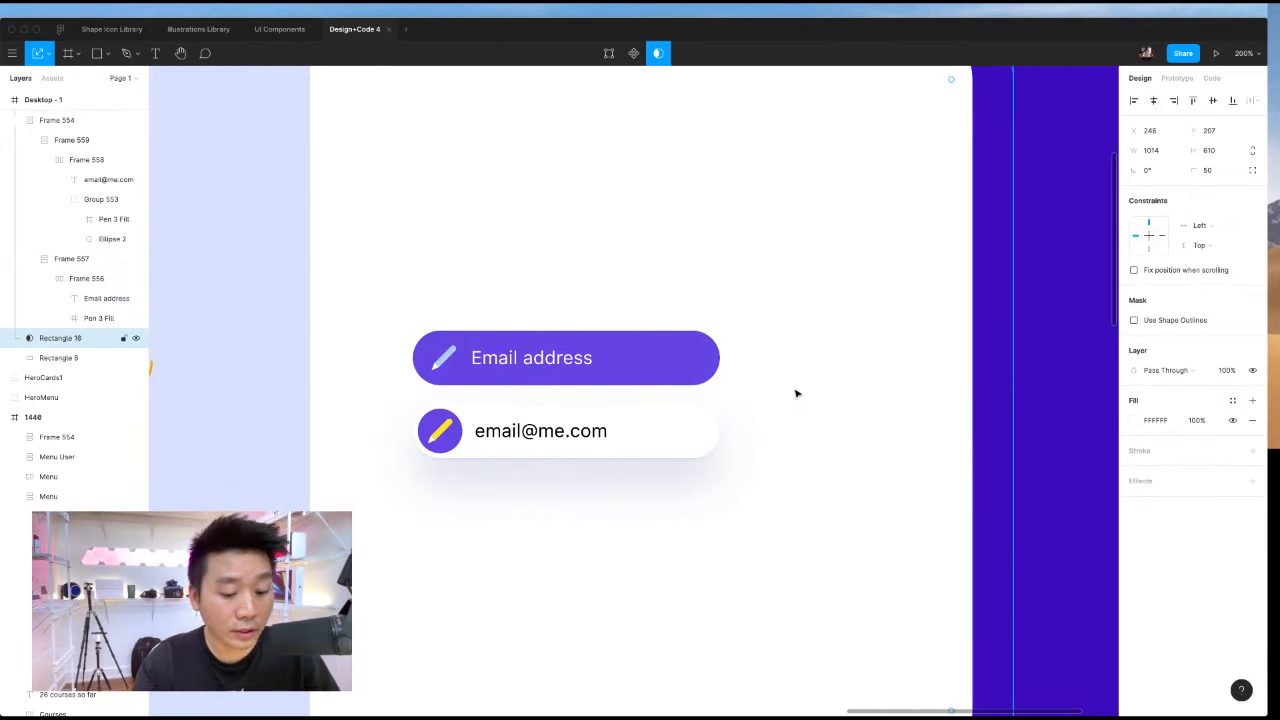
{"action": "key", "text": "super+z"}
Copy the "Who is this for?" heading from the landing page into the desktop frame.
{"action": "scroll", "coordinate": [796, 393], "scroll_direction": "down", "scroll_amount": 10}
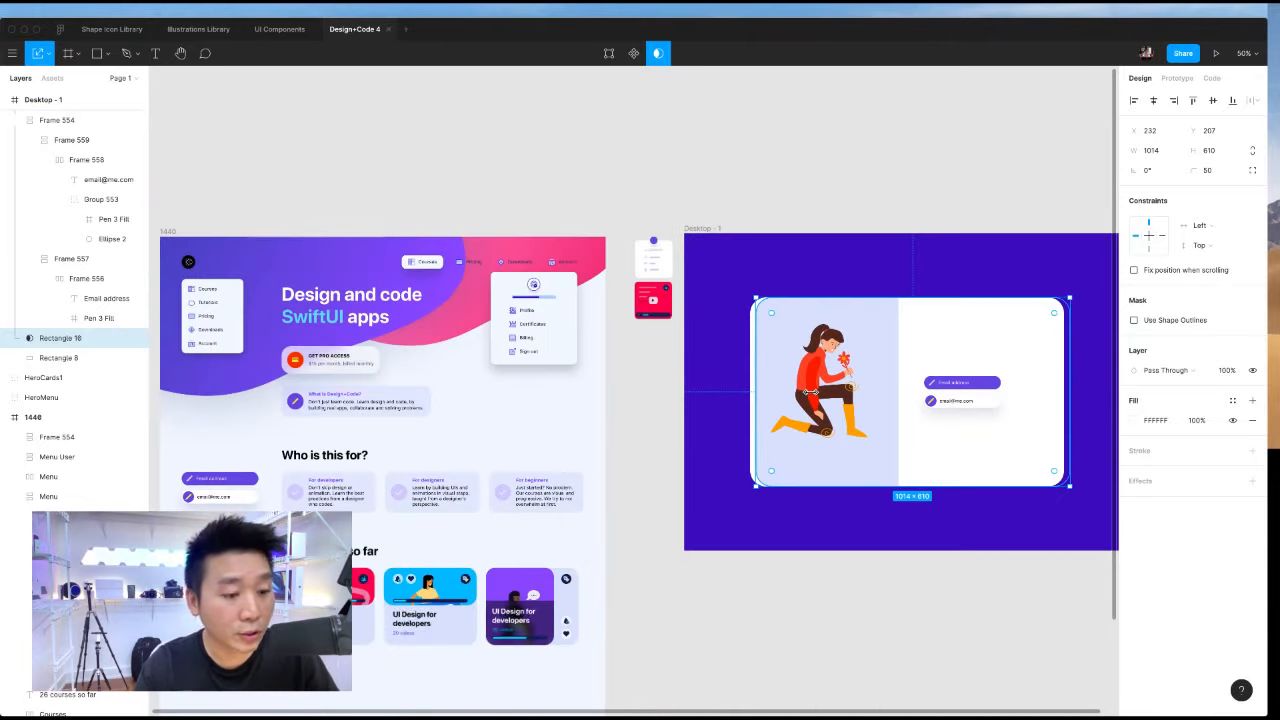
{"action": "scroll", "coordinate": [813, 397], "scroll_direction": "right", "scroll_amount": 10}
{"action": "scroll", "coordinate": [756, 402], "scroll_direction": "left", "scroll_amount": 10}
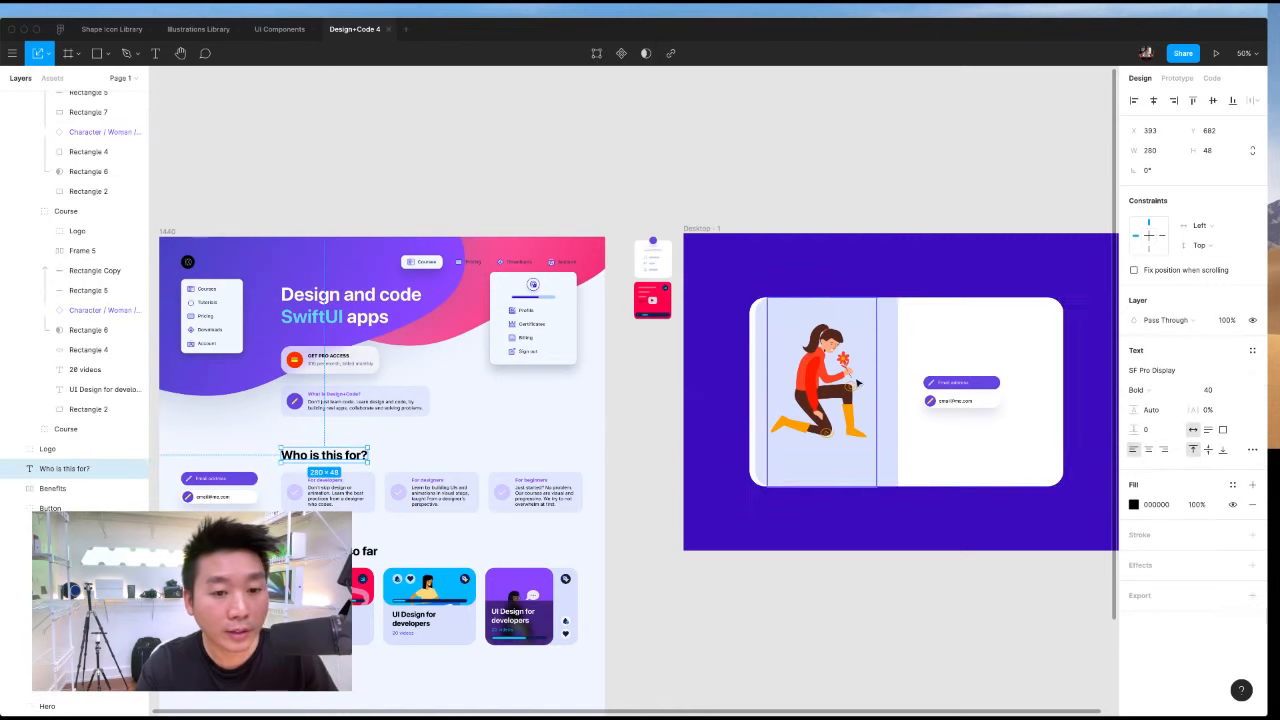
{"action": "scroll", "coordinate": [914, 372], "scroll_direction": "right", "scroll_amount": 3}
{"action": "key", "text": "shift+0"}
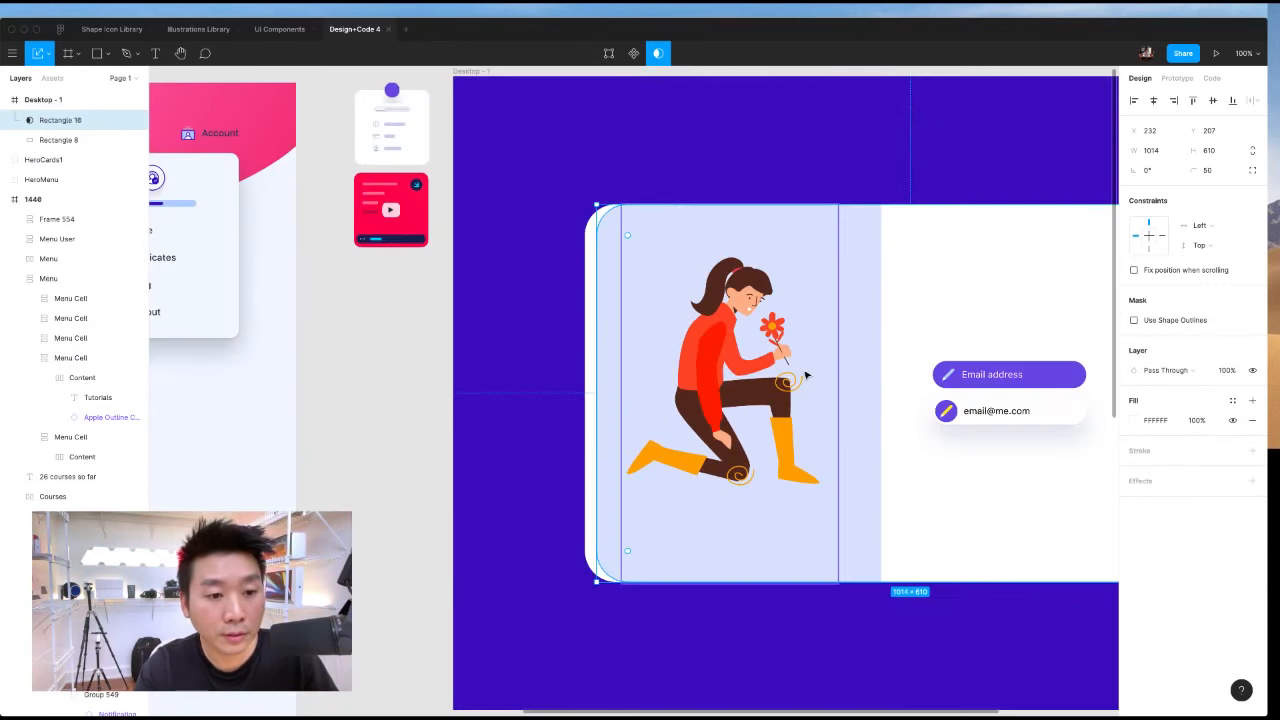
{"action": "key", "text": "super+v"}
Move the pasted heading onto the card's white half above the email fields, at about X 770, Y 304.
{"action": "scroll", "coordinate": [823, 380], "scroll_direction": "right", "scroll_amount": 5}
{"action": "key", "text": "shift+Right"}
{"action": "key", "text": "shift+Right"}
{"action": "key", "text": "shift+Right"}
{"action": "key", "text": "shift+Right"}
{"action": "key", "text": "shift+Right"}
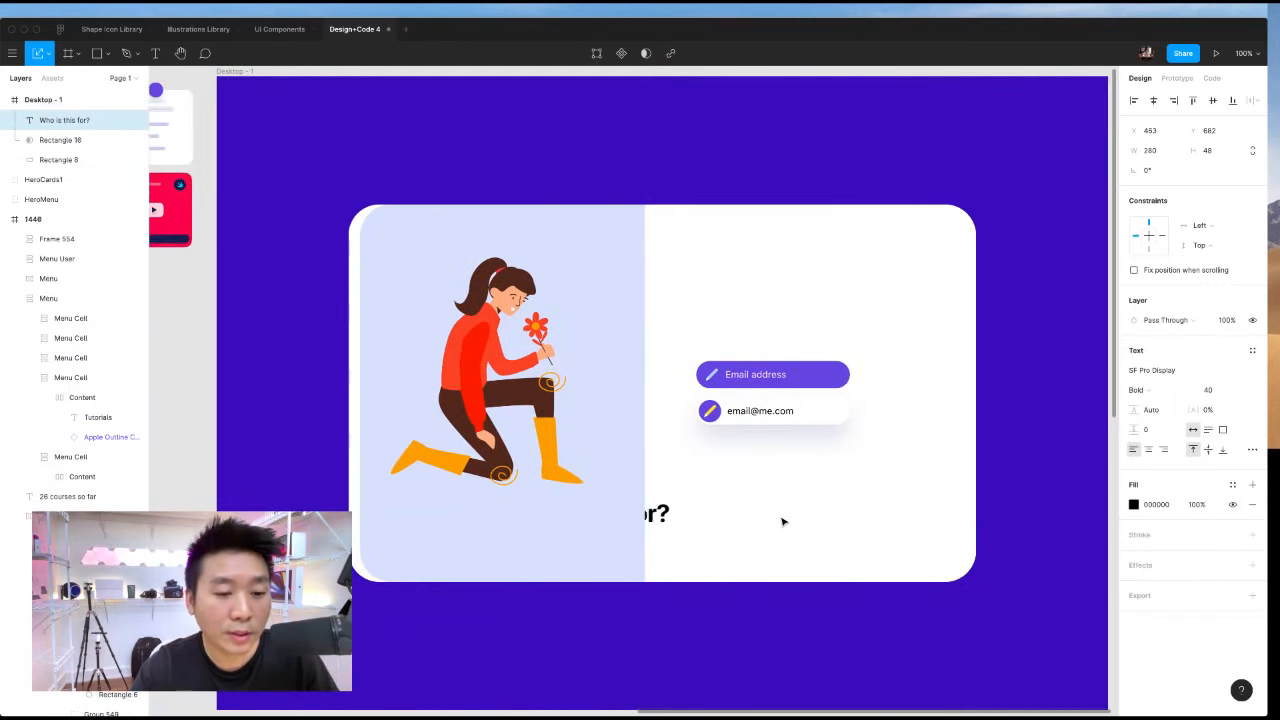
{"action": "left_click_drag", "start_coordinate": [674, 513], "coordinate": [713, 287]}
{"action": "scroll", "coordinate": [800, 327], "scroll_direction": "right", "scroll_amount": 2}
{"action": "scroll", "coordinate": [803, 330], "scroll_direction": "right", "scroll_amount": 1}
Change the heading's text to "Sign up" and reposition it at X 773, Y 324.
{"action": "double_click", "coordinate": [713, 287]}
{"action": "type", "text": "Sign up"}
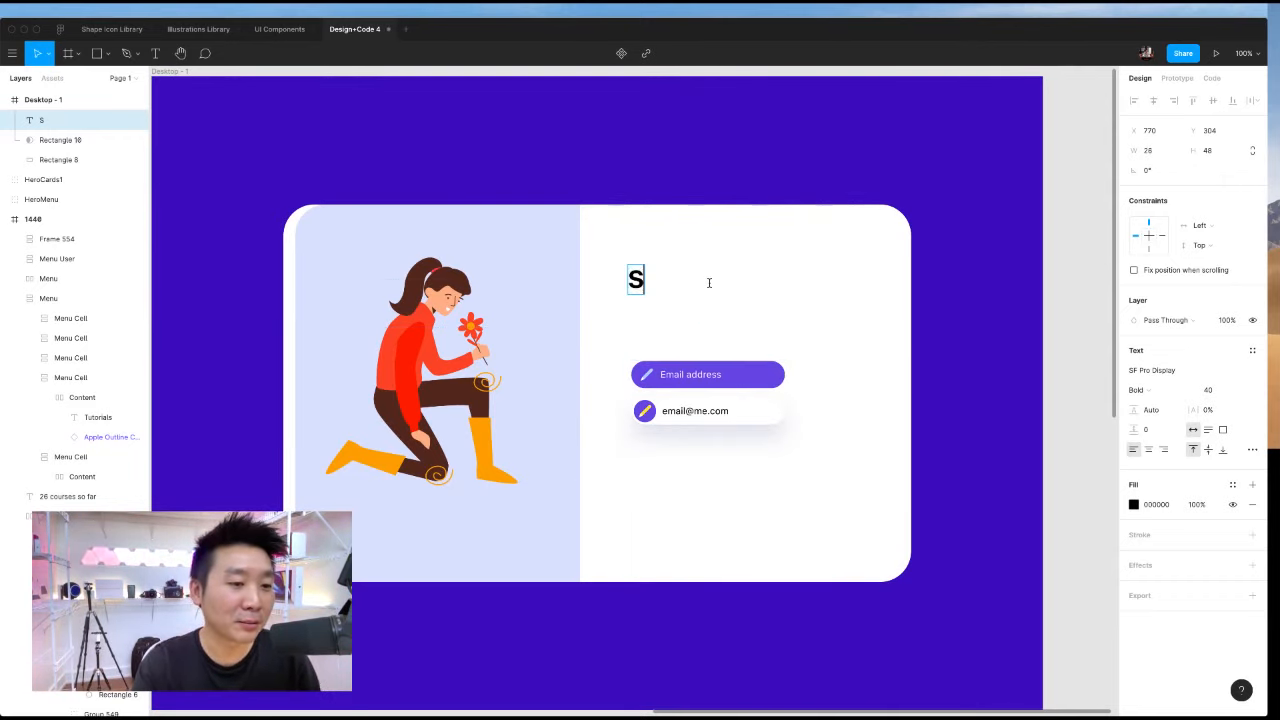
{"action": "key", "text": "Escape"}
{"action": "left_click_drag", "start_coordinate": [688, 280], "coordinate": [690, 292]}
Copy the "$15 per month, billed monthly" text from the landing page and place it under the Sign up heading at X 773, Y 386.
{"action": "scroll", "coordinate": [737, 319], "scroll_direction": "left", "scroll_amount": 10}
{"action": "scroll", "coordinate": [738, 340], "scroll_direction": "right", "scroll_amount": 10}
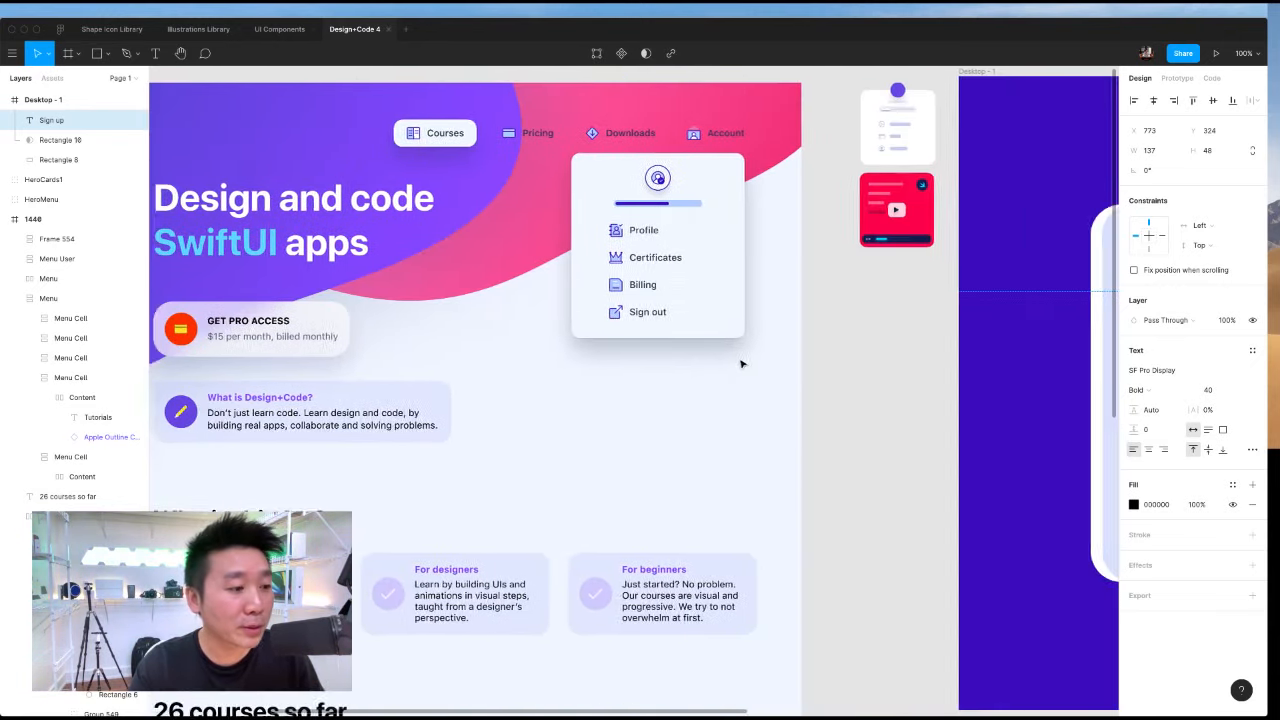
{"action": "scroll", "coordinate": [613, 361], "scroll_direction": "left", "scroll_amount": 2}
{"action": "left_click", "coordinate": [385, 340], "text": "super"}
{"action": "scroll", "coordinate": [624, 347], "scroll_direction": "right", "scroll_amount": 10}
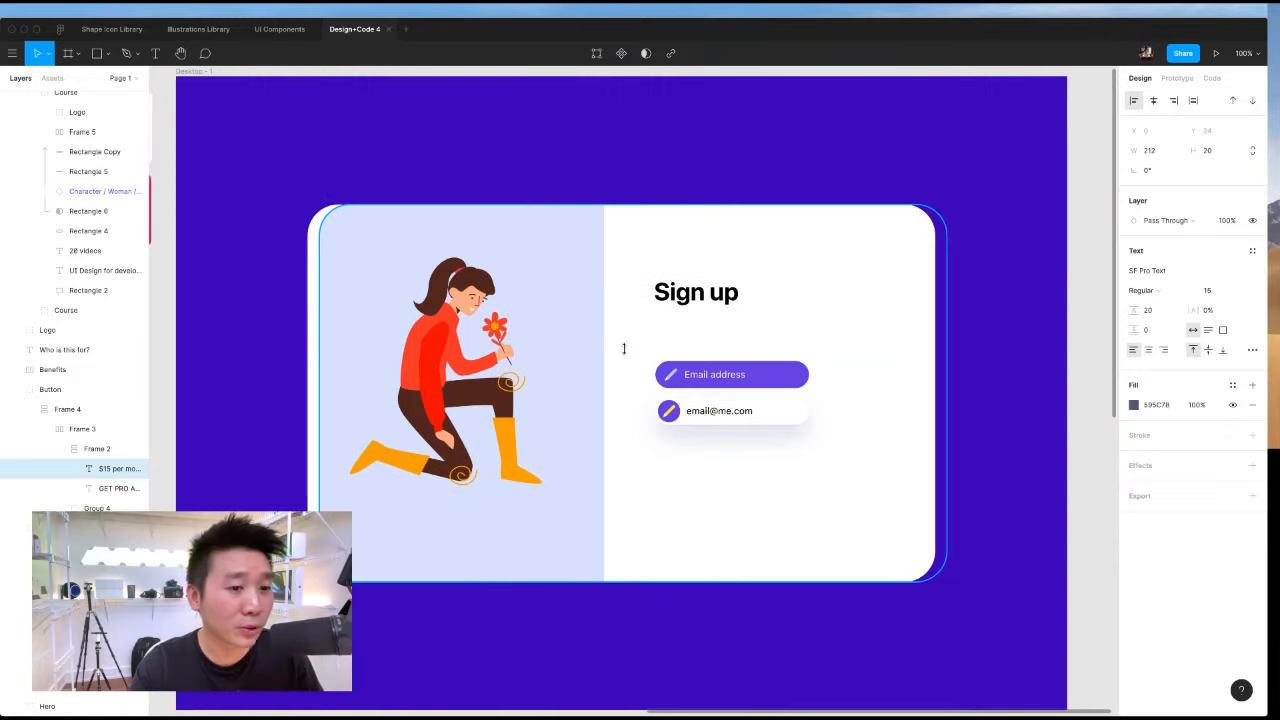
{"action": "left_click", "coordinate": [690, 300]}
{"action": "type", "text": "$15 per month, billed monthly"}
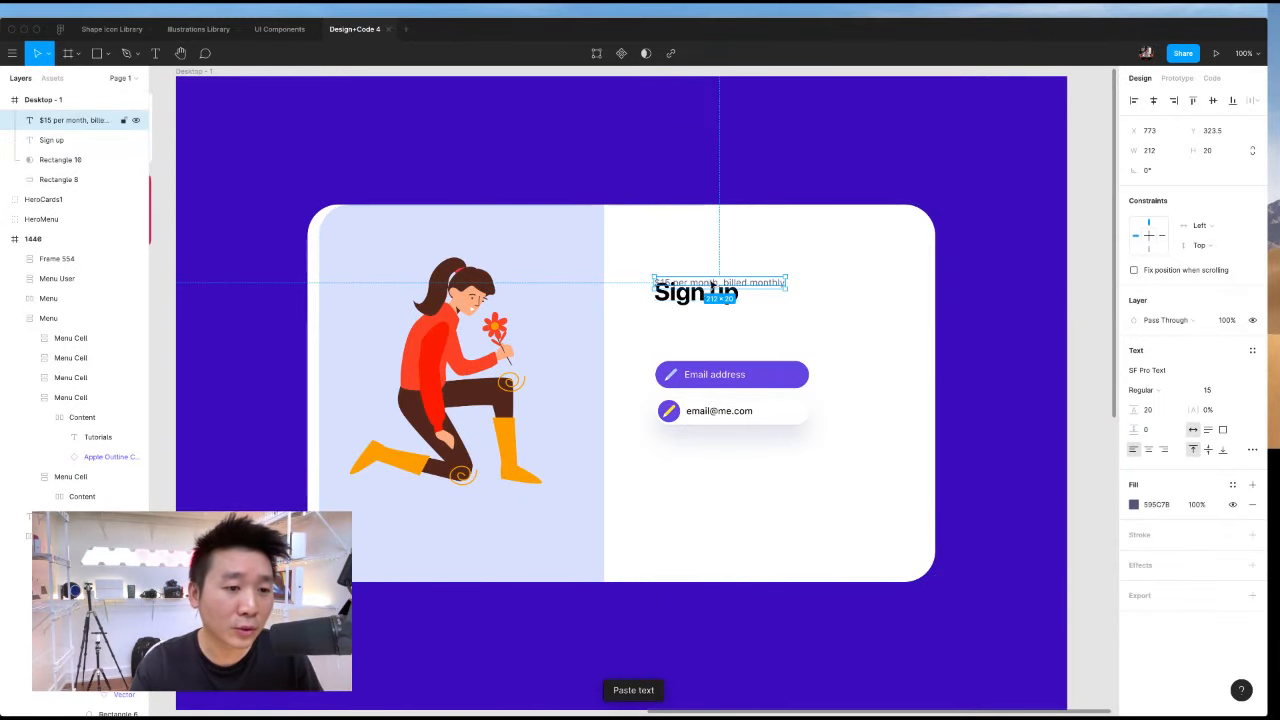
{"action": "left_click_drag", "start_coordinate": [720, 309], "coordinate": [712, 323]}
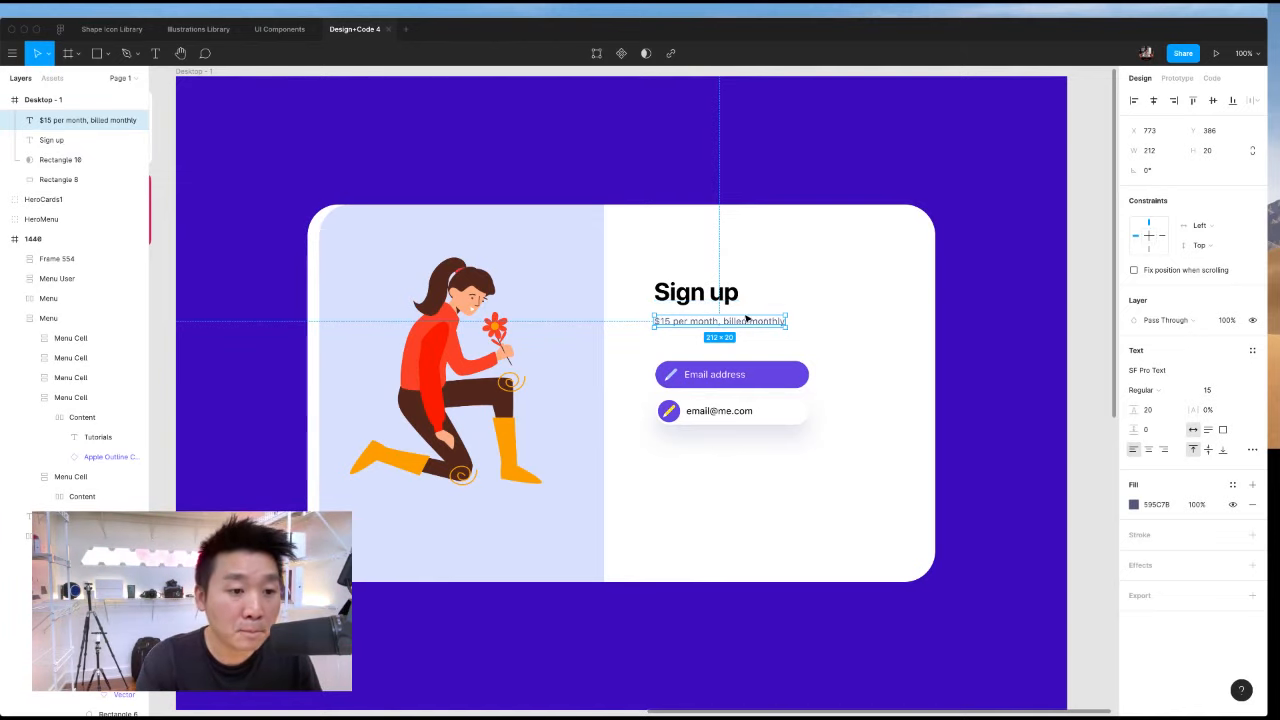
{"action": "scroll", "coordinate": [709, 299], "scroll_direction": "right", "scroll_amount": 1}
{"action": "key", "text": "super+equal"}
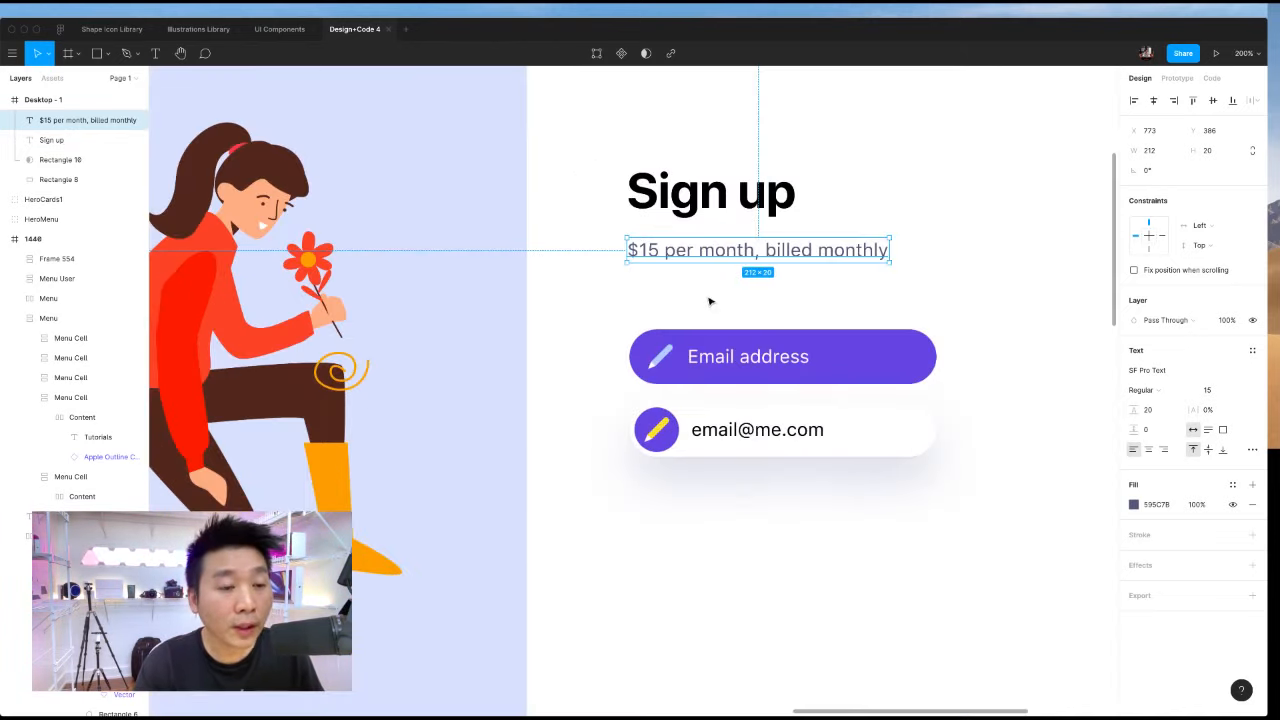
{"action": "scroll", "coordinate": [707, 305], "scroll_direction": "right", "scroll_amount": 3}
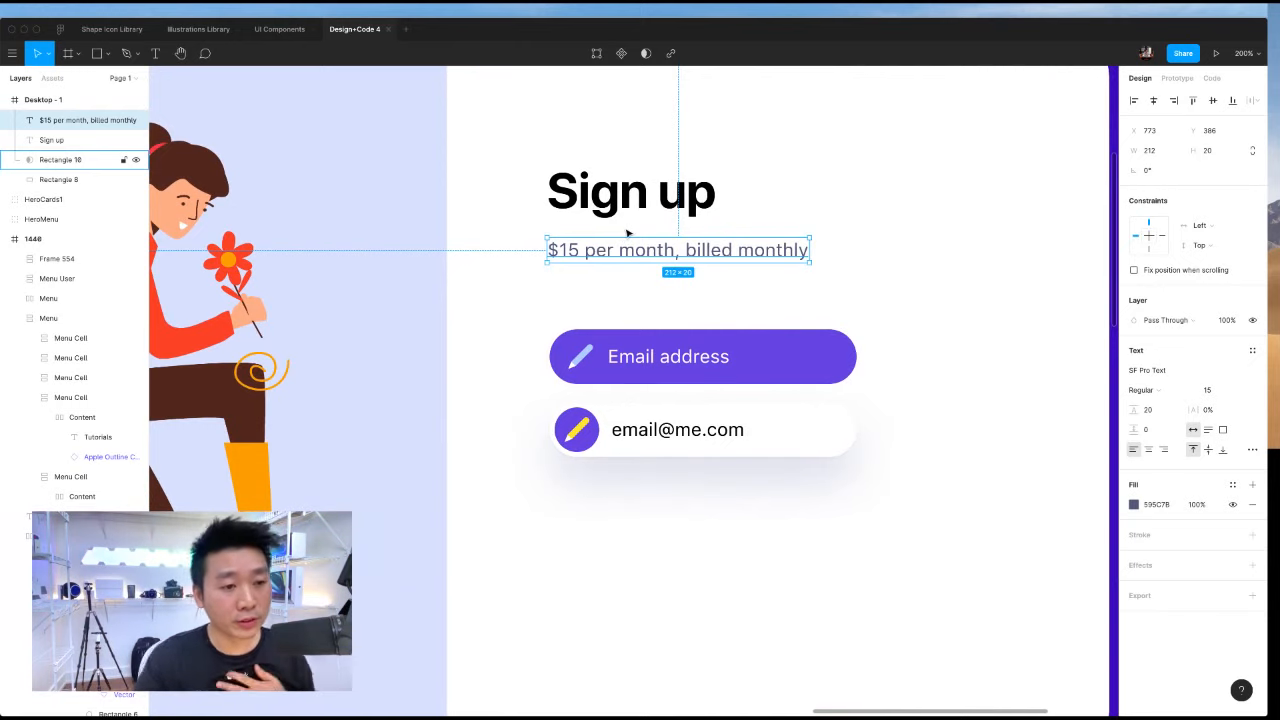
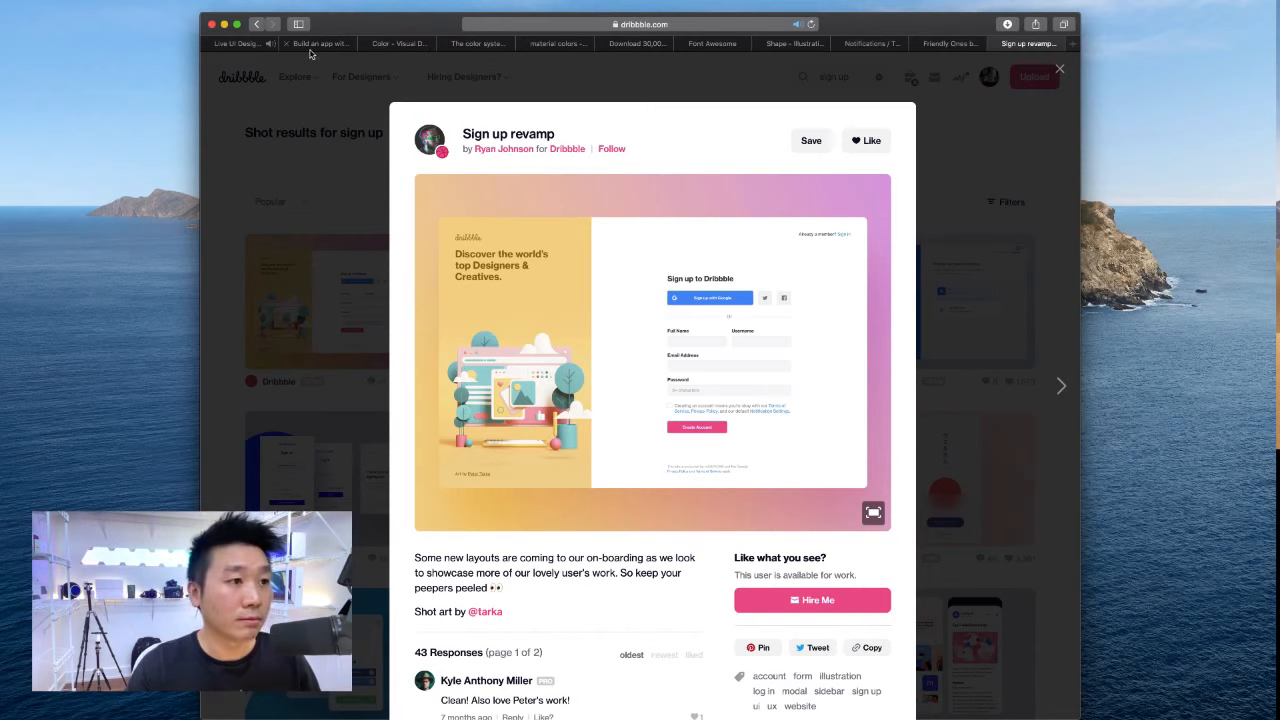
Switch to the open browser page with the Color section of Apple's Human Interface Guidelines.
{"action": "left_click", "coordinate": [397, 44]}
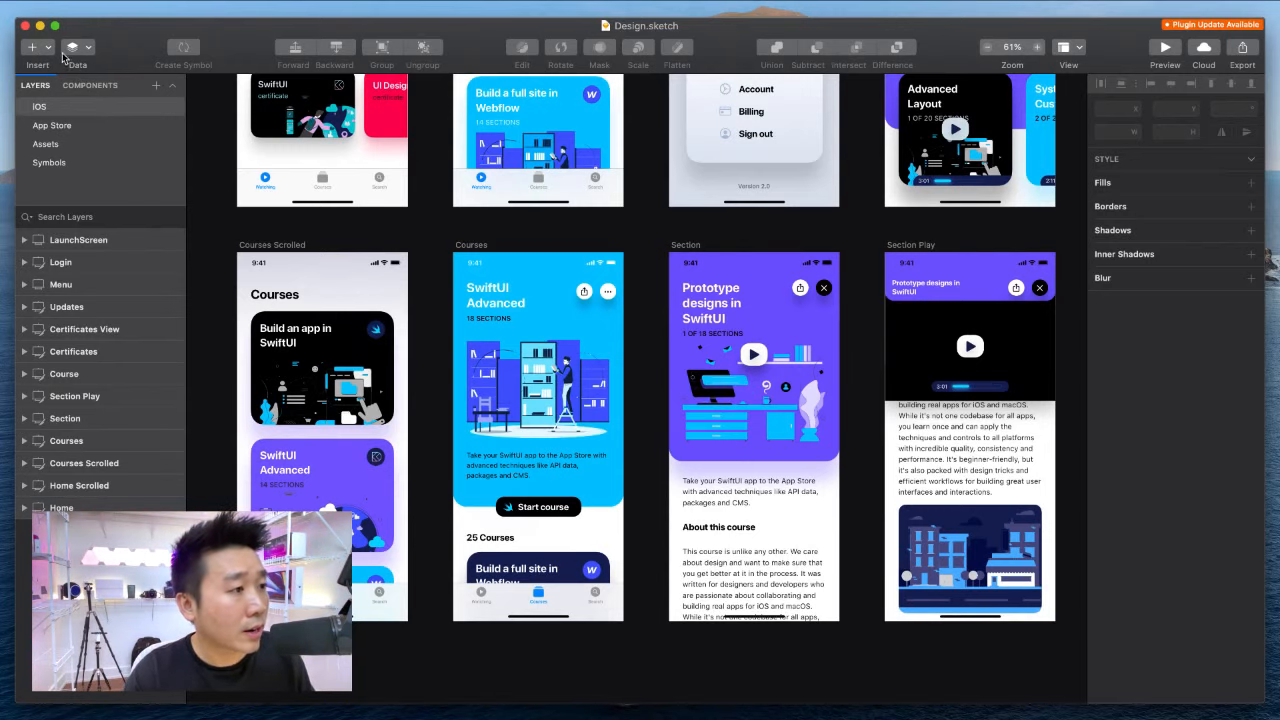
In Sketch, check the Apple iOS UI entry among the third-party libraries in the preferences.
{"action": "left_click", "coordinate": [25, 131]}
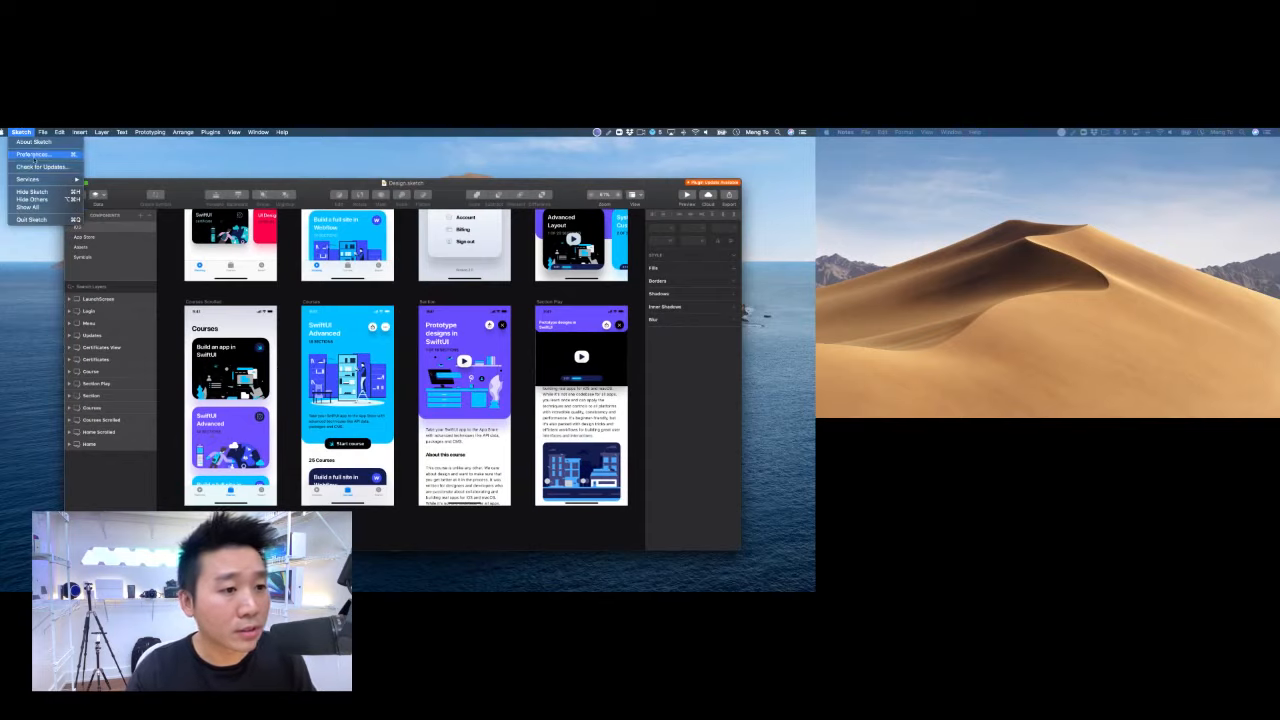
{"action": "left_click", "coordinate": [40, 154]}
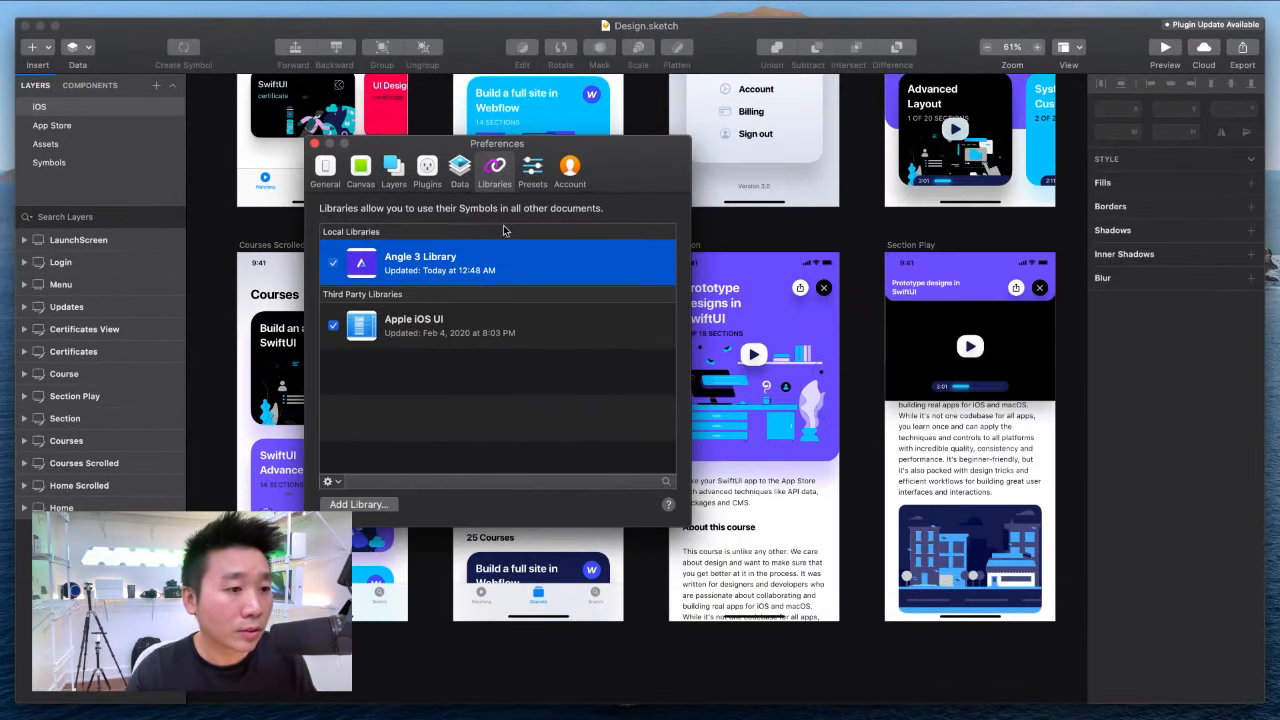
{"action": "left_click", "coordinate": [410, 312]}
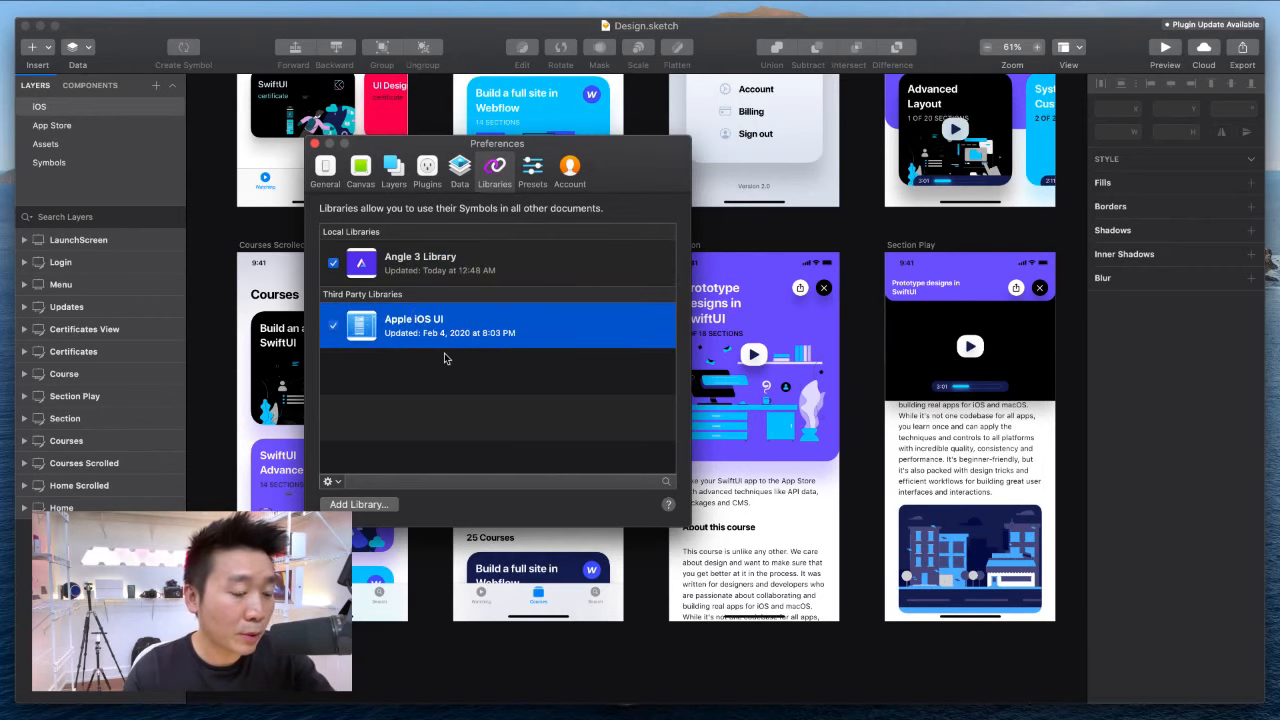
{"action": "left_click", "coordinate": [316, 144]}
Insert the Dark iPhone Widgets template symbol from the Apple iOS UI library on the empty canvas beside the Course artboard, at about X 910, Y 672.
{"action": "scroll", "coordinate": [400, 233], "scroll_direction": "right", "scroll_amount": 10}
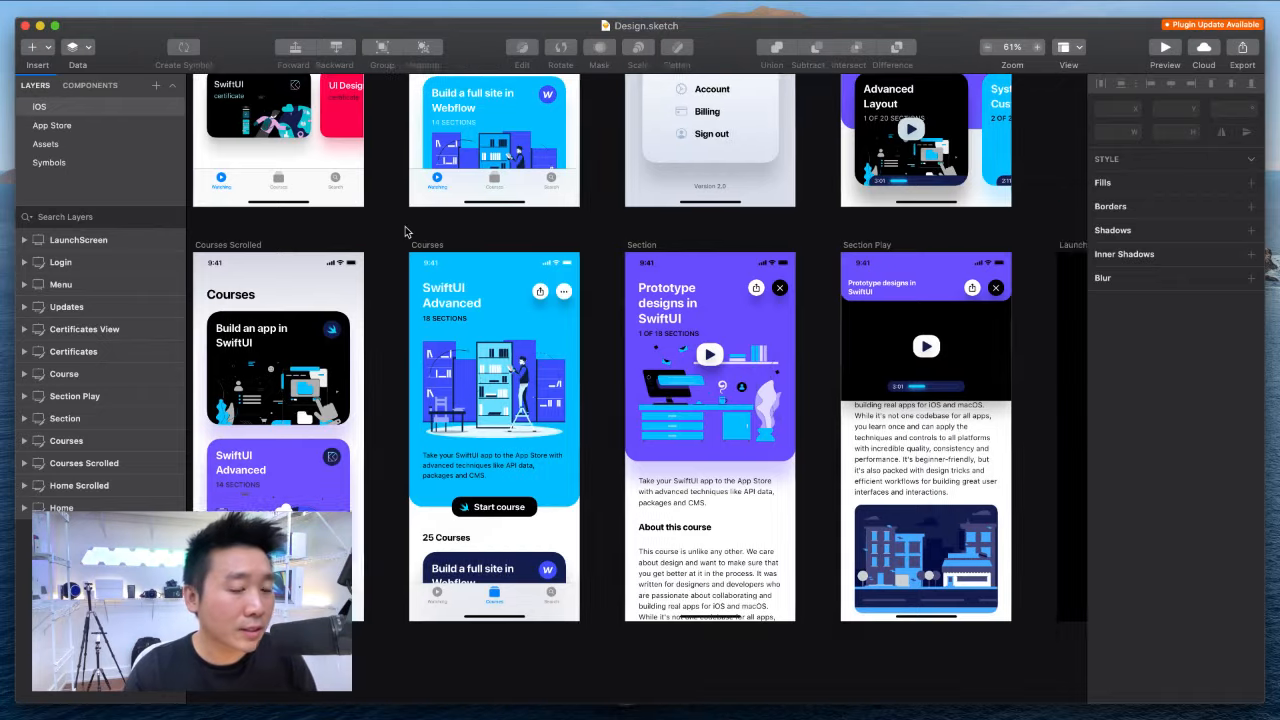
{"action": "scroll", "coordinate": [404, 232], "scroll_direction": "up", "scroll_amount": 5}
{"action": "scroll", "coordinate": [404, 235], "scroll_direction": "left", "scroll_amount": 4}
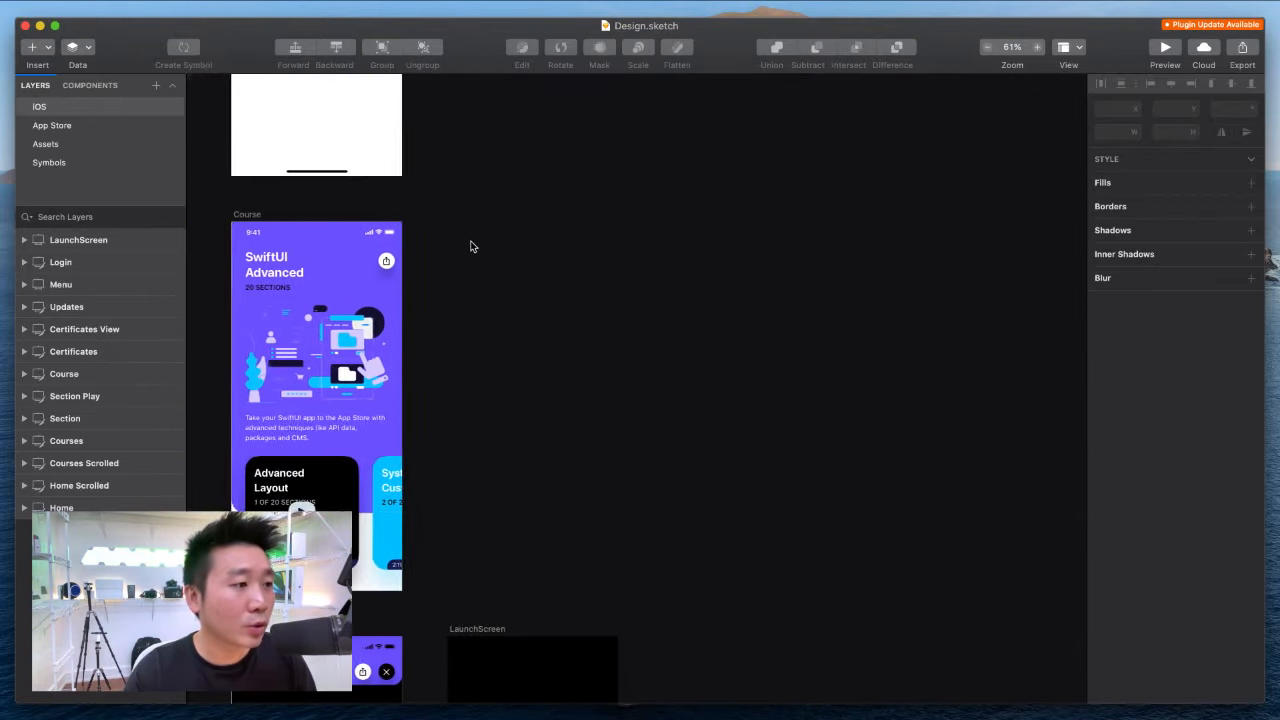
{"action": "left_click", "coordinate": [32, 47]}
{"action": "mouse_move", "coordinate": [81, 268]}
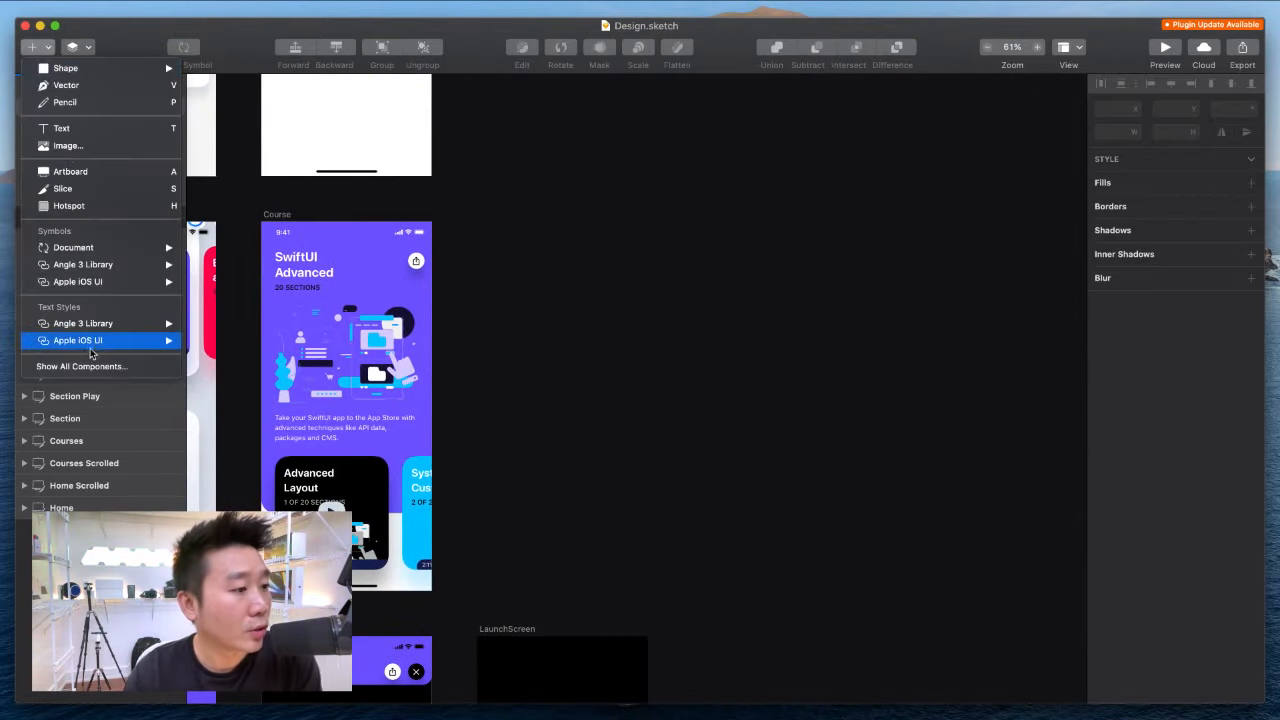
{"action": "mouse_move", "coordinate": [107, 290]}
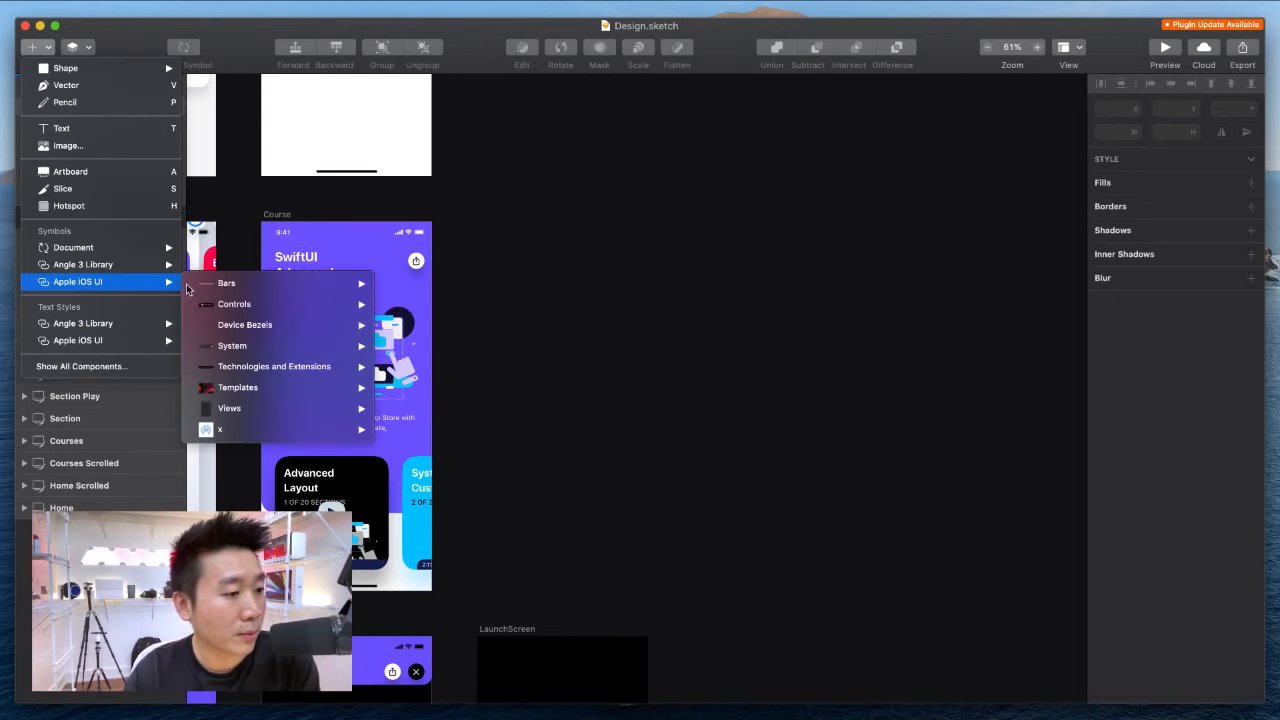
{"action": "mouse_move", "coordinate": [270, 396]}
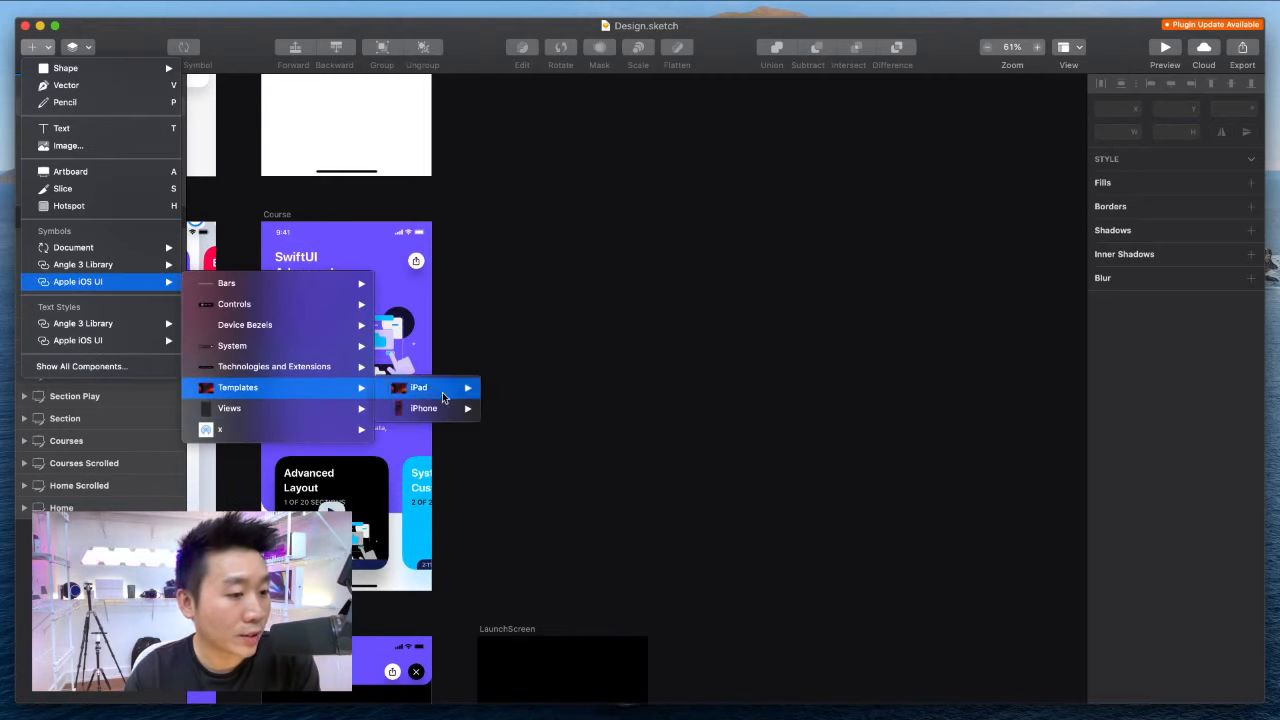
{"action": "mouse_move", "coordinate": [440, 408]}
{"action": "mouse_move", "coordinate": [585, 429]}
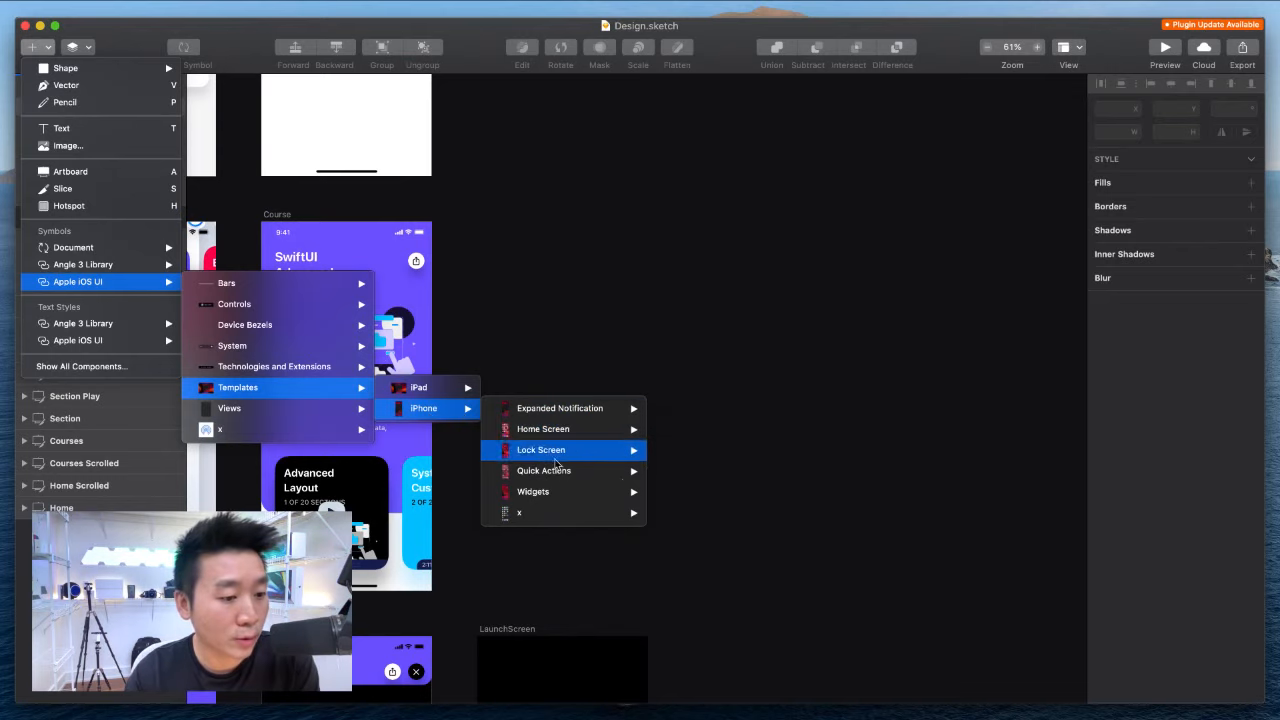
{"action": "mouse_move", "coordinate": [550, 495]}
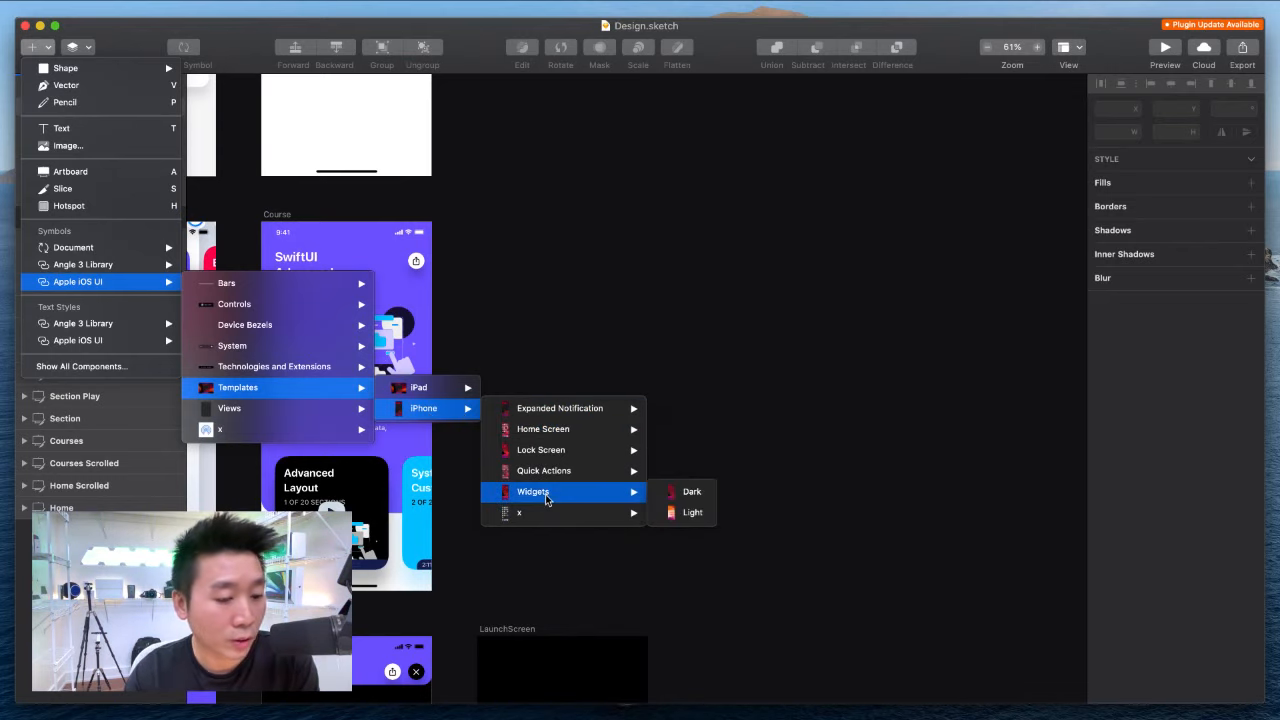
{"action": "left_click", "coordinate": [688, 491]}
{"action": "left_click", "coordinate": [780, 310]}
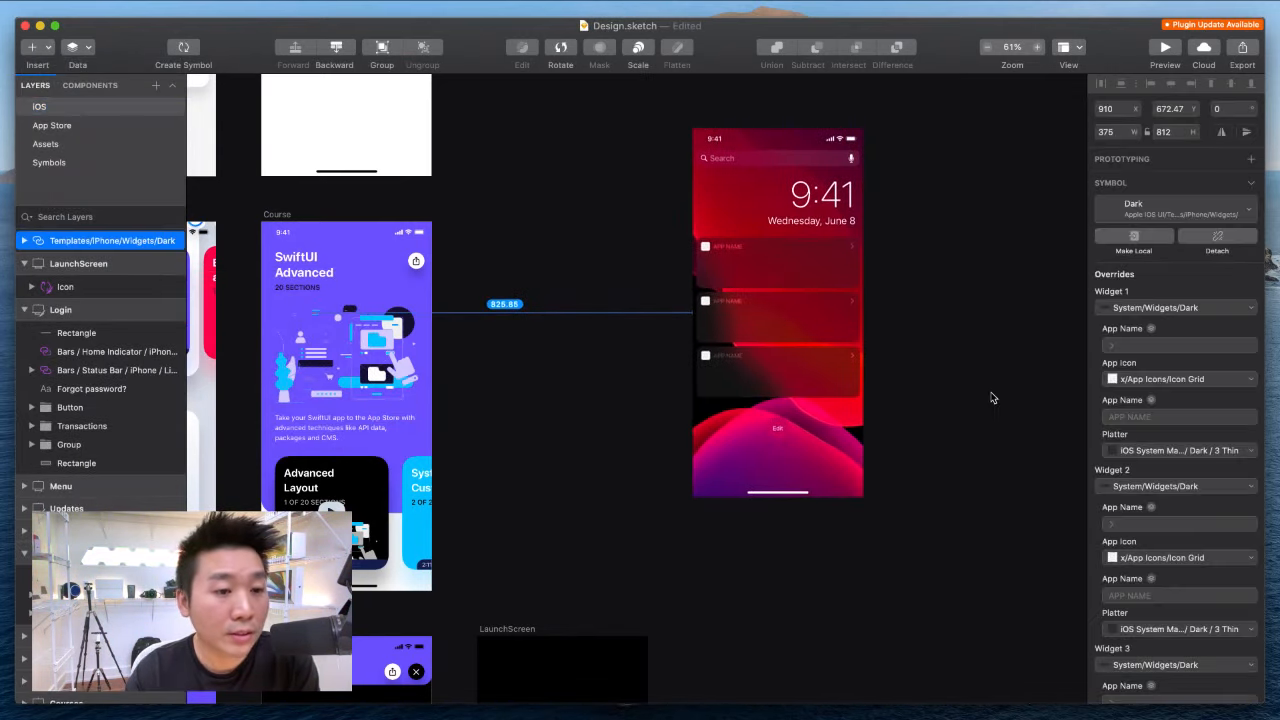
Examine the inserted dark widgets template up close at 200% zoom.
{"action": "scroll", "coordinate": [946, 393], "scroll_direction": "right", "scroll_amount": 3}
{"action": "key", "text": "super+0"}
{"action": "scroll", "coordinate": [906, 366], "scroll_direction": "up", "scroll_amount": 4}
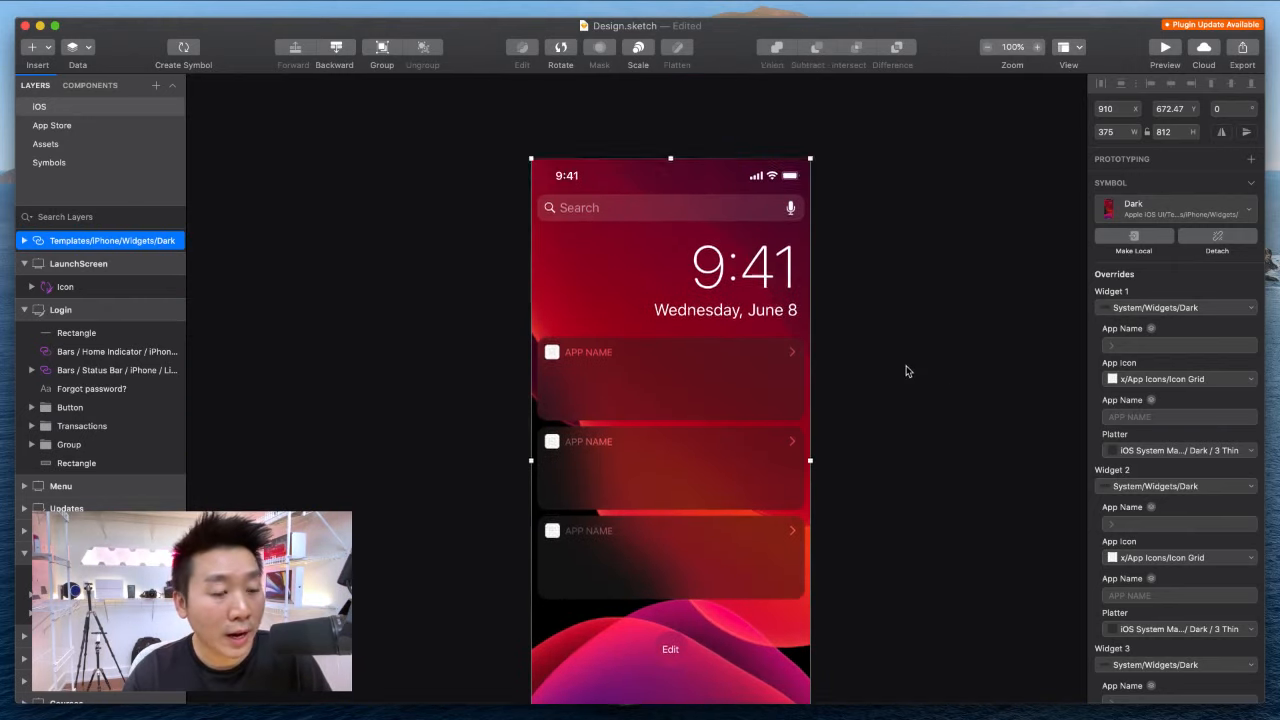
{"action": "scroll", "coordinate": [906, 366], "scroll_direction": "down", "scroll_amount": 1}
{"action": "scroll", "coordinate": [906, 366], "scroll_direction": "right", "scroll_amount": 1}
{"action": "key", "text": "super+equal"}
{"action": "scroll", "coordinate": [906, 366], "scroll_direction": "up", "scroll_amount": 5}
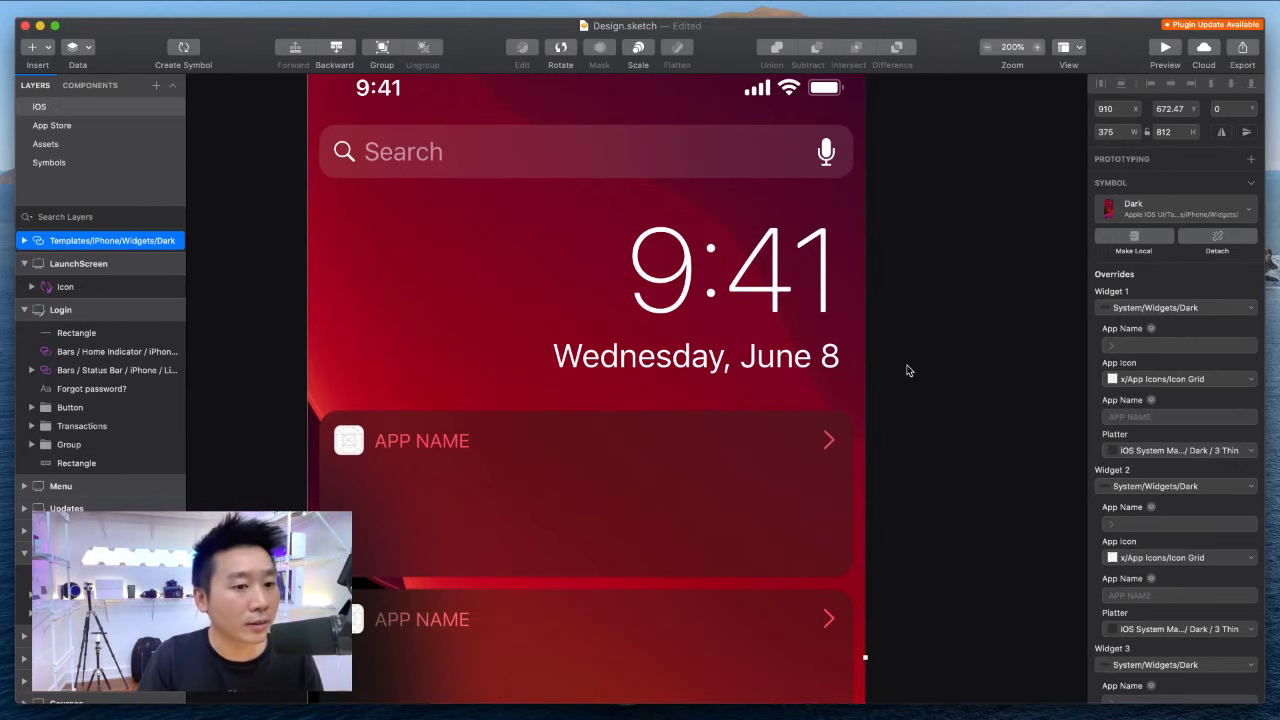
{"action": "scroll", "coordinate": [907, 373], "scroll_direction": "up", "scroll_amount": 3}
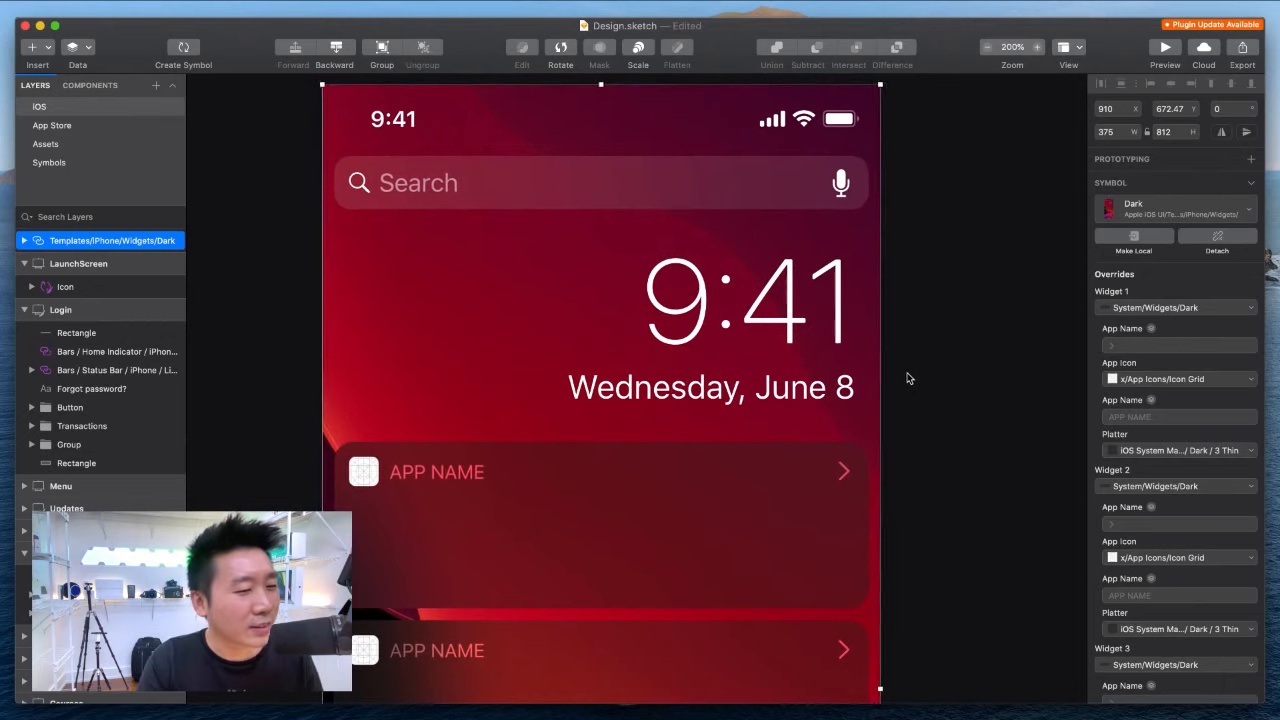
{"action": "left_click", "coordinate": [924, 376]}
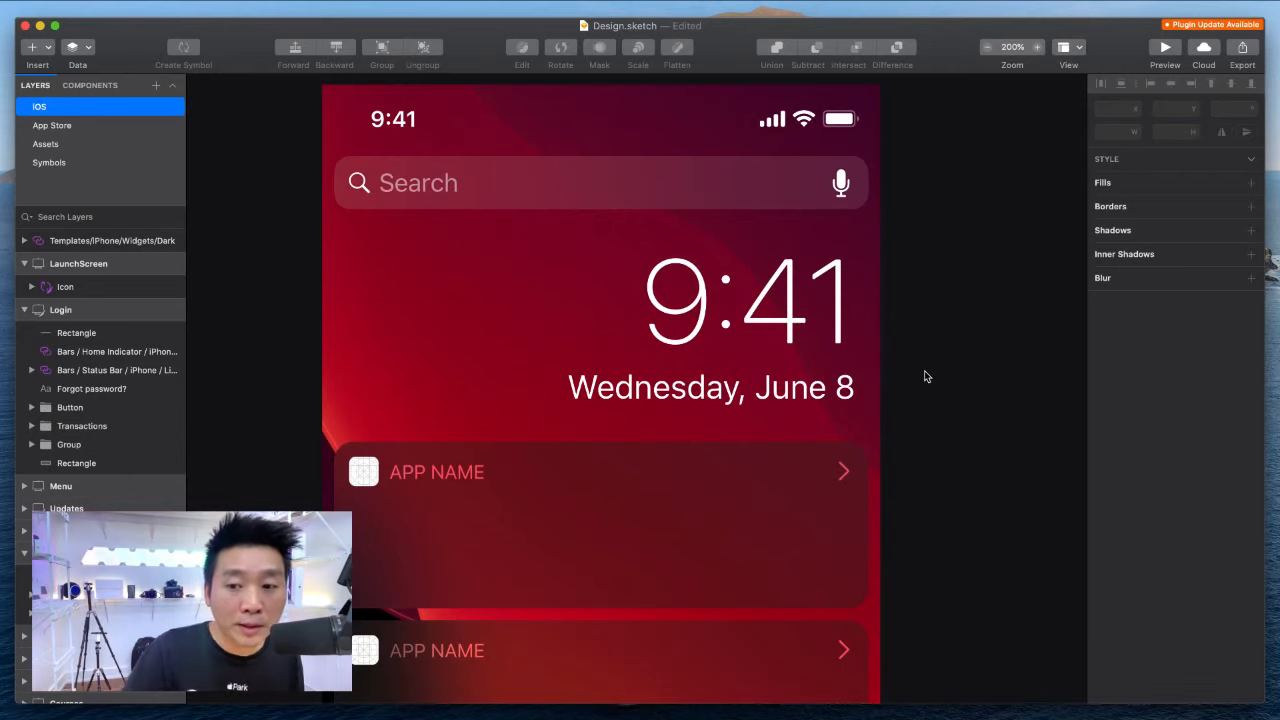
Open the dark widgets template symbol for editing and unlink it from the Apple iOS UI library.
{"action": "scroll", "coordinate": [971, 400], "scroll_direction": "down", "scroll_amount": 2}
{"action": "scroll", "coordinate": [971, 400], "scroll_direction": "right", "scroll_amount": 2}
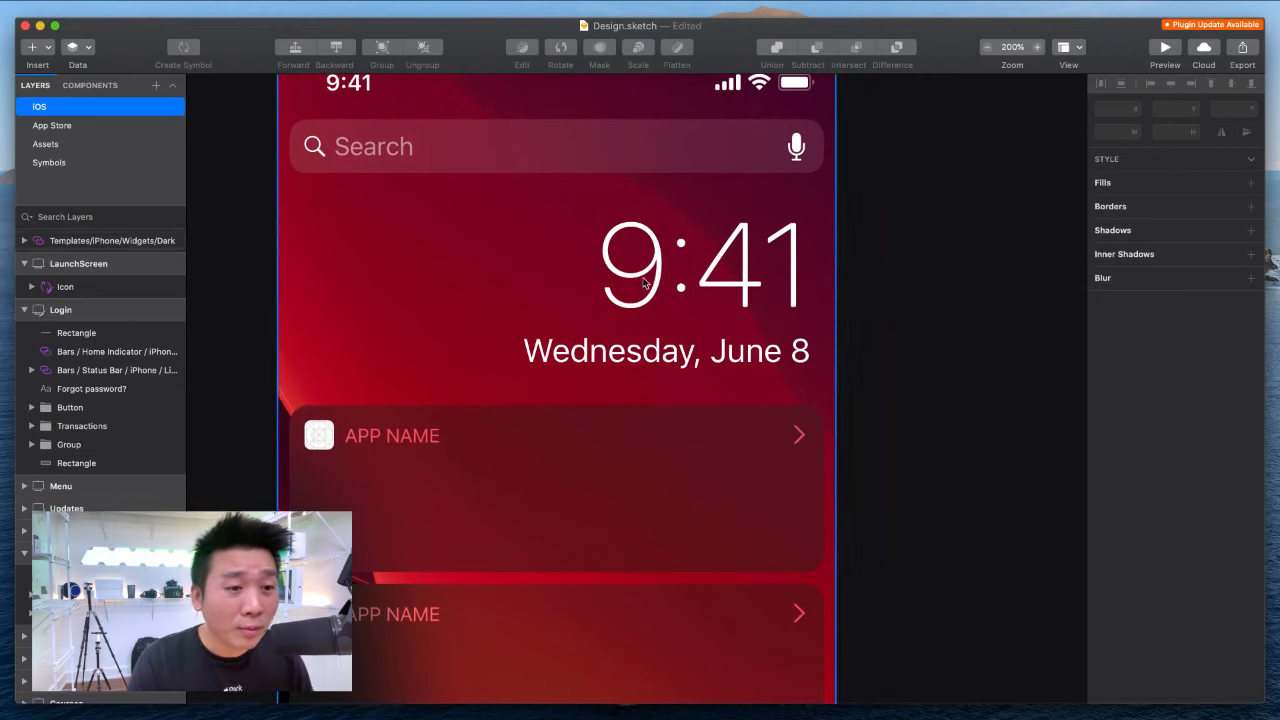
{"action": "left_click", "coordinate": [711, 297]}
{"action": "double_click", "coordinate": [706, 294]}
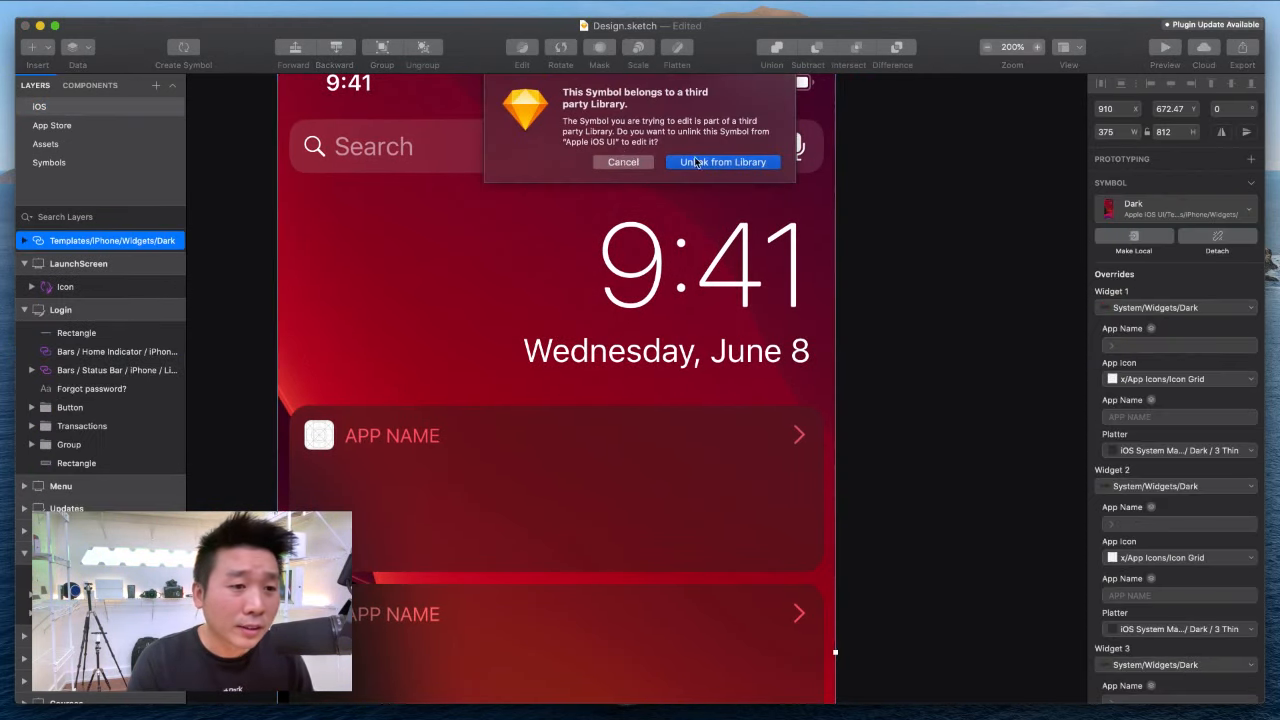
{"action": "left_click", "coordinate": [697, 162]}
{"action": "left_click", "coordinate": [951, 306]}
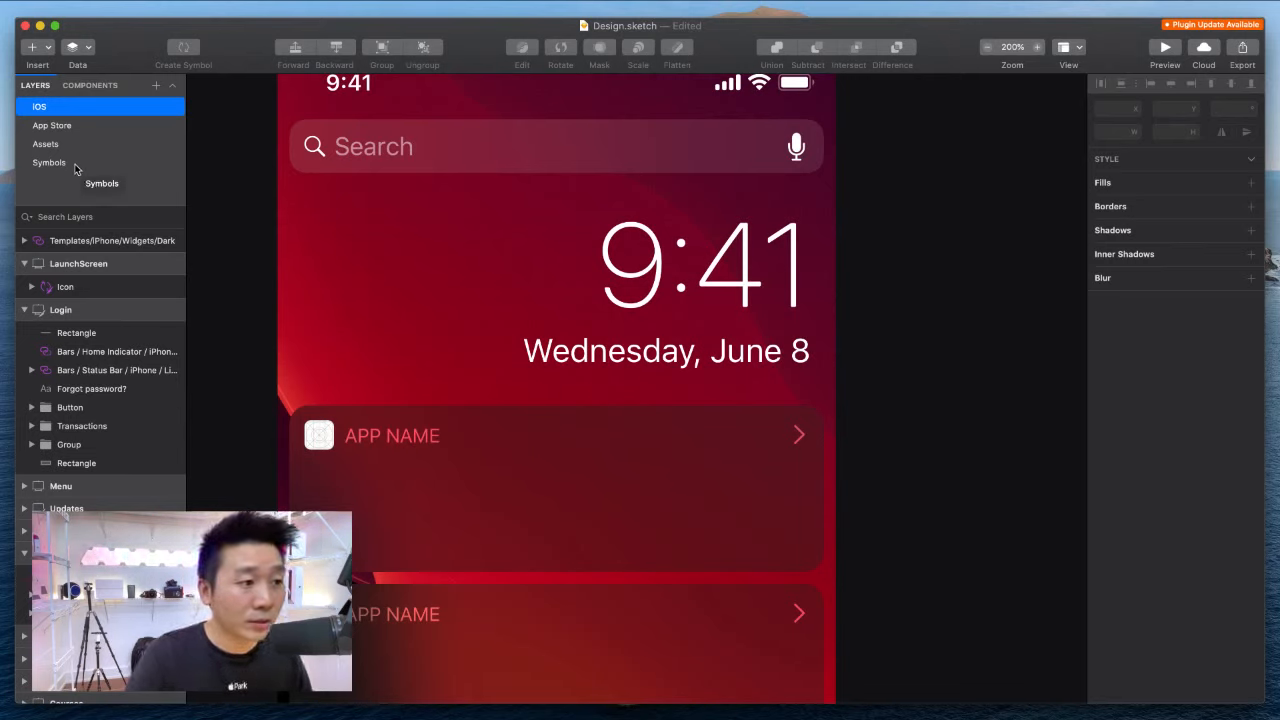
Look through the Apple iOS UI symbol categories, including Templates, Controls, Bars and Technologies and Extensions.
{"action": "left_click", "coordinate": [44, 48]}
{"action": "mouse_move", "coordinate": [170, 288]}
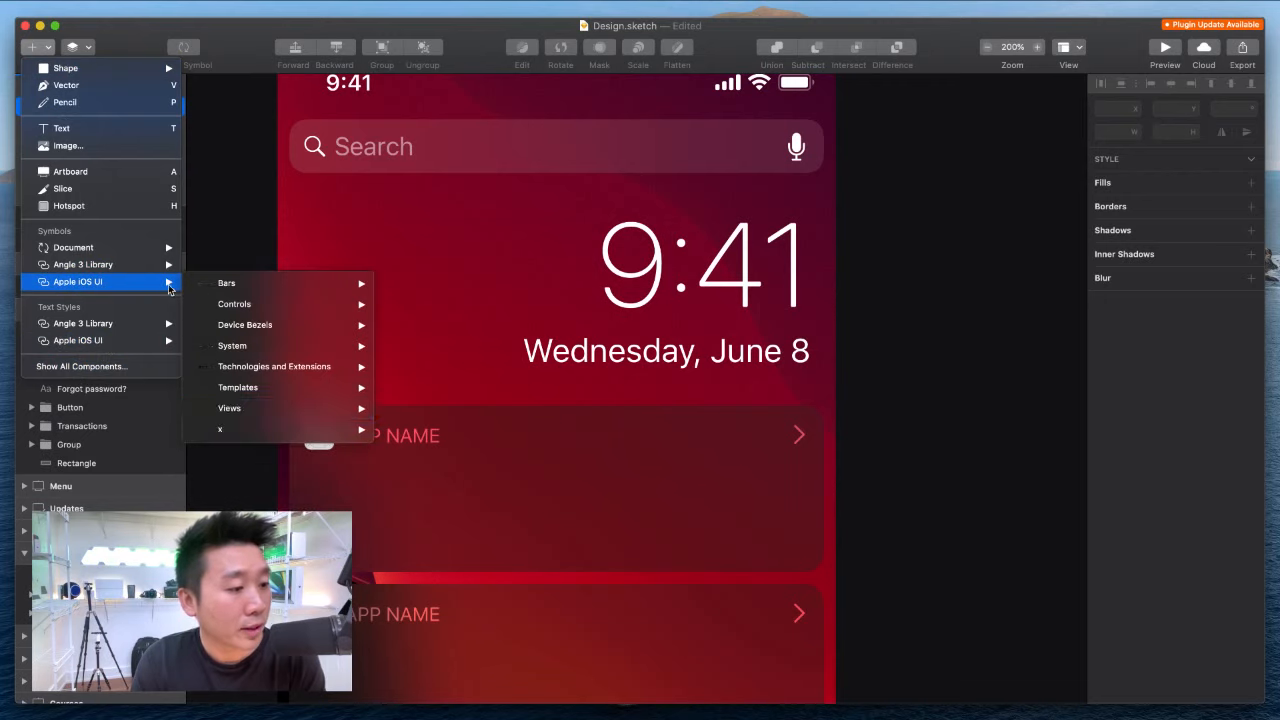
{"action": "mouse_move", "coordinate": [272, 388]}
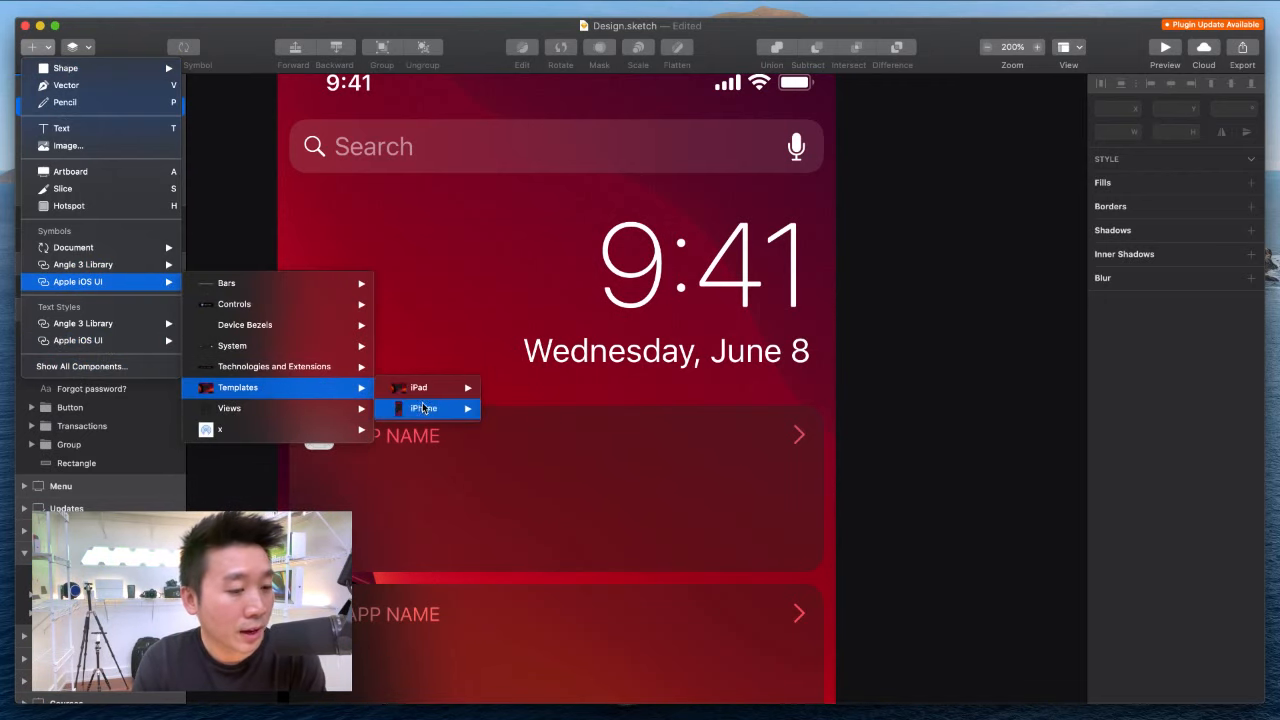
{"action": "mouse_move", "coordinate": [425, 408]}
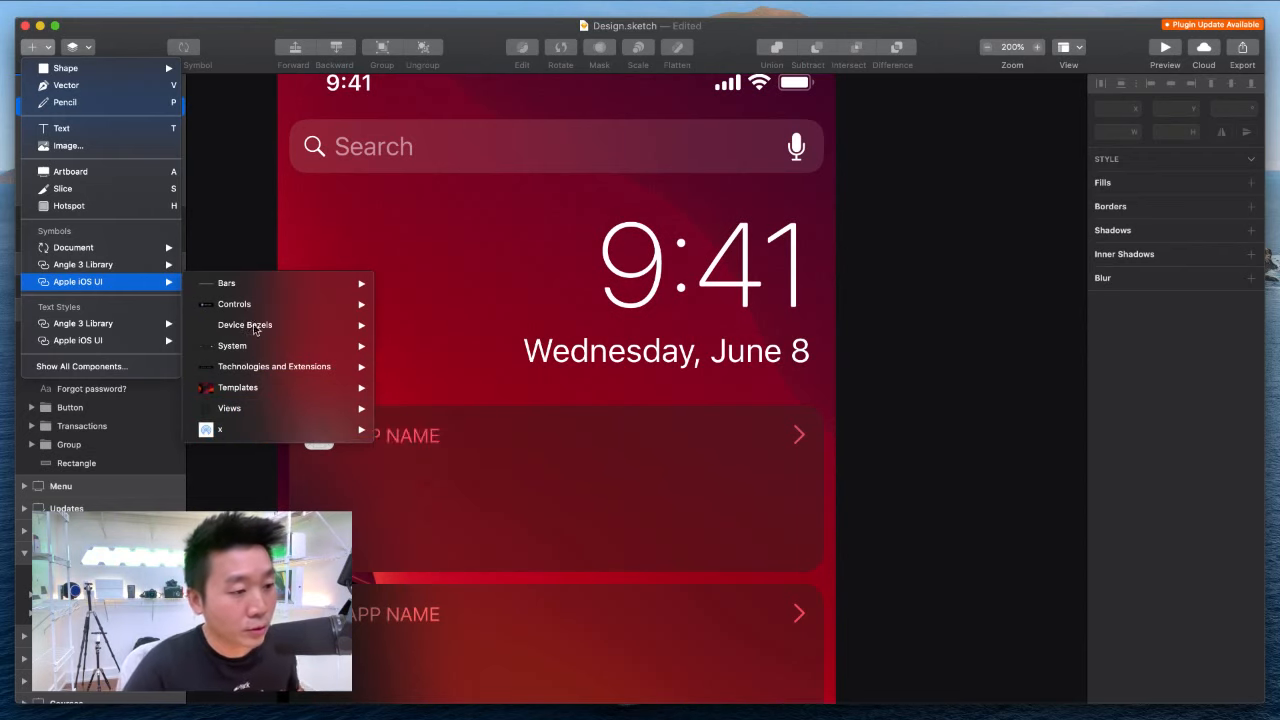
{"action": "mouse_move", "coordinate": [337, 305]}
{"action": "mouse_move", "coordinate": [457, 472]}
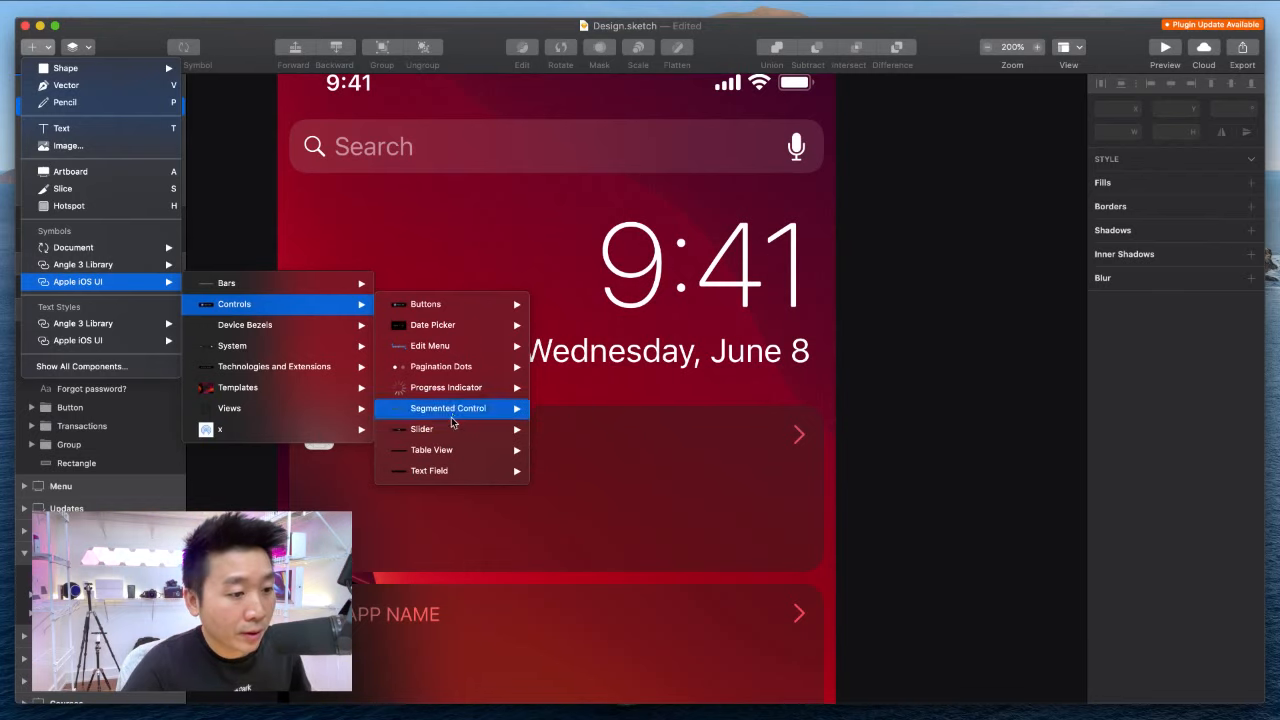
{"action": "mouse_move", "coordinate": [457, 330]}
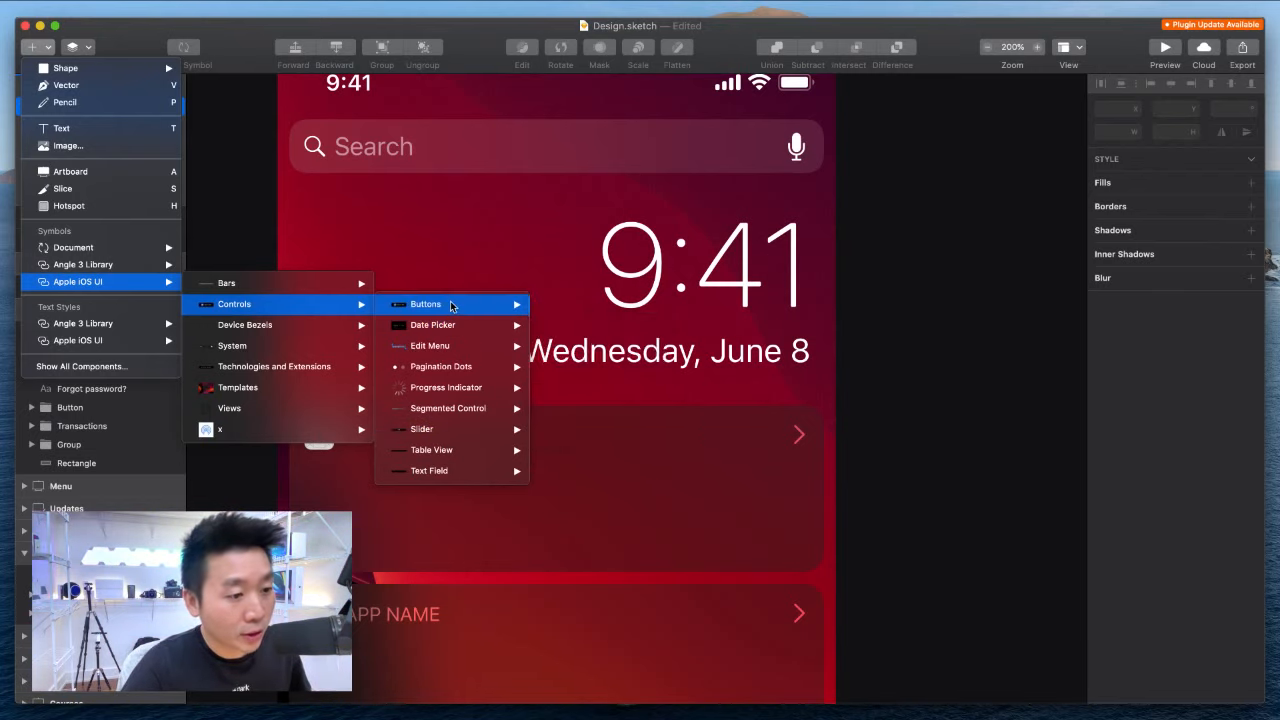
{"action": "mouse_move", "coordinate": [300, 285]}
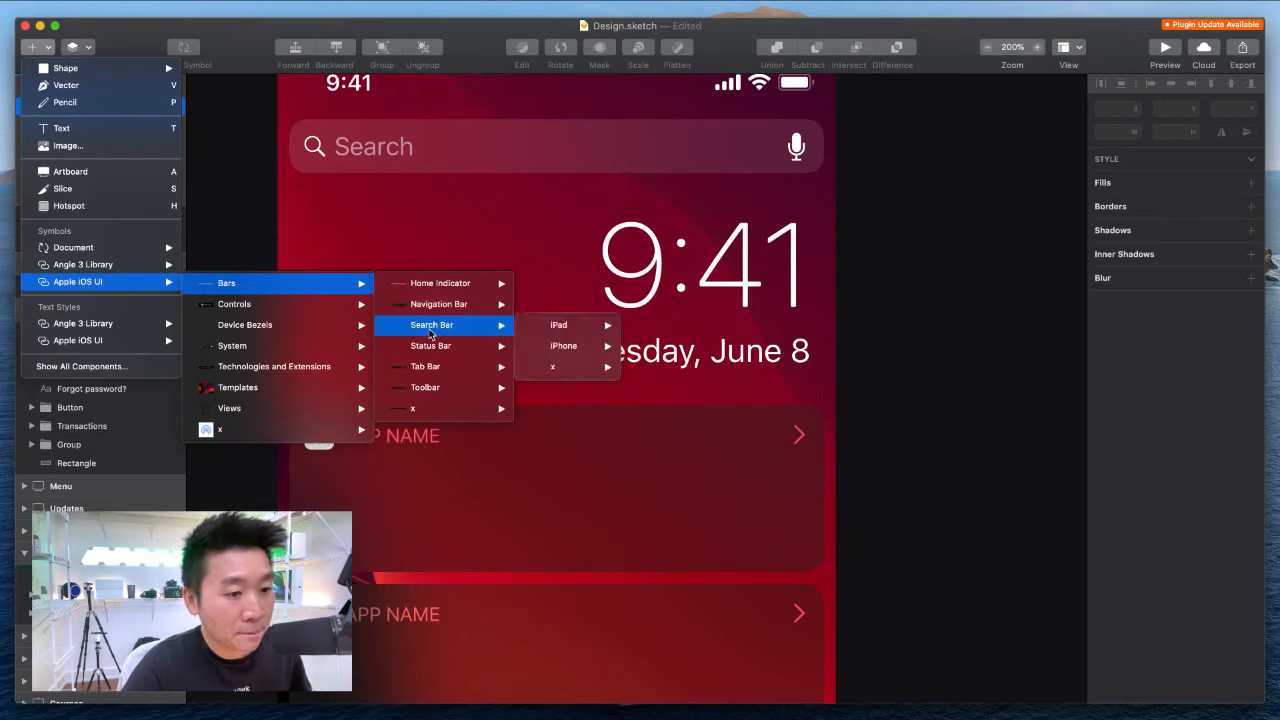
{"action": "mouse_move", "coordinate": [565, 347]}
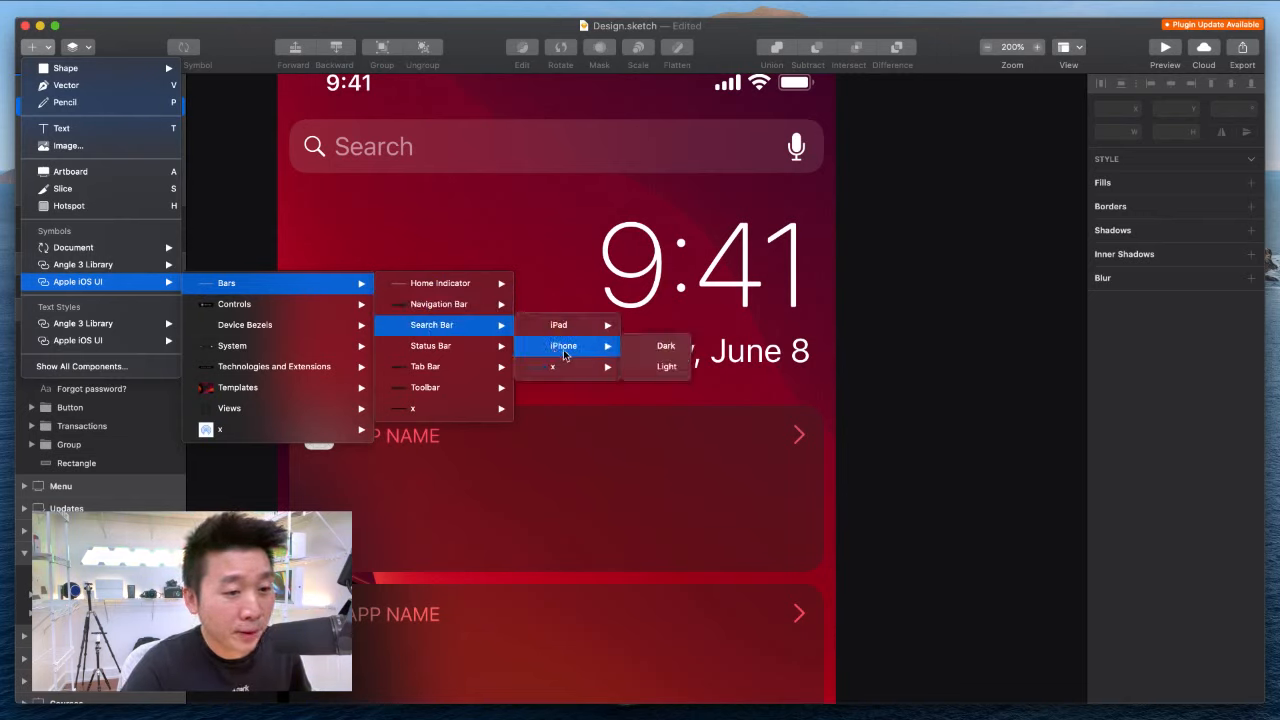
{"action": "mouse_move", "coordinate": [455, 287]}
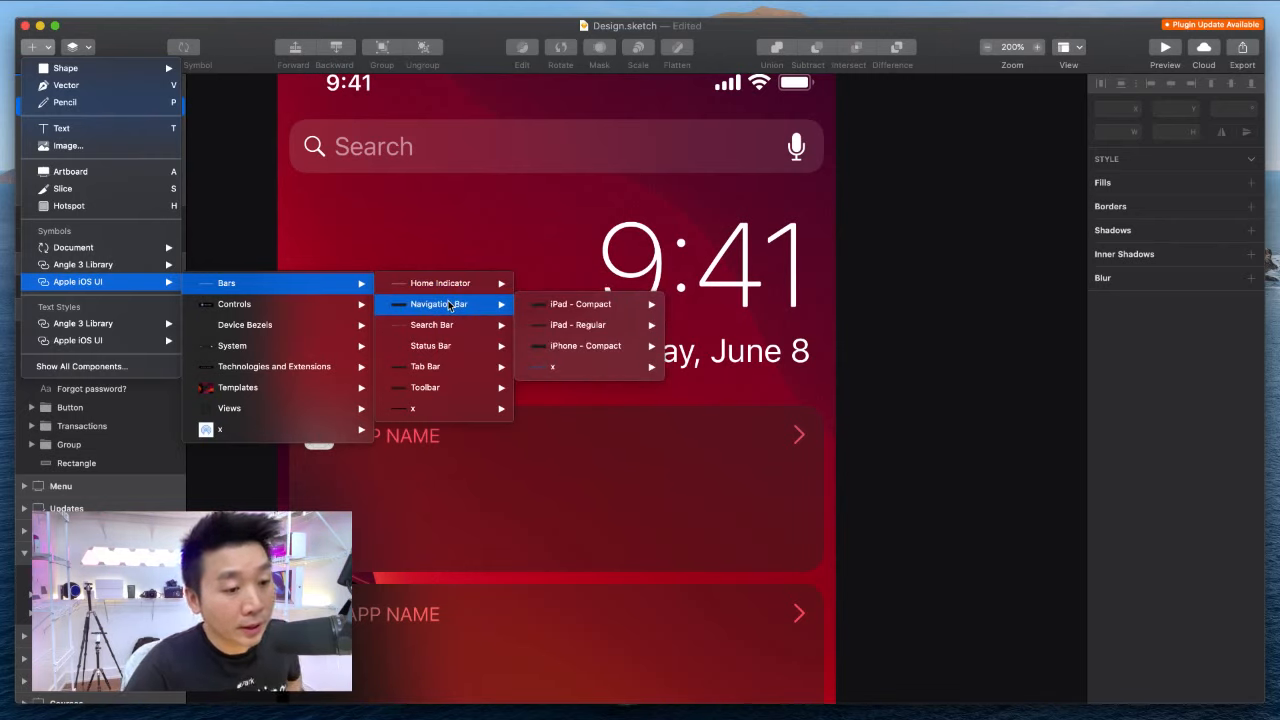
{"action": "mouse_move", "coordinate": [524, 346]}
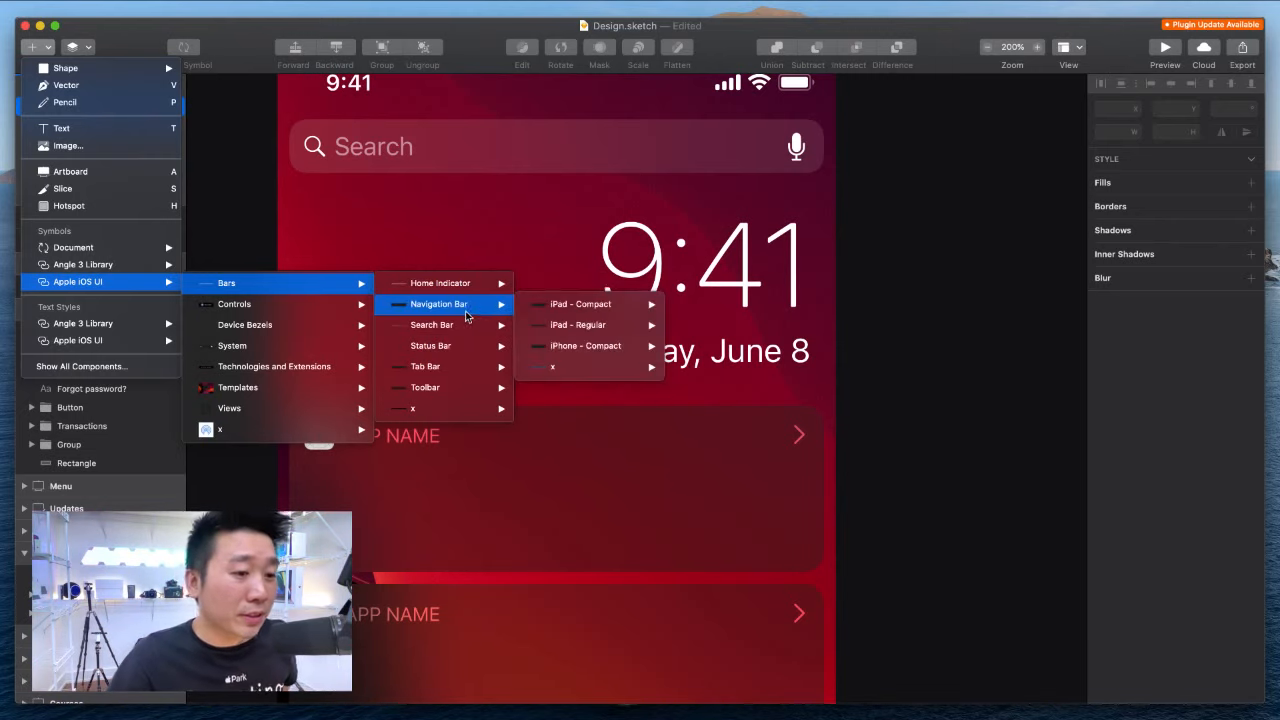
{"action": "mouse_move", "coordinate": [445, 366]}
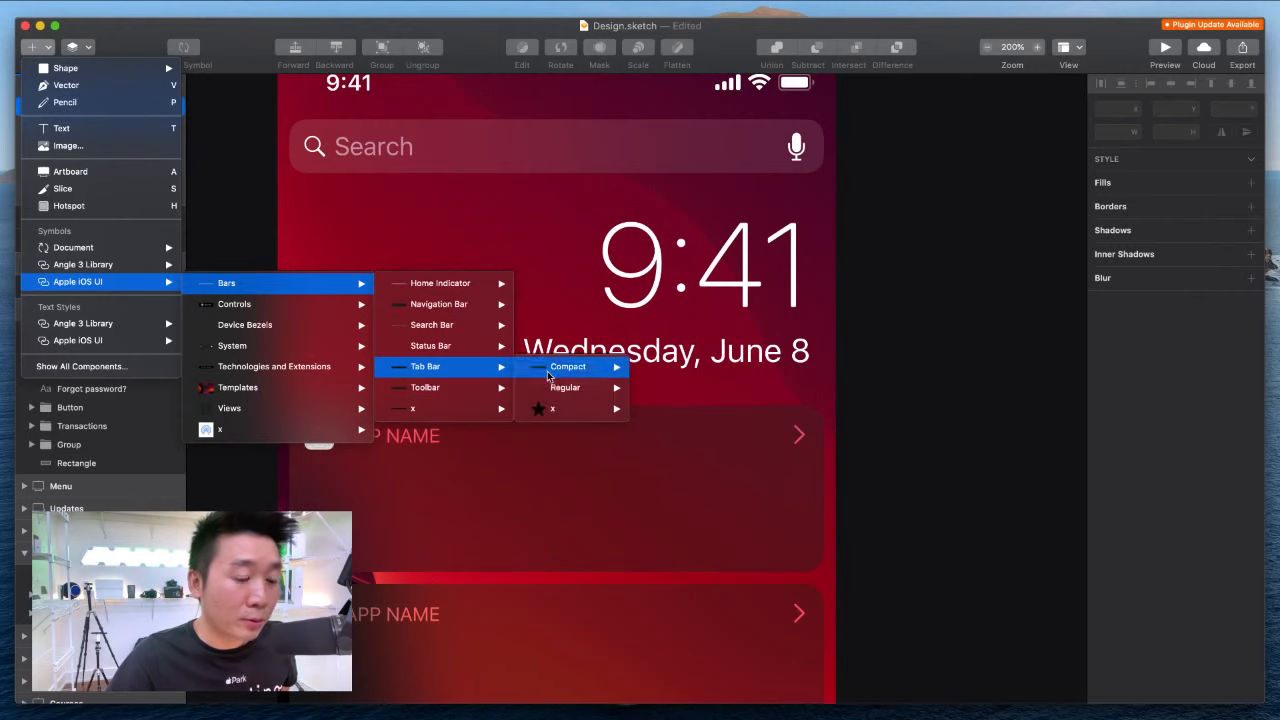
{"action": "mouse_move", "coordinate": [551, 387]}
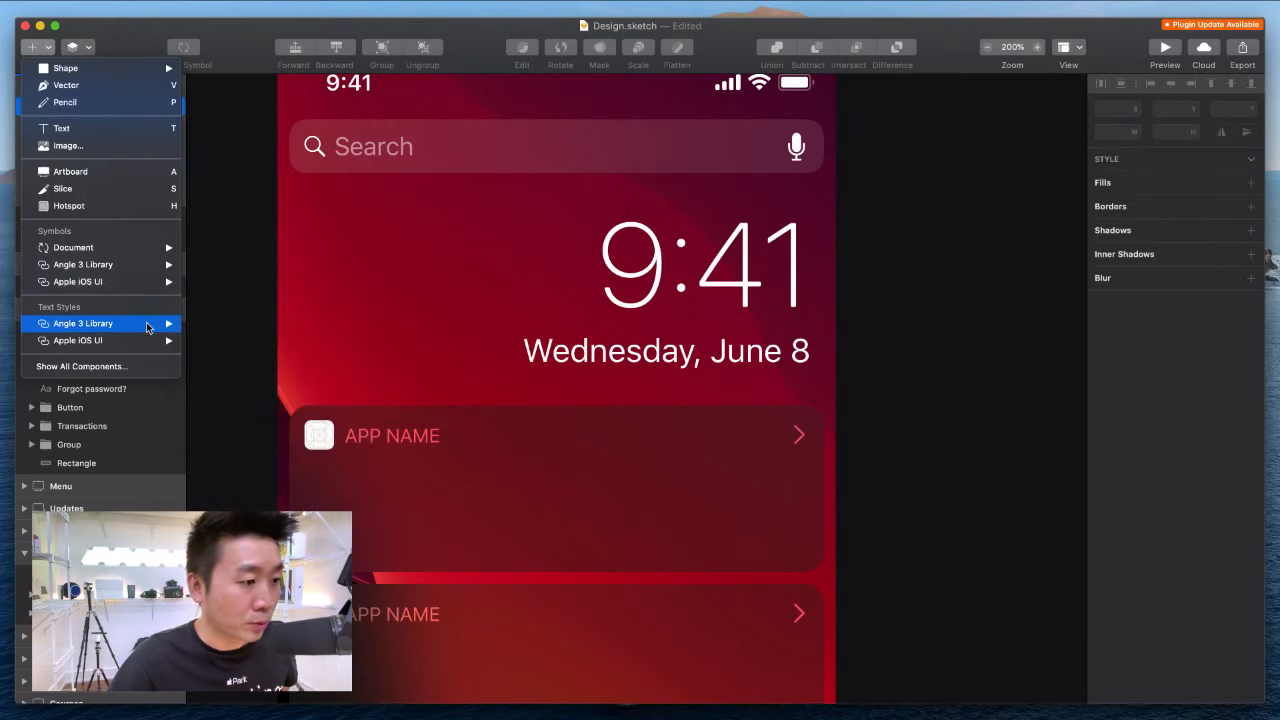
{"action": "mouse_move", "coordinate": [263, 410]}
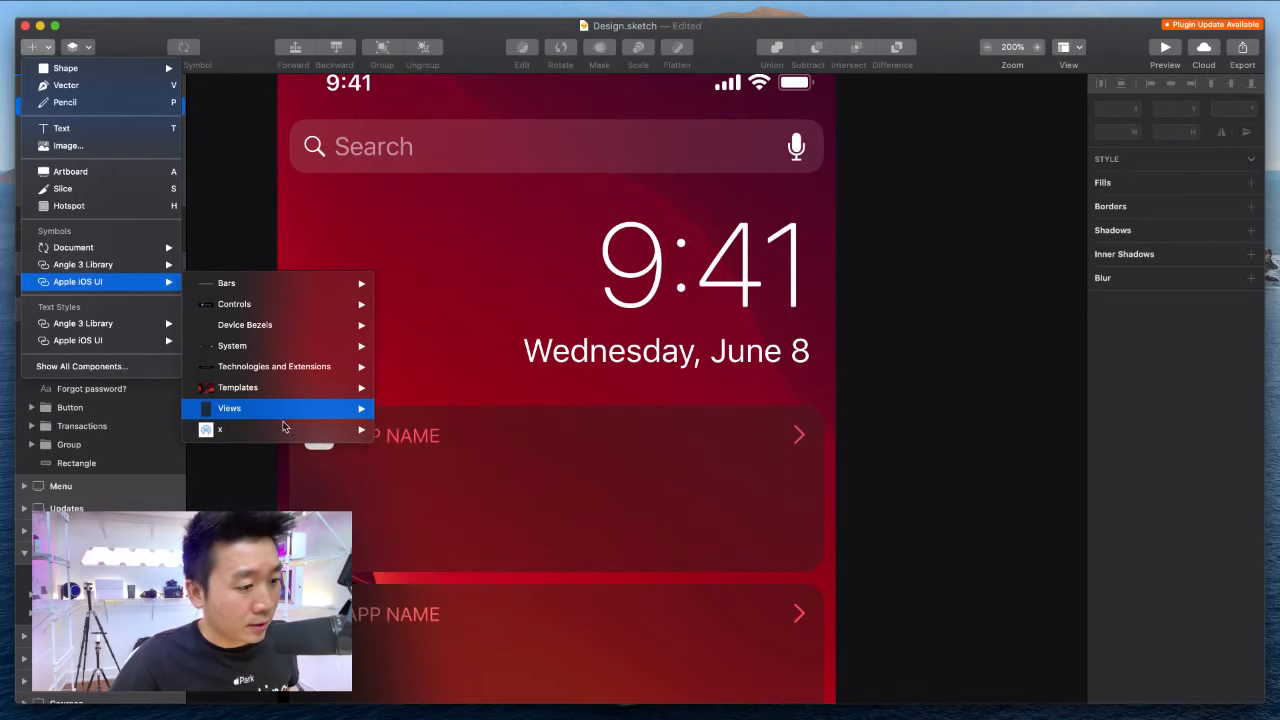
{"action": "mouse_move", "coordinate": [330, 429]}
{"action": "mouse_move", "coordinate": [304, 370]}
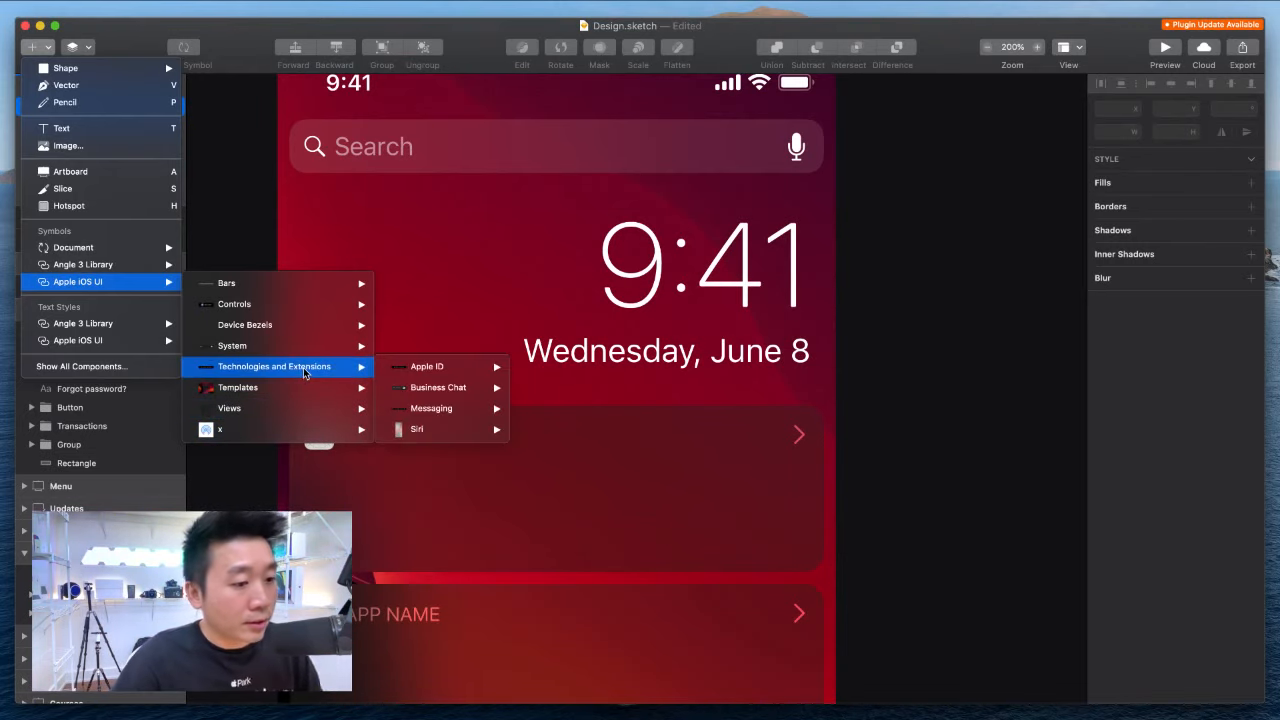
{"action": "left_click", "coordinate": [972, 417]}
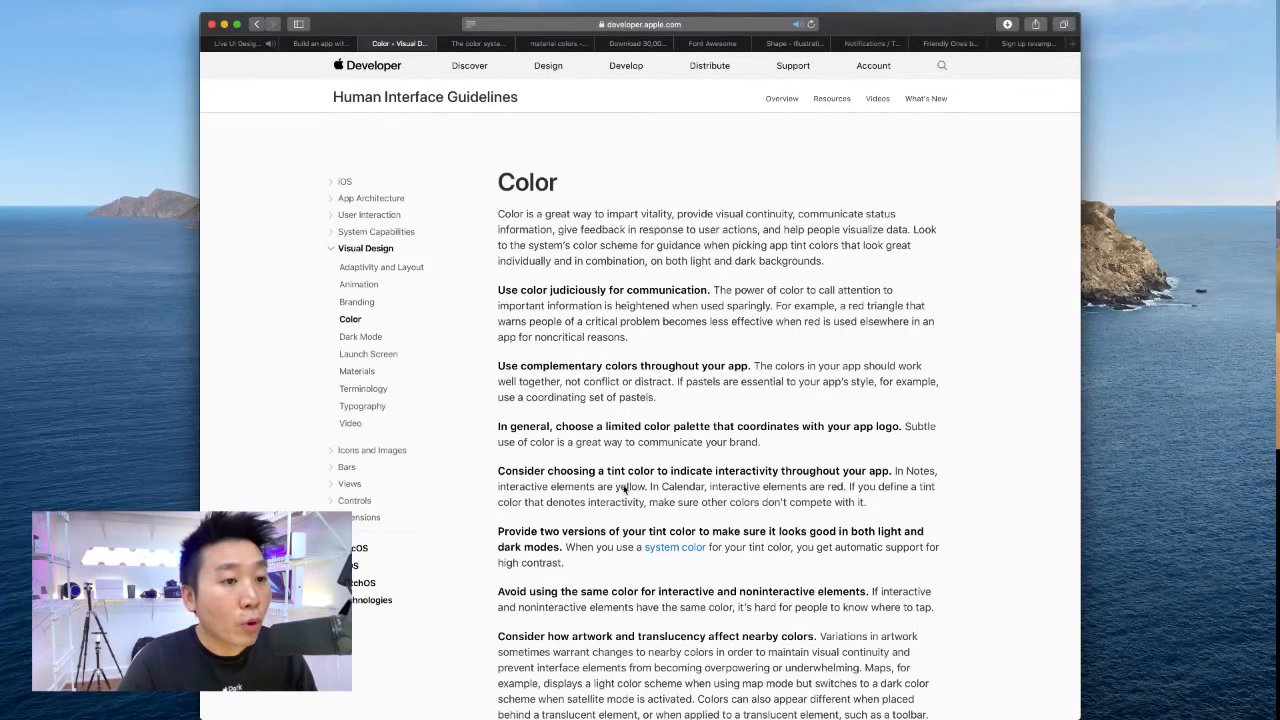
Search the web for "ios gui" in a new tab and open the Free iOS GUI for iPhone & iPad result.
{"action": "key", "text": "super+t"}
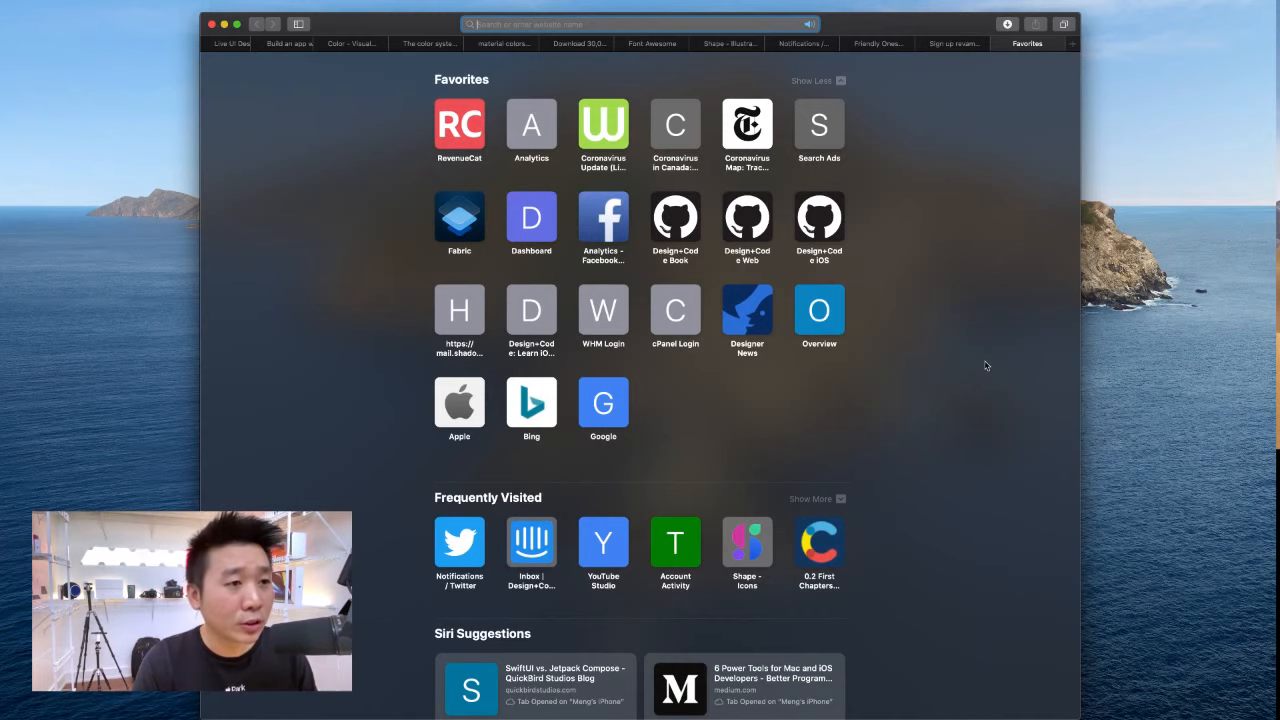
{"action": "type", "text": "ios gui"}
{"action": "key", "text": "Return"}
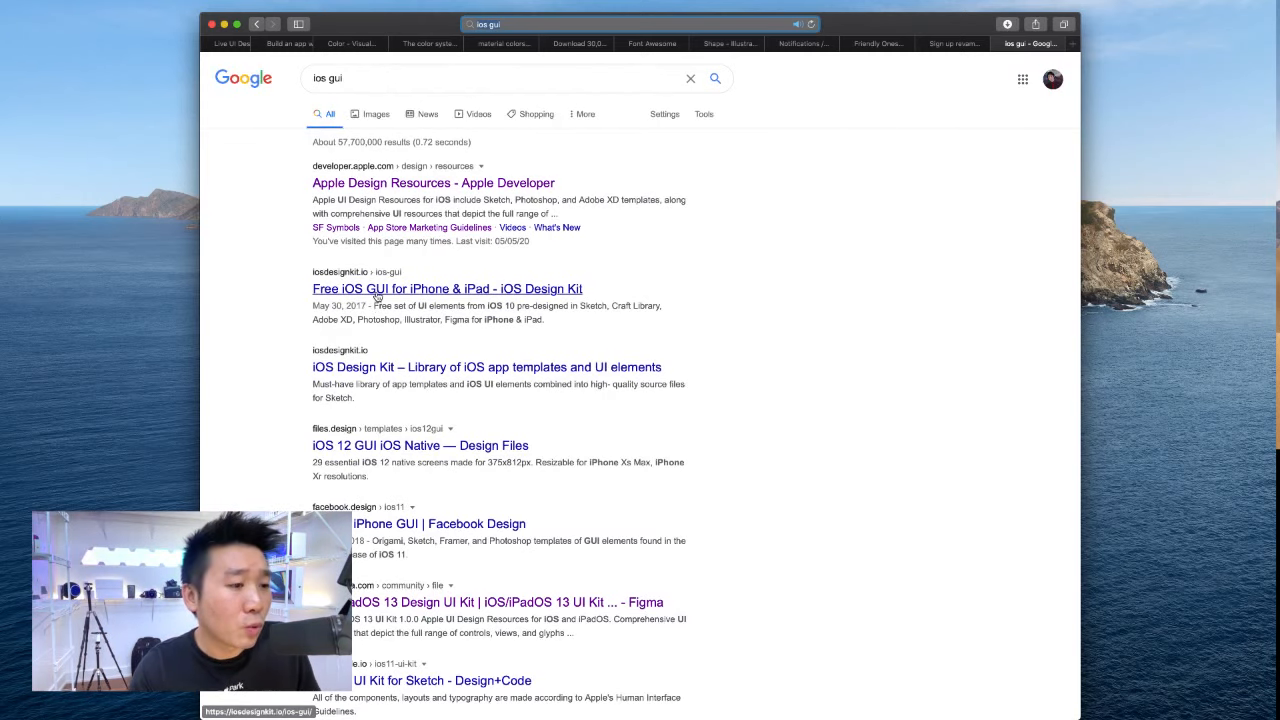
{"action": "left_click", "coordinate": [376, 291]}
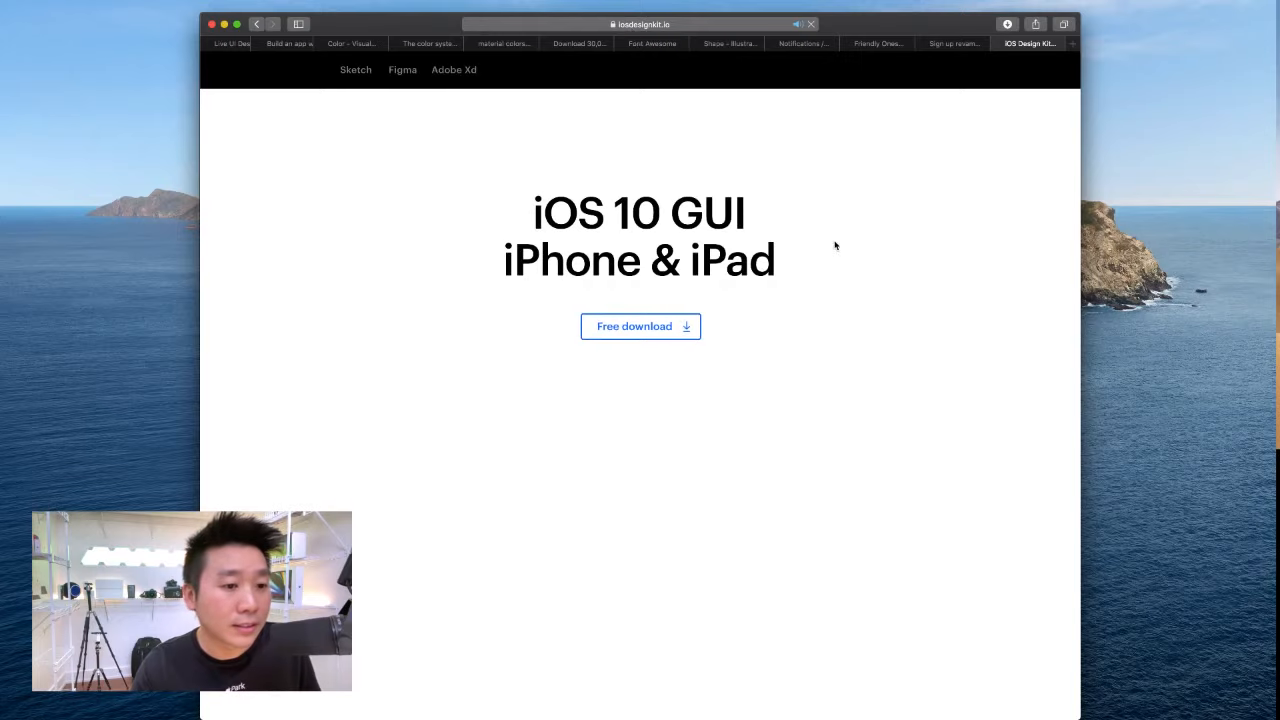
Look through the iOS 10 GUI page, including its Sketch, Adobe XD and Figma downloads and the product comparison.
{"action": "scroll", "coordinate": [860, 252], "scroll_direction": "down", "scroll_amount": 5}
{"action": "scroll", "coordinate": [862, 256], "scroll_direction": "up", "scroll_amount": 10}
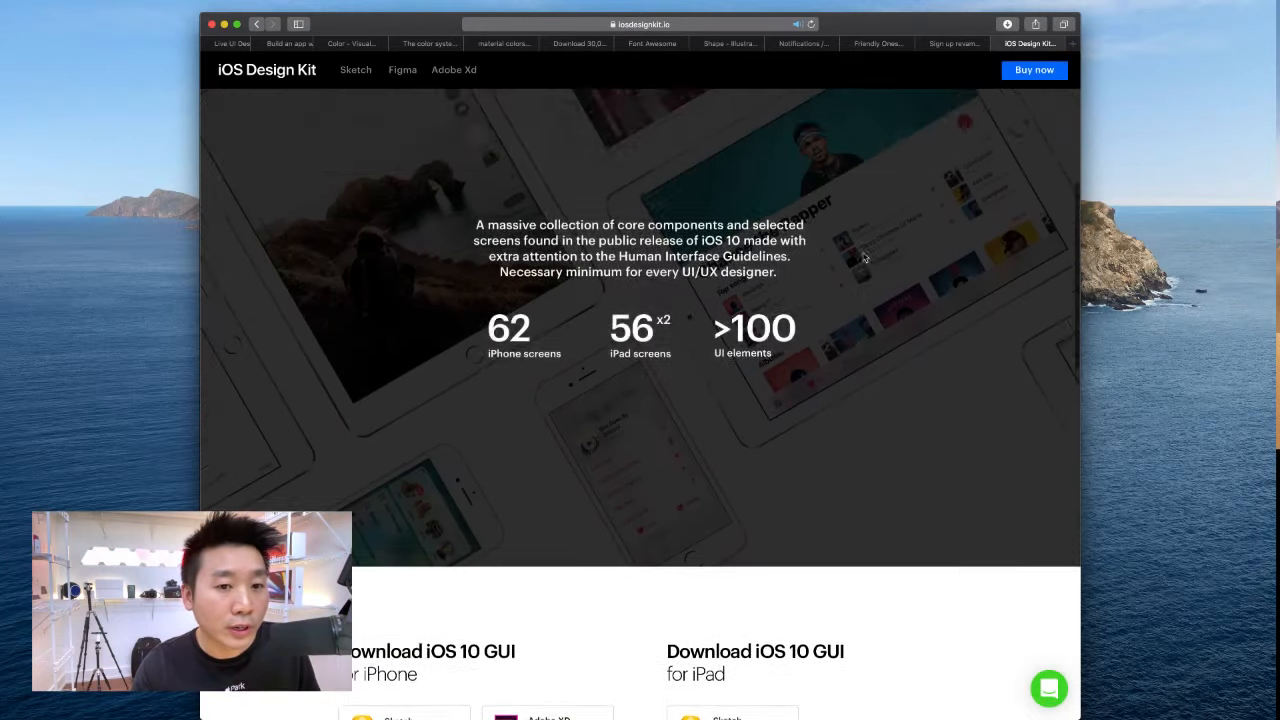
{"action": "scroll", "coordinate": [856, 258], "scroll_direction": "down", "scroll_amount": 15}
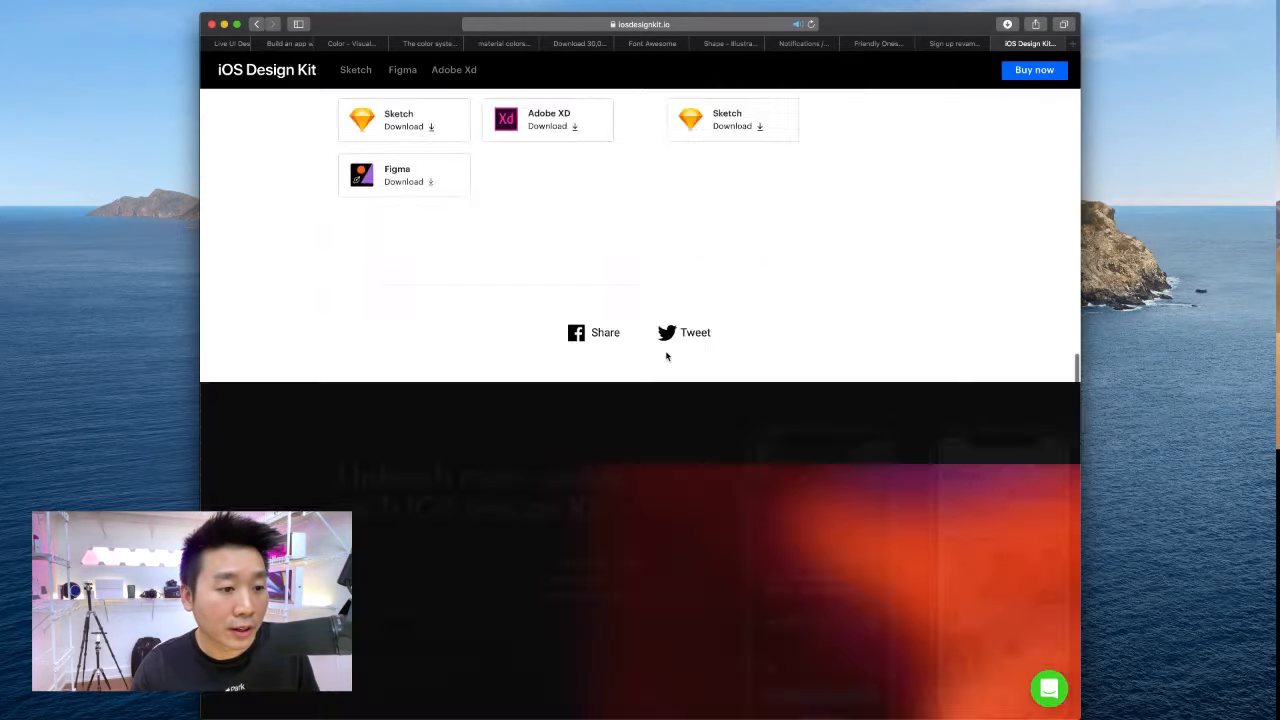
{"action": "scroll", "coordinate": [666, 355], "scroll_direction": "up", "scroll_amount": 10}
{"action": "scroll", "coordinate": [666, 355], "scroll_direction": "down", "scroll_amount": 15}
{"action": "scroll", "coordinate": [666, 355], "scroll_direction": "down", "scroll_amount": 2}
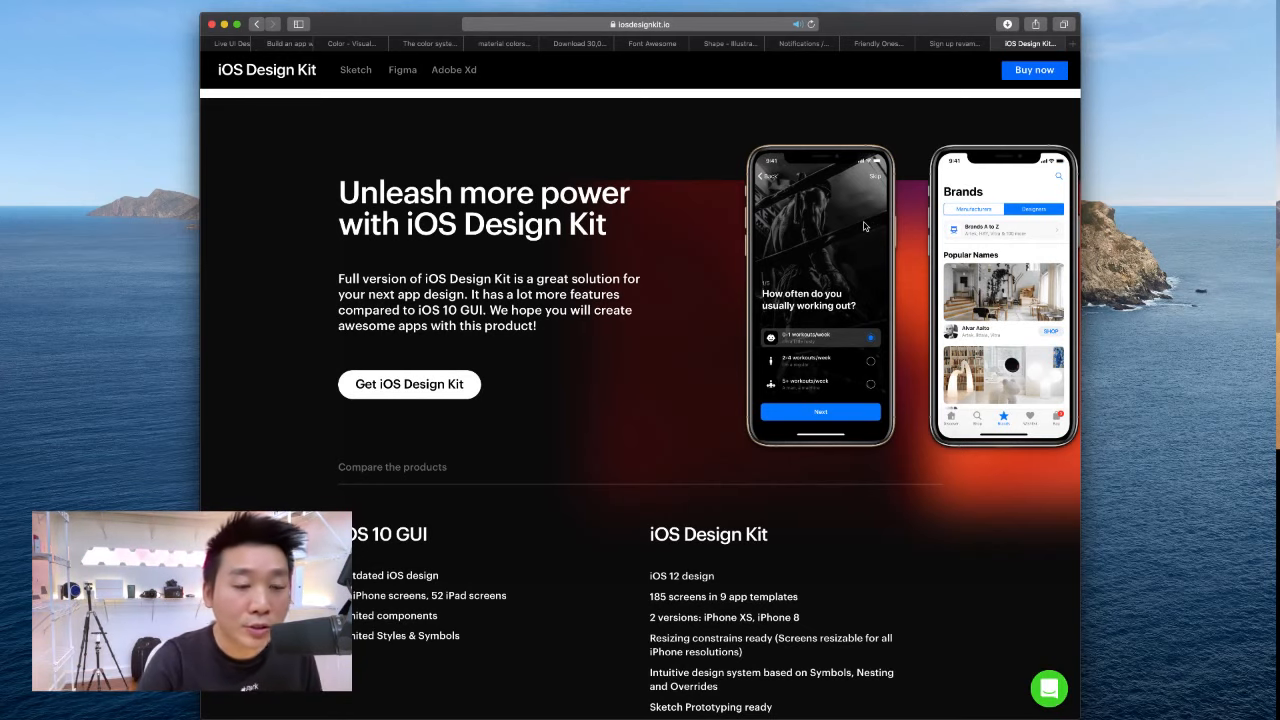
{"action": "scroll", "coordinate": [668, 224], "scroll_direction": "down", "scroll_amount": 5}
{"action": "scroll", "coordinate": [668, 226], "scroll_direction": "up", "scroll_amount": 10}
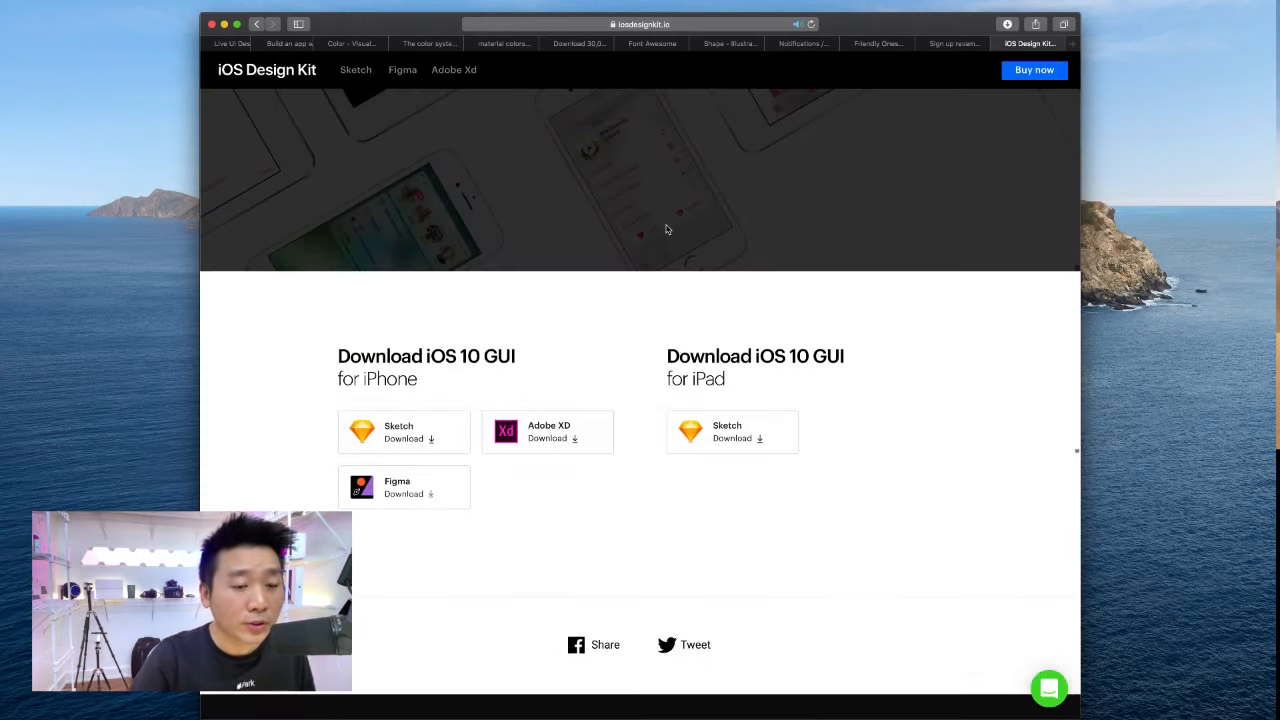
{"action": "scroll", "coordinate": [667, 229], "scroll_direction": "down", "scroll_amount": 8}
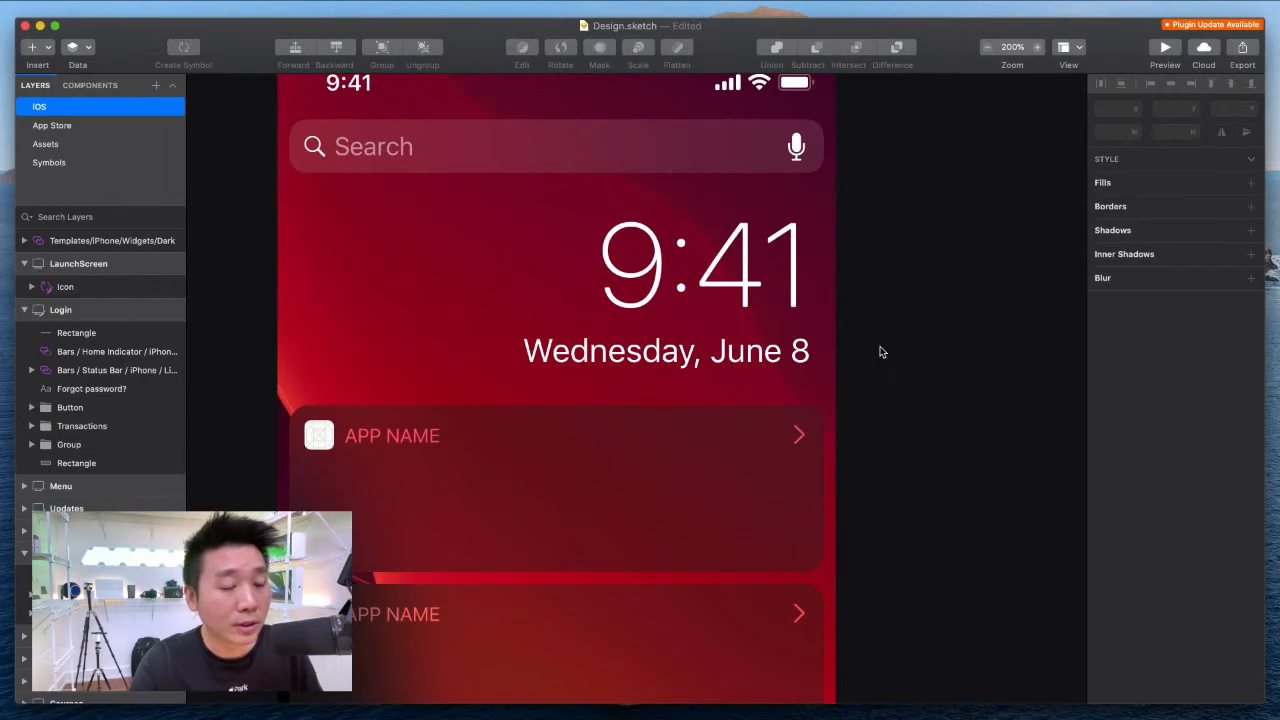
Switch to Design.sketch in Sketch and check the font size of the Certificates artboard's title.
{"action": "scroll", "coordinate": [882, 350], "scroll_direction": "down", "scroll_amount": 5}
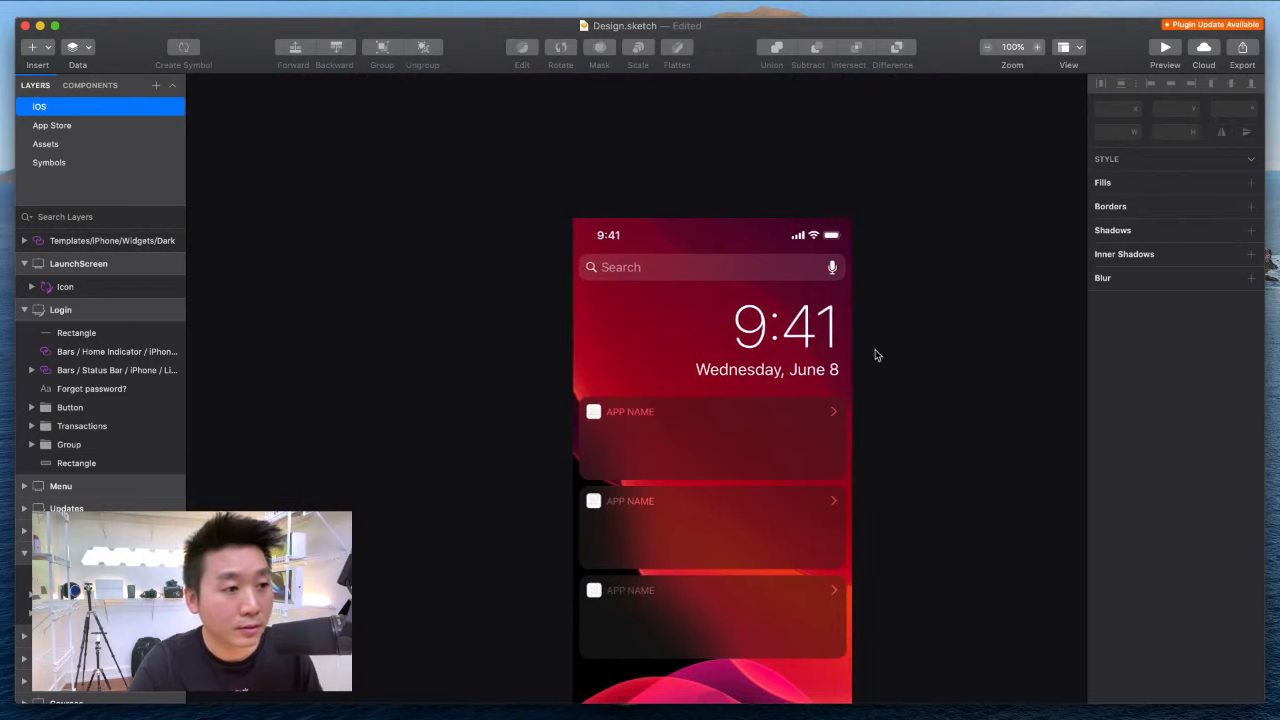
{"action": "scroll", "coordinate": [375, 306], "scroll_direction": "left", "scroll_amount": 8}
{"action": "key", "text": "super+minus"}
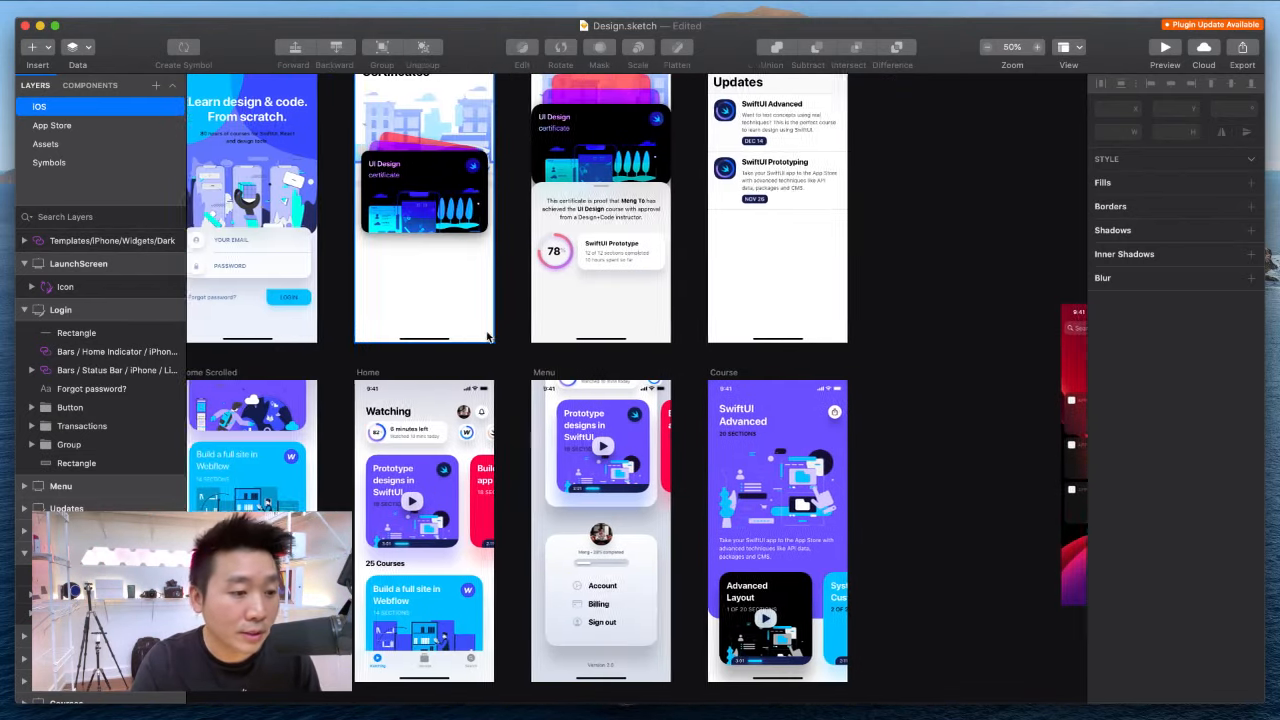
{"action": "scroll", "coordinate": [489, 337], "scroll_direction": "left", "scroll_amount": 6}
{"action": "key", "text": "super+plus"}
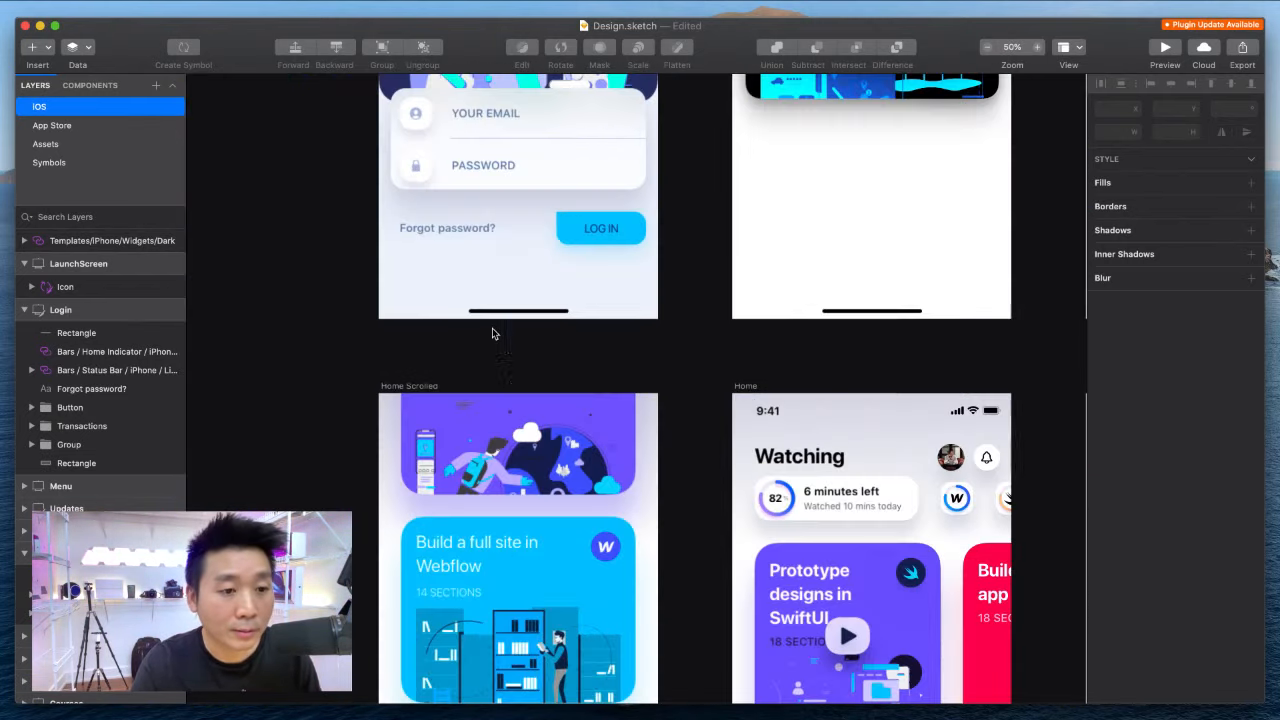
{"action": "scroll", "coordinate": [508, 322], "scroll_direction": "up", "scroll_amount": 8}
{"action": "left_click", "coordinate": [733, 148]}
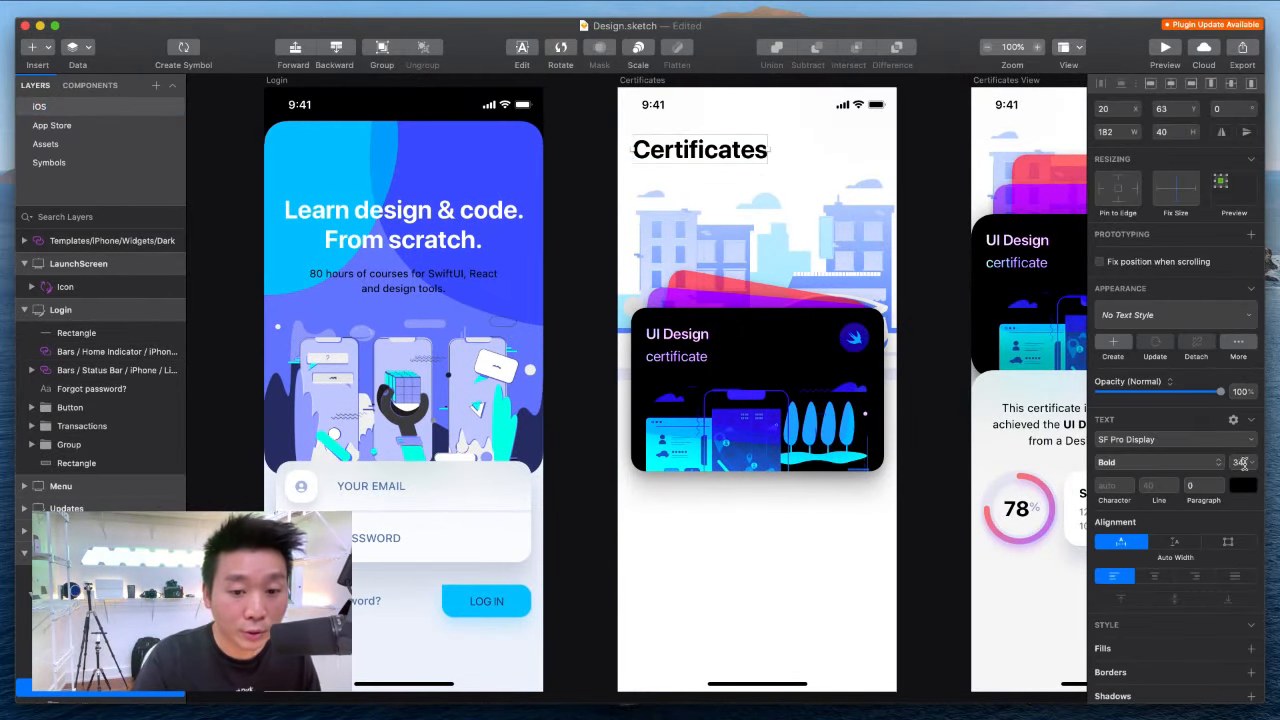
{"action": "left_click", "coordinate": [1241, 462]}
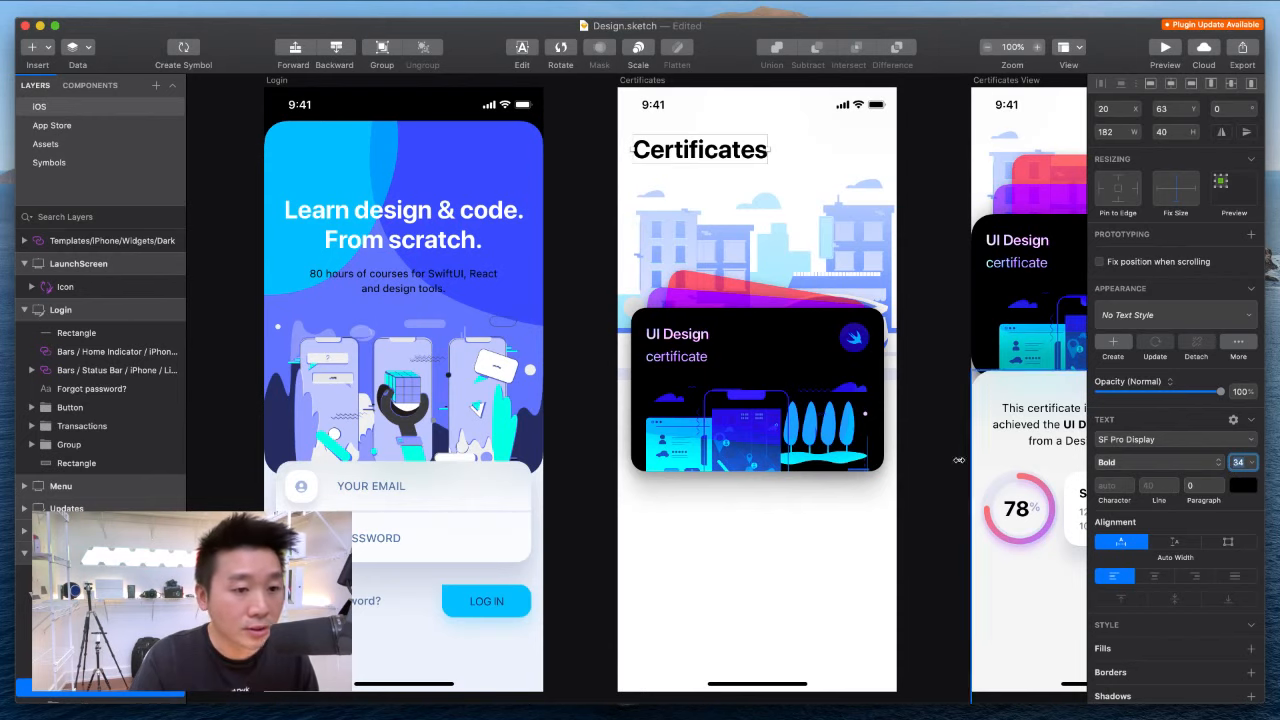
Inspect the text settings of the Login artboard's description and the Watching label in the Home artboard's tab bar.
{"action": "scroll", "coordinate": [957, 460], "scroll_direction": "down", "scroll_amount": 3}
{"action": "left_click", "coordinate": [391, 236]}
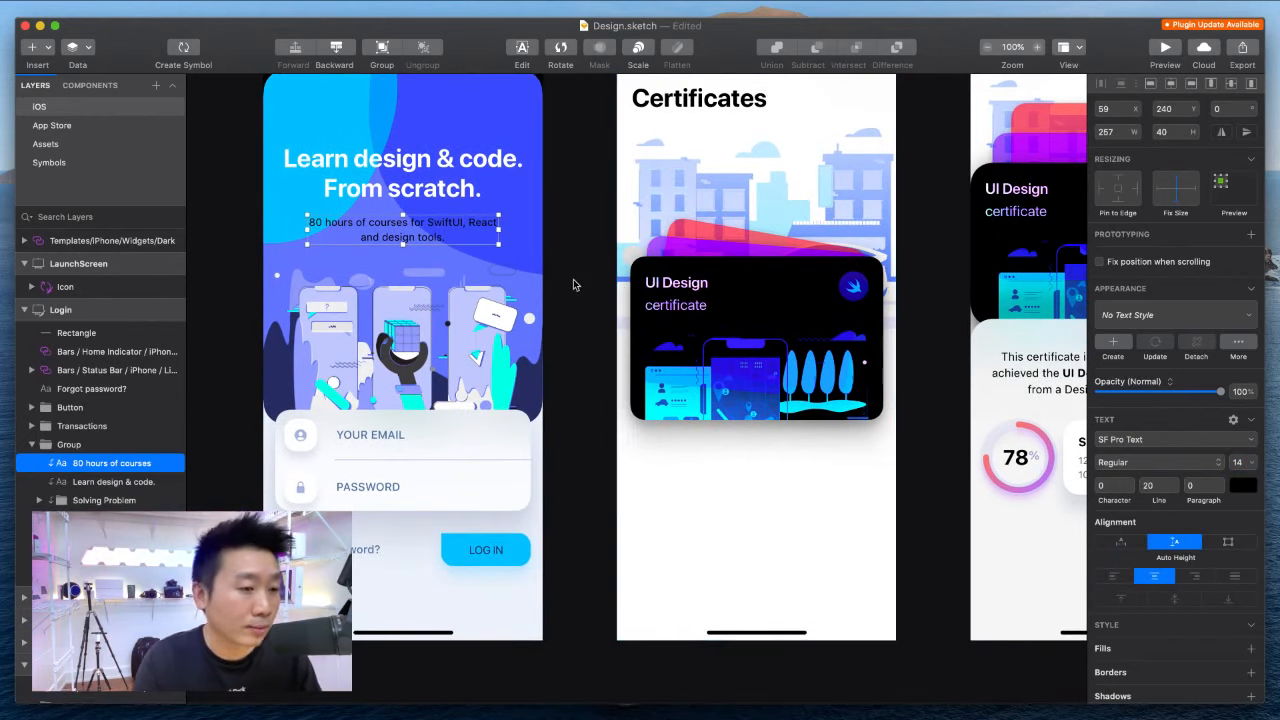
{"action": "scroll", "coordinate": [595, 279], "scroll_direction": "down", "scroll_amount": 15}
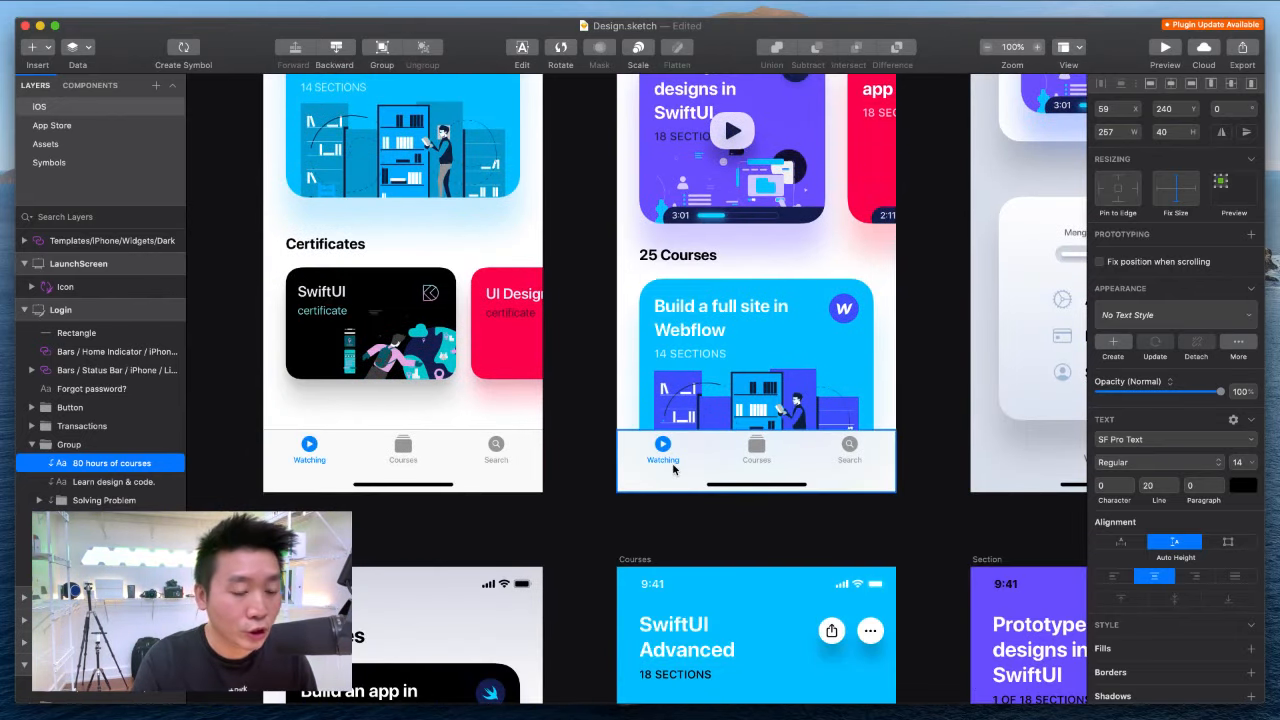
{"action": "left_click", "coordinate": [661, 463]}
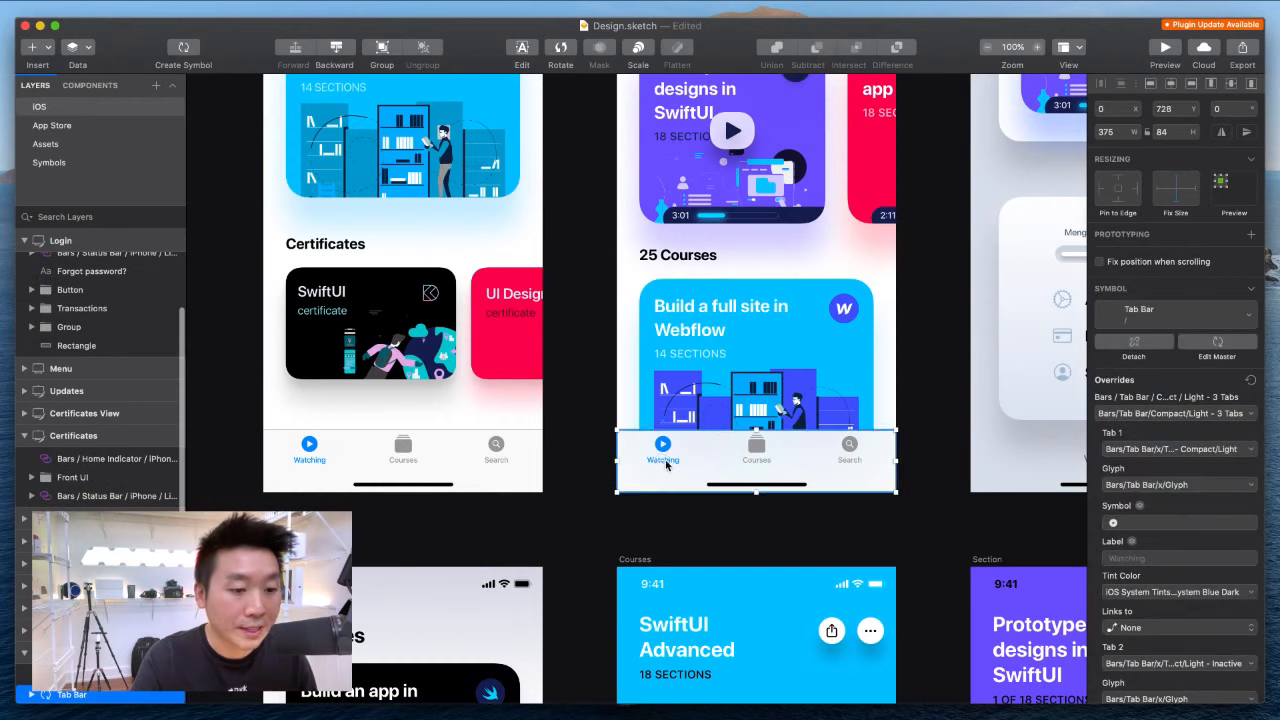
{"action": "double_click", "coordinate": [666, 461]}
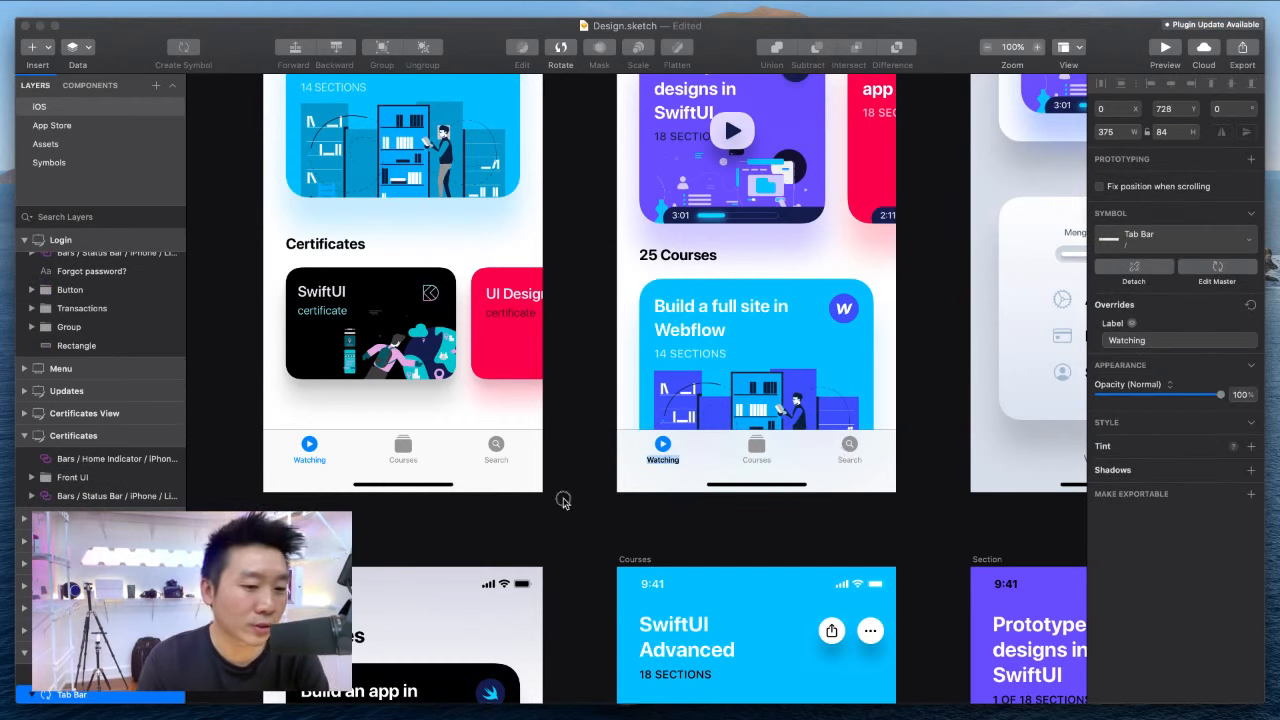
{"action": "left_click", "coordinate": [560, 500]}
{"action": "left_click", "coordinate": [668, 466]}
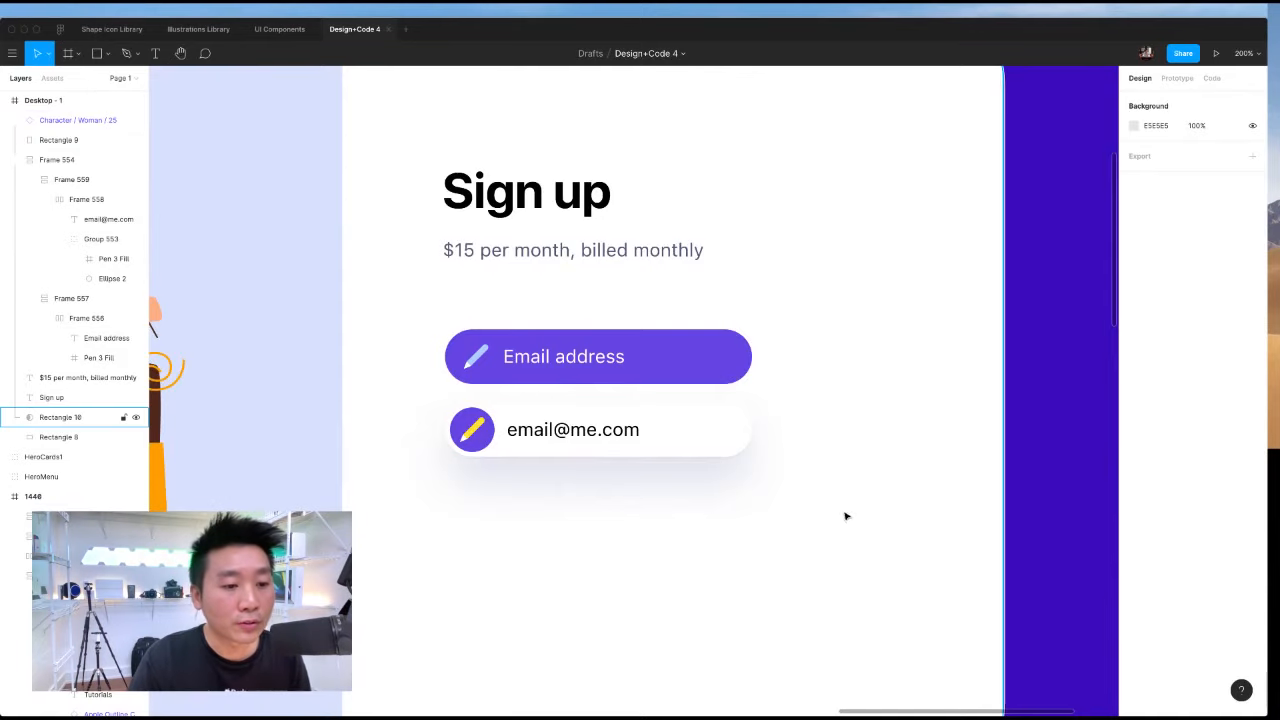
Switch to the Design+Code 4 file in Figma, review the sign-up card at 100% zoom, and check its Sign up heading's font size.
{"action": "scroll", "coordinate": [845, 516], "scroll_direction": "down", "scroll_amount": 10}
{"action": "scroll", "coordinate": [845, 516], "scroll_direction": "up", "scroll_amount": 10}
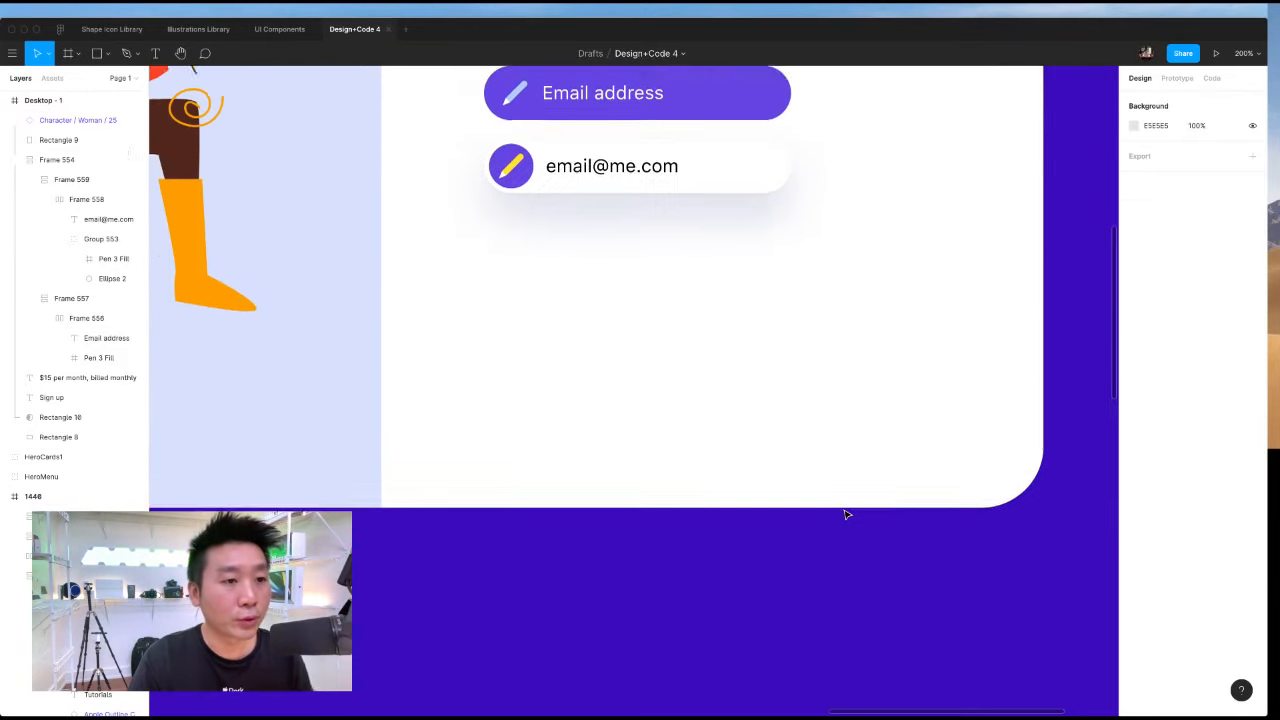
{"action": "scroll", "coordinate": [845, 515], "scroll_direction": "up", "scroll_amount": 1}
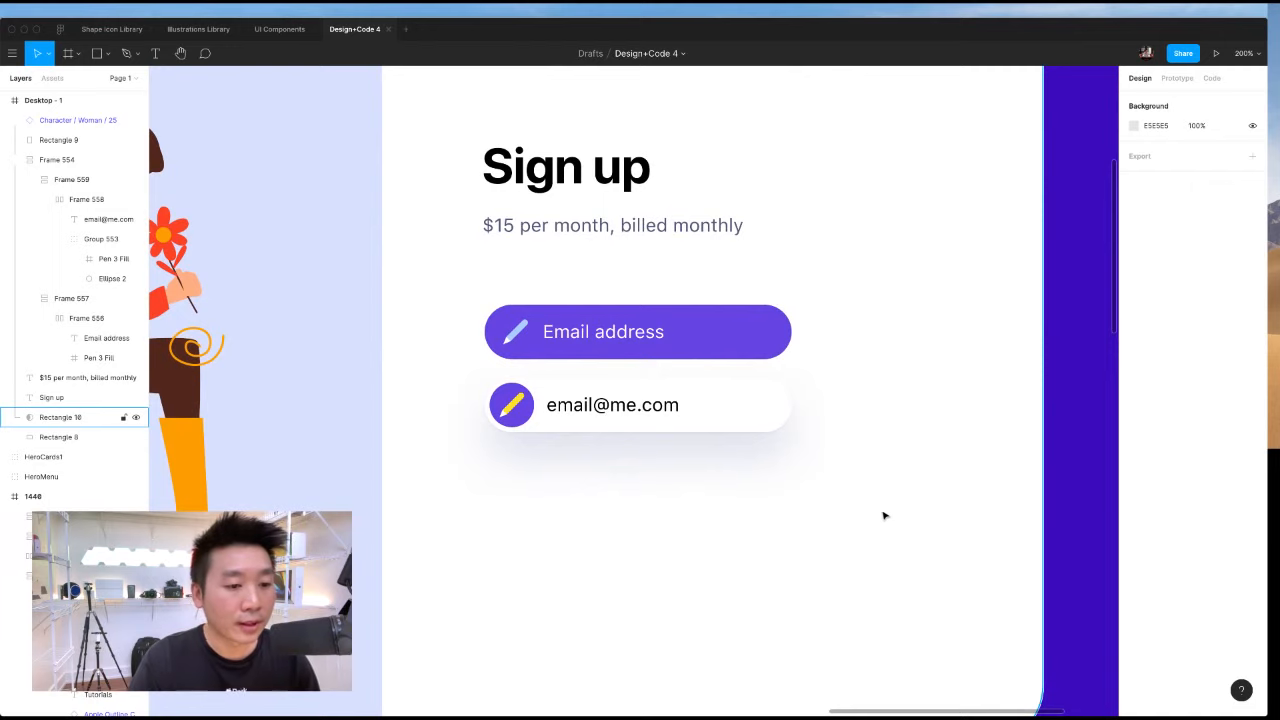
{"action": "scroll", "coordinate": [870, 511], "scroll_direction": "down", "scroll_amount": 3}
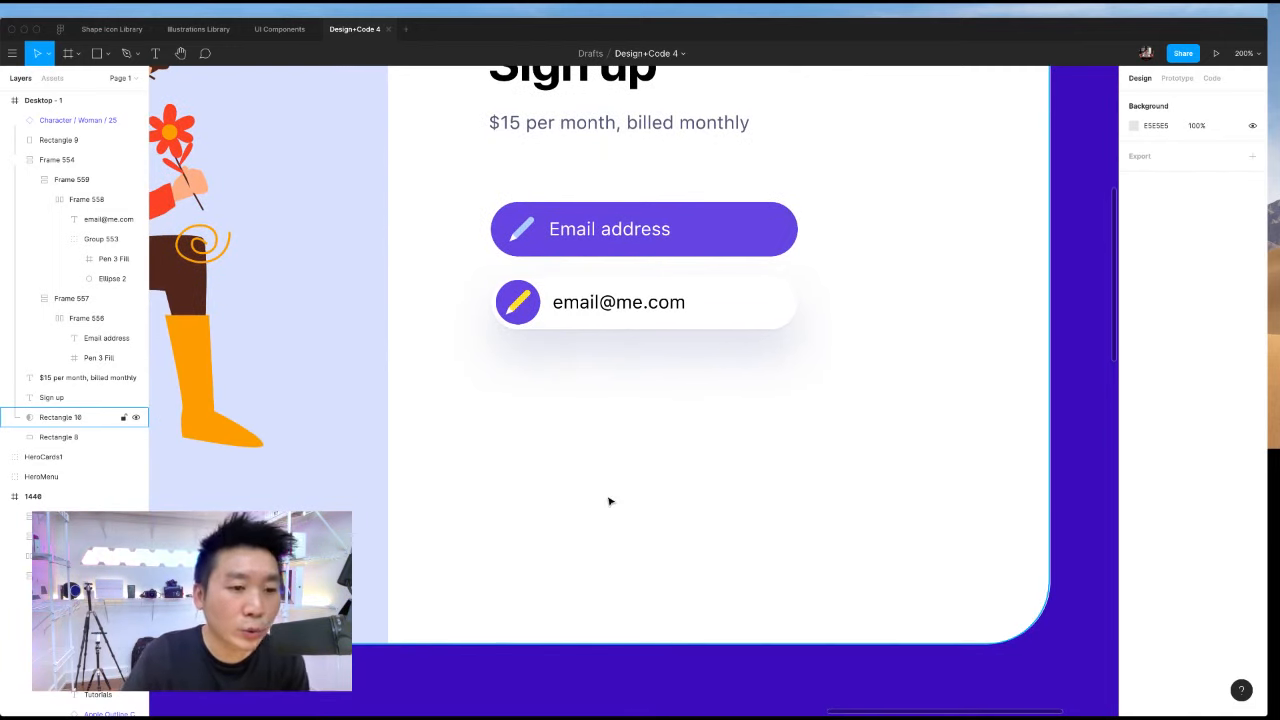
{"action": "key", "text": "shift+0"}
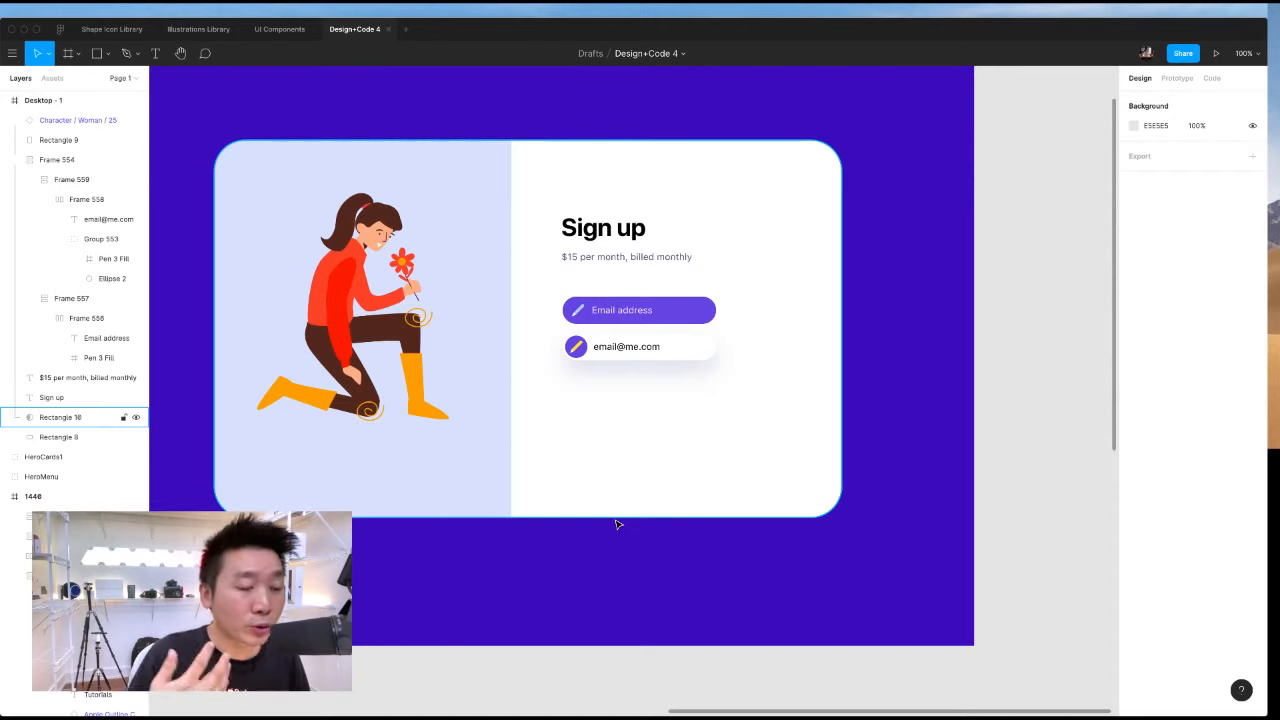
{"action": "left_click", "coordinate": [630, 236]}
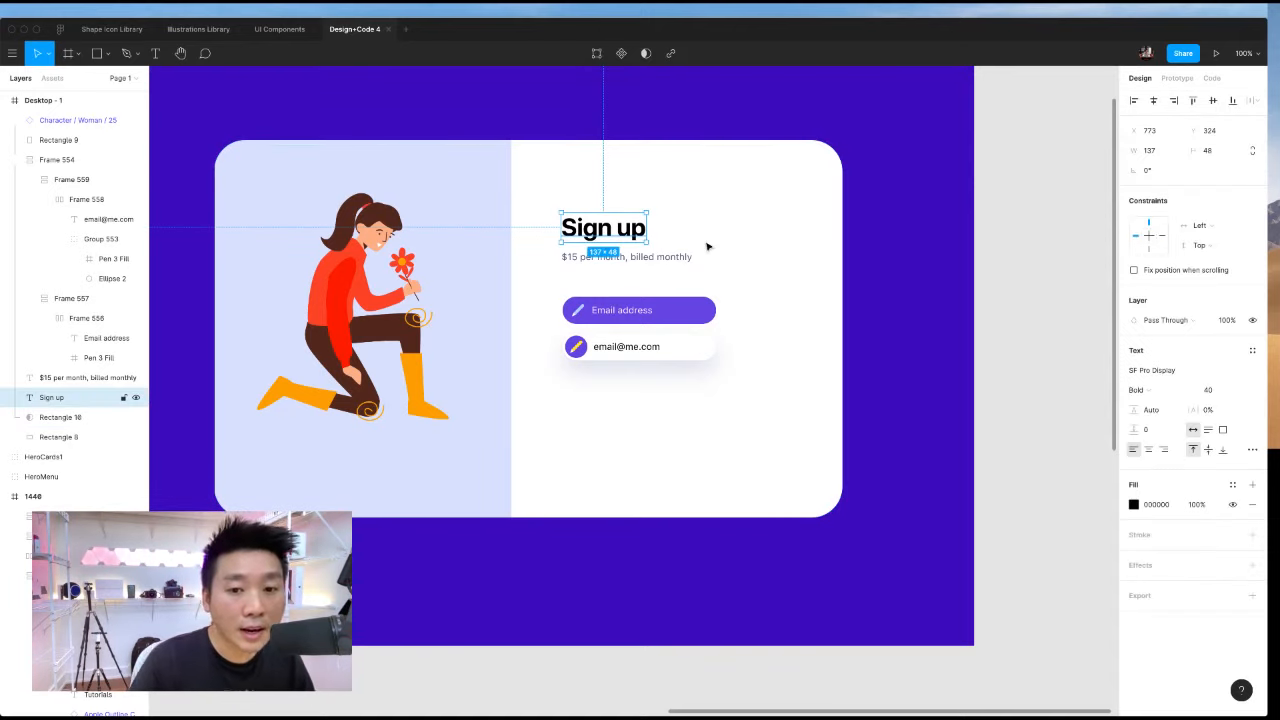
{"action": "left_click", "coordinate": [1222, 395]}
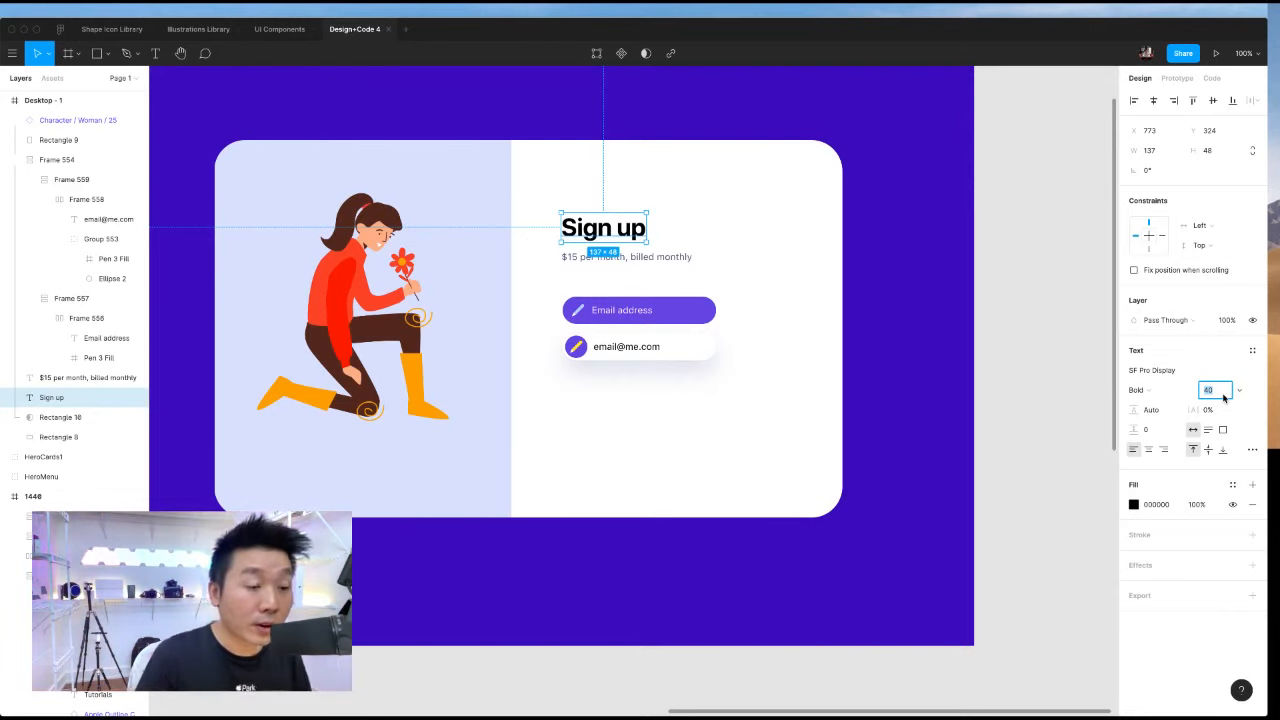
{"action": "scroll", "coordinate": [911, 280], "scroll_direction": "up", "scroll_amount": 2}
{"action": "scroll", "coordinate": [911, 281], "scroll_direction": "down", "scroll_amount": 2}
{"action": "scroll", "coordinate": [913, 285], "scroll_direction": "up", "scroll_amount": 3}
{"action": "left_click", "coordinate": [909, 294]}
{"action": "scroll", "coordinate": [909, 294], "scroll_direction": "left", "scroll_amount": 3}
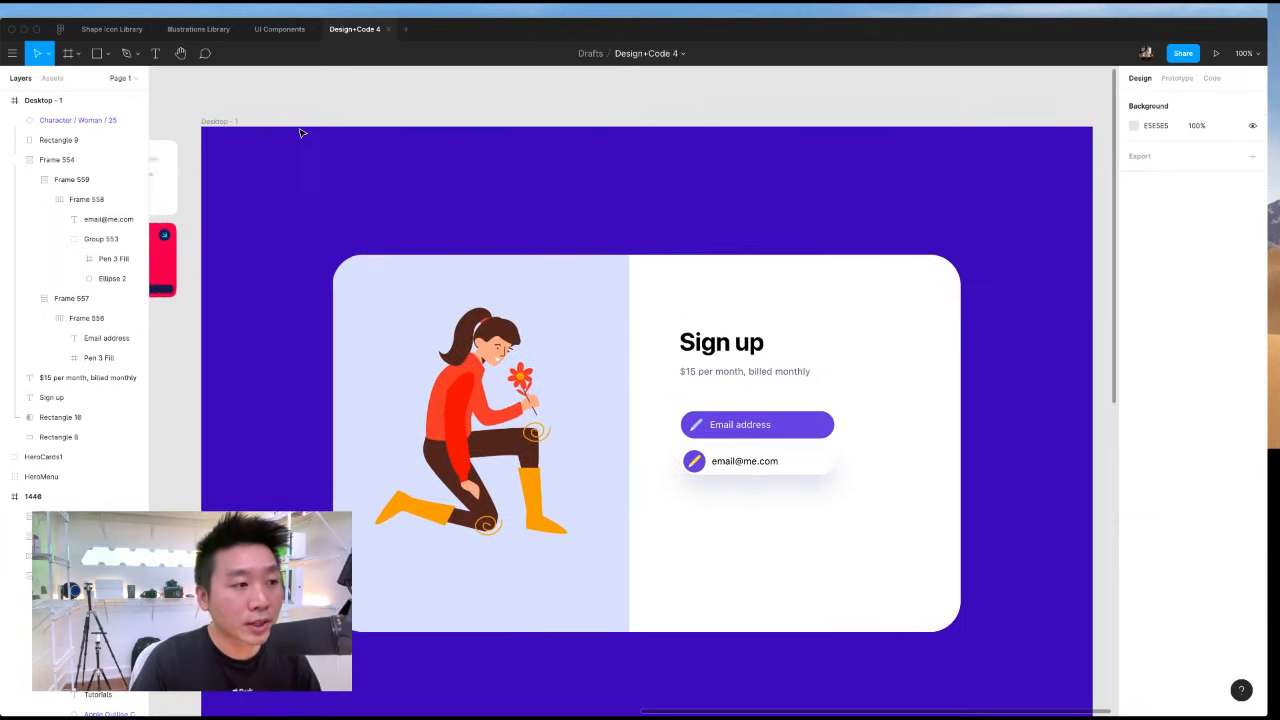
Try narrowing the Desktop - 1 frame to about 895 px wide and undo the resize.
{"action": "left_click", "coordinate": [222, 121]}
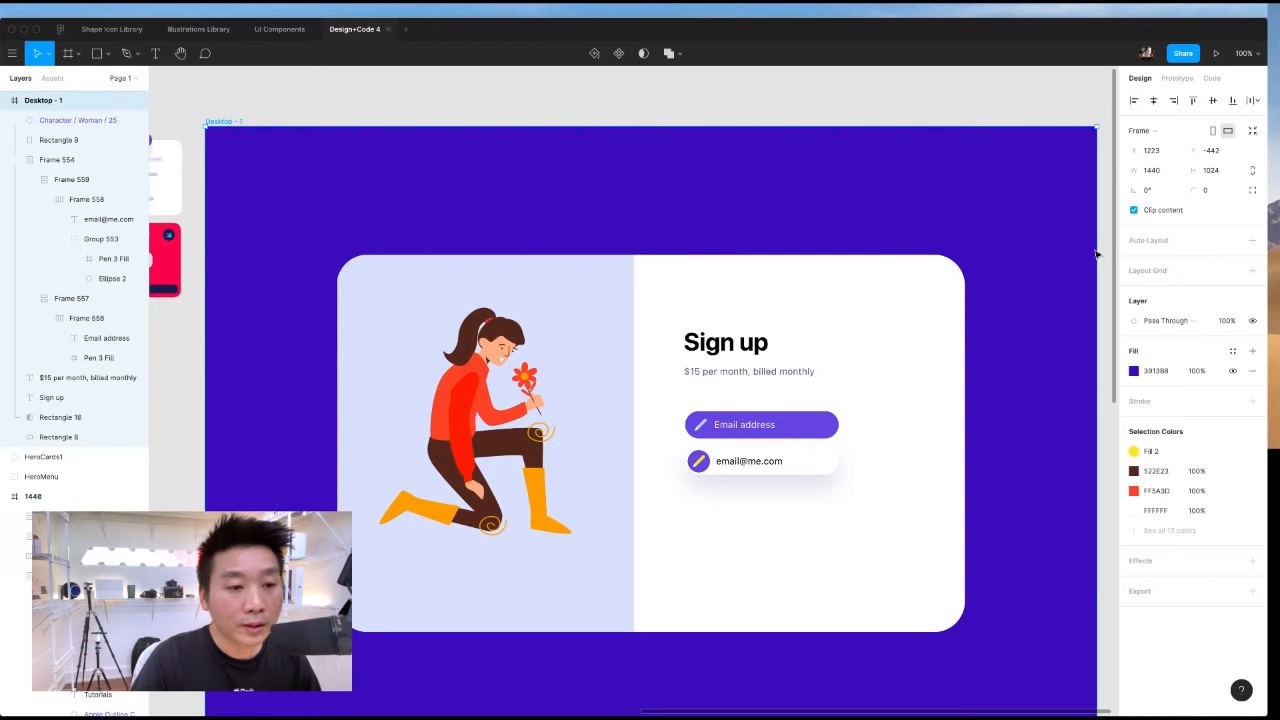
{"action": "left_click_drag", "start_coordinate": [1095, 254], "coordinate": [760, 280]}
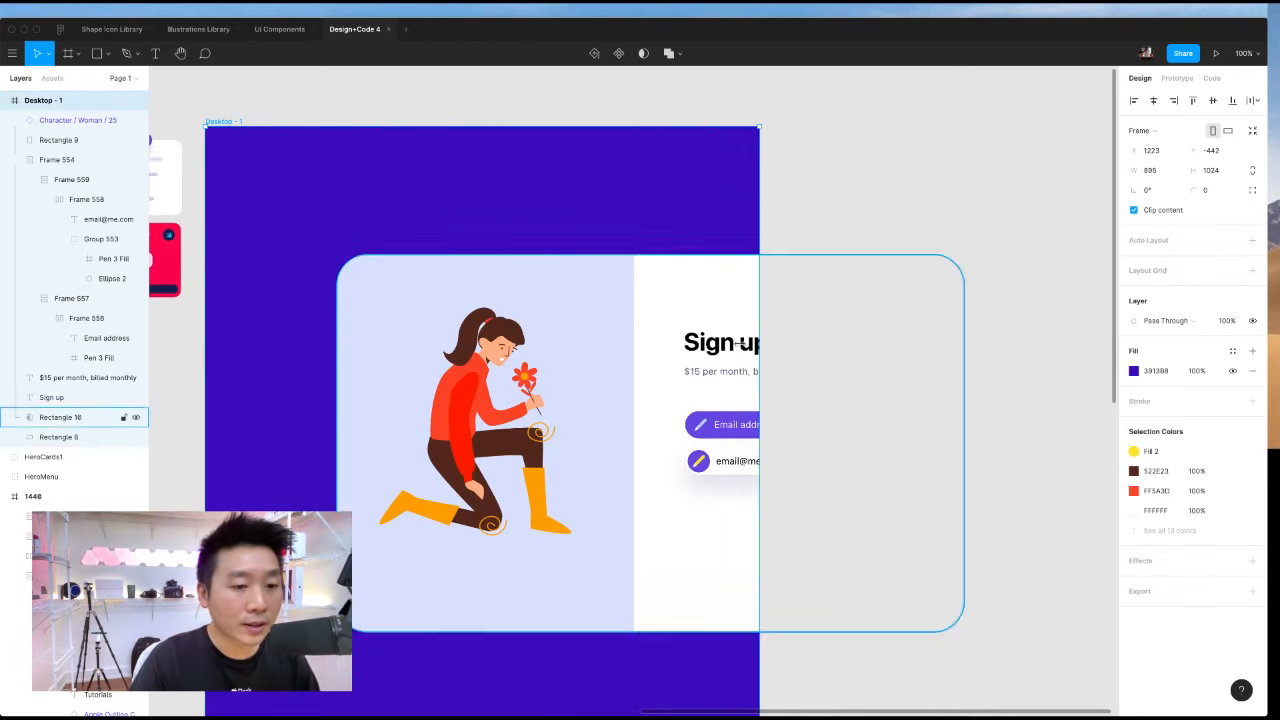
{"action": "key", "text": "ctrl+z"}
Try font sizes 50 and 60 on the card's Sign up heading.
{"action": "left_click", "coordinate": [736, 345]}
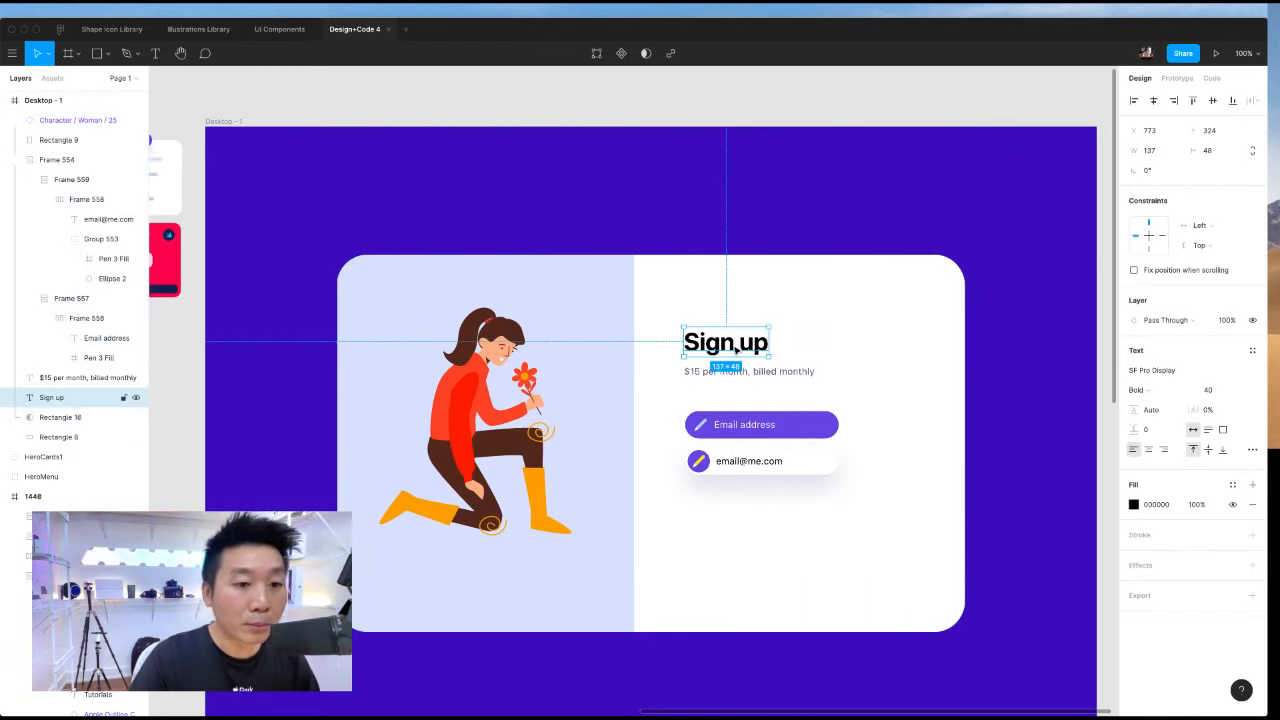
{"action": "scroll", "coordinate": [980, 346], "scroll_direction": "right", "scroll_amount": 3}
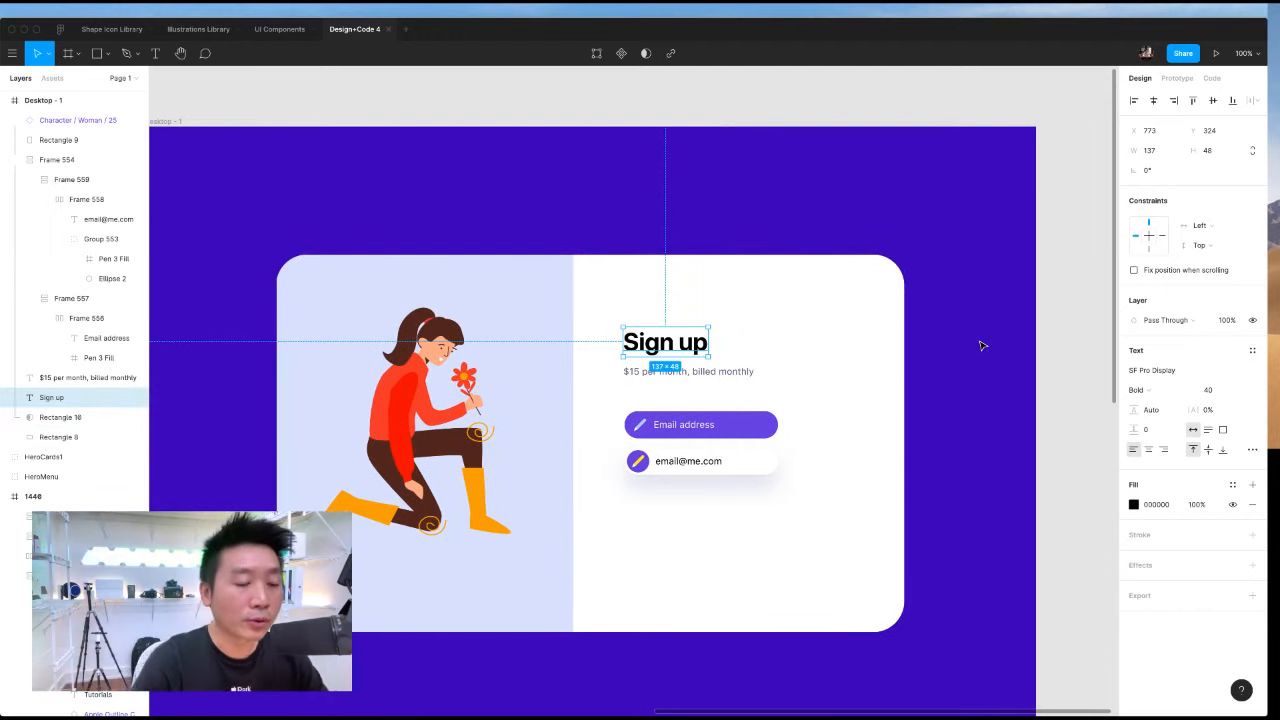
{"action": "left_click", "coordinate": [1212, 390]}
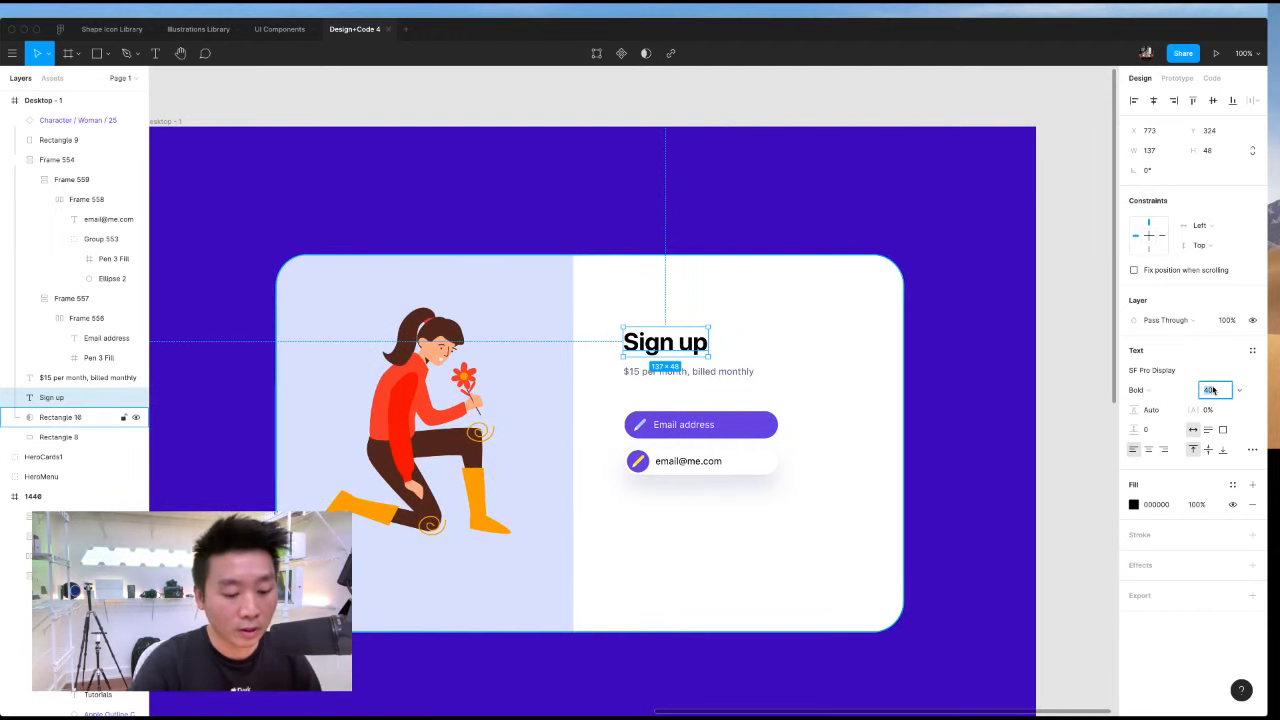
{"action": "type", "text": "60"}
{"action": "key", "text": "Return"}
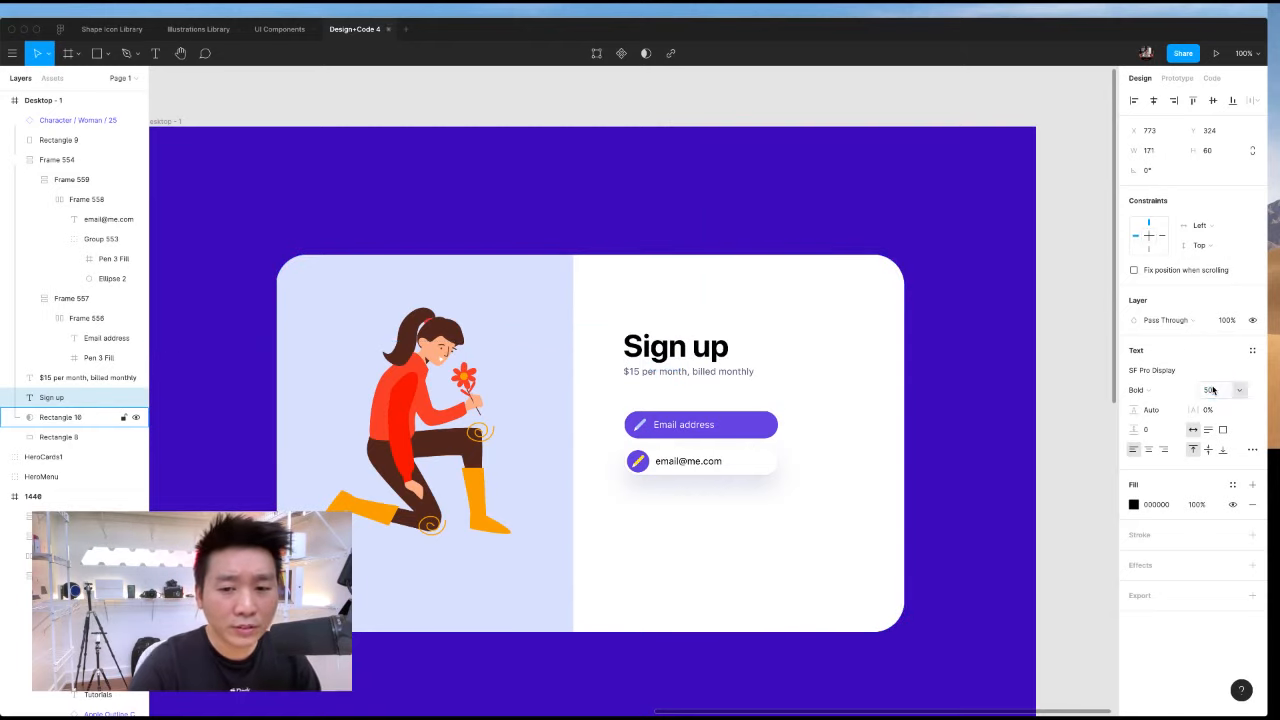
{"action": "type", "text": "60"}
{"action": "key", "text": "Return"}
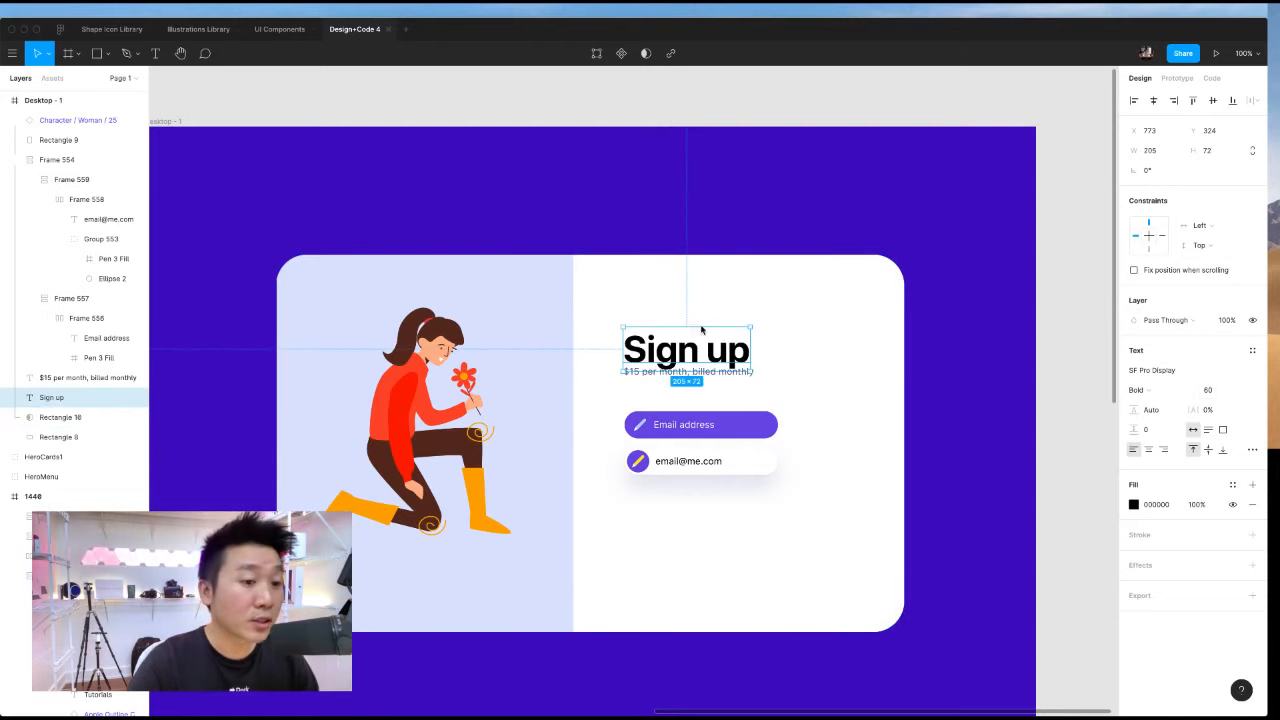
Move the Sign up heading slightly upward, and undo the move together with the font size changes.
{"action": "left_click_drag", "start_coordinate": [670, 352], "coordinate": [671, 338]}
{"action": "key", "text": "super+z"}
{"action": "key", "text": "super+z"}
{"action": "key", "text": "super+z"}
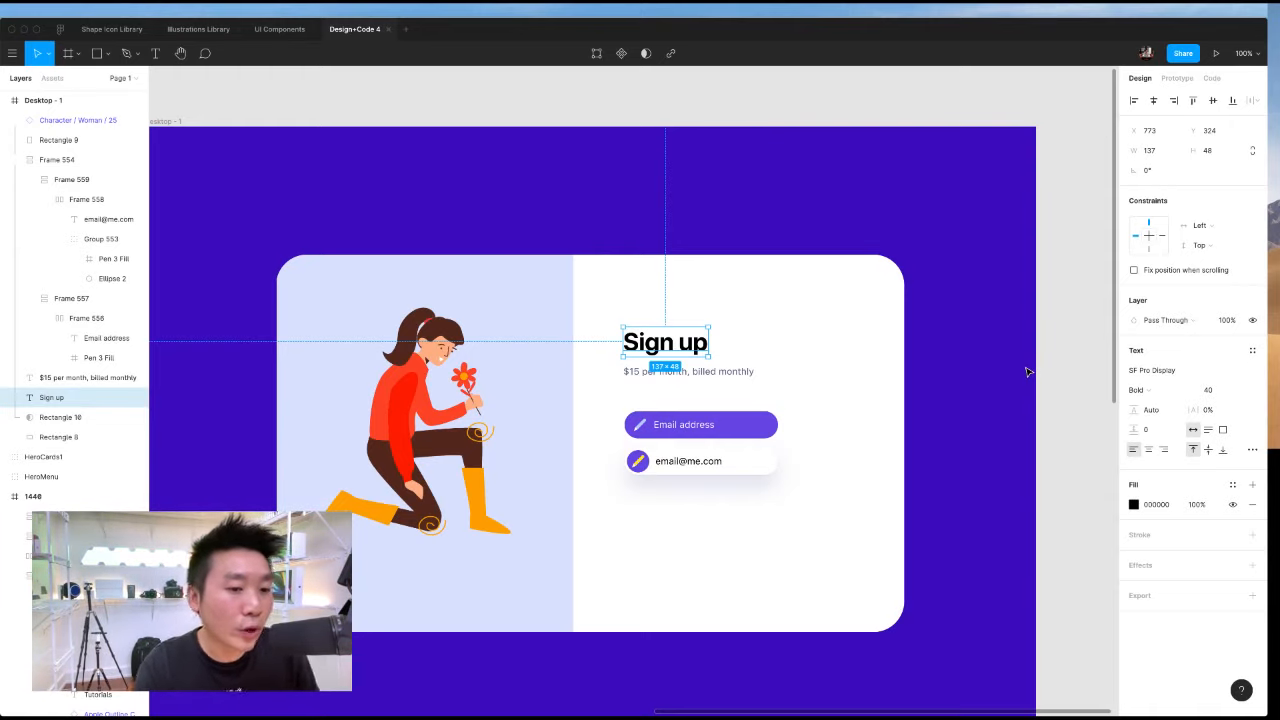
Compare the text settings of the "$15 per month, billed monthly" line and the Sign up heading.
{"action": "left_click", "coordinate": [748, 374]}
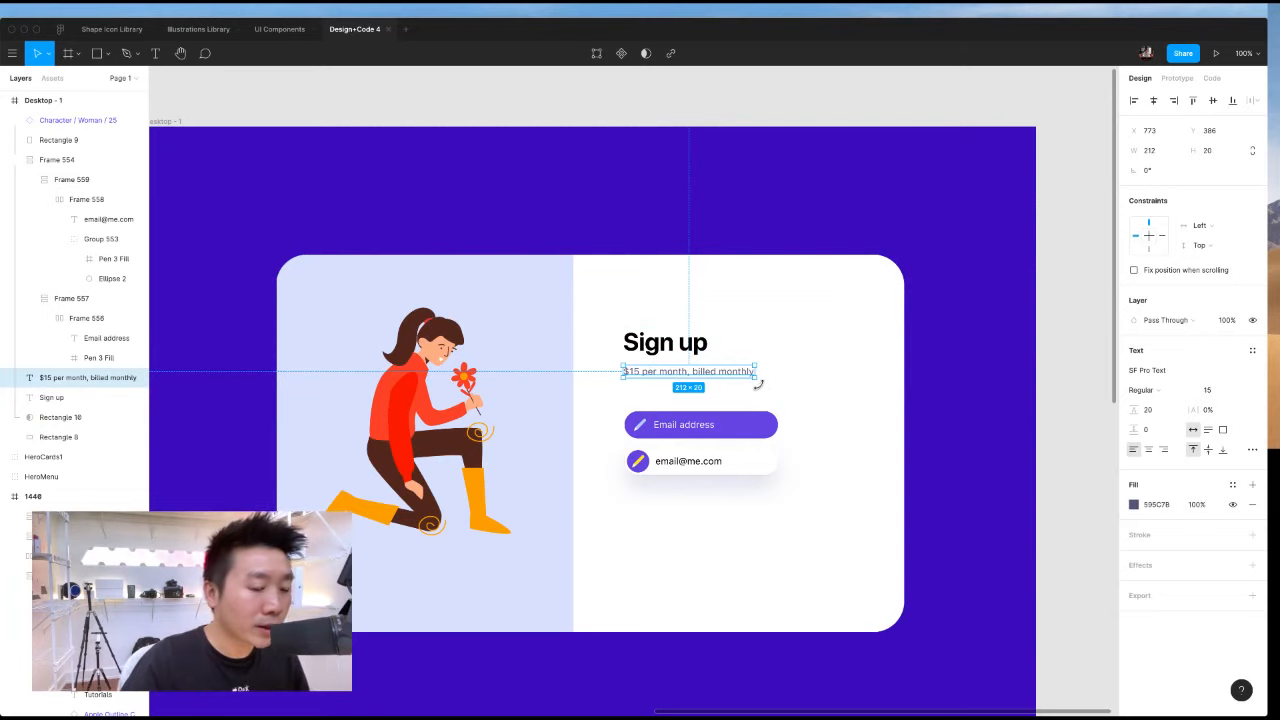
{"action": "left_click", "coordinate": [679, 352]}
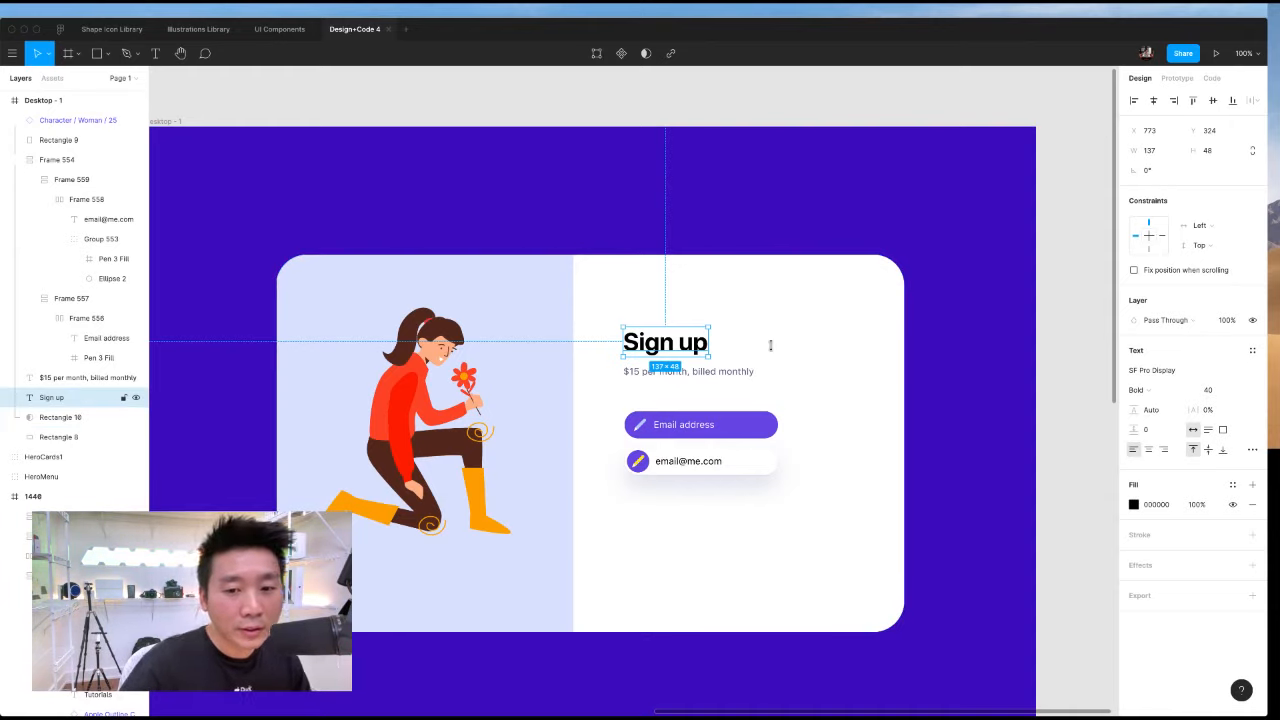
Try font size 100 on the card's Sign up heading and shift the enlarged heading vertically.
{"action": "left_click", "coordinate": [1220, 390]}
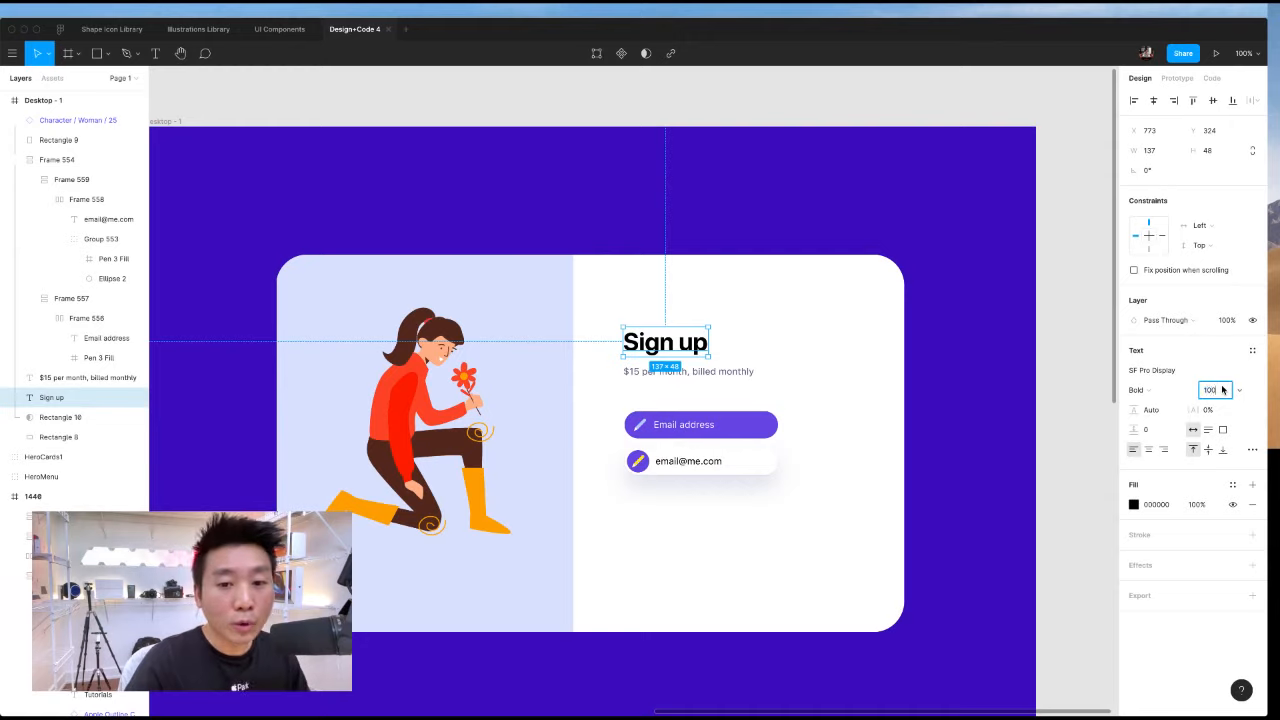
{"action": "type", "text": "100"}
{"action": "key", "text": "Return"}
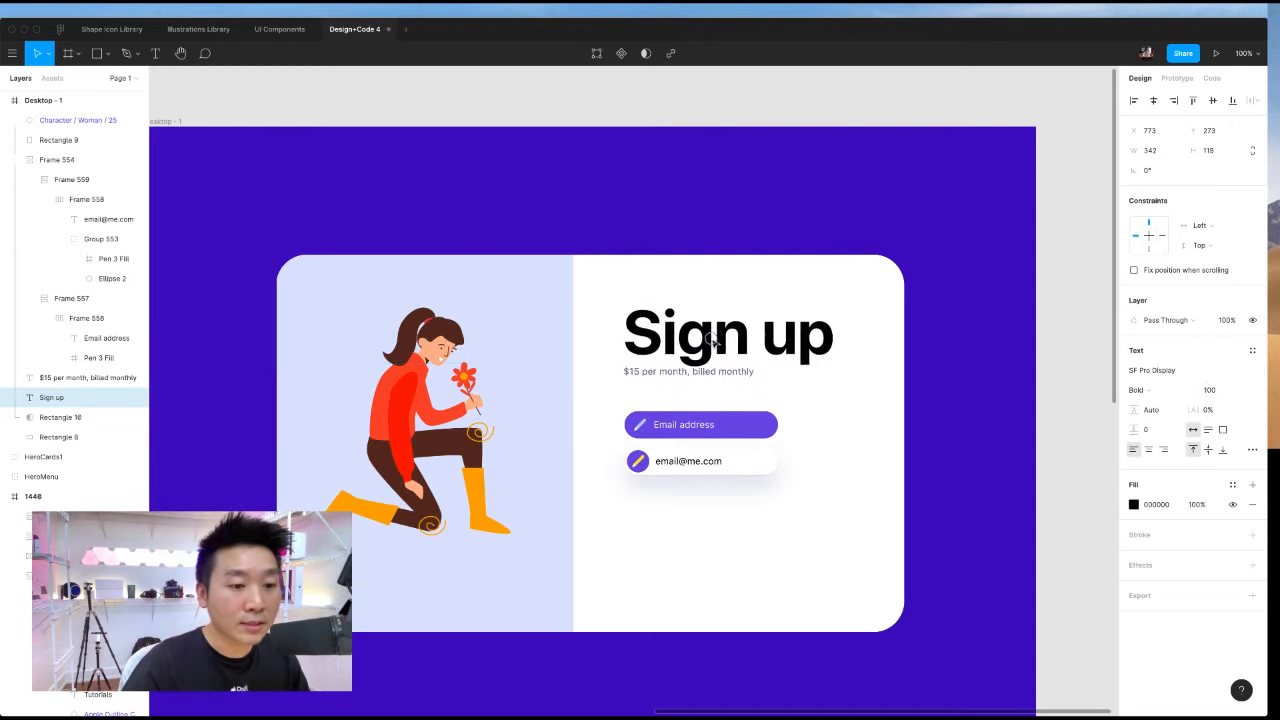
{"action": "mouse_move", "coordinate": [712, 340]}
{"action": "left_mouse_down"}
{"action": "mouse_move", "coordinate": [710, 326]}
{"action": "mouse_move", "coordinate": [711, 350]}
{"action": "left_mouse_up"}
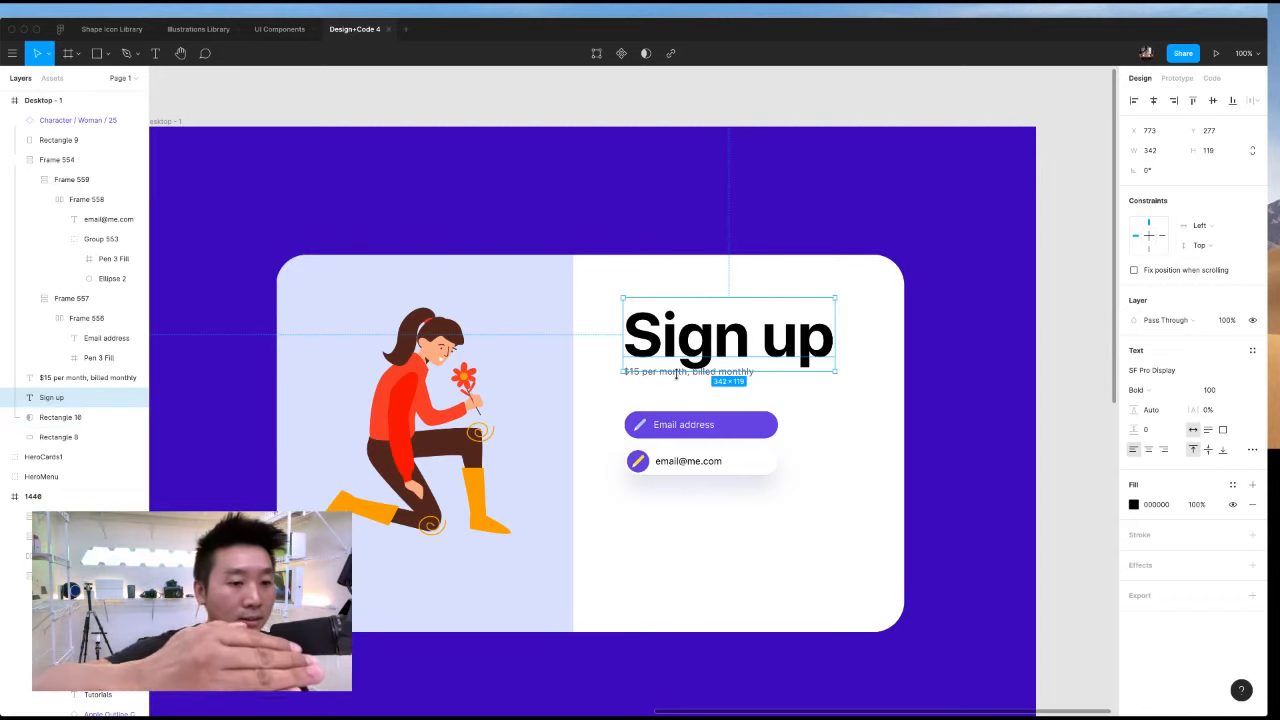
{"action": "left_click_drag", "start_coordinate": [677, 368], "coordinate": [682, 338]}
{"action": "key", "text": "super+z"}
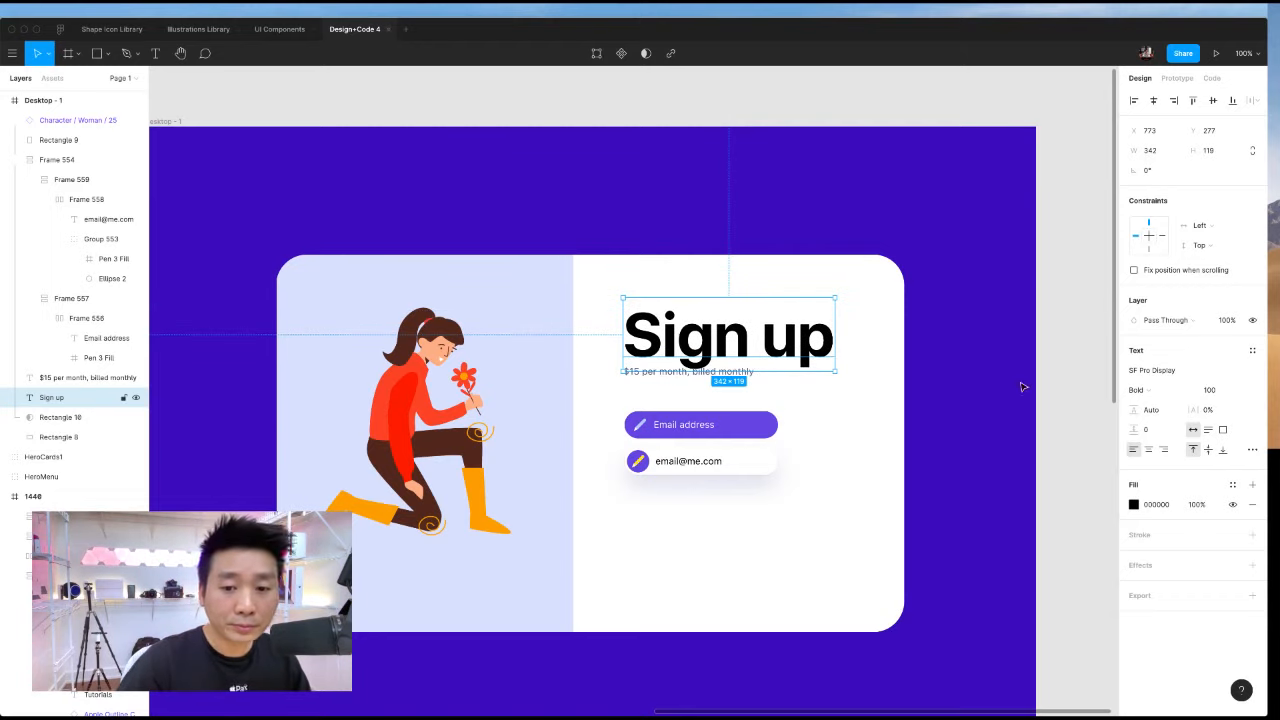
Set the Sign up heading's font size to 60 and lower it to Y 306, just above the price line.
{"action": "left_click", "coordinate": [1226, 396]}
{"action": "type", "text": "60"}
{"action": "key", "text": "Return"}
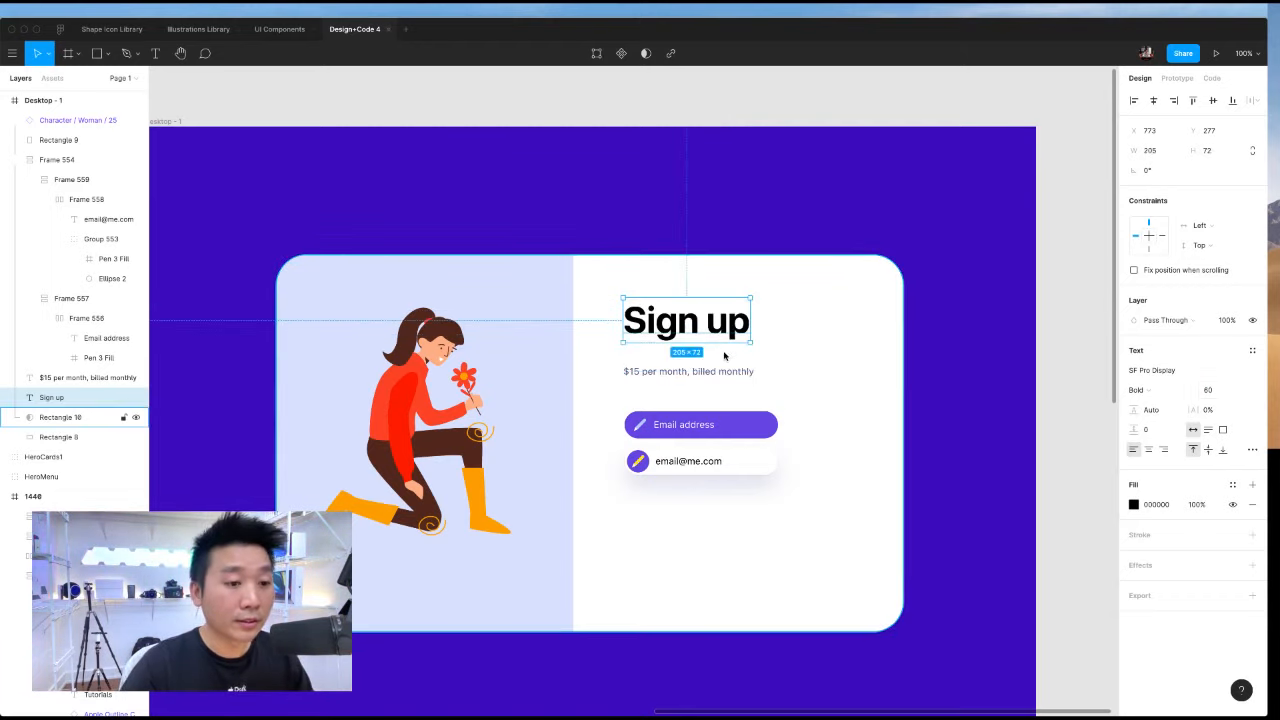
{"action": "key", "text": "Down"}
{"action": "key", "text": "Down"}
{"action": "key", "text": "Down"}
{"action": "key", "text": "alt"}
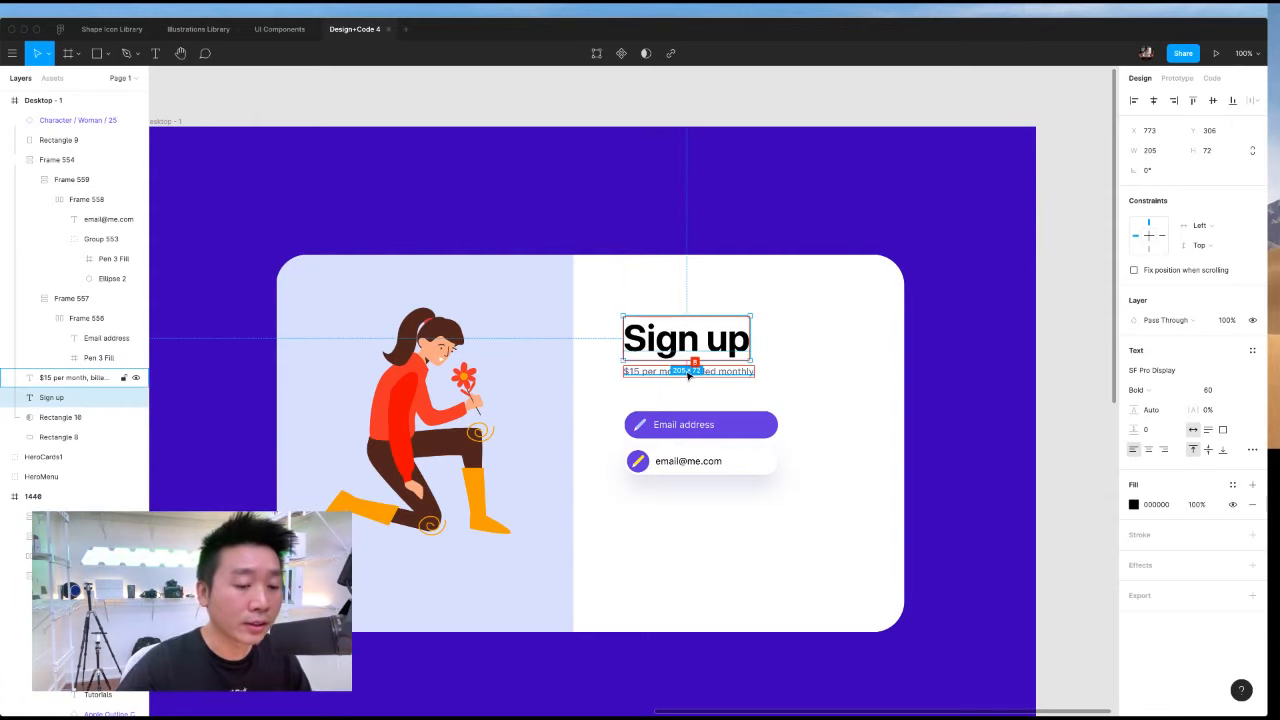
{"action": "key", "text": "alt"}
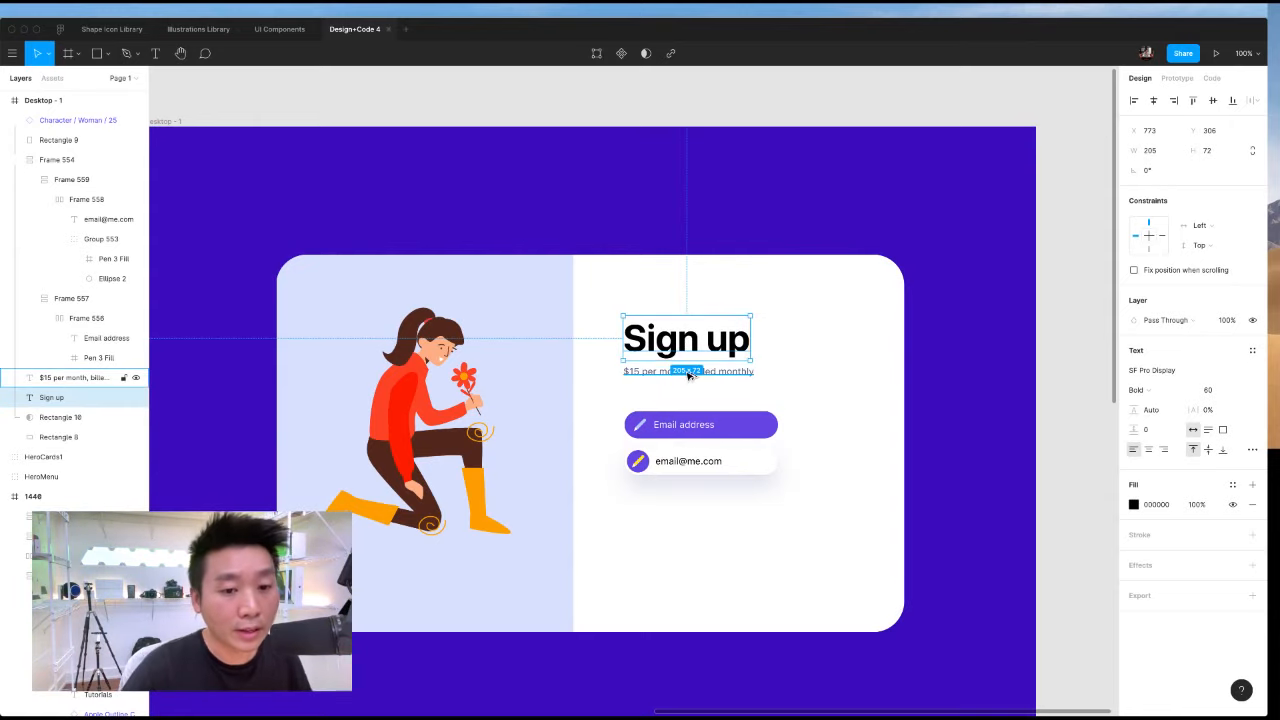
{"action": "left_click", "coordinate": [1050, 395]}
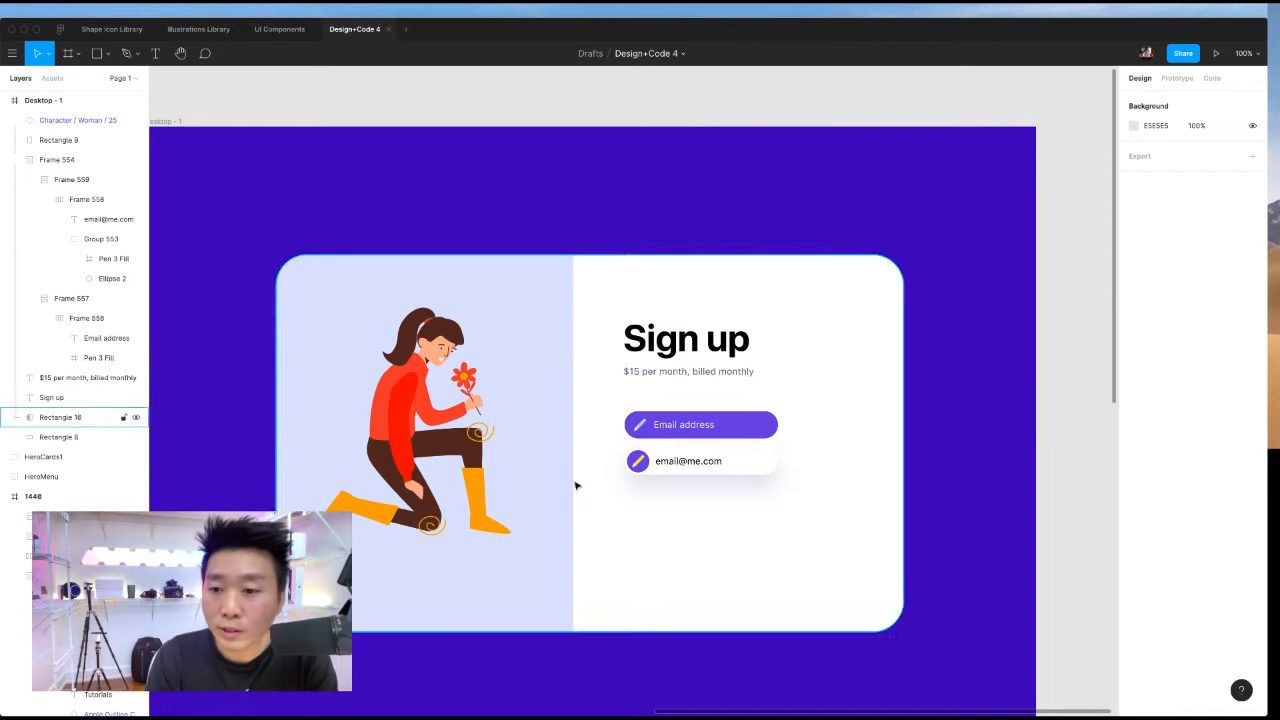
Examine the curved purple background shape behind the landing page header in the 1440 frame.
{"action": "scroll", "coordinate": [777, 485], "scroll_direction": "left", "scroll_amount": 1}
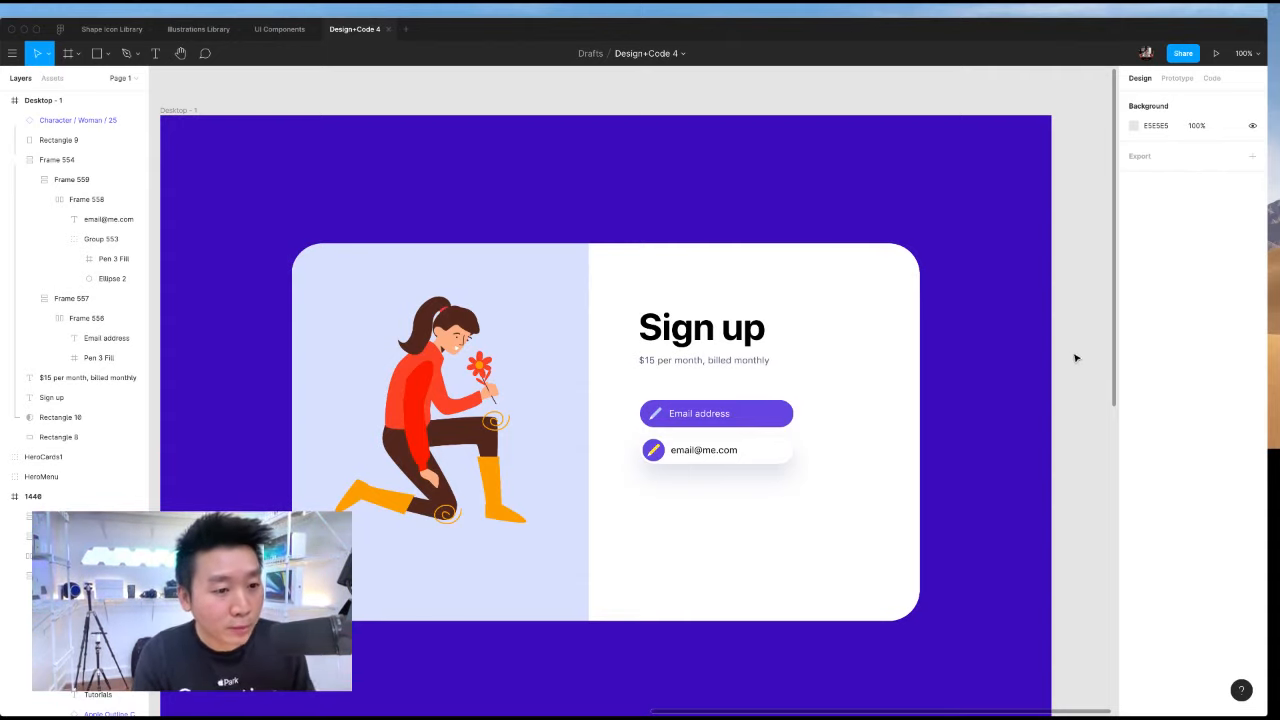
{"action": "scroll", "coordinate": [1074, 360], "scroll_direction": "down", "scroll_amount": 2}
{"action": "scroll", "coordinate": [1090, 380], "scroll_direction": "left", "scroll_amount": 2}
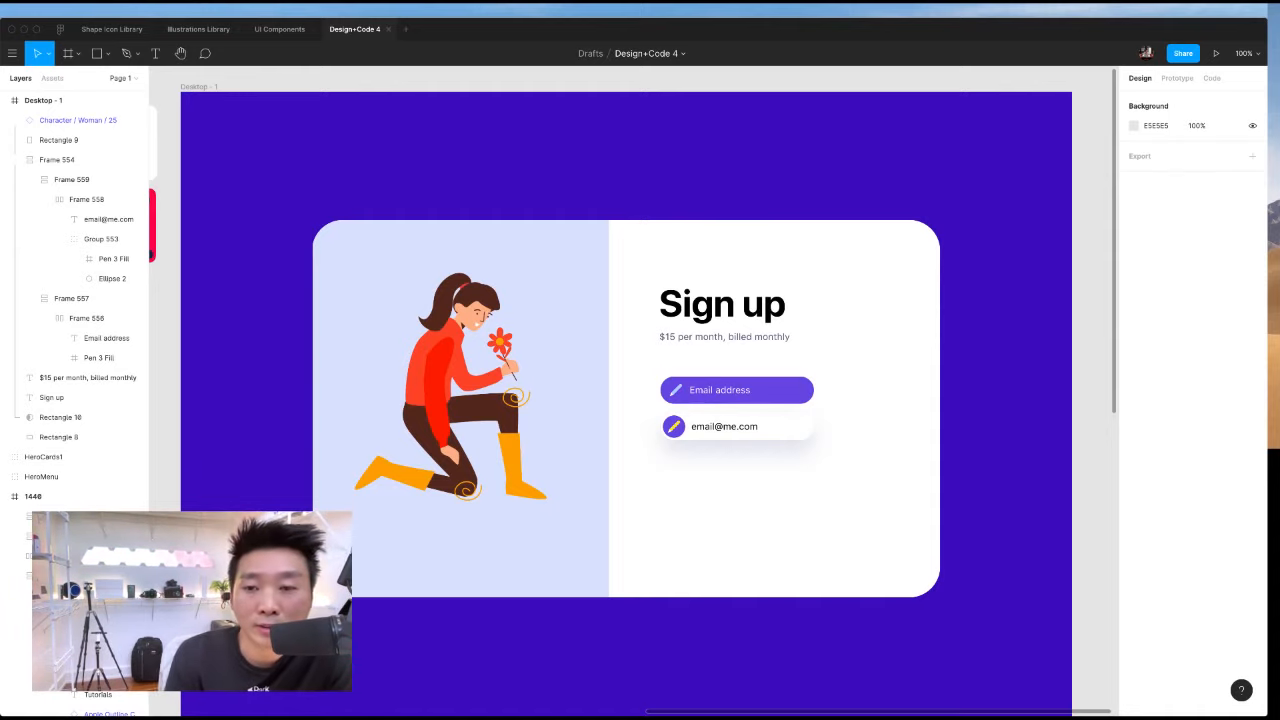
{"action": "scroll", "coordinate": [509, 412], "scroll_direction": "left", "scroll_amount": 10}
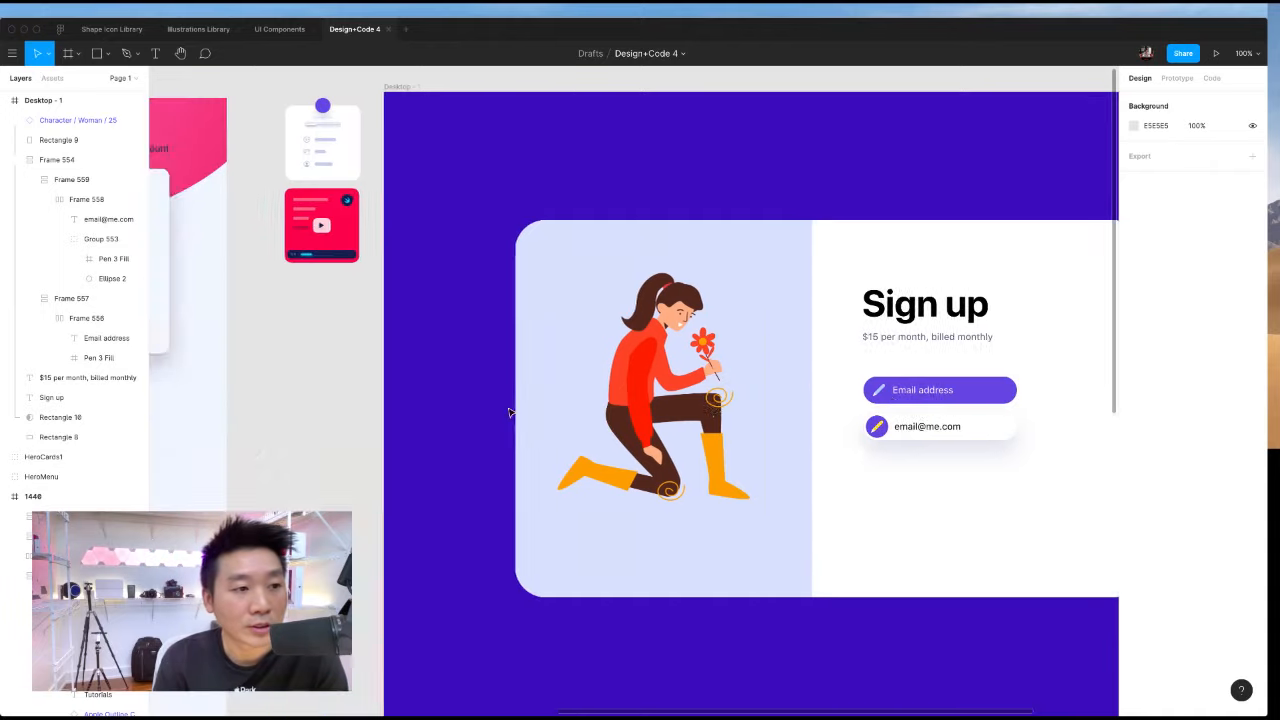
{"action": "scroll", "coordinate": [509, 412], "scroll_direction": "left", "scroll_amount": 6}
{"action": "left_click", "coordinate": [487, 426]}
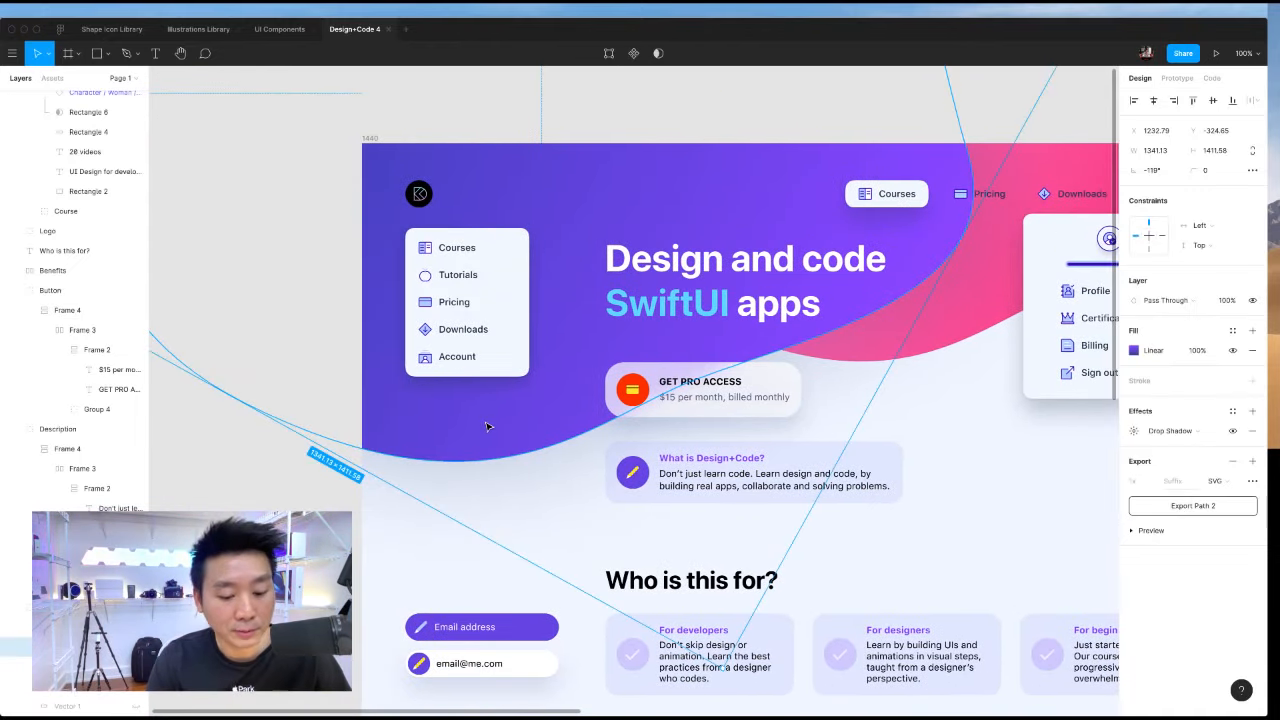
{"action": "key", "text": "minus"}
Draw a large blank frame in the empty canvas area below the Desktop - 1 frame.
{"action": "scroll", "coordinate": [508, 418], "scroll_direction": "down", "scroll_amount": 5}
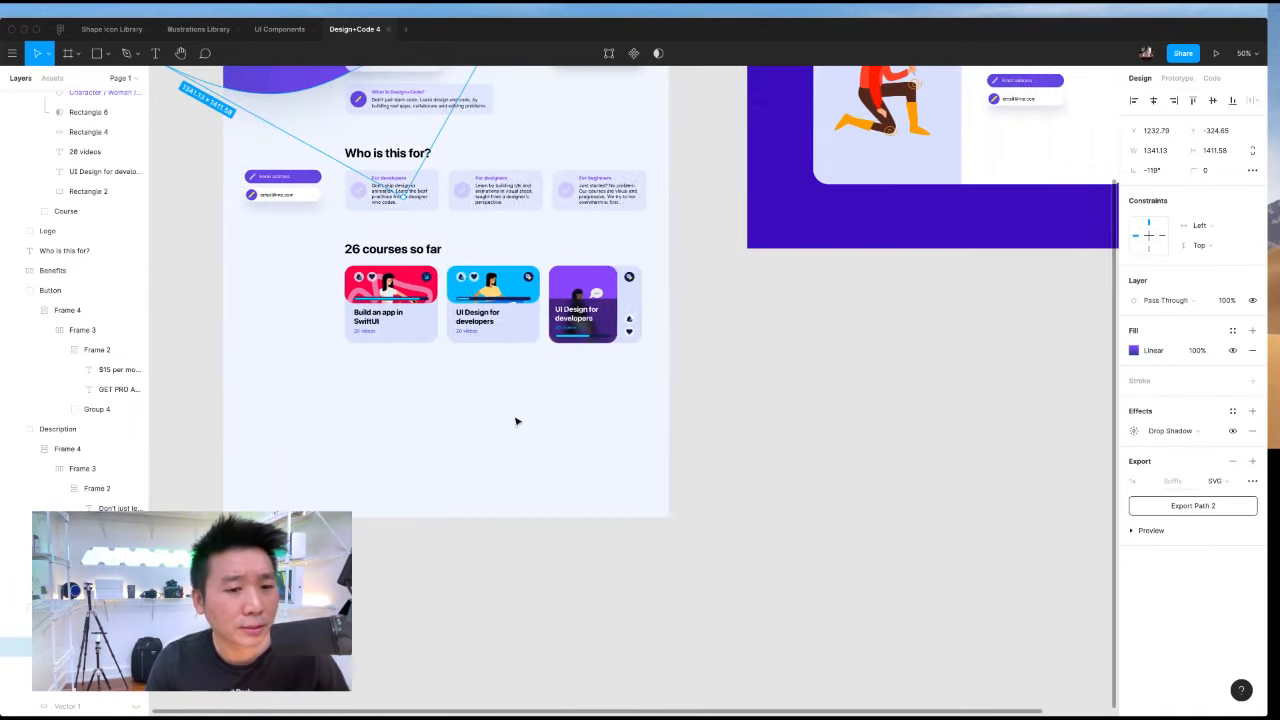
{"action": "scroll", "coordinate": [517, 420], "scroll_direction": "right", "scroll_amount": 6}
{"action": "key", "text": "f"}
{"action": "left_click_drag", "start_coordinate": [403, 292], "coordinate": [1056, 677]}
{"action": "scroll", "coordinate": [820, 620], "scroll_direction": "down", "scroll_amount": 2}
{"action": "scroll", "coordinate": [754, 662], "scroll_direction": "down", "scroll_amount": 1}
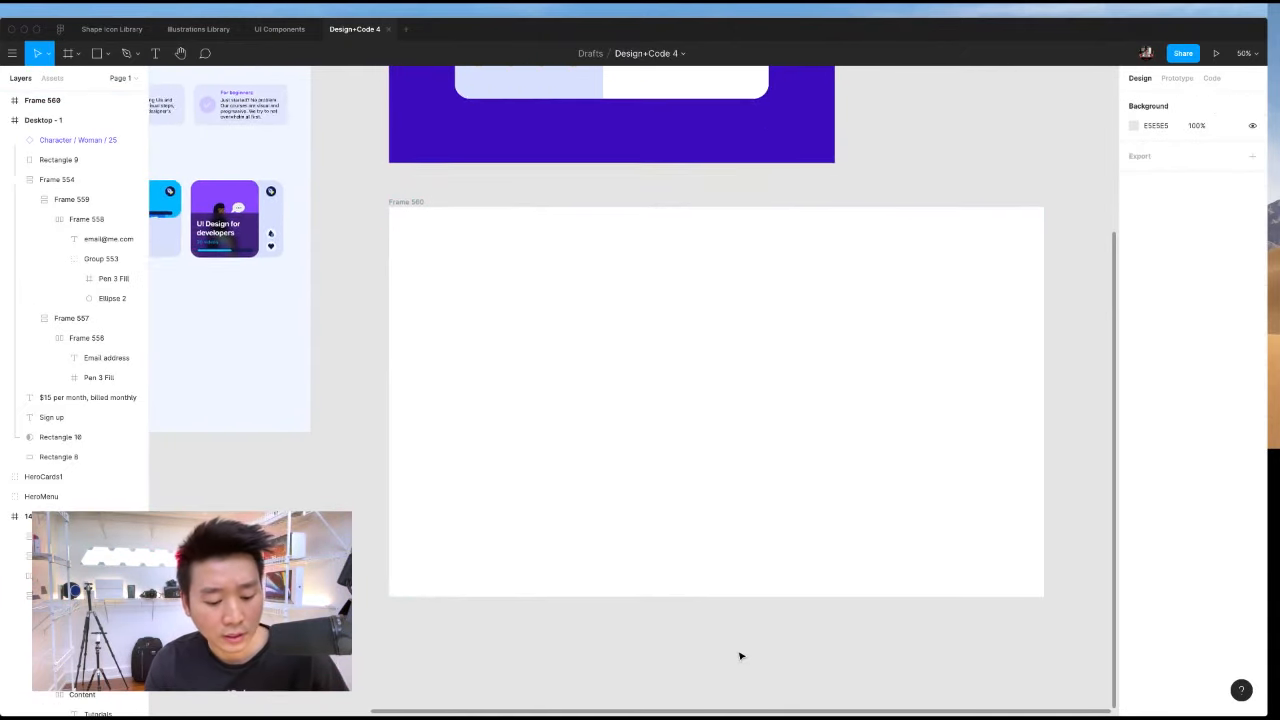
Draw a closed five-point curved blob, about 1560 × 1021, in the new blank frame with the Pen tool.
{"action": "key", "text": "o"}
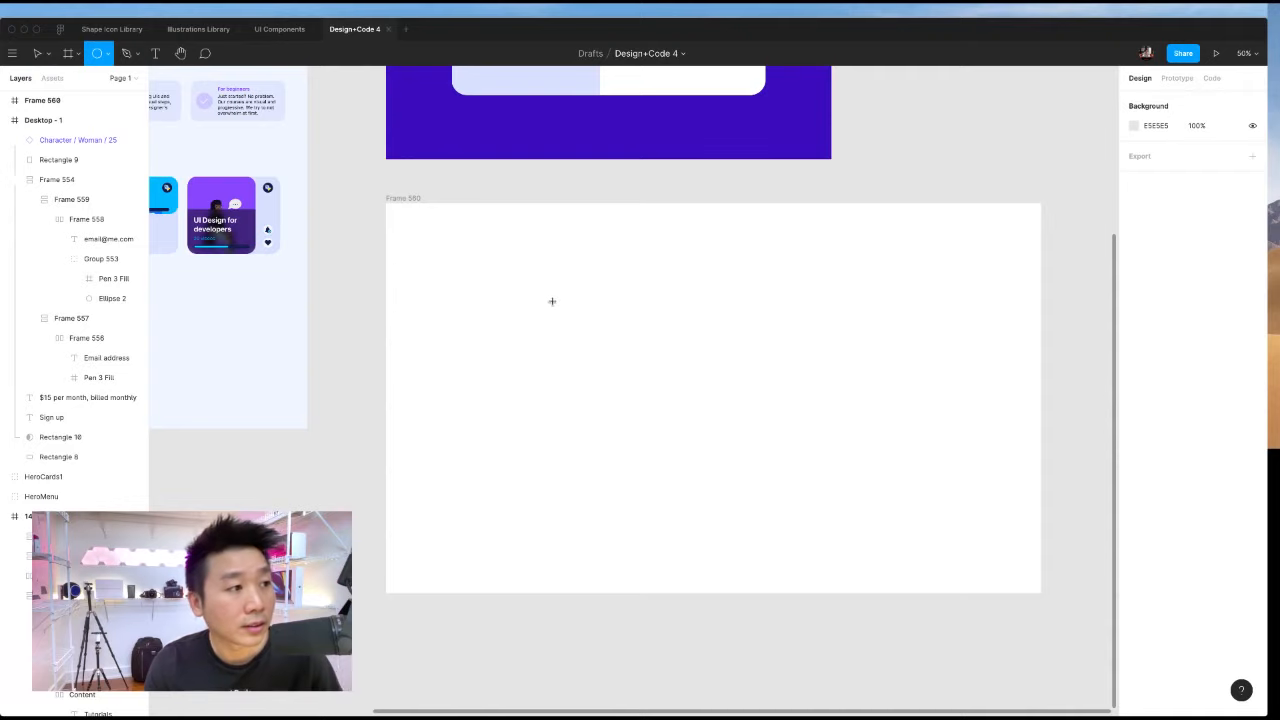
{"action": "key", "text": "p"}
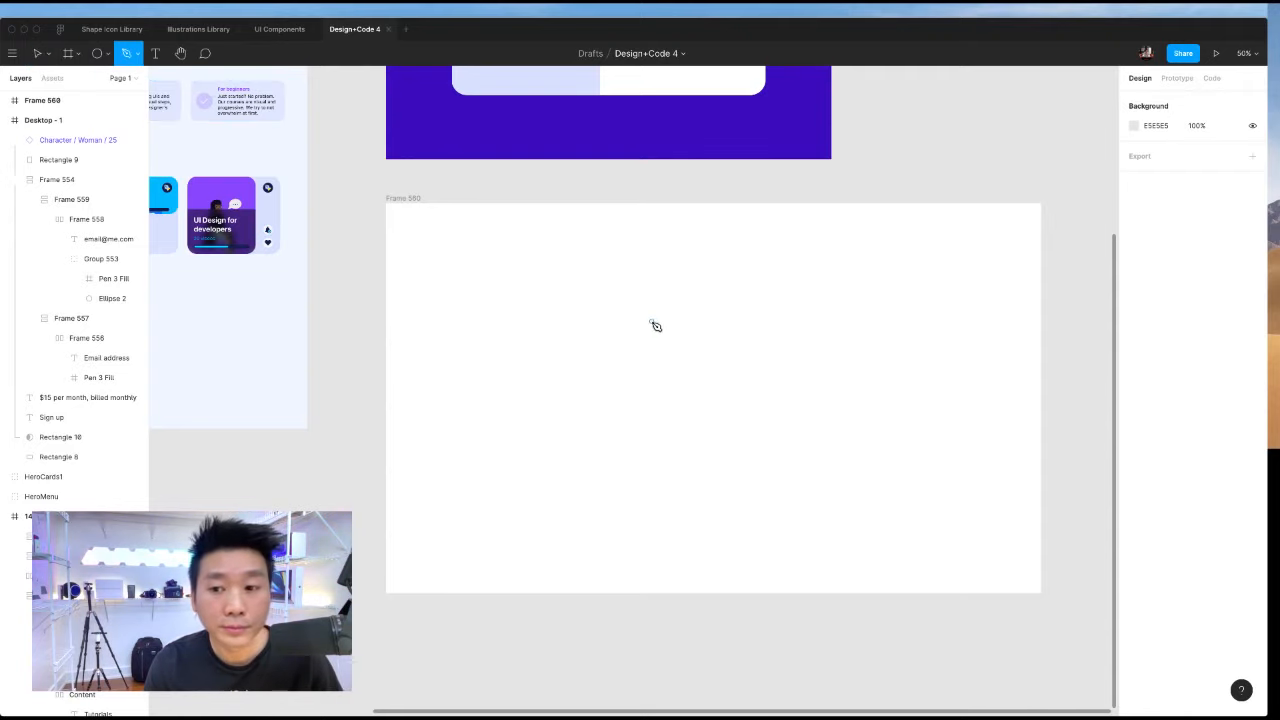
{"action": "left_click", "coordinate": [527, 373]}
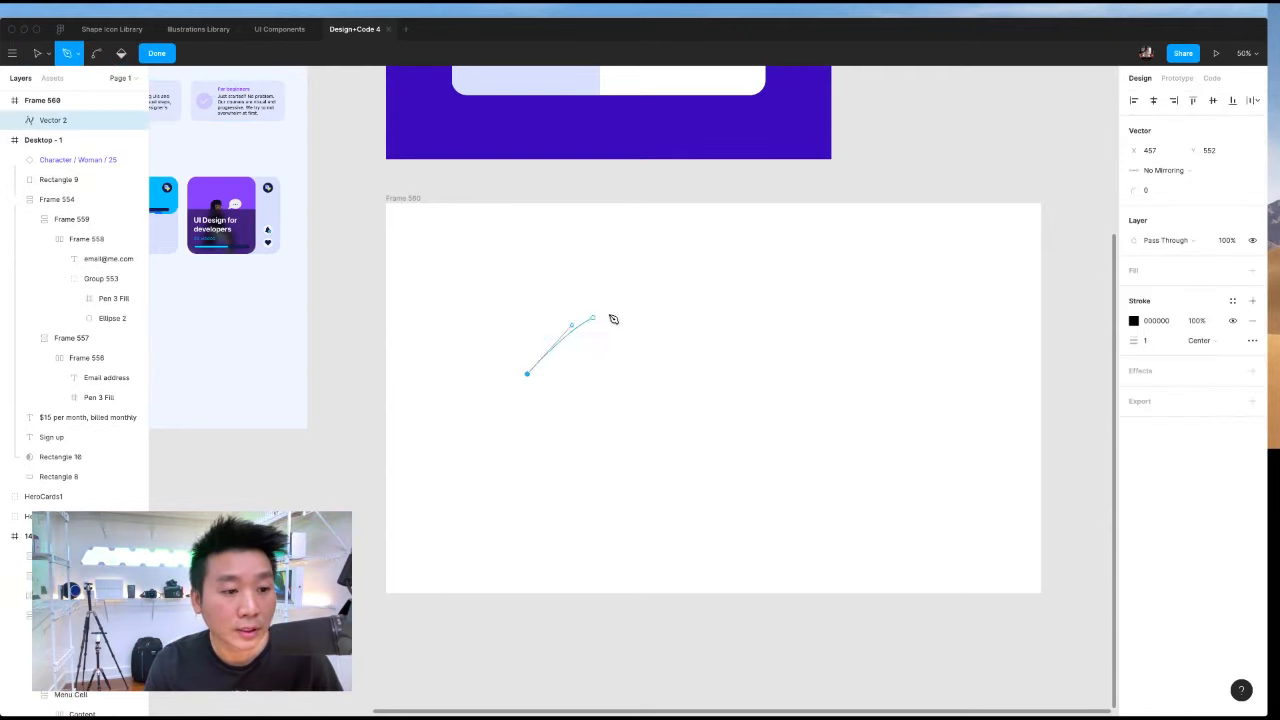
{"action": "left_click_drag", "start_coordinate": [704, 289], "coordinate": [796, 316]}
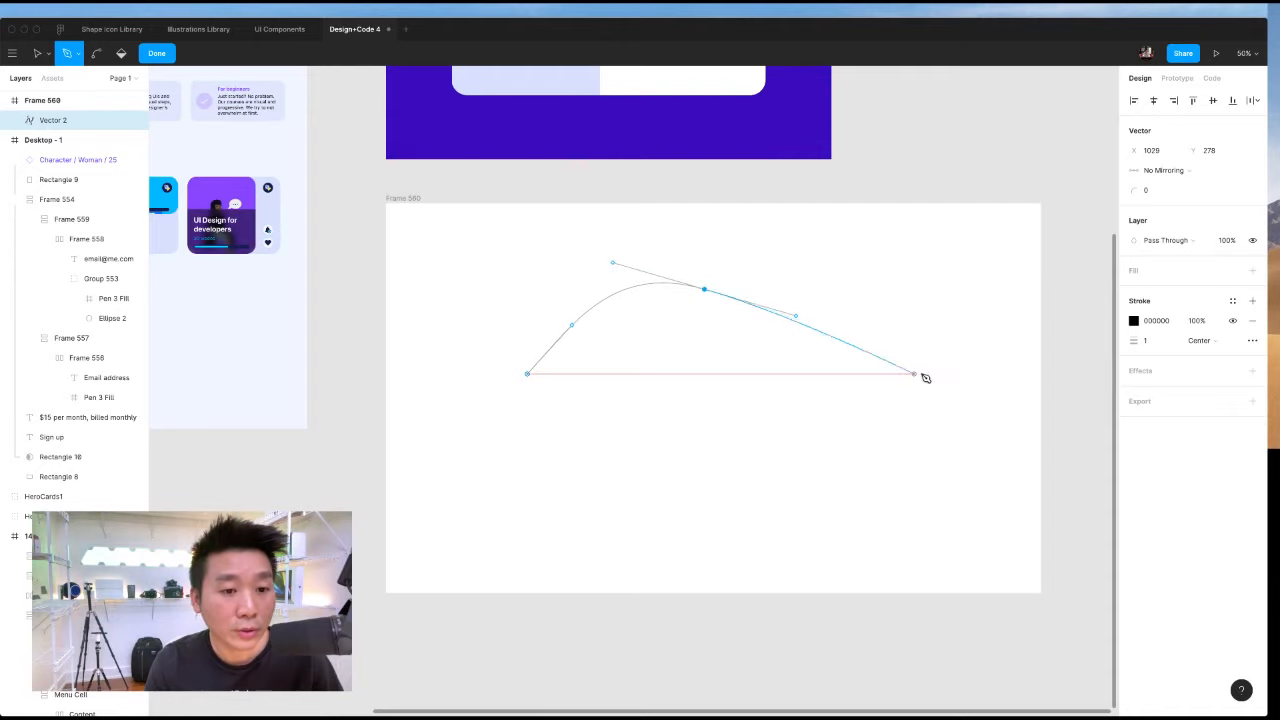
{"action": "left_click_drag", "start_coordinate": [956, 373], "coordinate": [1012, 465]}
{"action": "left_click_drag", "start_coordinate": [893, 571], "coordinate": [808, 602]}
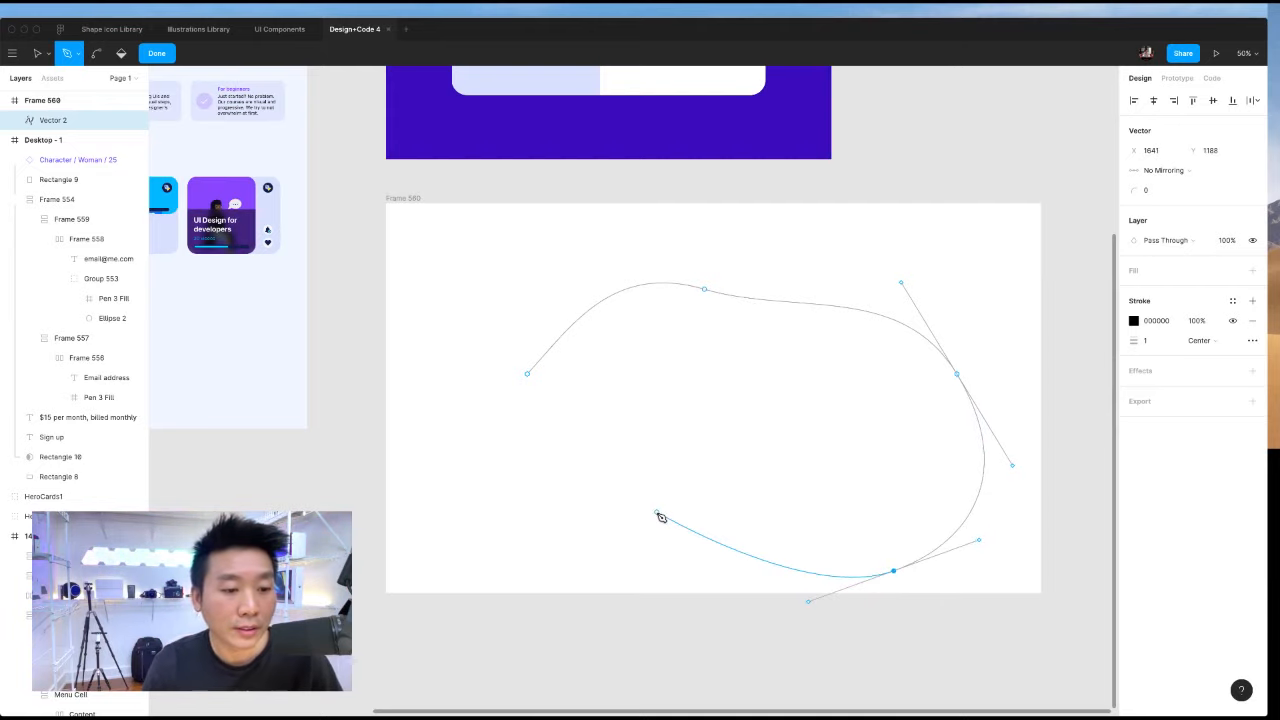
{"action": "left_click_drag", "start_coordinate": [512, 538], "coordinate": [480, 451]}
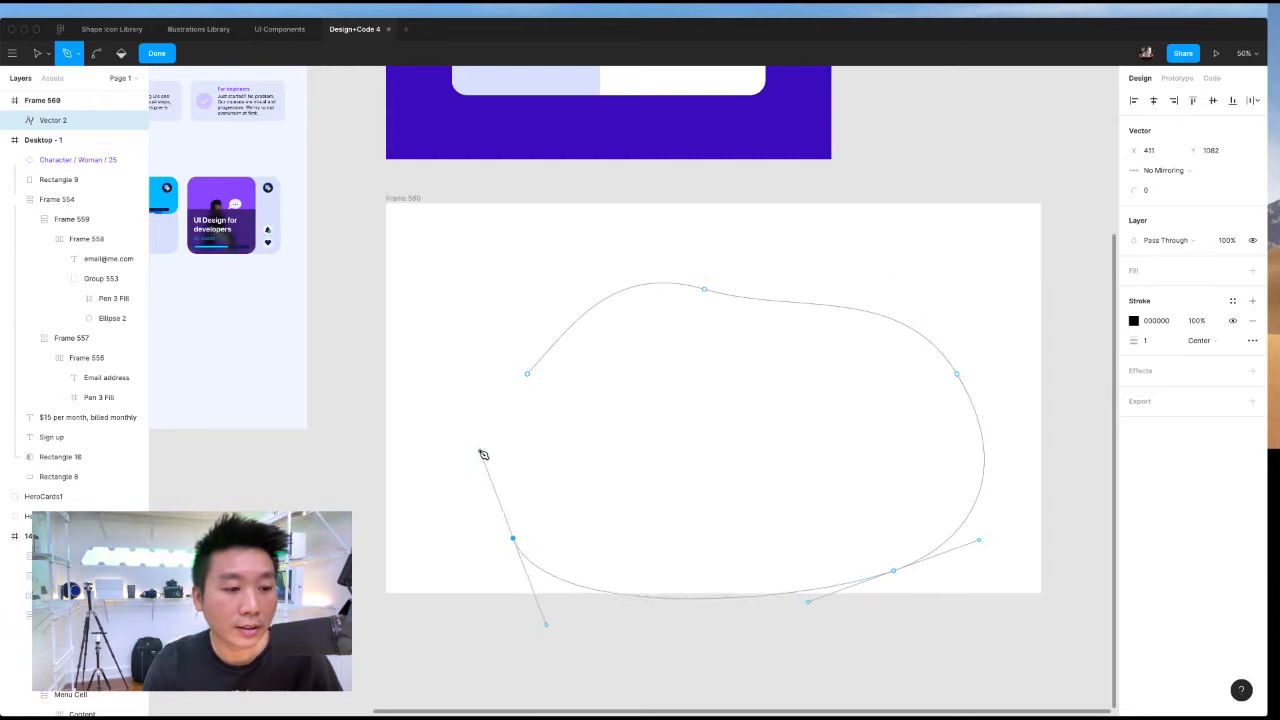
{"action": "left_click", "coordinate": [529, 374]}
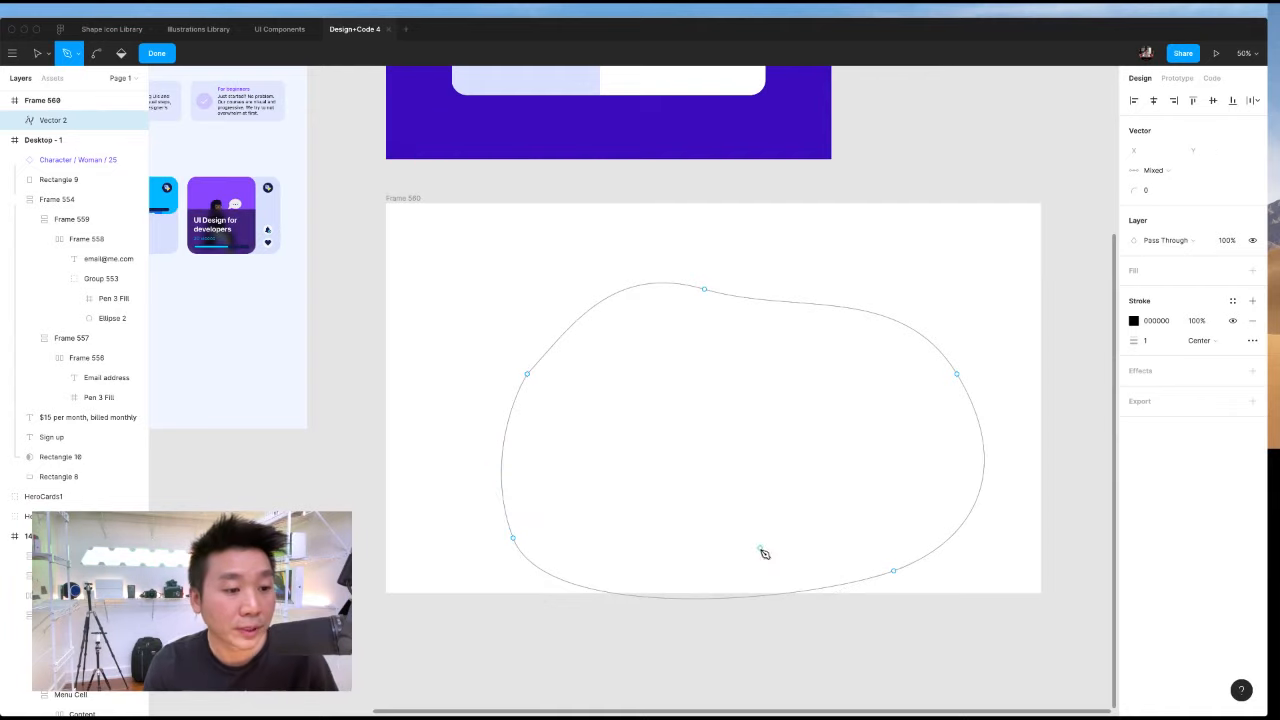
{"action": "key", "text": "Escape"}
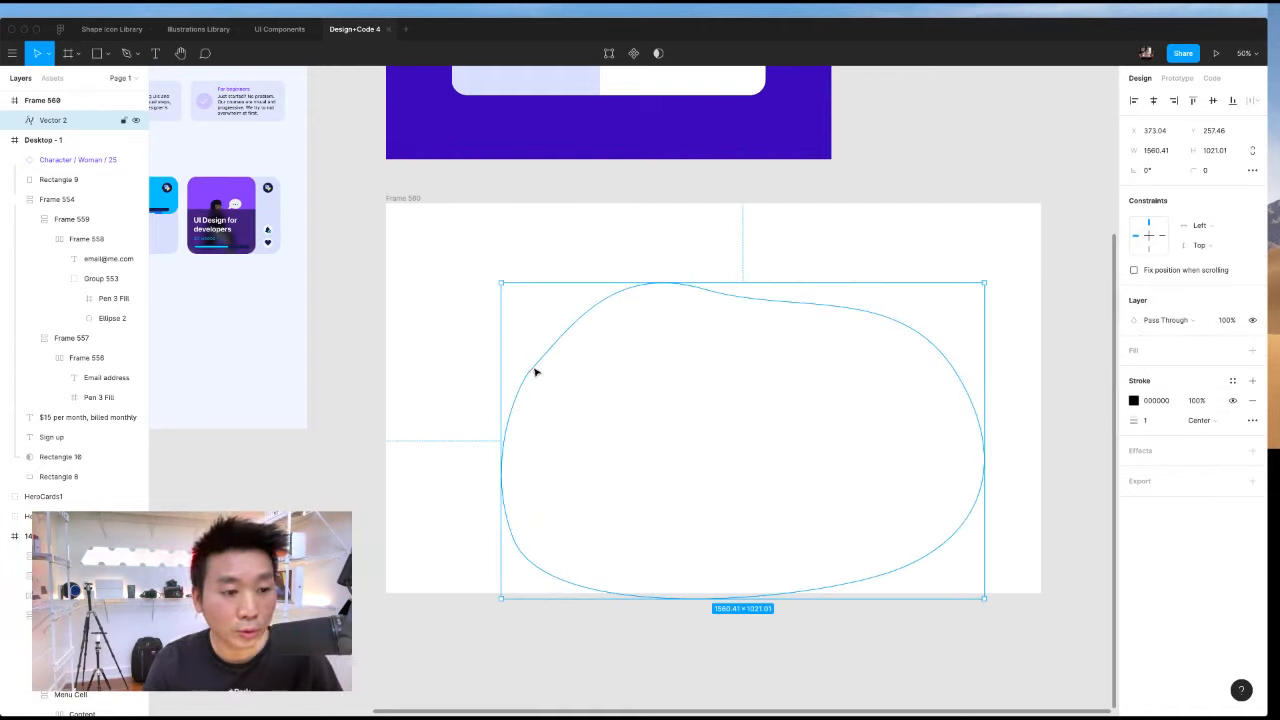
{"action": "key", "text": "Escape"}
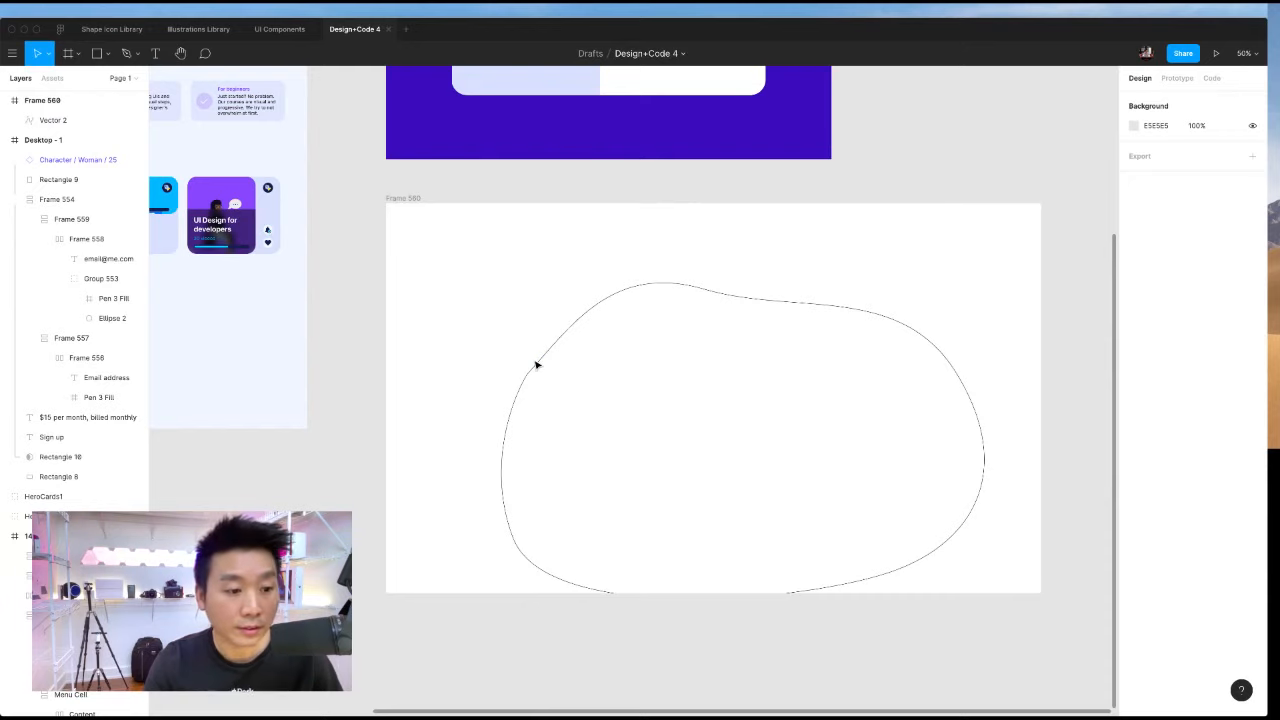
Move the blob fully inside the frame and smooth its upper-left point using Mirror Angle and a longer handle.
{"action": "left_click_drag", "start_coordinate": [458, 609], "coordinate": [500, 471]}
{"action": "key", "text": "Return"}
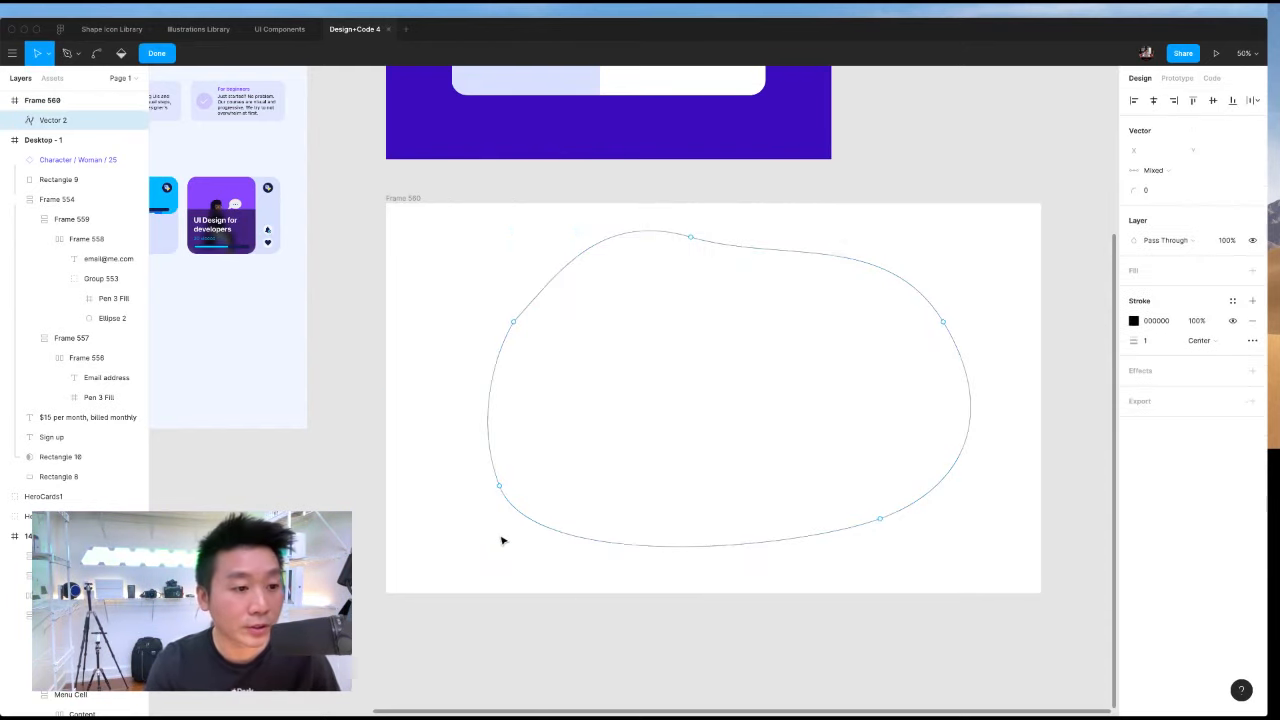
{"action": "left_click", "coordinate": [515, 323]}
{"action": "left_click", "coordinate": [1185, 177]}
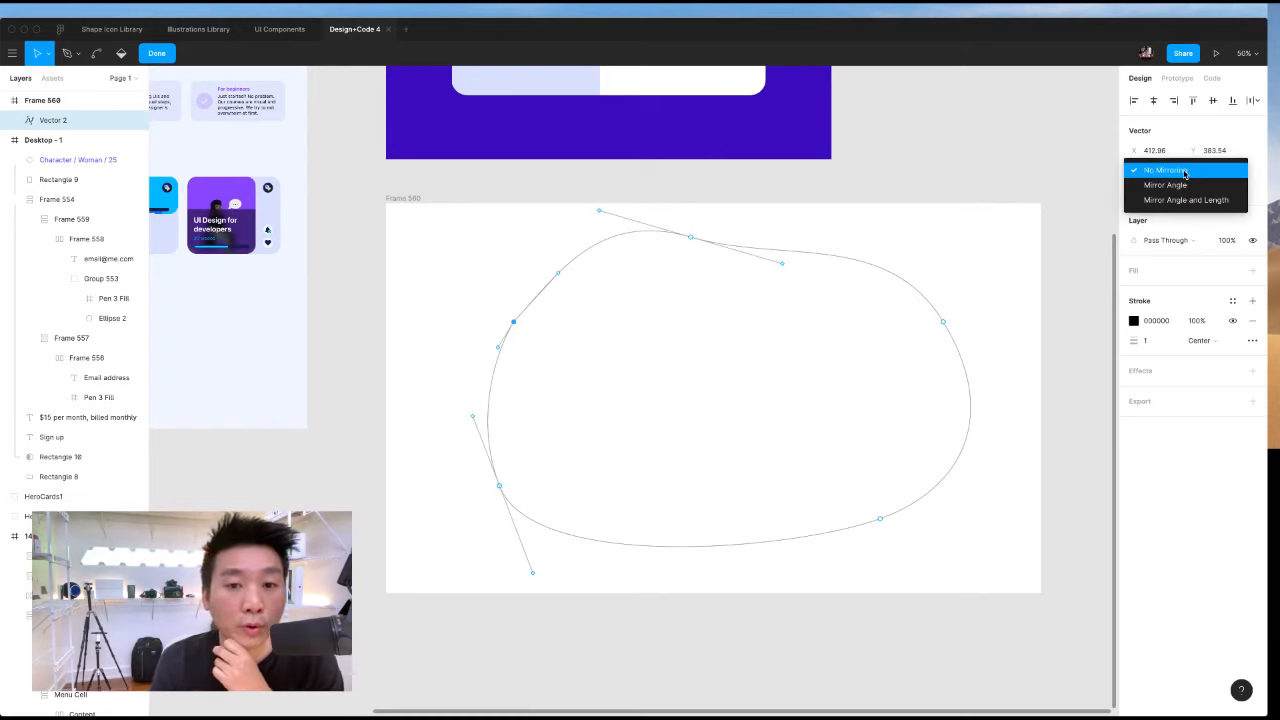
{"action": "left_click", "coordinate": [1184, 189]}
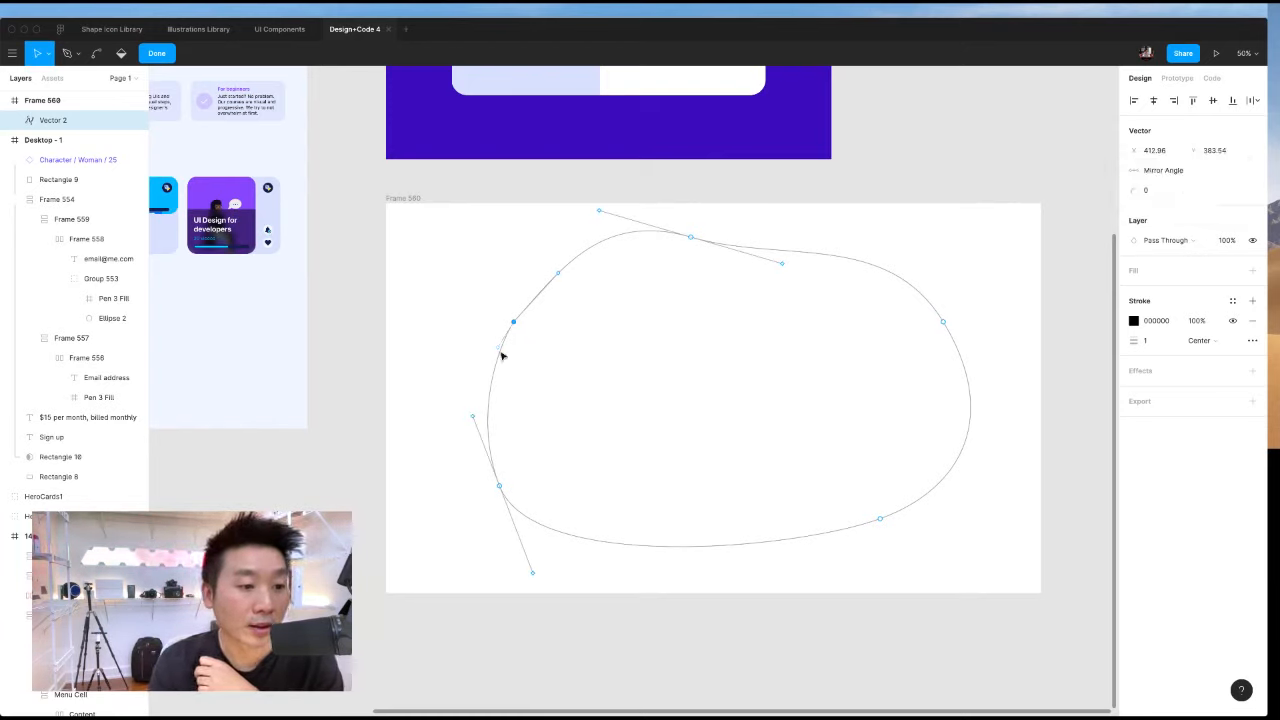
{"action": "left_click_drag", "start_coordinate": [498, 347], "coordinate": [478, 382]}
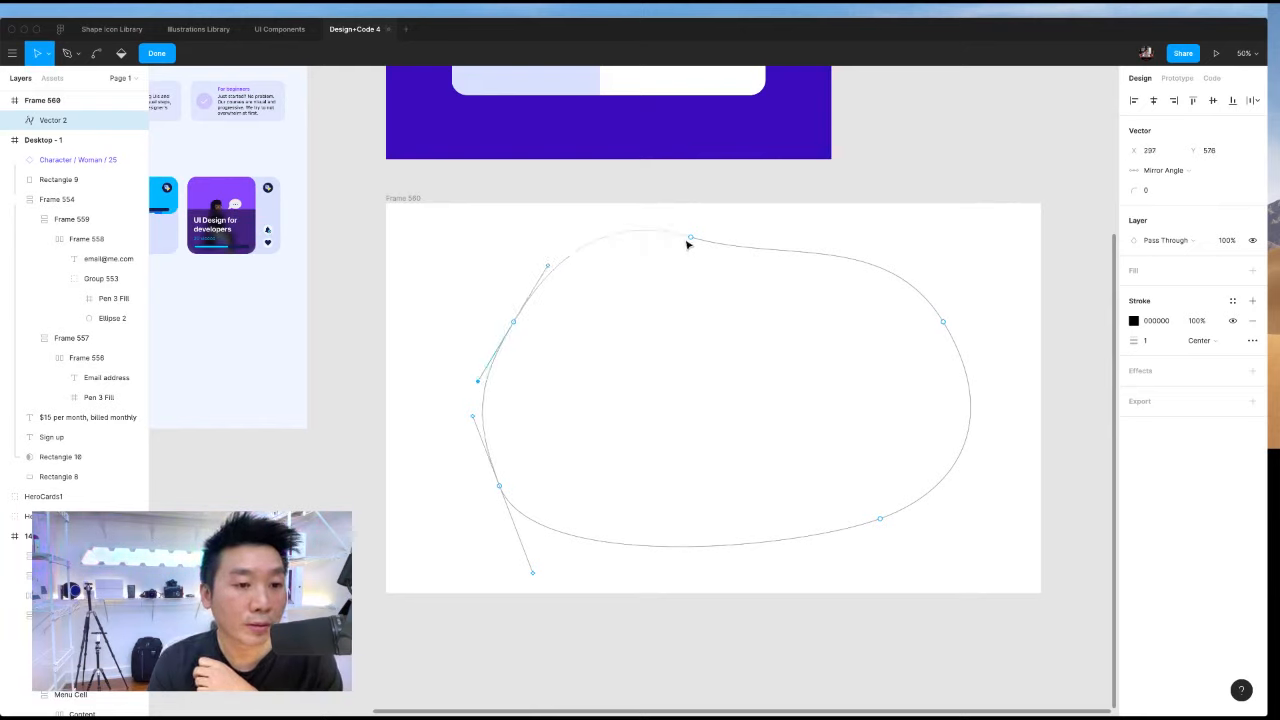
Reshape the blob by repositioning its top, right and lower-right points, to about 1497 × 1030 overall.
{"action": "left_click_drag", "start_coordinate": [688, 240], "coordinate": [737, 238]}
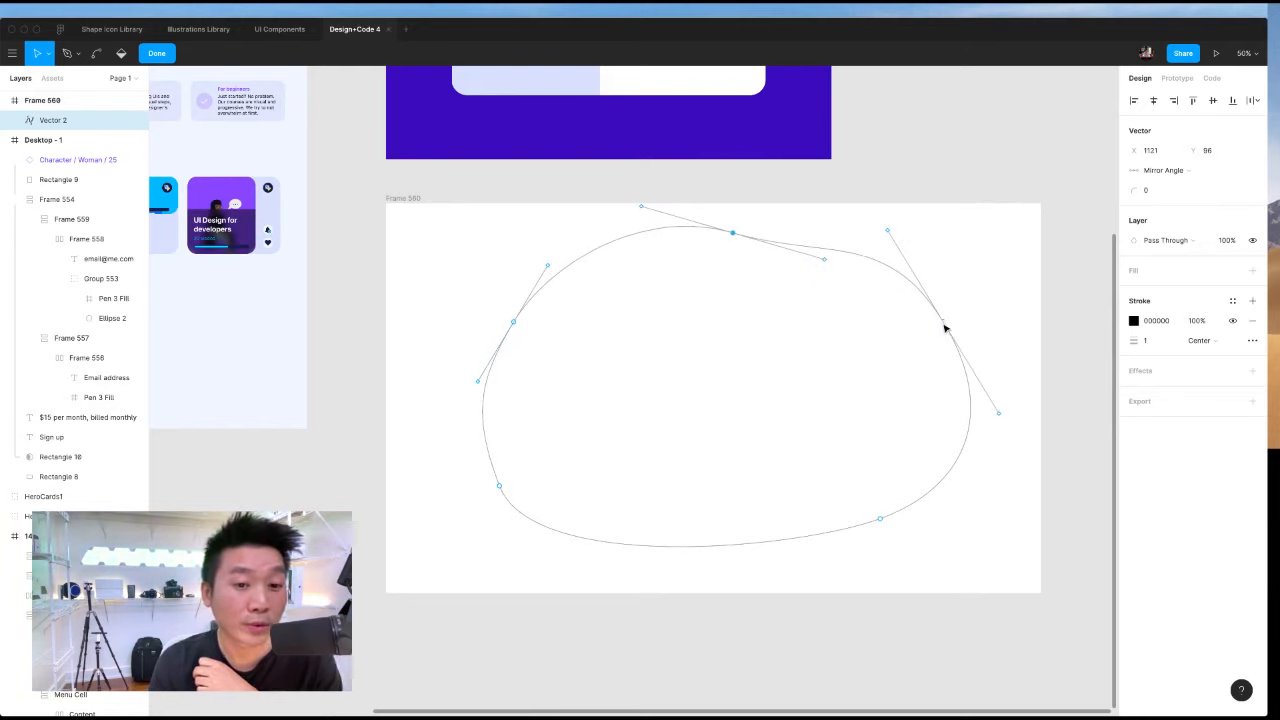
{"action": "left_click_drag", "start_coordinate": [944, 323], "coordinate": [930, 346]}
{"action": "left_click_drag", "start_coordinate": [882, 525], "coordinate": [799, 520]}
{"action": "left_click", "coordinate": [941, 507]}
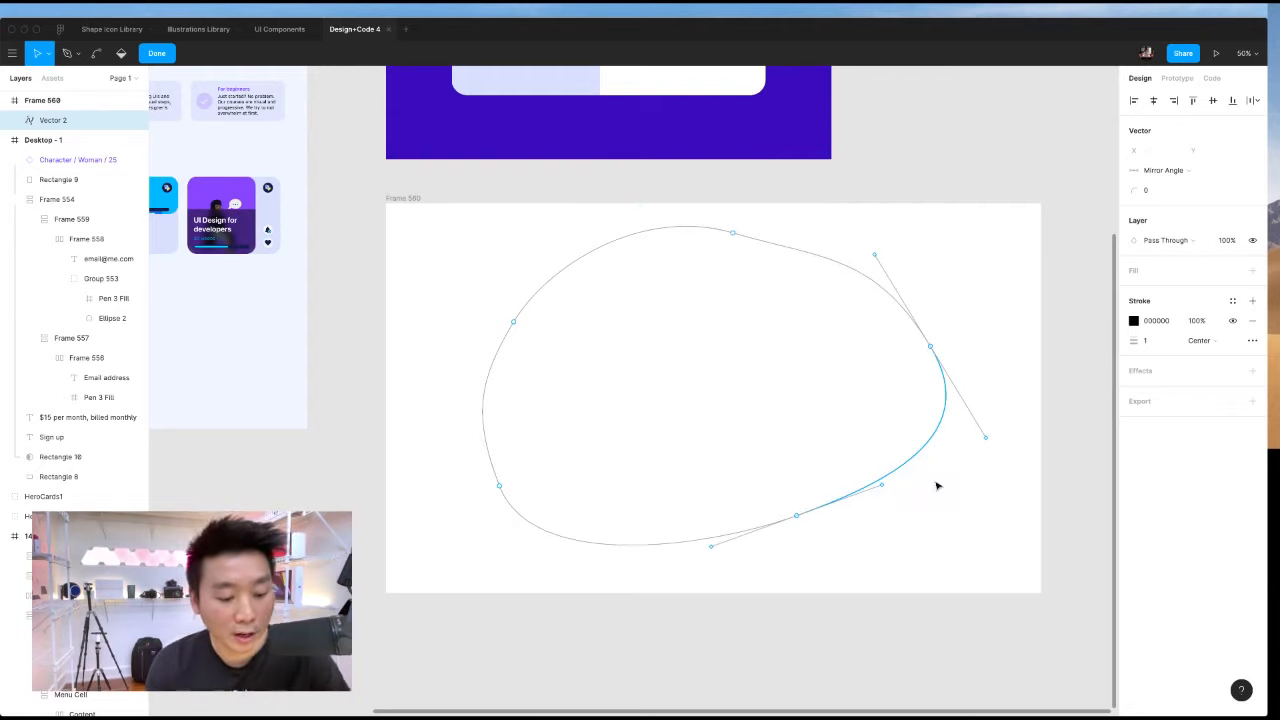
{"action": "key", "text": "Escape"}
{"action": "left_click", "coordinate": [762, 365]}
{"action": "left_click", "coordinate": [944, 385]}
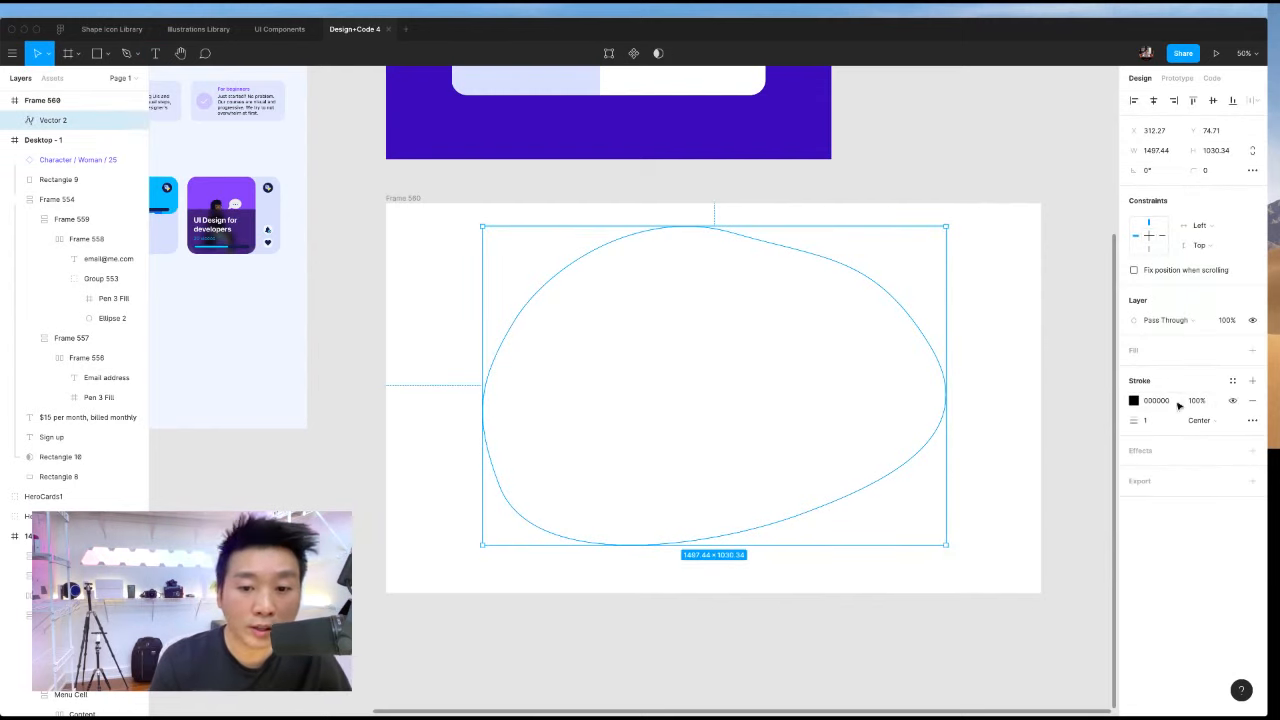
Remove the blob's stroke and give it a solid purple fill, 664BDD, from the document colors.
{"action": "left_click", "coordinate": [1251, 401]}
{"action": "left_click", "coordinate": [1252, 351]}
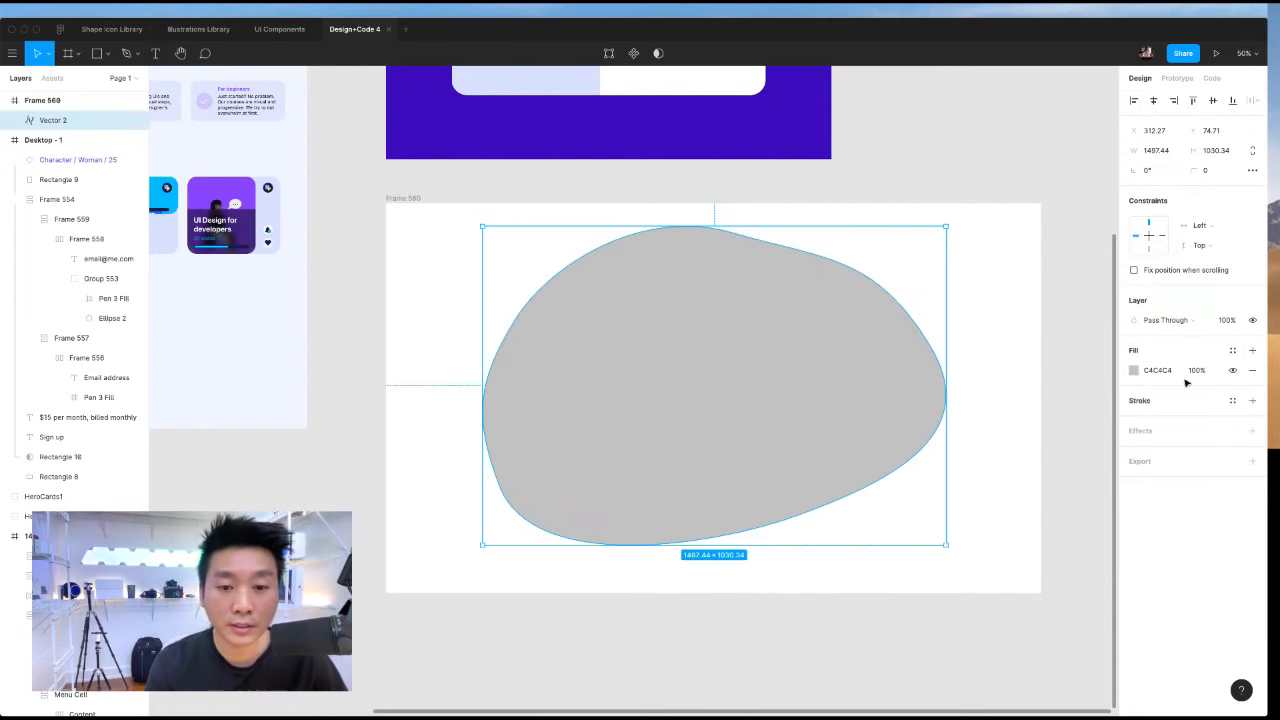
{"action": "left_click", "coordinate": [1133, 370]}
{"action": "left_click", "coordinate": [1050, 586]}
{"action": "left_click", "coordinate": [1046, 666]}
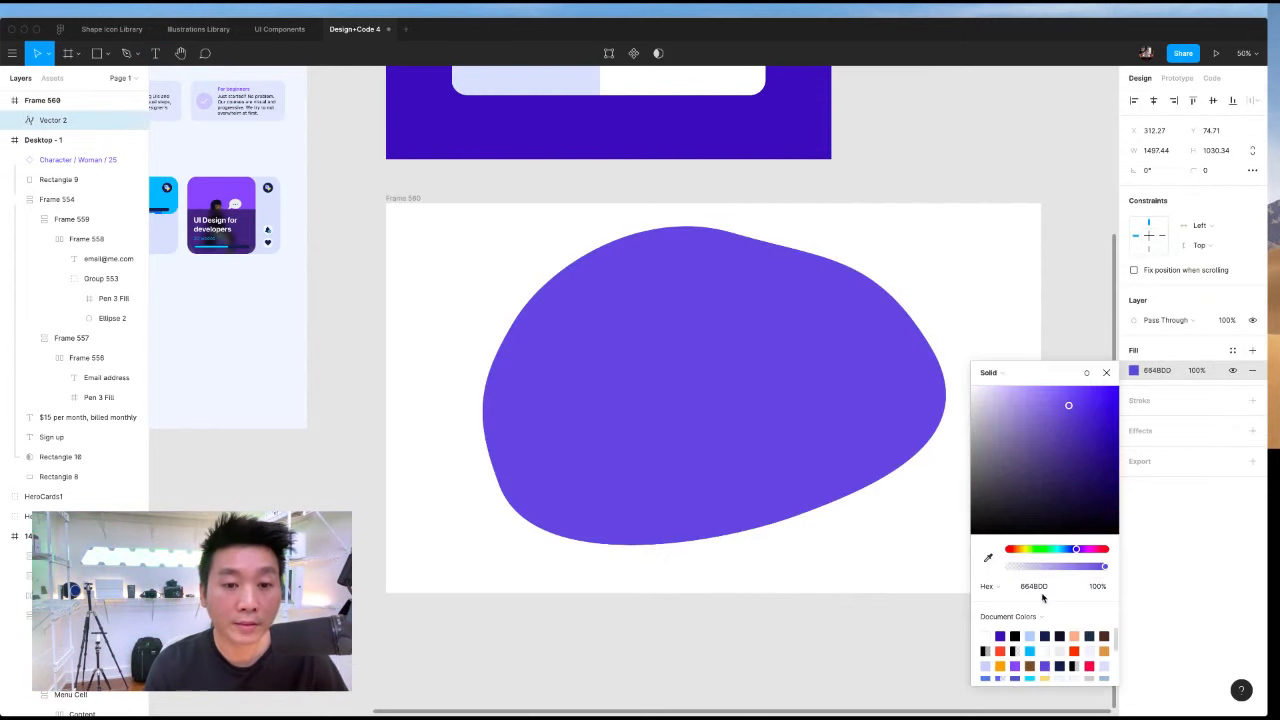
{"action": "left_click", "coordinate": [1097, 373]}
{"action": "left_click", "coordinate": [786, 418]}
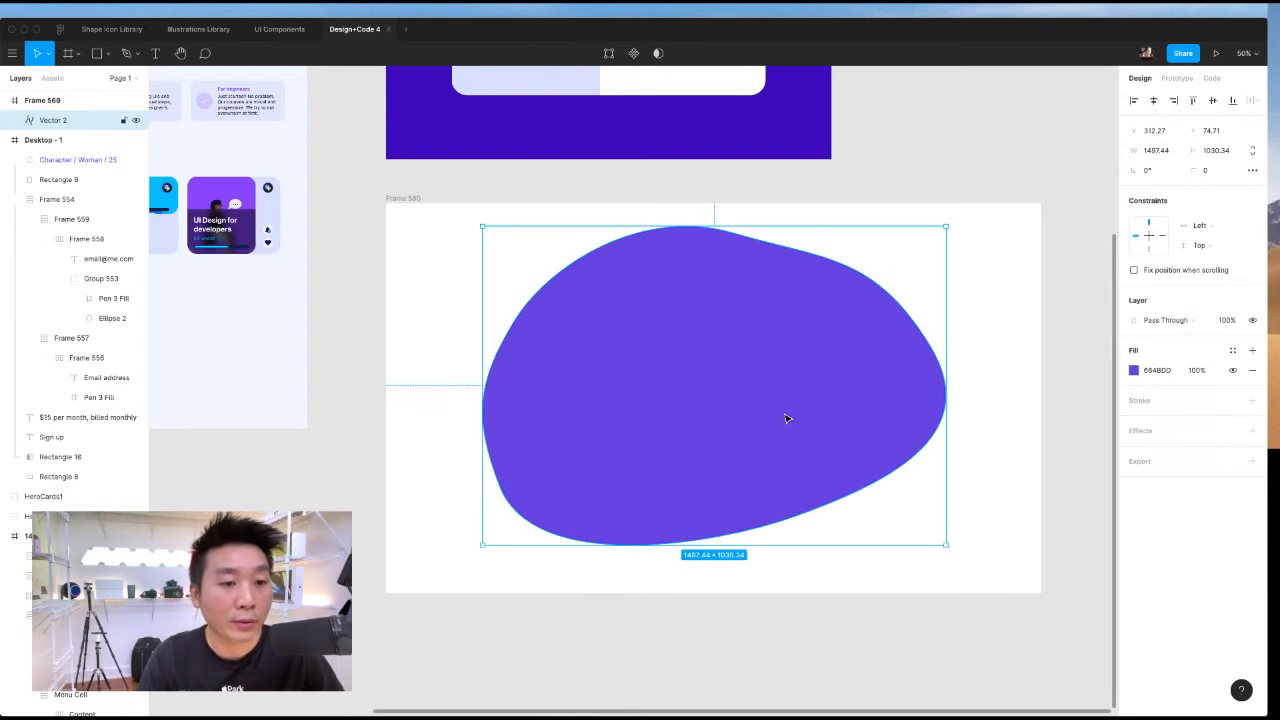
Shift the purple blob to the frame's upper-left area and add an overlapping copy at X 510, Y -367 filled with blue 2FB8FF.
{"action": "left_click_drag", "start_coordinate": [712, 349], "coordinate": [970, 328]}
{"action": "left_click_drag", "start_coordinate": [871, 375], "coordinate": [774, 303]}
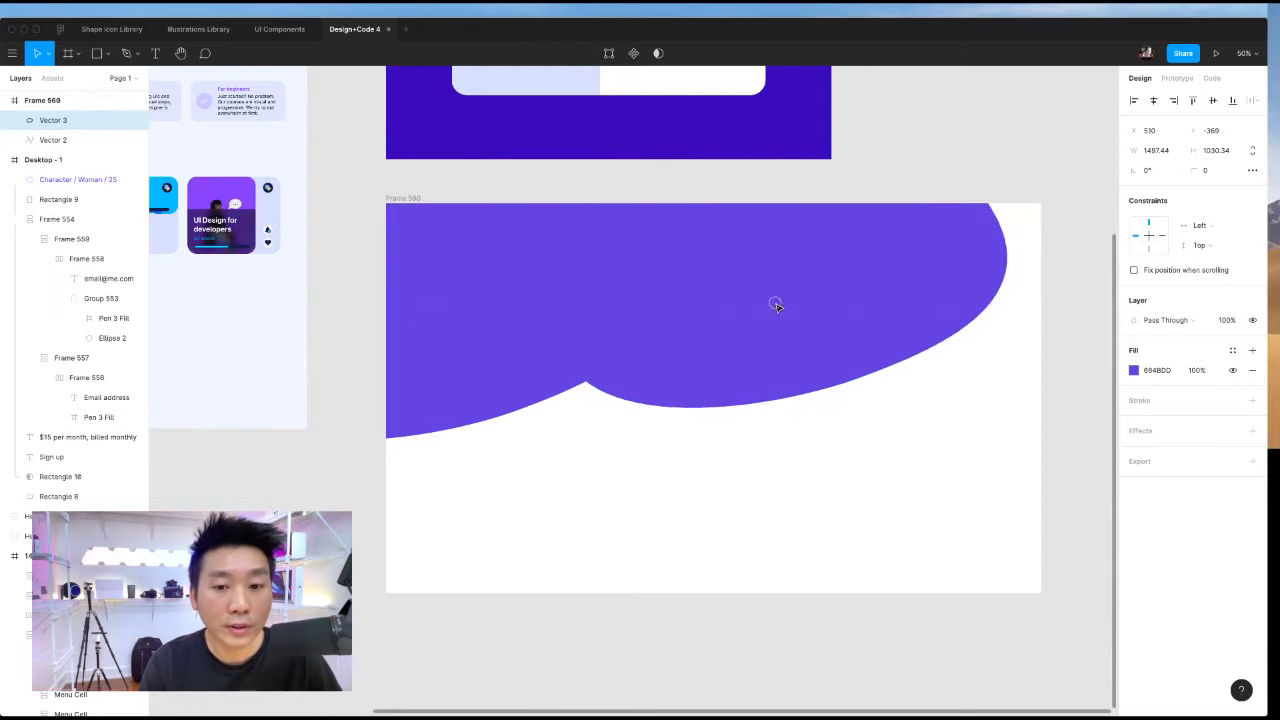
{"action": "left_click", "coordinate": [1135, 372]}
{"action": "left_click", "coordinate": [1029, 651]}
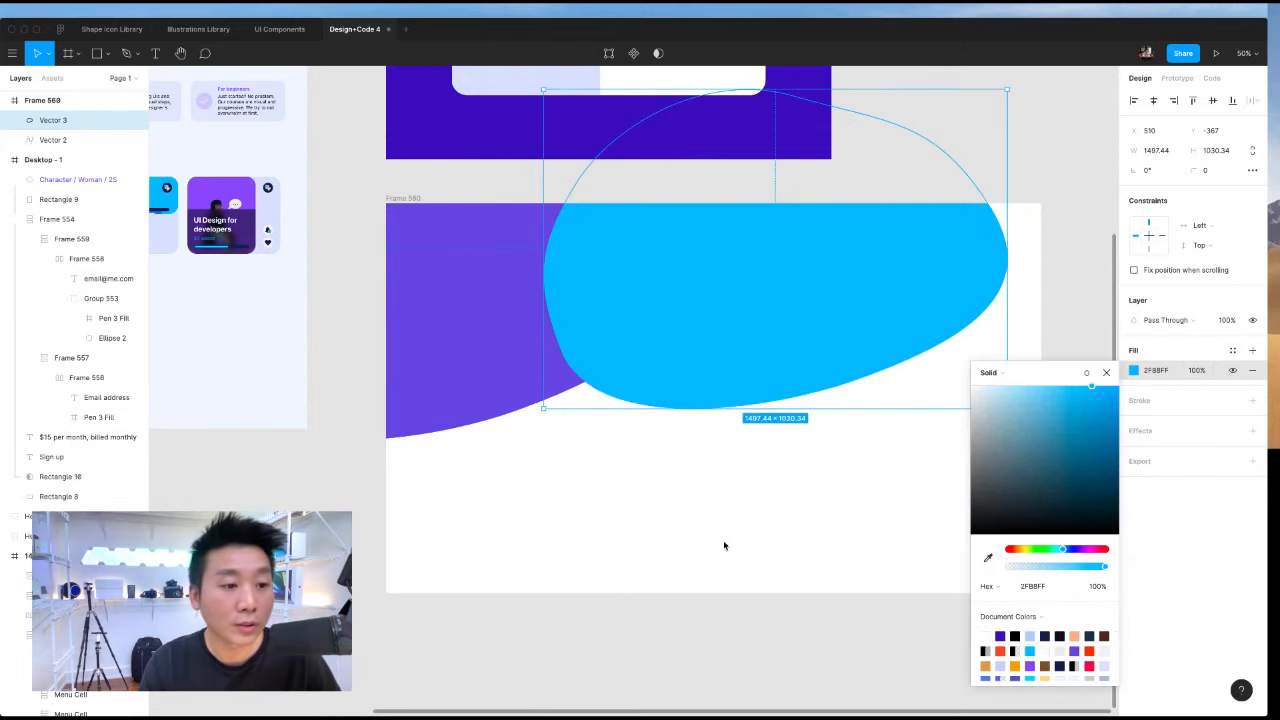
Move the blue blob to X 620, Y -361 and reshape its lower-right and upper-left curves with the Bend tool.
{"action": "left_click", "coordinate": [723, 540]}
{"action": "left_click_drag", "start_coordinate": [729, 355], "coordinate": [763, 357]}
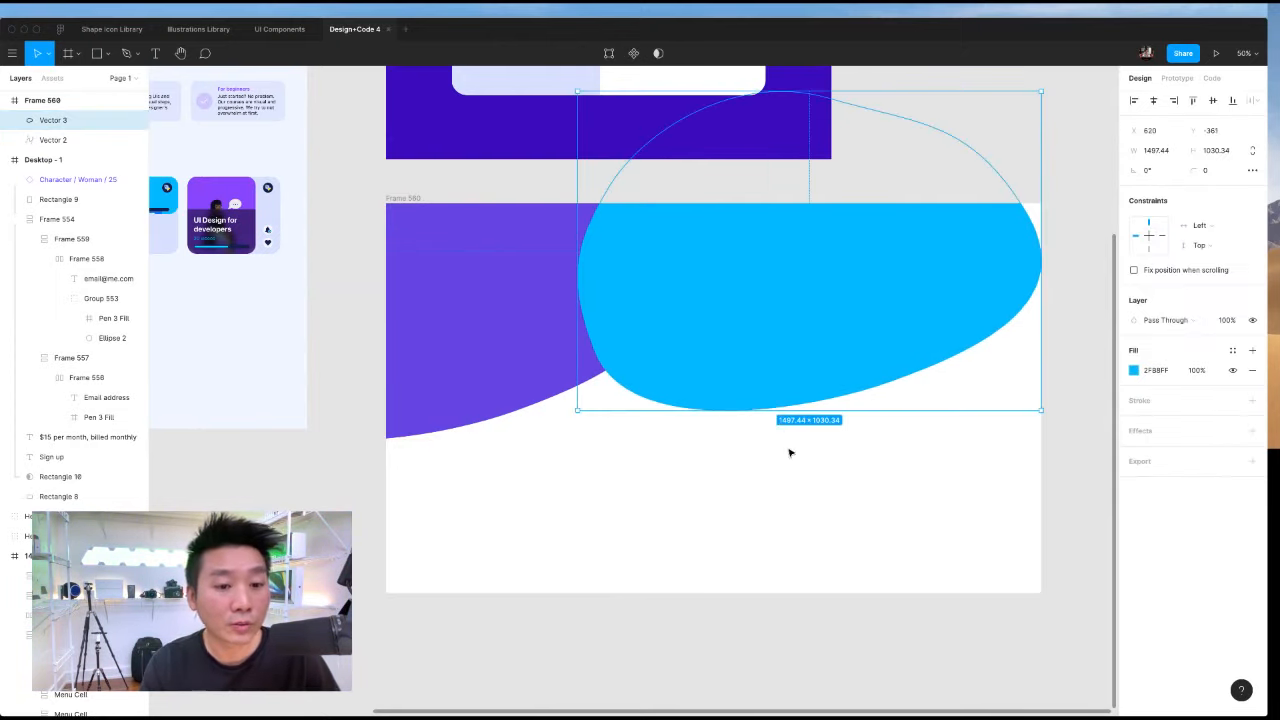
{"action": "key", "text": "Return"}
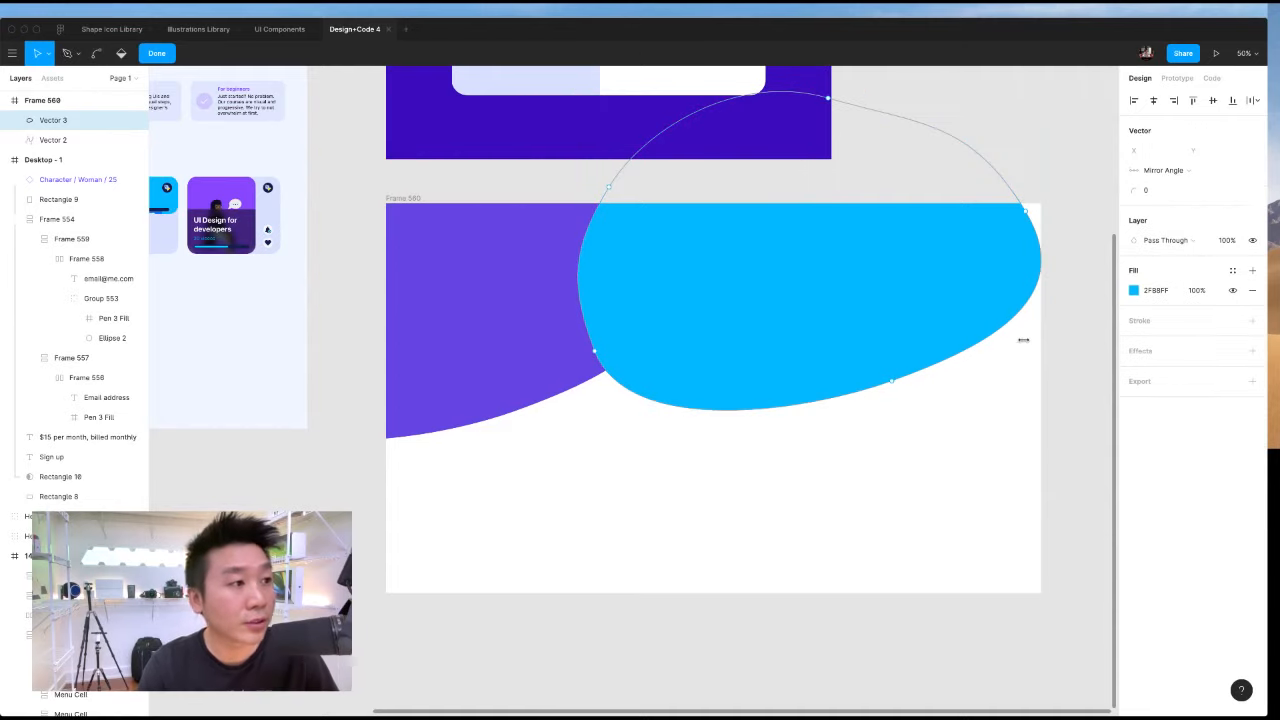
{"action": "left_click", "coordinate": [96, 54]}
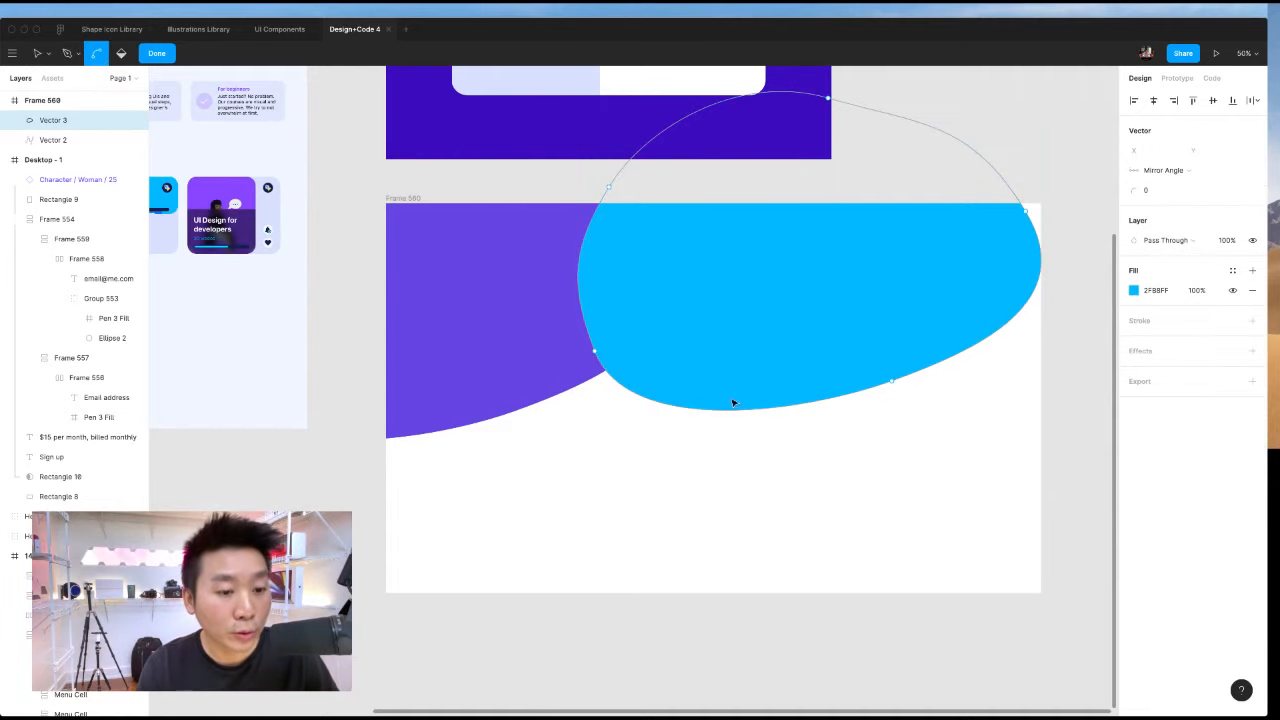
{"action": "left_click_drag", "start_coordinate": [734, 410], "coordinate": [1008, 368]}
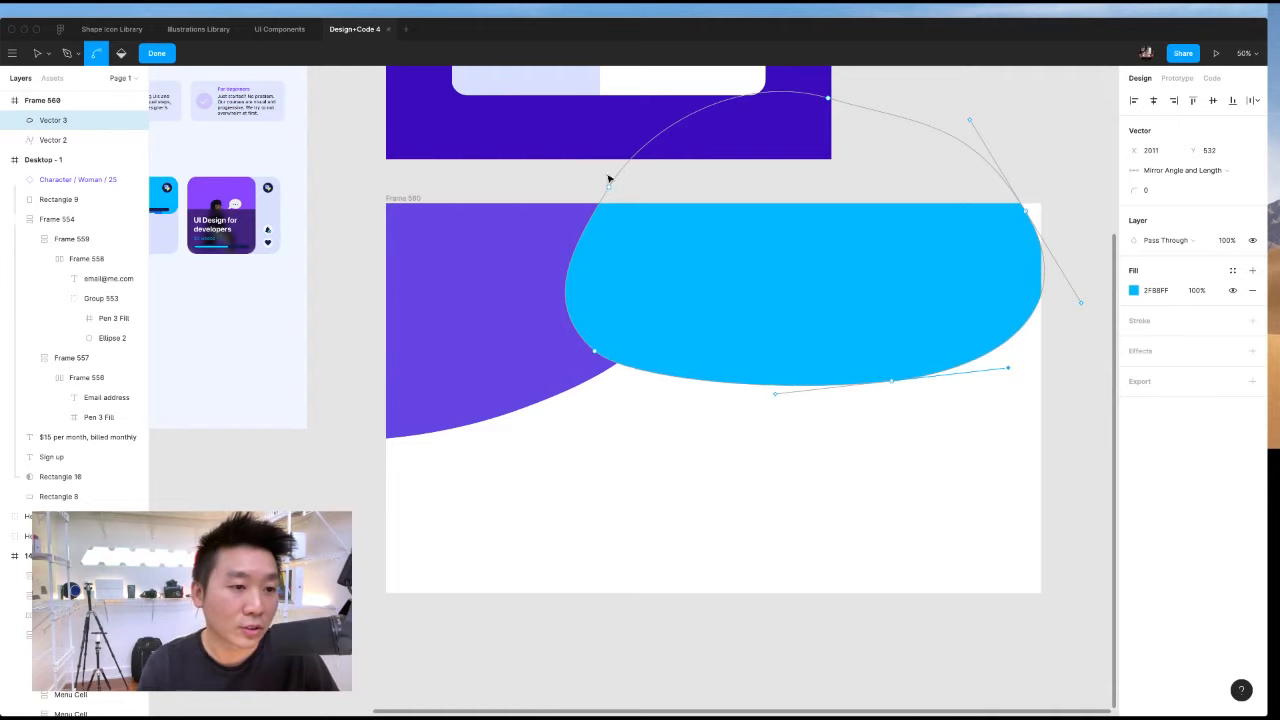
{"action": "left_click_drag", "start_coordinate": [608, 190], "coordinate": [556, 247]}
{"action": "key", "text": "Escape"}
{"action": "key", "text": "Escape"}
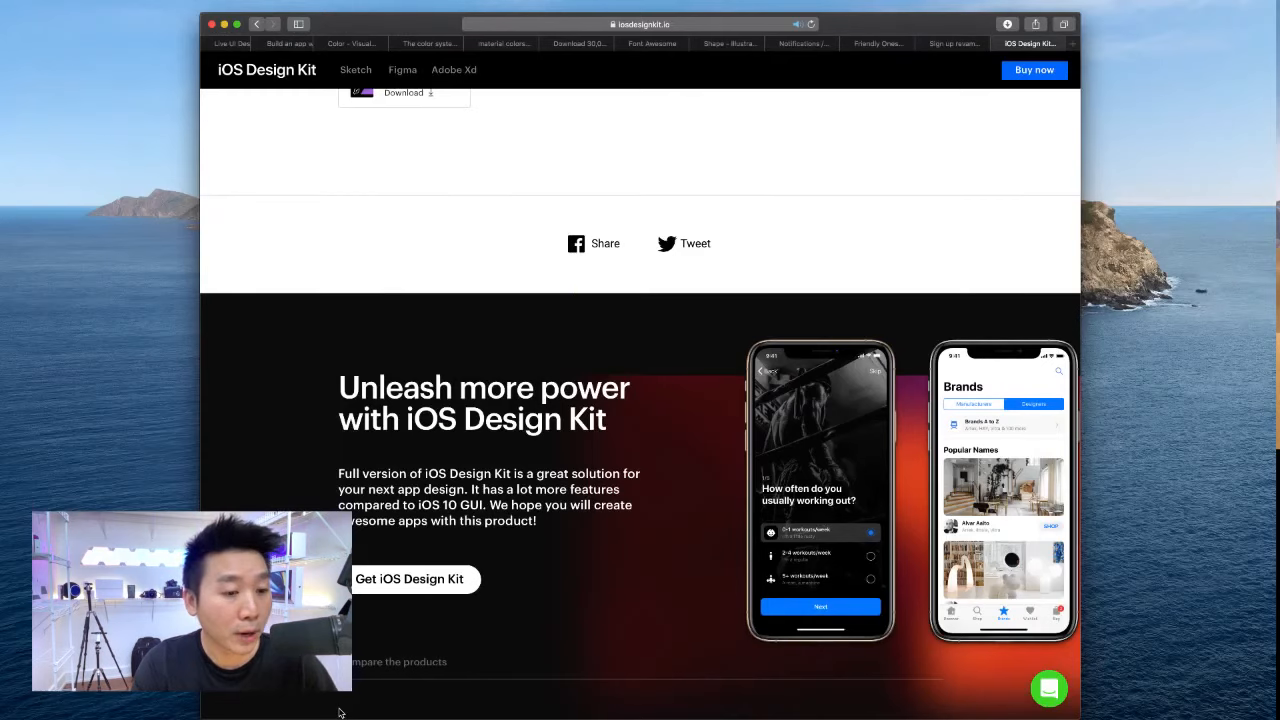
Switch to Safari and open a new browser tab.
{"action": "key", "text": "super+t"}
{"action": "type", "text": "ios"}
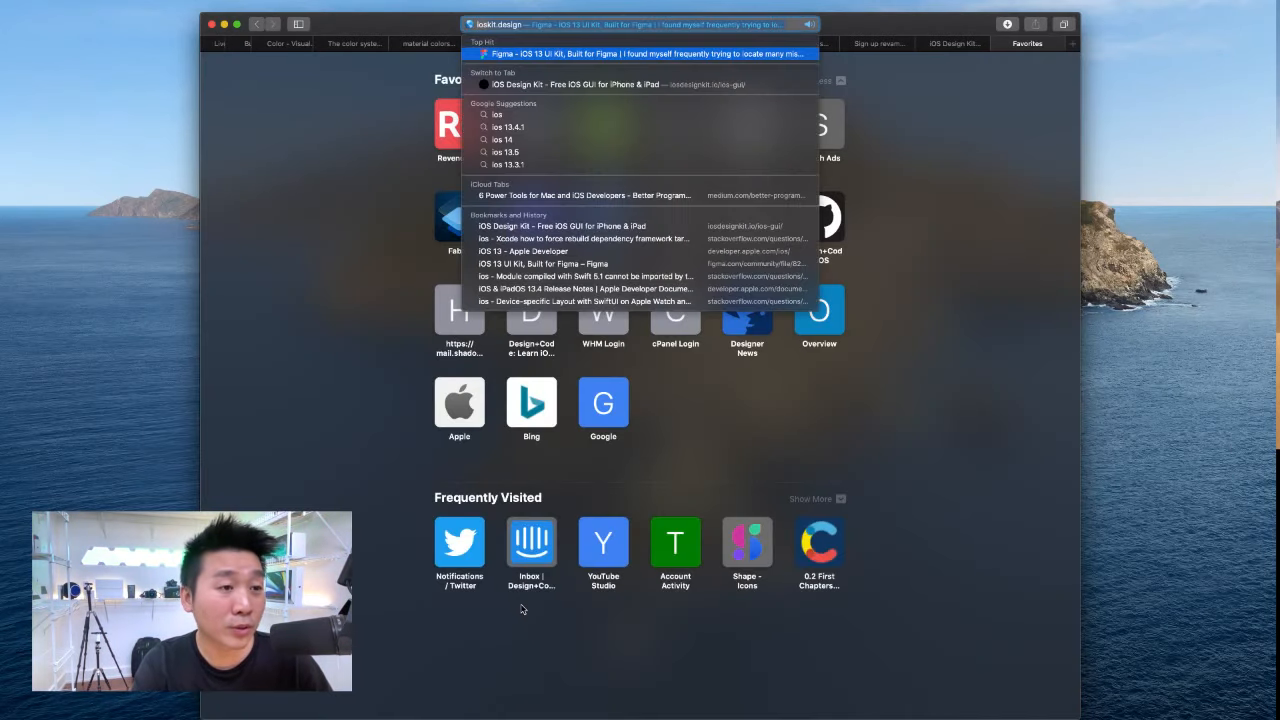
{"action": "key", "text": "BackSpace"}
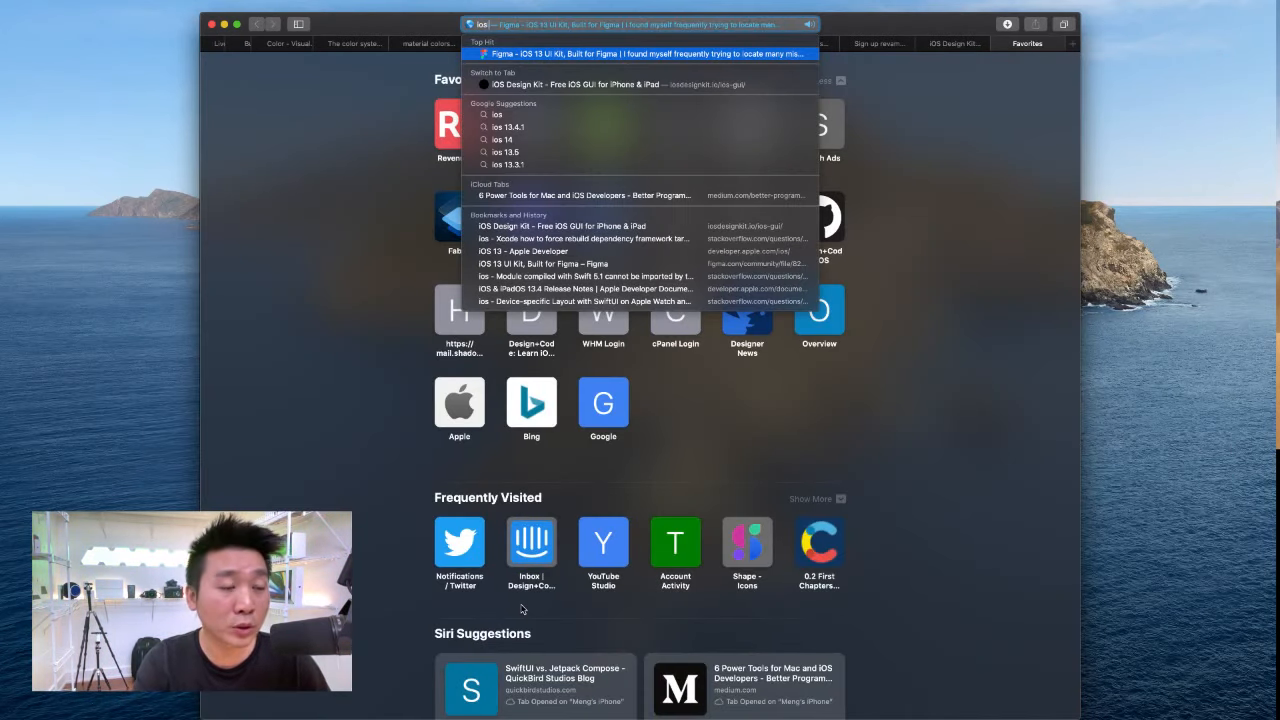
{"action": "key", "text": "BackSpace"}
{"action": "key", "text": "BackSpace"}
{"action": "key", "text": "BackSpace"}
Load designcode.io and open the Learn iOS 11 Design course.
{"action": "type", "text": "designcode.io"}
{"action": "key", "text": "Return"}
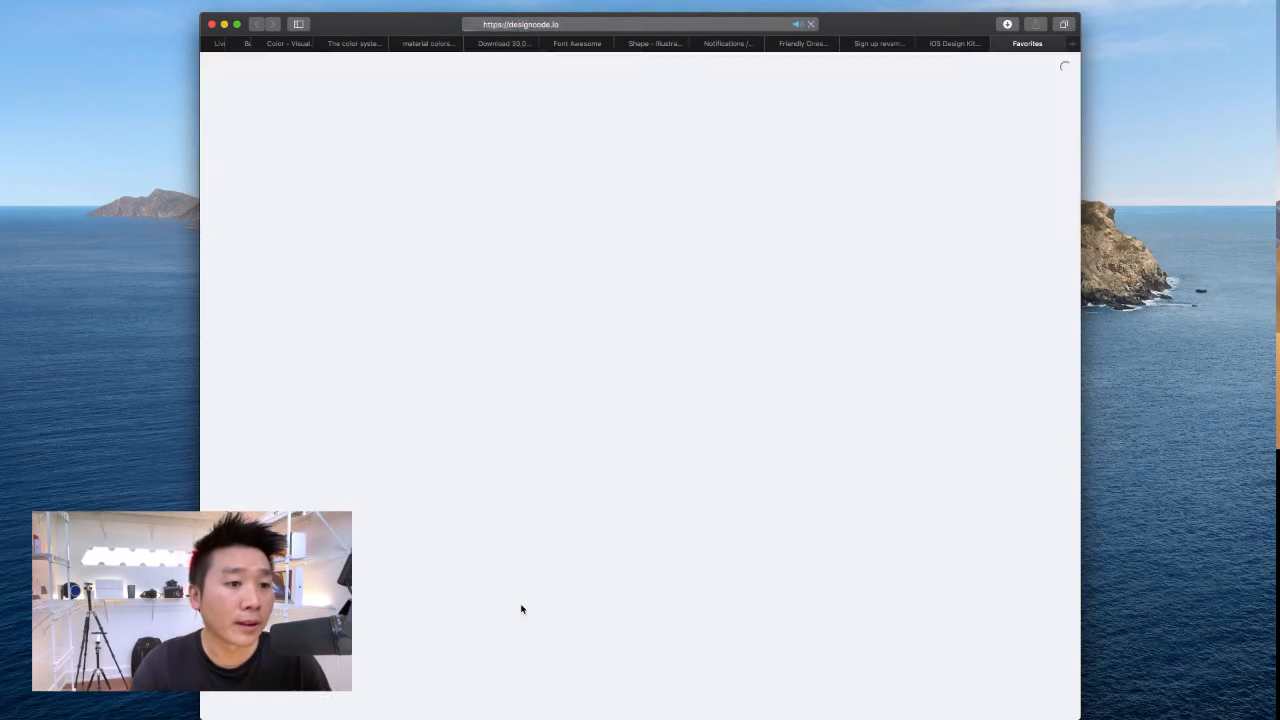
{"action": "scroll", "coordinate": [619, 507], "scroll_direction": "down", "scroll_amount": 3}
{"action": "scroll", "coordinate": [619, 507], "scroll_direction": "down", "scroll_amount": 15}
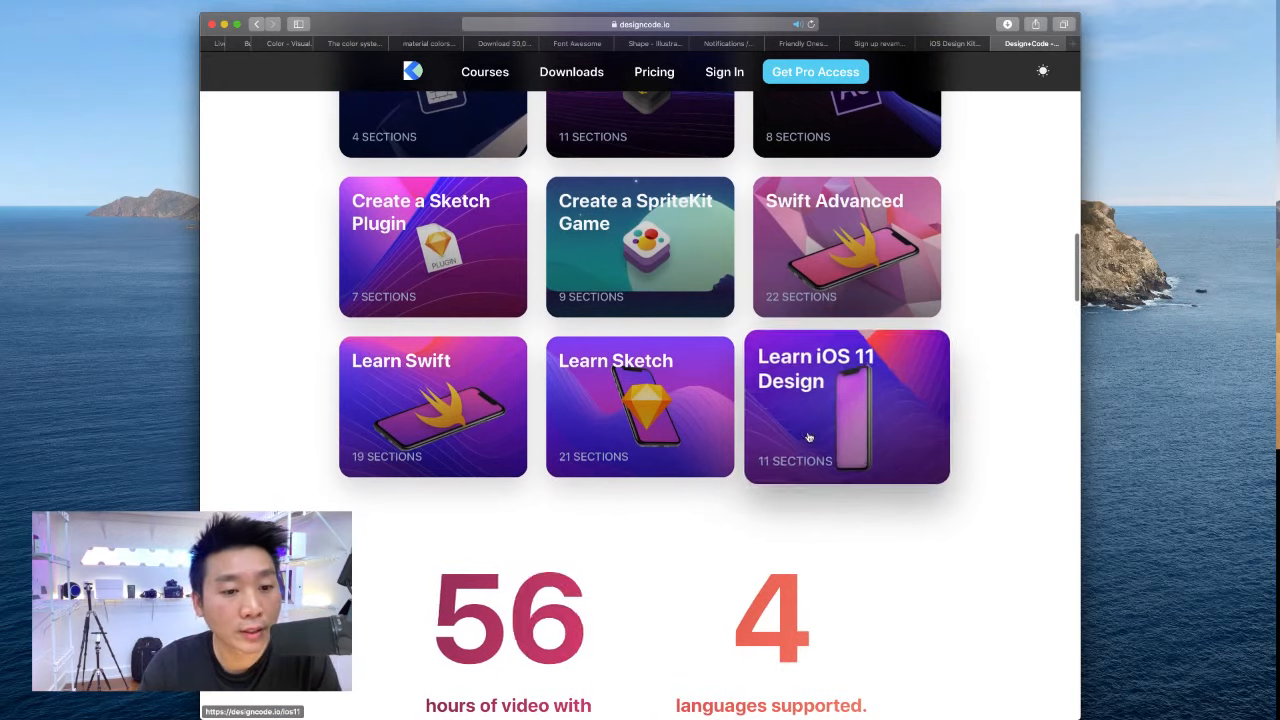
{"action": "left_click", "coordinate": [813, 443]}
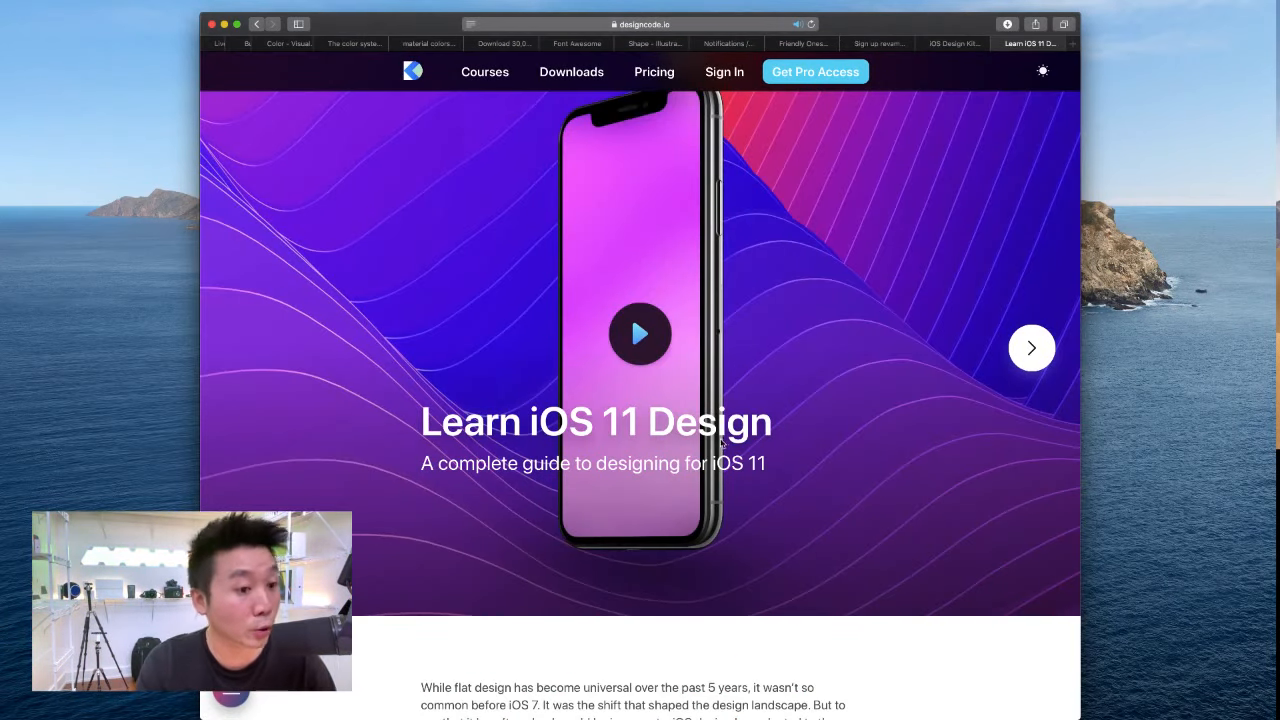
Examine the course's introduction, The Evolution of iOS comparison and the Large Titles section.
{"action": "scroll", "coordinate": [790, 560], "scroll_direction": "down", "scroll_amount": 3}
{"action": "scroll", "coordinate": [789, 559], "scroll_direction": "up", "scroll_amount": 2}
{"action": "scroll", "coordinate": [789, 559], "scroll_direction": "up", "scroll_amount": 1}
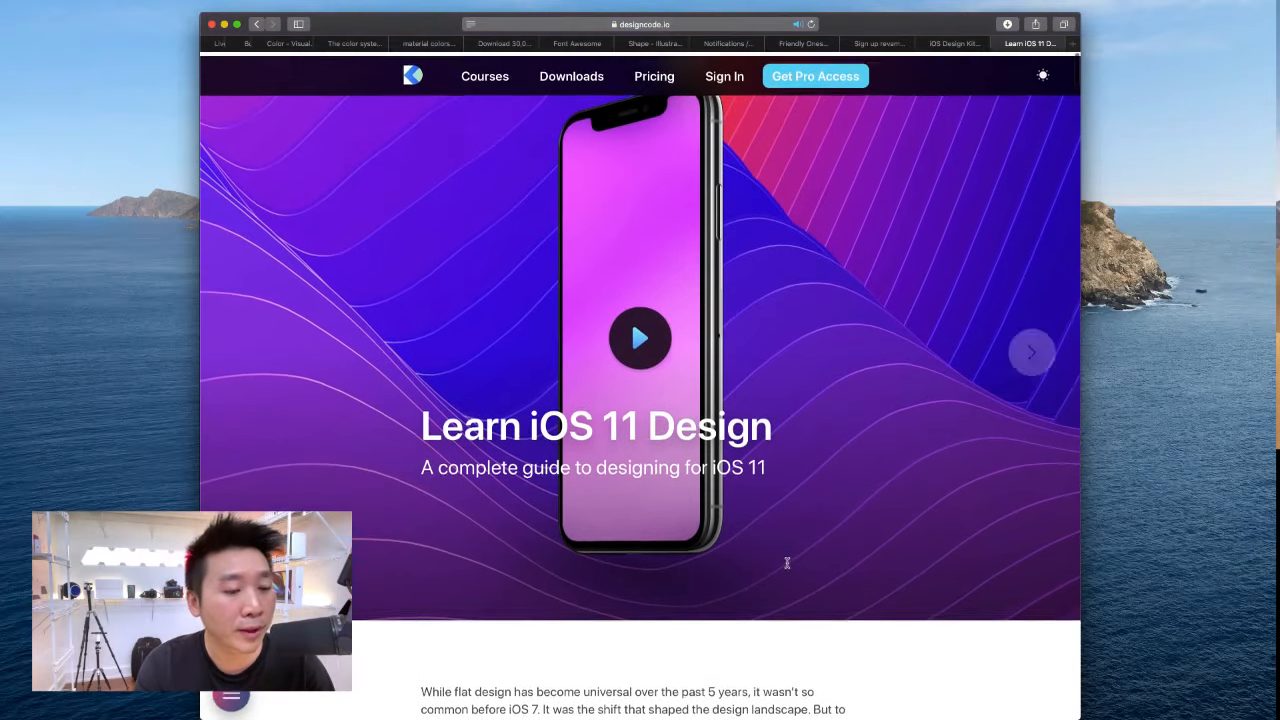
{"action": "scroll", "coordinate": [786, 560], "scroll_direction": "down", "scroll_amount": 5}
{"action": "scroll", "coordinate": [777, 561], "scroll_direction": "up", "scroll_amount": 3}
{"action": "scroll", "coordinate": [777, 561], "scroll_direction": "up", "scroll_amount": 3}
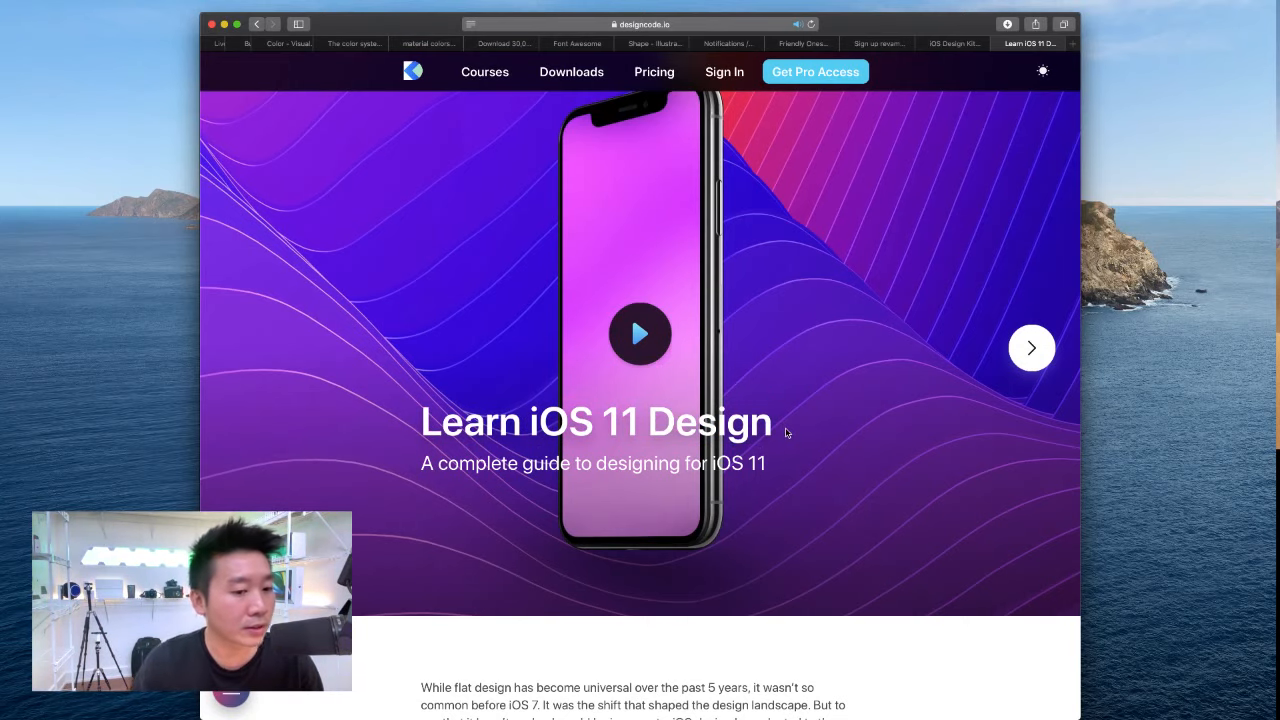
{"action": "scroll", "coordinate": [507, 375], "scroll_direction": "down", "scroll_amount": 8}
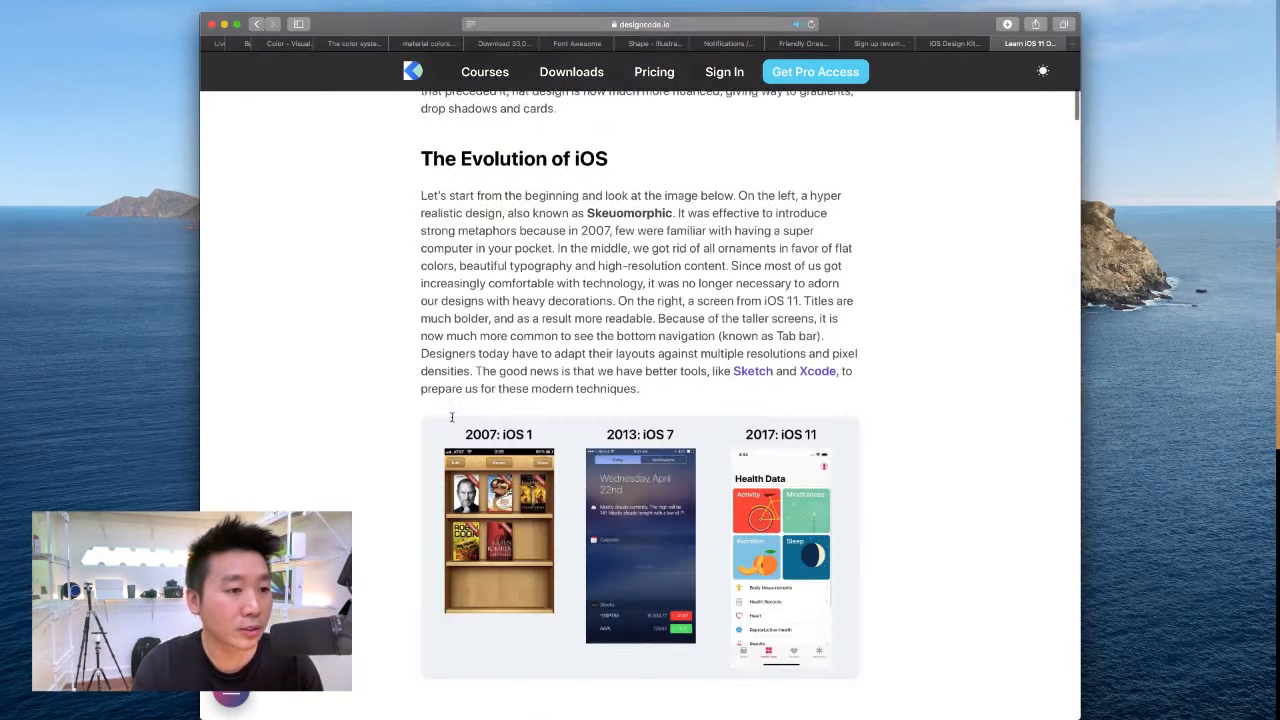
{"action": "scroll", "coordinate": [449, 417], "scroll_direction": "up", "scroll_amount": 1}
{"action": "scroll", "coordinate": [449, 417], "scroll_direction": "down", "scroll_amount": 5}
{"action": "scroll", "coordinate": [460, 285], "scroll_direction": "up", "scroll_amount": 4}
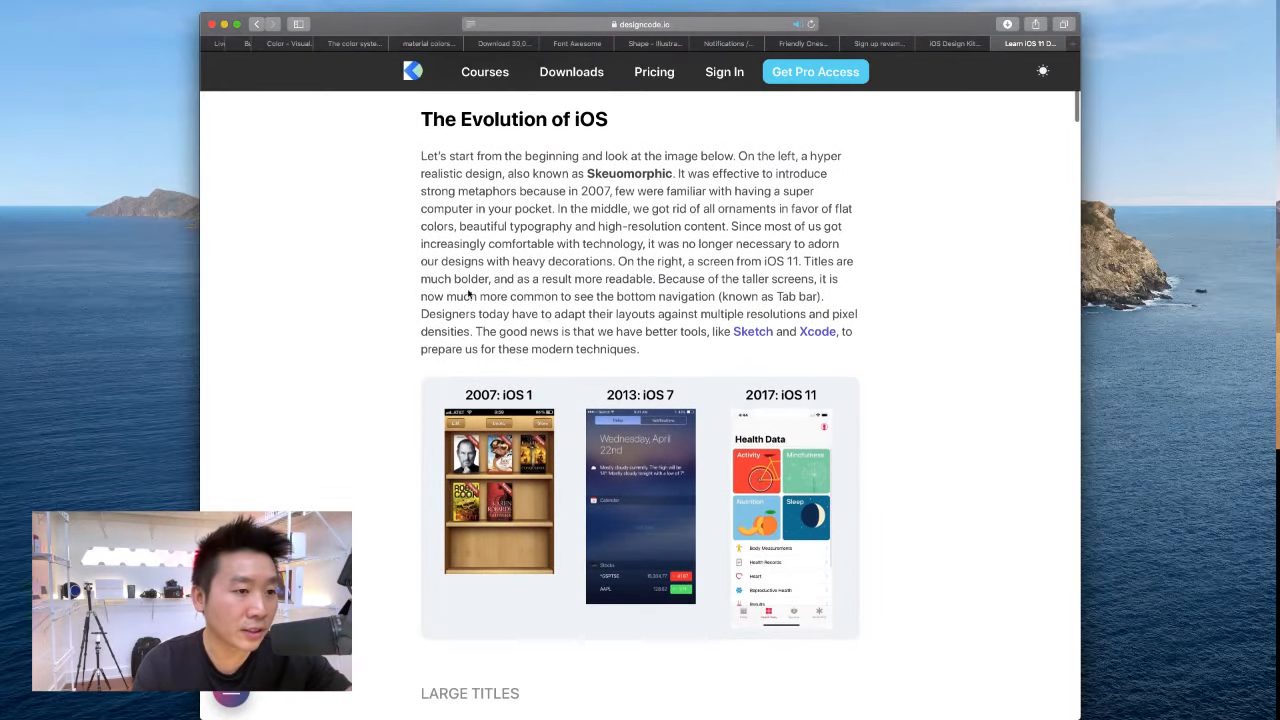
{"action": "scroll", "coordinate": [545, 310], "scroll_direction": "down", "scroll_amount": 8}
{"action": "scroll", "coordinate": [545, 310], "scroll_direction": "up", "scroll_amount": 5}
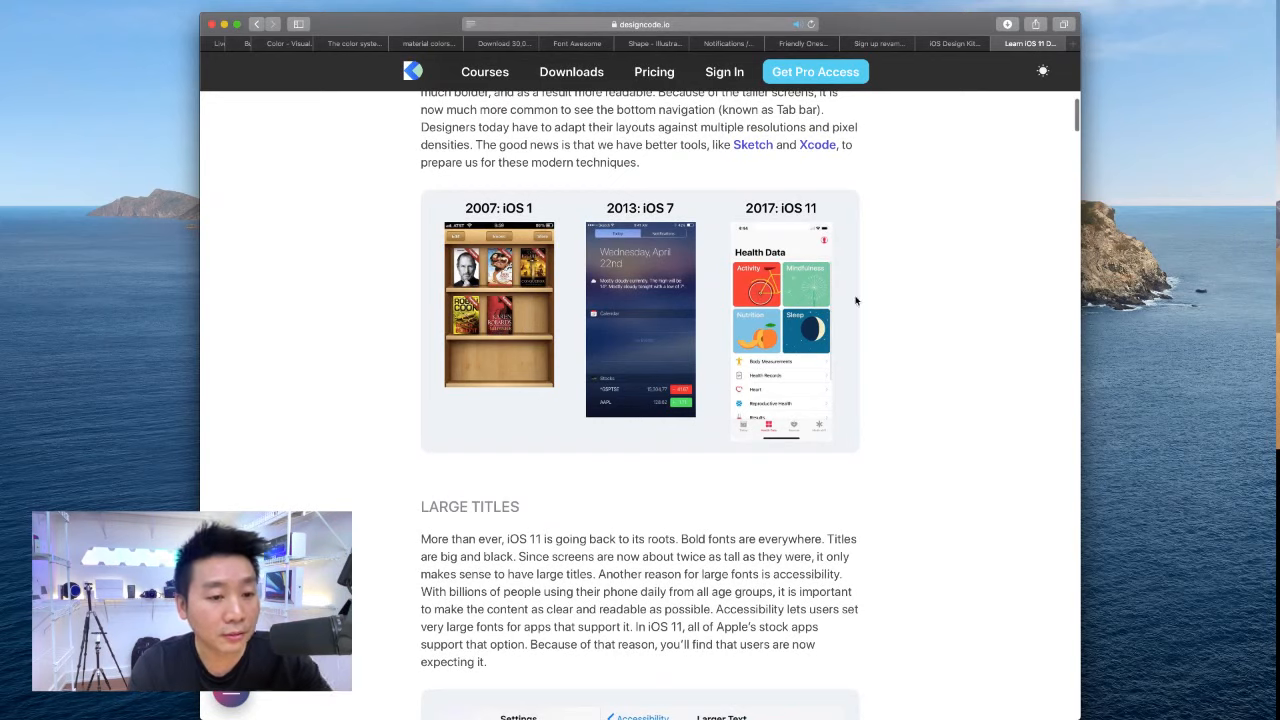
Examine the course page's guidance on the state of iOS design, core philosophies, color use and typography.
{"action": "scroll", "coordinate": [860, 310], "scroll_direction": "down", "scroll_amount": 8}
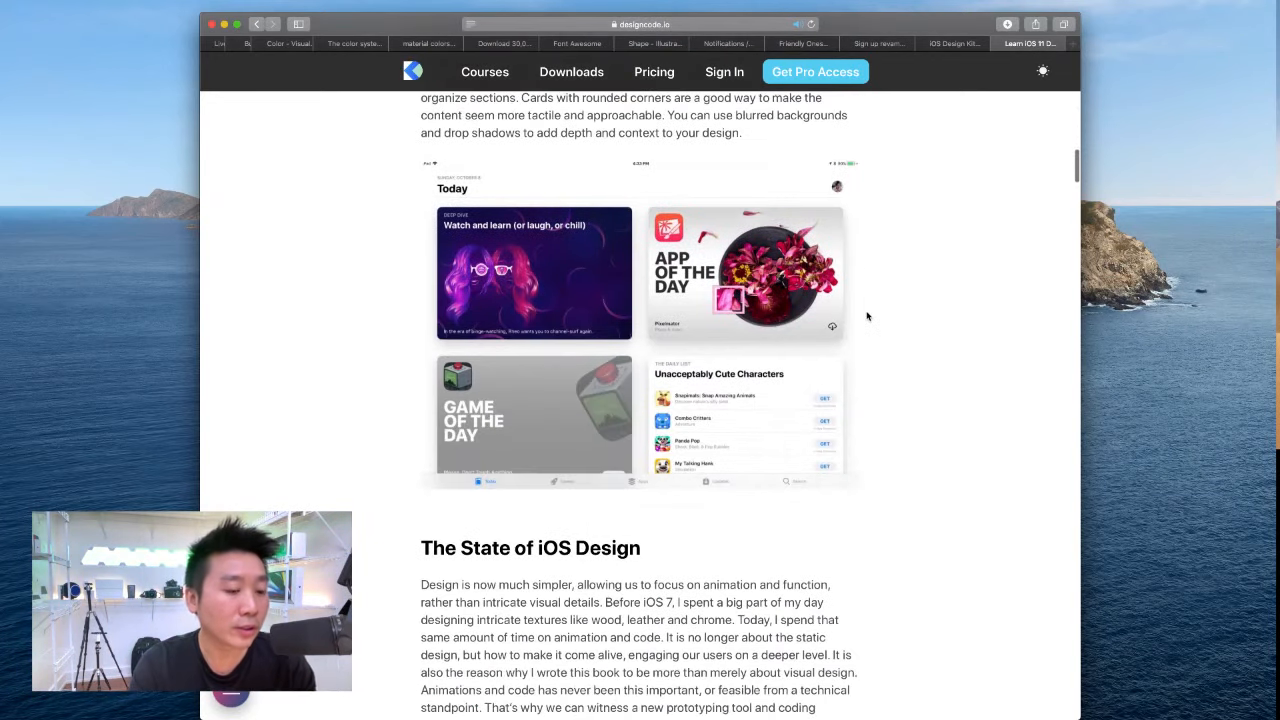
{"action": "scroll", "coordinate": [865, 316], "scroll_direction": "down", "scroll_amount": 3}
{"action": "scroll", "coordinate": [865, 317], "scroll_direction": "up", "scroll_amount": 6}
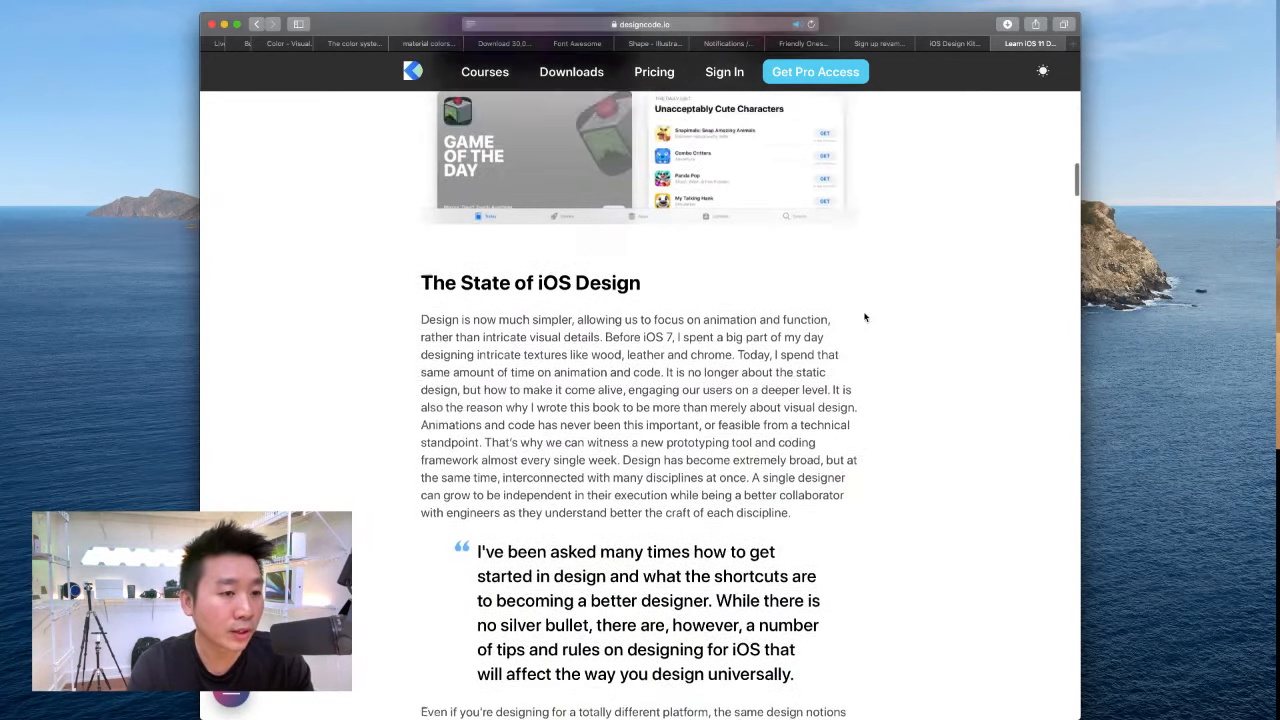
{"action": "scroll", "coordinate": [865, 317], "scroll_direction": "down", "scroll_amount": 15}
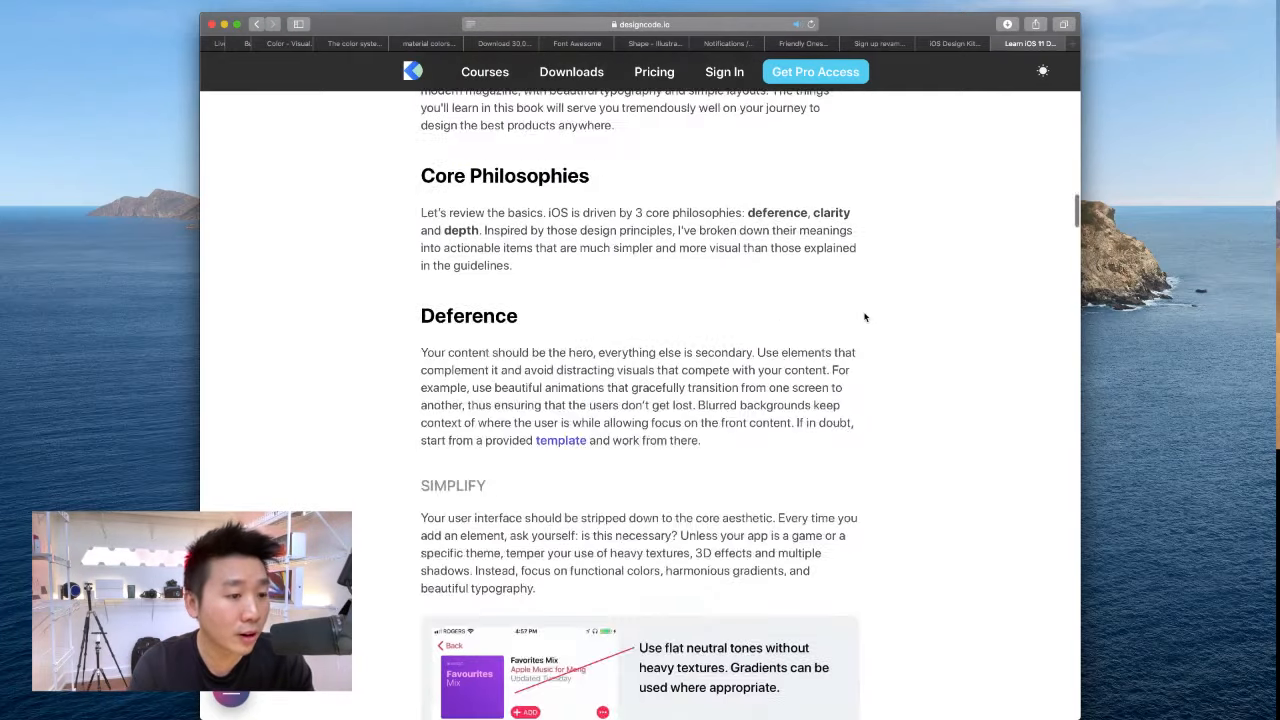
{"action": "scroll", "coordinate": [865, 317], "scroll_direction": "down", "scroll_amount": 5}
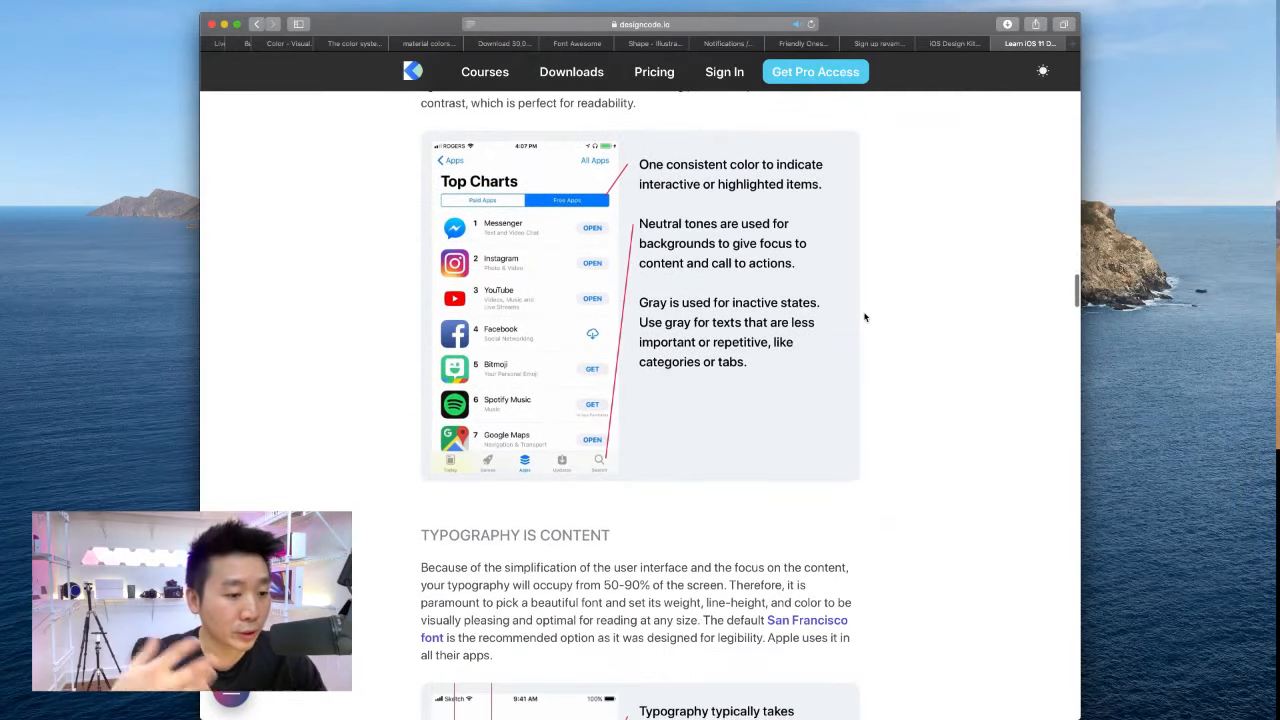
{"action": "scroll", "coordinate": [857, 330], "scroll_direction": "down", "scroll_amount": 5}
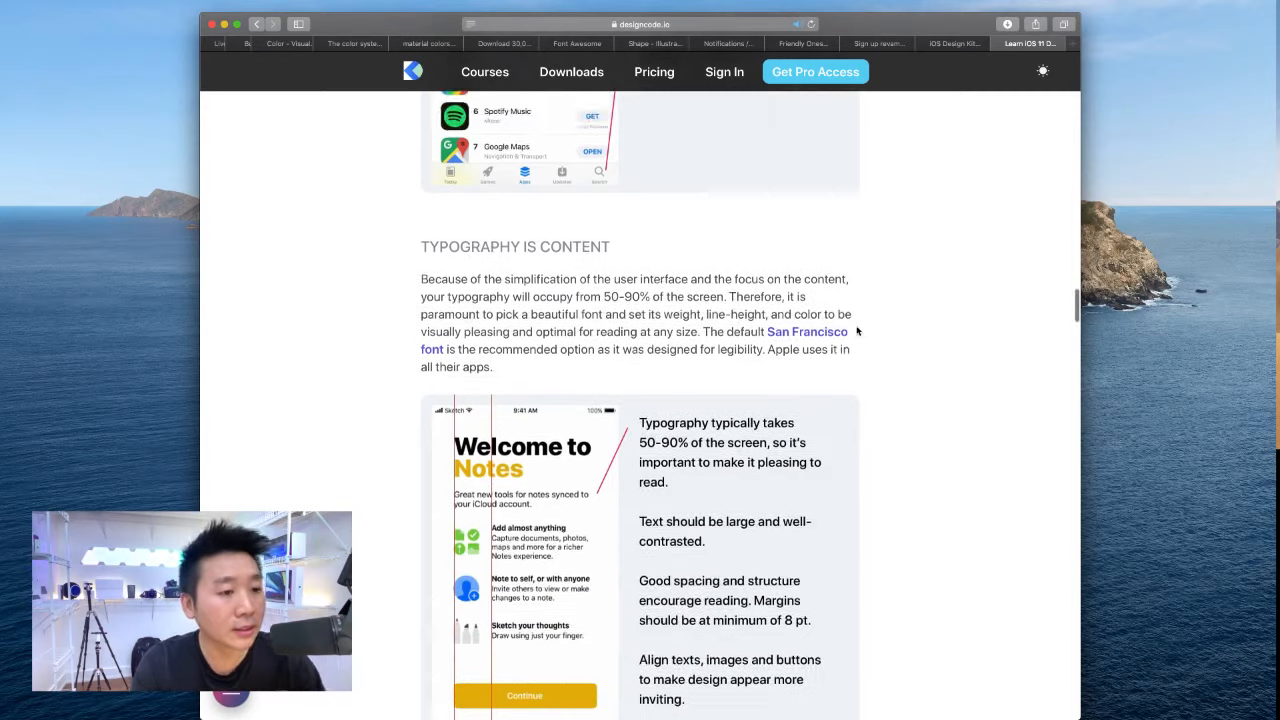
{"action": "scroll", "coordinate": [422, 438], "scroll_direction": "up", "scroll_amount": 5}
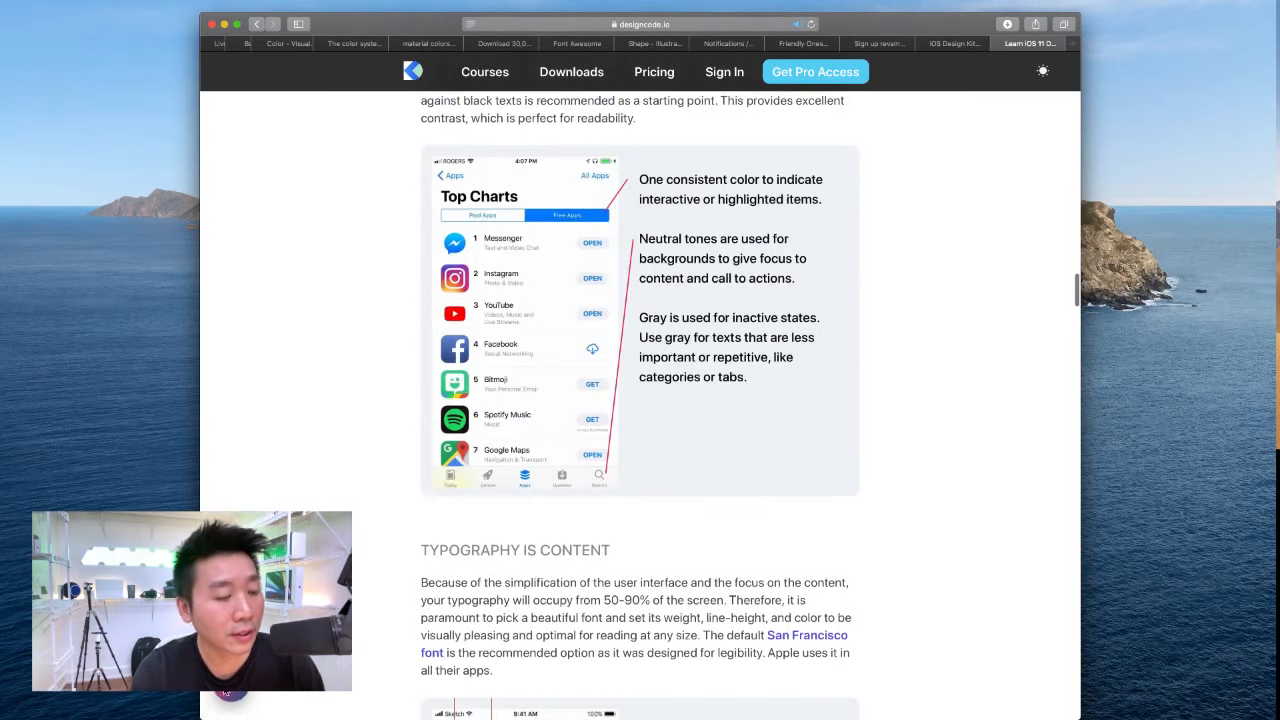
Open the course's Learn Colors section and look through its content.
{"action": "mouse_move", "coordinate": [230, 470]}
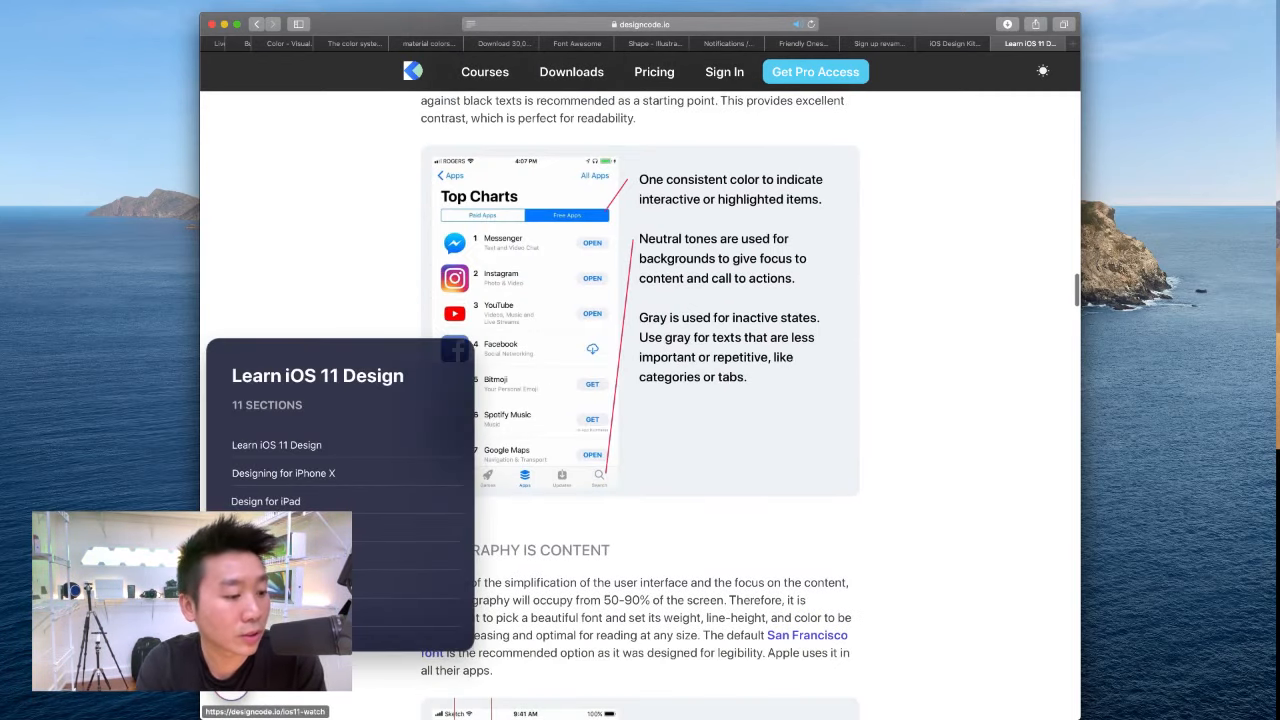
{"action": "left_click", "coordinate": [290, 557]}
{"action": "scroll", "coordinate": [586, 500], "scroll_direction": "down", "scroll_amount": 6}
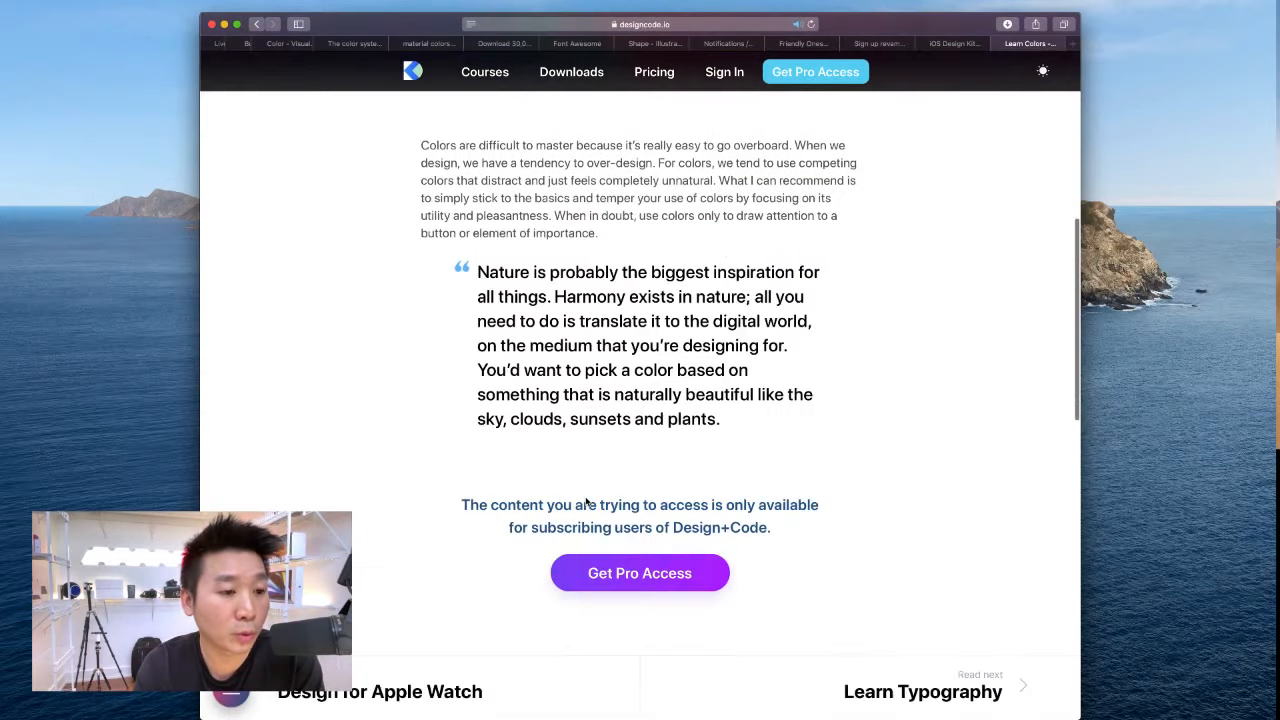
{"action": "scroll", "coordinate": [586, 500], "scroll_direction": "up", "scroll_amount": 10}
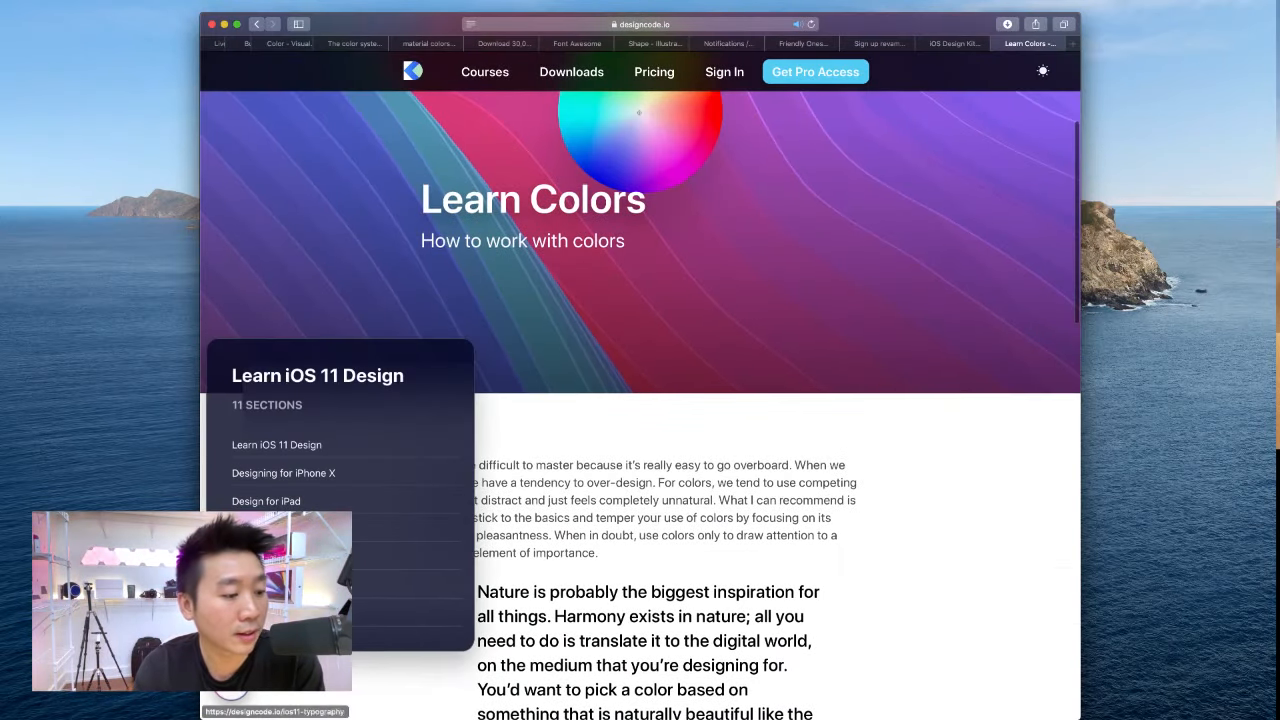
Open the Learn Typography section and the Learn Animations section of the course.
{"action": "left_click", "coordinate": [260, 585]}
{"action": "left_click", "coordinate": [260, 613]}
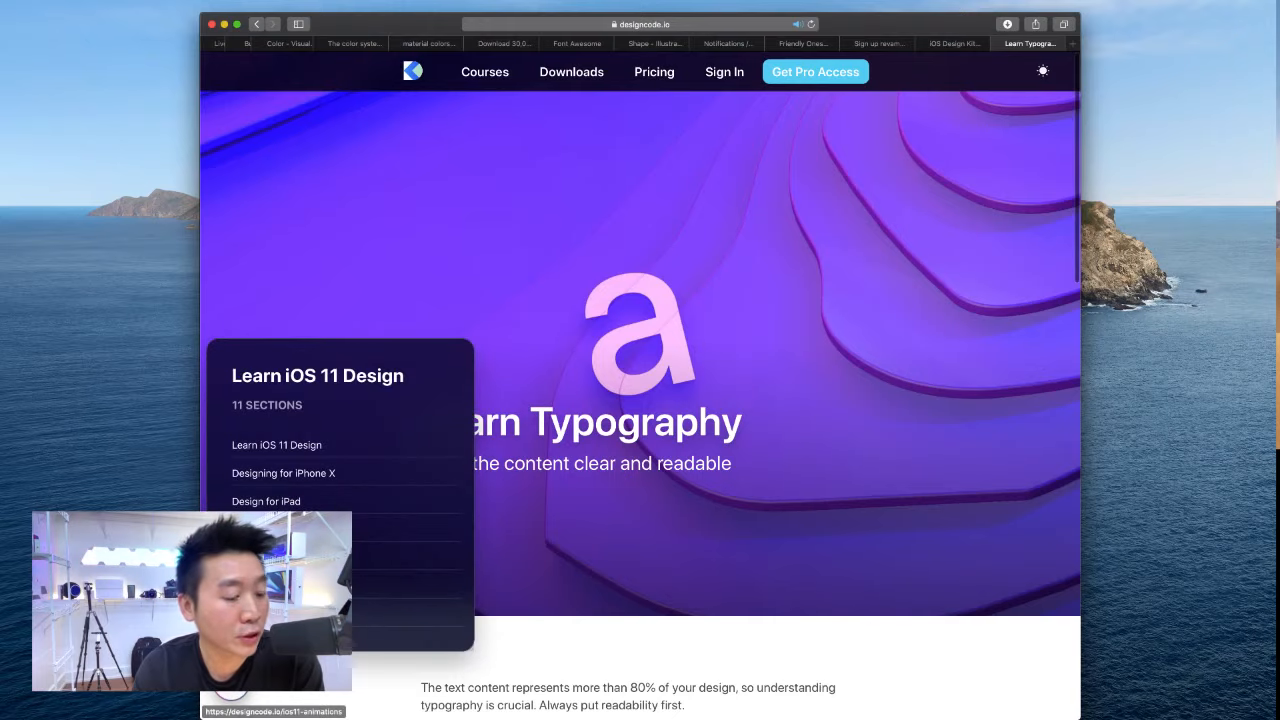
{"action": "scroll", "coordinate": [640, 400], "scroll_direction": "down", "scroll_amount": 2}
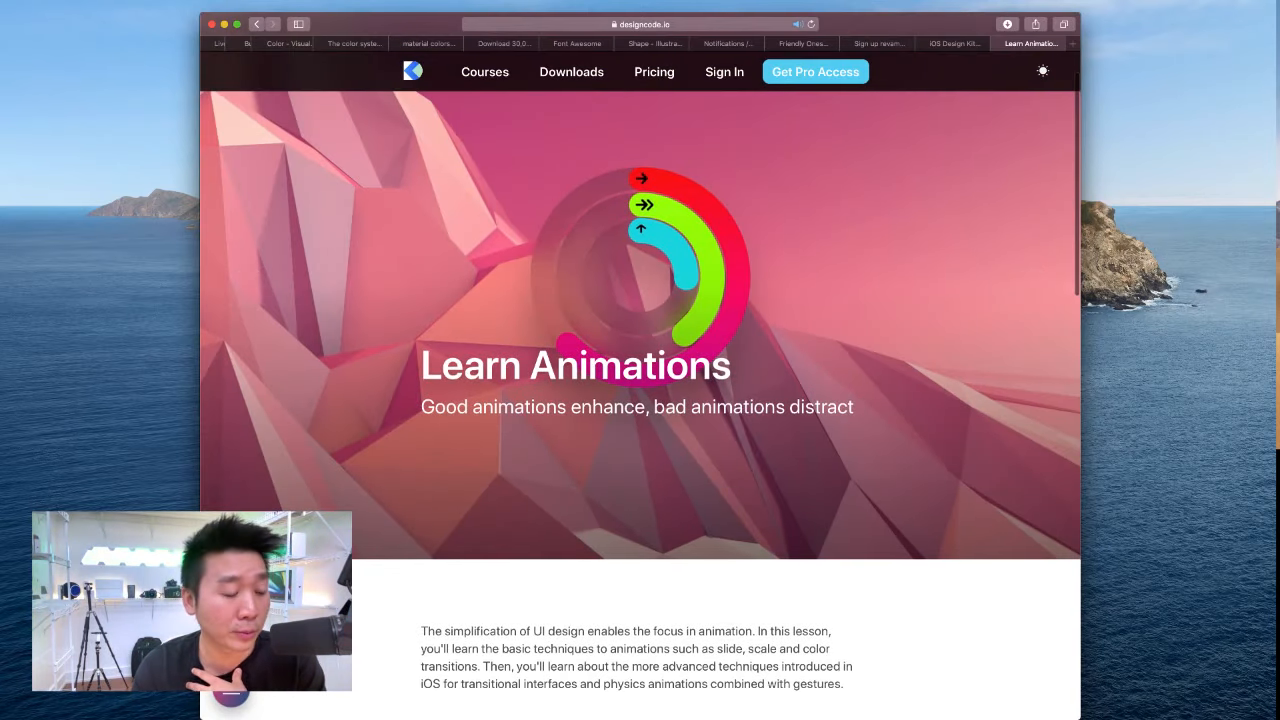
Open the course's UI Icons section and look through its page.
{"action": "mouse_move", "coordinate": [280, 600]}
{"action": "scroll", "coordinate": [330, 450], "scroll_direction": "down", "scroll_amount": 3}
{"action": "left_click", "coordinate": [370, 533]}
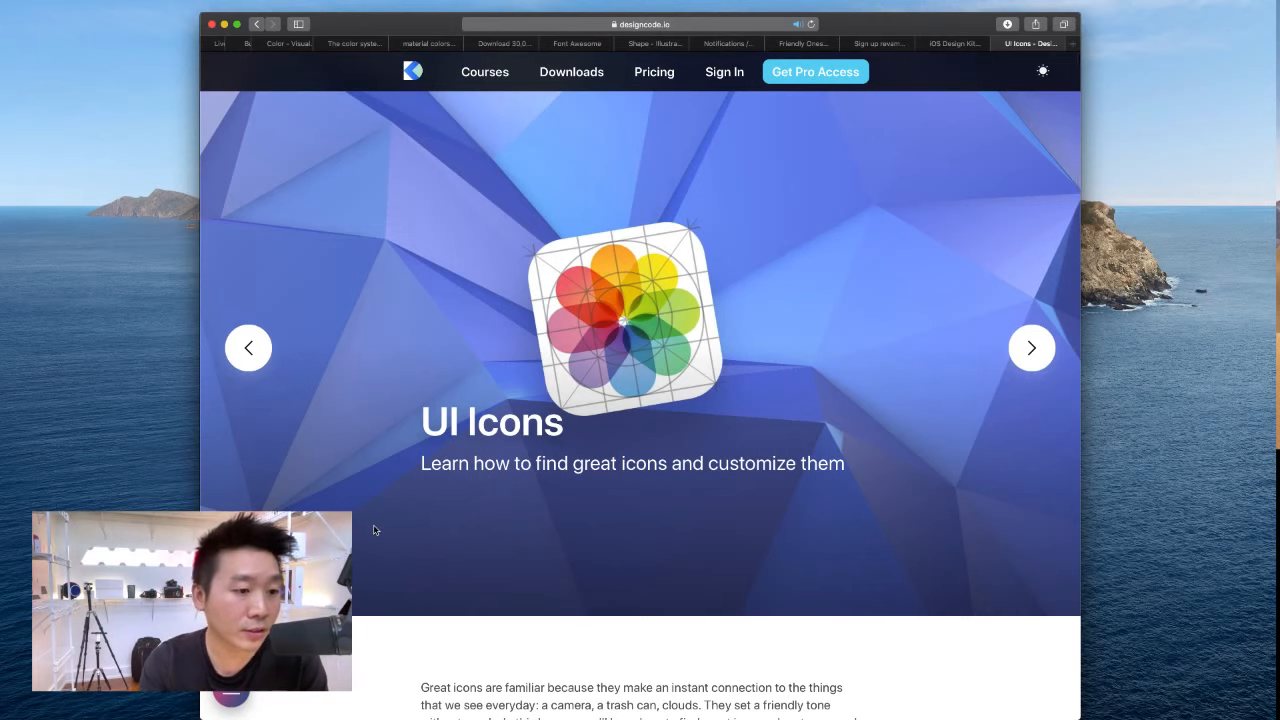
{"action": "scroll", "coordinate": [410, 668], "scroll_direction": "down", "scroll_amount": 8}
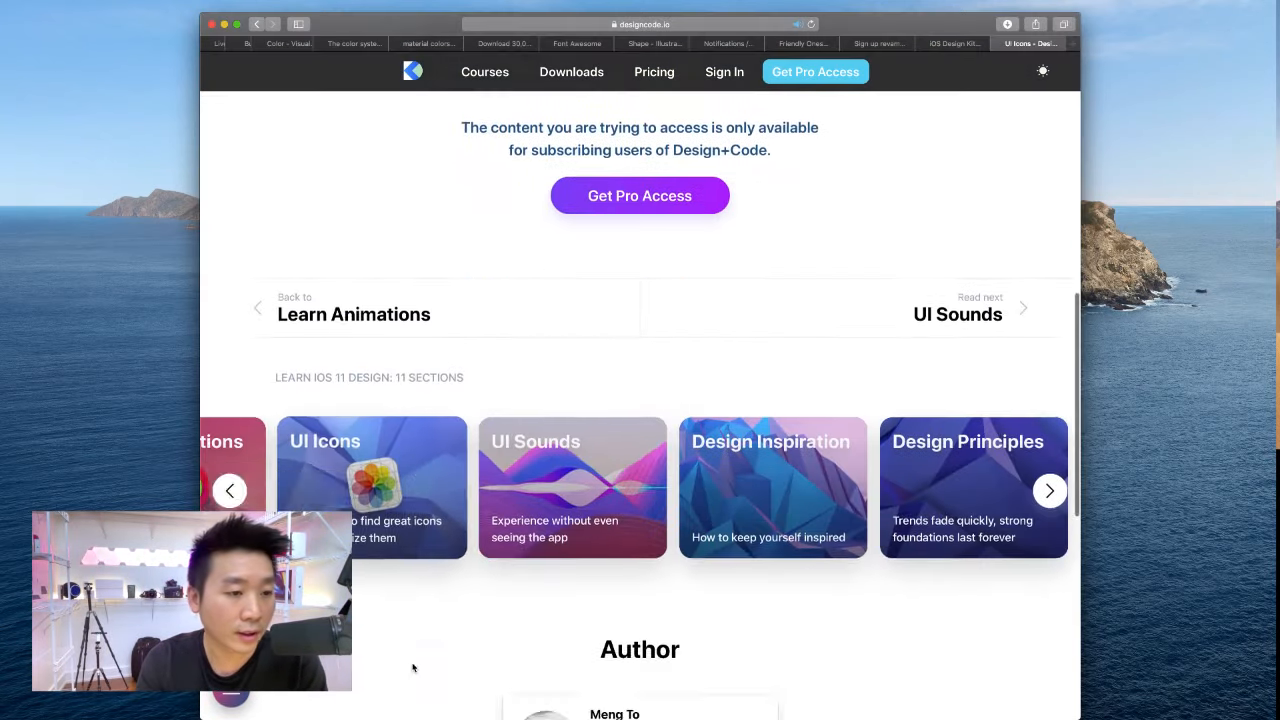
{"action": "scroll", "coordinate": [410, 668], "scroll_direction": "up", "scroll_amount": 7}
{"action": "scroll", "coordinate": [409, 670], "scroll_direction": "up", "scroll_amount": 2}
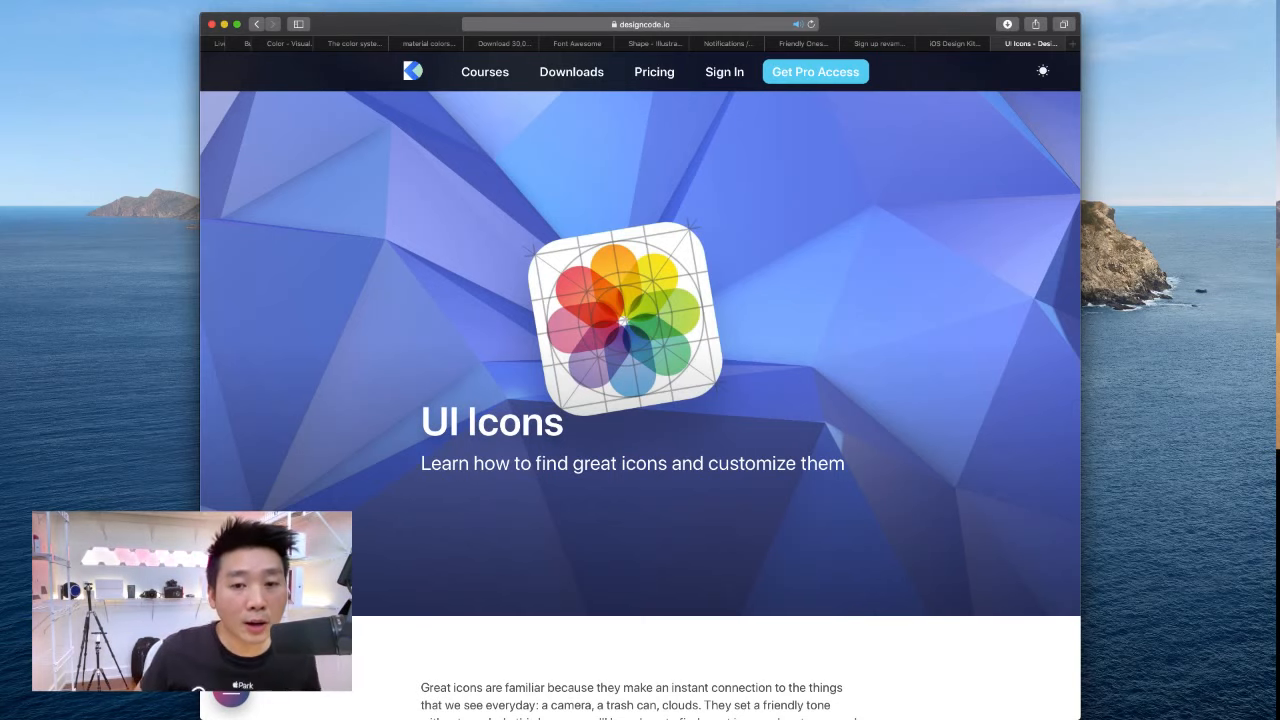
Switch back to Figma and view the Illustrations Library and Shape Icon Library files.
{"action": "key", "text": "super+Tab"}
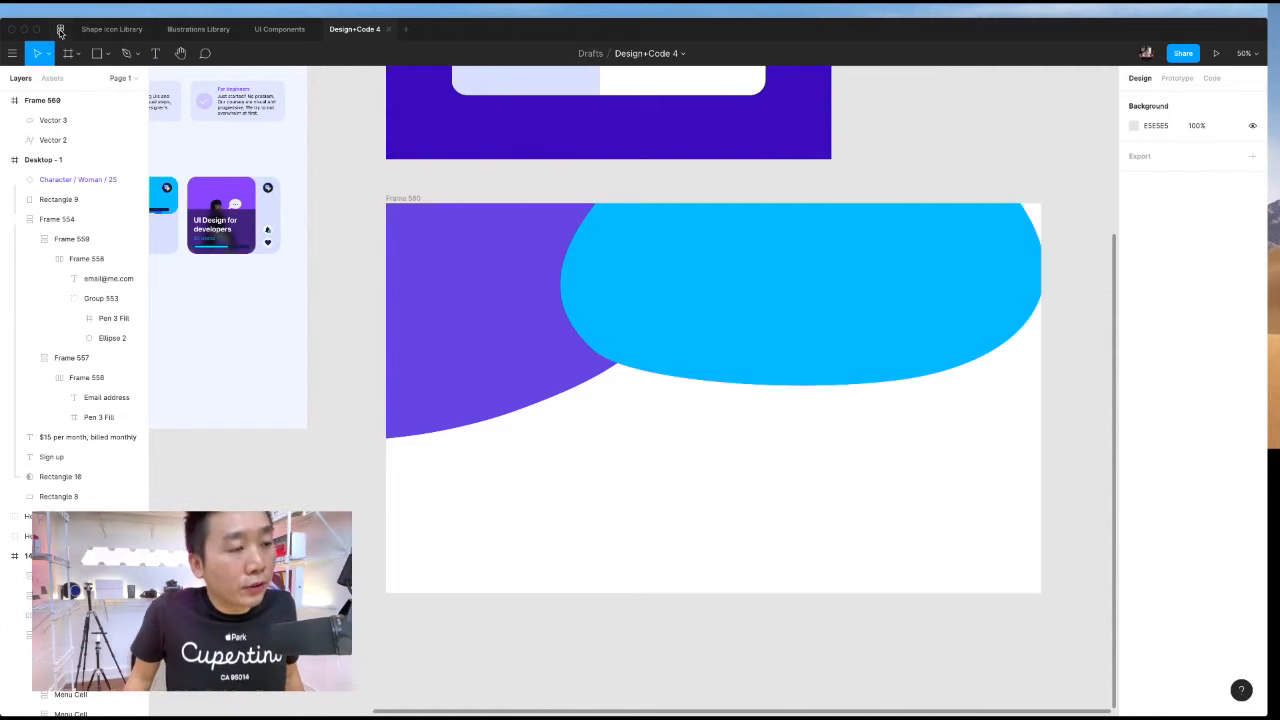
{"action": "left_click", "coordinate": [197, 31]}
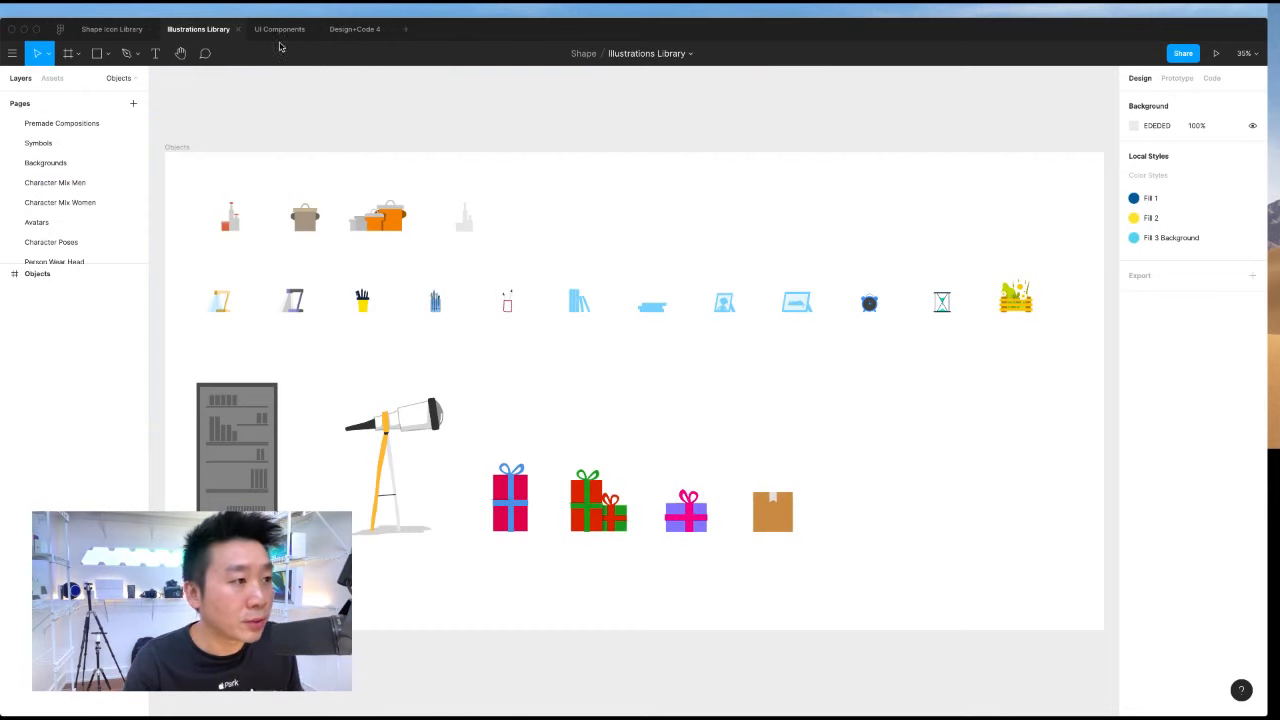
{"action": "left_click", "coordinate": [116, 30]}
{"action": "scroll", "coordinate": [452, 229], "scroll_direction": "down", "scroll_amount": 2}
{"action": "scroll", "coordinate": [450, 226], "scroll_direction": "left", "scroll_amount": 1}
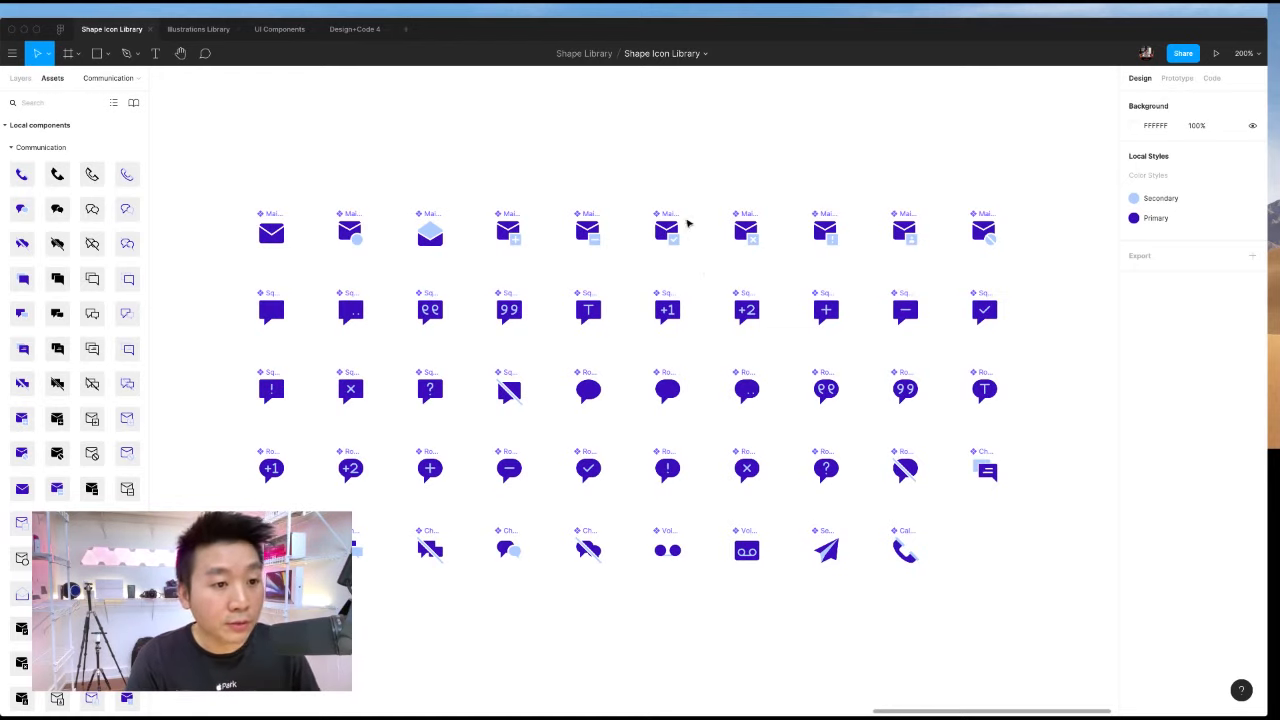
Show the comments in the Shape Icon Library and magnify the round chat icons to 800%.
{"action": "key", "text": "c"}
{"action": "left_click", "coordinate": [668, 205]}
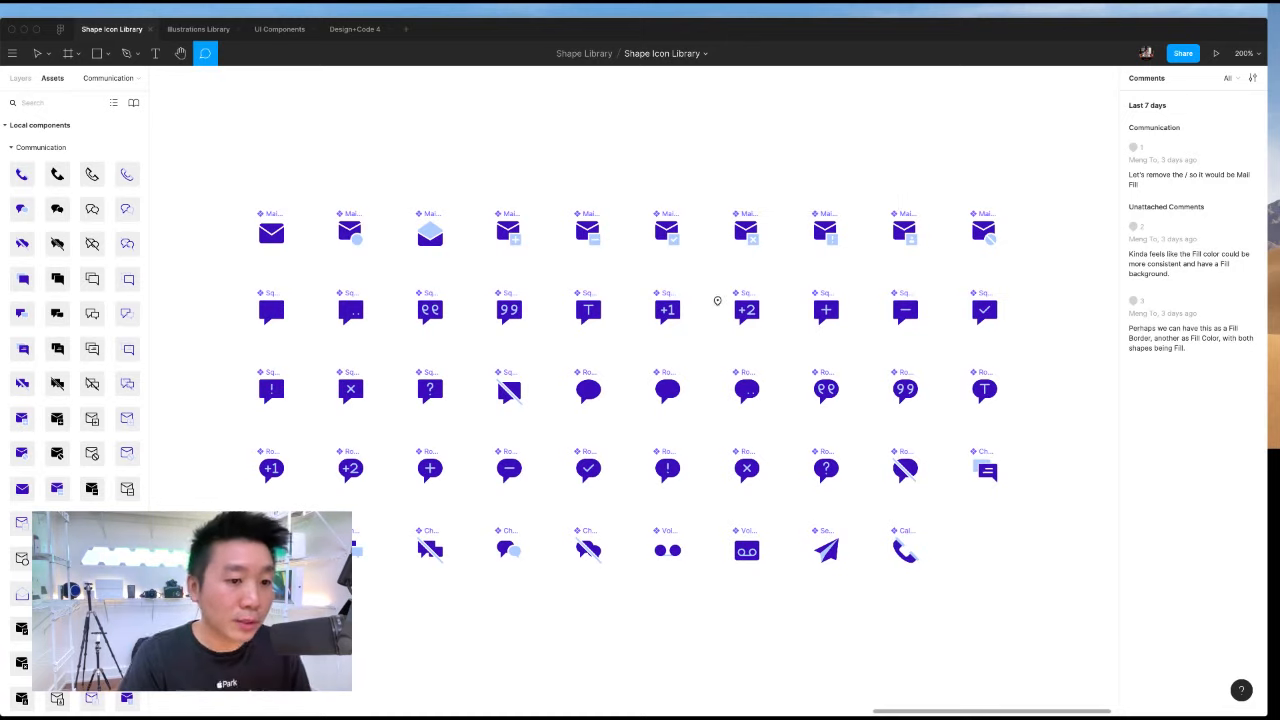
{"action": "key", "text": "Escape"}
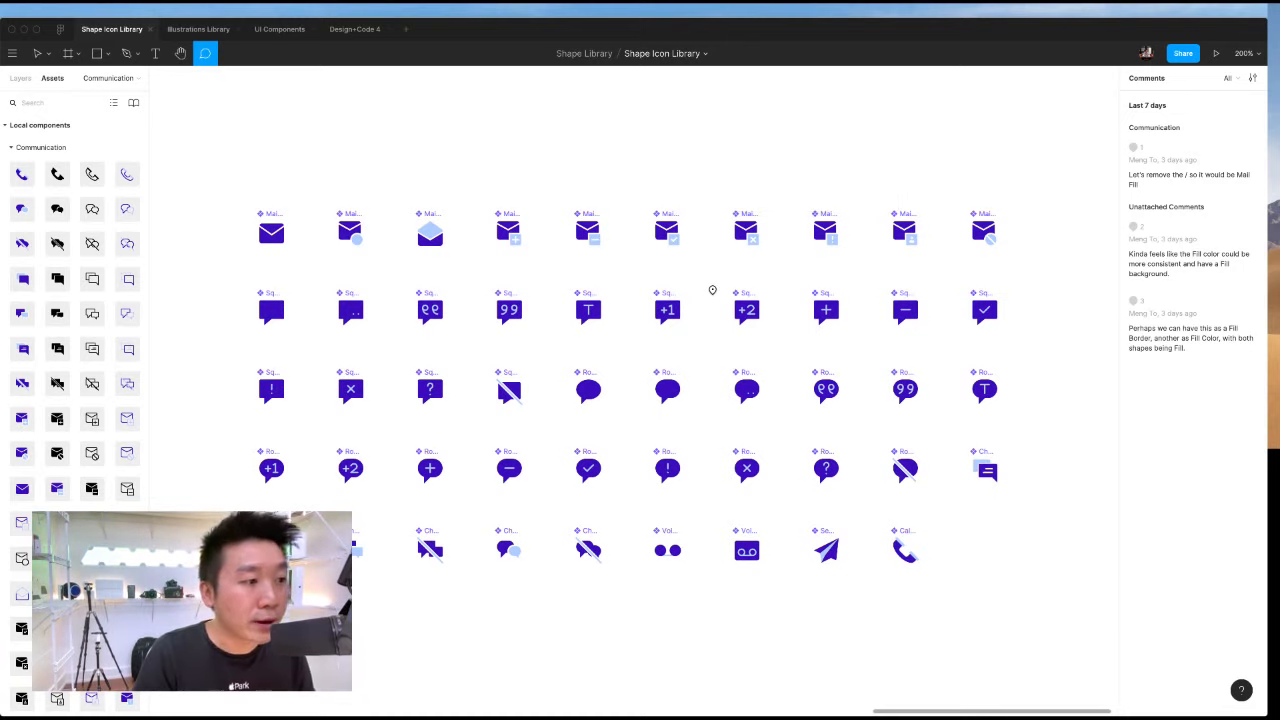
{"action": "key", "text": "super+equal"}
{"action": "key", "text": "super+equal"}
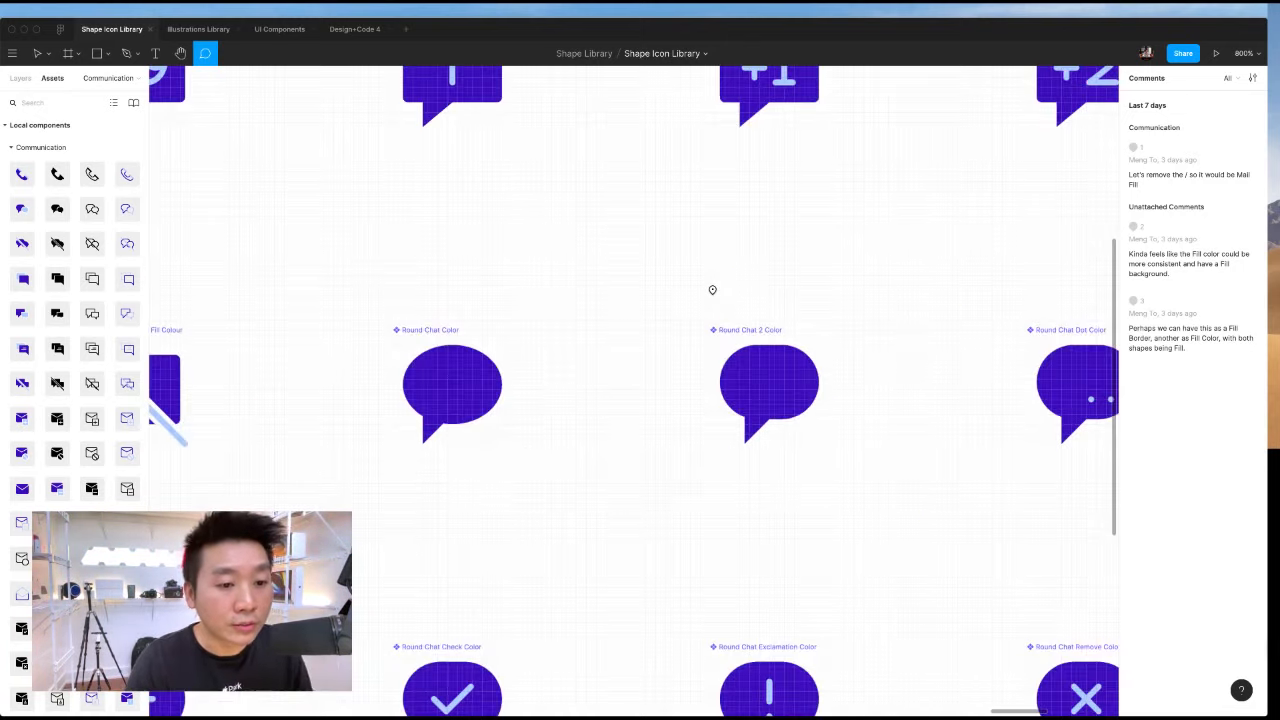
Leave comment mode, switch to the Design+Code 4 file and move the blue curved shape to about X 617, Y -540.
{"action": "key", "text": "v"}
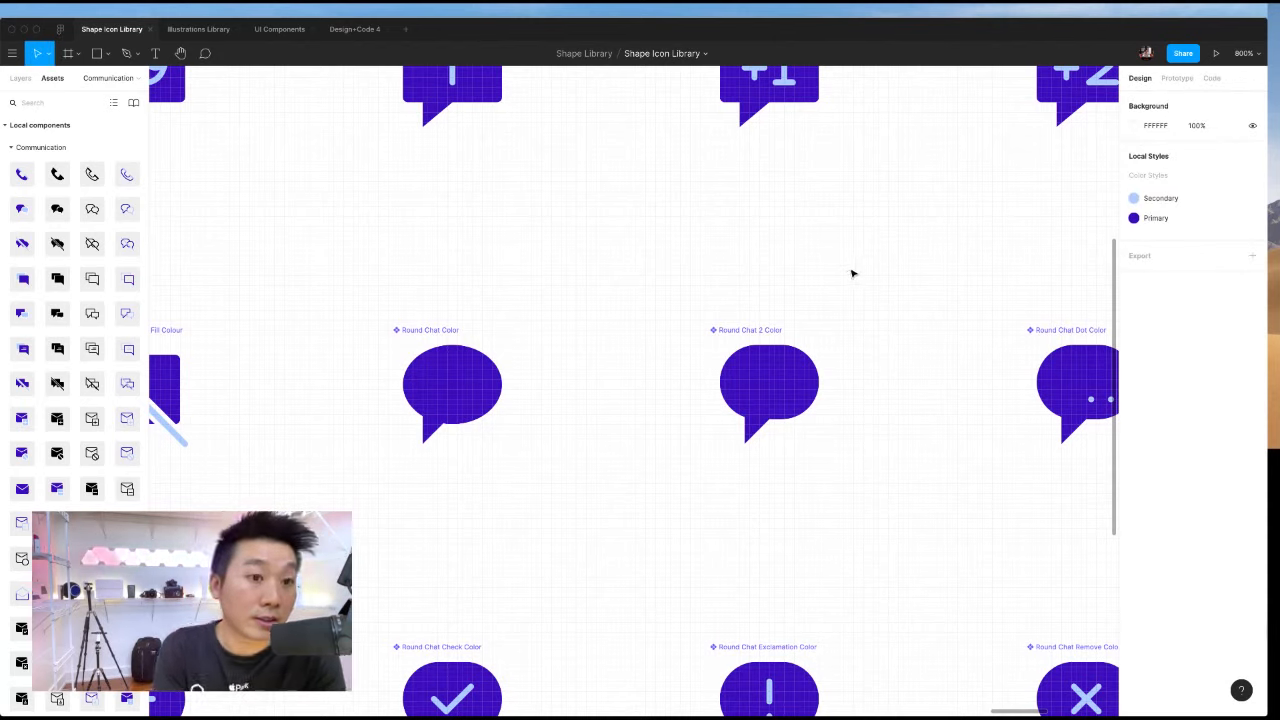
{"action": "left_click", "coordinate": [356, 30]}
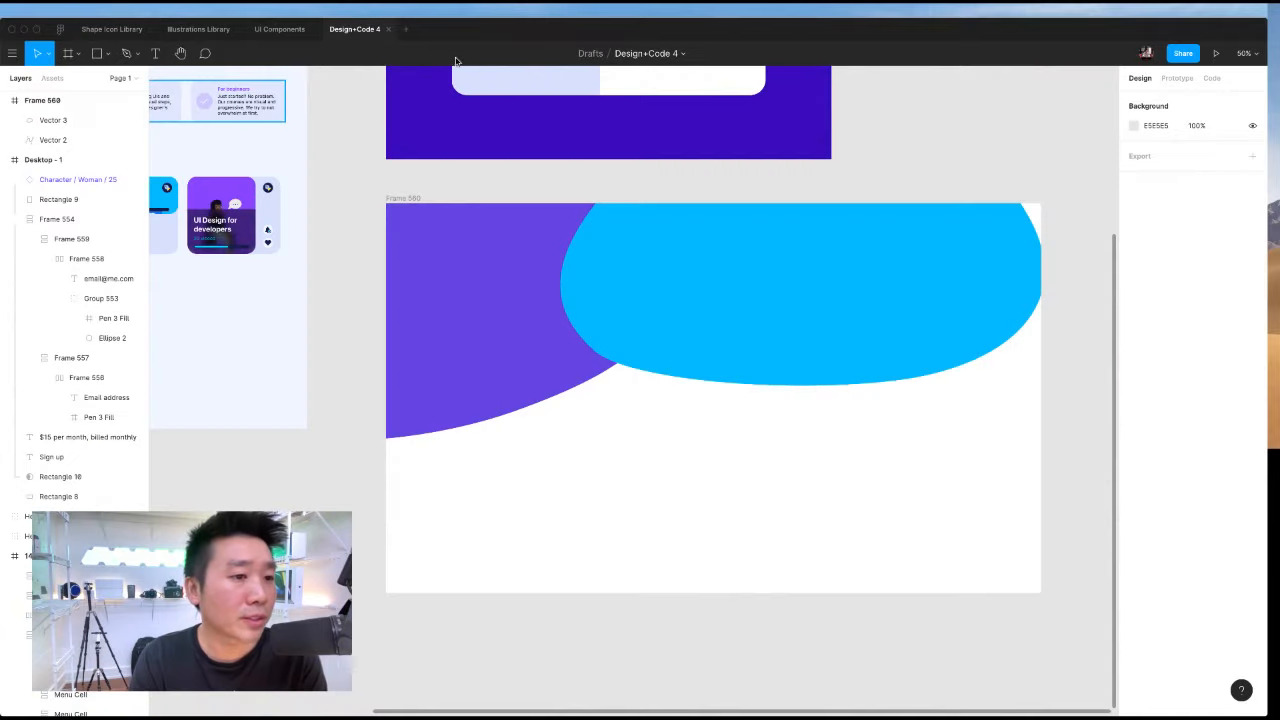
{"action": "left_click_drag", "start_coordinate": [672, 303], "coordinate": [688, 258]}
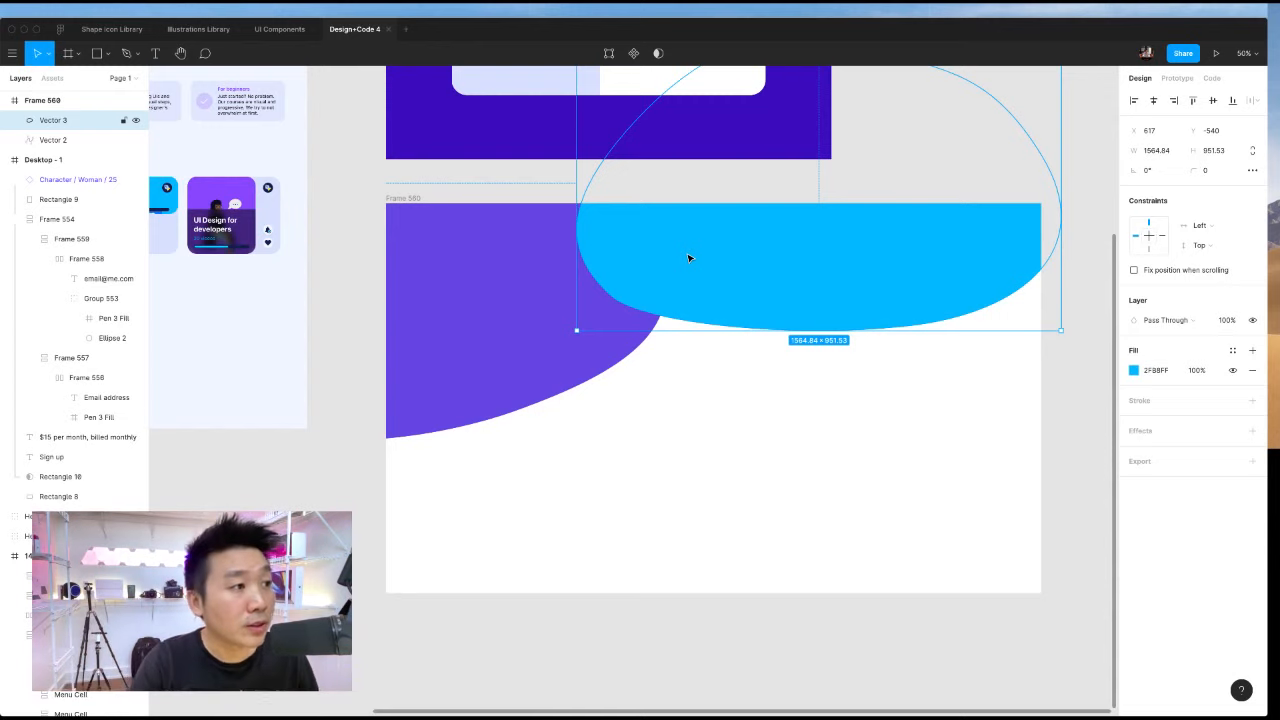
Open the Figma Community page and show its plugins.
{"action": "left_click", "coordinate": [60, 29]}
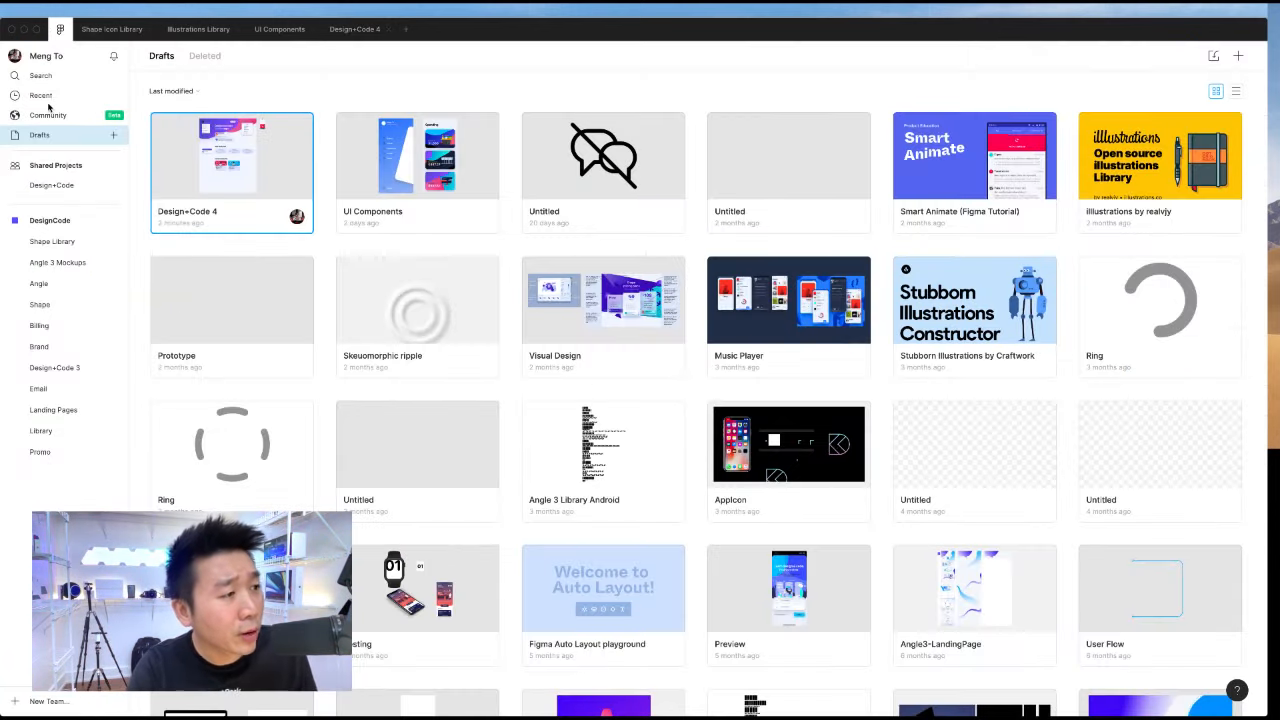
{"action": "left_click", "coordinate": [47, 114]}
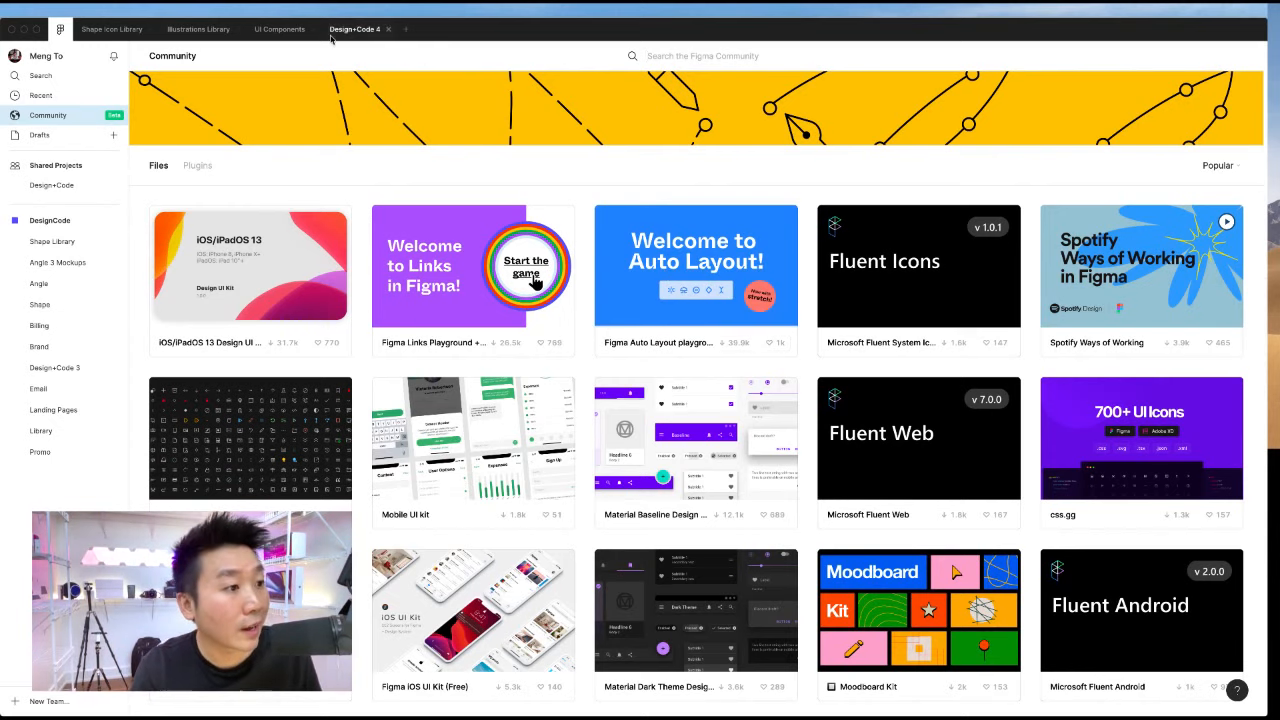
{"action": "left_click", "coordinate": [208, 167]}
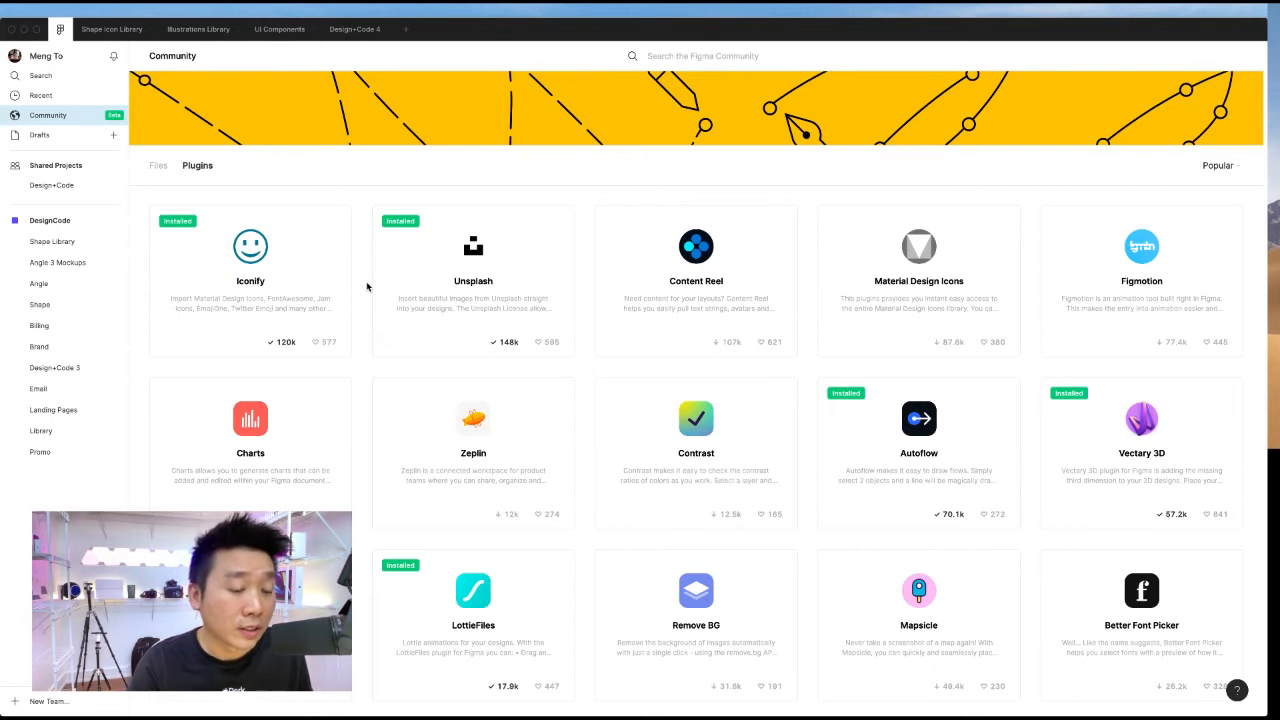
Browse the list of popular community plugins and return to its beginning.
{"action": "scroll", "coordinate": [557, 325], "scroll_direction": "down", "scroll_amount": 2}
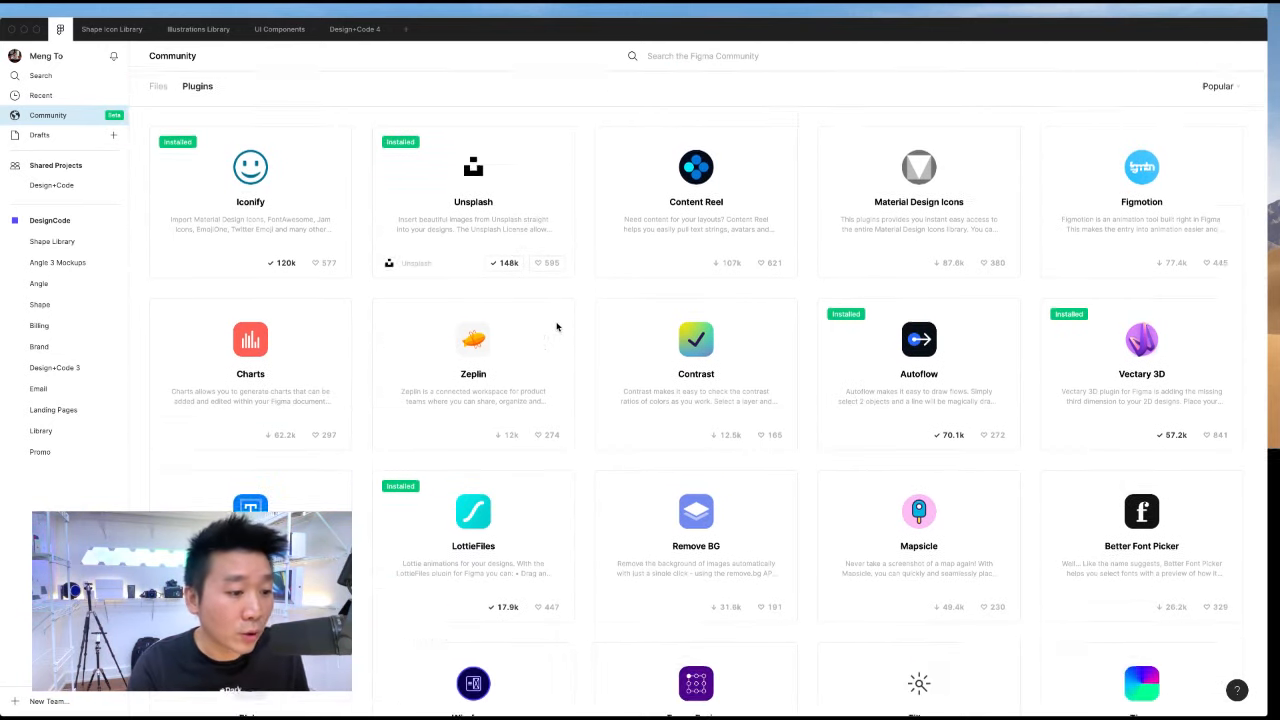
{"action": "scroll", "coordinate": [557, 326], "scroll_direction": "up", "scroll_amount": 1}
{"action": "scroll", "coordinate": [557, 326], "scroll_direction": "down", "scroll_amount": 1}
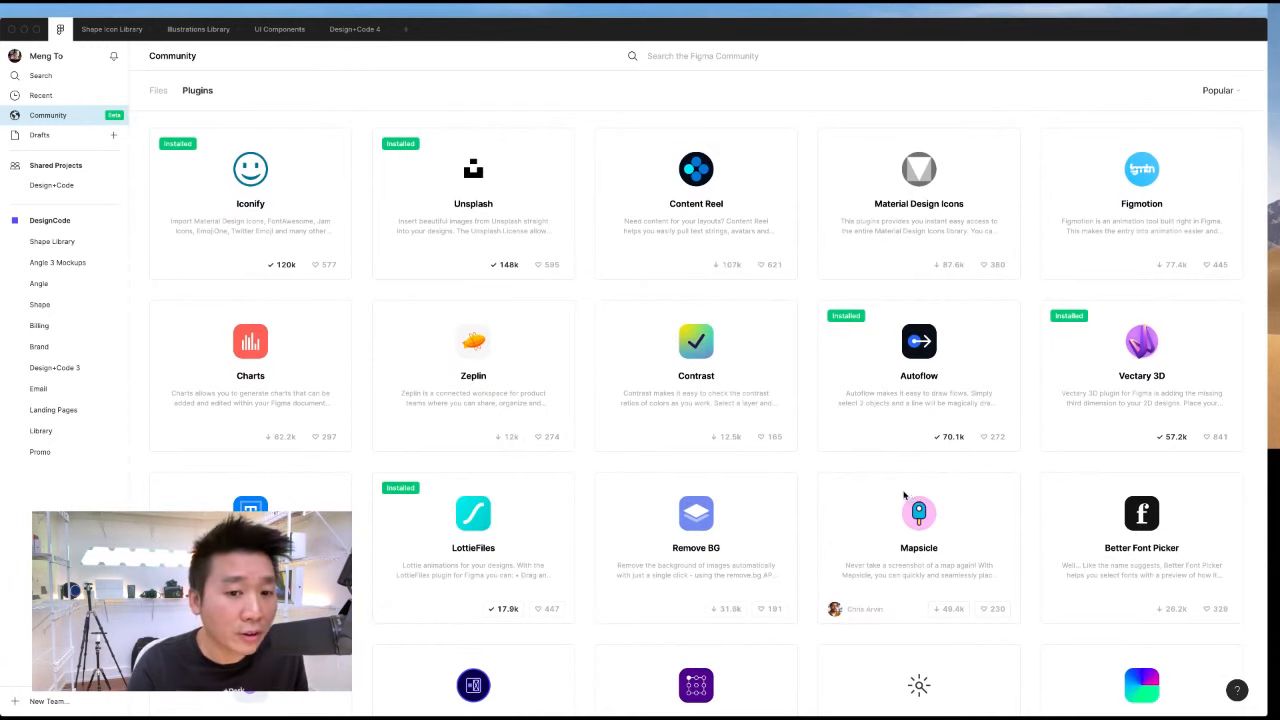
{"action": "scroll", "coordinate": [1108, 389], "scroll_direction": "down", "scroll_amount": 1}
{"action": "scroll", "coordinate": [1110, 390], "scroll_direction": "up", "scroll_amount": 1}
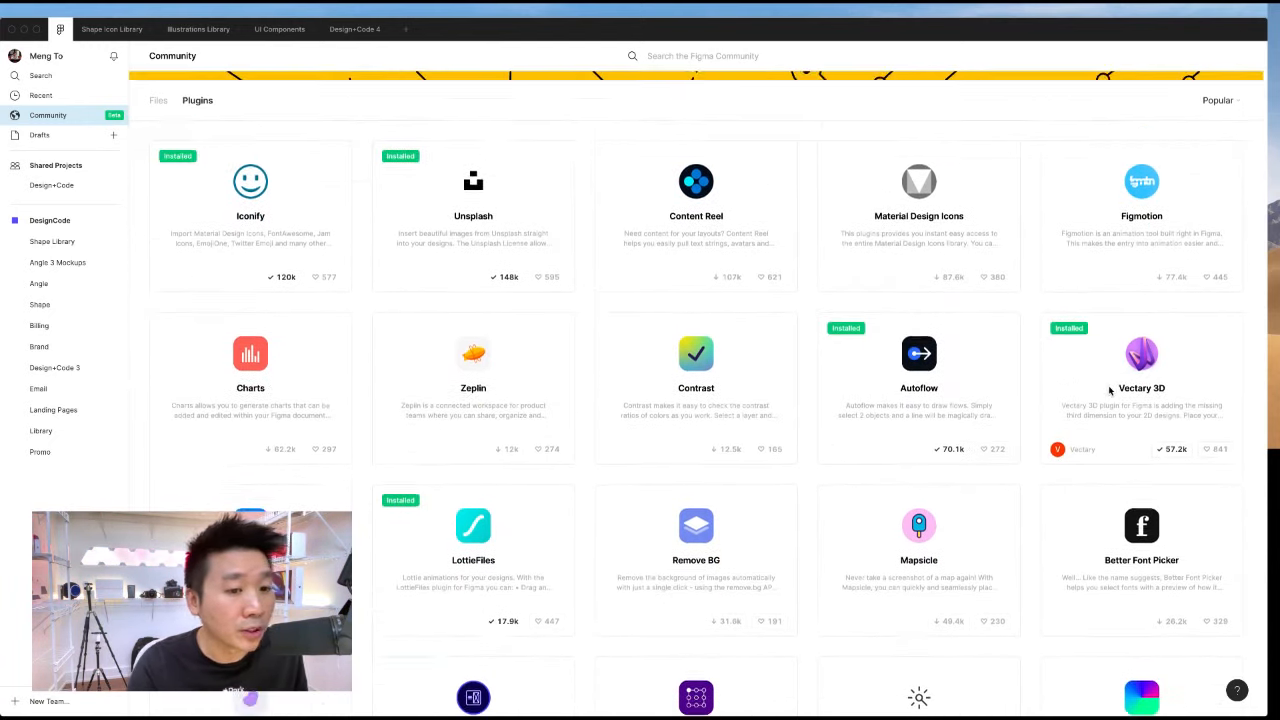
{"action": "scroll", "coordinate": [695, 400], "scroll_direction": "down", "scroll_amount": 5}
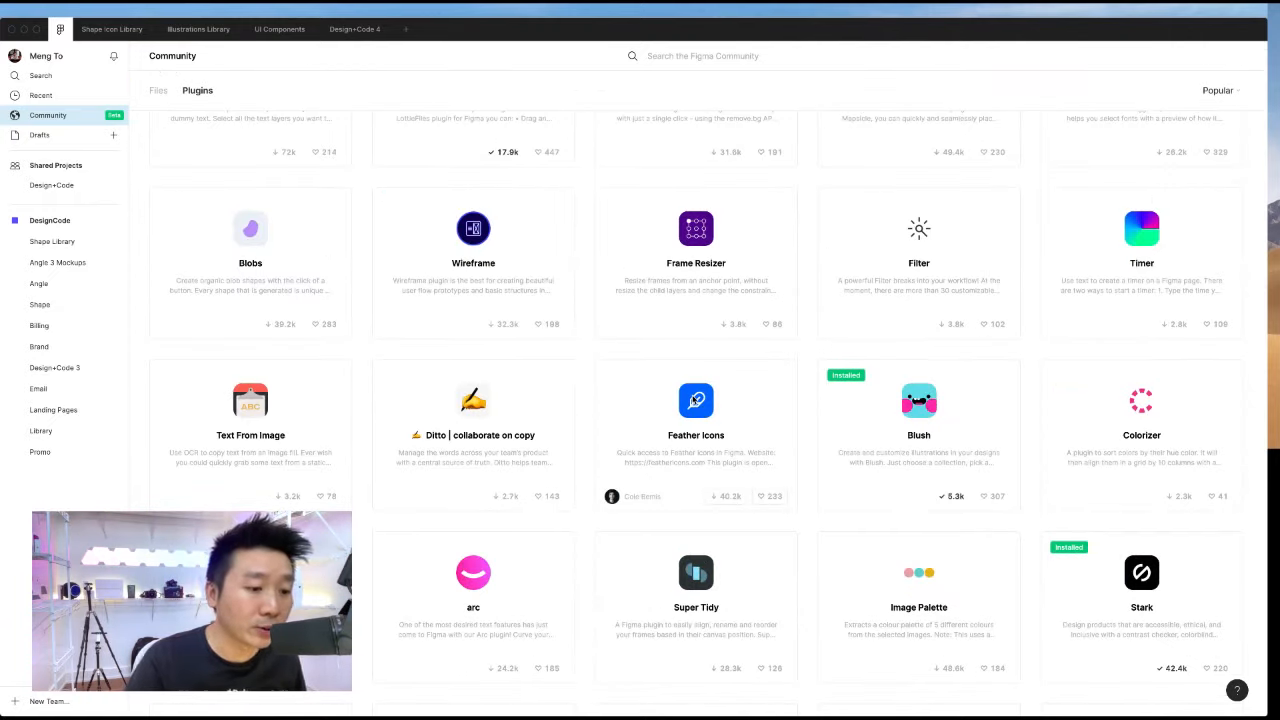
{"action": "scroll", "coordinate": [695, 400], "scroll_direction": "up", "scroll_amount": 8}
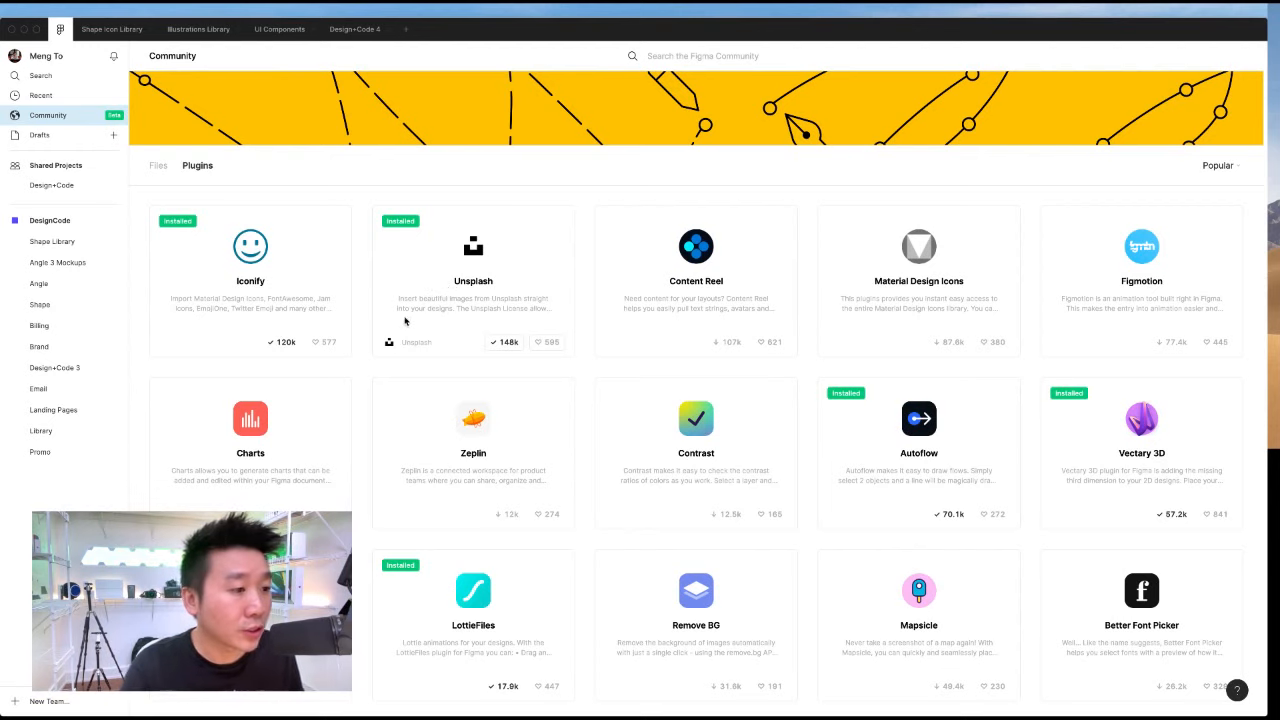
{"action": "scroll", "coordinate": [514, 327], "scroll_direction": "down", "scroll_amount": 5}
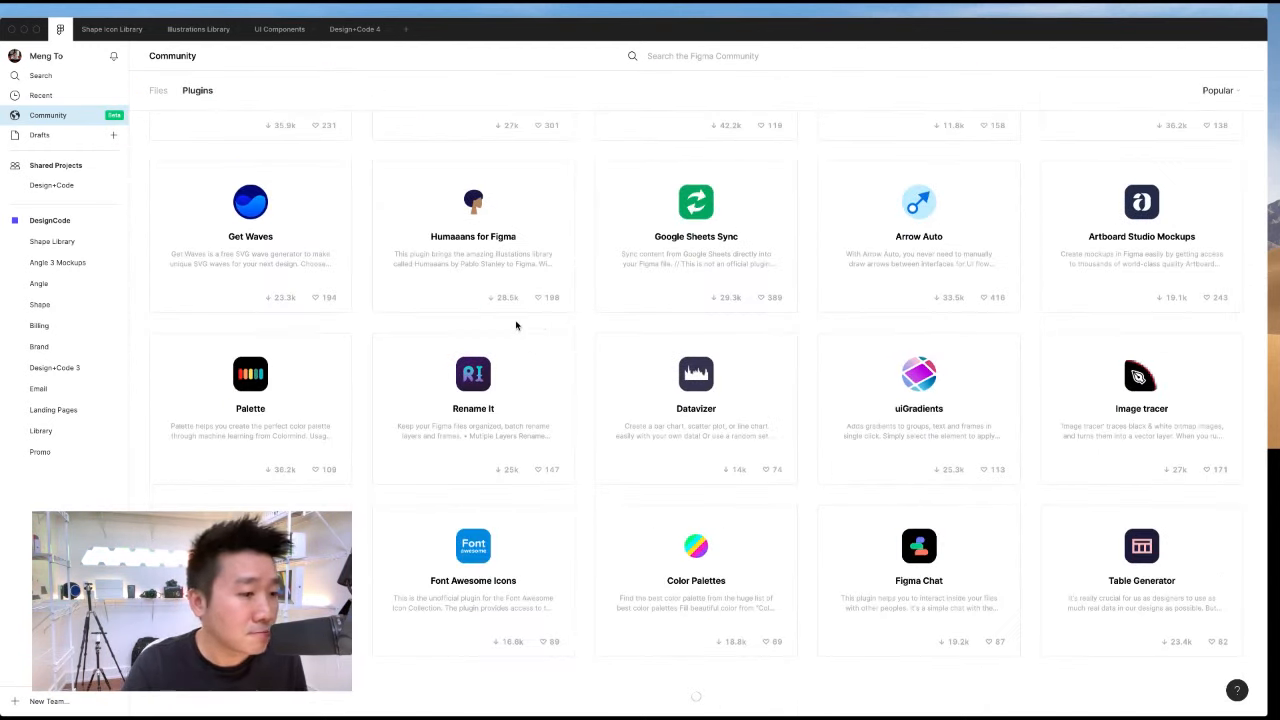
{"action": "scroll", "coordinate": [516, 325], "scroll_direction": "up", "scroll_amount": 5}
{"action": "scroll", "coordinate": [516, 325], "scroll_direction": "down", "scroll_amount": 4}
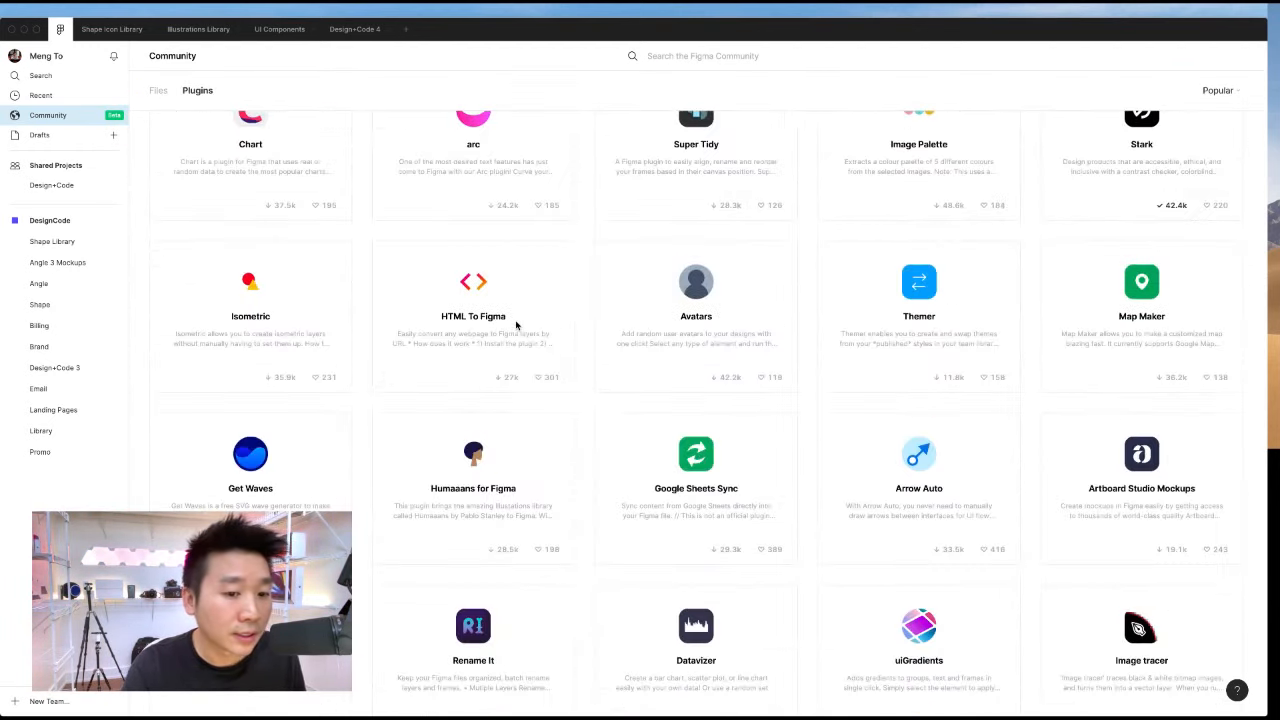
{"action": "scroll", "coordinate": [516, 325], "scroll_direction": "up", "scroll_amount": 5}
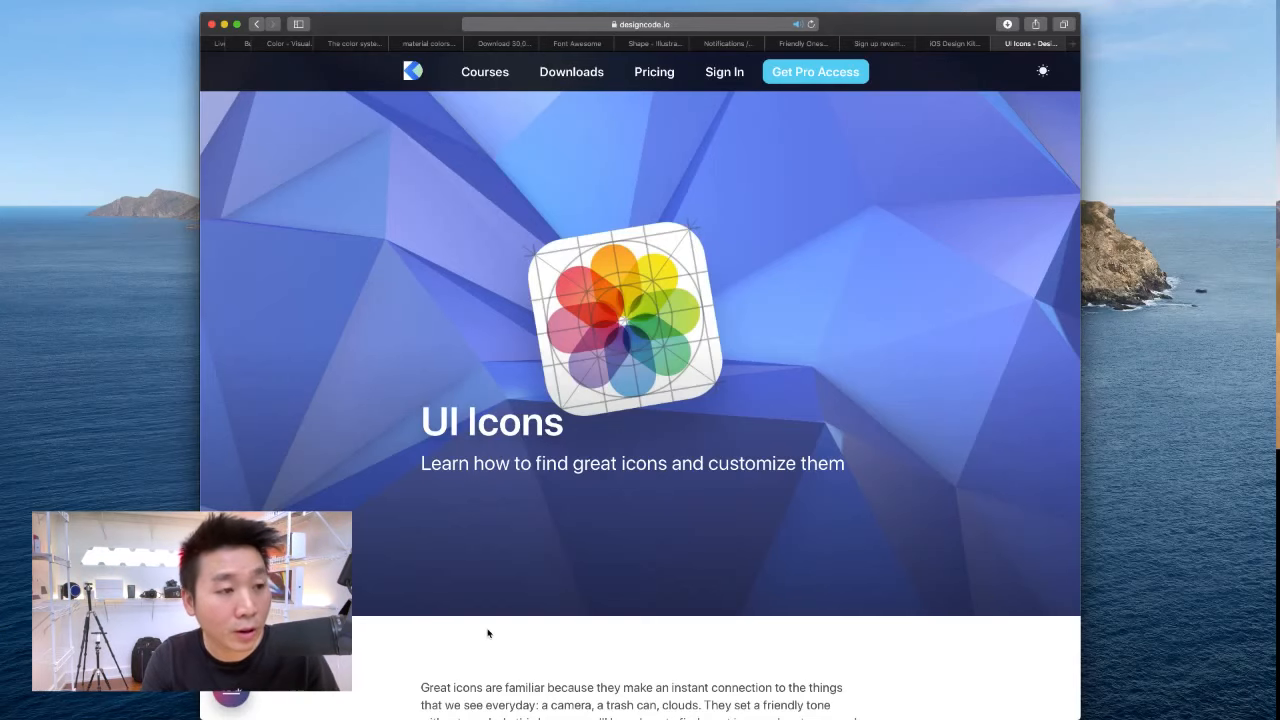
Switch to Safari, open refactoringui.com in a new tab and look through its design tips and articles.
{"action": "key", "text": "super+t"}
{"action": "type", "text": "refactoringui.com"}
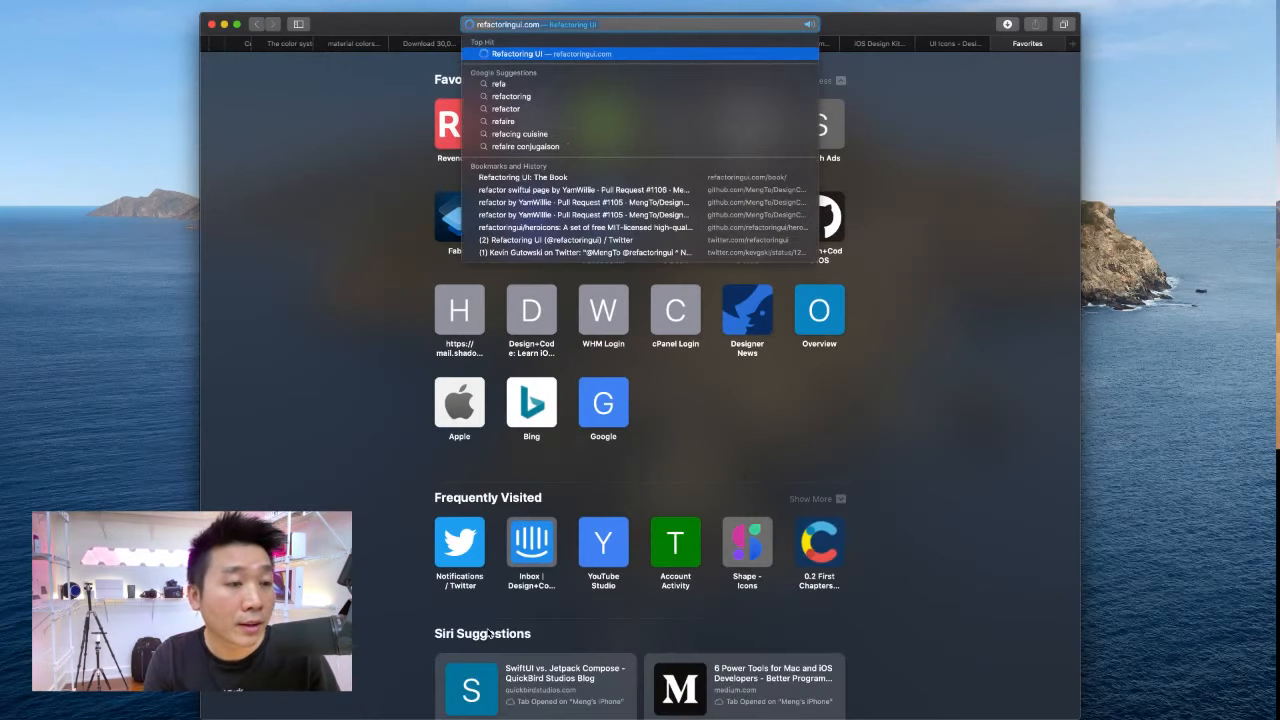
{"action": "key", "text": "Return"}
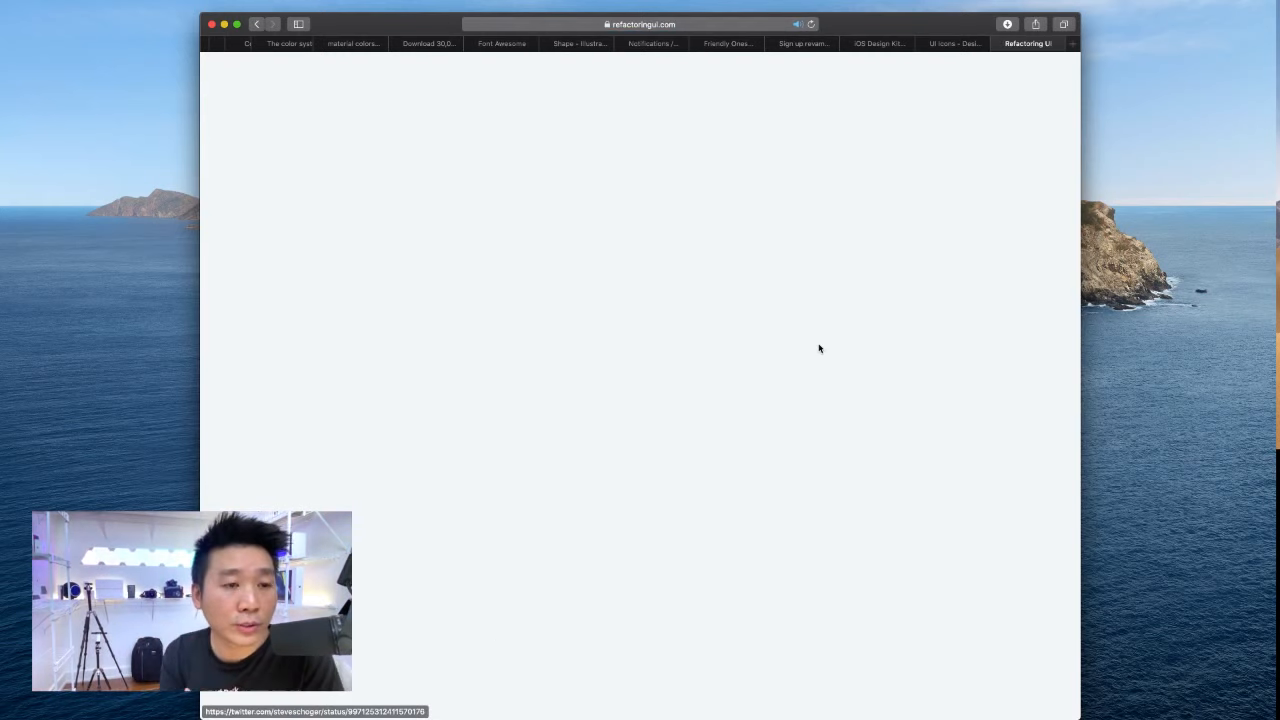
{"action": "scroll", "coordinate": [828, 356], "scroll_direction": "down", "scroll_amount": 3}
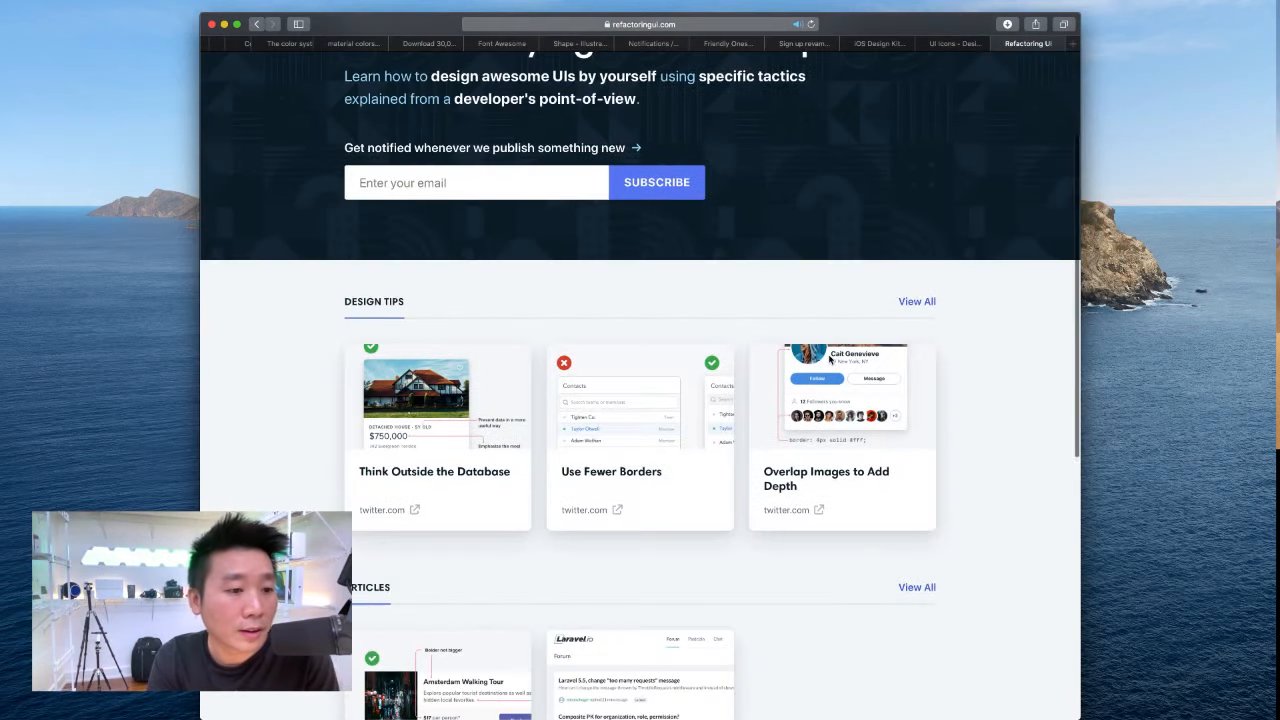
{"action": "scroll", "coordinate": [507, 385], "scroll_direction": "down", "scroll_amount": 1}
{"action": "scroll", "coordinate": [640, 440], "scroll_direction": "up", "scroll_amount": 2}
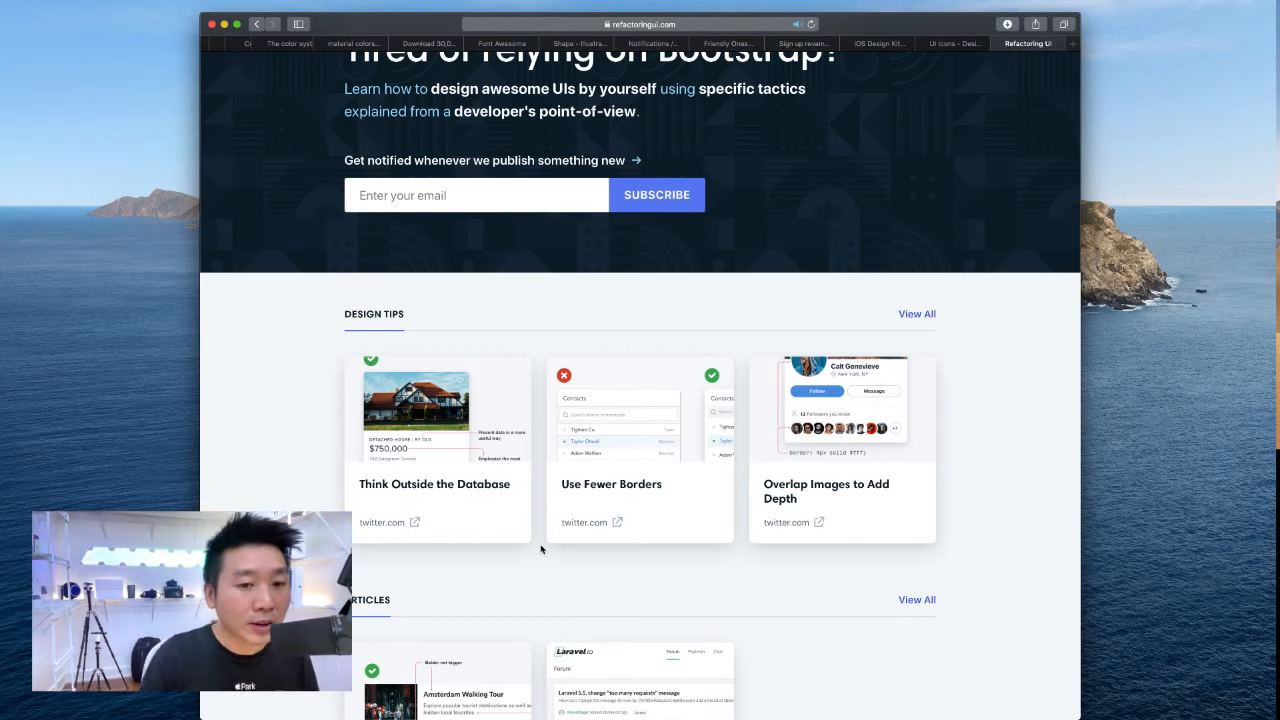
Return to the beginning of the Refactoring UI page and open another new browser tab.
{"action": "key", "text": "super+Tab"}
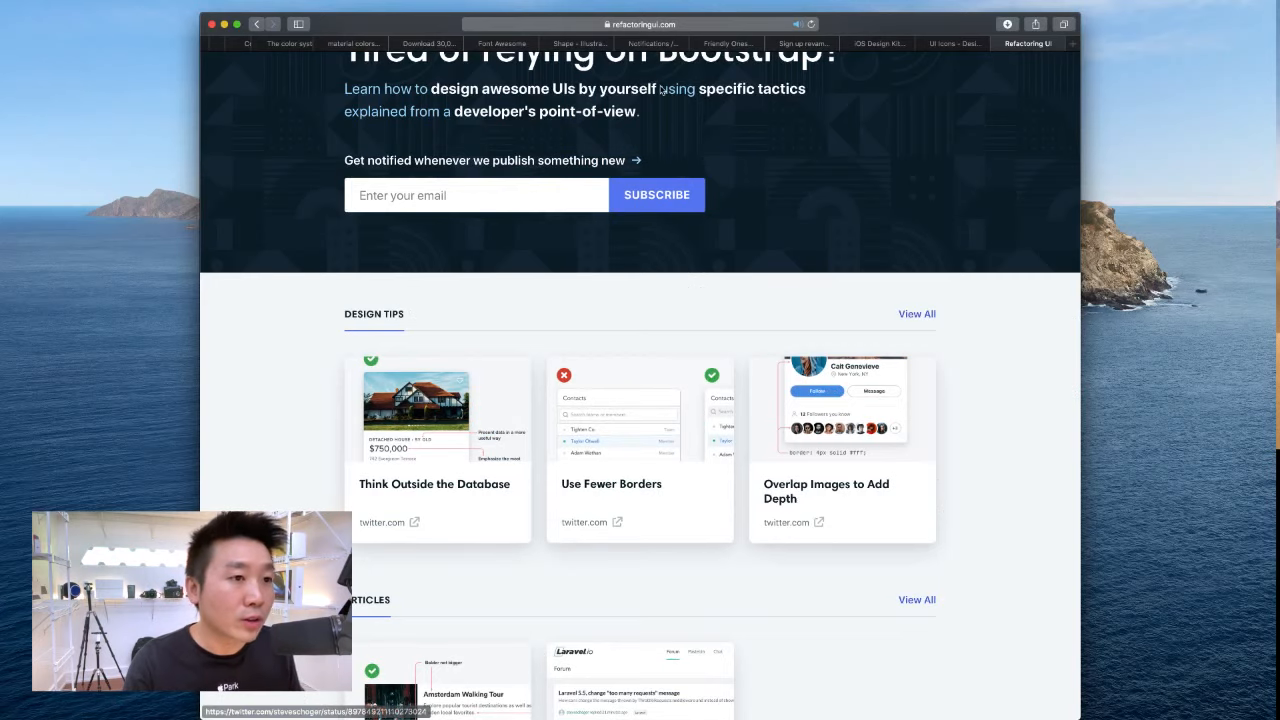
{"action": "scroll", "coordinate": [893, 110], "scroll_direction": "up", "scroll_amount": 3}
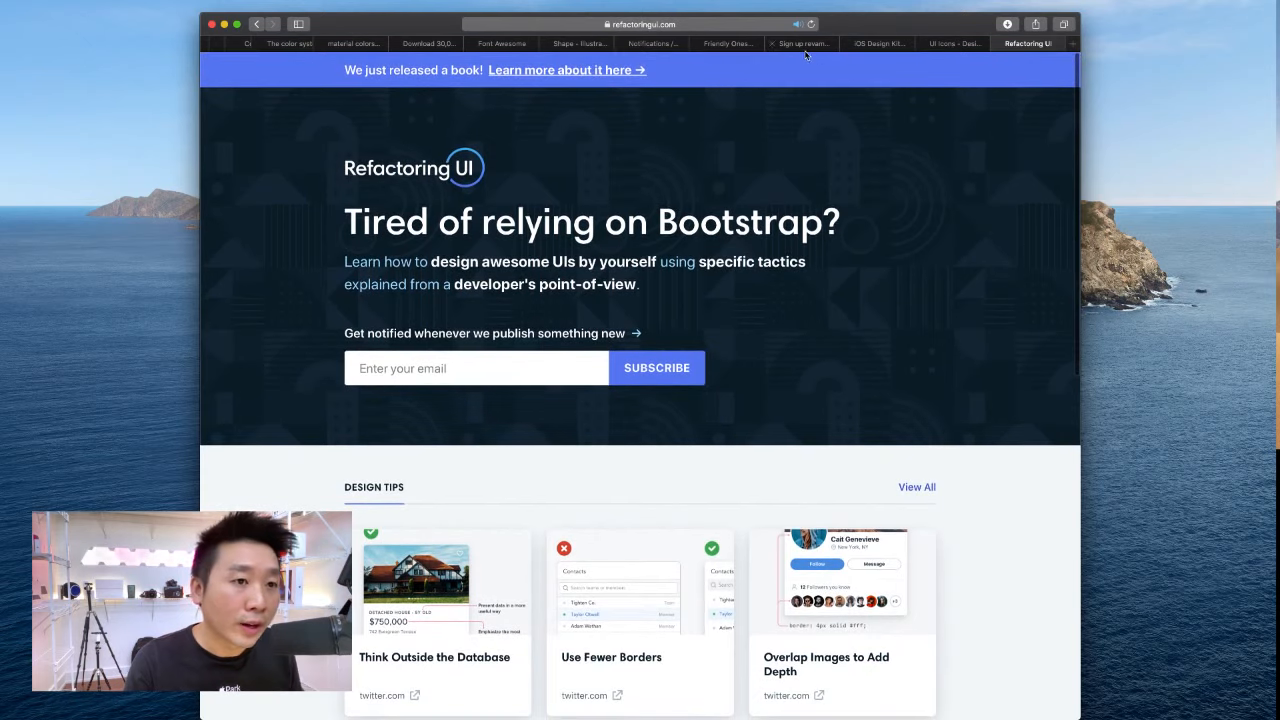
{"action": "scroll", "coordinate": [604, 48], "scroll_direction": "left", "scroll_amount": 3}
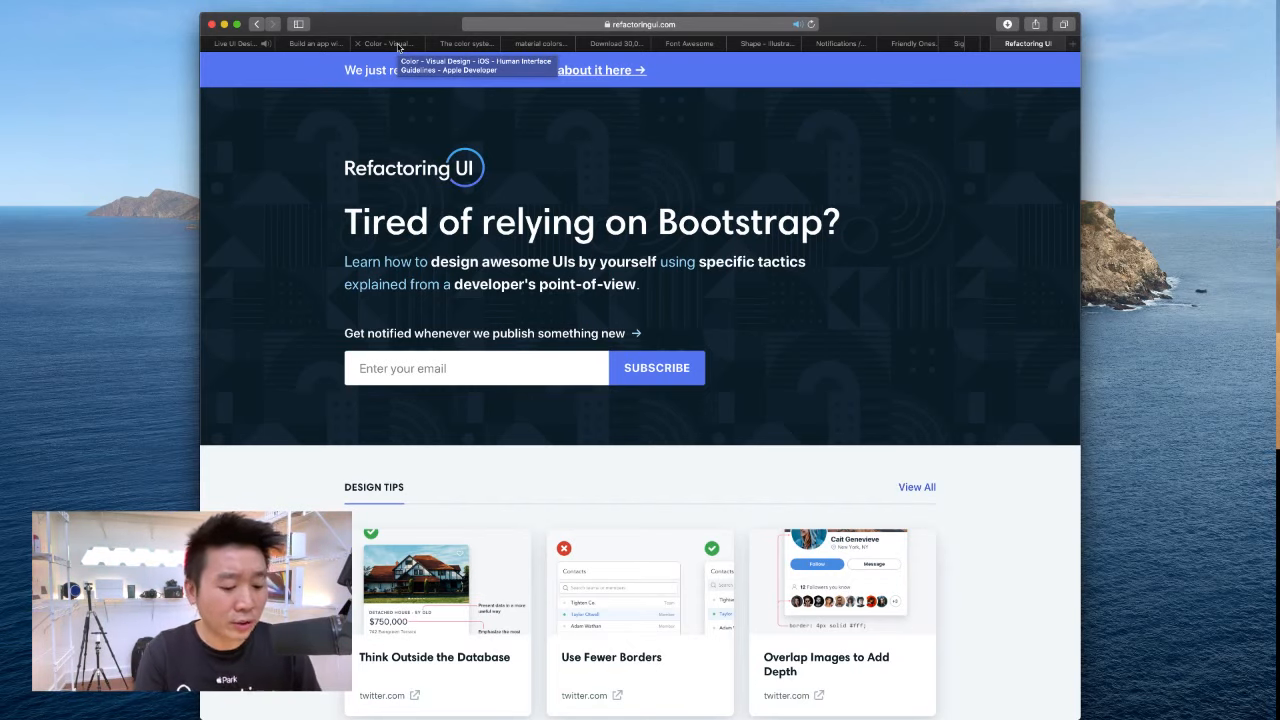
{"action": "key", "text": "super+t"}
{"action": "type", "text": "desig"}
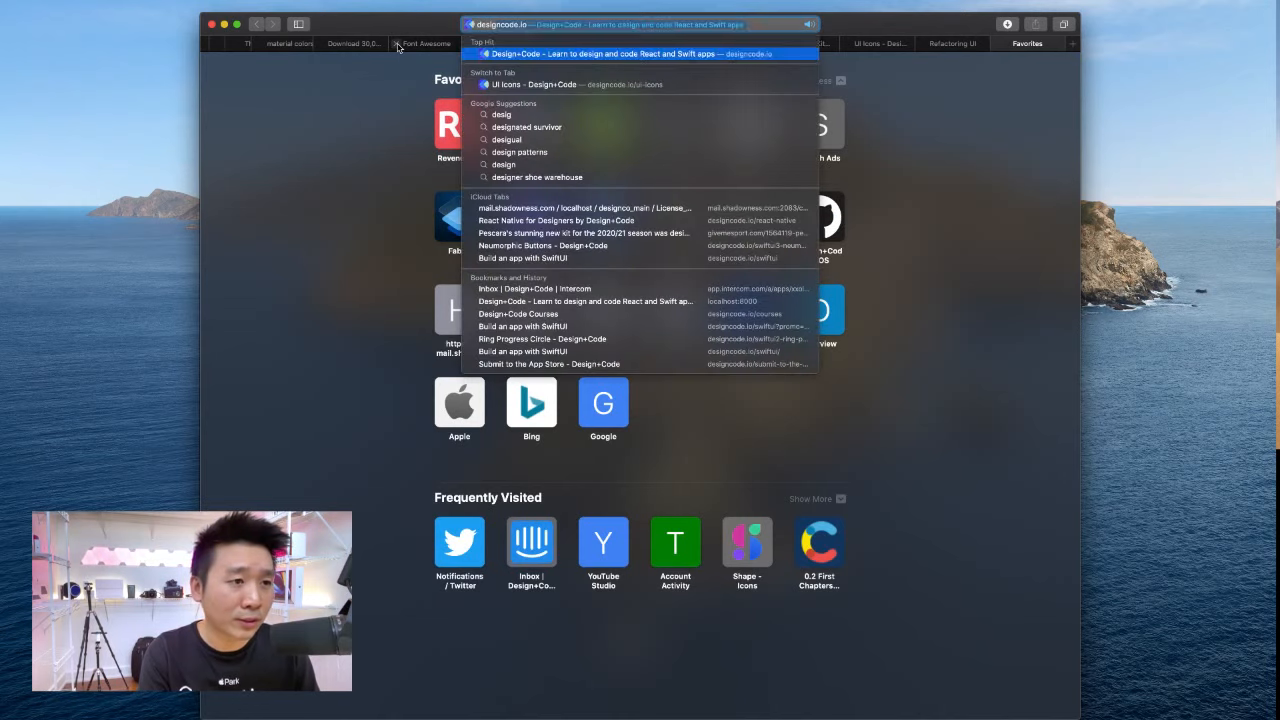
{"action": "key", "text": "BackSpace"}
{"action": "key", "text": "BackSpace"}
{"action": "key", "text": "BackSpace"}
{"action": "key", "text": "BackSpace"}
{"action": "key", "text": "BackSpace"}
Open the Dribbble website and change the feed from Following to Popular.
{"action": "type", "text": "drib"}
{"action": "key", "text": "Return"}
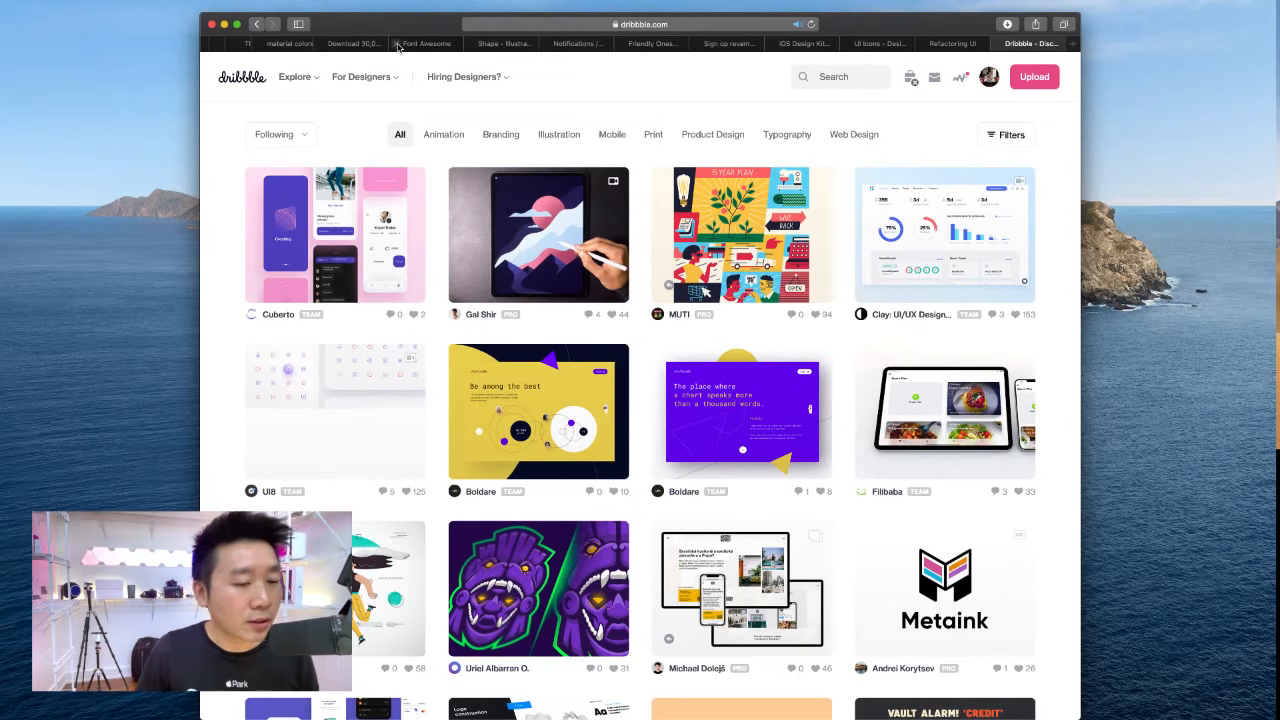
{"action": "left_click", "coordinate": [272, 138]}
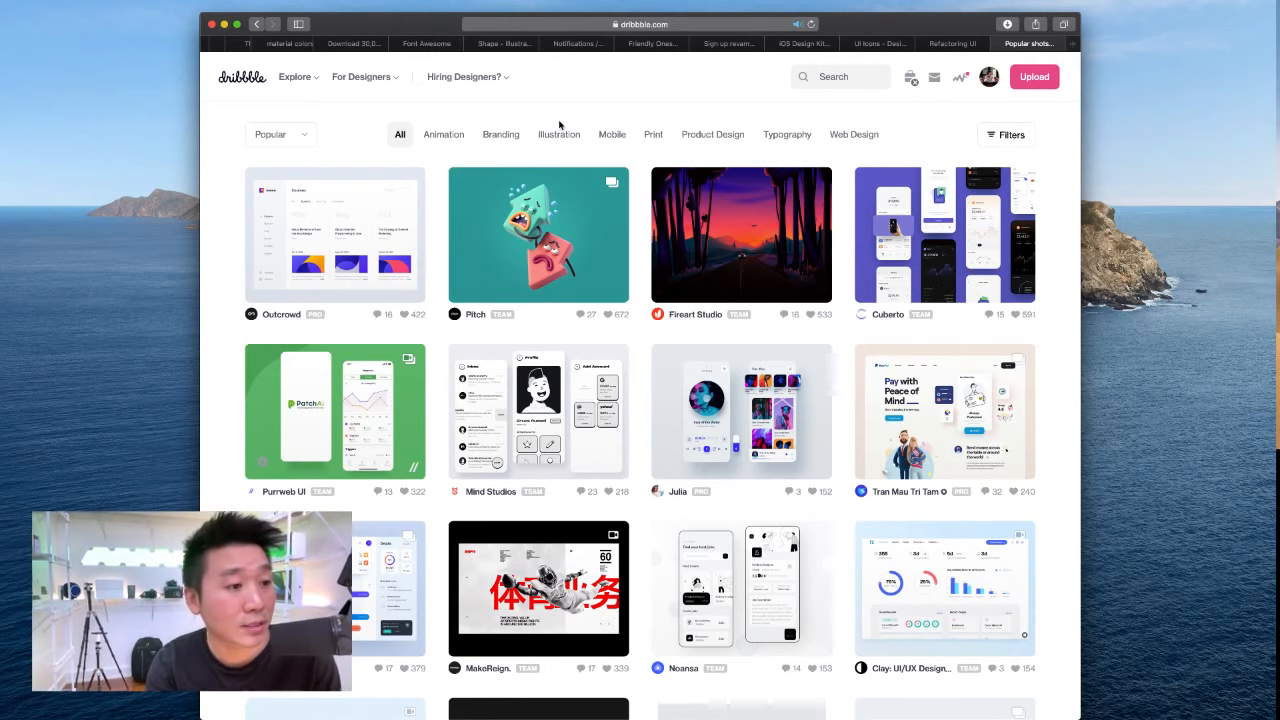
Search Dribbble for the designer by first name, open their profile and view their shots.
{"action": "left_click", "coordinate": [820, 80]}
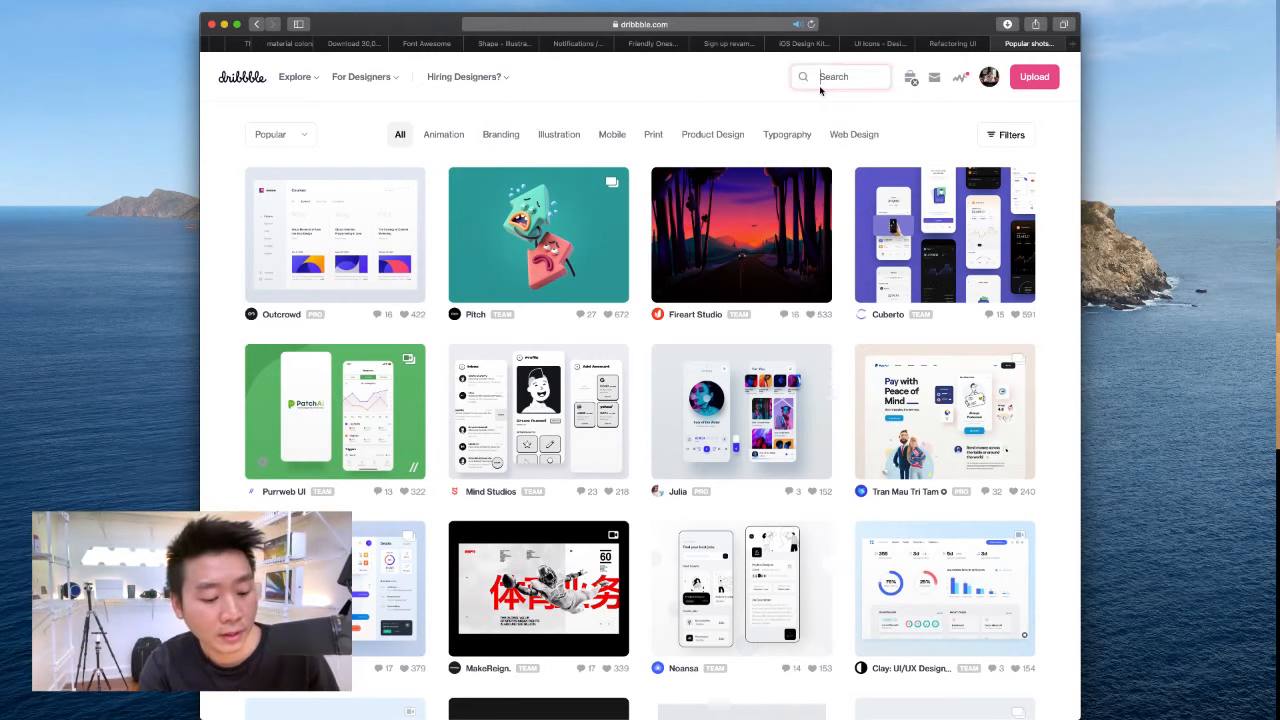
{"action": "type", "text": "surya"}
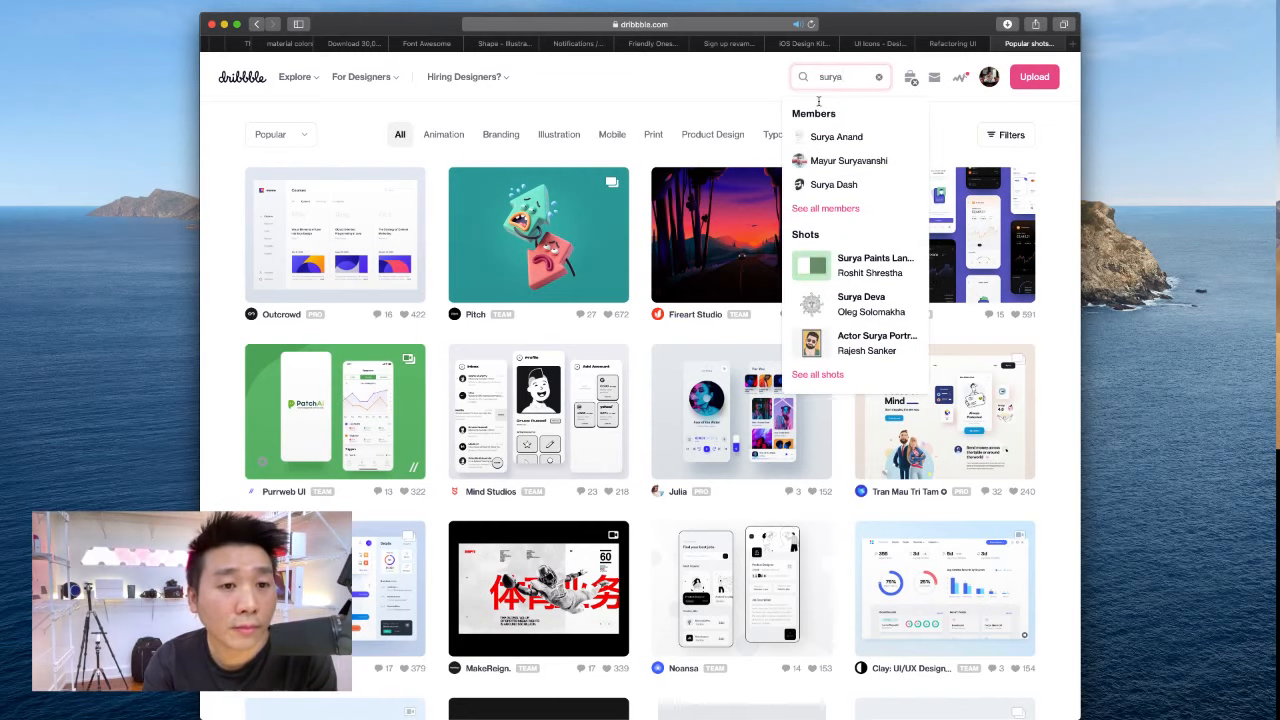
{"action": "left_click", "coordinate": [833, 135]}
{"action": "scroll", "coordinate": [499, 223], "scroll_direction": "down", "scroll_amount": 5}
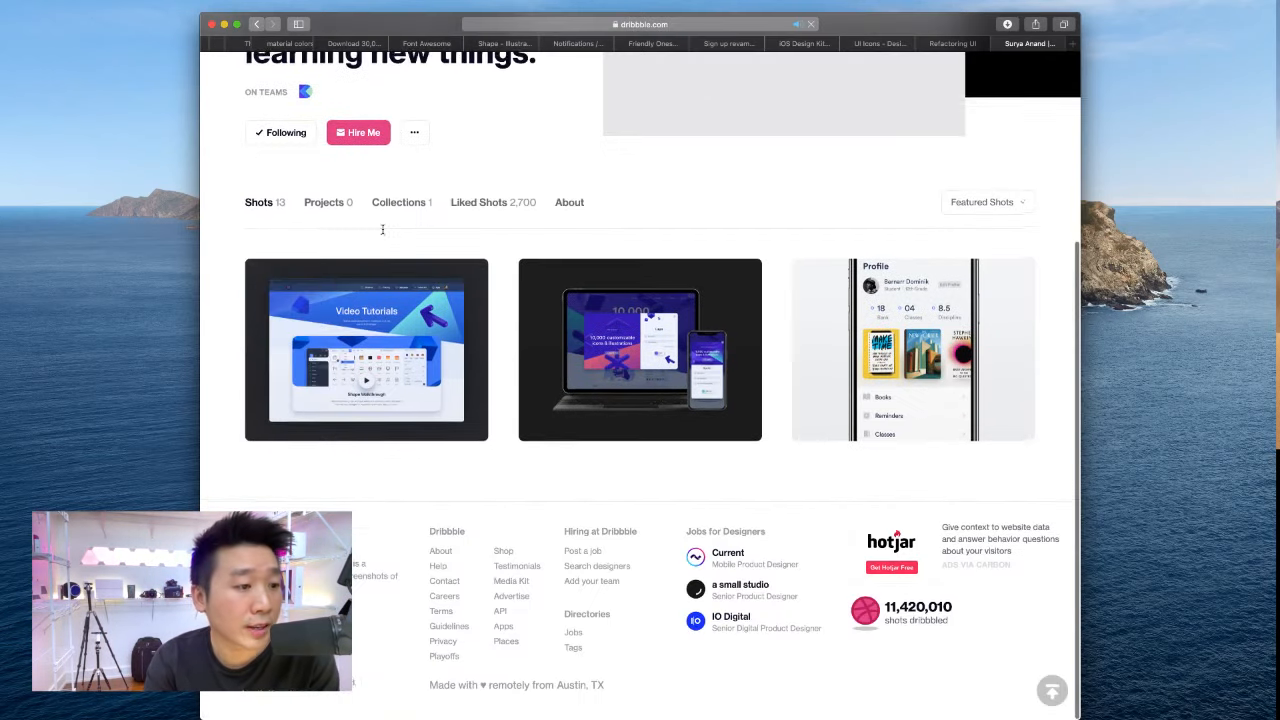
View the Student Profile shot, close it and switch back to Figma.
{"action": "mouse_move", "coordinate": [686, 350]}
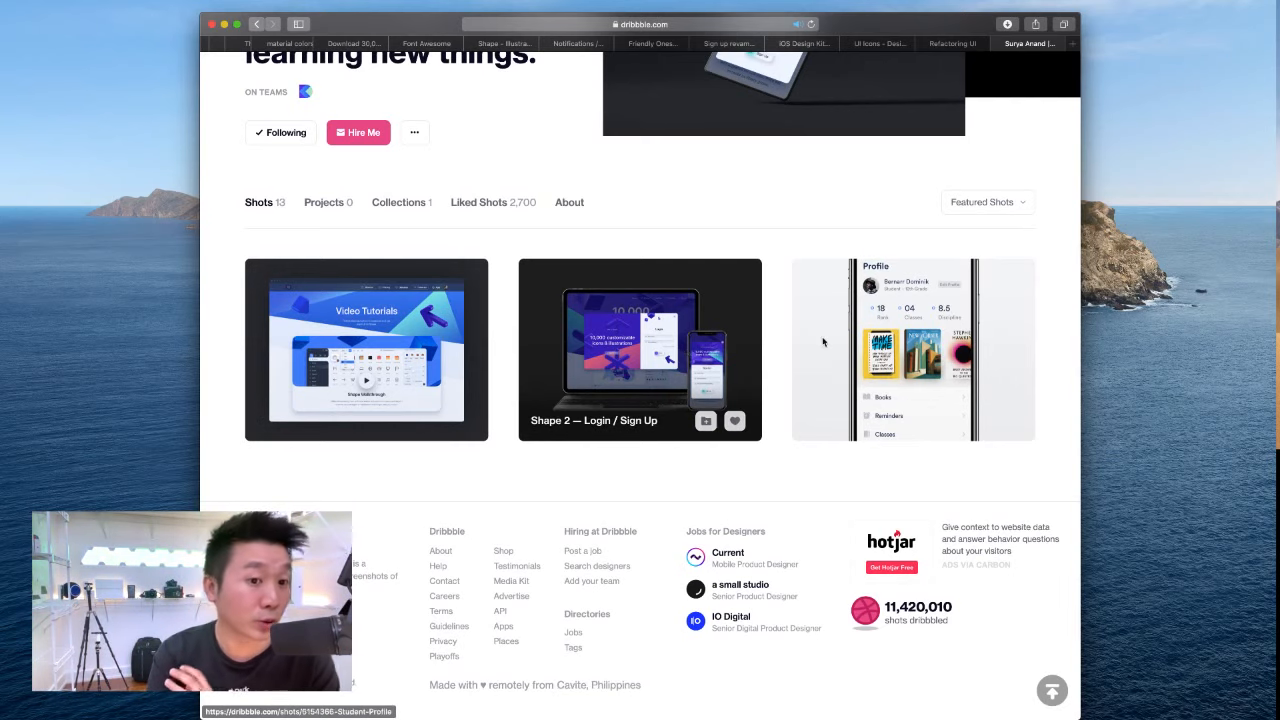
{"action": "left_click", "coordinate": [855, 337]}
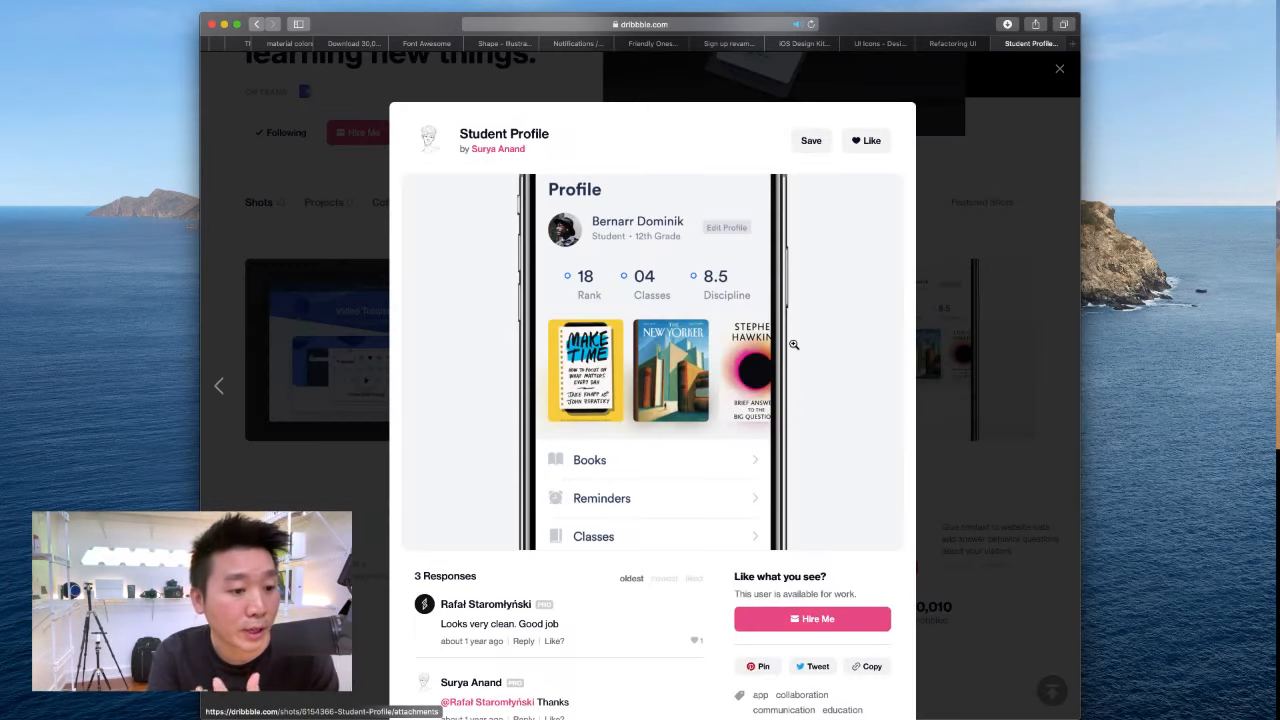
{"action": "left_click", "coordinate": [1030, 461]}
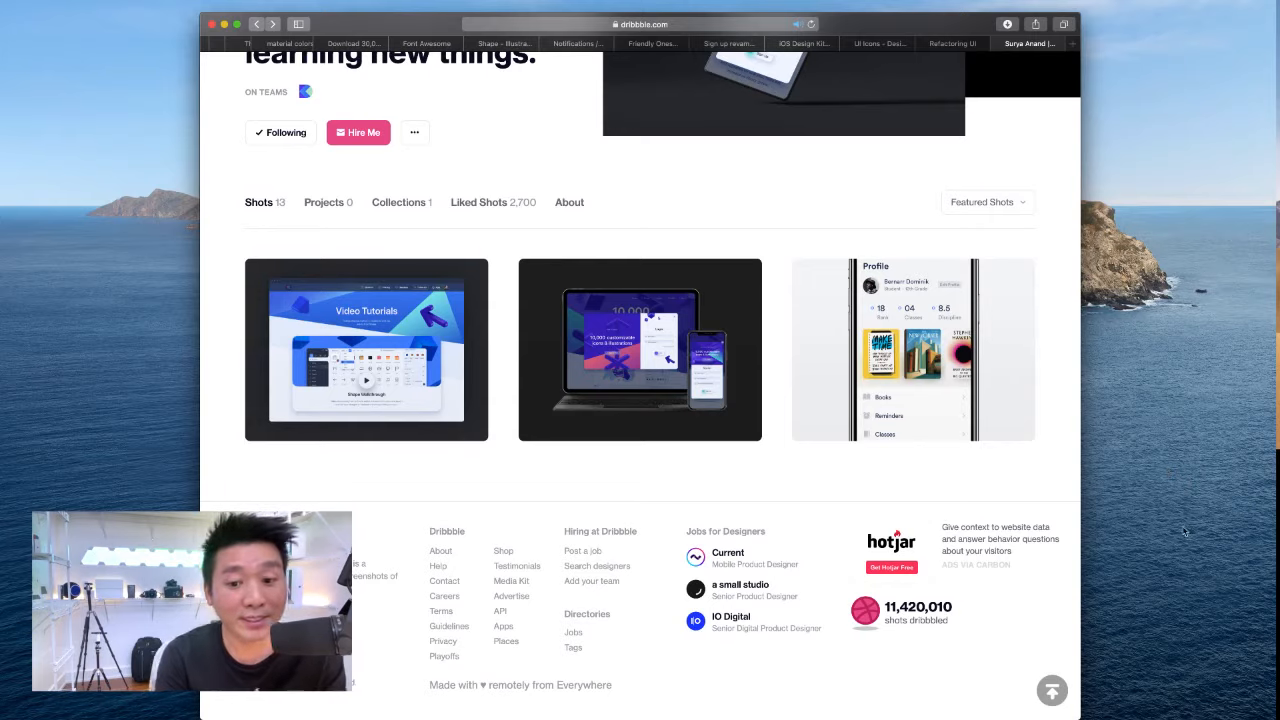
{"action": "key", "text": "super+Tab"}
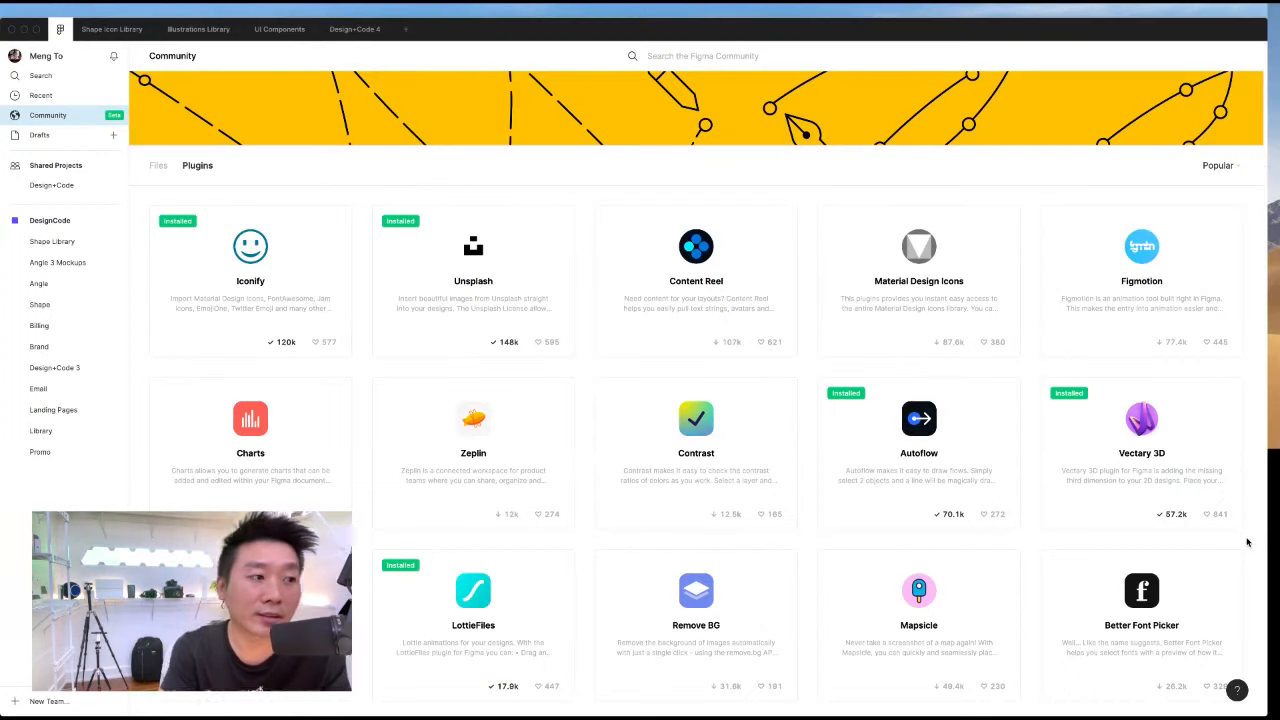